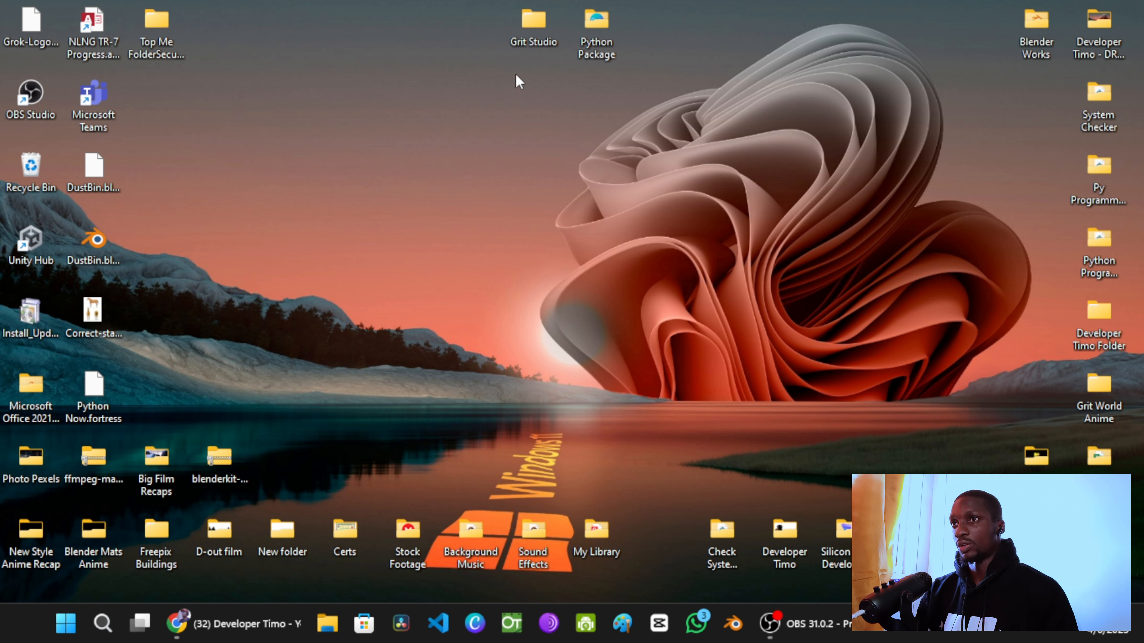
Step: Look at the contents of the Grit Studio folder on the desktop and close it again
{"action": "mouse_move", "coordinate": [528, 21]}
{"action": "left_mouse_down"}
{"action": "mouse_move", "coordinate": [529, 41]}
{"action": "mouse_move", "coordinate": [500, 54]}
{"action": "mouse_move", "coordinate": [530, 26]}
{"action": "left_mouse_up"}
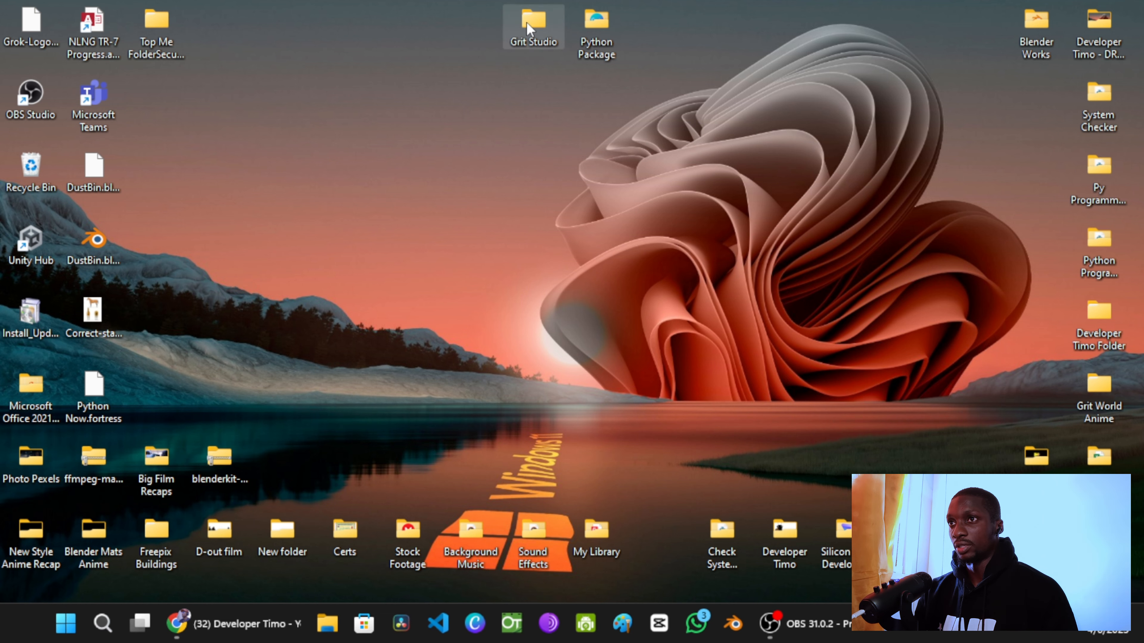
{"action": "double_click", "coordinate": [527, 24]}
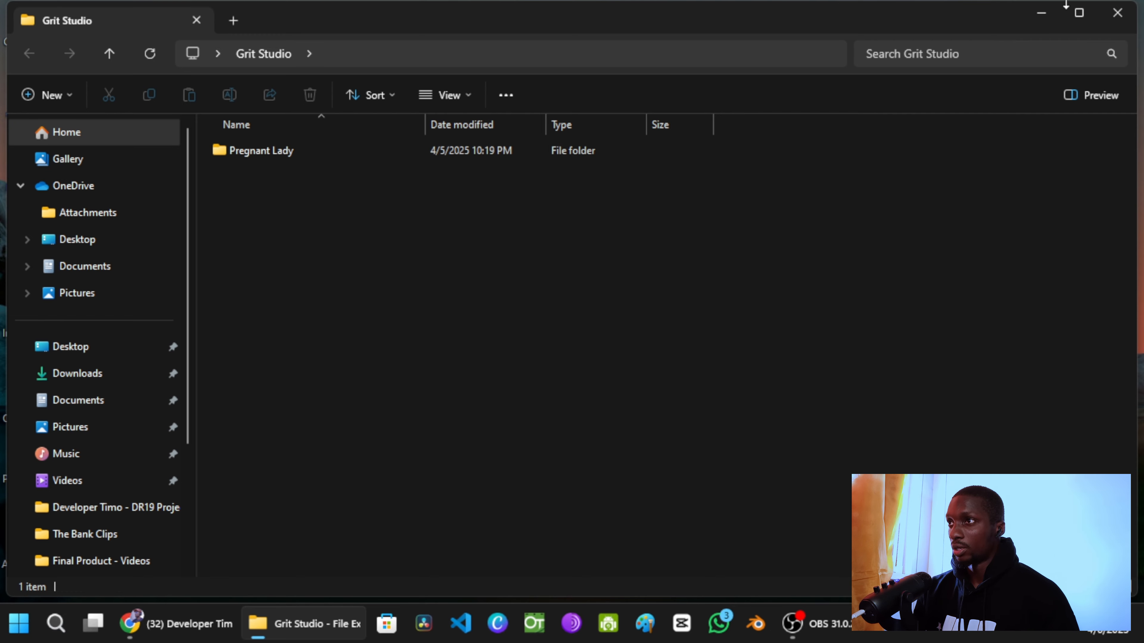
{"action": "left_click", "coordinate": [1117, 13]}
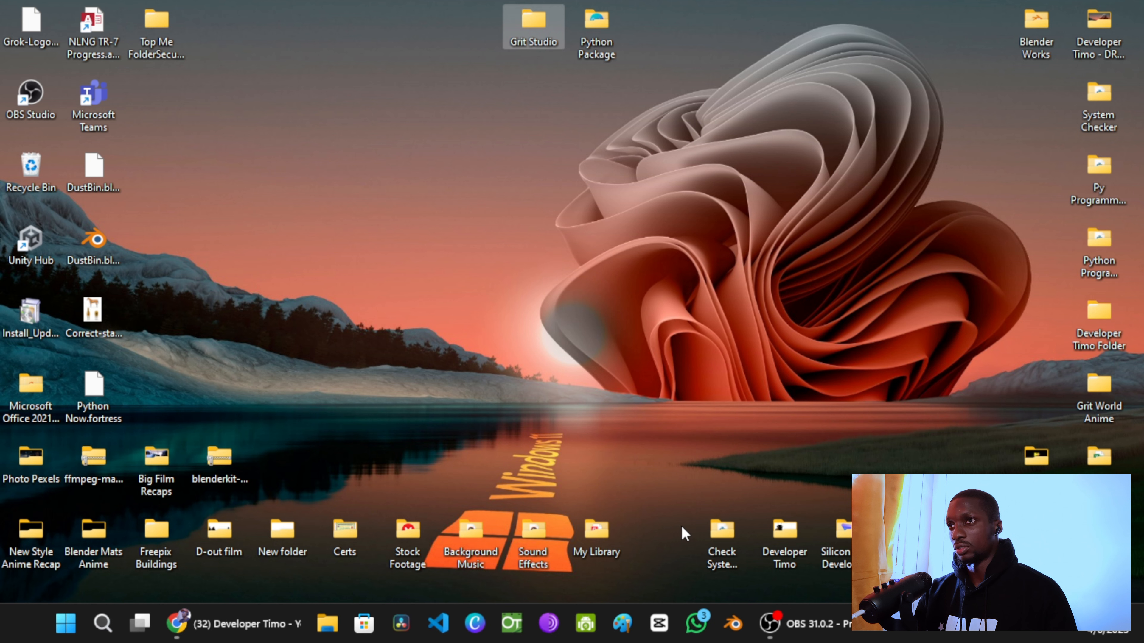
Step: Launch OpenToonz and open the existing Pregnant Lady Scene 1 of the Pregnant Lady project
{"action": "left_click", "coordinate": [511, 623]}
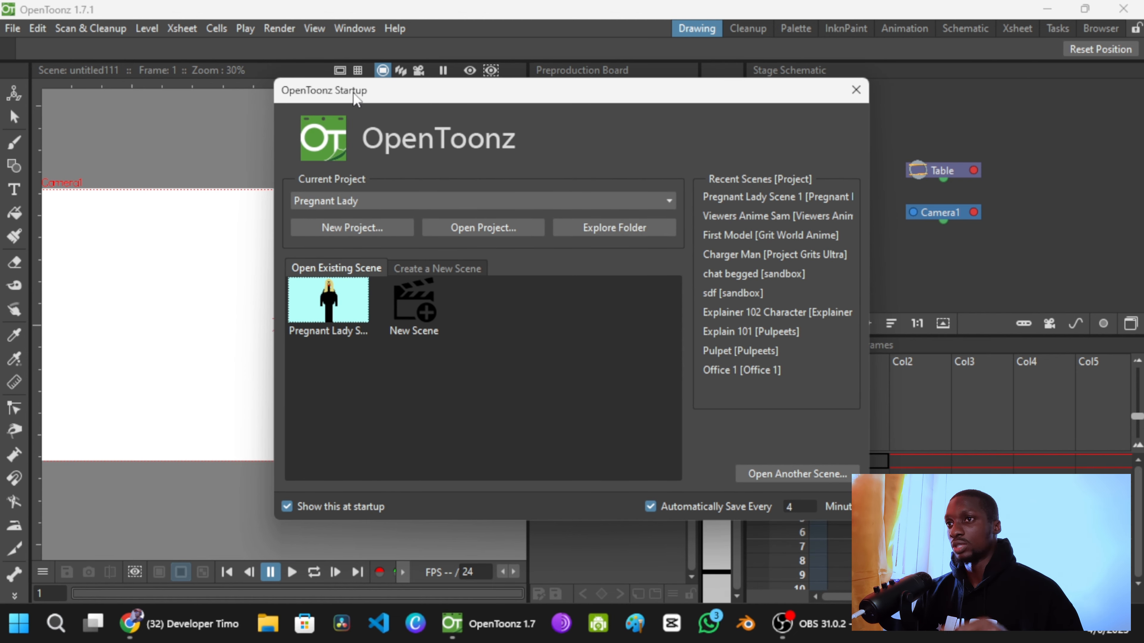
{"action": "left_click_drag", "start_coordinate": [405, 99], "coordinate": [438, 104]}
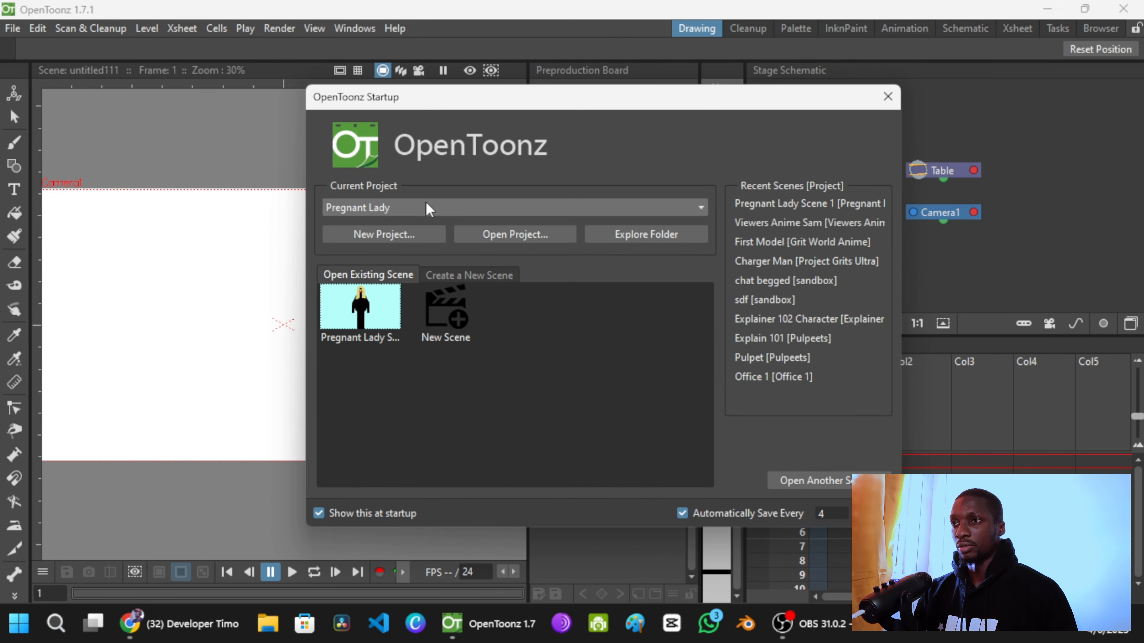
{"action": "left_click", "coordinate": [363, 308]}
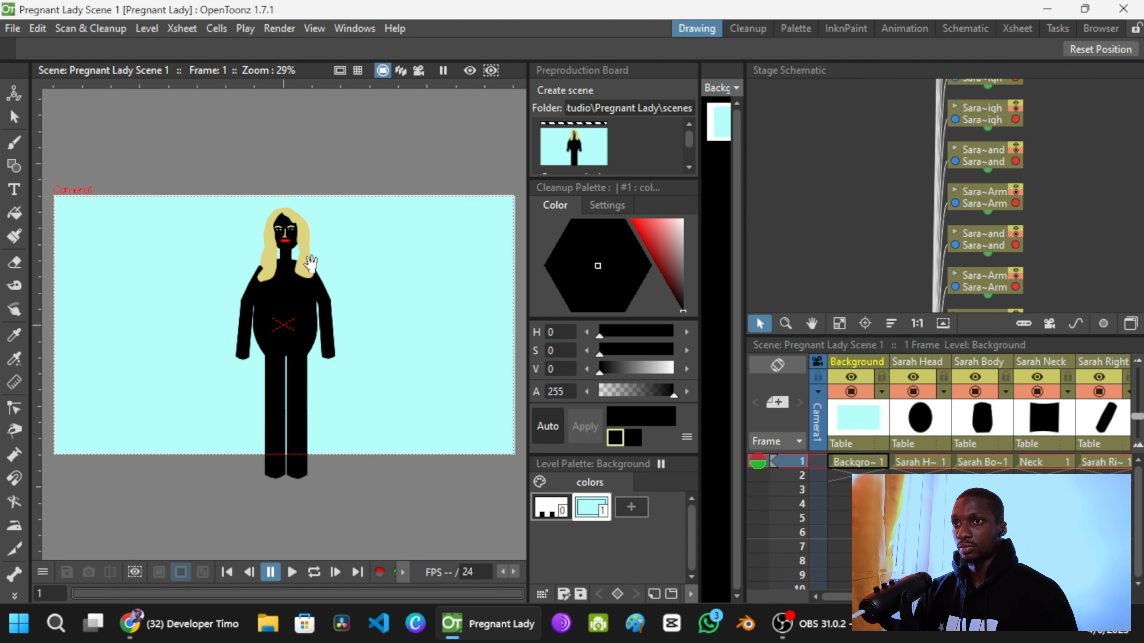
Step: Examine the character's eyes, eyebrows, nose and mouth up close, and view the full figure
{"action": "scroll", "coordinate": [282, 221], "scroll_direction": "up", "scroll_amount": 10}
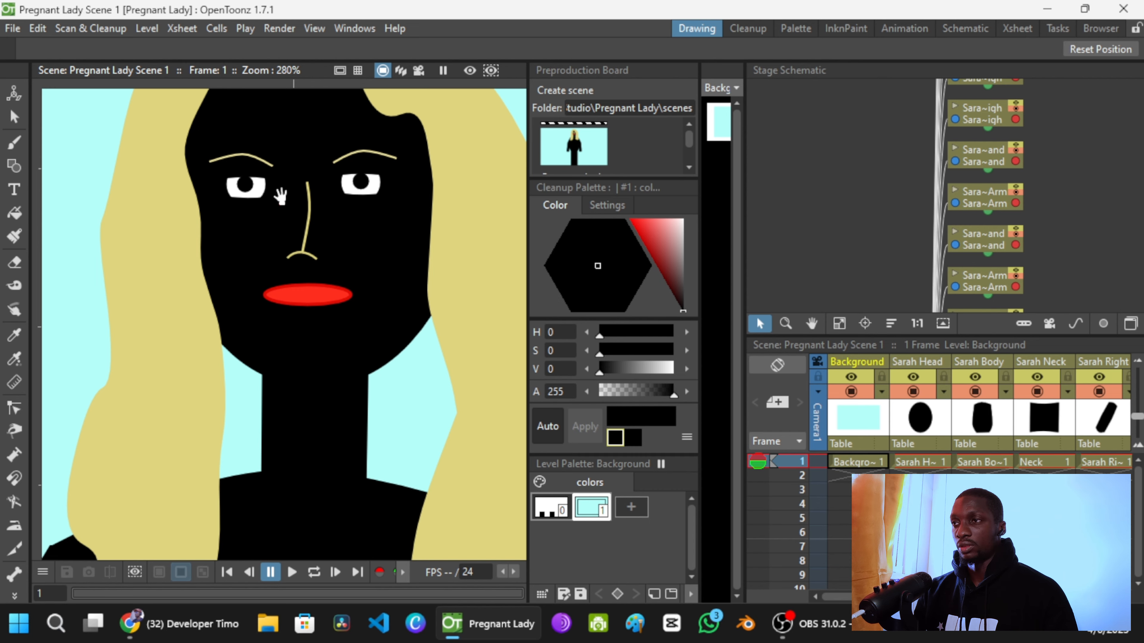
{"action": "scroll", "coordinate": [280, 196], "scroll_direction": "up", "scroll_amount": 1}
{"action": "left_click_drag", "start_coordinate": [280, 196], "coordinate": [224, 278]}
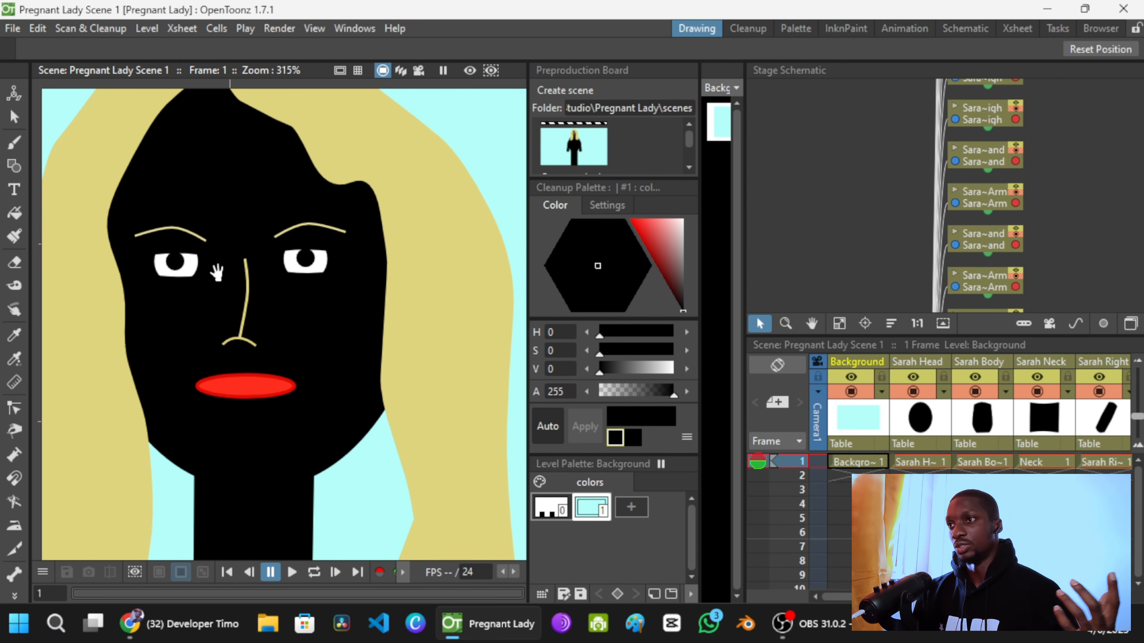
{"action": "scroll", "coordinate": [258, 253], "scroll_direction": "up", "scroll_amount": 2}
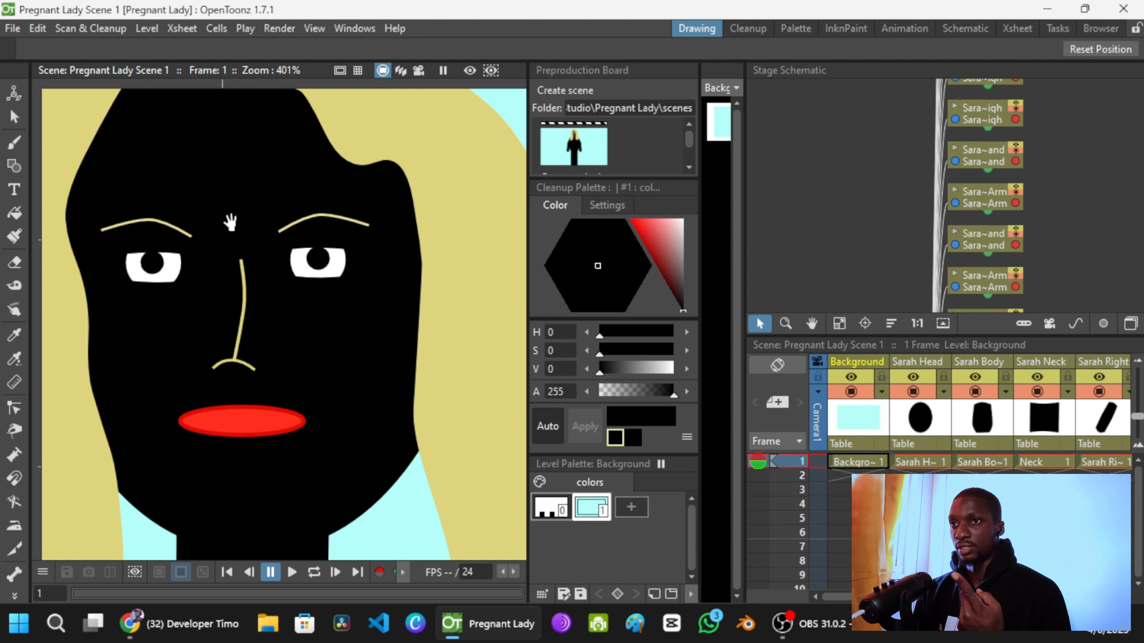
{"action": "scroll", "coordinate": [245, 285], "scroll_direction": "down", "scroll_amount": 2}
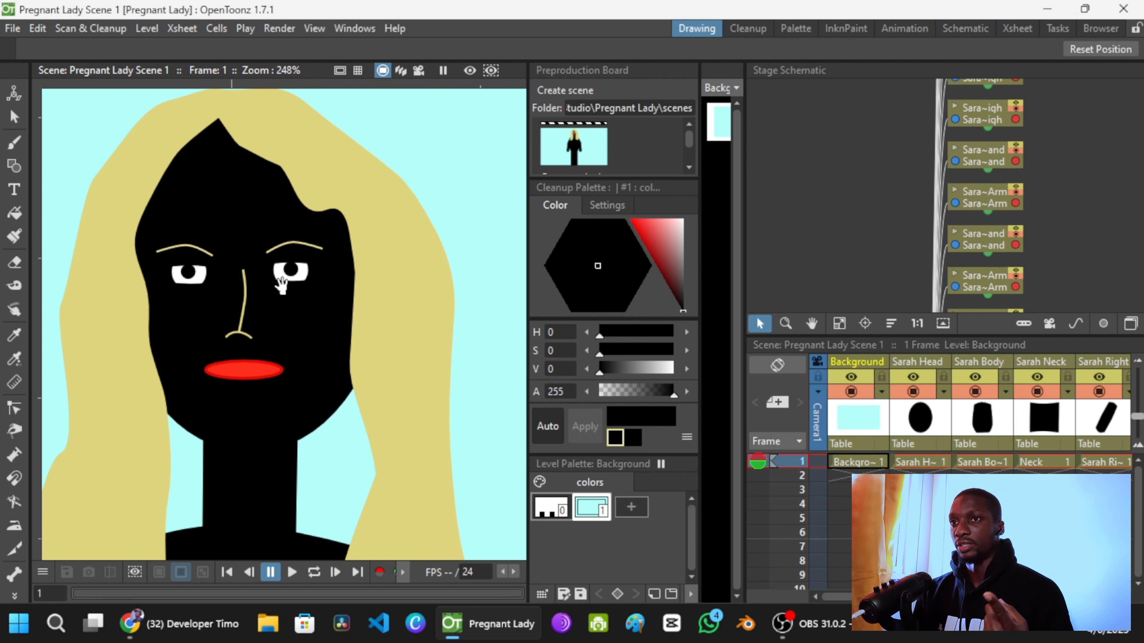
{"action": "scroll", "coordinate": [198, 274], "scroll_direction": "up", "scroll_amount": 2}
{"action": "scroll", "coordinate": [217, 294], "scroll_direction": "up", "scroll_amount": 2}
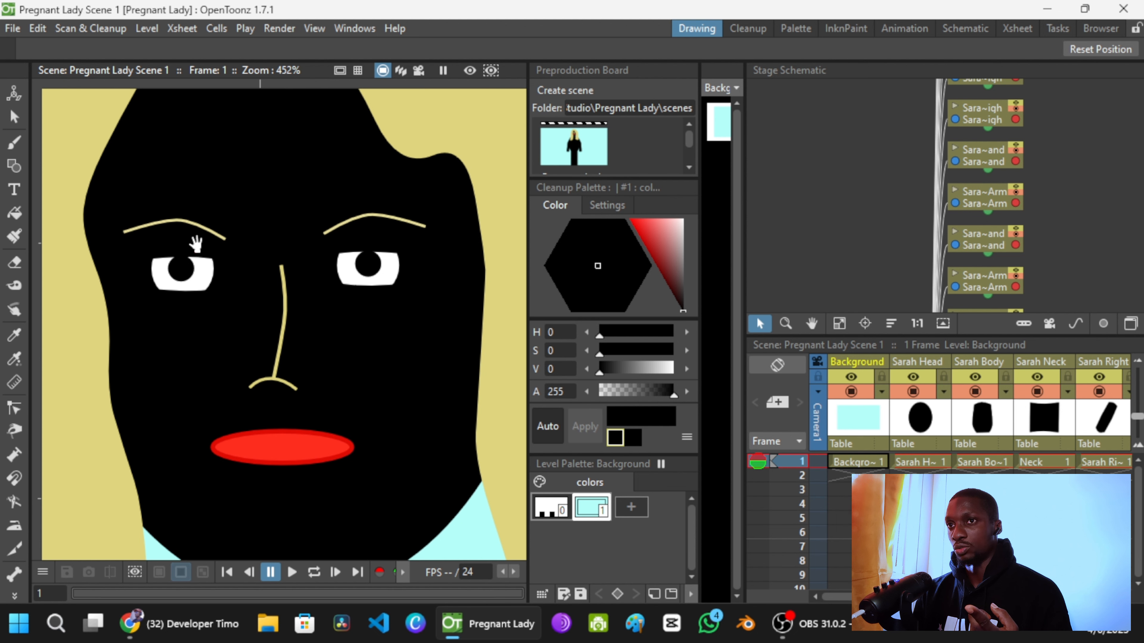
{"action": "scroll", "coordinate": [205, 275], "scroll_direction": "down", "scroll_amount": 10}
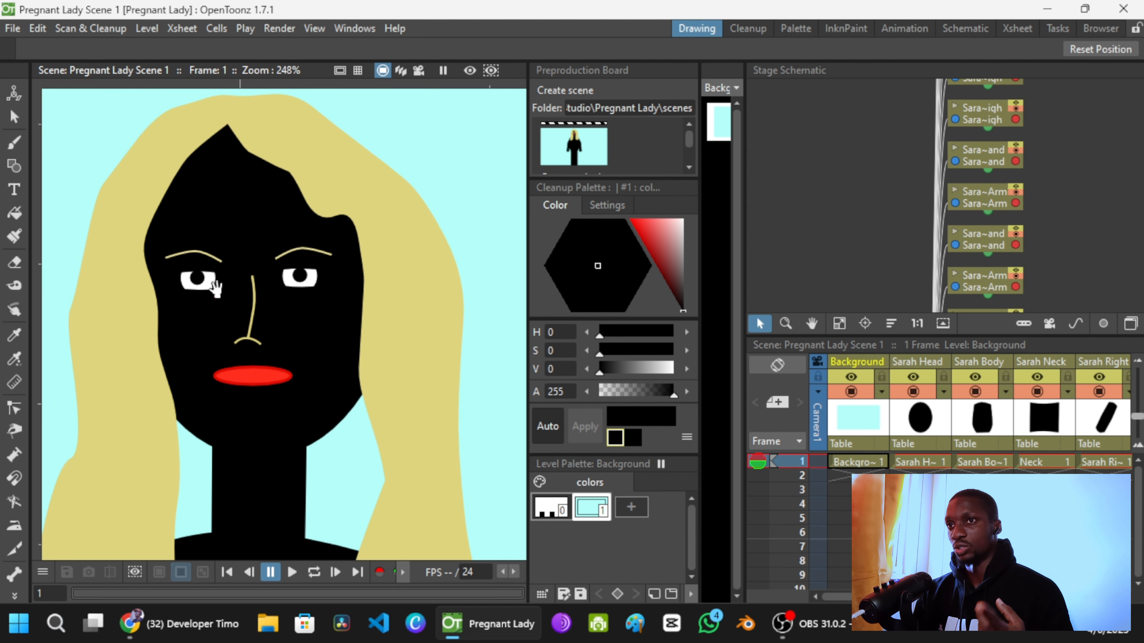
{"action": "scroll", "coordinate": [218, 291], "scroll_direction": "down", "scroll_amount": 5}
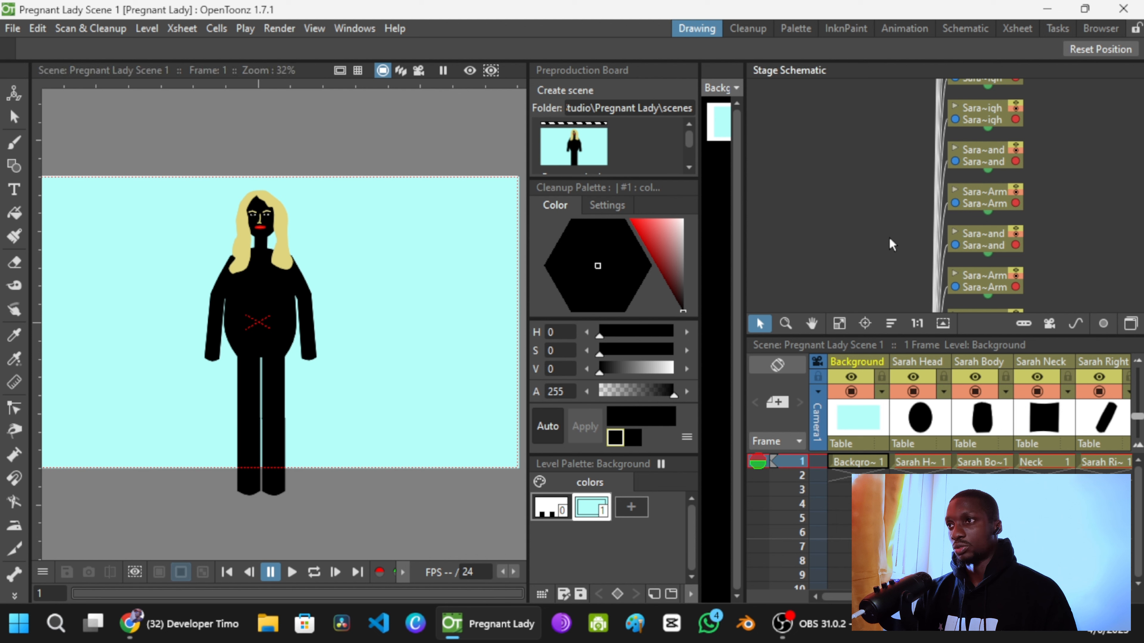
Step: Select the Sarah Left Hand level and use the Animate tool to move it off the arm to about X 17 mm, Y 9 mm
{"action": "scroll", "coordinate": [912, 208], "scroll_direction": "down", "scroll_amount": 4}
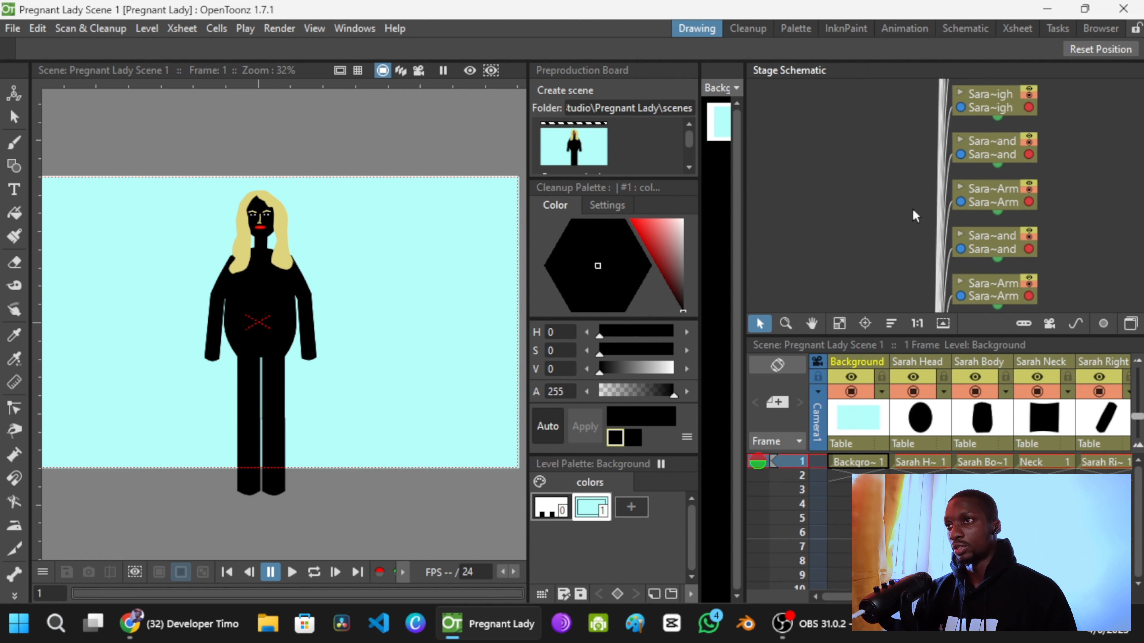
{"action": "left_click", "coordinate": [956, 162]}
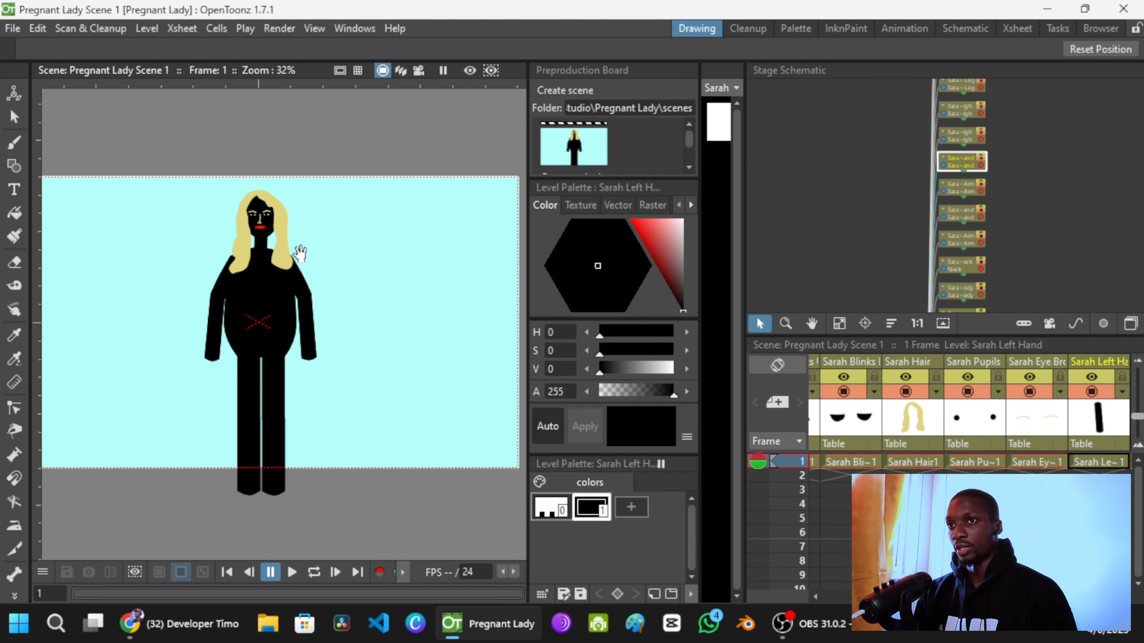
{"action": "scroll", "coordinate": [338, 223], "scroll_direction": "down", "scroll_amount": 2}
{"action": "scroll", "coordinate": [310, 239], "scroll_direction": "up", "scroll_amount": 3}
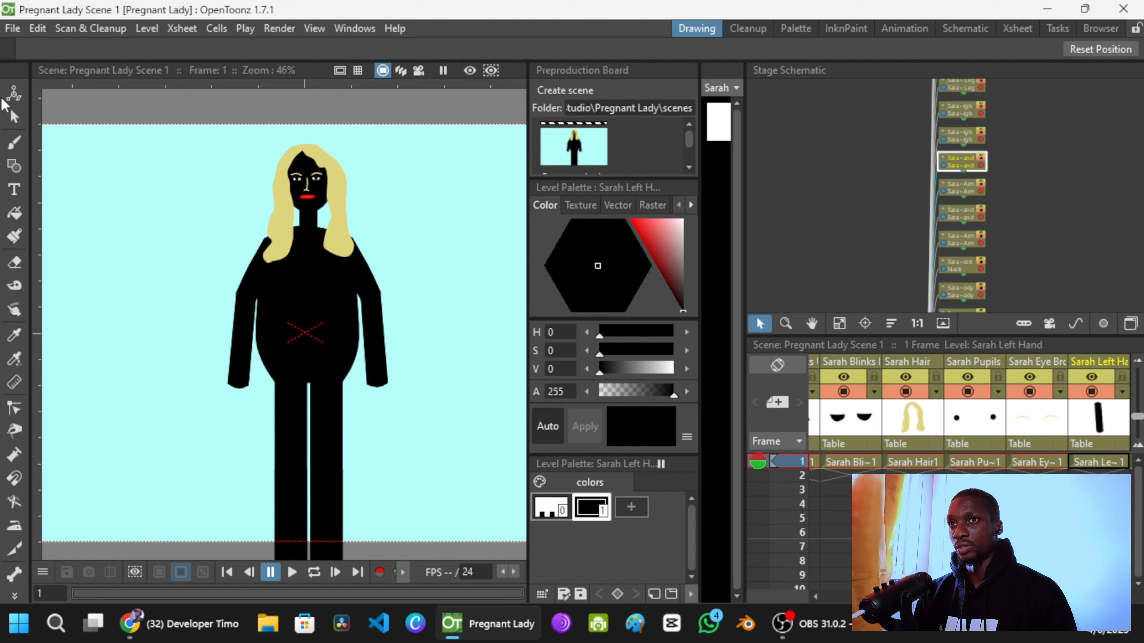
{"action": "left_click", "coordinate": [14, 93]}
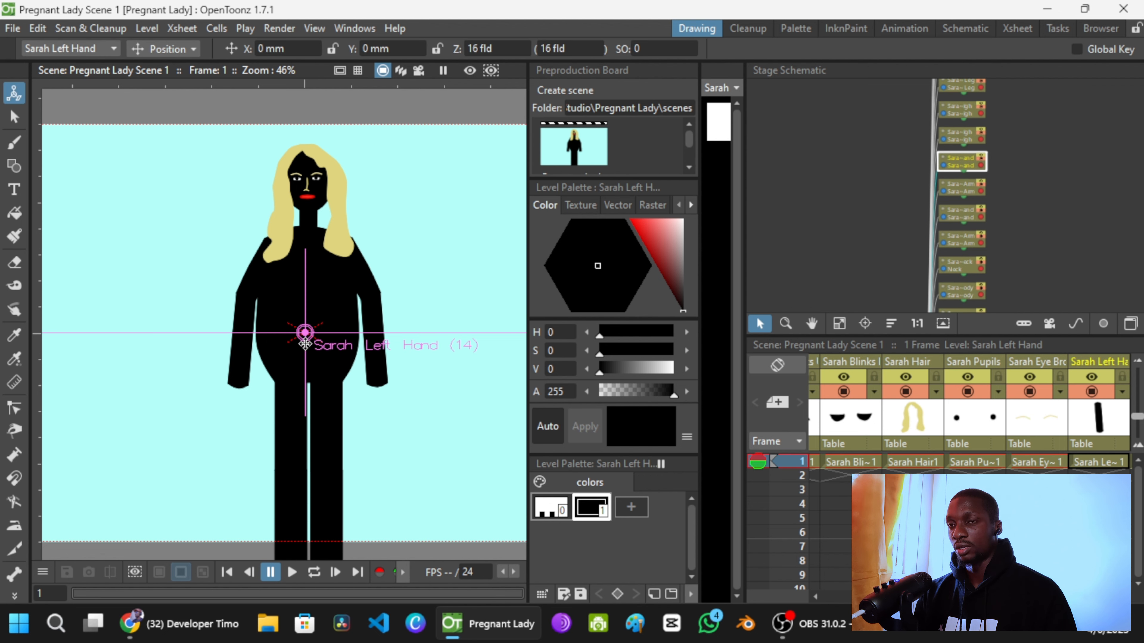
{"action": "scroll", "coordinate": [305, 344], "scroll_direction": "up", "scroll_amount": 2}
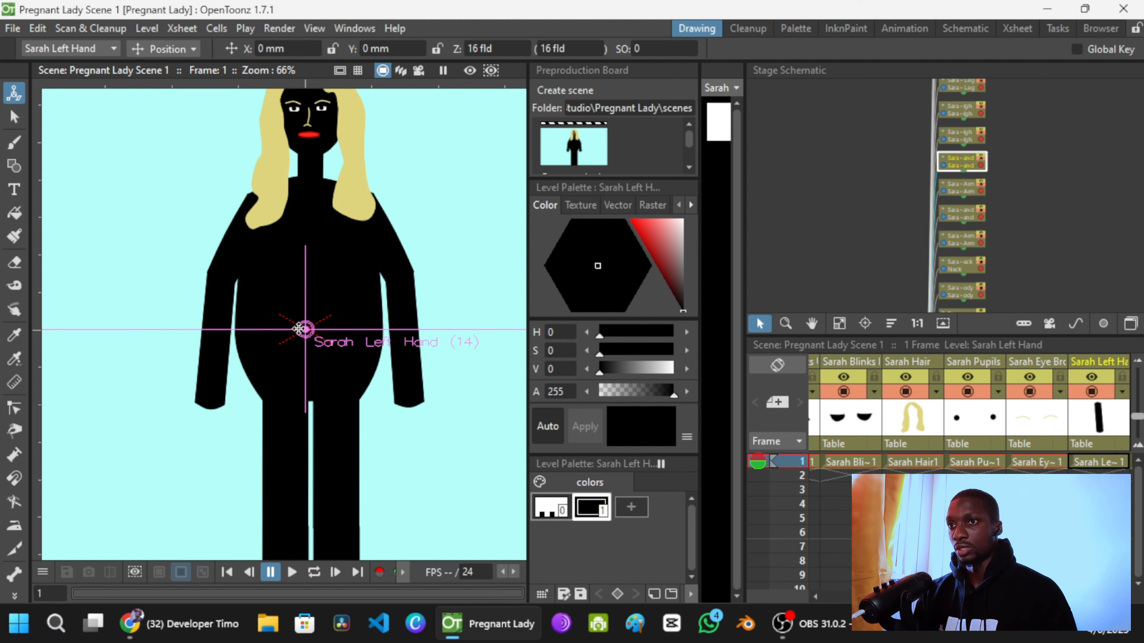
{"action": "left_click_drag", "start_coordinate": [283, 304], "coordinate": [350, 335]}
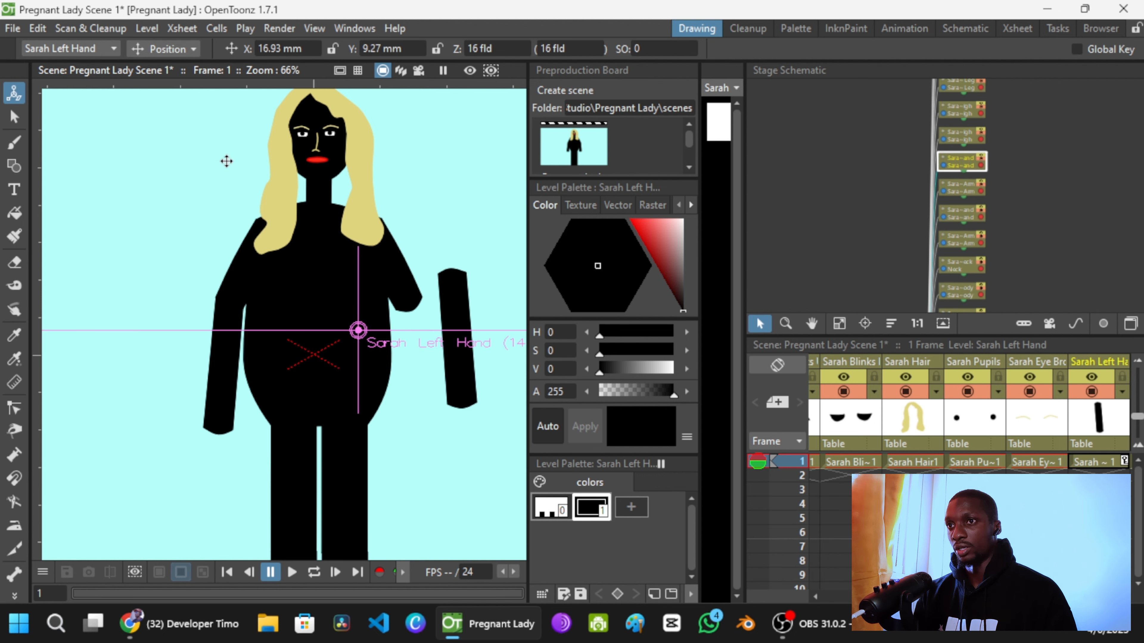
Step: Move the left hand's center to the upper end of the forearm, at about X 36 mm, Y 23 mm
{"action": "left_click", "coordinate": [151, 50]}
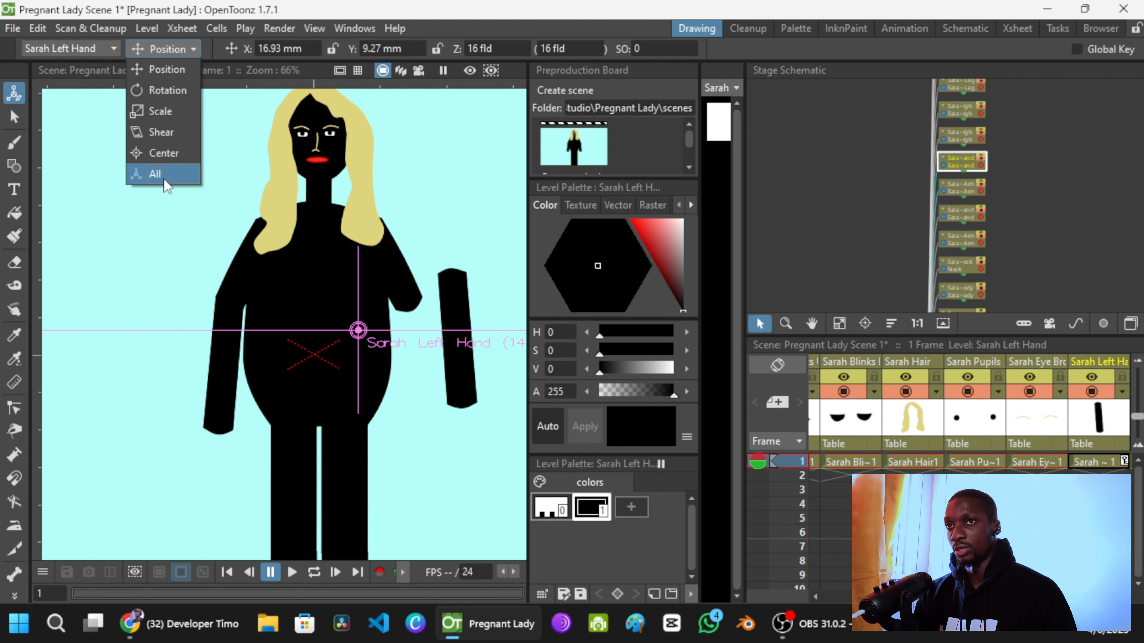
{"action": "left_click", "coordinate": [161, 153]}
{"action": "left_click_drag", "start_coordinate": [359, 330], "coordinate": [454, 271]}
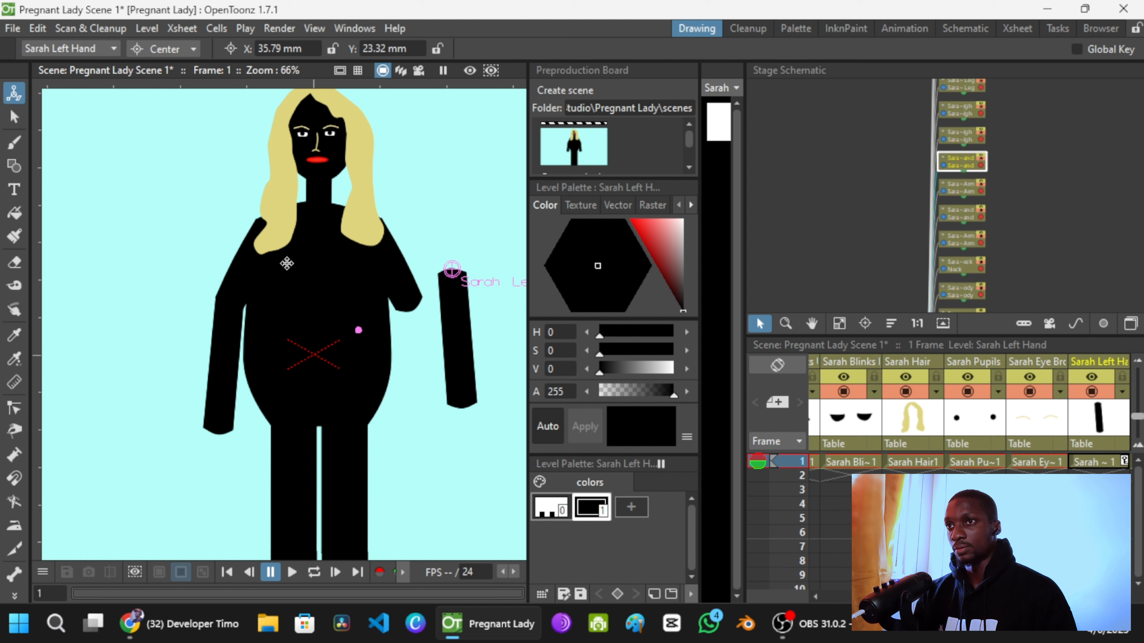
Step: Move the left hand back onto the elbow in Position mode, to about X 0 mm, Y -0.32 mm
{"action": "left_click", "coordinate": [156, 50]}
{"action": "left_click", "coordinate": [155, 68]}
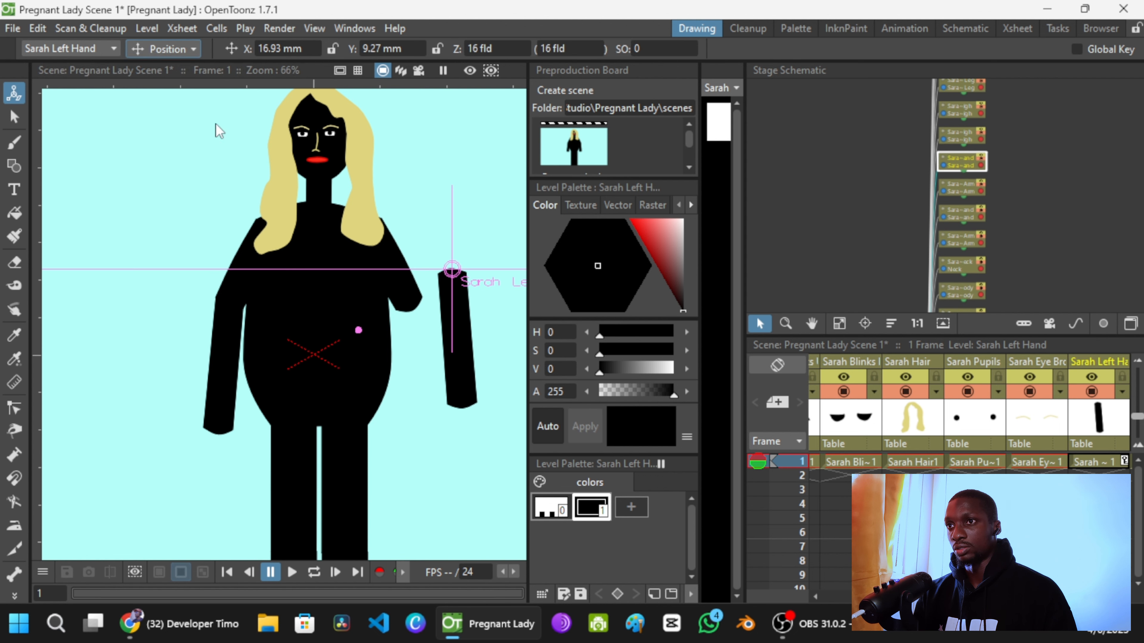
{"action": "left_click_drag", "start_coordinate": [453, 270], "coordinate": [455, 238]}
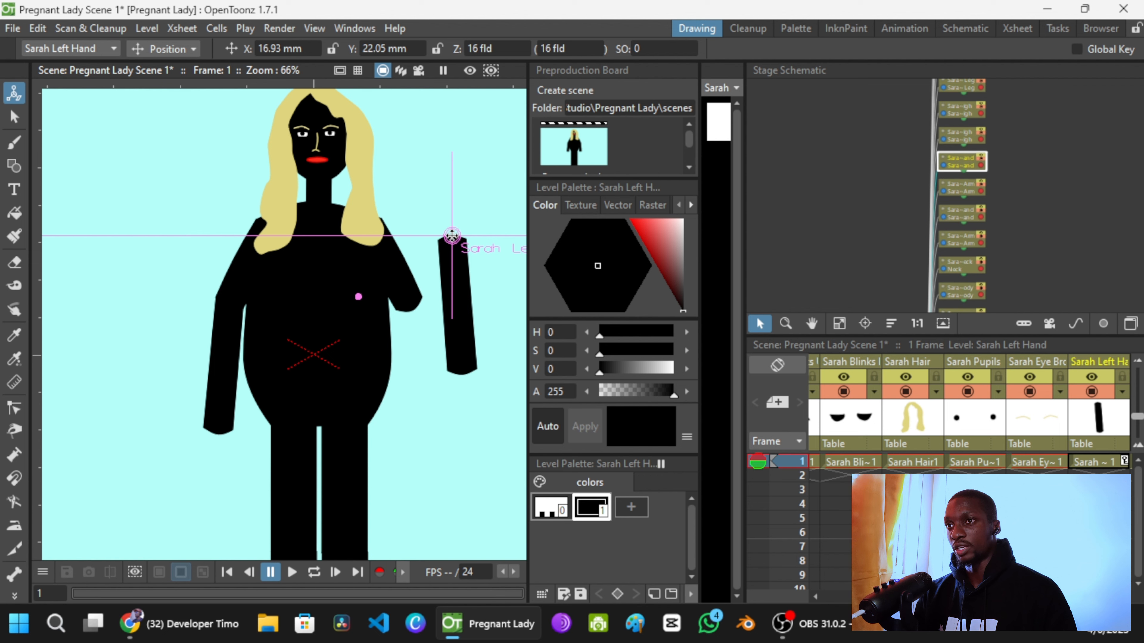
{"action": "left_click_drag", "start_coordinate": [451, 235], "coordinate": [431, 285]}
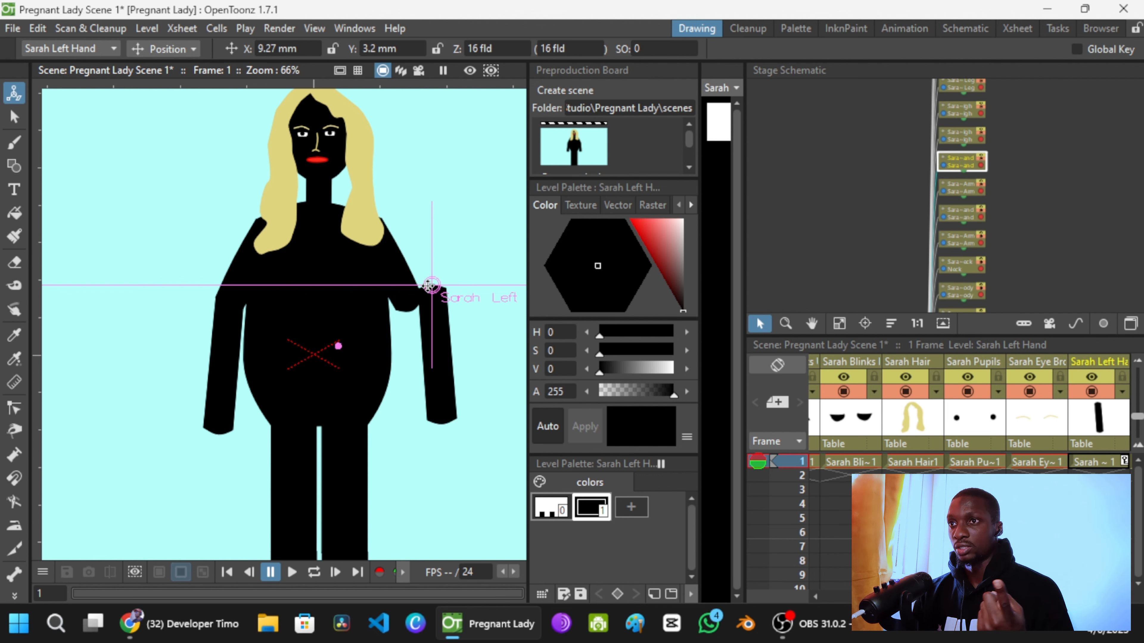
{"action": "left_click_drag", "start_coordinate": [428, 286], "coordinate": [407, 294]}
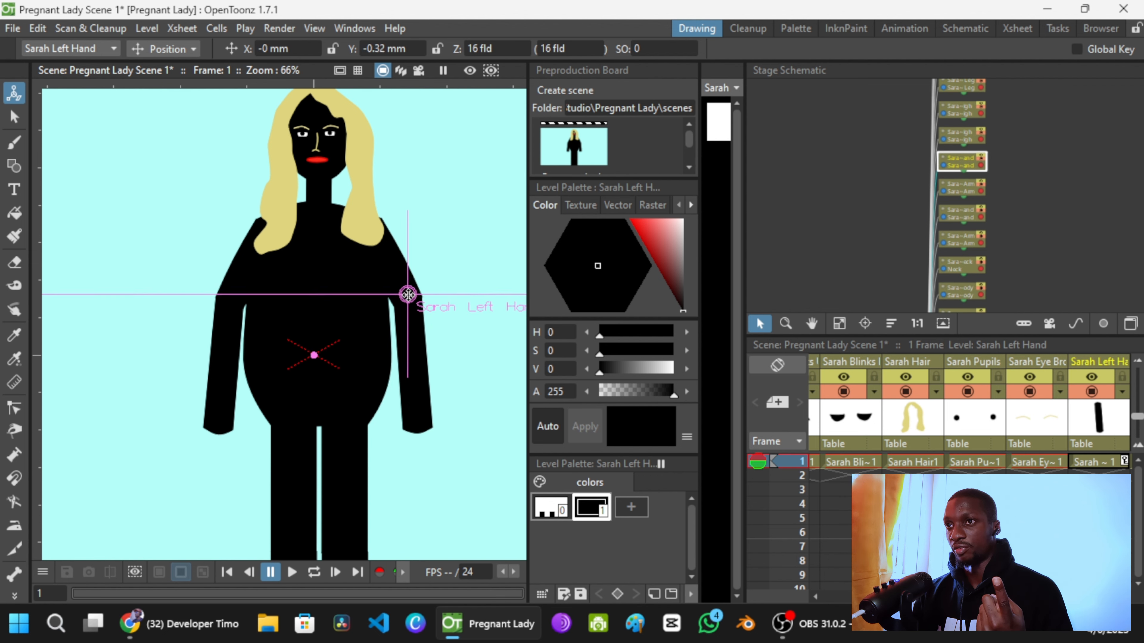
Step: Select the Sarah Blinks Down node in the stage schematic
{"action": "scroll", "coordinate": [351, 234], "scroll_direction": "up", "scroll_amount": 4}
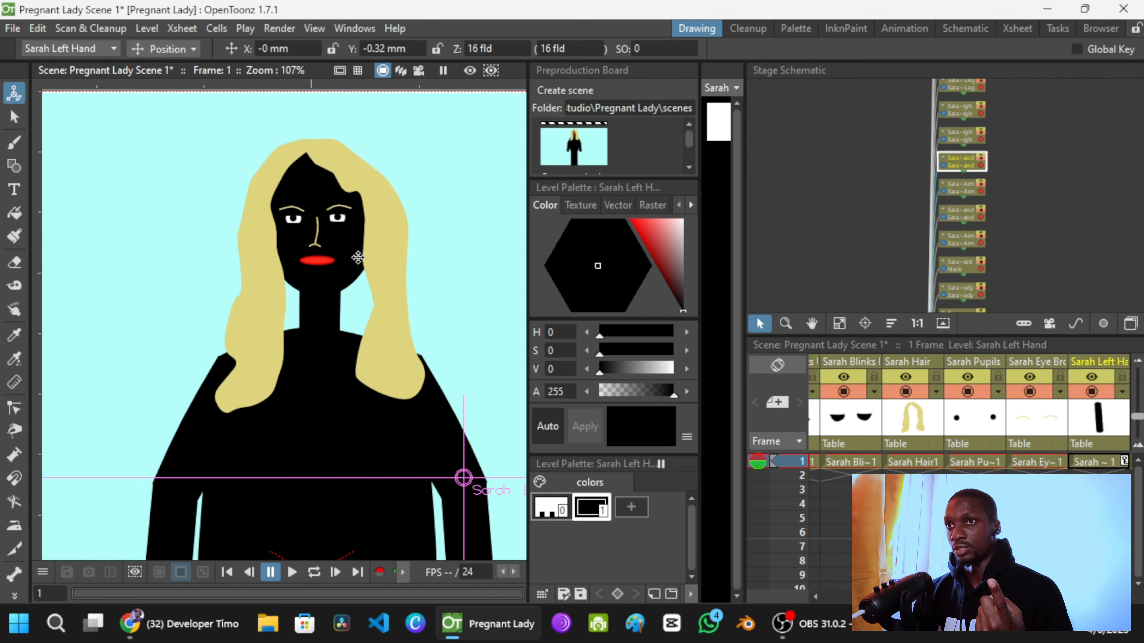
{"action": "left_click_drag", "start_coordinate": [325, 223], "coordinate": [270, 163]}
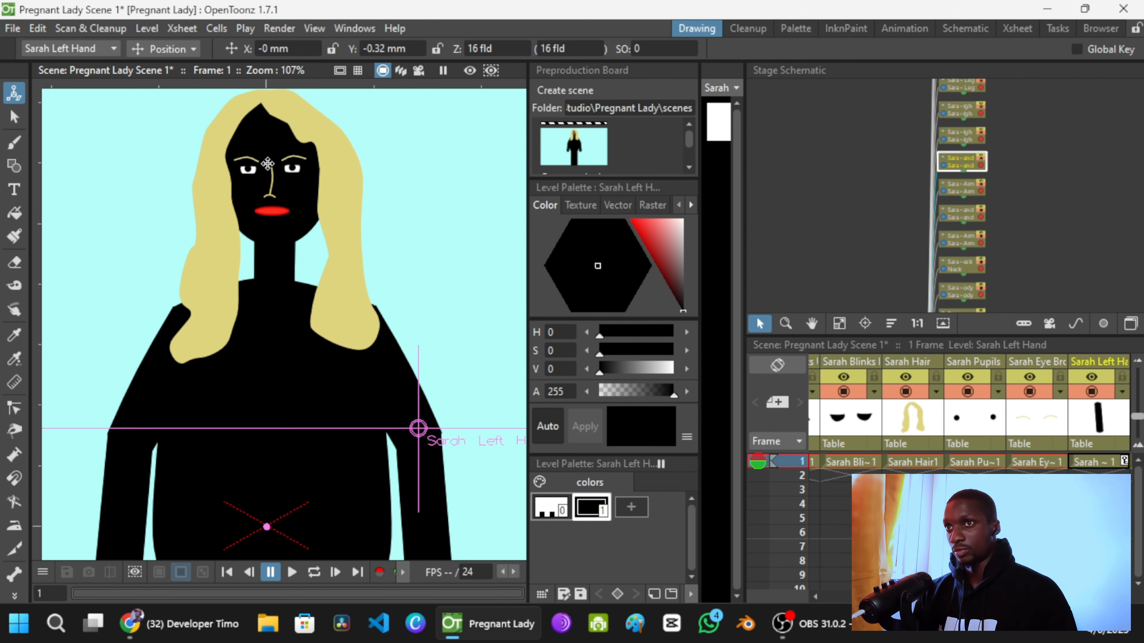
{"action": "scroll", "coordinate": [267, 164], "scroll_direction": "up", "scroll_amount": 3}
{"action": "scroll", "coordinate": [944, 206], "scroll_direction": "down", "scroll_amount": 4}
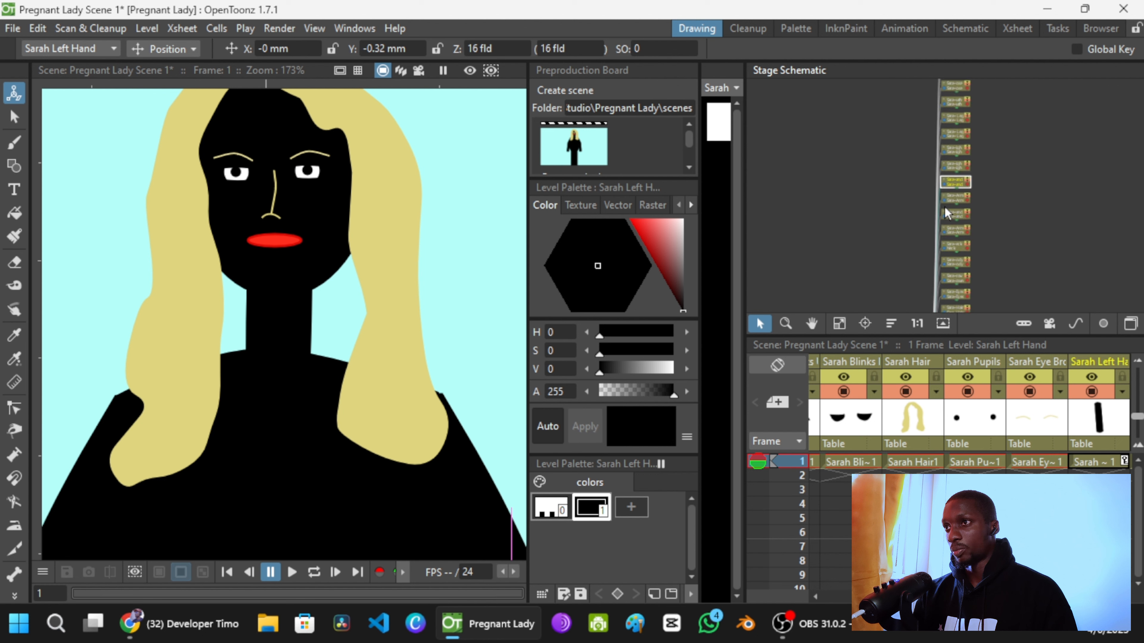
{"action": "scroll", "coordinate": [921, 167], "scroll_direction": "up", "scroll_amount": 4}
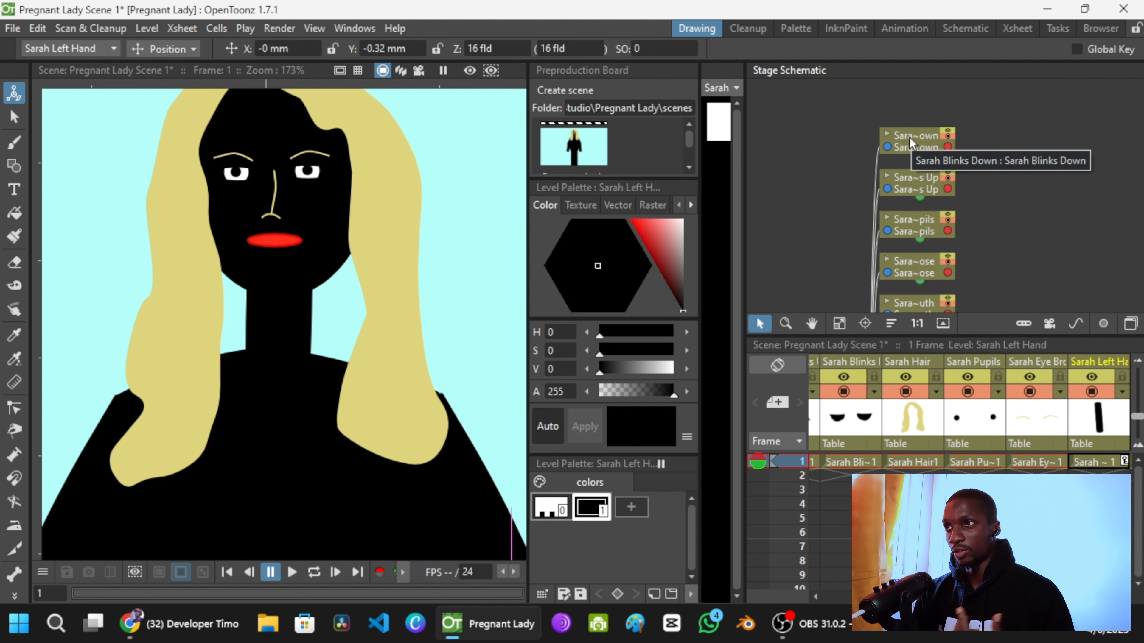
{"action": "left_click", "coordinate": [911, 143]}
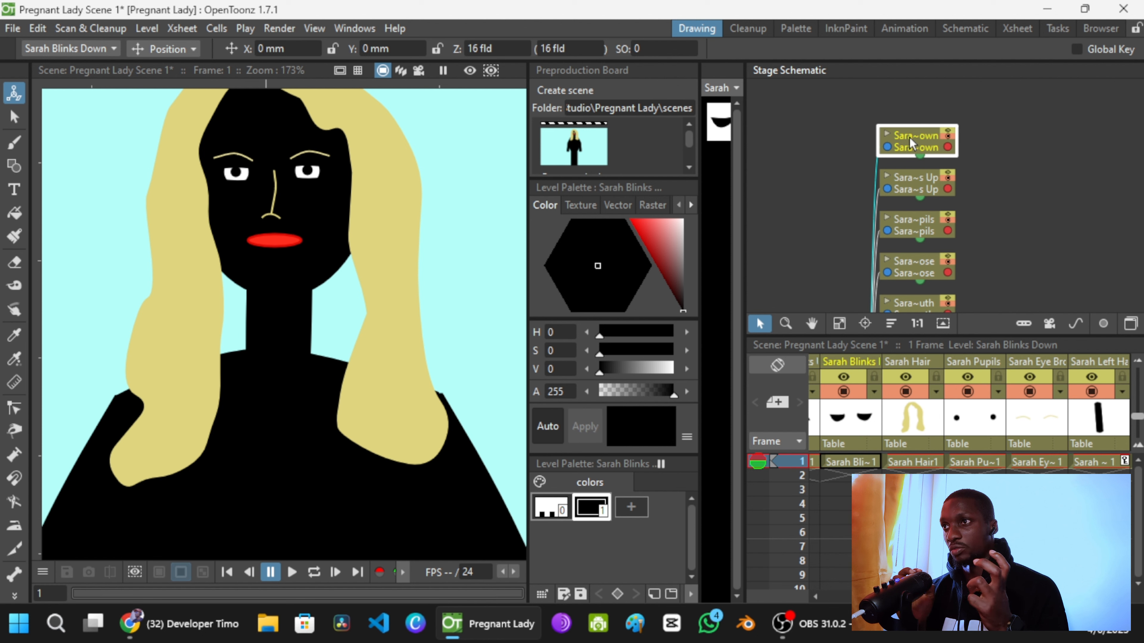
Step: Select the Sarah Blinks Up node, return to Sarah Blinks Down and view its center on the character's body
{"action": "scroll", "coordinate": [944, 190], "scroll_direction": "down", "scroll_amount": 7}
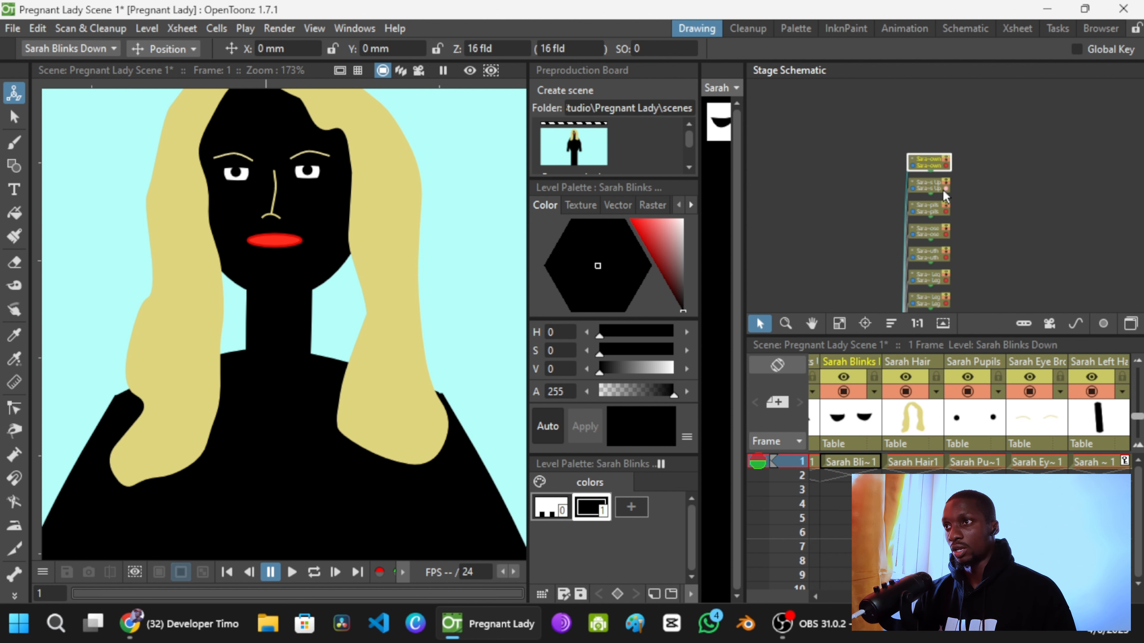
{"action": "left_click_drag", "start_coordinate": [944, 190], "coordinate": [1017, 228]}
{"action": "scroll", "coordinate": [1010, 218], "scroll_direction": "up", "scroll_amount": 4}
{"action": "scroll", "coordinate": [1010, 218], "scroll_direction": "up", "scroll_amount": 1}
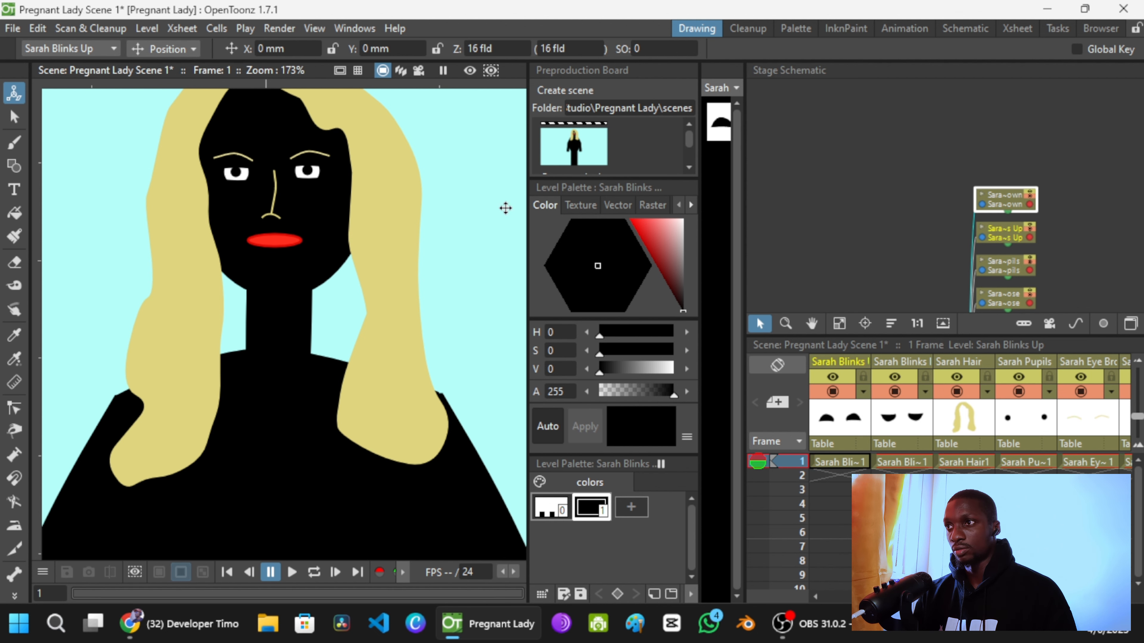
{"action": "left_click", "coordinate": [1008, 202]}
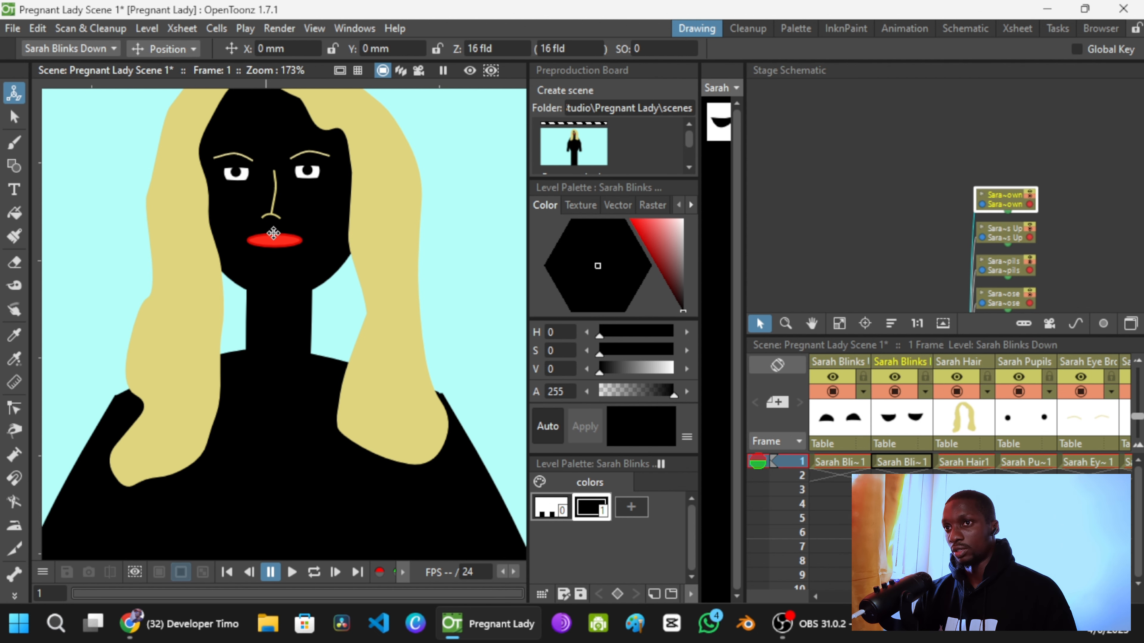
{"action": "scroll", "coordinate": [297, 166], "scroll_direction": "down", "scroll_amount": 5}
{"action": "scroll", "coordinate": [296, 238], "scroll_direction": "up", "scroll_amount": 5}
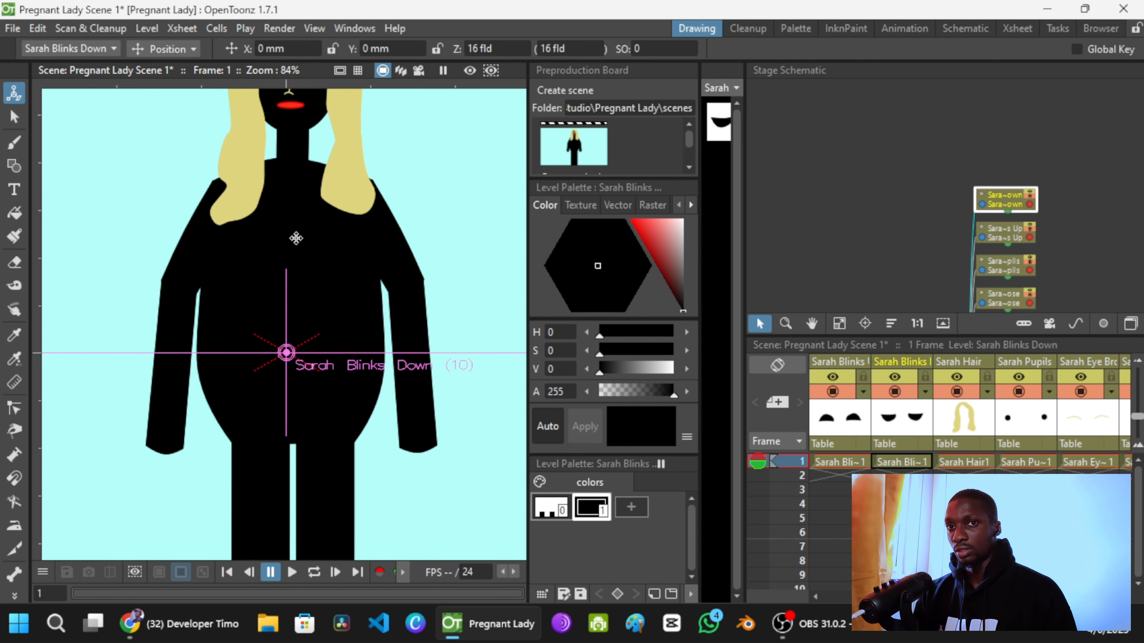
{"action": "scroll", "coordinate": [297, 238], "scroll_direction": "up", "scroll_amount": 1}
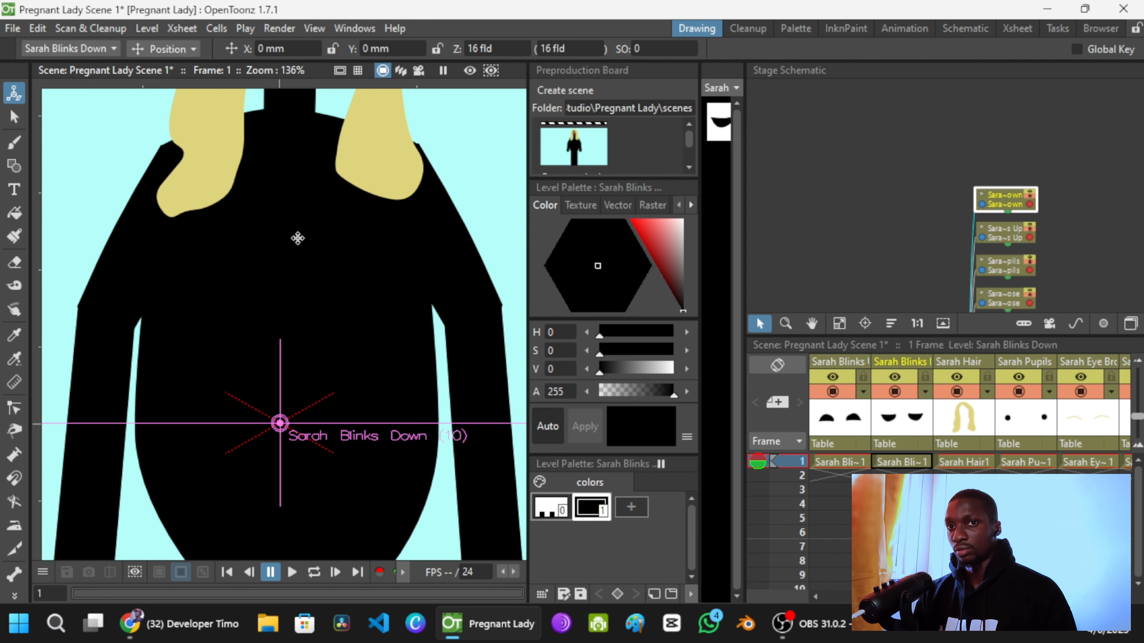
Step: Select the Sarah Head cell at frame 1 in the Xsheet and bring the whole upper body into view
{"action": "scroll", "coordinate": [283, 225], "scroll_direction": "up", "scroll_amount": 1}
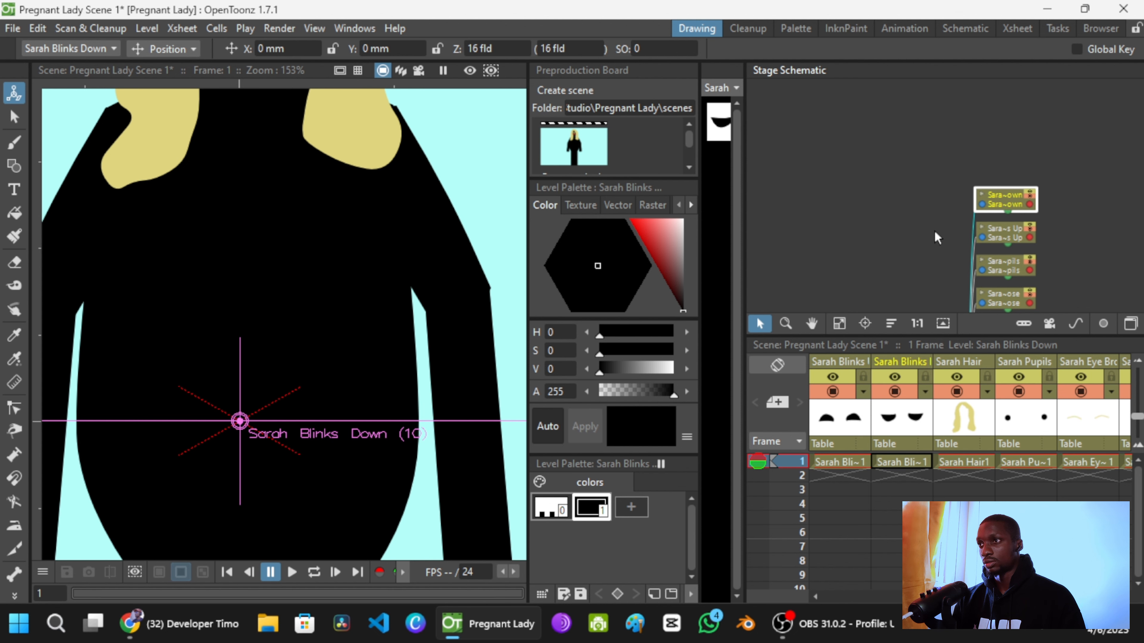
{"action": "scroll", "coordinate": [971, 231], "scroll_direction": "down", "scroll_amount": 3}
{"action": "scroll", "coordinate": [972, 223], "scroll_direction": "down", "scroll_amount": 3}
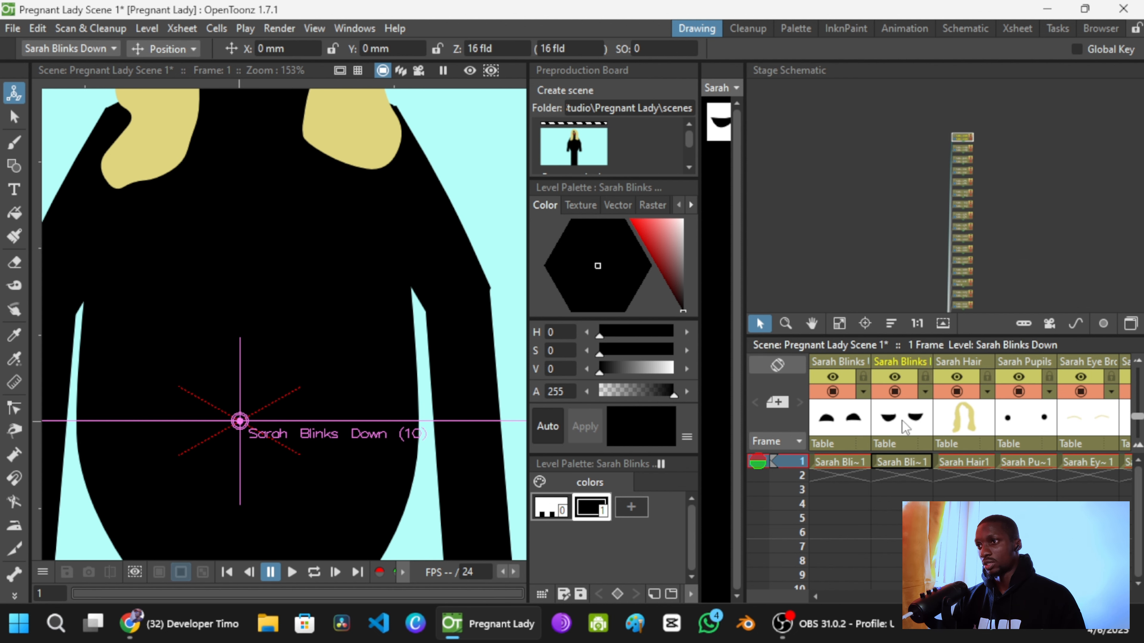
{"action": "scroll", "coordinate": [931, 454], "scroll_direction": "left", "scroll_amount": 10}
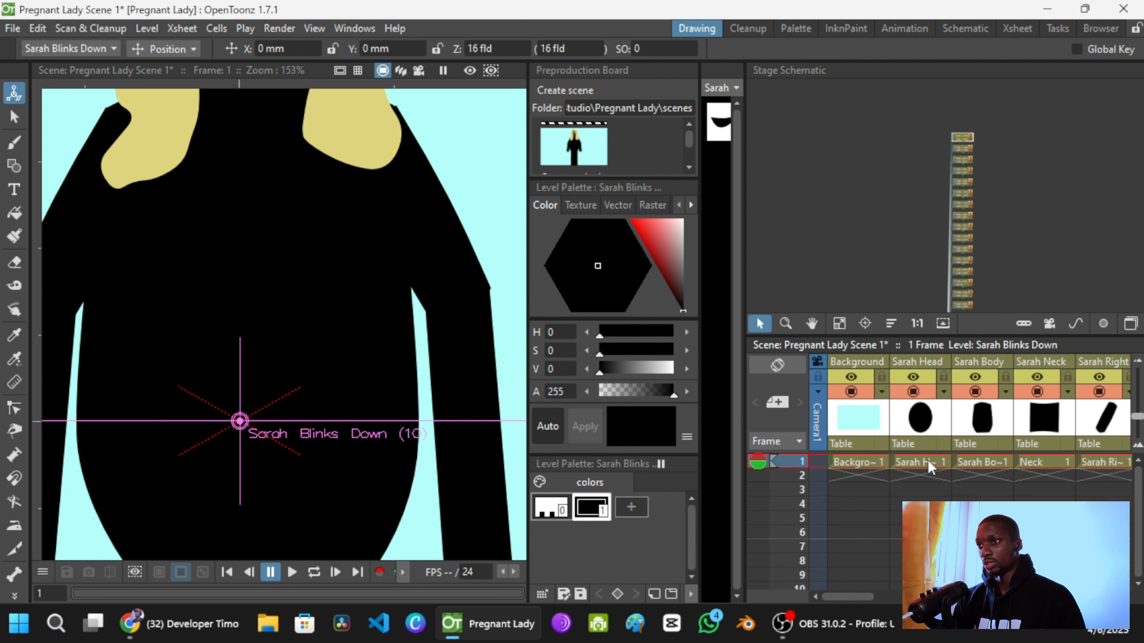
{"action": "left_click", "coordinate": [928, 462]}
{"action": "scroll", "coordinate": [176, 266], "scroll_direction": "down", "scroll_amount": 5}
{"action": "left_click_drag", "start_coordinate": [204, 245], "coordinate": [222, 330]}
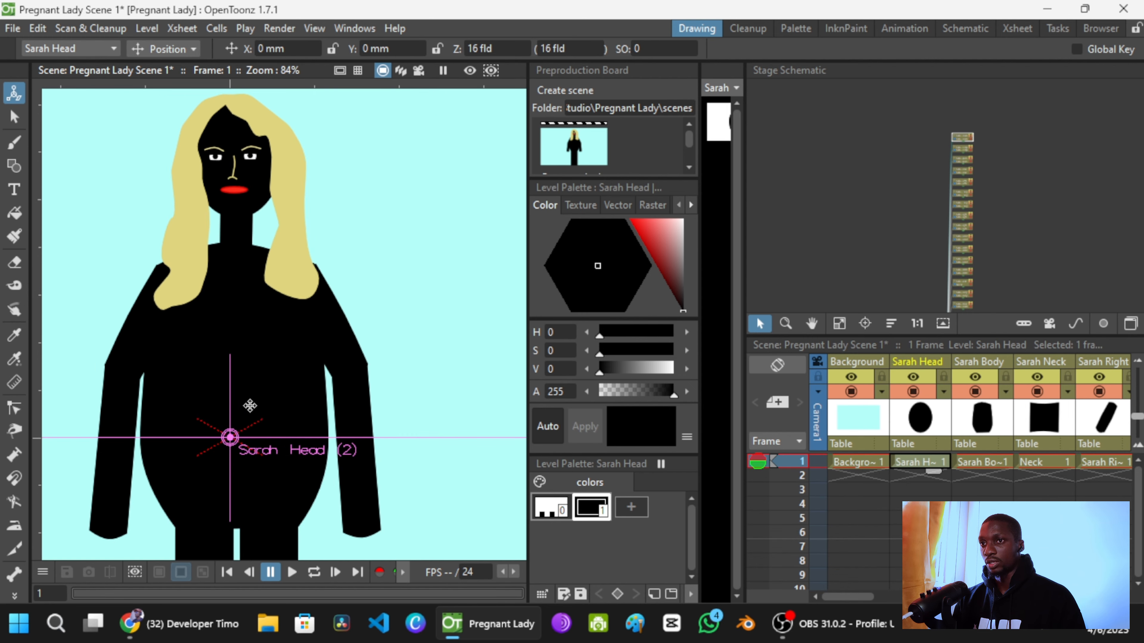
Step: Try moving Sarah Head upward in Position mode to about X -0.75 mm, Y 68.36 mm, and undo the move
{"action": "left_click_drag", "start_coordinate": [233, 439], "coordinate": [234, 212]}
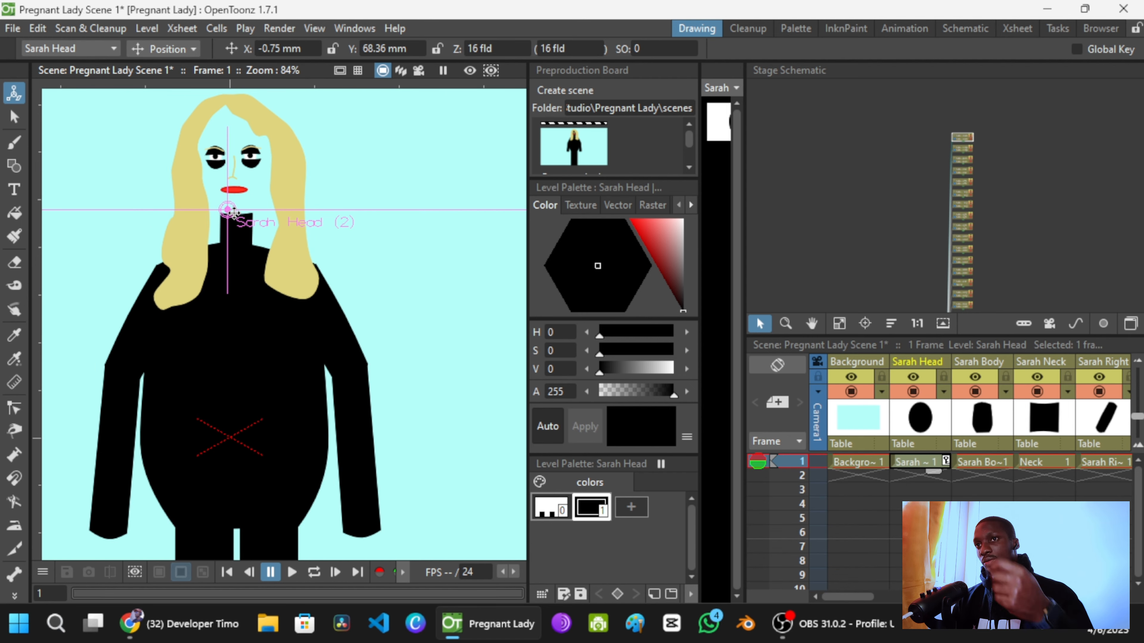
{"action": "key", "text": "ctrl+z"}
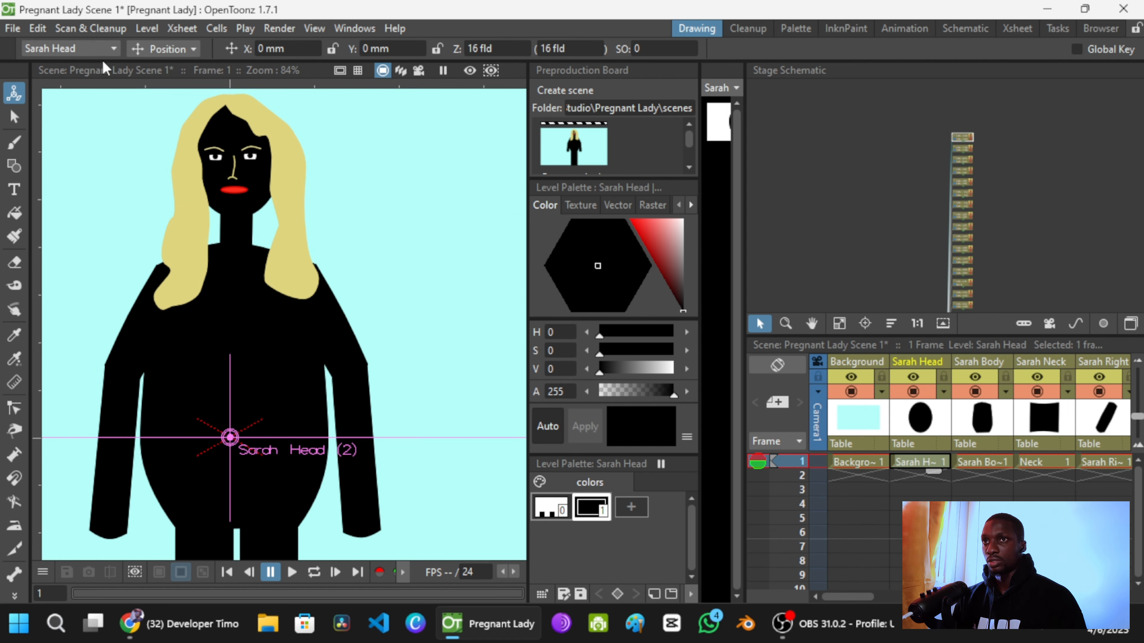
Step: Switch to Center mode and move Sarah Head's center to the forehead, at about X 0.5 mm, Y 93 mm
{"action": "left_click", "coordinate": [163, 49]}
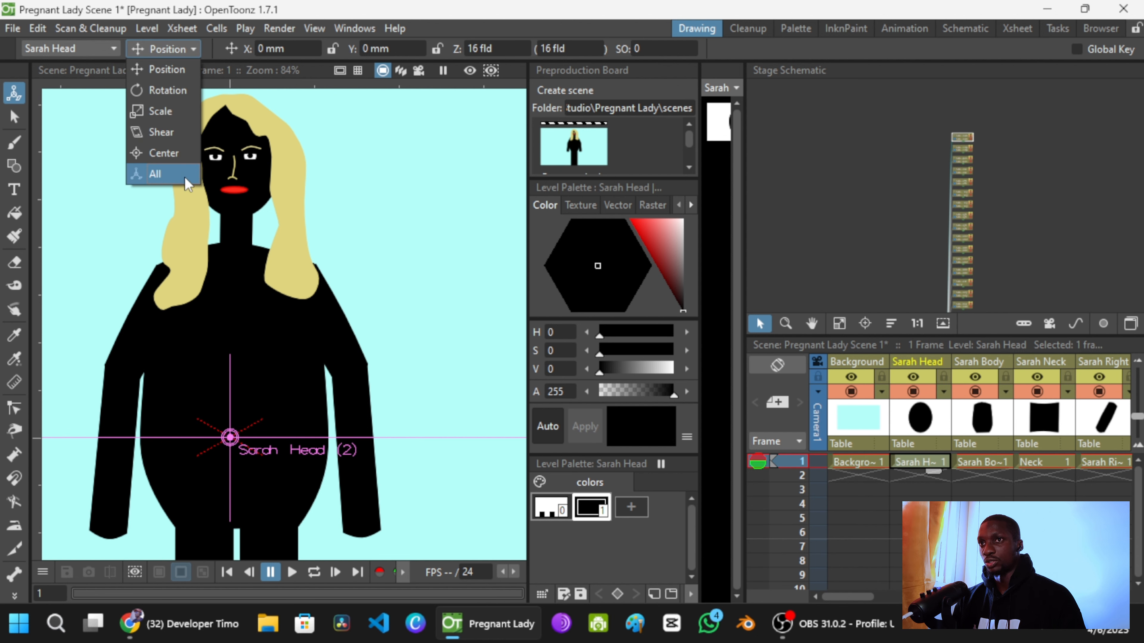
{"action": "left_click", "coordinate": [171, 154]}
{"action": "mouse_move", "coordinate": [231, 437]}
{"action": "left_mouse_down"}
{"action": "mouse_move", "coordinate": [225, 115]}
{"action": "mouse_move", "coordinate": [232, 127]}
{"action": "left_mouse_up"}
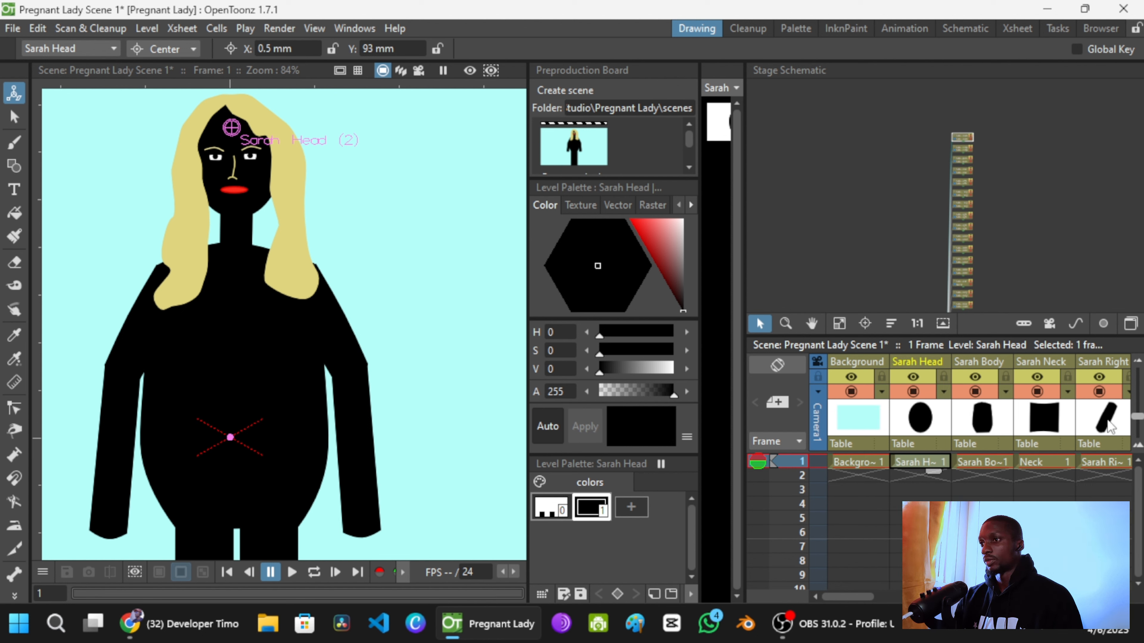
Step: Move Sarah Body's center to the middle of the chest, at about X 0.25 mm, Y 34.18 mm
{"action": "left_click", "coordinate": [987, 463]}
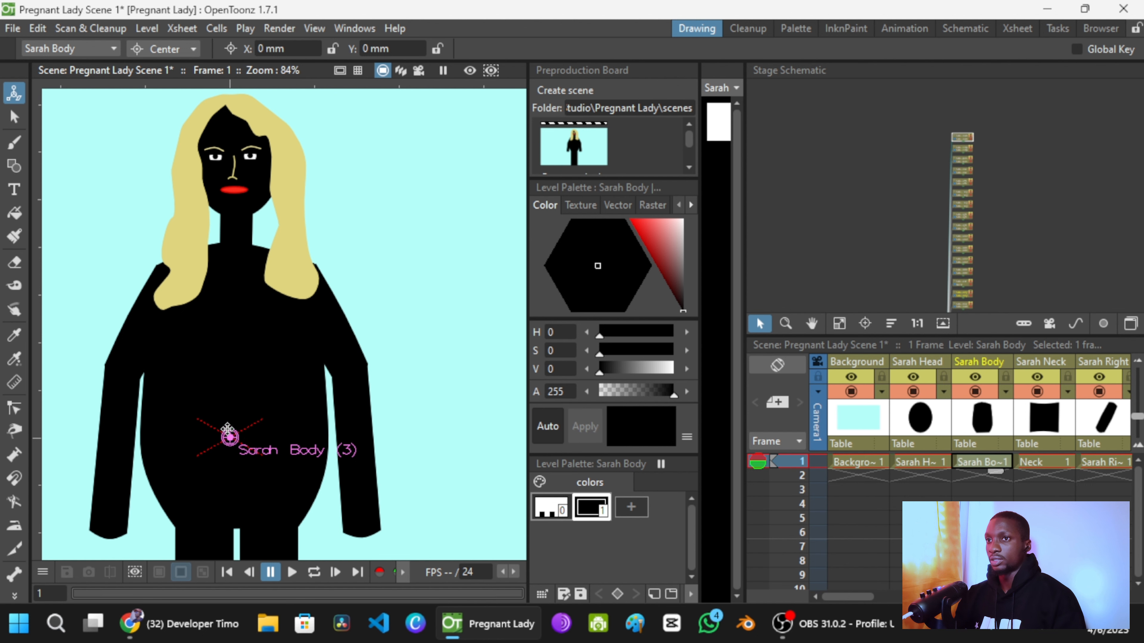
{"action": "left_click_drag", "start_coordinate": [228, 428], "coordinate": [235, 324]}
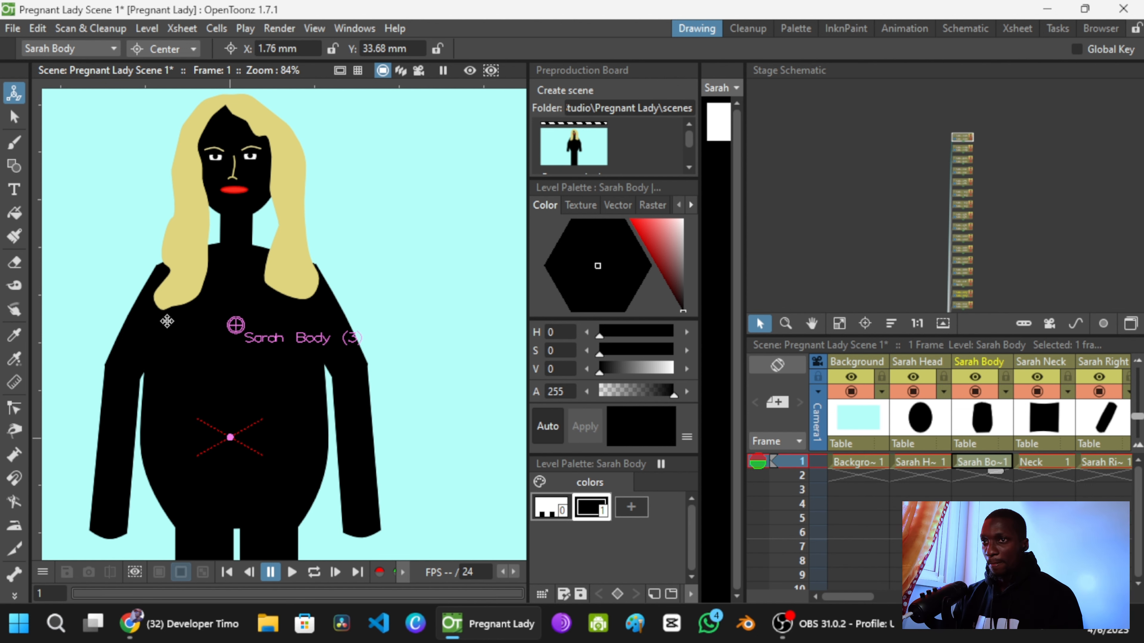
{"action": "left_click_drag", "start_coordinate": [233, 326], "coordinate": [230, 324]}
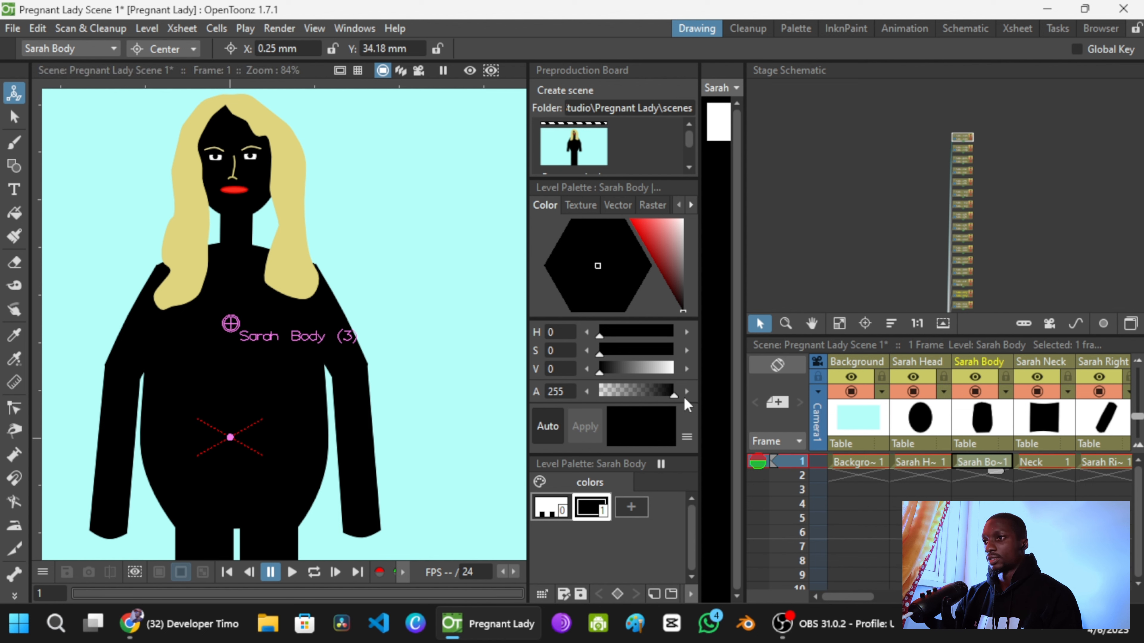
Step: Move Sarah Neck's center to the base of the neck, at about X 1.26 mm, Y 59.07 mm
{"action": "left_click", "coordinate": [1058, 469]}
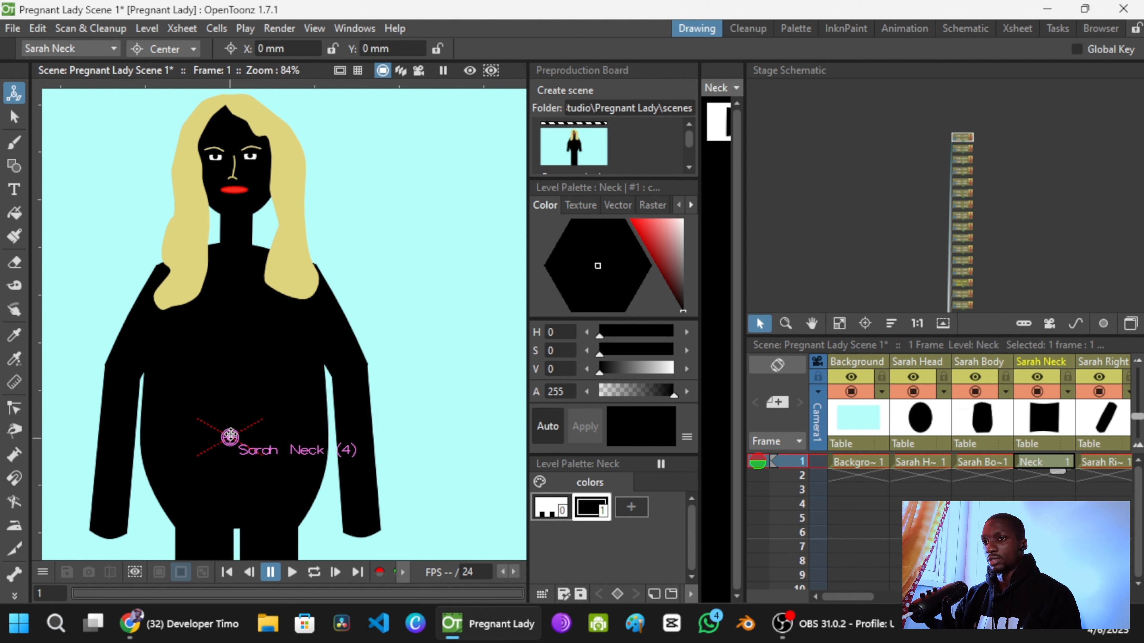
{"action": "left_click_drag", "start_coordinate": [231, 437], "coordinate": [234, 241]}
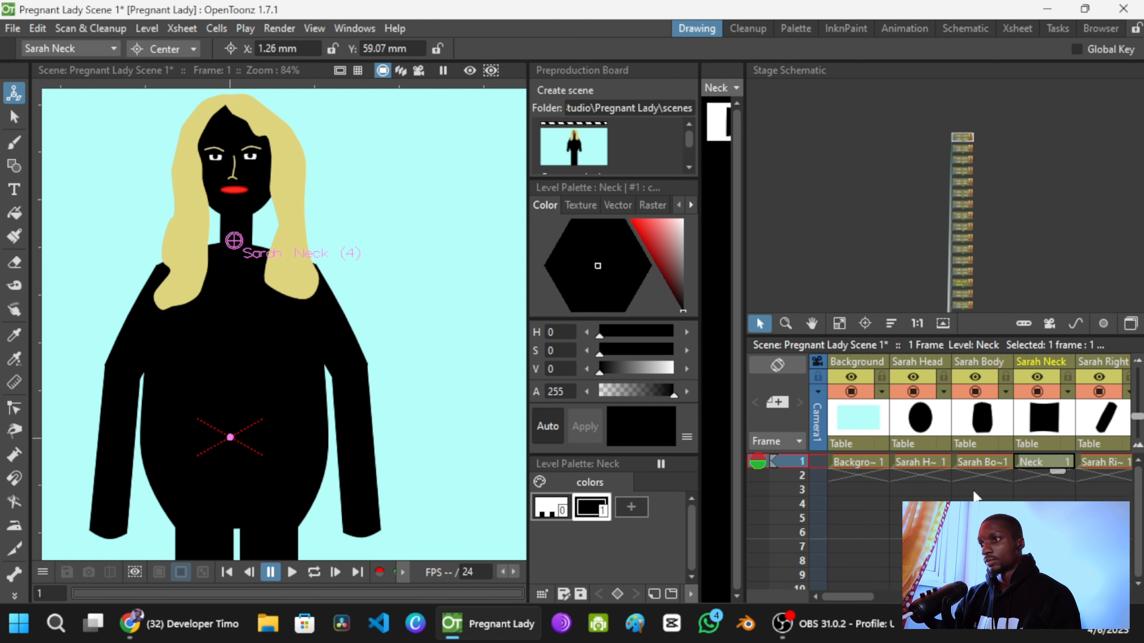
Step: Move Sarah Right Arm's center to its shoulder joint, at about X -19.1 mm, Y 47.5 mm
{"action": "left_click", "coordinate": [1128, 599]}
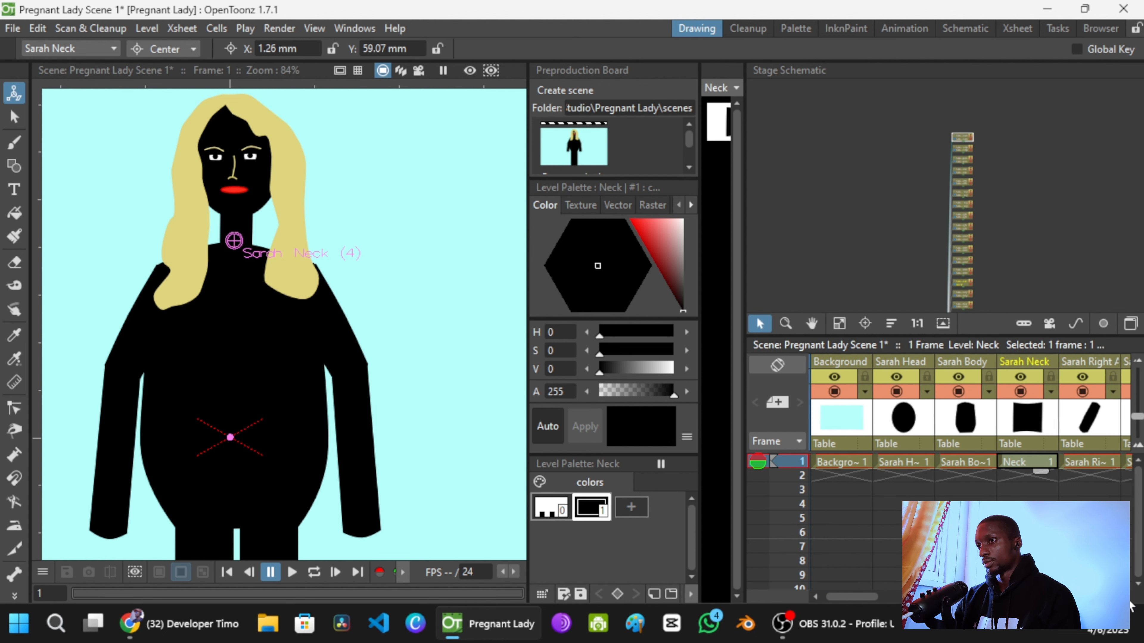
{"action": "left_click", "coordinate": [1128, 599]}
{"action": "left_click", "coordinate": [1128, 600]}
{"action": "left_click", "coordinate": [1128, 600]}
{"action": "left_click", "coordinate": [1128, 599]}
{"action": "left_click", "coordinate": [1128, 600]}
{"action": "left_click", "coordinate": [1128, 599]}
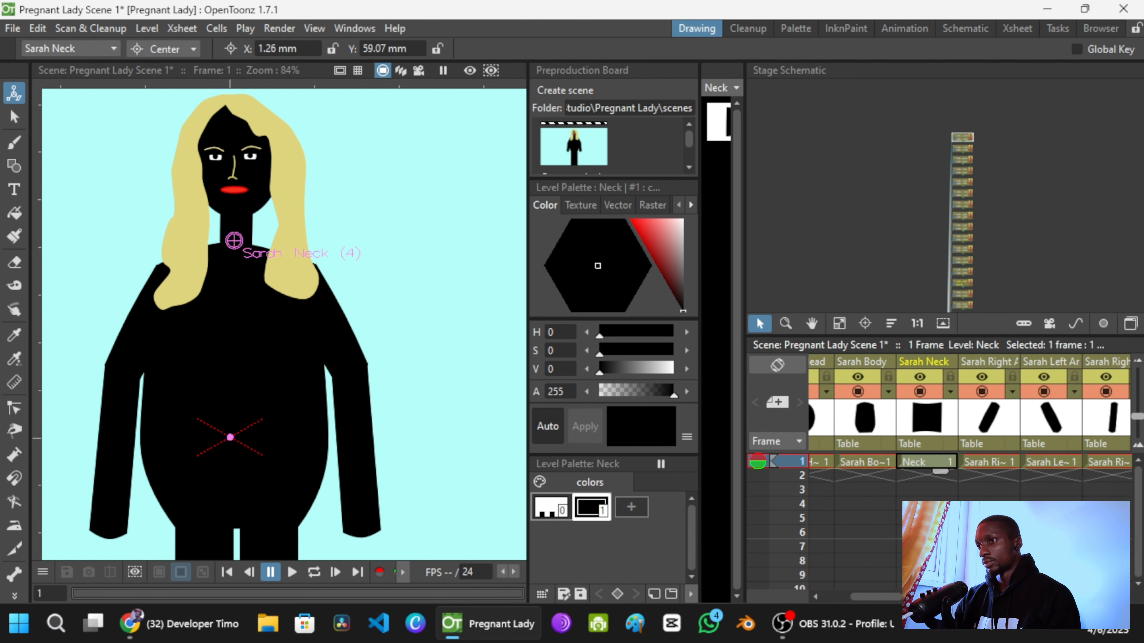
{"action": "left_click", "coordinate": [985, 464]}
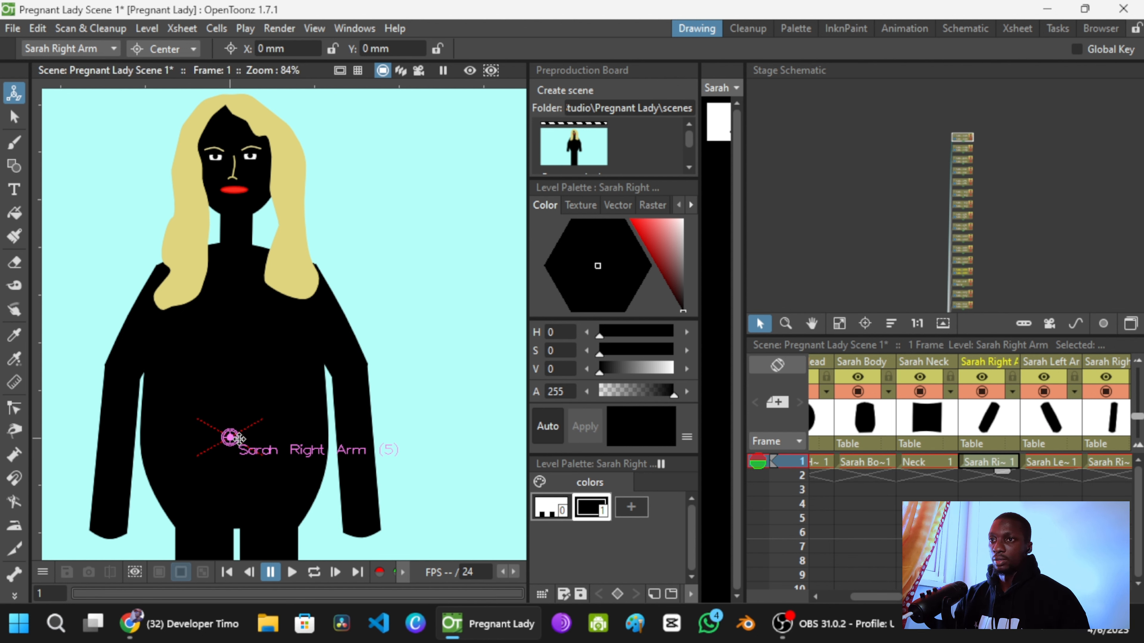
{"action": "mouse_move", "coordinate": [237, 438]}
{"action": "left_mouse_down"}
{"action": "mouse_move", "coordinate": [273, 348]}
{"action": "mouse_move", "coordinate": [161, 300]}
{"action": "mouse_move", "coordinate": [175, 281]}
{"action": "left_mouse_up"}
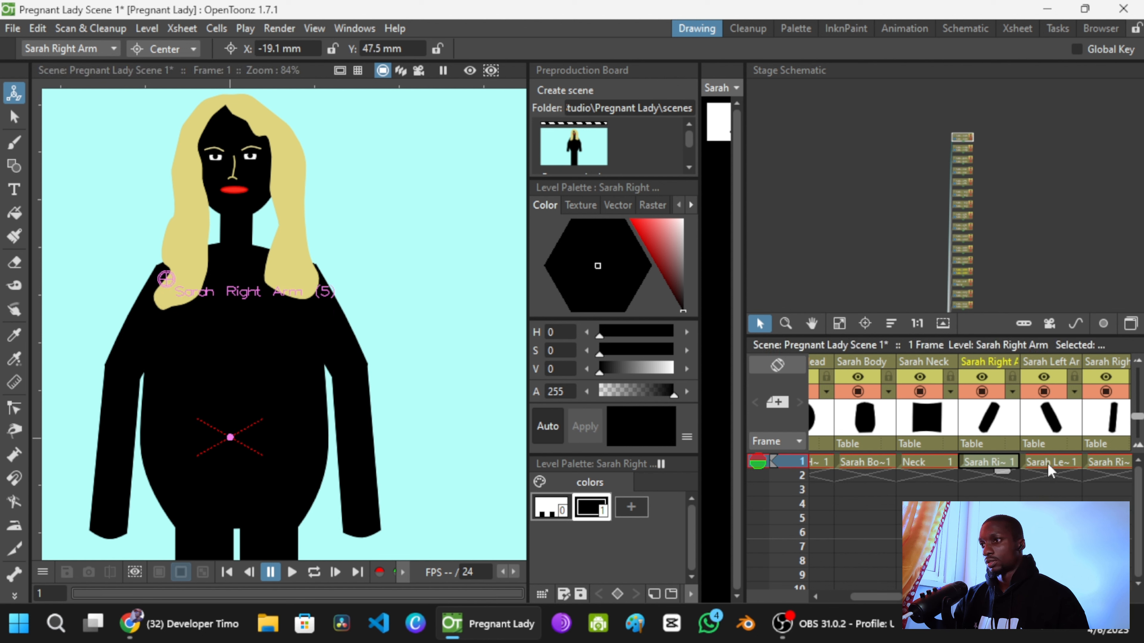
Step: Move Sarah Left Arm's center to its shoulder joint, at about X 22.87 mm, Y 49.51 mm
{"action": "left_click", "coordinate": [1036, 464]}
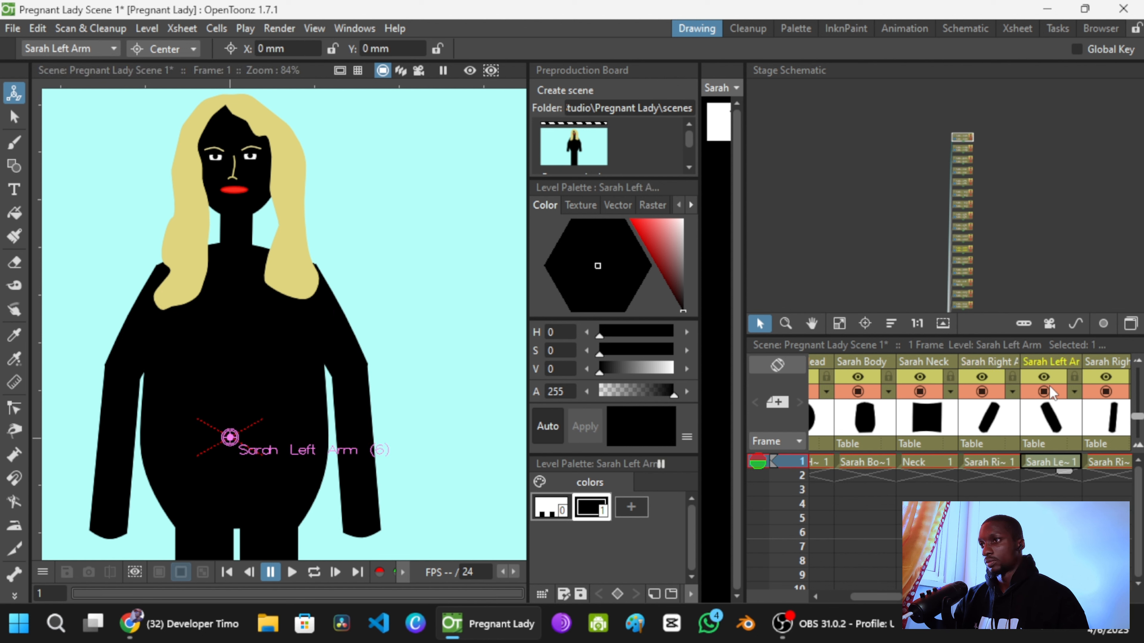
{"action": "mouse_move", "coordinate": [243, 441]}
{"action": "left_mouse_down"}
{"action": "mouse_move", "coordinate": [301, 319]}
{"action": "mouse_move", "coordinate": [308, 269]}
{"action": "left_mouse_up"}
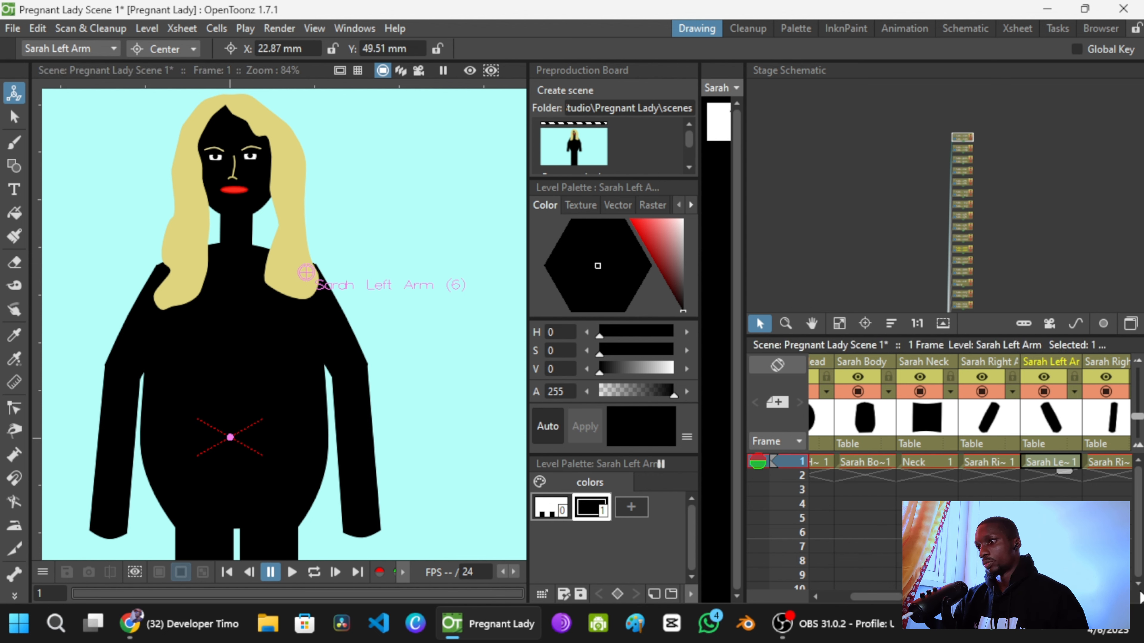
Step: Move Sarah Right Hand's center to its elbow, save the scene, and adjust the center to about X -31.67 mm, Y 19.86 mm
{"action": "left_click", "coordinate": [1130, 597]}
{"action": "left_click", "coordinate": [1129, 597]}
{"action": "left_click", "coordinate": [1130, 598]}
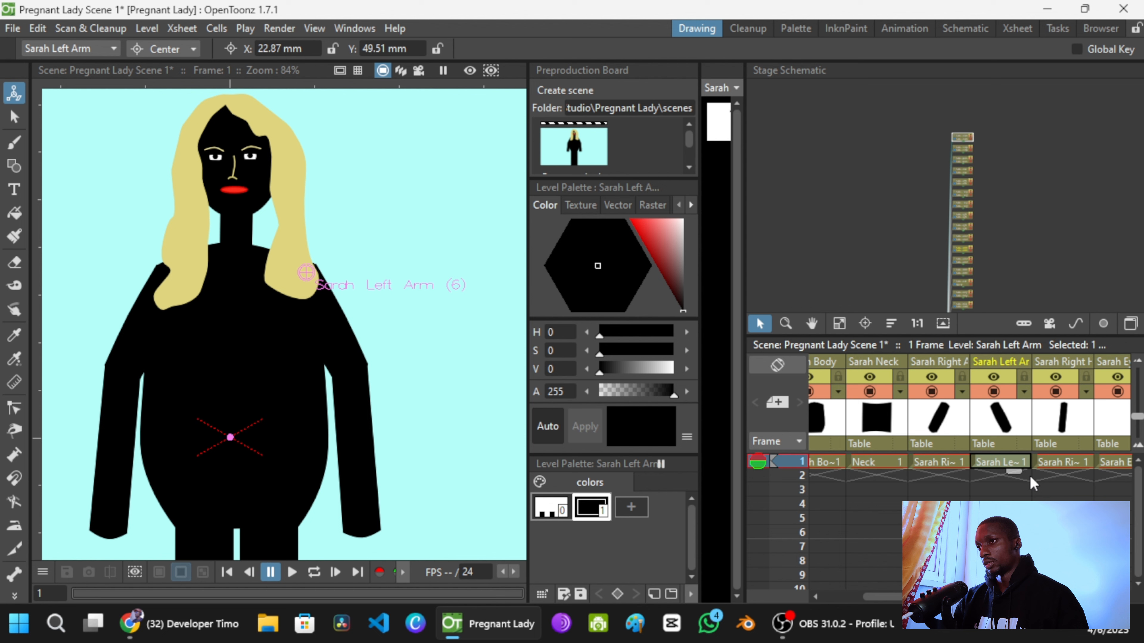
{"action": "left_click", "coordinate": [1055, 464]}
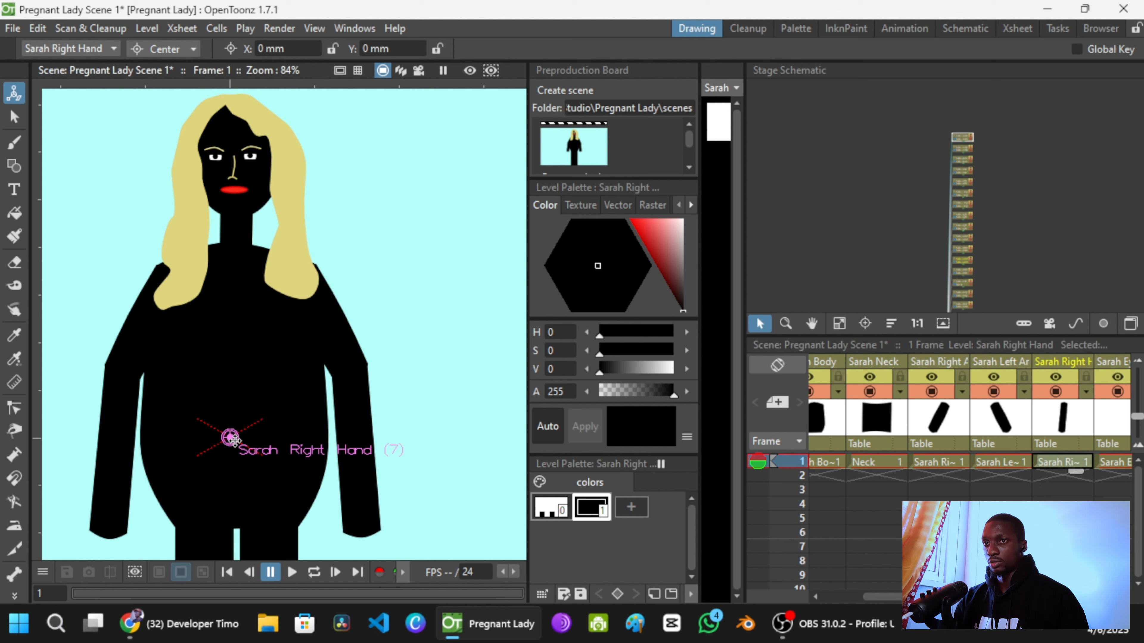
{"action": "mouse_move", "coordinate": [232, 439]}
{"action": "left_mouse_down"}
{"action": "mouse_move", "coordinate": [122, 388]}
{"action": "mouse_move", "coordinate": [120, 374]}
{"action": "left_mouse_up"}
{"action": "key", "text": "ctrl+s"}
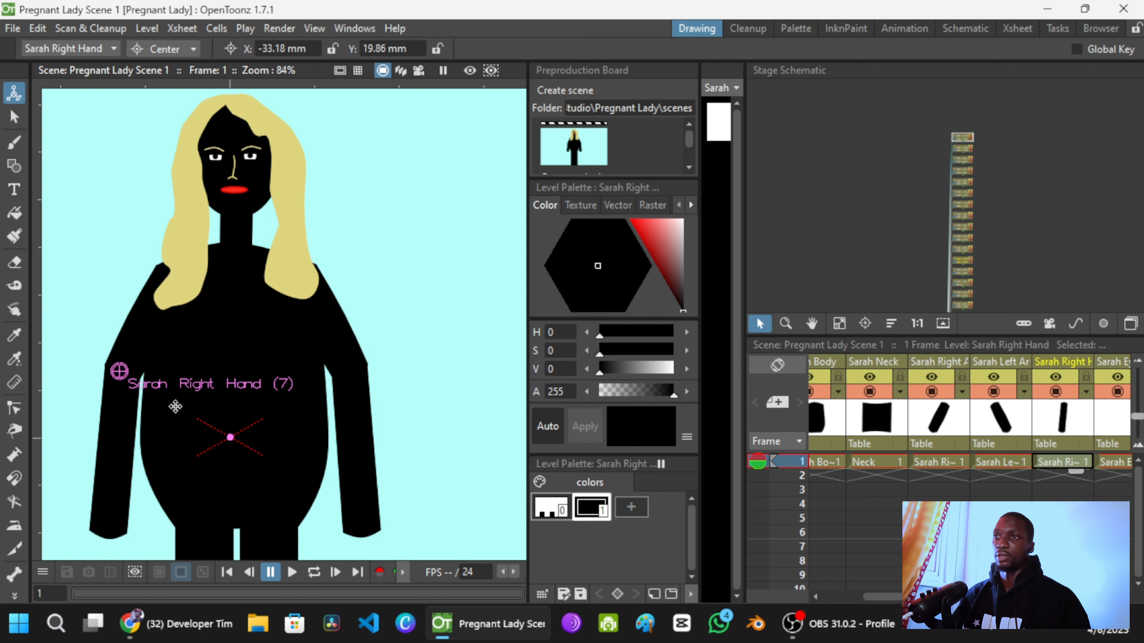
{"action": "left_click_drag", "start_coordinate": [126, 379], "coordinate": [130, 378]}
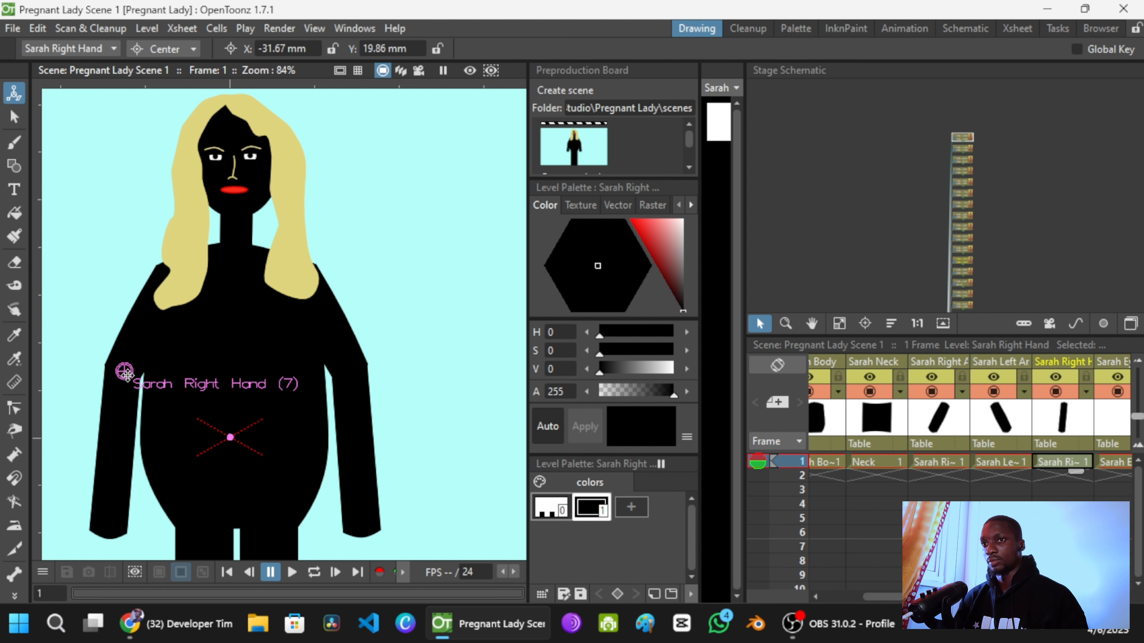
Step: Move Sarah Eyes' center onto the character's right eye, at about X -3.39 mm, Y 83.82 mm
{"action": "left_click", "coordinate": [1124, 597]}
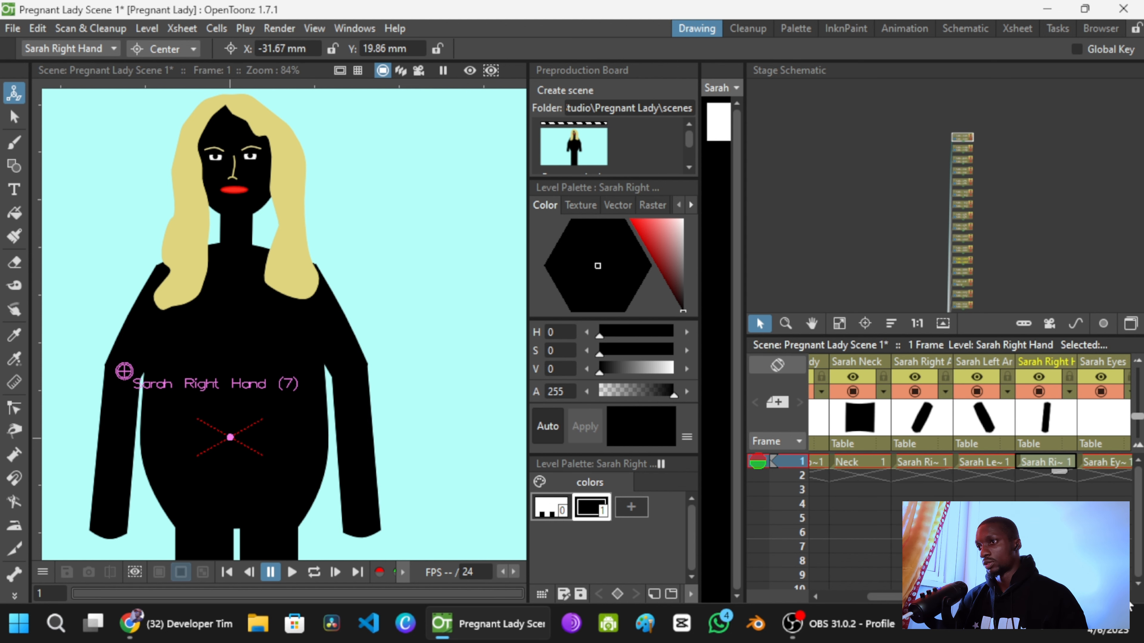
{"action": "left_click", "coordinate": [1123, 597]}
{"action": "left_click", "coordinate": [1124, 597]}
{"action": "left_click", "coordinate": [1124, 597]}
{"action": "left_click", "coordinate": [1124, 597]}
{"action": "left_click", "coordinate": [1094, 461]}
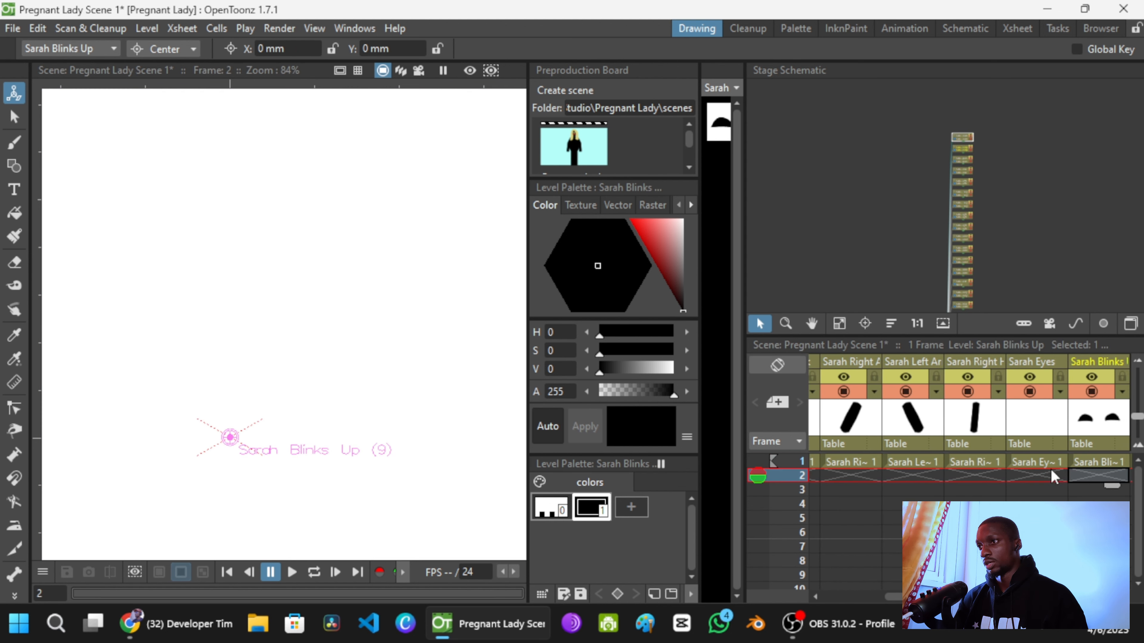
{"action": "left_click", "coordinate": [1046, 461]}
{"action": "left_click_drag", "start_coordinate": [230, 441], "coordinate": [224, 158]}
{"action": "scroll", "coordinate": [220, 156], "scroll_direction": "up", "scroll_amount": 5}
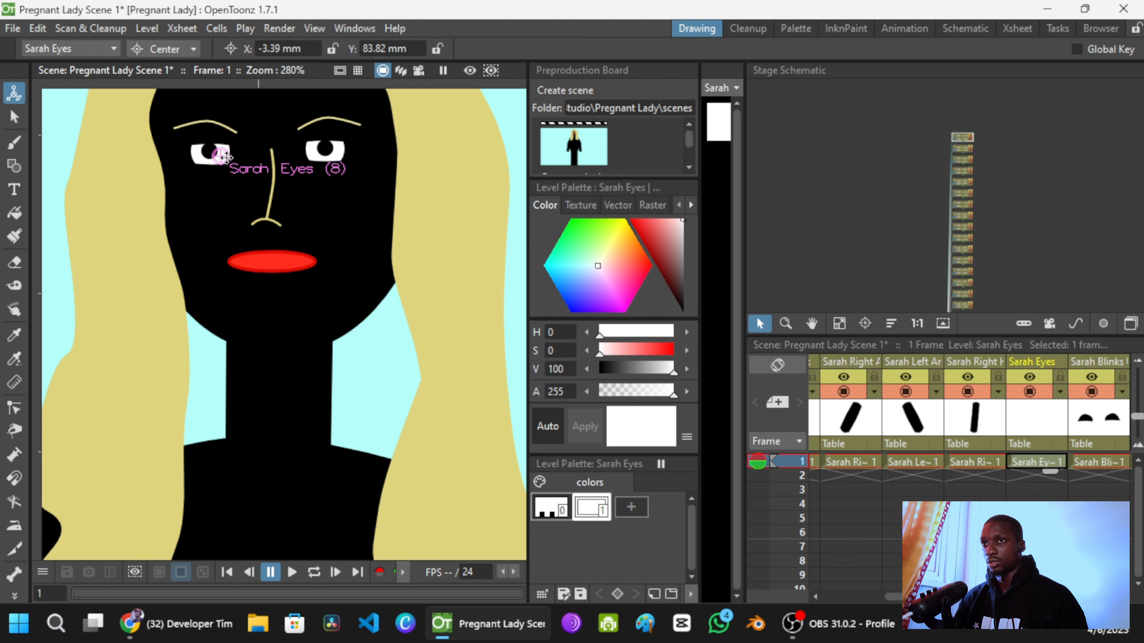
{"action": "scroll", "coordinate": [341, 263], "scroll_direction": "down", "scroll_amount": 3}
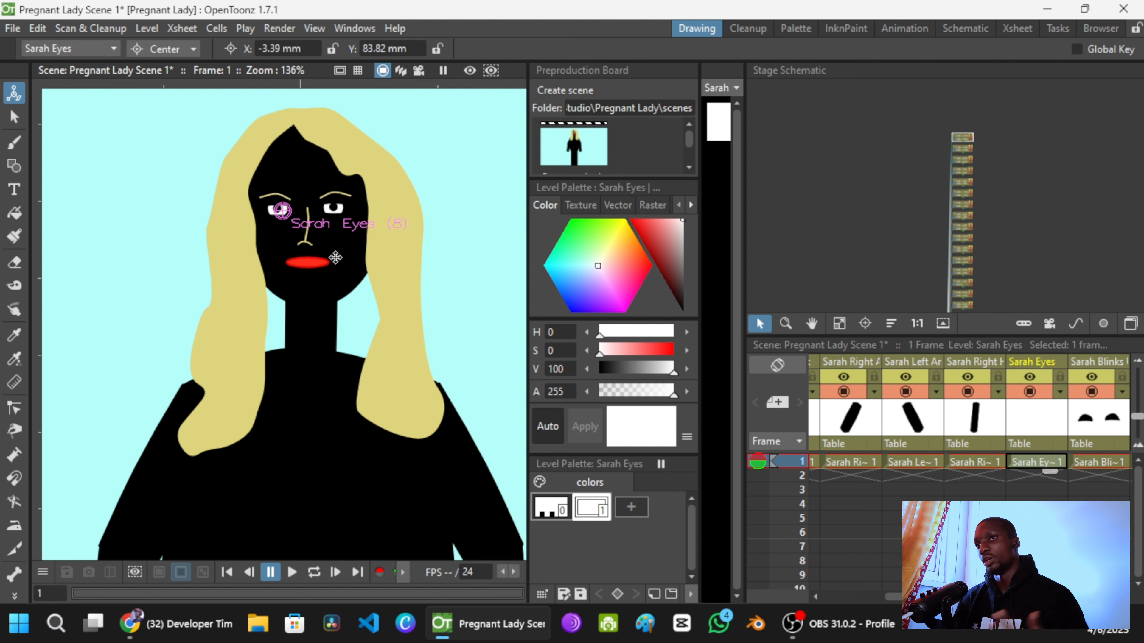
Step: Move Sarah Blinks Up's center between the eyebrows, just above the nose, at about X 0.95 mm, Y 85.56 mm
{"action": "left_click", "coordinate": [1105, 463]}
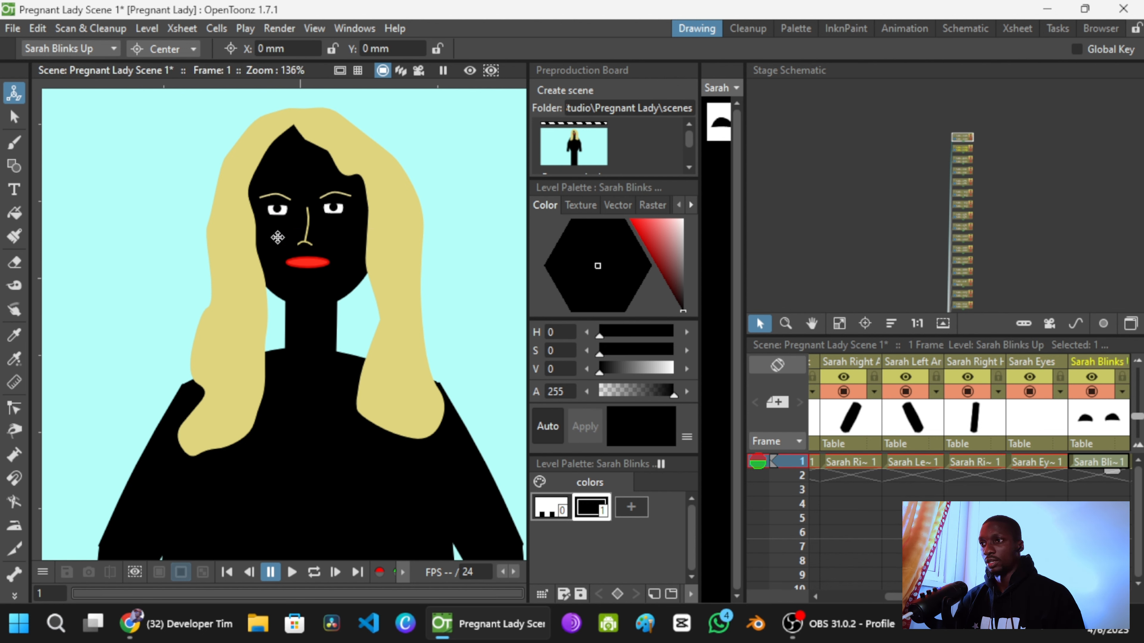
{"action": "scroll", "coordinate": [286, 288], "scroll_direction": "down", "scroll_amount": 2}
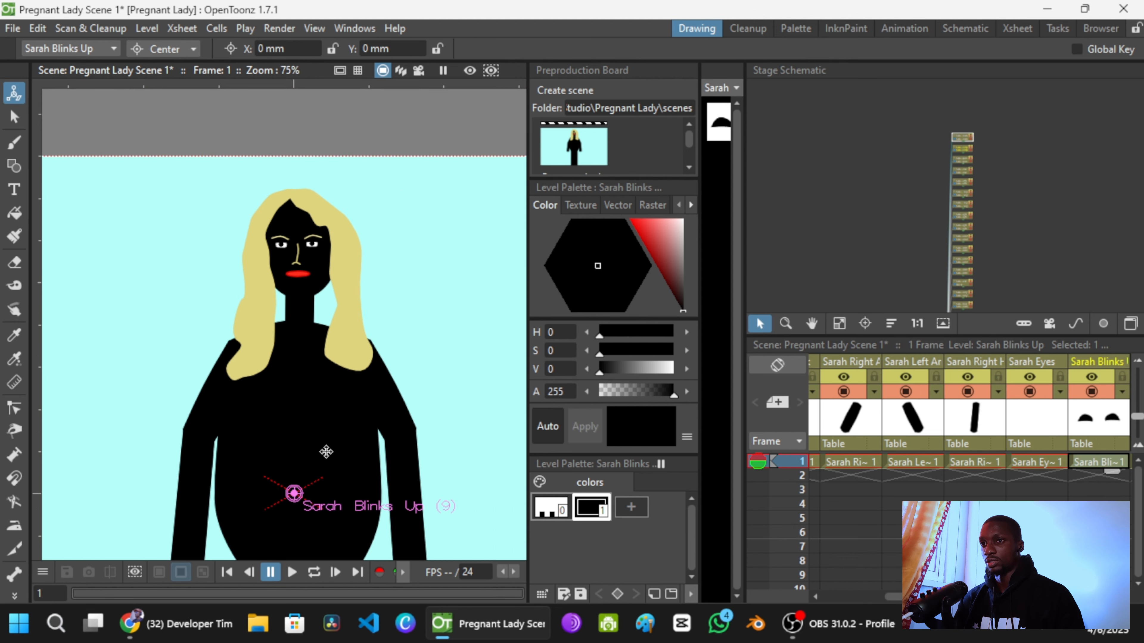
{"action": "left_click_drag", "start_coordinate": [290, 491], "coordinate": [282, 246]}
{"action": "scroll", "coordinate": [283, 247], "scroll_direction": "up", "scroll_amount": 8}
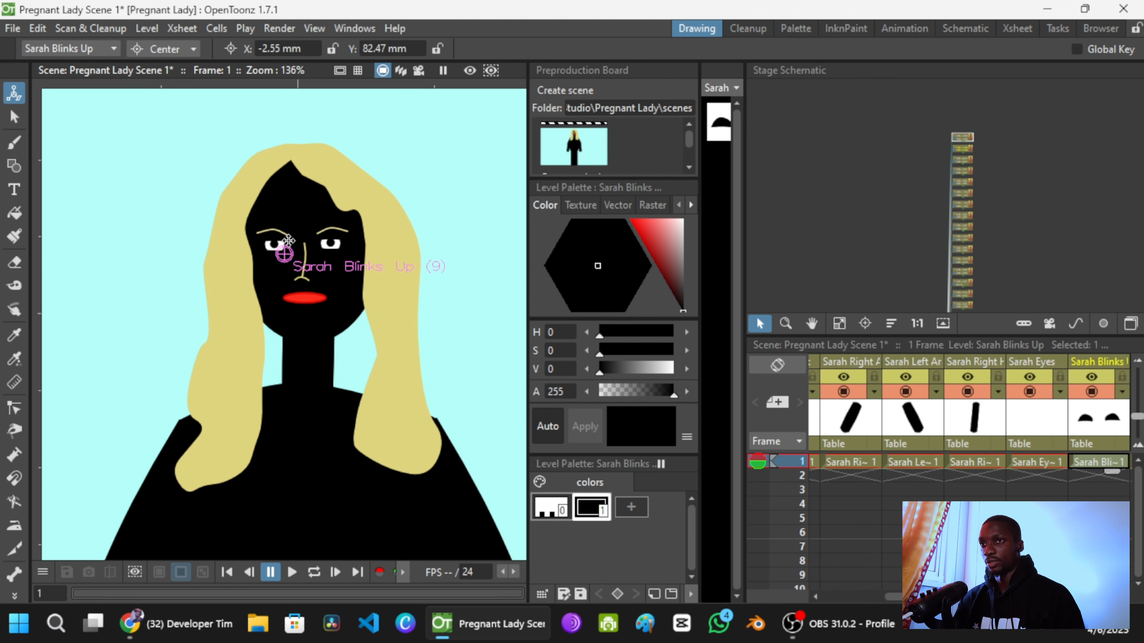
{"action": "left_click_drag", "start_coordinate": [280, 299], "coordinate": [358, 229]}
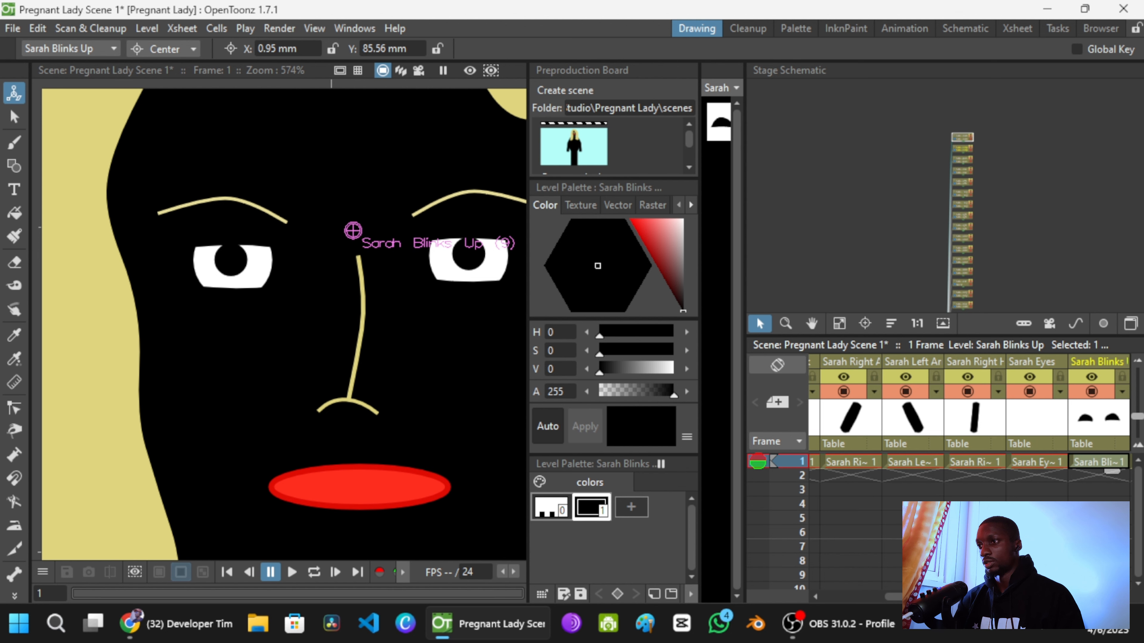
Step: Move Sarah Blinks Down's center just below the character's right eye, at about X -3.6 mm, Y 82.26 mm
{"action": "left_click", "coordinate": [1125, 598]}
{"action": "left_click", "coordinate": [1125, 597]}
{"action": "left_click", "coordinate": [1125, 597]}
{"action": "left_click", "coordinate": [1125, 597]}
{"action": "left_click", "coordinate": [1125, 597]}
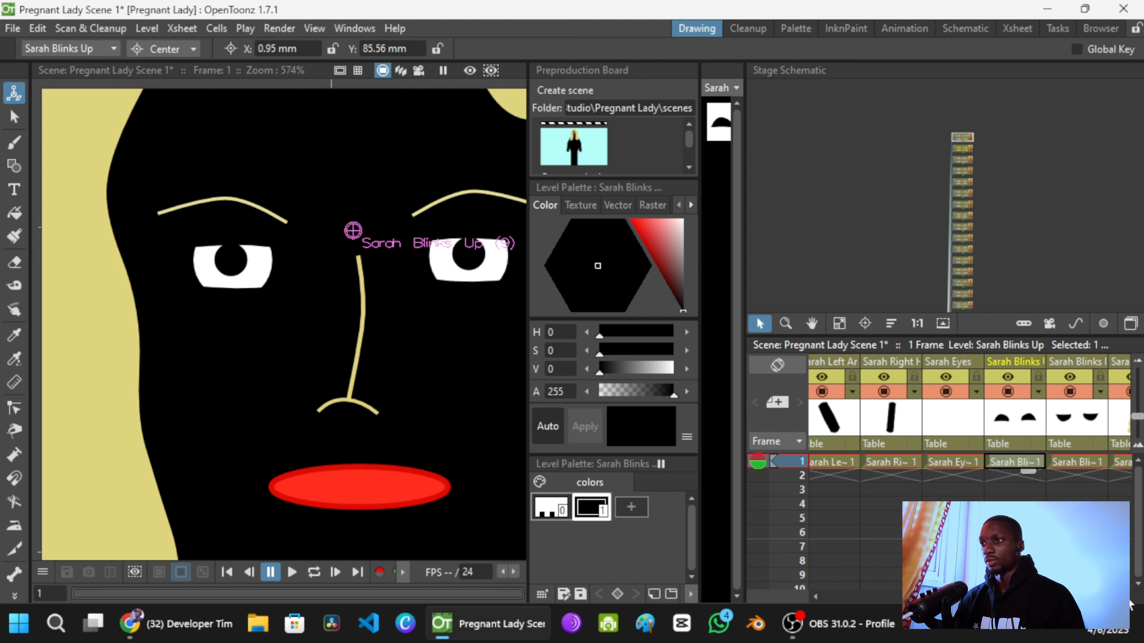
{"action": "left_click", "coordinate": [1083, 462]}
{"action": "scroll", "coordinate": [344, 293], "scroll_direction": "down", "scroll_amount": 12}
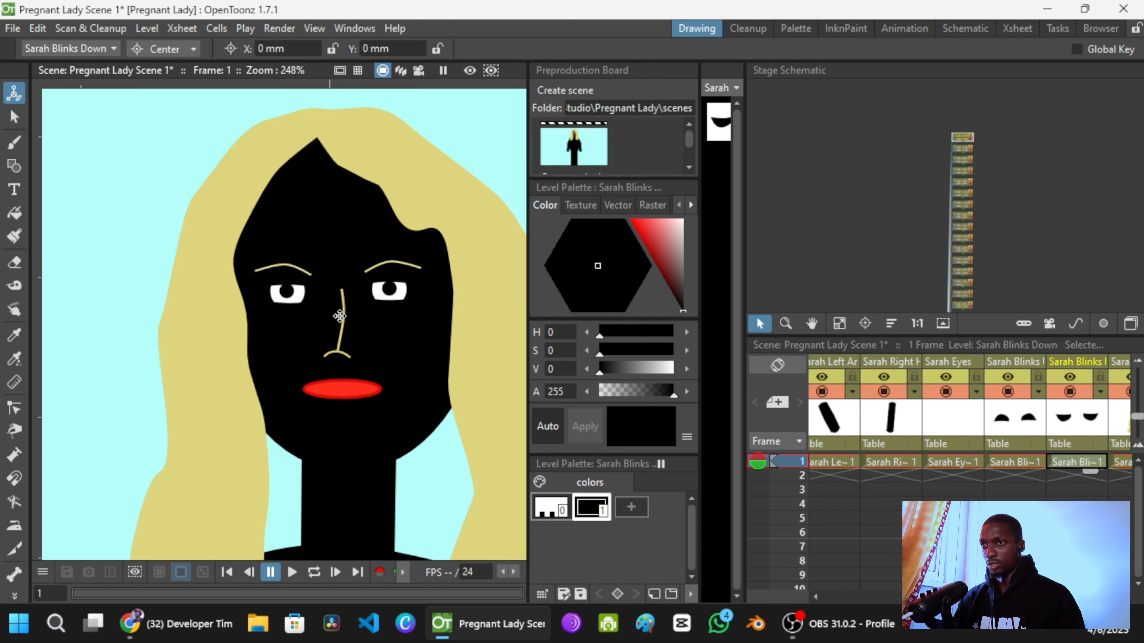
{"action": "left_click_drag", "start_coordinate": [344, 293], "coordinate": [321, 128]}
{"action": "mouse_move", "coordinate": [325, 374]}
{"action": "left_mouse_down"}
{"action": "mouse_move", "coordinate": [333, 449]}
{"action": "mouse_move", "coordinate": [311, 277]}
{"action": "mouse_move", "coordinate": [317, 217]}
{"action": "mouse_move", "coordinate": [253, 201]}
{"action": "left_mouse_up"}
{"action": "scroll", "coordinate": [310, 216], "scroll_direction": "up", "scroll_amount": 10}
{"action": "scroll", "coordinate": [430, 323], "scroll_direction": "down", "scroll_amount": 8}
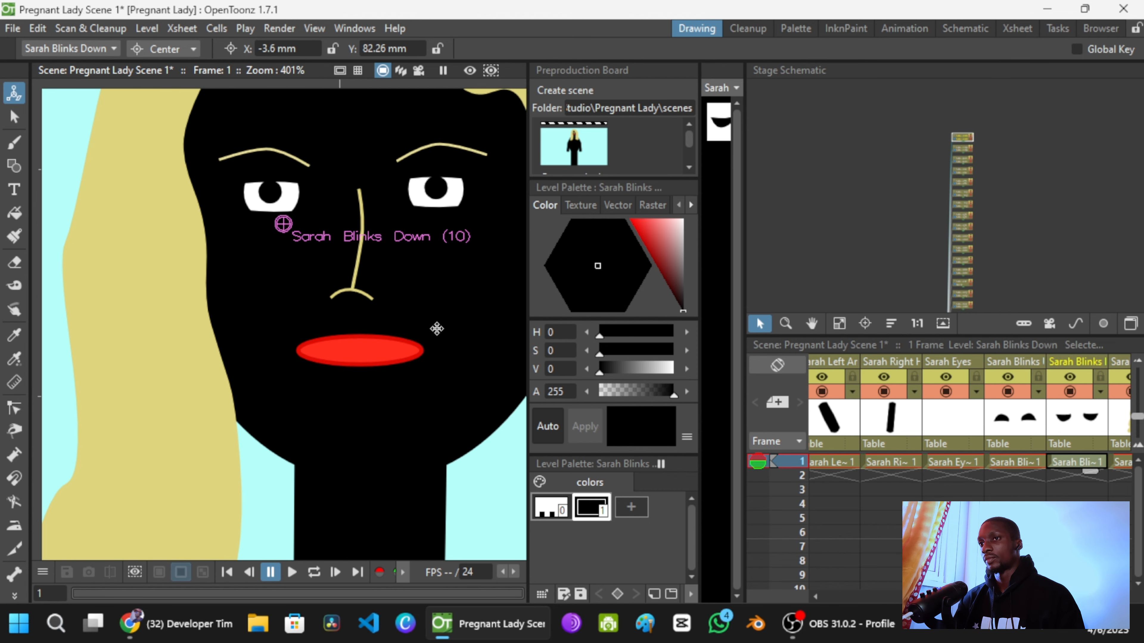
{"action": "scroll", "coordinate": [427, 321], "scroll_direction": "down", "scroll_amount": 4}
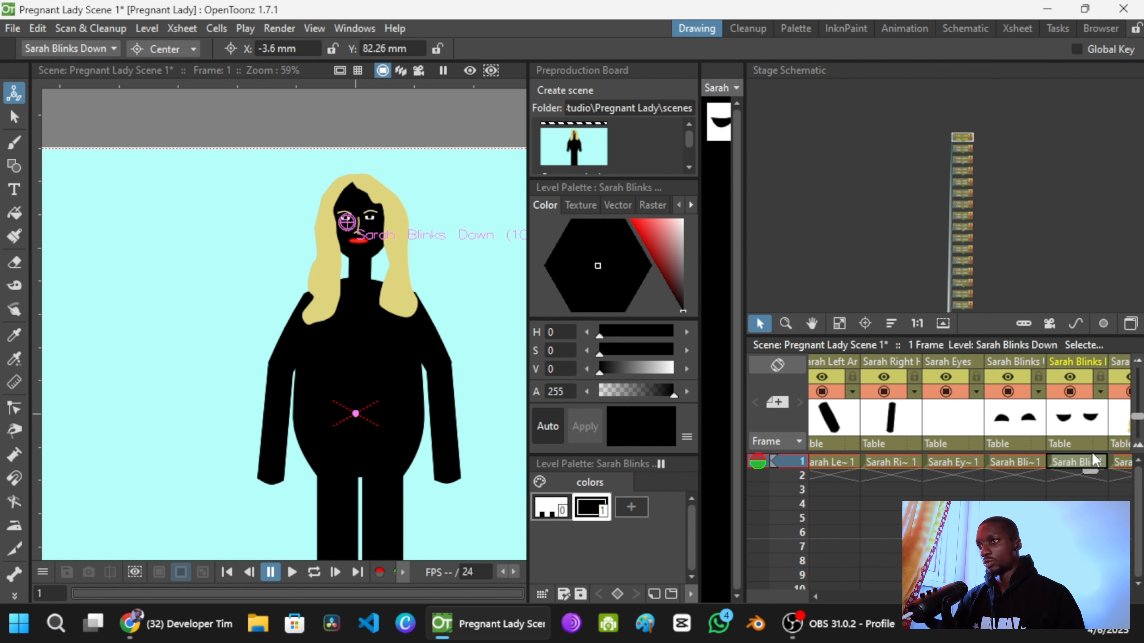
Step: Move Sarah Hair's center to the top of the head, at about X -1.08 mm, Y 101.95 mm
{"action": "scroll", "coordinate": [970, 418], "scroll_direction": "right", "scroll_amount": 2}
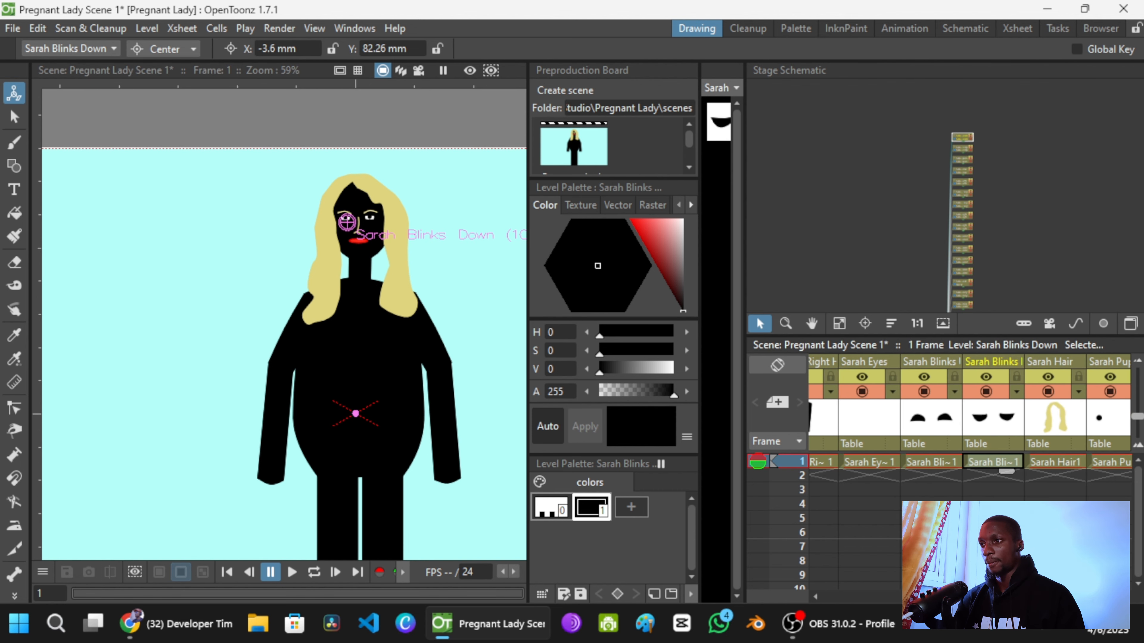
{"action": "left_click", "coordinate": [1054, 463]}
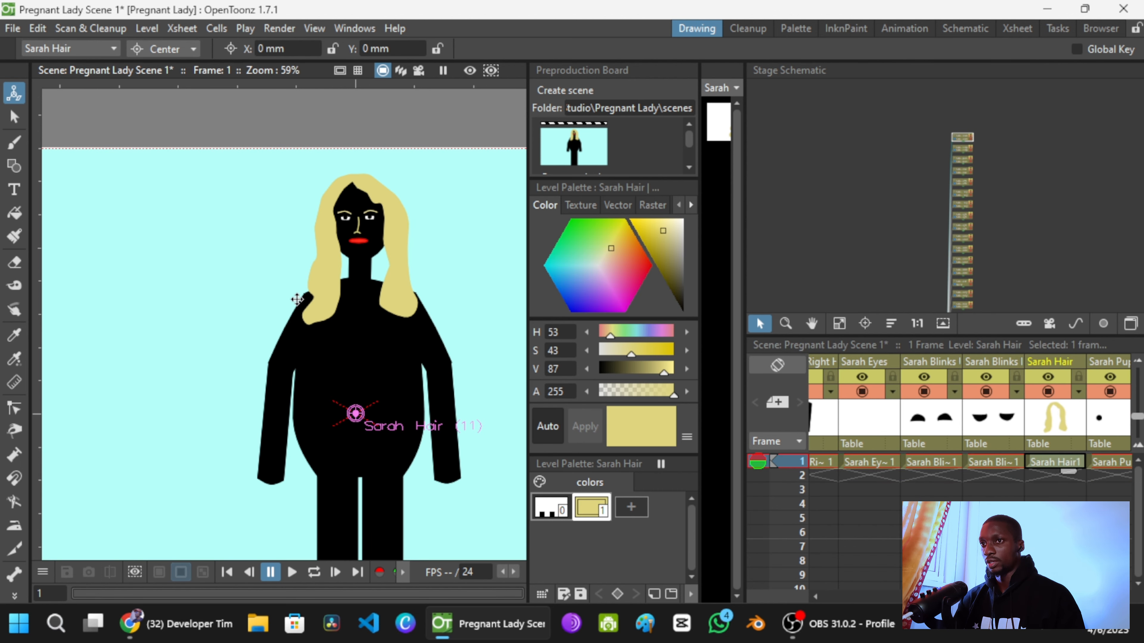
{"action": "left_click_drag", "start_coordinate": [356, 430], "coordinate": [351, 189]}
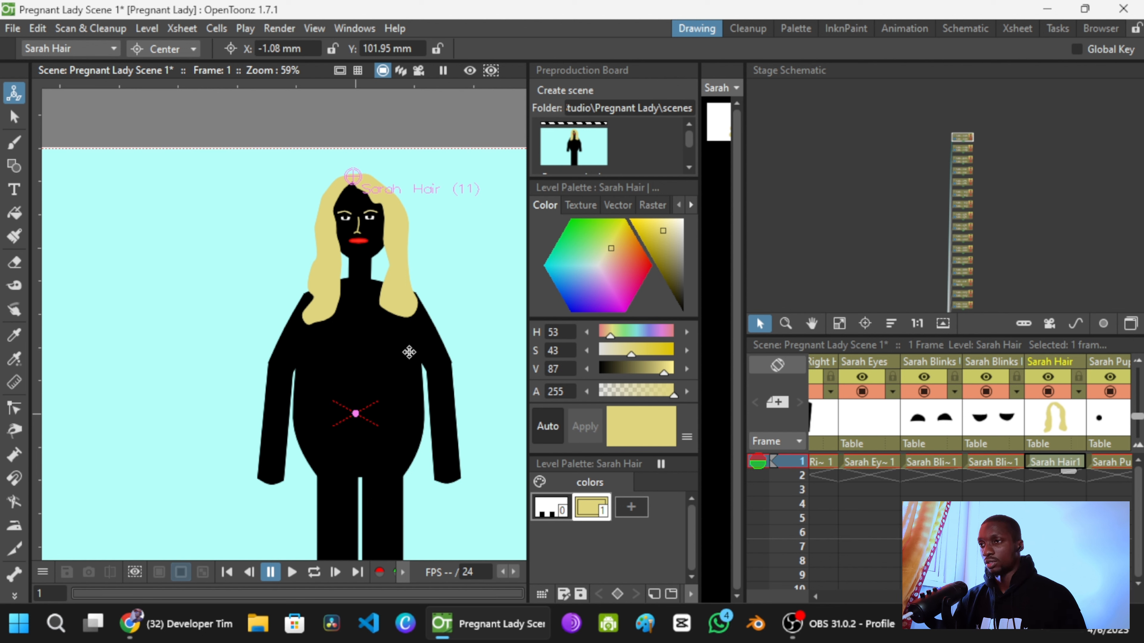
Step: Move Sarah Pupils' center onto the character's right eye, at about X -4.32 mm, Y 83.94 mm
{"action": "left_click", "coordinate": [1127, 598]}
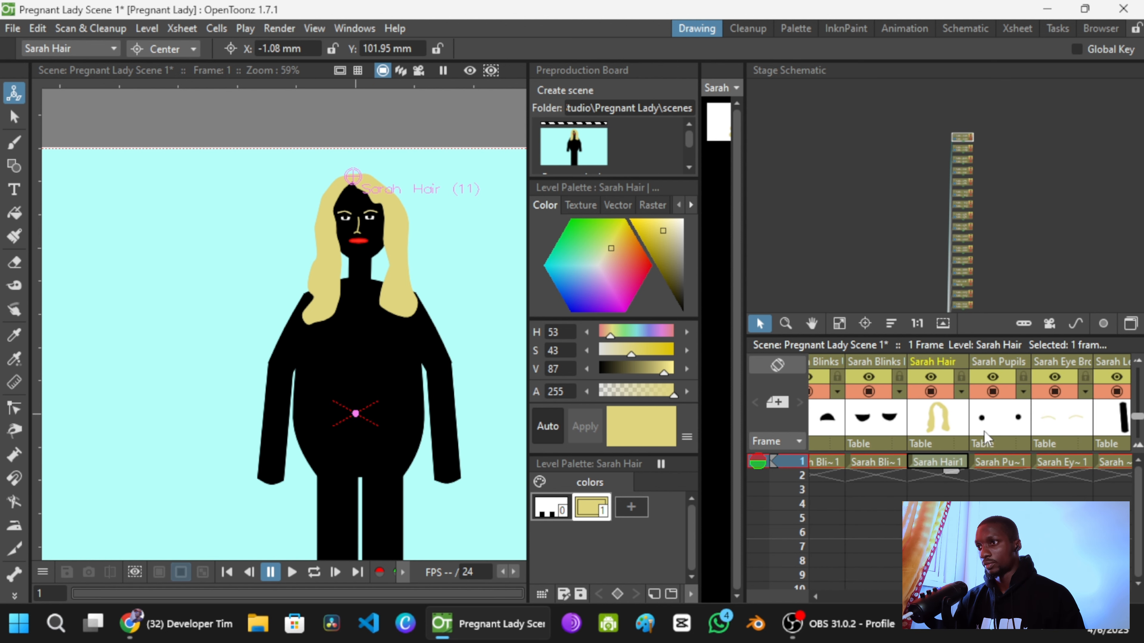
{"action": "left_click", "coordinate": [998, 464]}
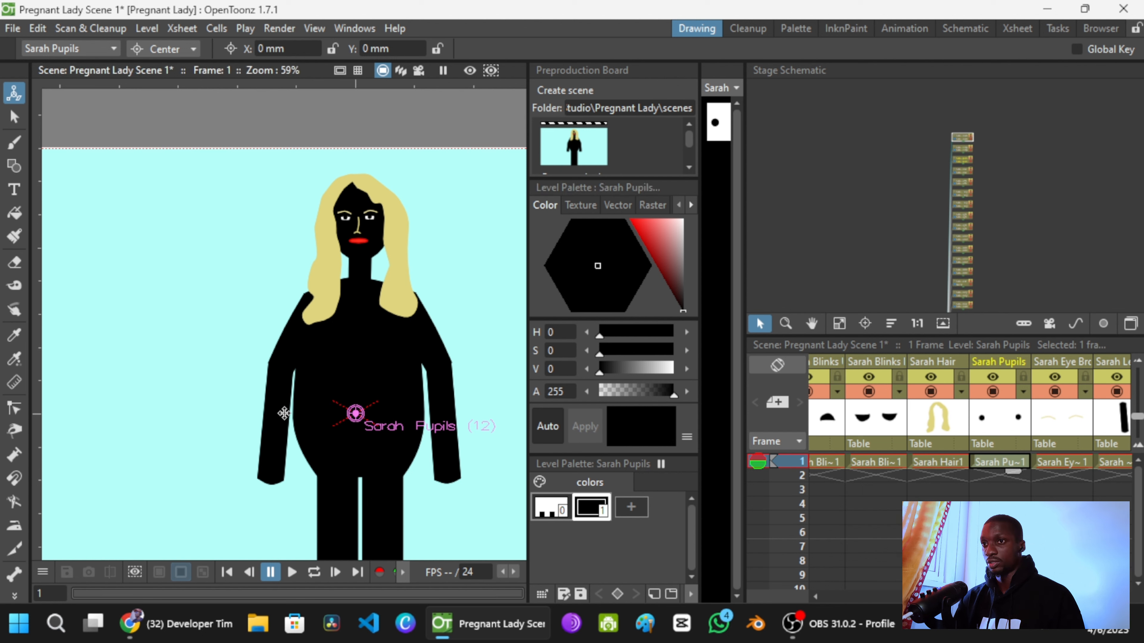
{"action": "left_click_drag", "start_coordinate": [399, 454], "coordinate": [389, 259]}
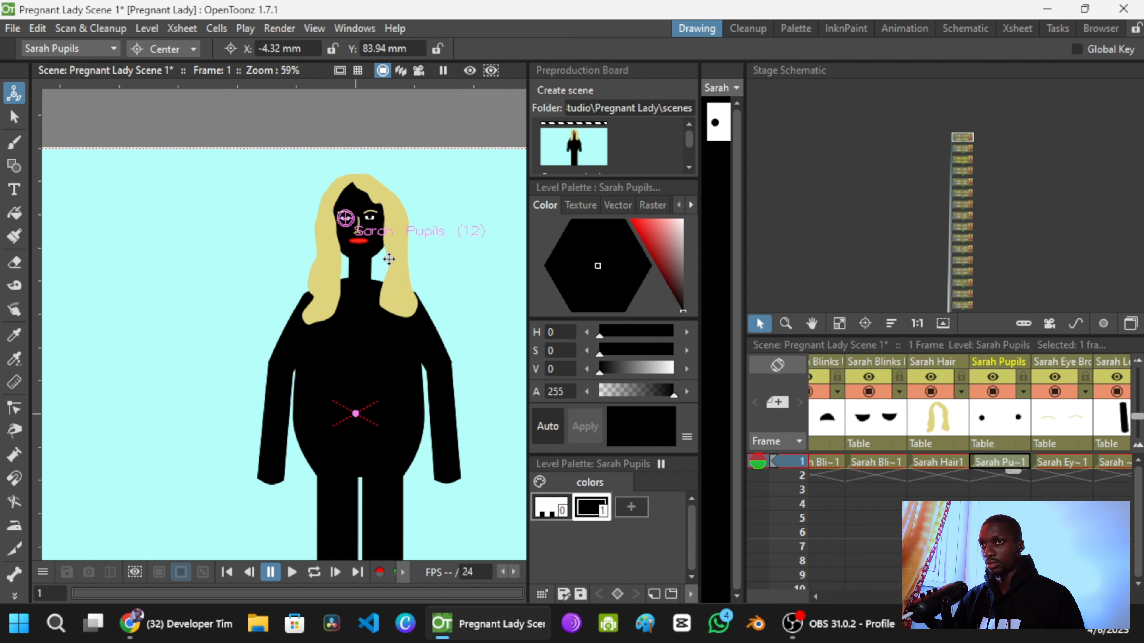
Step: Move Sarah Eye Brow's center to the inner end of the character's right eyebrow, at about X -1.96 mm, Y 86.03 mm
{"action": "left_click", "coordinate": [1059, 462]}
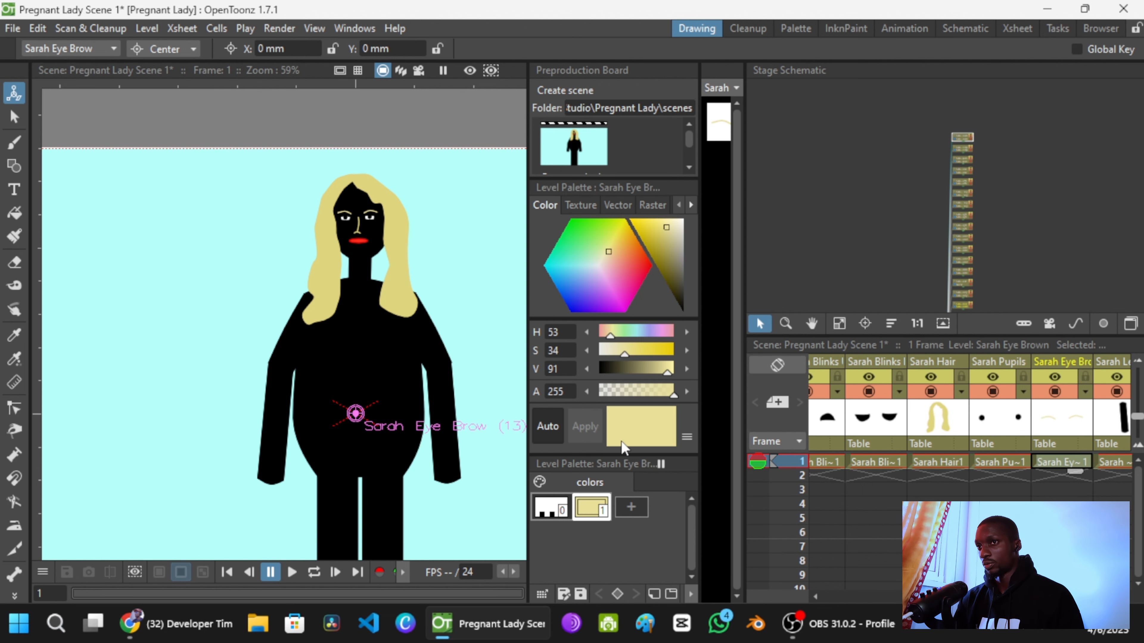
{"action": "left_click_drag", "start_coordinate": [367, 420], "coordinate": [346, 215]}
{"action": "scroll", "coordinate": [345, 215], "scroll_direction": "up", "scroll_amount": 3}
{"action": "scroll", "coordinate": [346, 213], "scroll_direction": "up", "scroll_amount": 4}
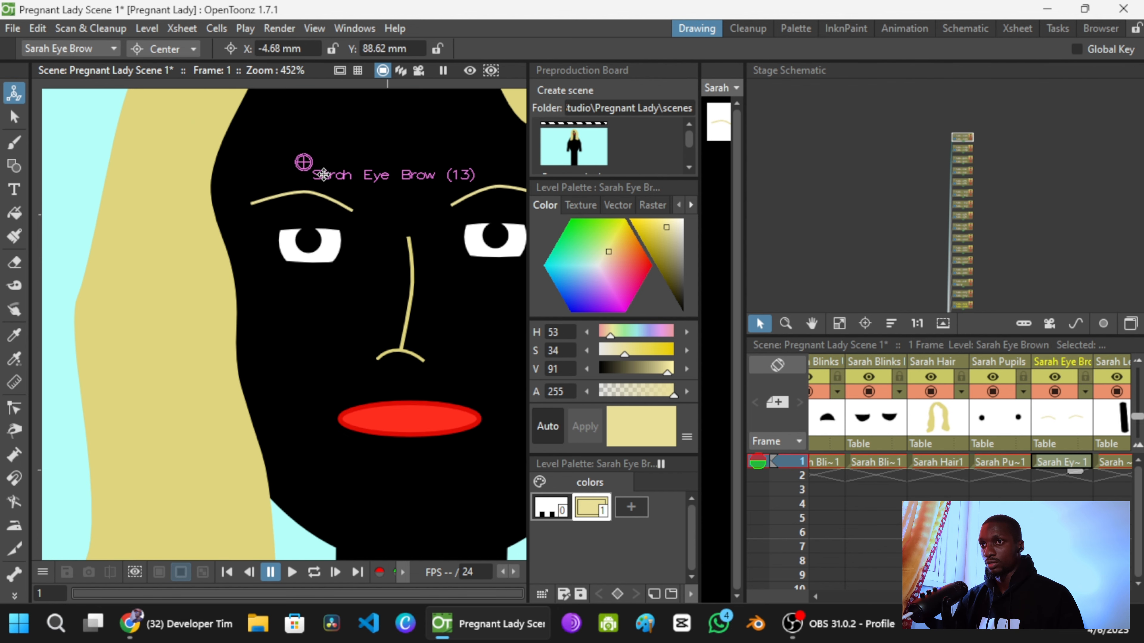
{"action": "left_click_drag", "start_coordinate": [323, 174], "coordinate": [415, 216]}
{"action": "scroll", "coordinate": [448, 277], "scroll_direction": "down", "scroll_amount": 4}
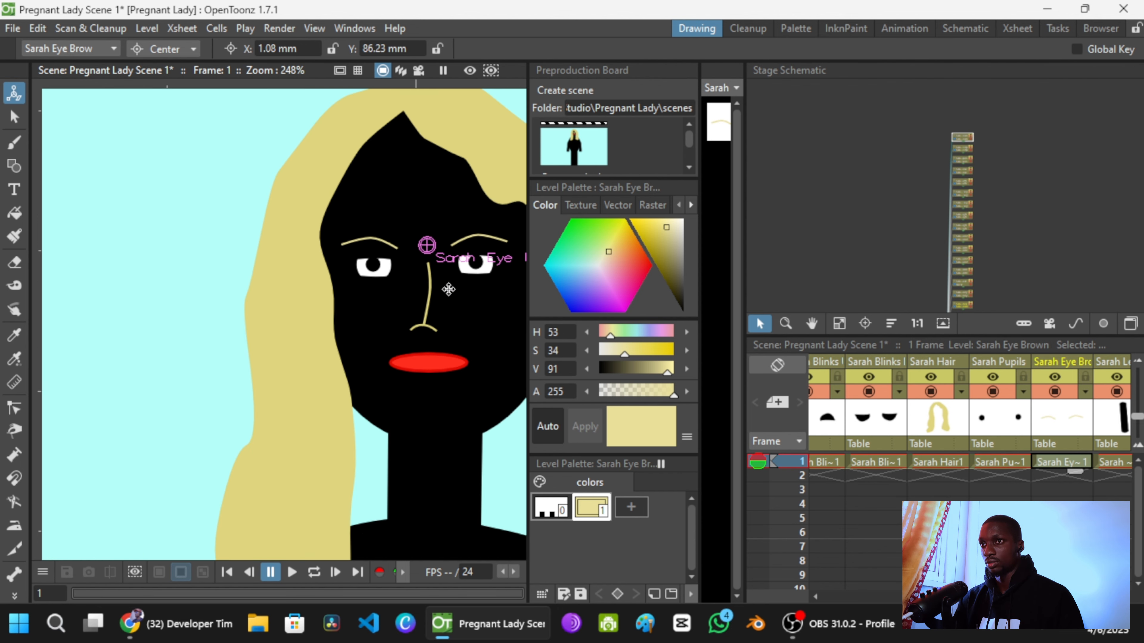
{"action": "scroll", "coordinate": [434, 288], "scroll_direction": "up", "scroll_amount": 6}
{"action": "left_click_drag", "start_coordinate": [411, 192], "coordinate": [317, 191]}
{"action": "scroll", "coordinate": [434, 357], "scroll_direction": "down", "scroll_amount": 6}
{"action": "scroll", "coordinate": [434, 358], "scroll_direction": "down", "scroll_amount": 2}
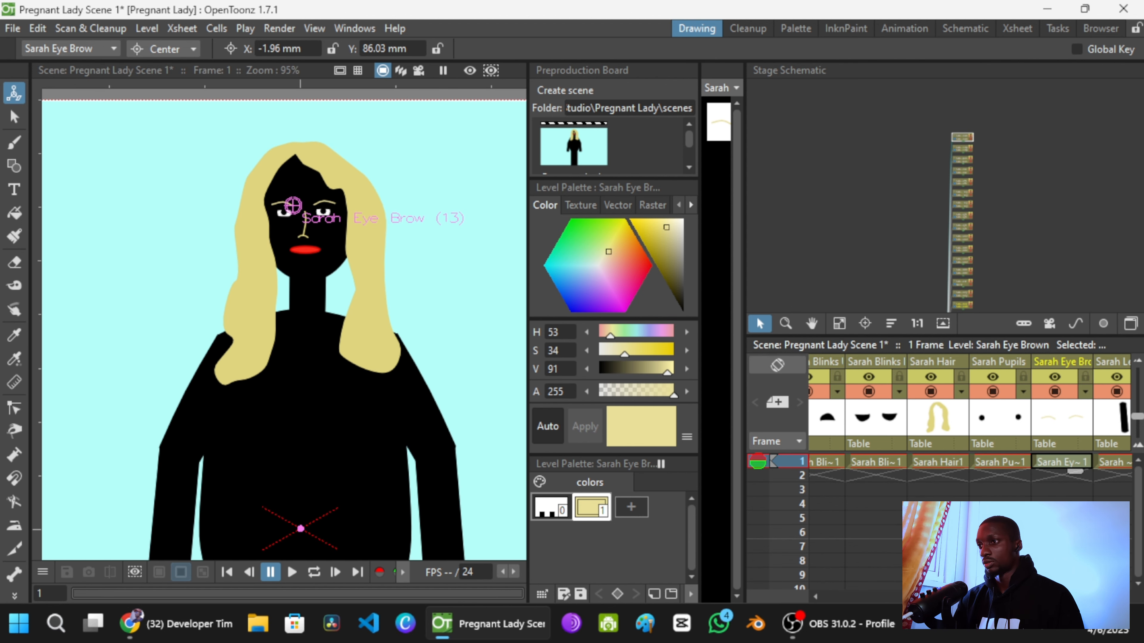
Step: Select the Sarah Left Hand column and check where its center sits on the arm
{"action": "left_click", "coordinate": [1126, 596]}
{"action": "left_click", "coordinate": [1126, 596]}
{"action": "left_click", "coordinate": [1126, 597]}
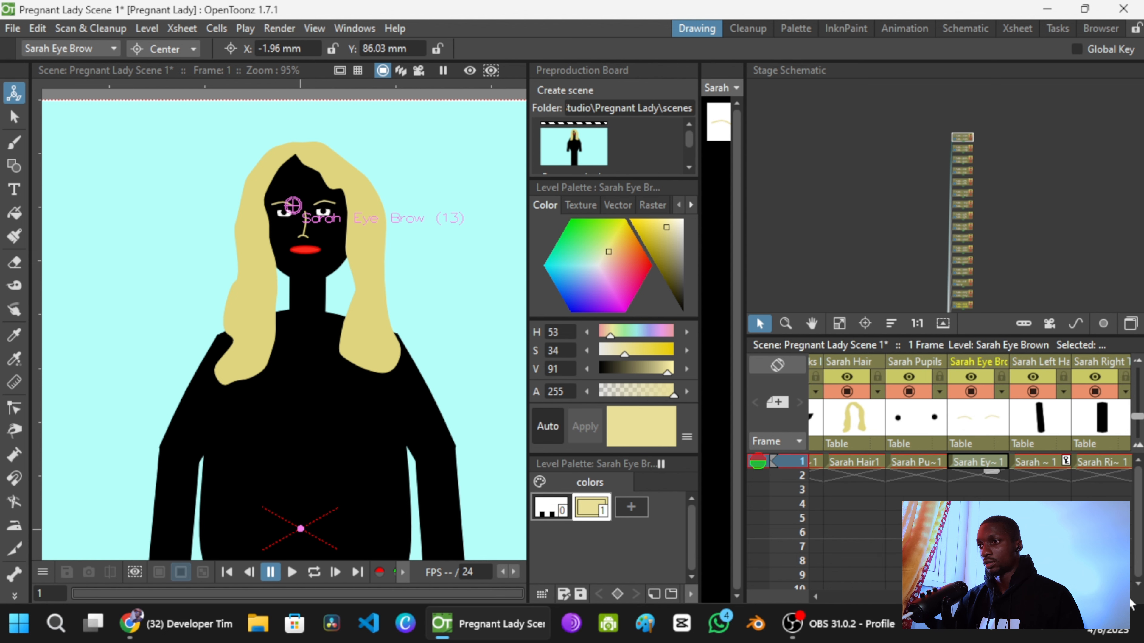
{"action": "left_click", "coordinate": [1036, 461]}
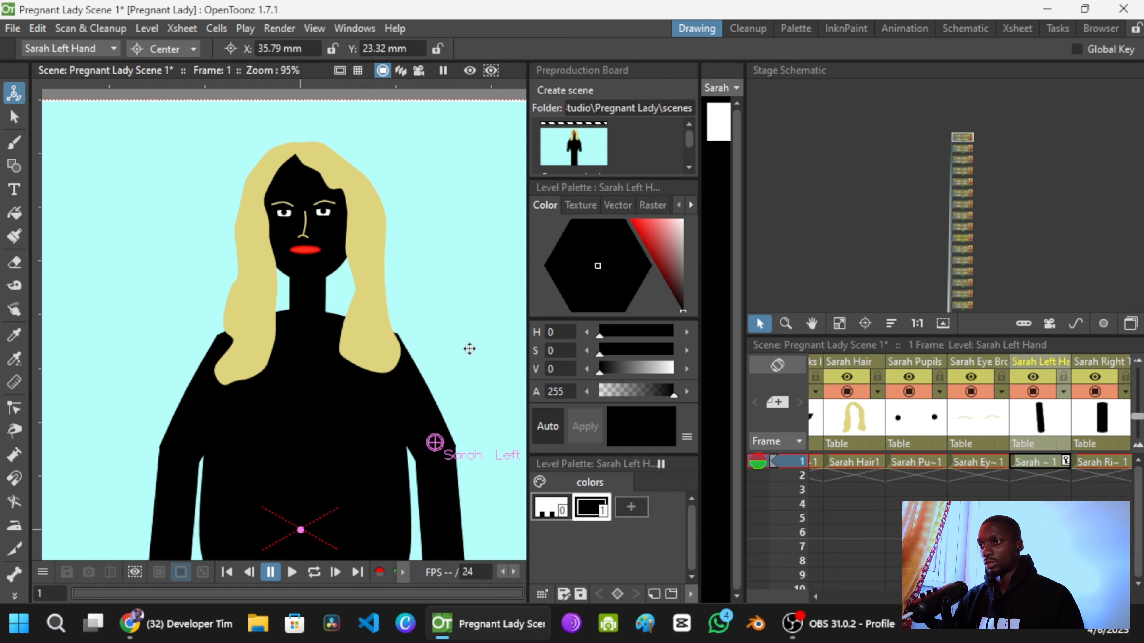
{"action": "scroll", "coordinate": [328, 255], "scroll_direction": "down", "scroll_amount": 5}
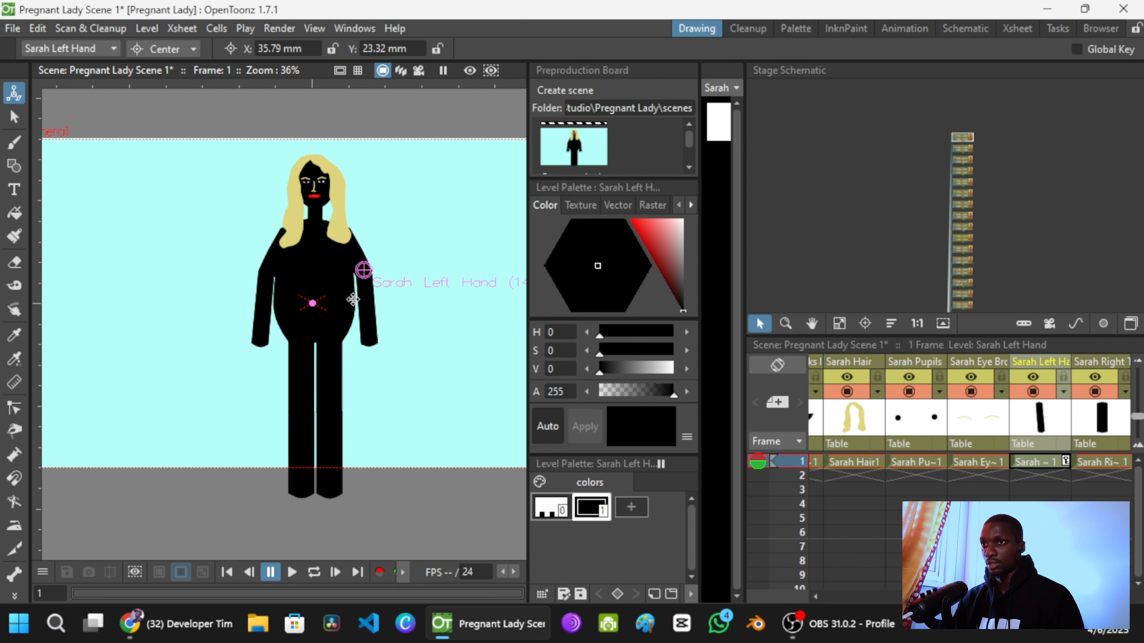
{"action": "scroll", "coordinate": [353, 299], "scroll_direction": "up", "scroll_amount": 2}
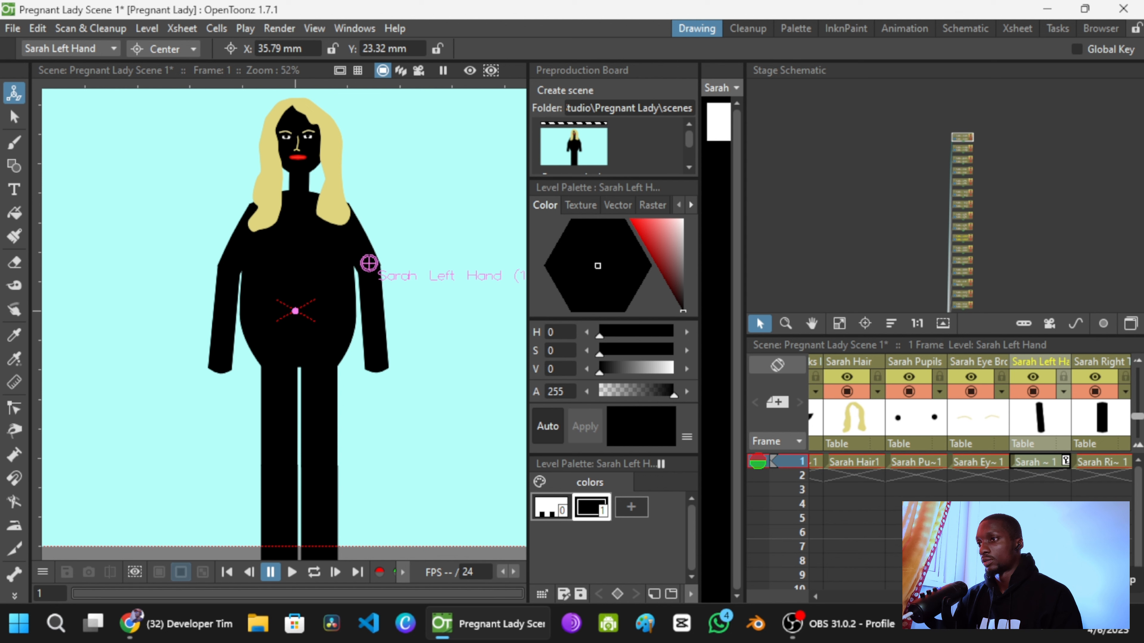
Step: Move Sarah Right Thigh's center to the top of that thigh at the hip, at about X -7.37 mm, Y -26.64 mm
{"action": "left_click", "coordinate": [1101, 462]}
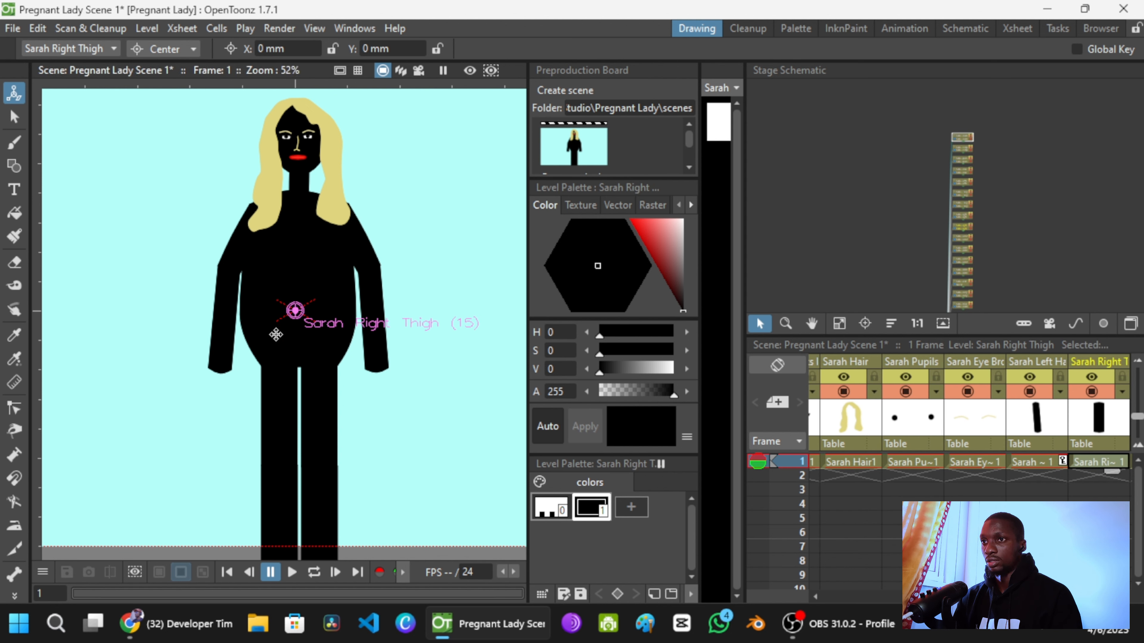
{"action": "scroll", "coordinate": [303, 317], "scroll_direction": "up", "scroll_amount": 3}
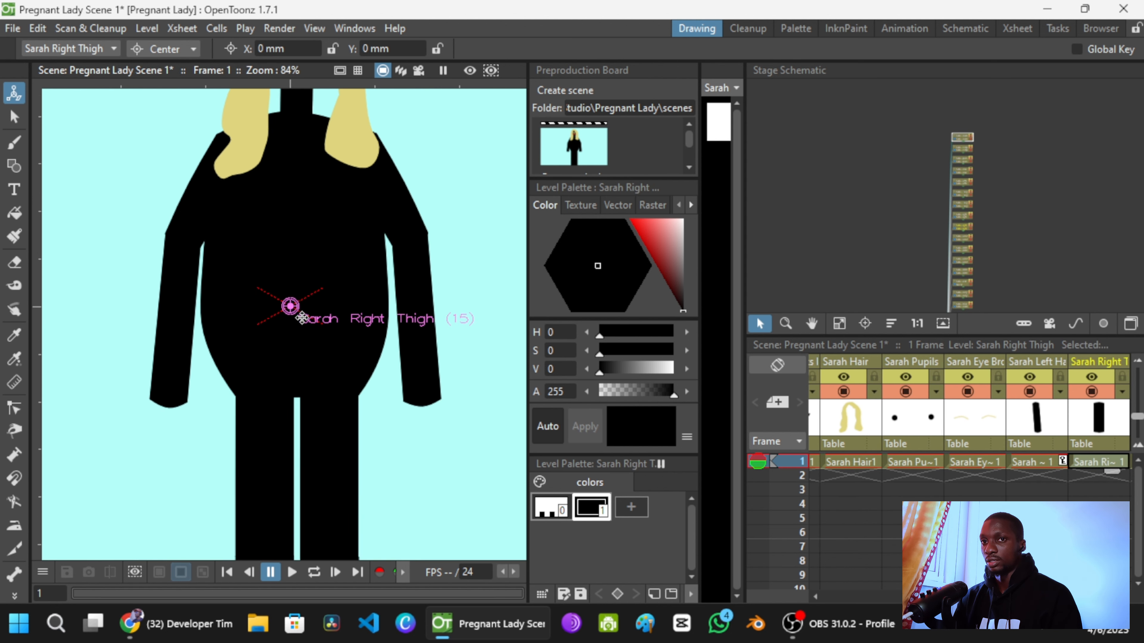
{"action": "mouse_move", "coordinate": [300, 258]}
{"action": "left_mouse_down"}
{"action": "mouse_move", "coordinate": [322, 284]}
{"action": "mouse_move", "coordinate": [324, 320]}
{"action": "mouse_move", "coordinate": [273, 336]}
{"action": "left_mouse_up"}
{"action": "scroll", "coordinate": [319, 370], "scroll_direction": "down", "scroll_amount": 4}
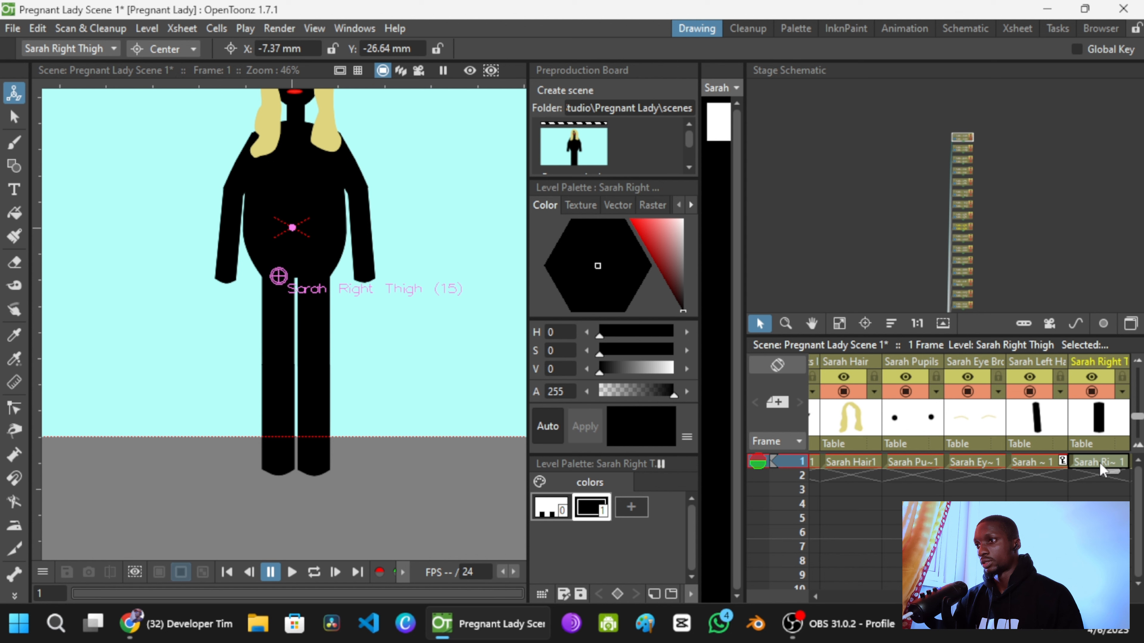
Step: Move Sarah Left Thigh's center to the top of that thigh at the hip, at about X 12.37 mm, Y -24.73 mm
{"action": "scroll", "coordinate": [969, 419], "scroll_direction": "right", "scroll_amount": 3}
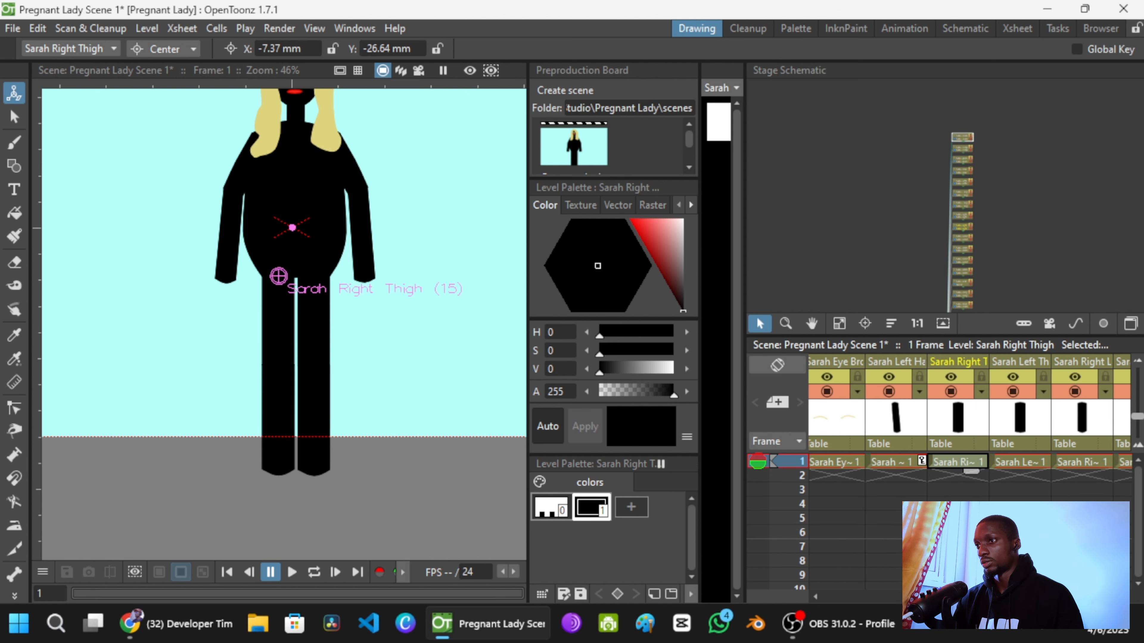
{"action": "left_click", "coordinate": [1031, 464]}
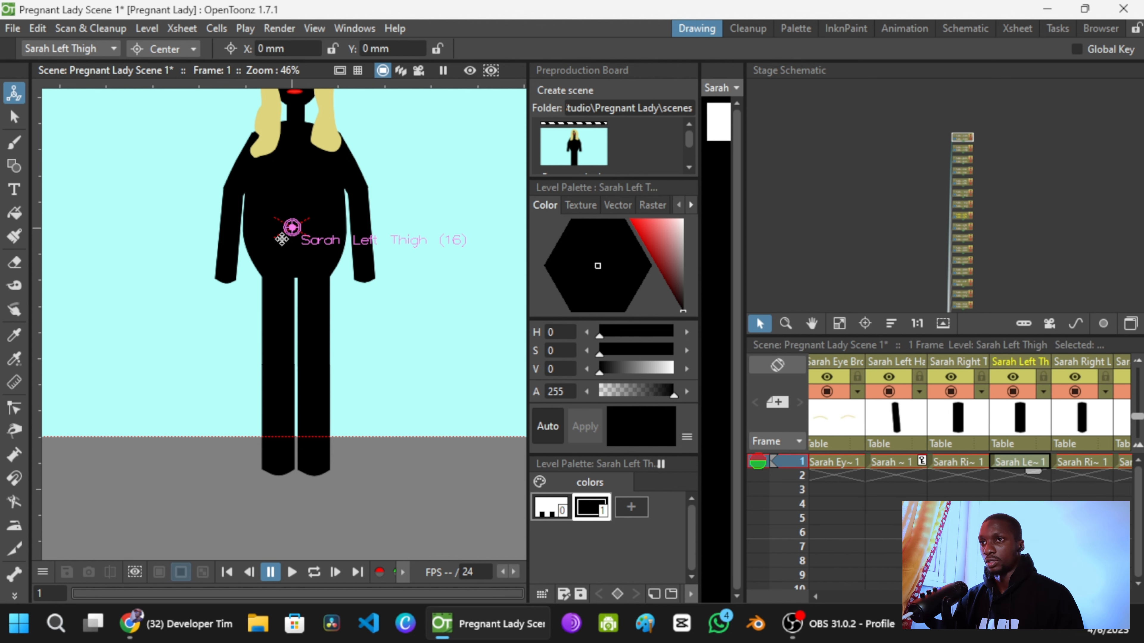
{"action": "left_click_drag", "start_coordinate": [282, 239], "coordinate": [307, 270]}
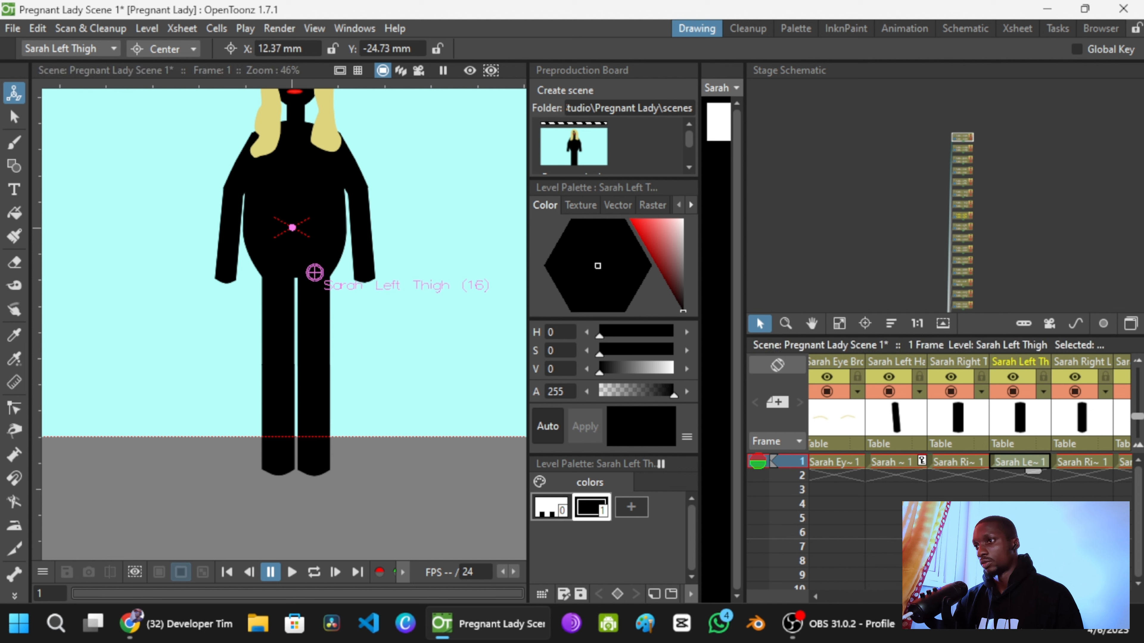
Step: Move Sarah Right Leg's and Sarah Left Leg's centers to their knees, at about X -7.79, Y -71.44 mm and X 13.28, Y -71.9 mm
{"action": "left_click", "coordinate": [1090, 464]}
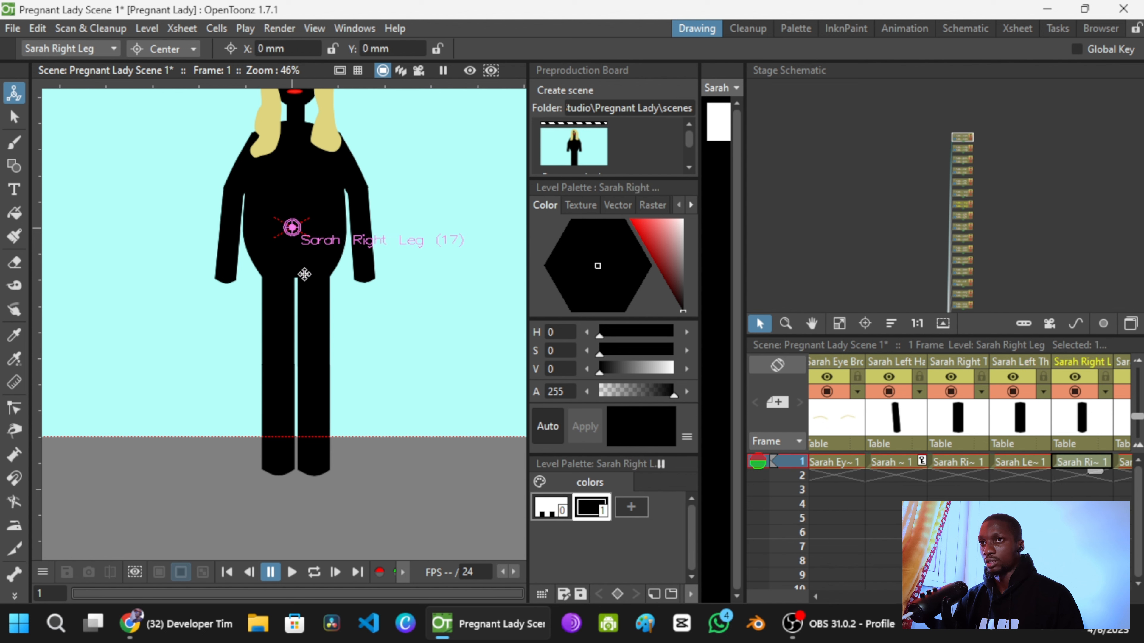
{"action": "left_click_drag", "start_coordinate": [292, 228], "coordinate": [278, 358]}
{"action": "scroll", "coordinate": [968, 419], "scroll_direction": "right", "scroll_amount": 3}
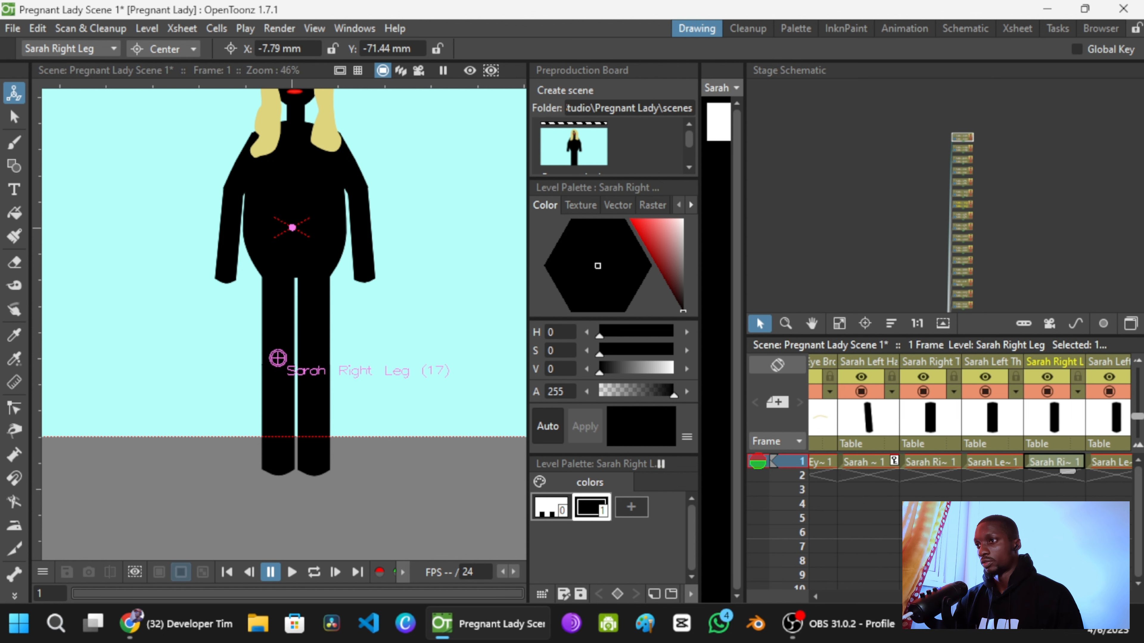
{"action": "left_click", "coordinate": [1049, 461]}
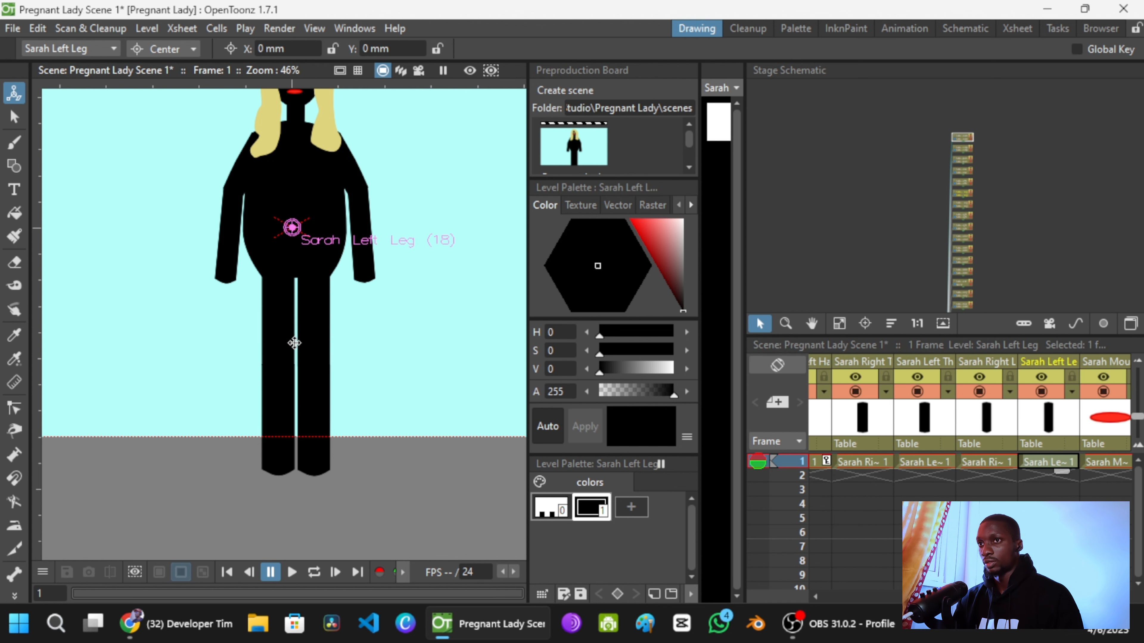
{"action": "left_click_drag", "start_coordinate": [292, 228], "coordinate": [316, 359]}
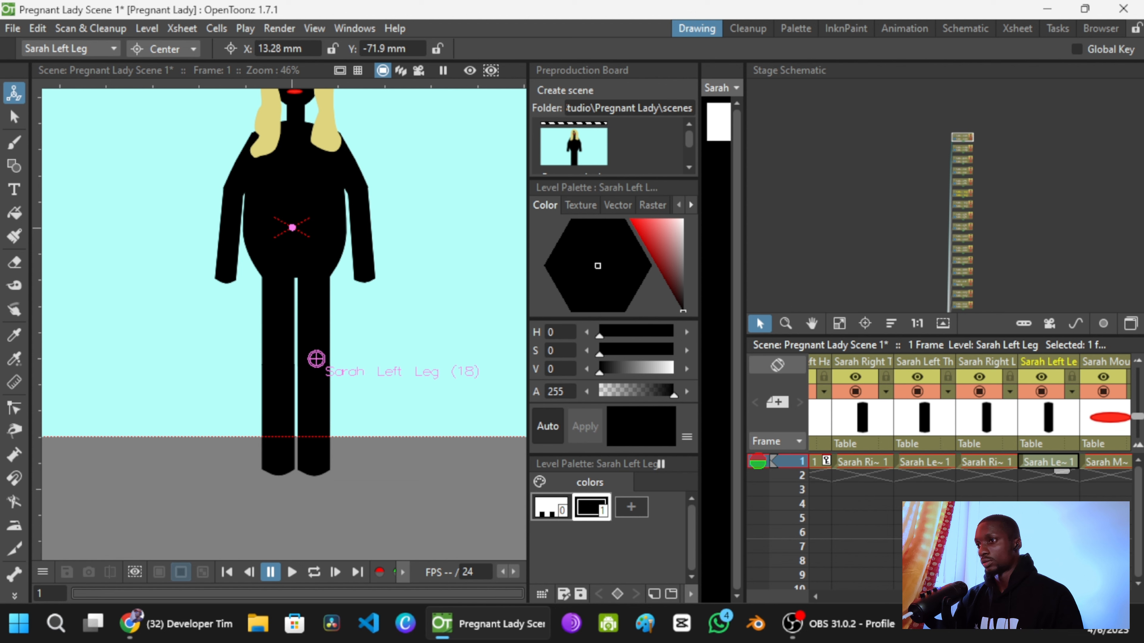
Step: Move Sarah Mouth's center onto the middle of the lips, at about X 1.51 mm, Y 74.15 mm
{"action": "scroll", "coordinate": [969, 419], "scroll_direction": "right", "scroll_amount": 2}
{"action": "left_click", "coordinate": [991, 464]}
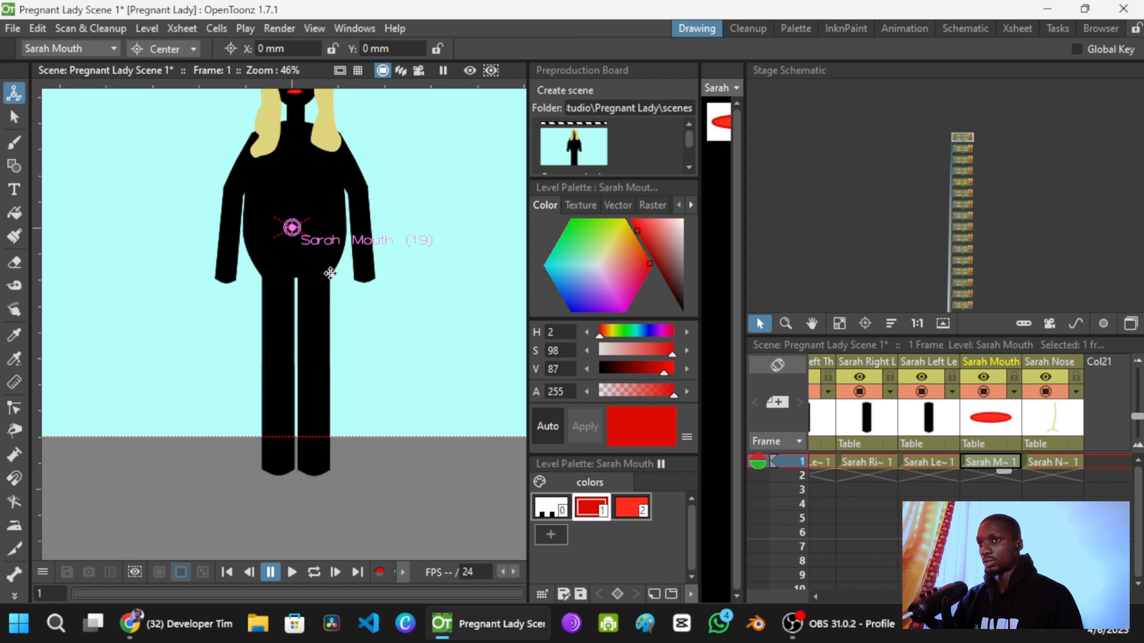
{"action": "scroll", "coordinate": [336, 385], "scroll_direction": "up", "scroll_amount": 4}
{"action": "left_click_drag", "start_coordinate": [329, 386], "coordinate": [327, 304]}
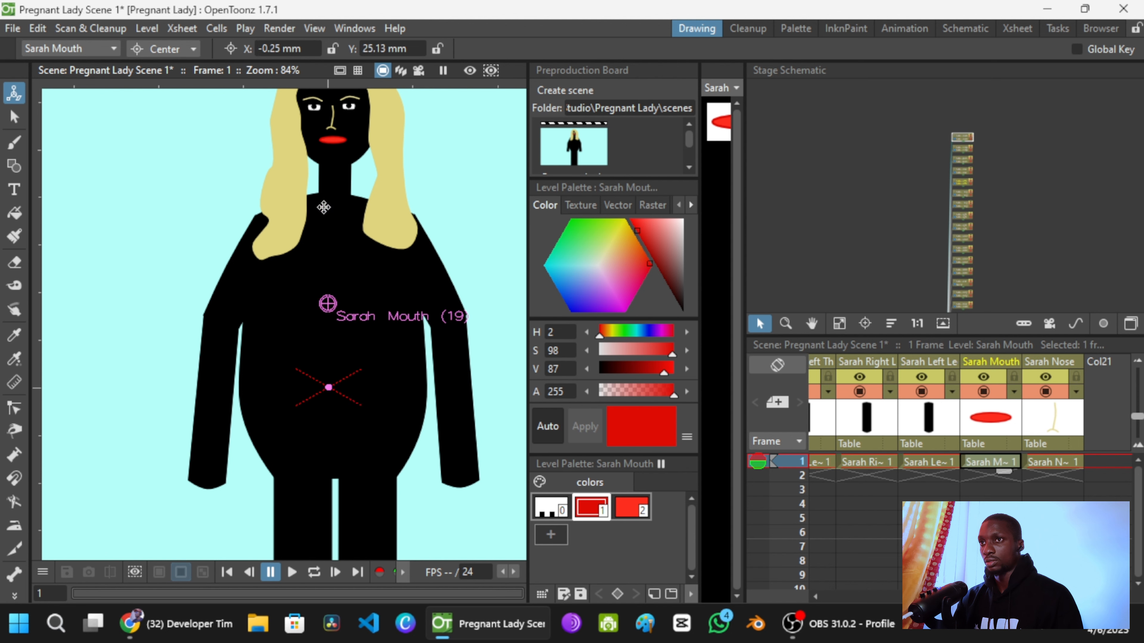
{"action": "left_click_drag", "start_coordinate": [323, 208], "coordinate": [334, 139]}
{"action": "scroll", "coordinate": [261, 308], "scroll_direction": "down", "scroll_amount": 5}
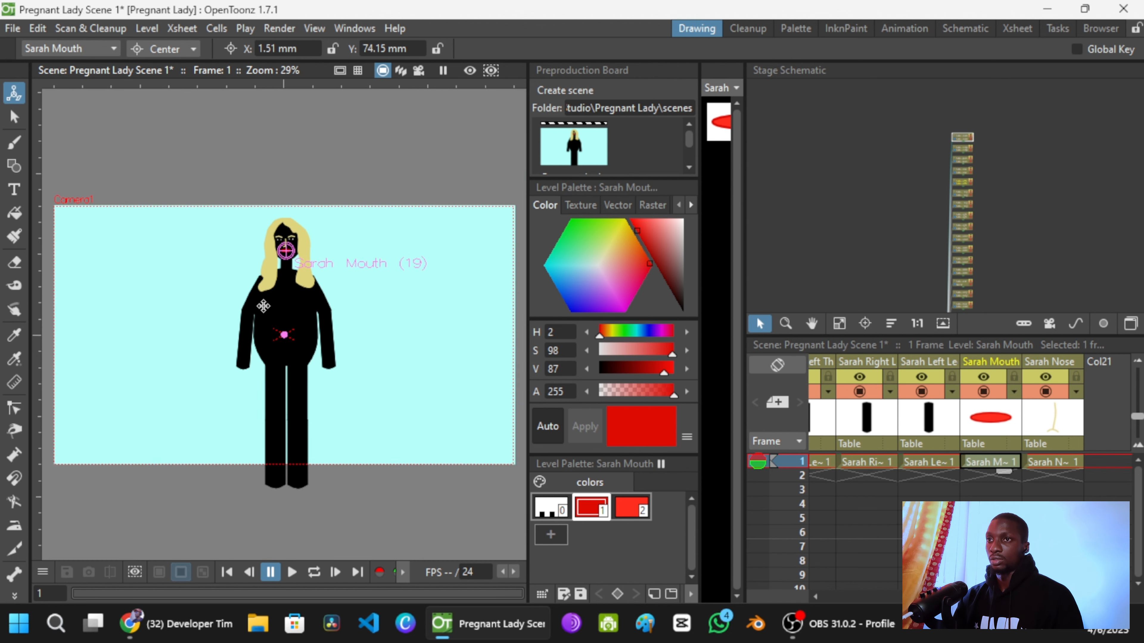
{"action": "left_click_drag", "start_coordinate": [264, 307], "coordinate": [276, 253]}
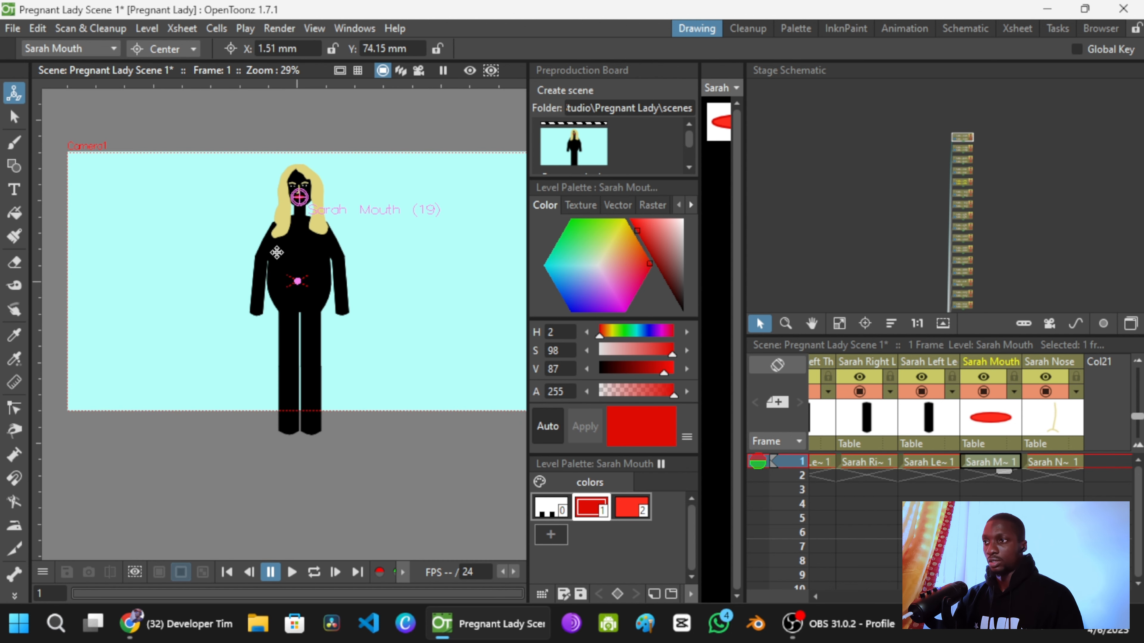
Step: Move Sarah Nose's center to the lower end of the nose, at about X 0.84 mm, Y 78.47 mm
{"action": "left_click", "coordinate": [1053, 464]}
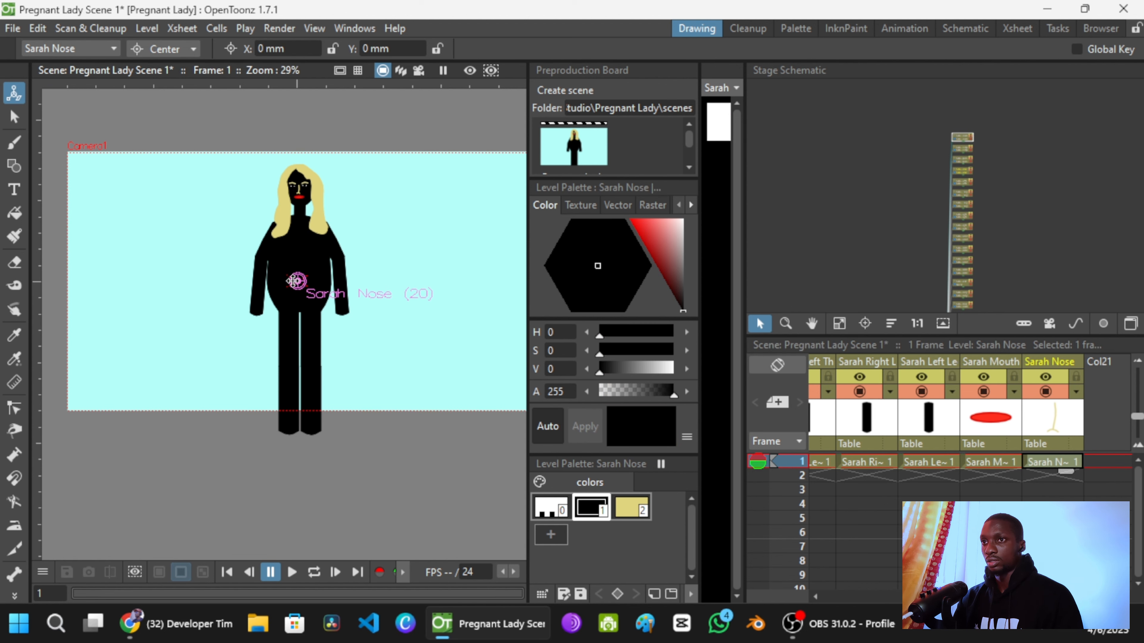
{"action": "left_click_drag", "start_coordinate": [293, 280], "coordinate": [284, 201]}
{"action": "scroll", "coordinate": [282, 374], "scroll_direction": "up", "scroll_amount": 6}
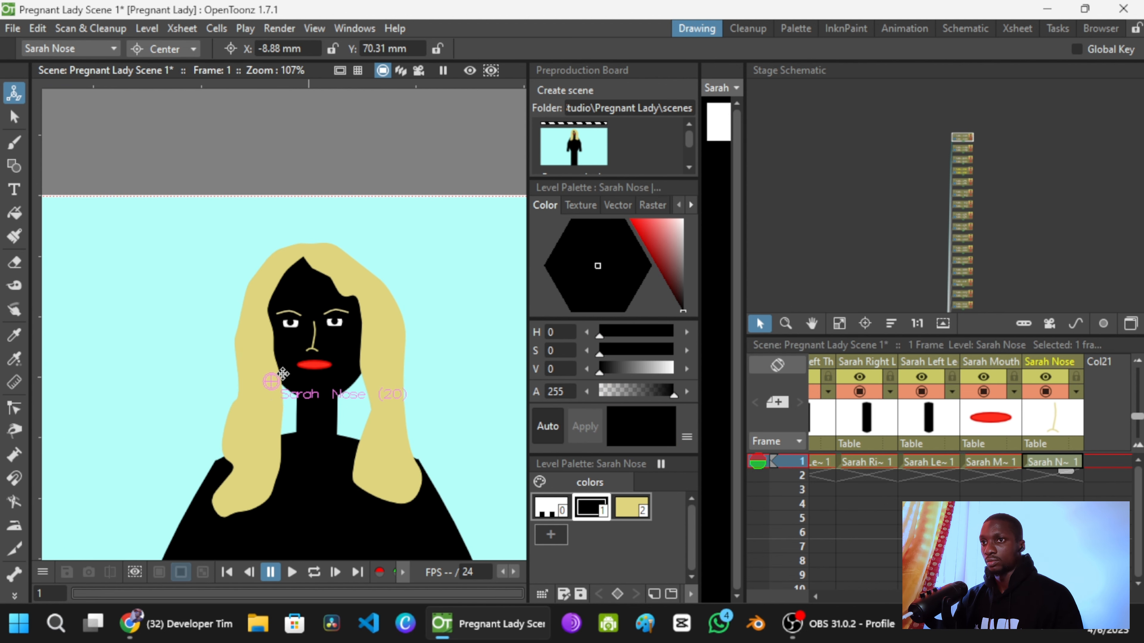
{"action": "left_click_drag", "start_coordinate": [274, 387], "coordinate": [298, 266]}
{"action": "scroll", "coordinate": [306, 339], "scroll_direction": "up", "scroll_amount": 5}
{"action": "scroll", "coordinate": [315, 352], "scroll_direction": "down", "scroll_amount": 10}
{"action": "scroll", "coordinate": [292, 207], "scroll_direction": "down", "scroll_amount": 2}
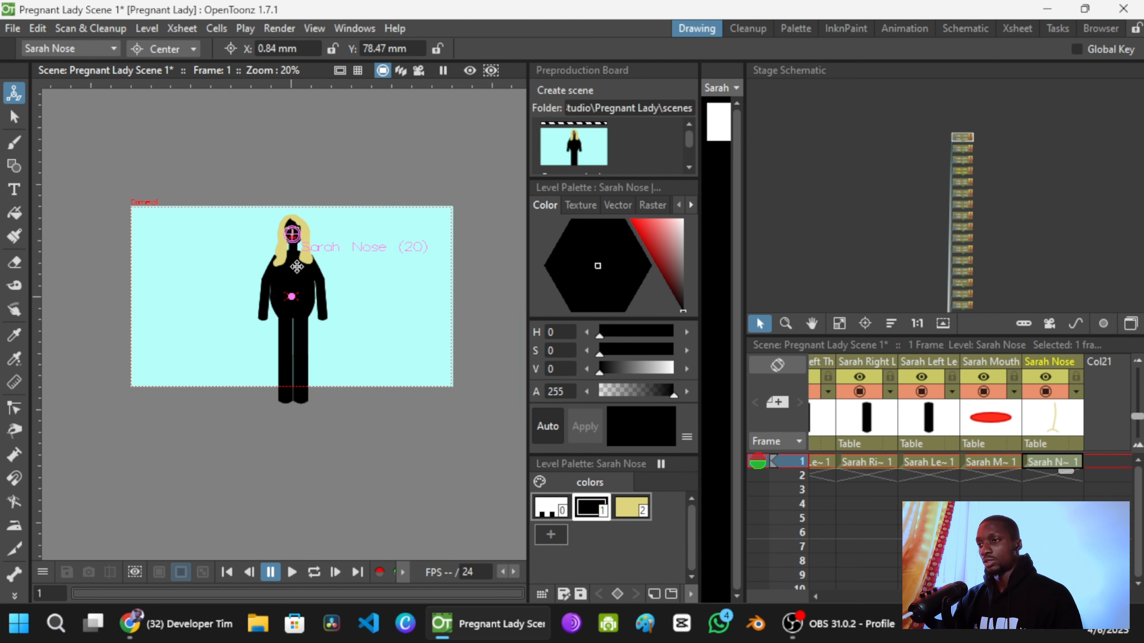
{"action": "scroll", "coordinate": [298, 279], "scroll_direction": "up", "scroll_amount": 3}
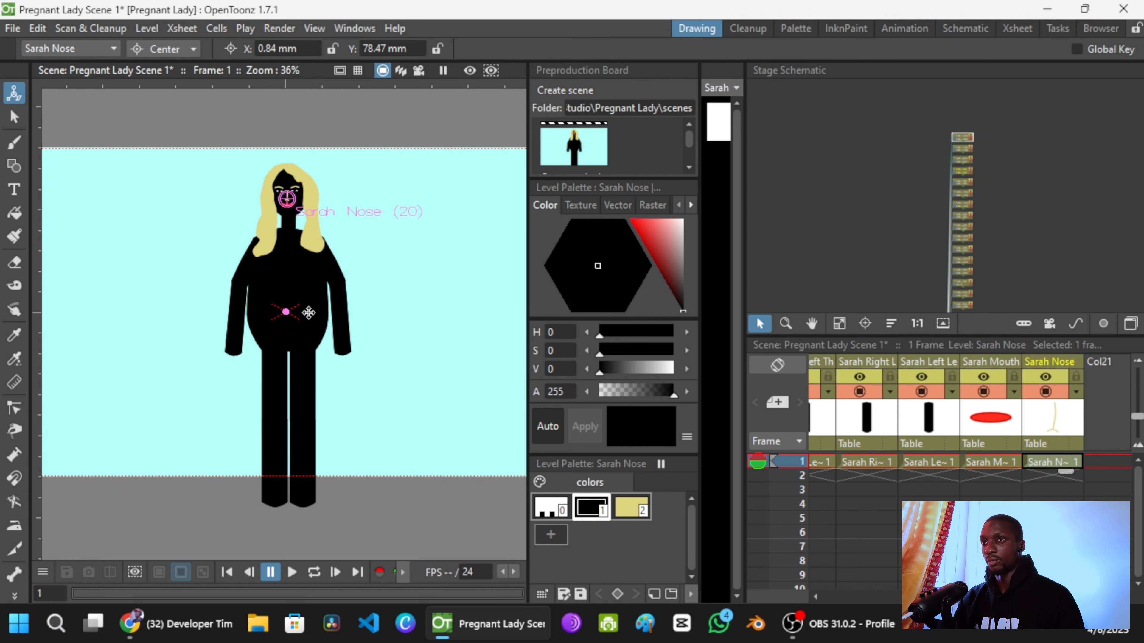
{"action": "scroll", "coordinate": [319, 348], "scroll_direction": "down", "scroll_amount": 2}
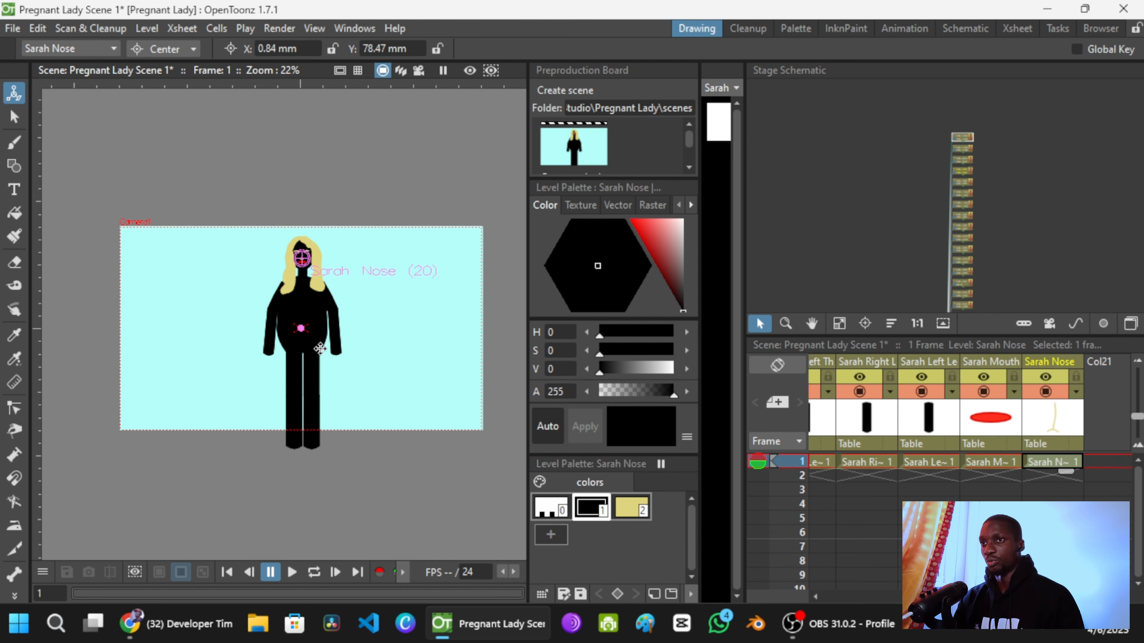
{"action": "scroll", "coordinate": [281, 287], "scroll_direction": "up", "scroll_amount": 4}
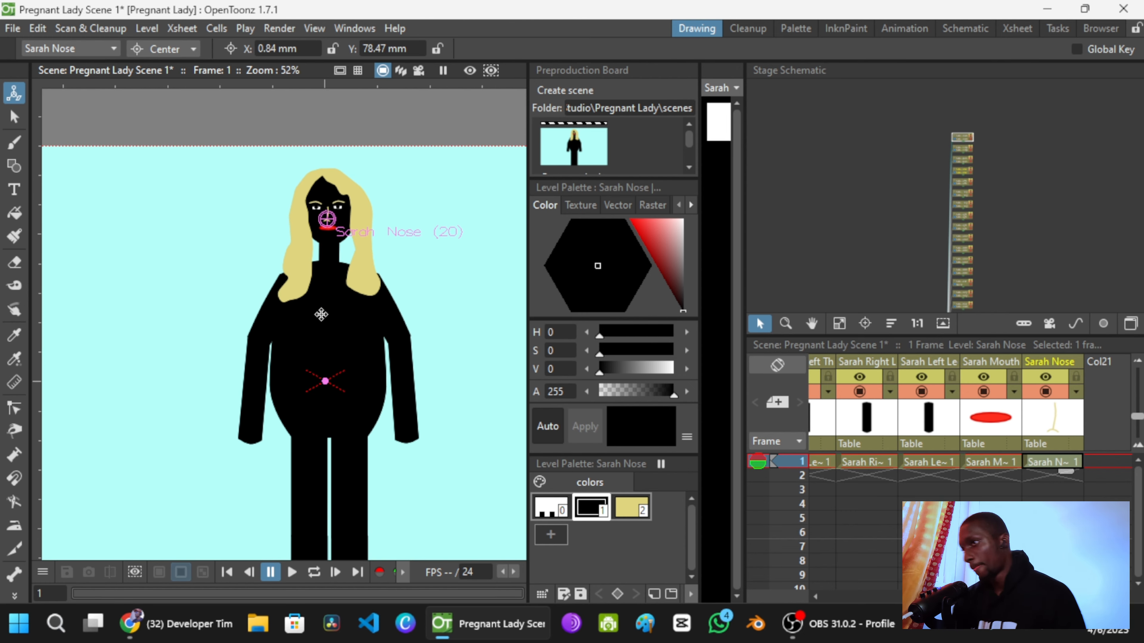
{"action": "left_click_drag", "start_coordinate": [1009, 596], "coordinate": [825, 587]}
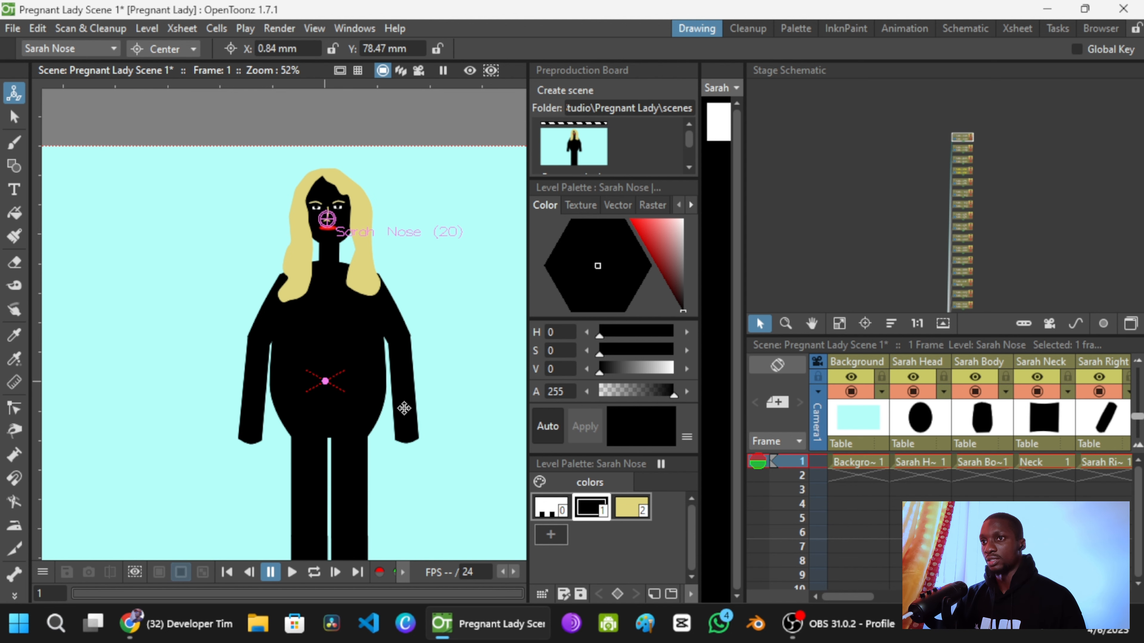
Step: Pull the Sarah Head node out of the stage schematic's node column into the empty area beside it
{"action": "scroll", "coordinate": [323, 337], "scroll_direction": "down", "scroll_amount": 3}
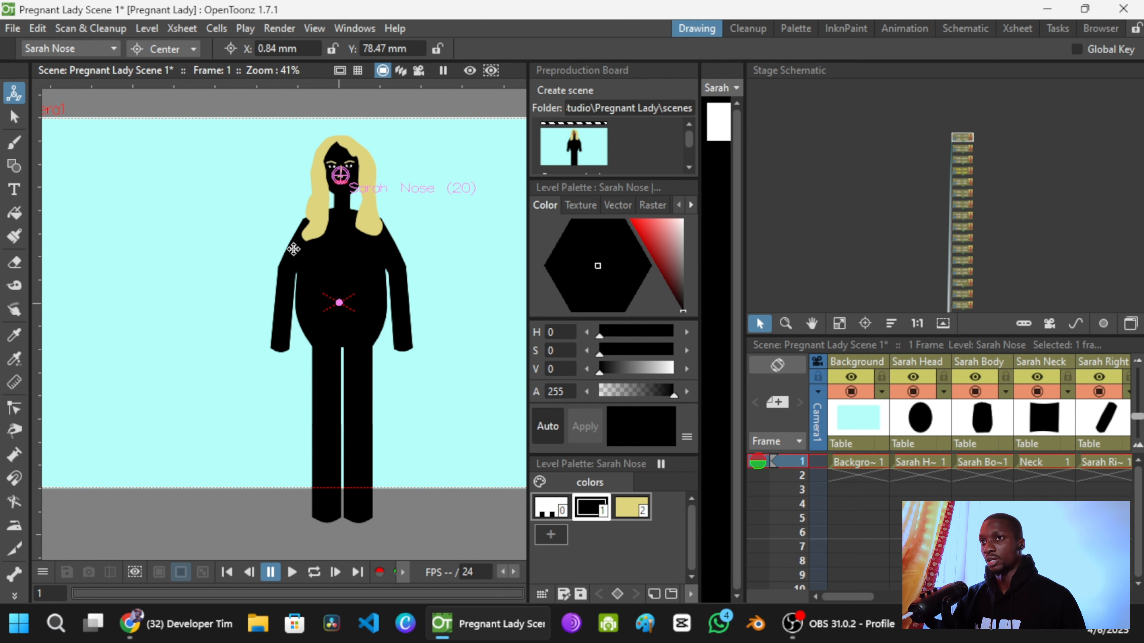
{"action": "left_click_drag", "start_coordinate": [344, 361], "coordinate": [318, 367]}
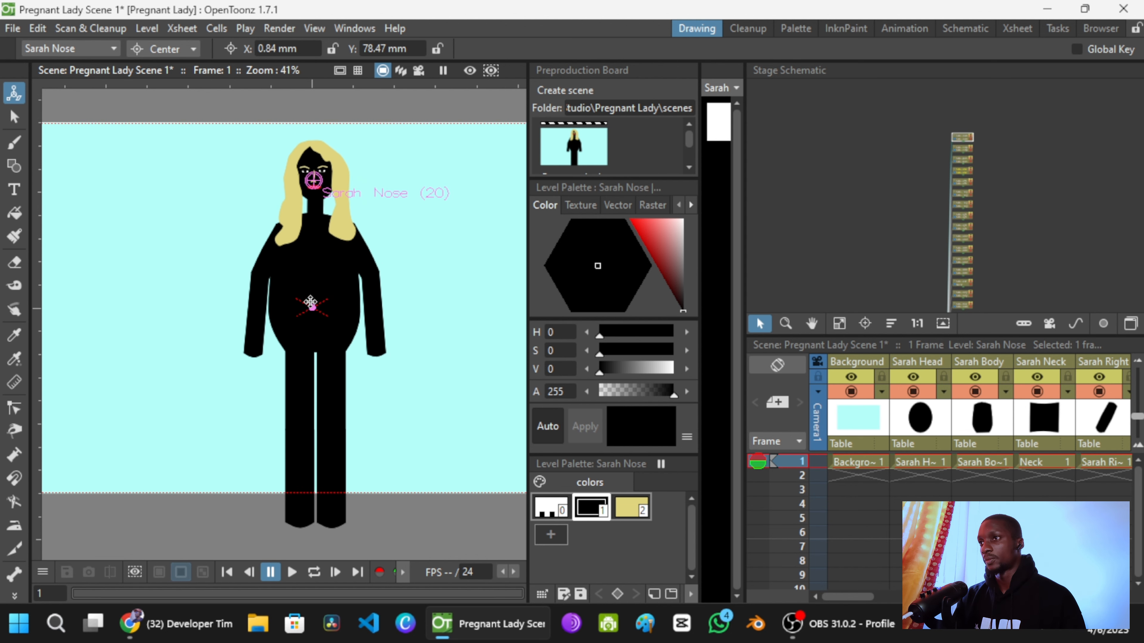
{"action": "scroll", "coordinate": [940, 194], "scroll_direction": "up", "scroll_amount": 6}
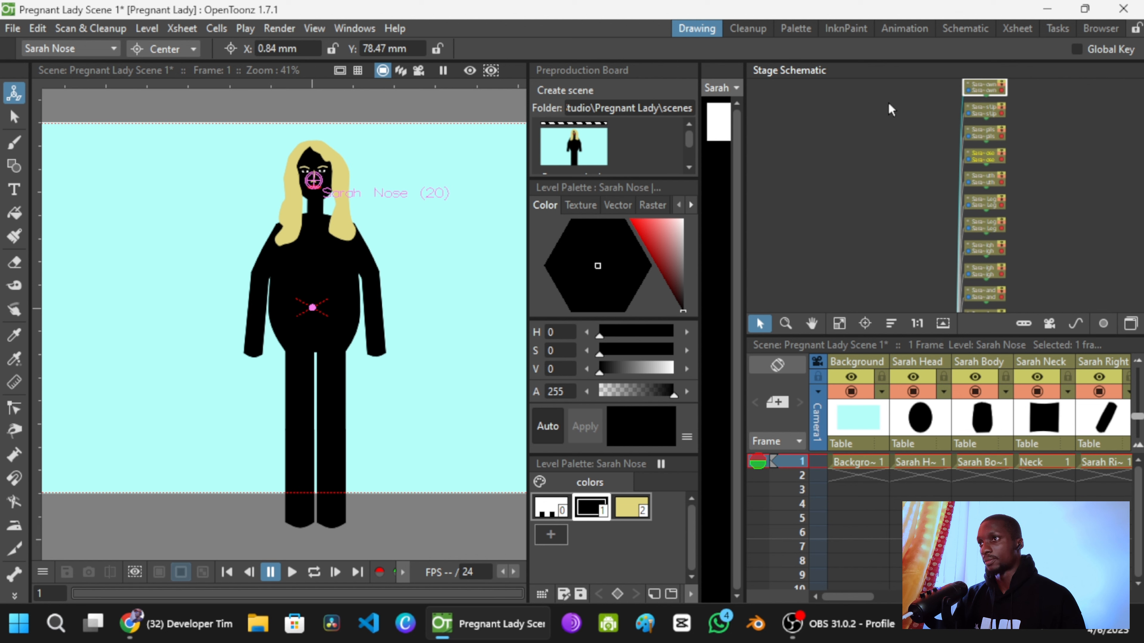
{"action": "scroll", "coordinate": [962, 100], "scroll_direction": "down", "scroll_amount": 8}
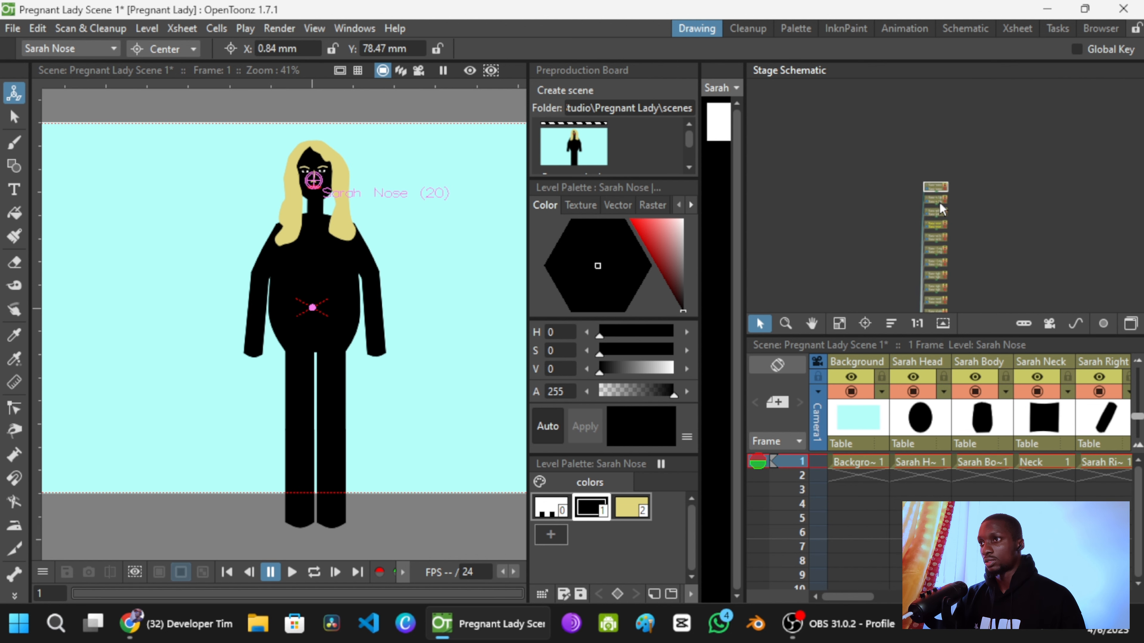
{"action": "left_click", "coordinate": [940, 202]}
{"action": "scroll", "coordinate": [931, 197], "scroll_direction": "up", "scroll_amount": 5}
{"action": "left_click", "coordinate": [954, 217]}
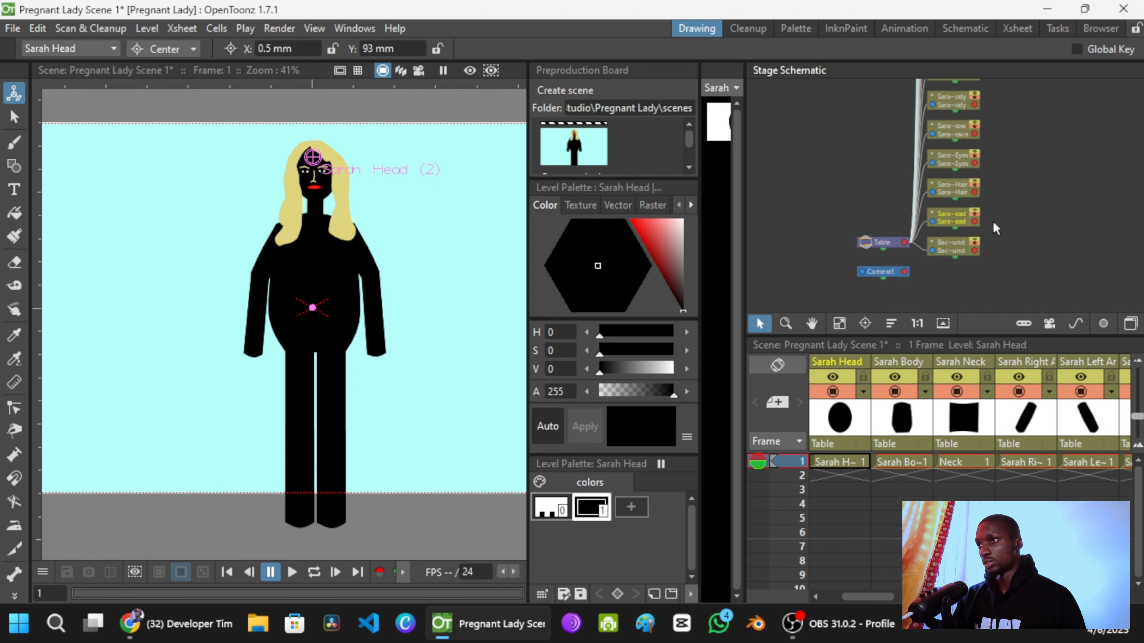
{"action": "scroll", "coordinate": [1010, 224], "scroll_direction": "up", "scroll_amount": 3}
{"action": "left_click_drag", "start_coordinate": [1015, 225], "coordinate": [761, 159]}
{"action": "scroll", "coordinate": [896, 173], "scroll_direction": "up", "scroll_amount": 2}
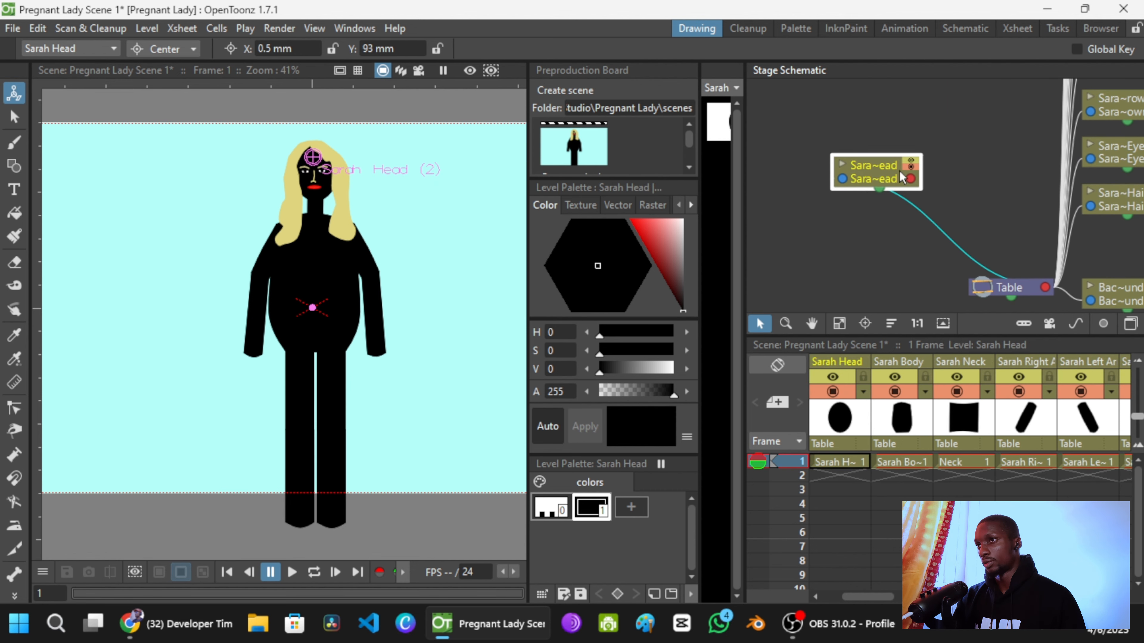
{"action": "left_click_drag", "start_coordinate": [899, 171], "coordinate": [858, 148]}
Step: Pull the Sarah Hair node out of the schematic column and place it directly above the Sarah Head node
{"action": "scroll", "coordinate": [862, 151], "scroll_direction": "down", "scroll_amount": 5}
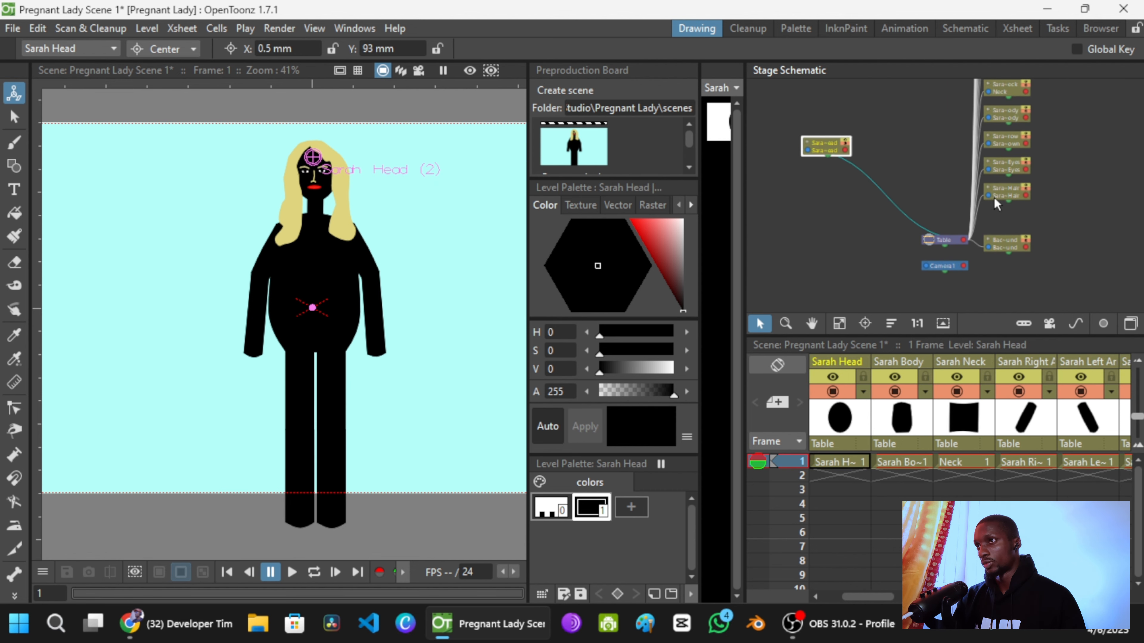
{"action": "scroll", "coordinate": [994, 198], "scroll_direction": "up", "scroll_amount": 4}
{"action": "left_click", "coordinate": [1011, 187]}
{"action": "left_click_drag", "start_coordinate": [1010, 187], "coordinate": [784, 118]}
{"action": "left_click_drag", "start_coordinate": [833, 172], "coordinate": [903, 178]}
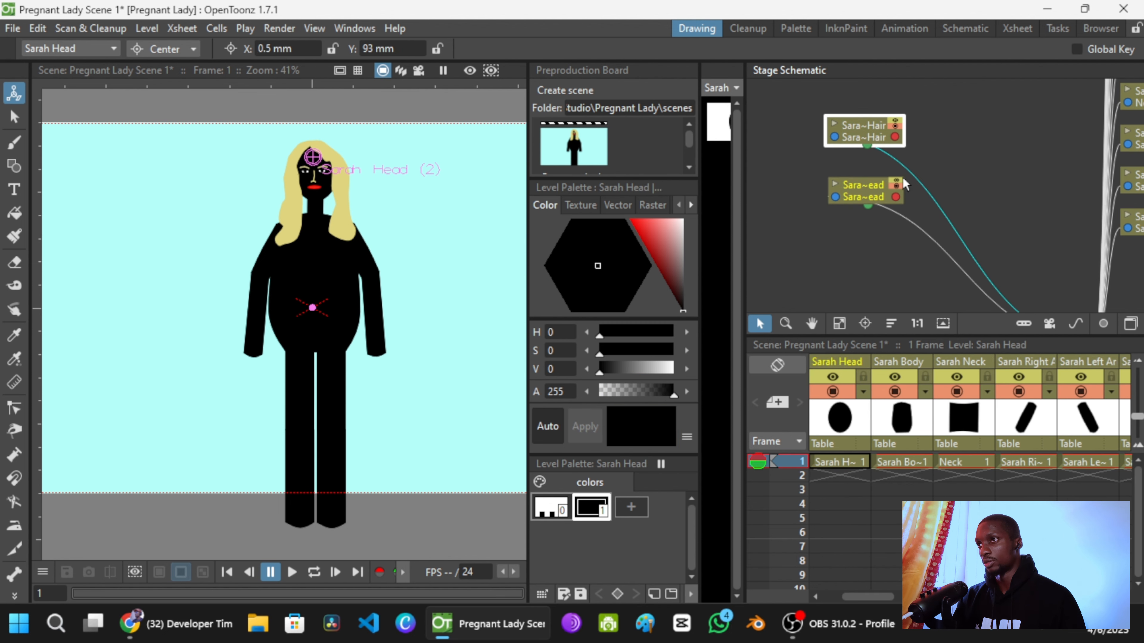
Step: Place the Sarah Eyes node between the Sarah Head node and the schematic's node column
{"action": "scroll", "coordinate": [903, 177], "scroll_direction": "down", "scroll_amount": 5}
{"action": "scroll", "coordinate": [1008, 216], "scroll_direction": "up", "scroll_amount": 3}
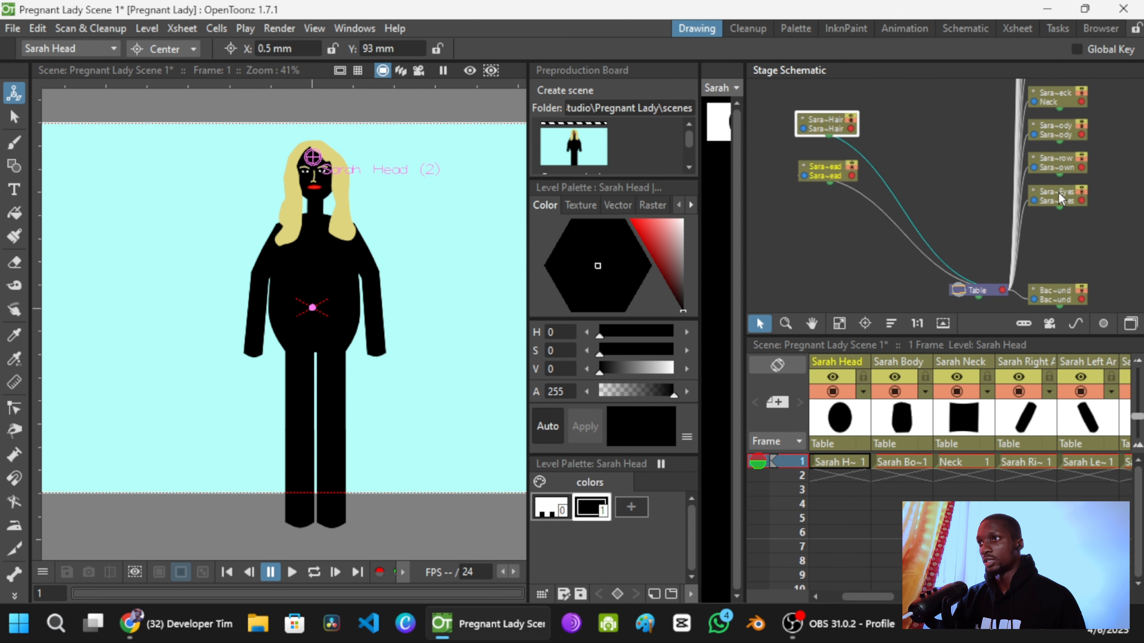
{"action": "left_click_drag", "start_coordinate": [1058, 193], "coordinate": [918, 171]}
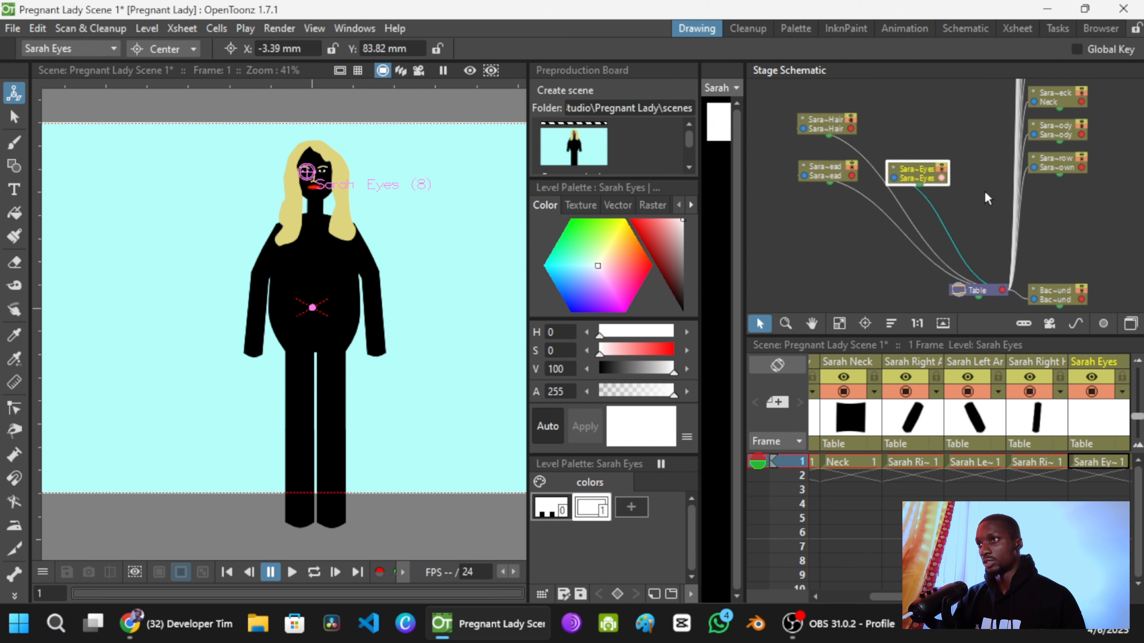
Step: Identify the Sarah Eye Brow node and move it out of the column to just above the Sarah Eyes node
{"action": "left_click", "coordinate": [1063, 168]}
{"action": "scroll", "coordinate": [1052, 183], "scroll_direction": "up", "scroll_amount": 1}
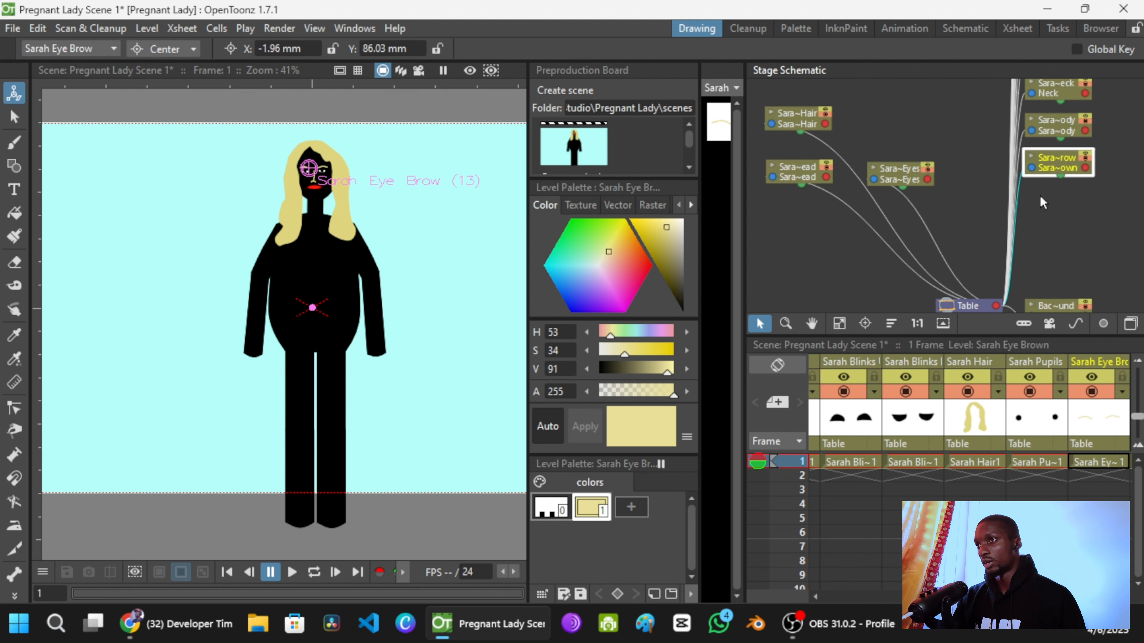
{"action": "scroll", "coordinate": [1035, 196], "scroll_direction": "down", "scroll_amount": 3}
{"action": "scroll", "coordinate": [1035, 200], "scroll_direction": "up", "scroll_amount": 2}
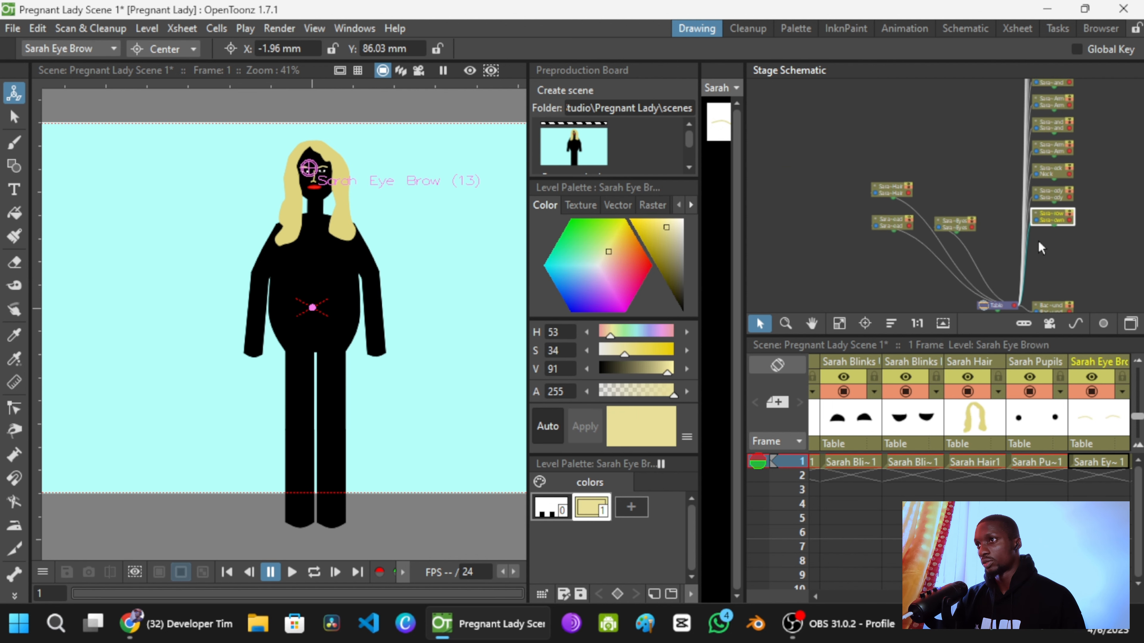
{"action": "left_click", "coordinate": [1054, 192]}
{"action": "left_click", "coordinate": [1054, 158]}
{"action": "left_click", "coordinate": [1051, 130]}
{"action": "left_click", "coordinate": [1050, 103]}
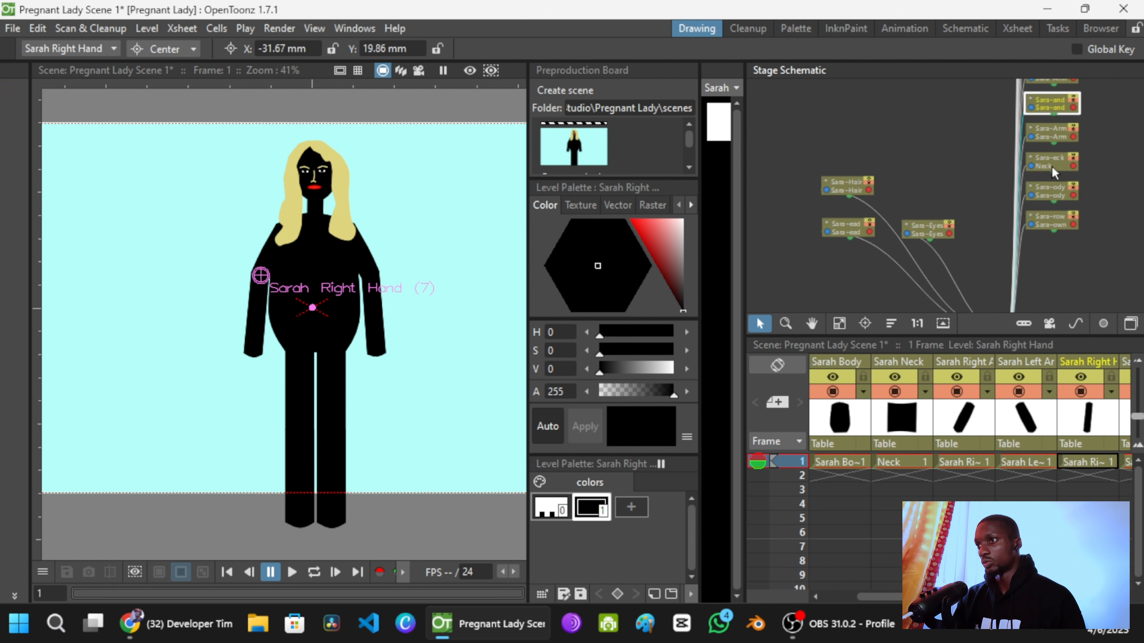
{"action": "left_click_drag", "start_coordinate": [885, 598], "coordinate": [1007, 639]}
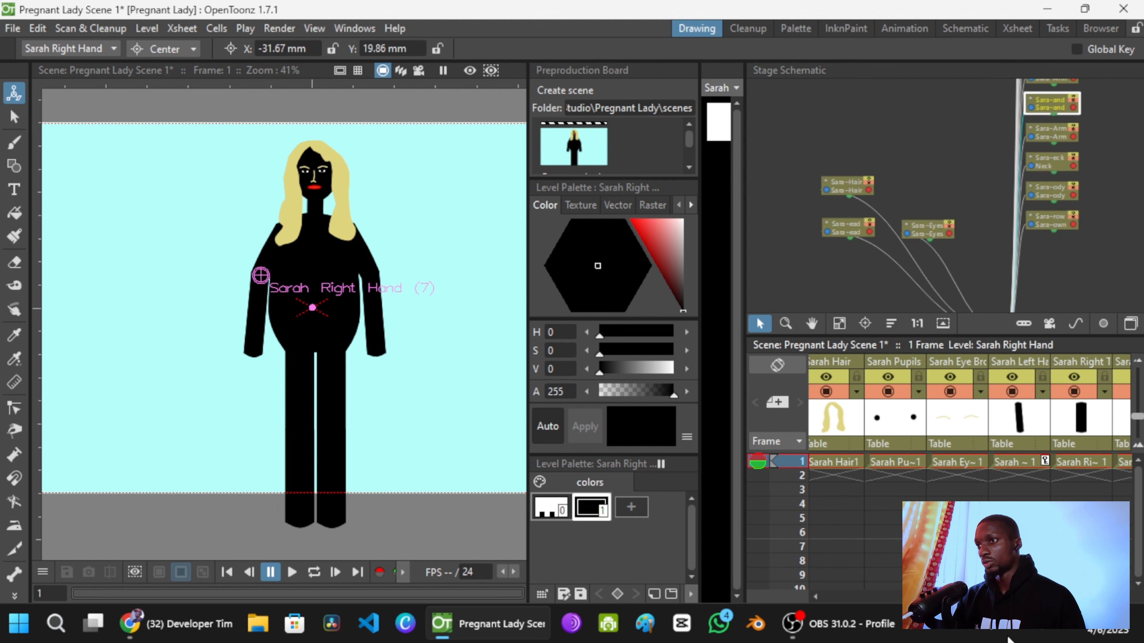
{"action": "left_click", "coordinate": [959, 463]}
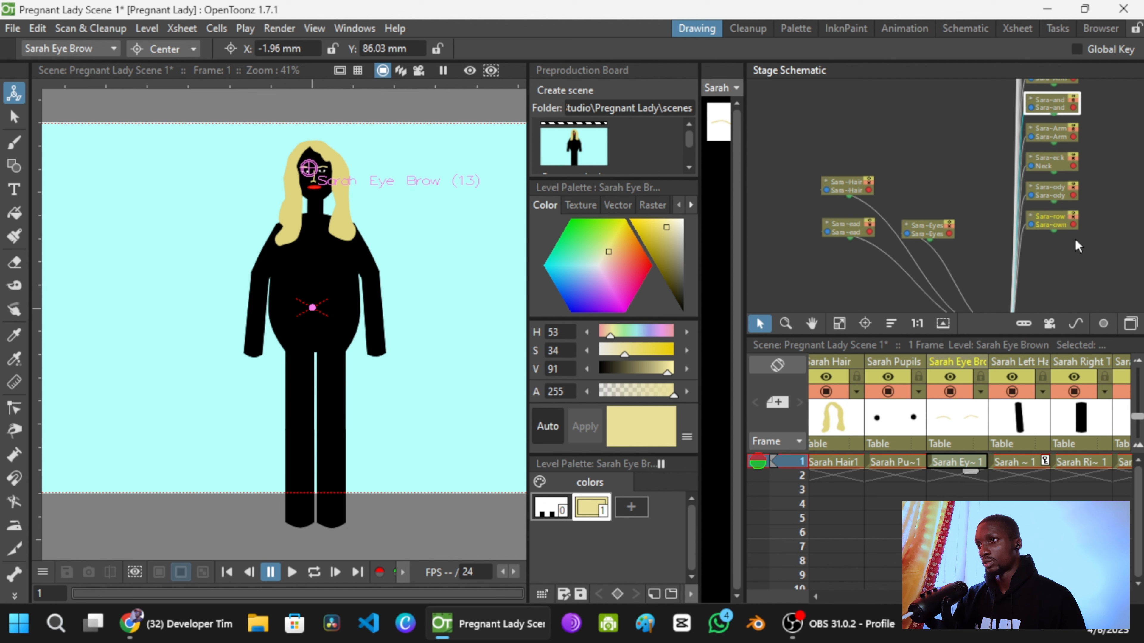
{"action": "left_click_drag", "start_coordinate": [1056, 225], "coordinate": [936, 205]}
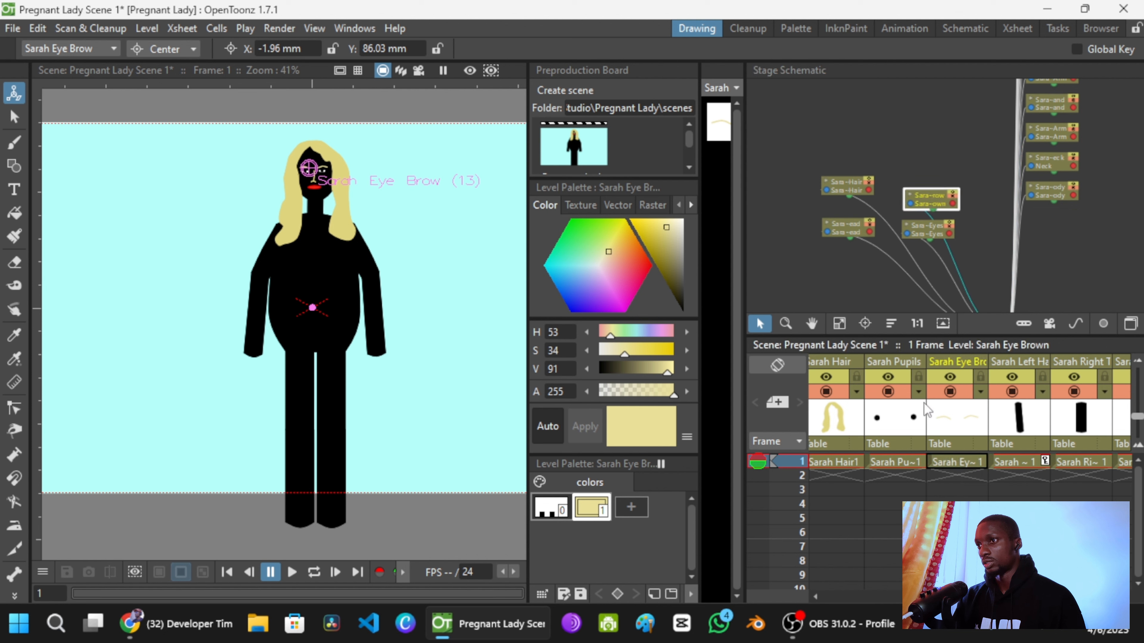
Step: Select the Sarah Pupils cell in frame 1 and save the scene
{"action": "left_click", "coordinate": [904, 461]}
{"action": "key", "text": "ctrl+s"}
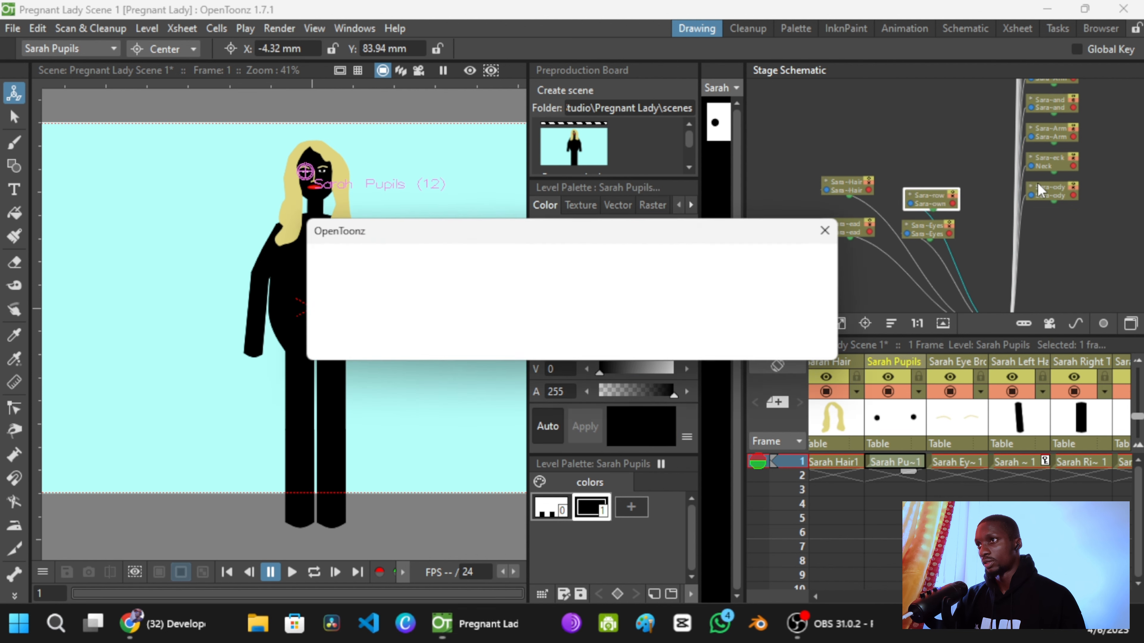
{"action": "scroll", "coordinate": [1038, 194], "scroll_direction": "down", "scroll_amount": 3}
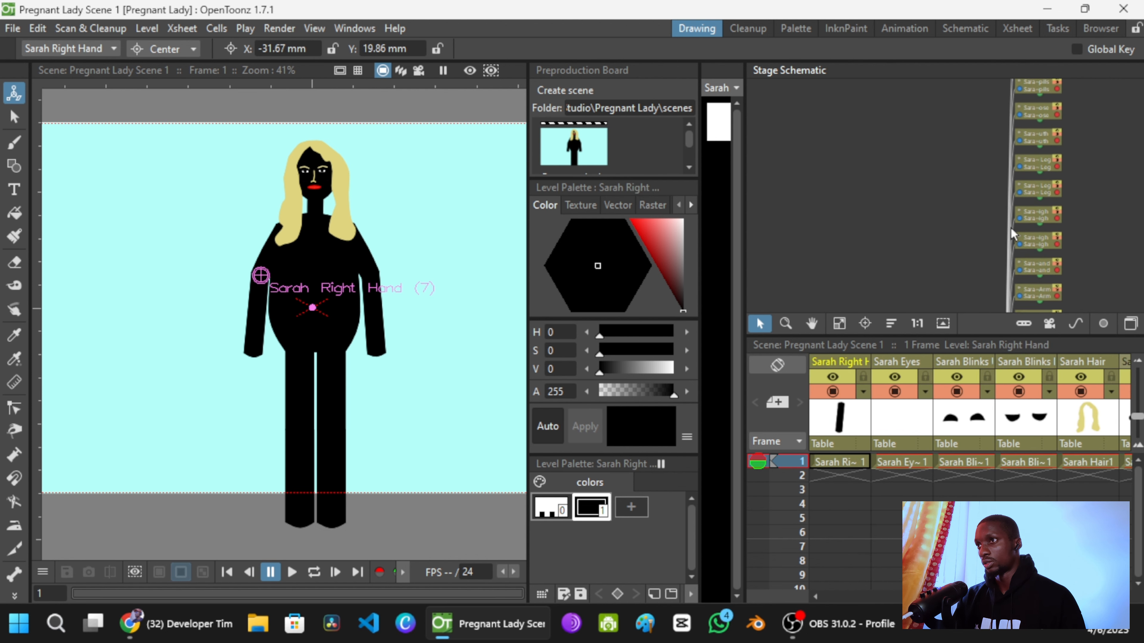
{"action": "left_click_drag", "start_coordinate": [1010, 227], "coordinate": [1004, 297]}
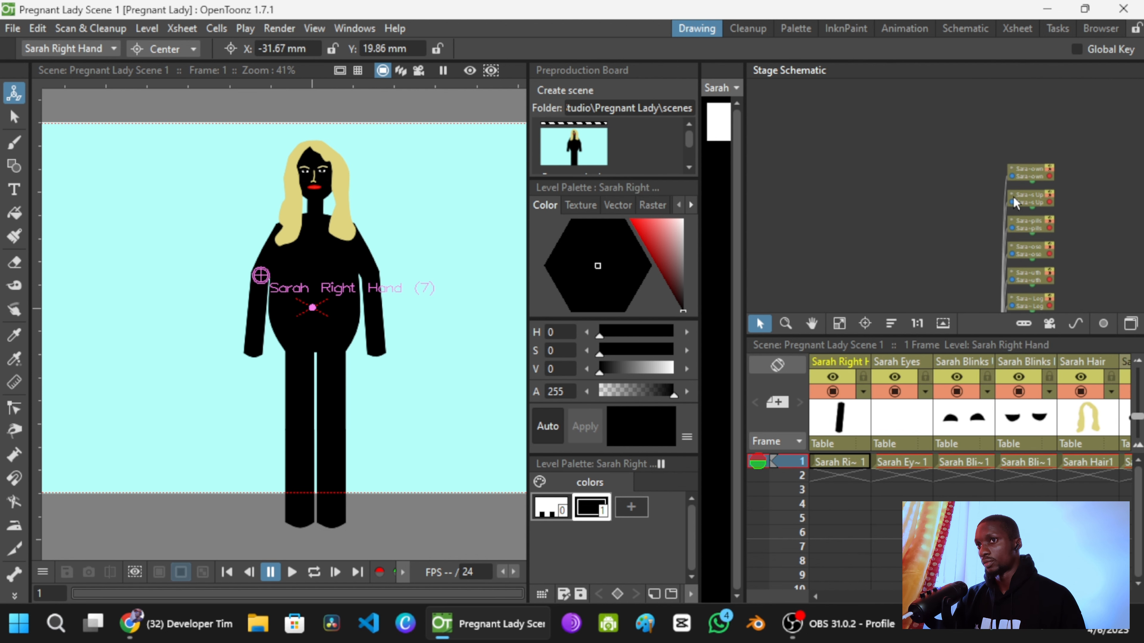
{"action": "scroll", "coordinate": [1013, 197], "scroll_direction": "down", "scroll_amount": 4}
{"action": "left_click_drag", "start_coordinate": [999, 161], "coordinate": [991, 148]}
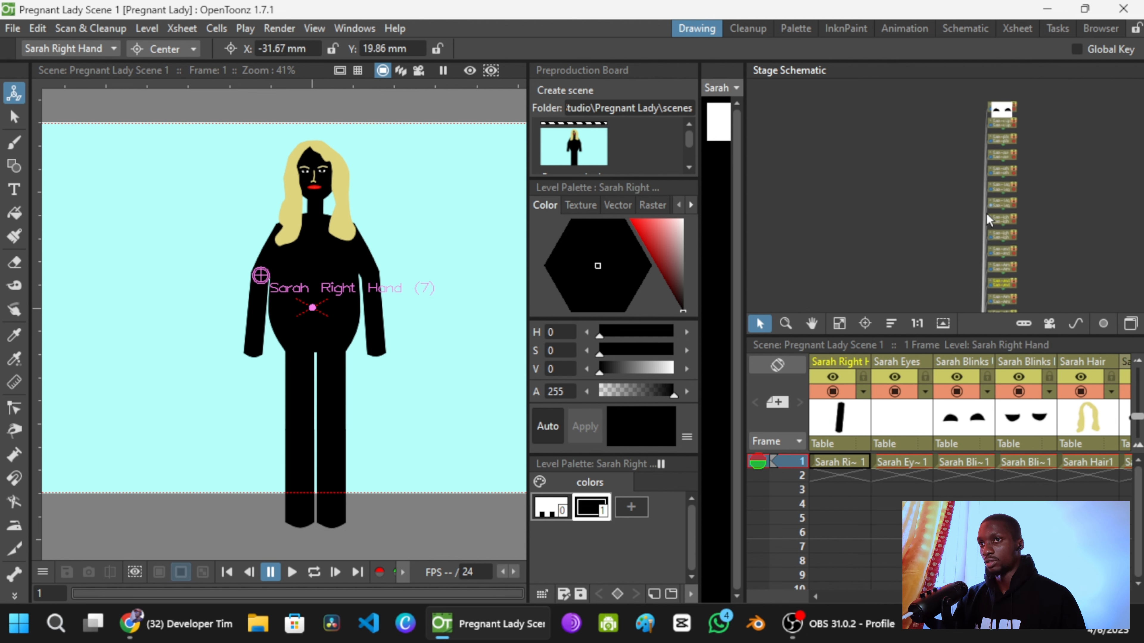
{"action": "left_click", "coordinate": [1013, 207]}
{"action": "left_click_drag", "start_coordinate": [1023, 305], "coordinate": [1038, 212]}
{"action": "scroll", "coordinate": [1038, 212], "scroll_direction": "up", "scroll_amount": 1}
{"action": "left_click_drag", "start_coordinate": [1004, 102], "coordinate": [930, 225]}
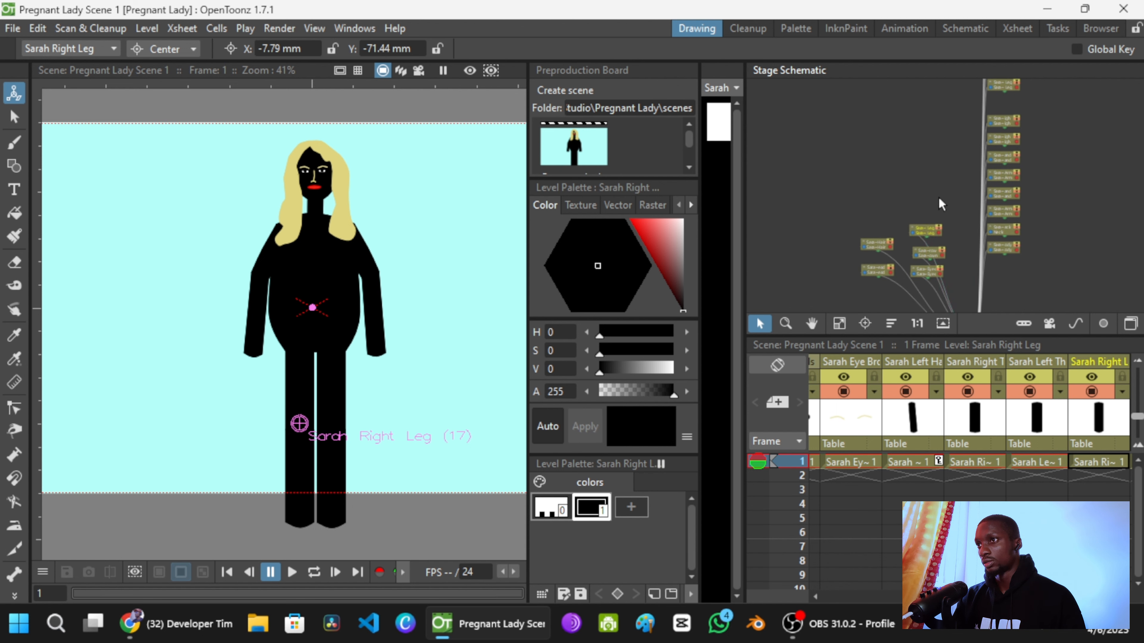
{"action": "scroll", "coordinate": [927, 228], "scroll_direction": "up", "scroll_amount": 3}
{"action": "left_click_drag", "start_coordinate": [951, 220], "coordinate": [950, 220]}
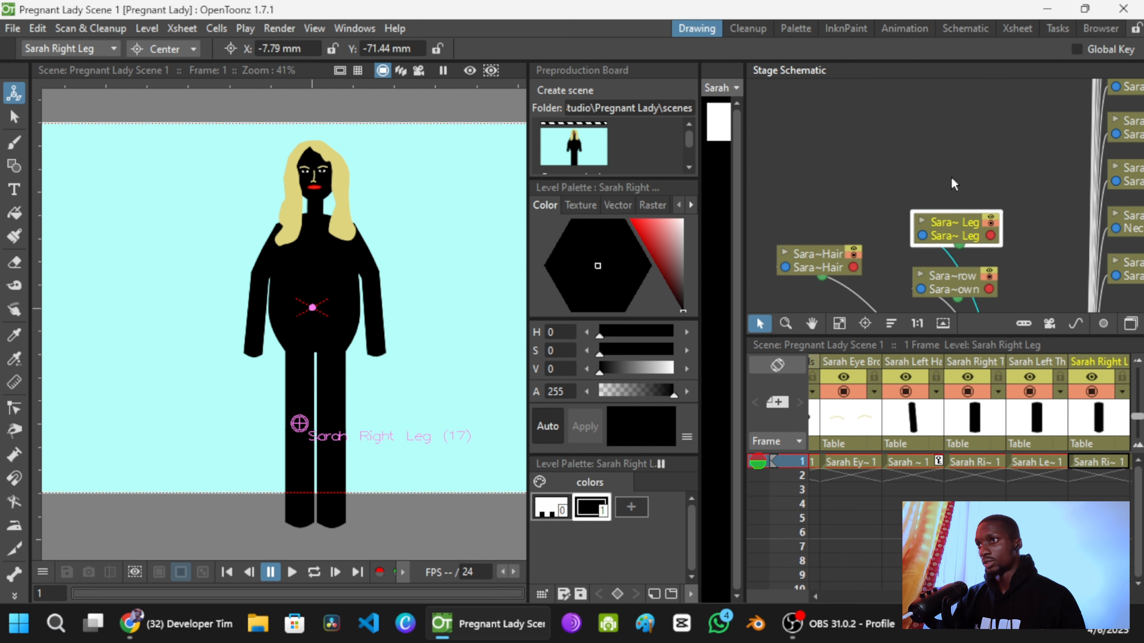
{"action": "scroll", "coordinate": [960, 223], "scroll_direction": "down", "scroll_amount": 4}
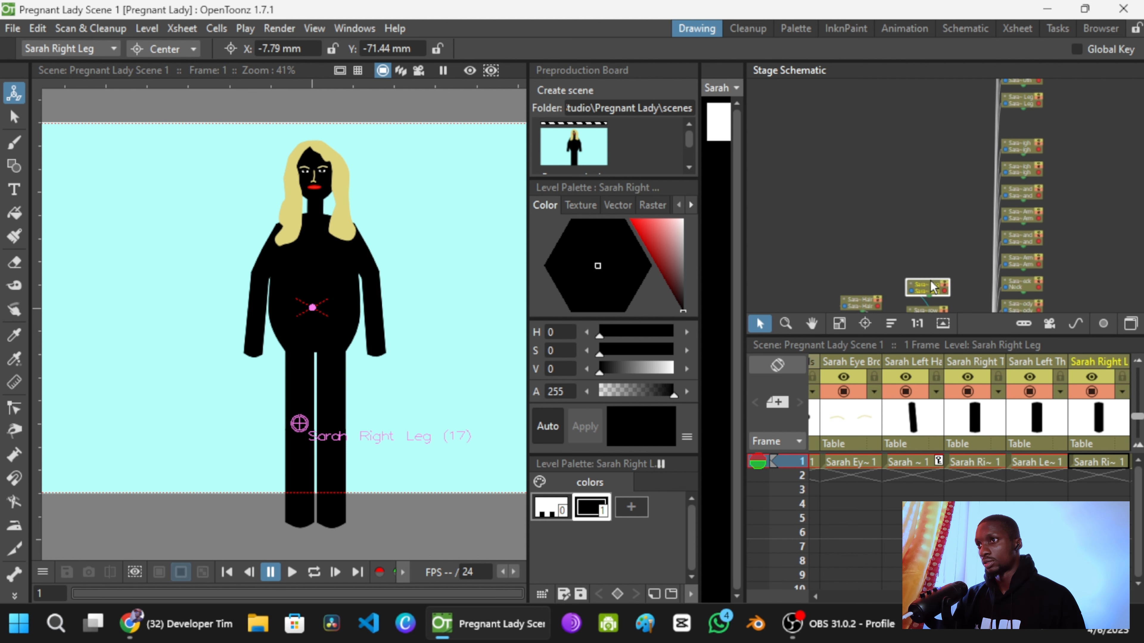
{"action": "left_click_drag", "start_coordinate": [930, 292], "coordinate": [1027, 123]}
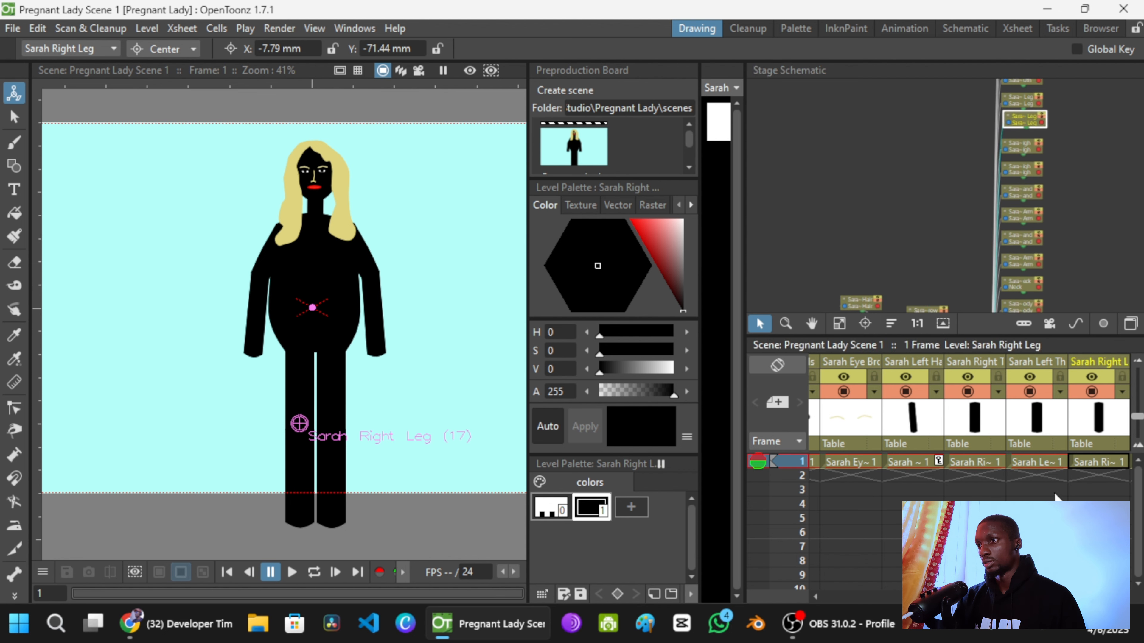
Step: Locate the Sarah Pupils node through its Xsheet cell and move it out of the column to above the Sarah Eye Brow node
{"action": "scroll", "coordinate": [969, 418], "scroll_direction": "right", "scroll_amount": 4}
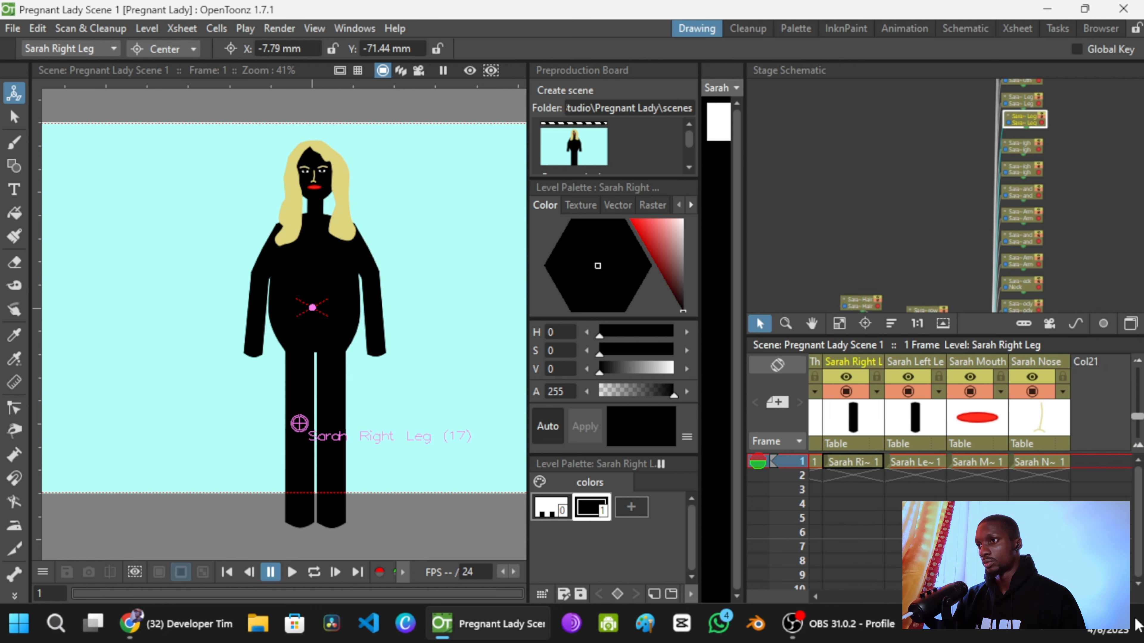
{"action": "scroll", "coordinate": [970, 418], "scroll_direction": "left", "scroll_amount": 8}
{"action": "left_click", "coordinate": [1045, 461]}
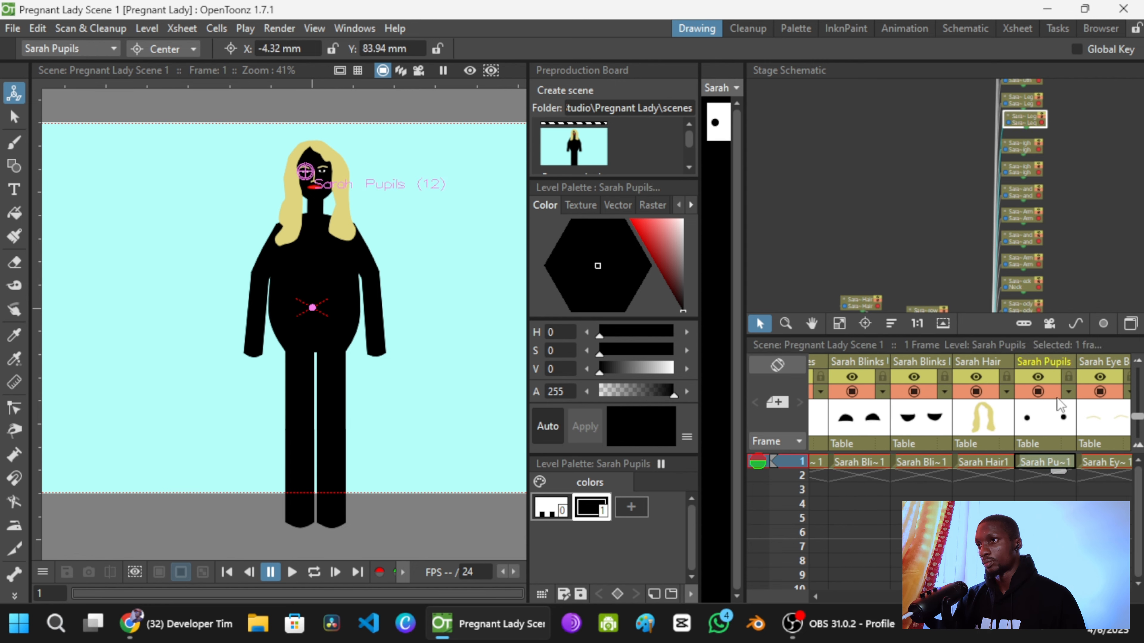
{"action": "left_click_drag", "start_coordinate": [984, 254], "coordinate": [960, 186]}
{"action": "left_click_drag", "start_coordinate": [905, 149], "coordinate": [923, 302]}
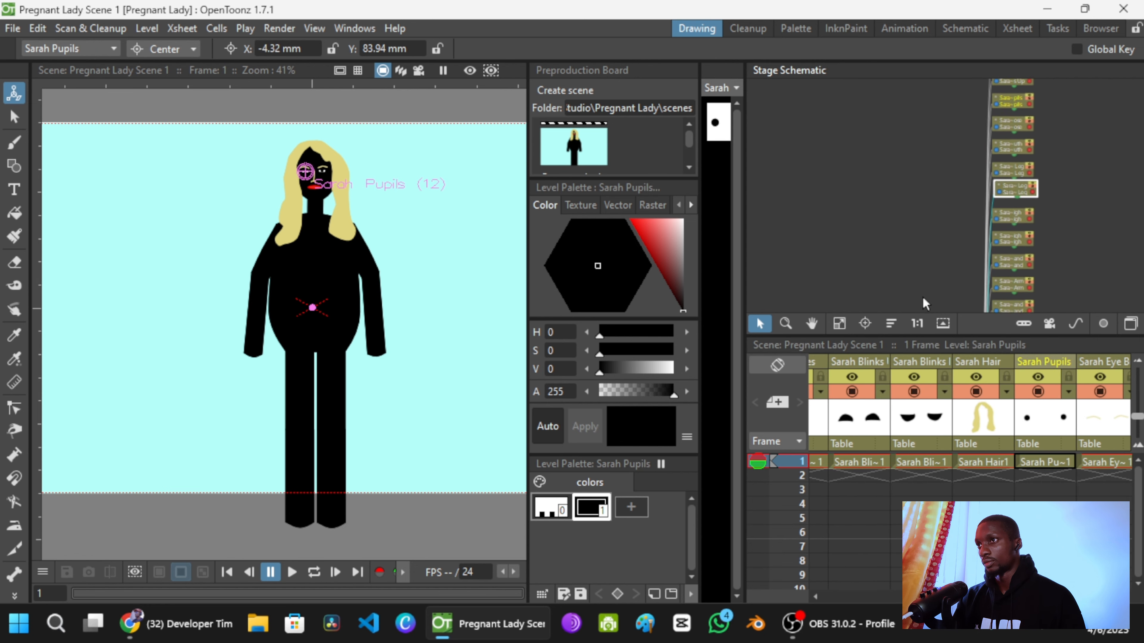
{"action": "scroll", "coordinate": [930, 127], "scroll_direction": "up", "scroll_amount": 1}
{"action": "left_click_drag", "start_coordinate": [933, 130], "coordinate": [939, 238]}
{"action": "left_click_drag", "start_coordinate": [1026, 205], "coordinate": [916, 216]}
Step: Swap the Sarah Pupils and Sarah Eye Brow nodes so the pupils sit between the eye brow and eyes nodes
{"action": "scroll", "coordinate": [926, 284], "scroll_direction": "up", "scroll_amount": 4}
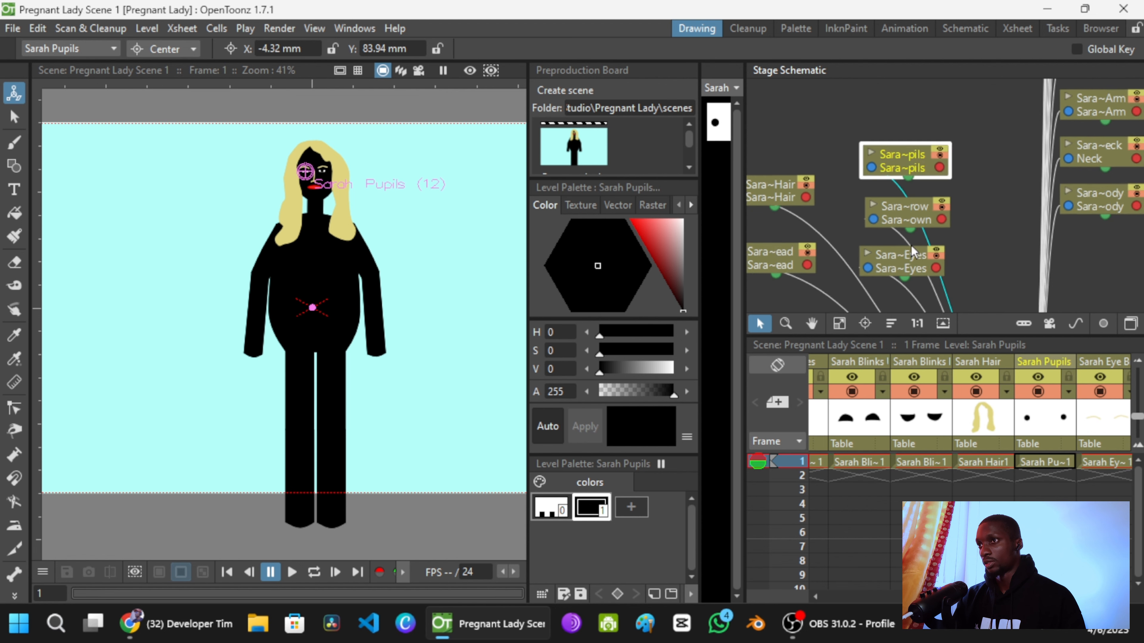
{"action": "left_click", "coordinate": [900, 214]}
{"action": "left_click", "coordinate": [910, 261]}
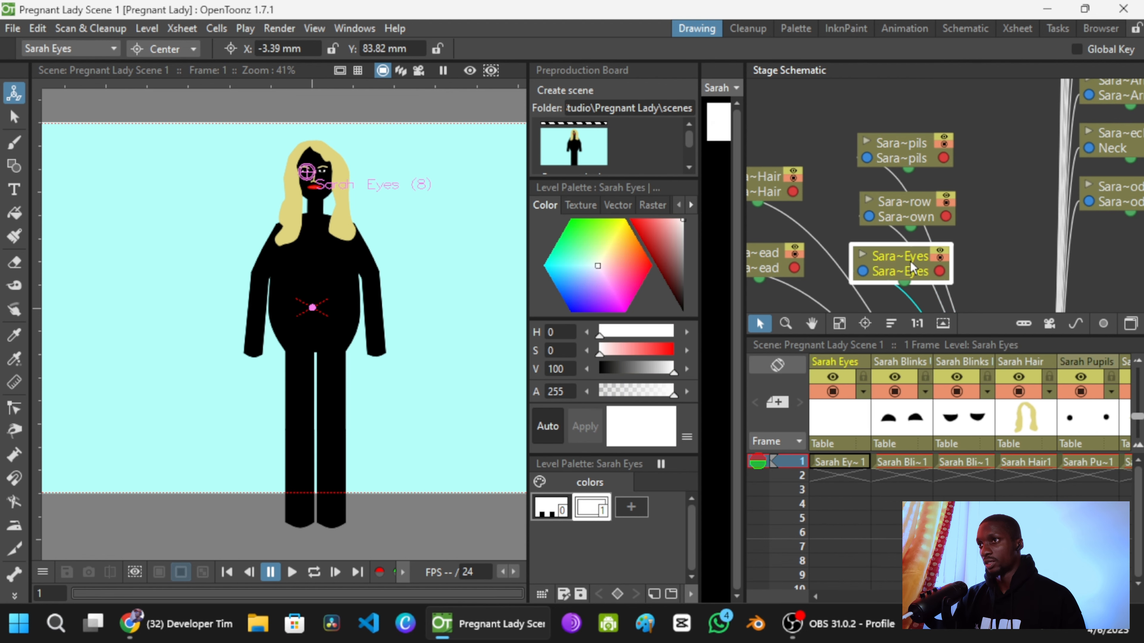
{"action": "left_click_drag", "start_coordinate": [912, 200], "coordinate": [984, 126]}
{"action": "left_click_drag", "start_coordinate": [894, 143], "coordinate": [892, 196]}
{"action": "left_click_drag", "start_coordinate": [991, 131], "coordinate": [909, 144]}
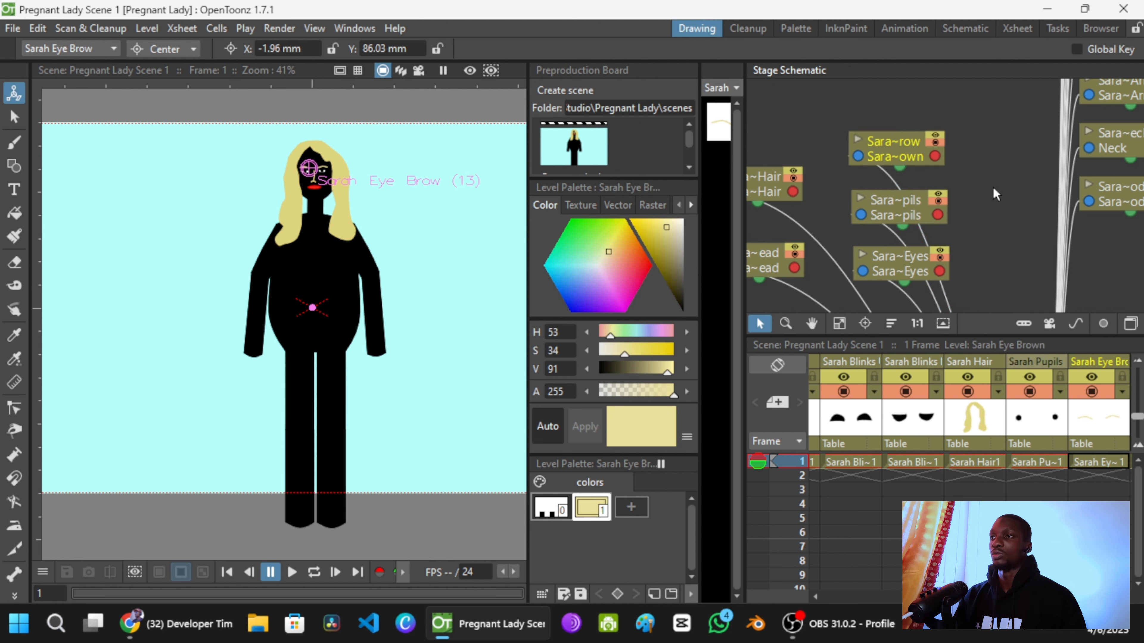
Step: Move the Sarah Hair node closer above the Sarah Head node
{"action": "scroll", "coordinate": [989, 180], "scroll_direction": "down", "scroll_amount": 2}
{"action": "scroll", "coordinate": [801, 189], "scroll_direction": "down", "scroll_amount": 1}
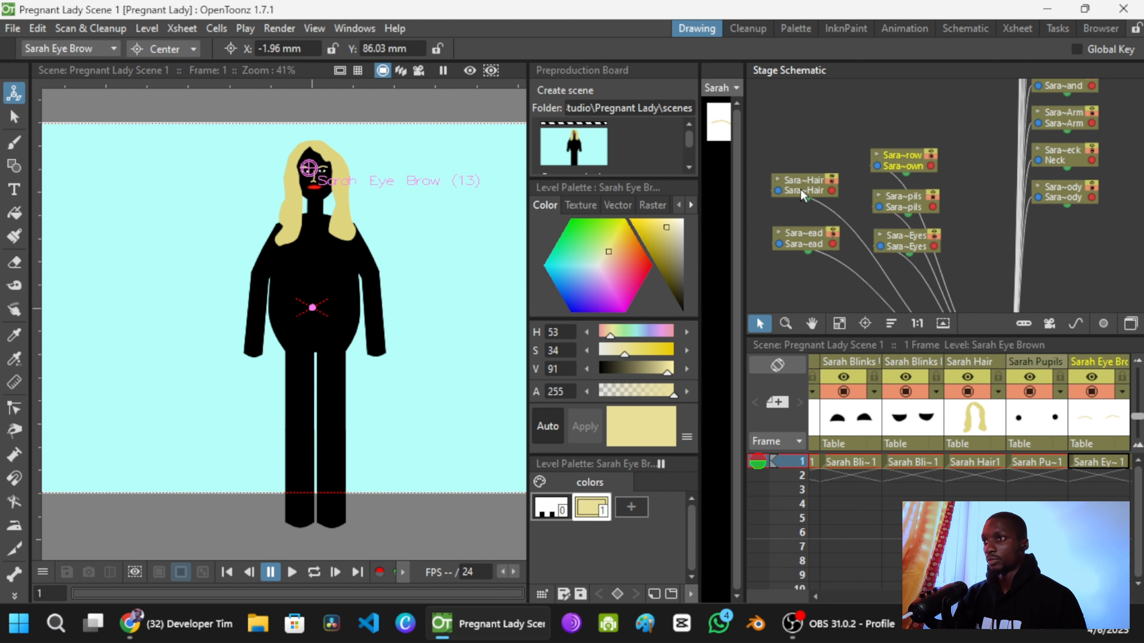
{"action": "left_click_drag", "start_coordinate": [801, 189], "coordinate": [838, 169]}
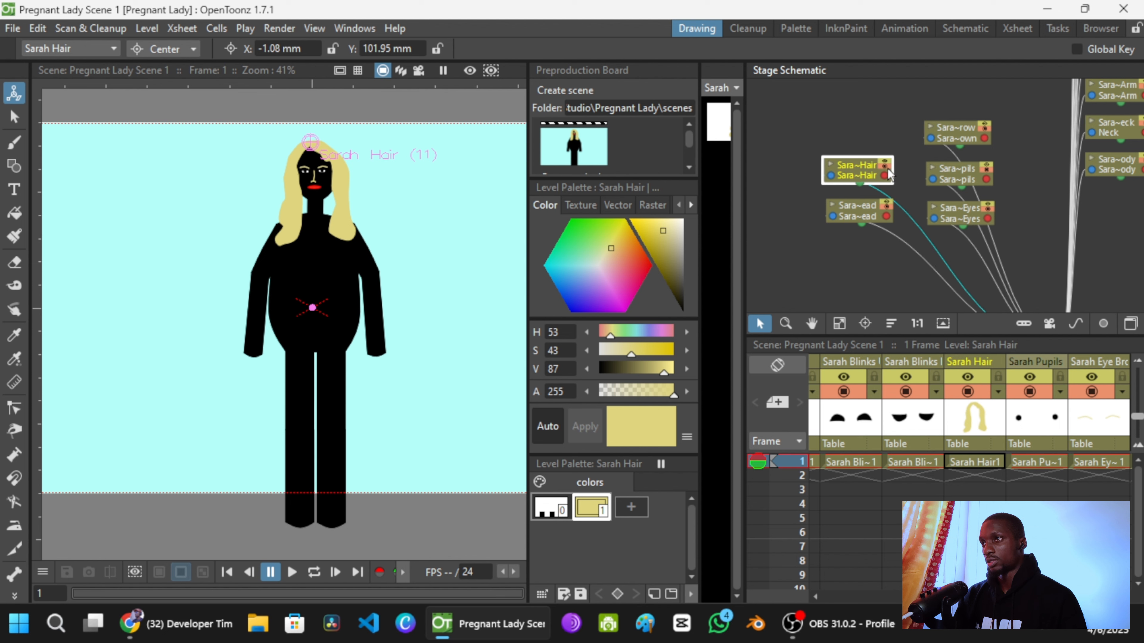
{"action": "scroll", "coordinate": [942, 176], "scroll_direction": "down", "scroll_amount": 4}
{"action": "left_click_drag", "start_coordinate": [942, 176], "coordinate": [924, 207]}
{"action": "scroll", "coordinate": [984, 171], "scroll_direction": "up", "scroll_amount": 5}
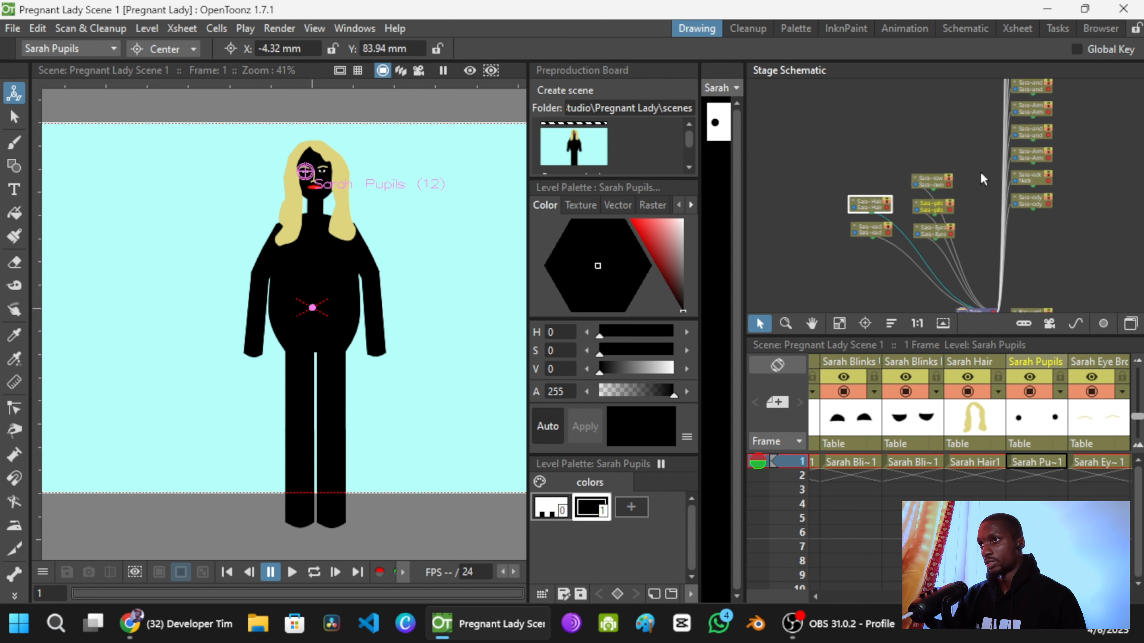
{"action": "left_click", "coordinate": [981, 194]}
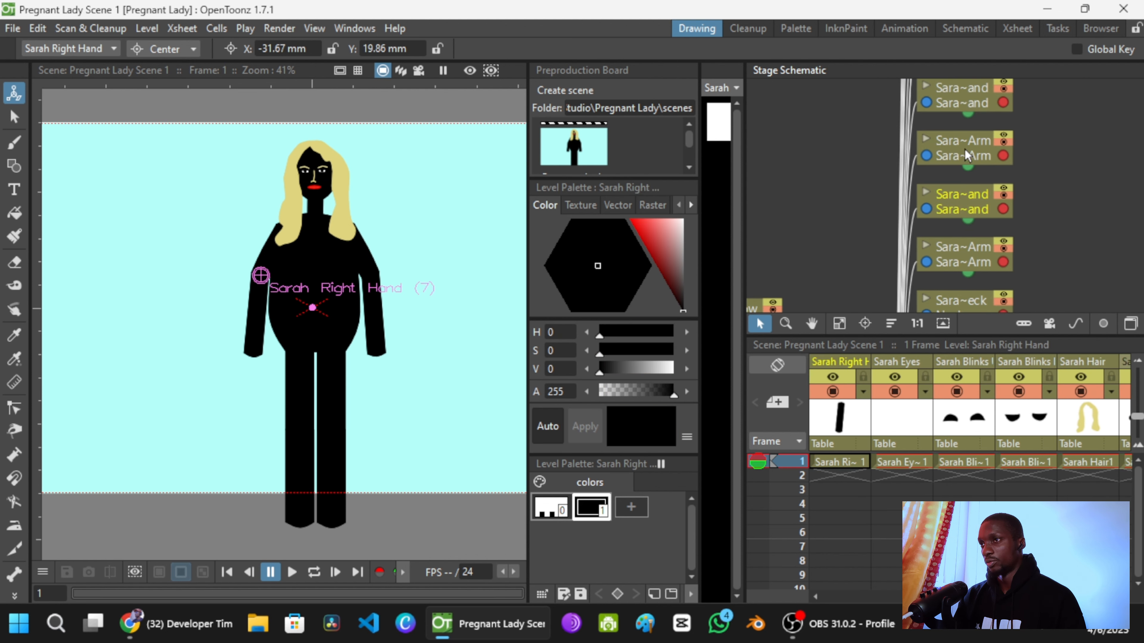
{"action": "scroll", "coordinate": [964, 149], "scroll_direction": "down", "scroll_amount": 4}
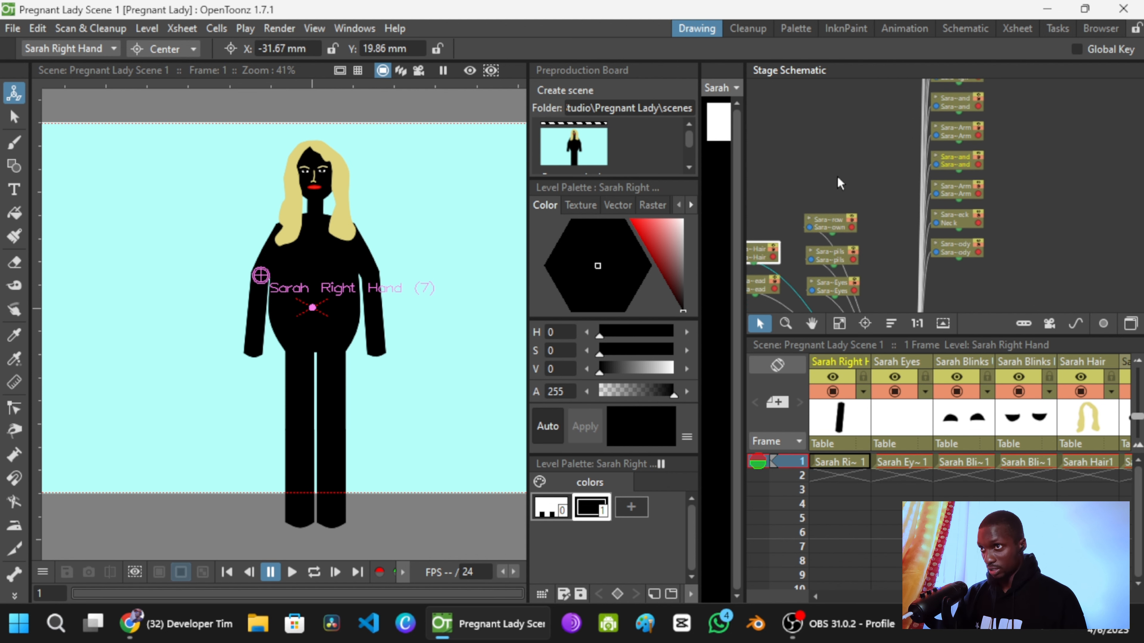
Step: Enlarge the Stage Schematic area in width and height to make room for arranging the nodes
{"action": "left_click_drag", "start_coordinate": [743, 197], "coordinate": [505, 222]}
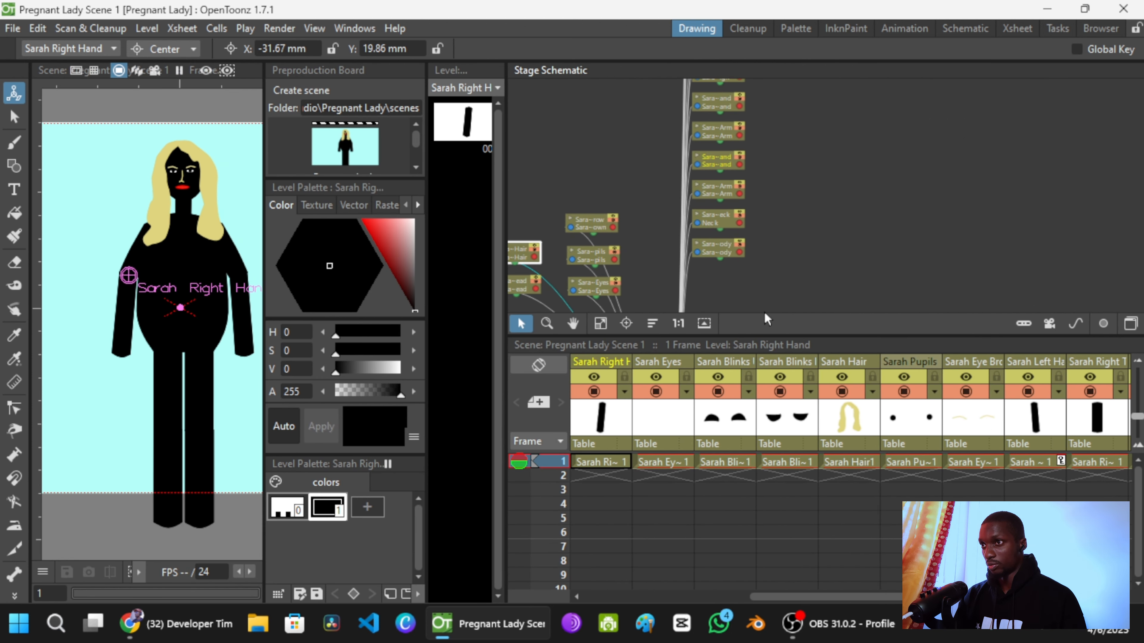
{"action": "left_click_drag", "start_coordinate": [772, 336], "coordinate": [775, 480]}
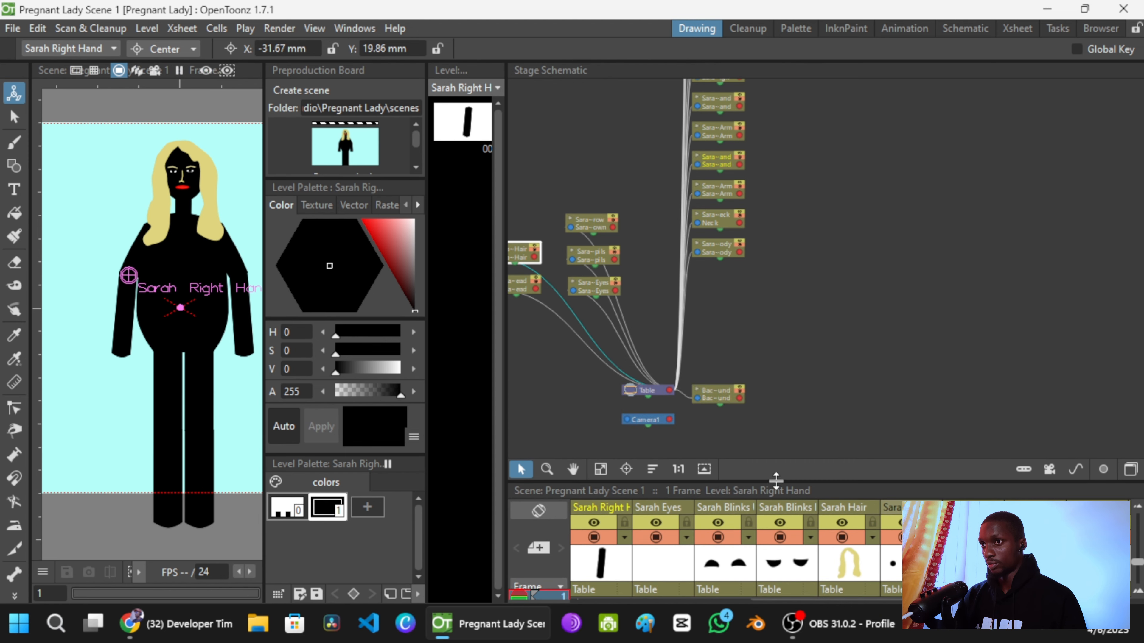
{"action": "left_click_drag", "start_coordinate": [751, 214], "coordinate": [990, 192]}
{"action": "scroll", "coordinate": [936, 283], "scroll_direction": "up", "scroll_amount": 2}
{"action": "scroll", "coordinate": [933, 277], "scroll_direction": "up", "scroll_amount": 3}
{"action": "scroll", "coordinate": [933, 277], "scroll_direction": "down", "scroll_amount": 2}
Step: Identify the Sarah Right Arm and Sarah Right Hand nodes, and move the Sarah Body node out of the column, below the Neck node
{"action": "left_click", "coordinate": [945, 273]}
{"action": "left_click", "coordinate": [995, 146]}
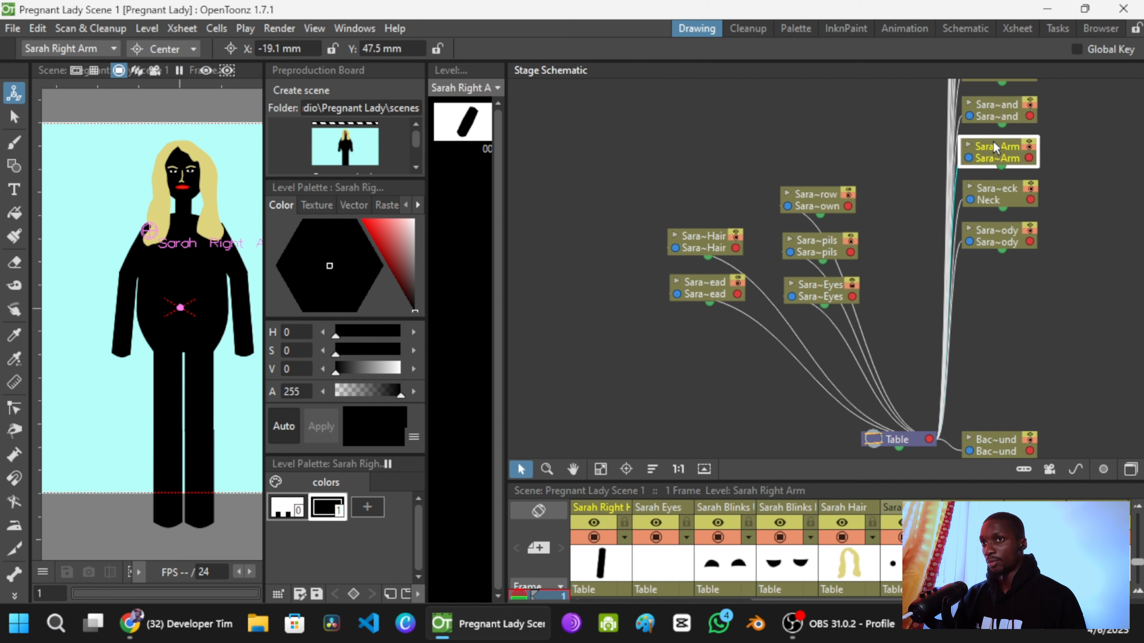
{"action": "left_click", "coordinate": [1006, 109]}
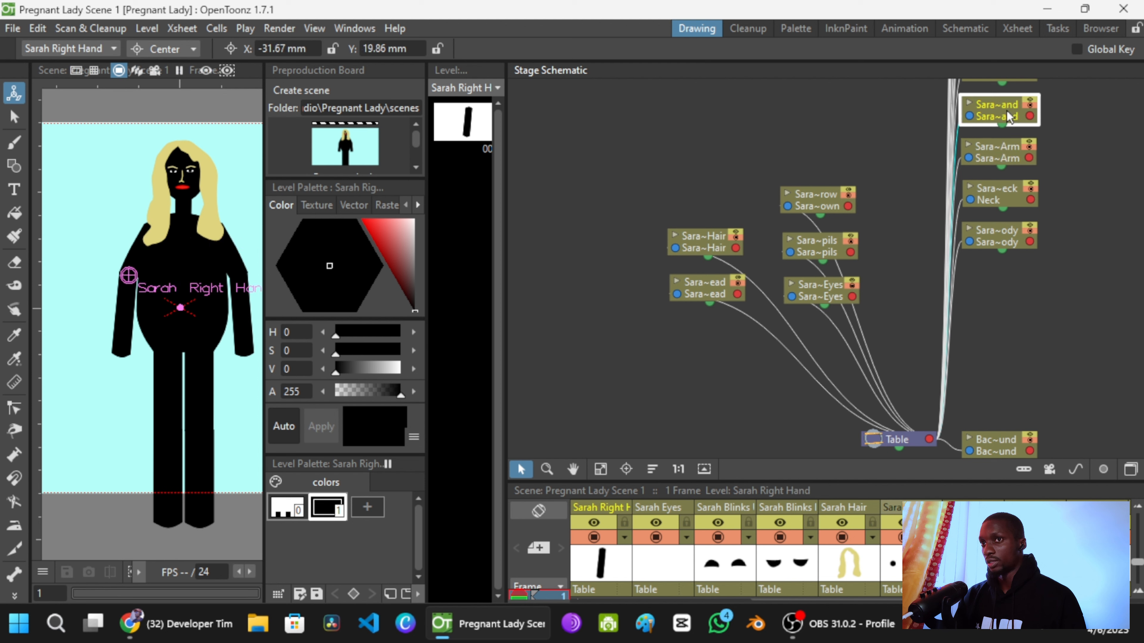
{"action": "left_click_drag", "start_coordinate": [958, 193], "coordinate": [942, 206]}
{"action": "scroll", "coordinate": [945, 207], "scroll_direction": "up", "scroll_amount": 1}
{"action": "left_click", "coordinate": [975, 164]}
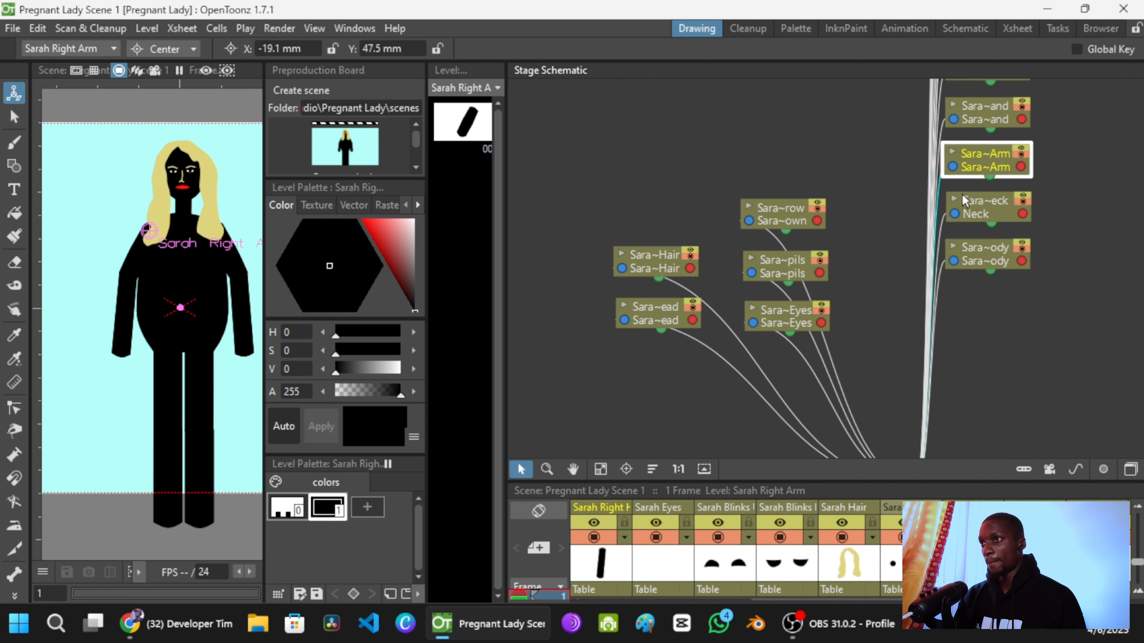
{"action": "scroll", "coordinate": [952, 223], "scroll_direction": "down", "scroll_amount": 4}
{"action": "left_click_drag", "start_coordinate": [972, 242], "coordinate": [1005, 301]}
Step: Link the Sarah Hair node to the Sarah Head node so the head becomes its parent
{"action": "scroll", "coordinate": [795, 272], "scroll_direction": "up", "scroll_amount": 3}
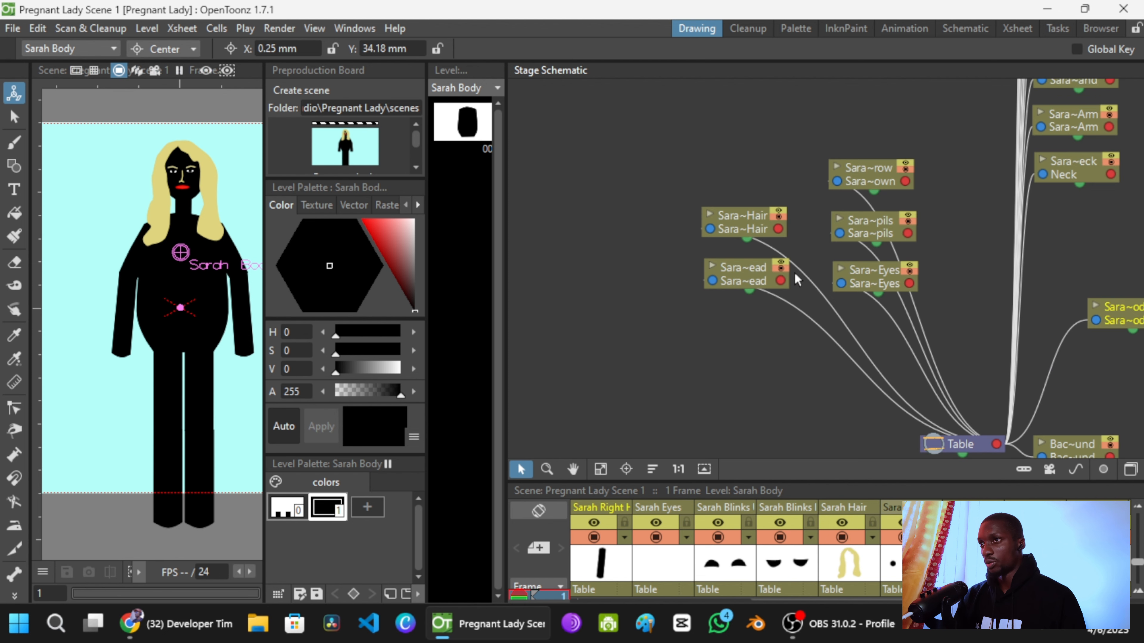
{"action": "left_click_drag", "start_coordinate": [713, 232], "coordinate": [772, 202]}
{"action": "scroll", "coordinate": [786, 243], "scroll_direction": "up", "scroll_amount": 1}
{"action": "left_click", "coordinate": [721, 231]}
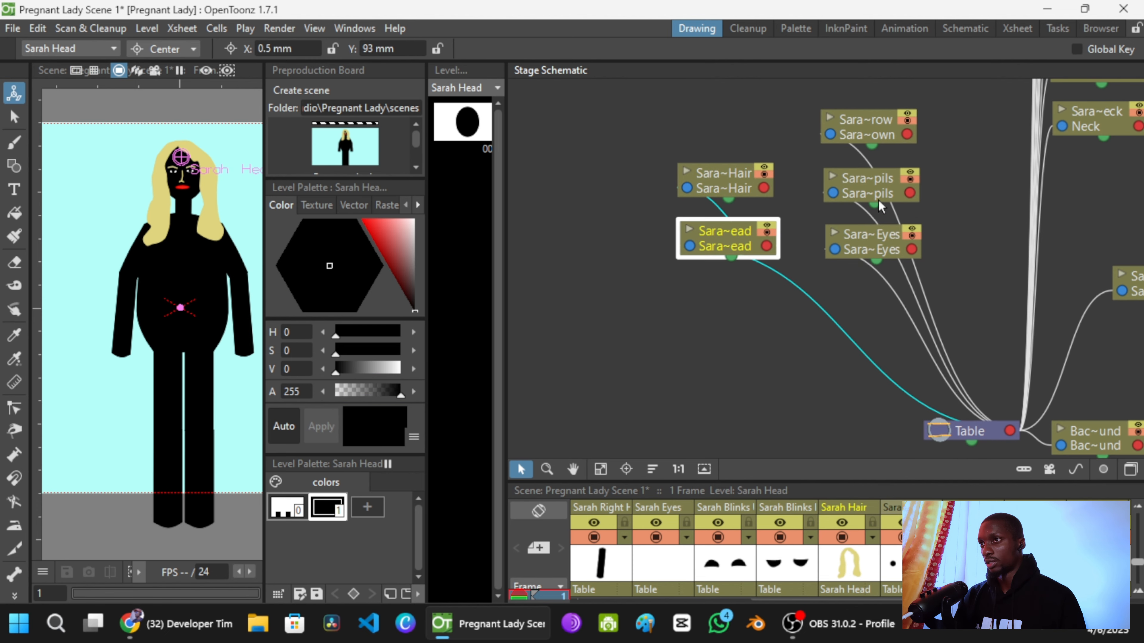
Step: Link the Sarah Pupils node to Sarah Eyes as its parent and move both nodes below the Sarah Head node
{"action": "left_click", "coordinate": [887, 178]}
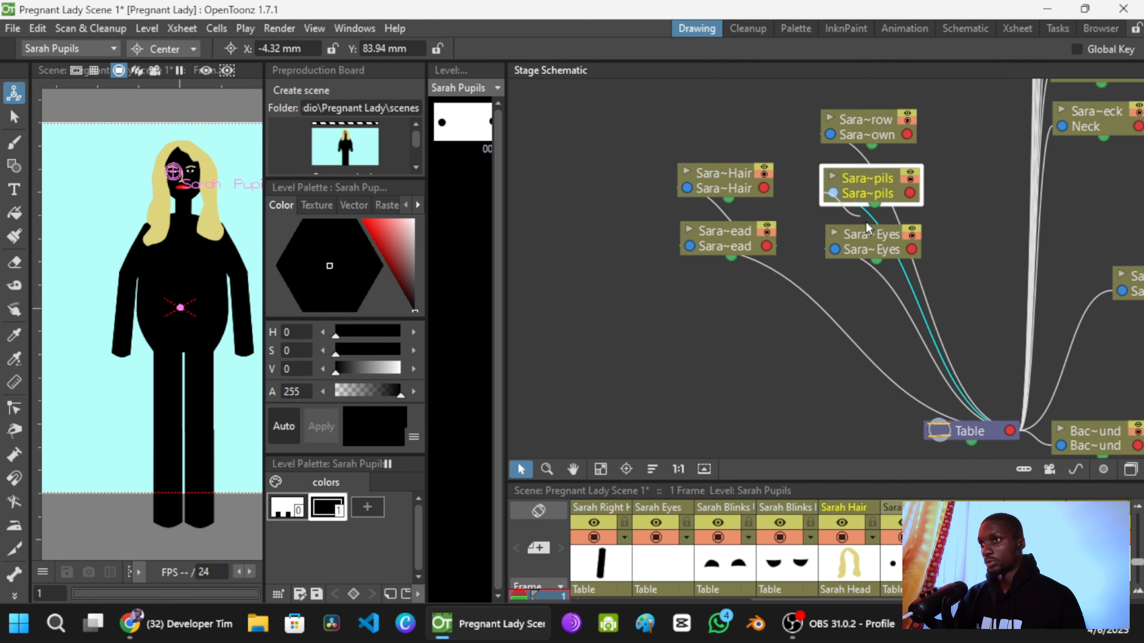
{"action": "left_click_drag", "start_coordinate": [900, 246], "coordinate": [911, 249]}
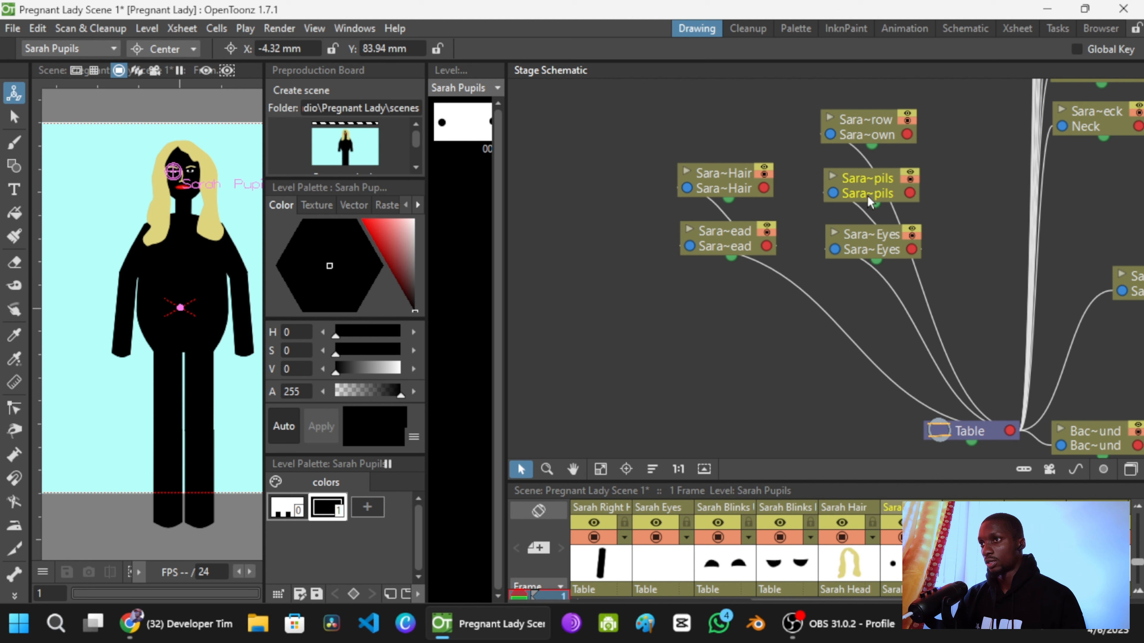
{"action": "left_click_drag", "start_coordinate": [868, 199], "coordinate": [736, 308]}
{"action": "left_click_drag", "start_coordinate": [878, 239], "coordinate": [763, 391]}
{"action": "left_click_drag", "start_coordinate": [737, 307], "coordinate": [755, 327]}
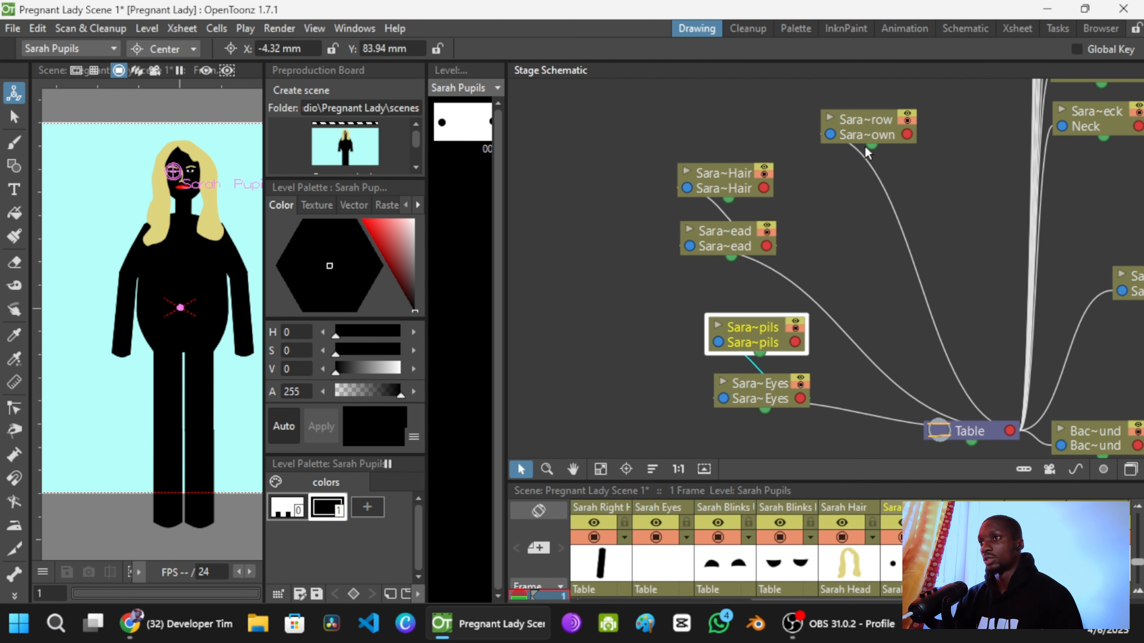
Step: Bring the Sarah Eye Brow node closer to the head nodes and link it to Sarah Eyes as its parent
{"action": "left_click", "coordinate": [866, 122]}
{"action": "left_click_drag", "start_coordinate": [865, 121], "coordinate": [866, 122]}
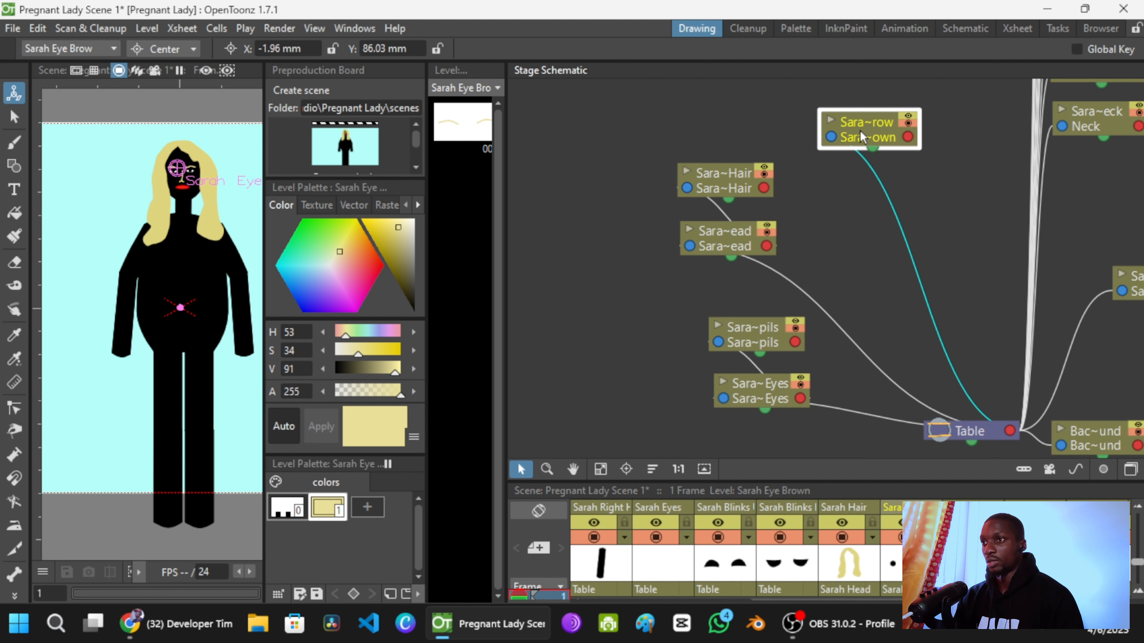
{"action": "left_click_drag", "start_coordinate": [861, 132], "coordinate": [872, 212]}
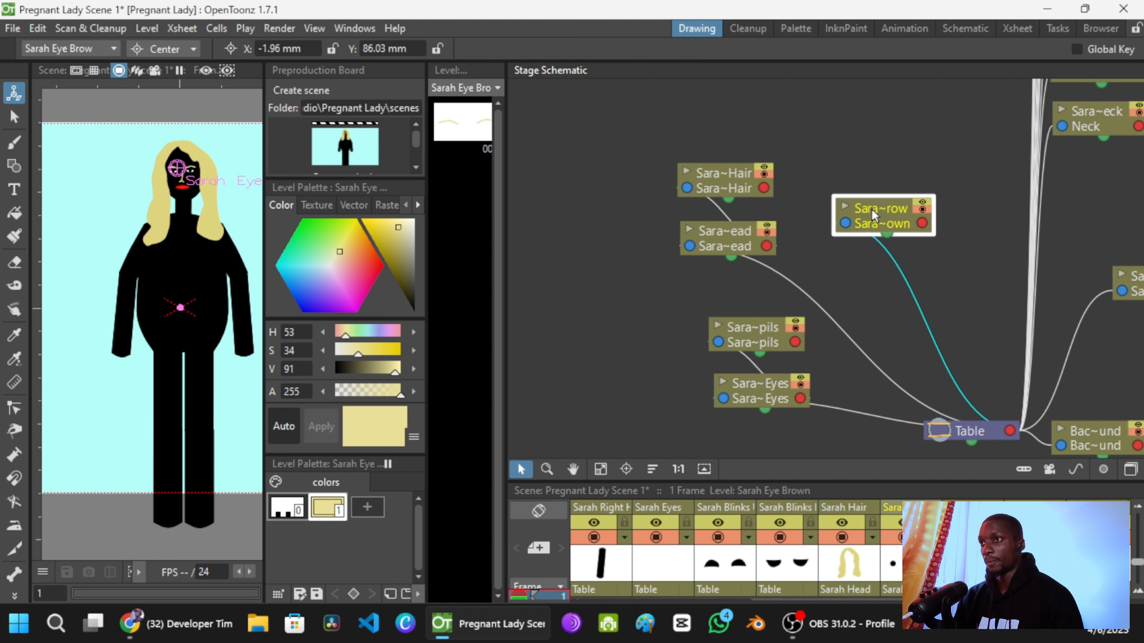
{"action": "left_click", "coordinate": [725, 403]}
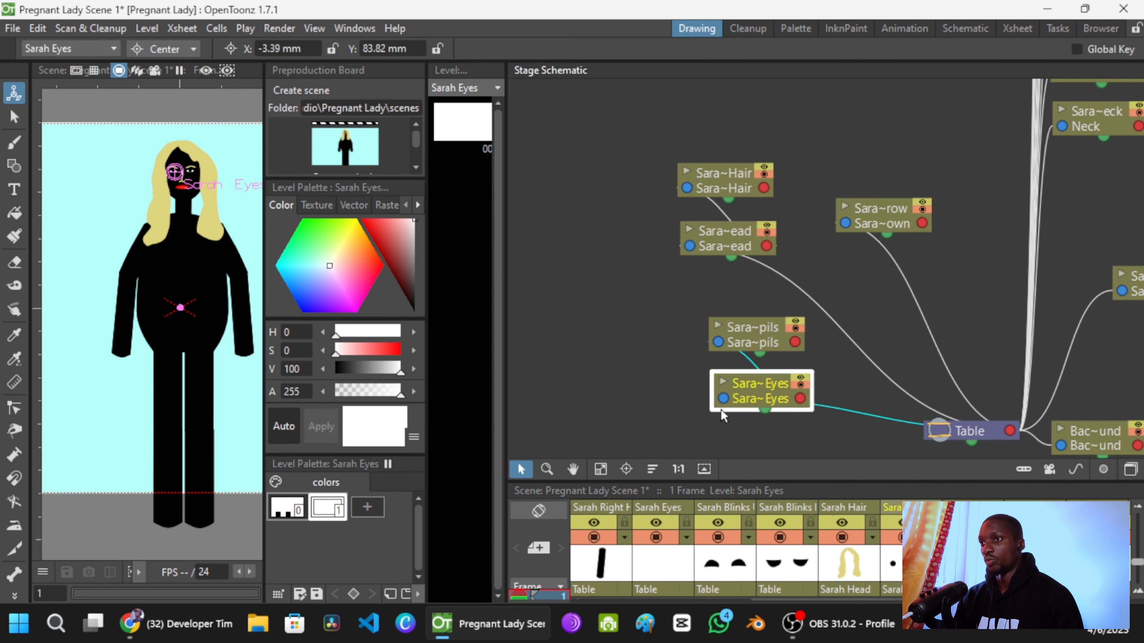
{"action": "left_click_drag", "start_coordinate": [849, 224], "coordinate": [811, 391]}
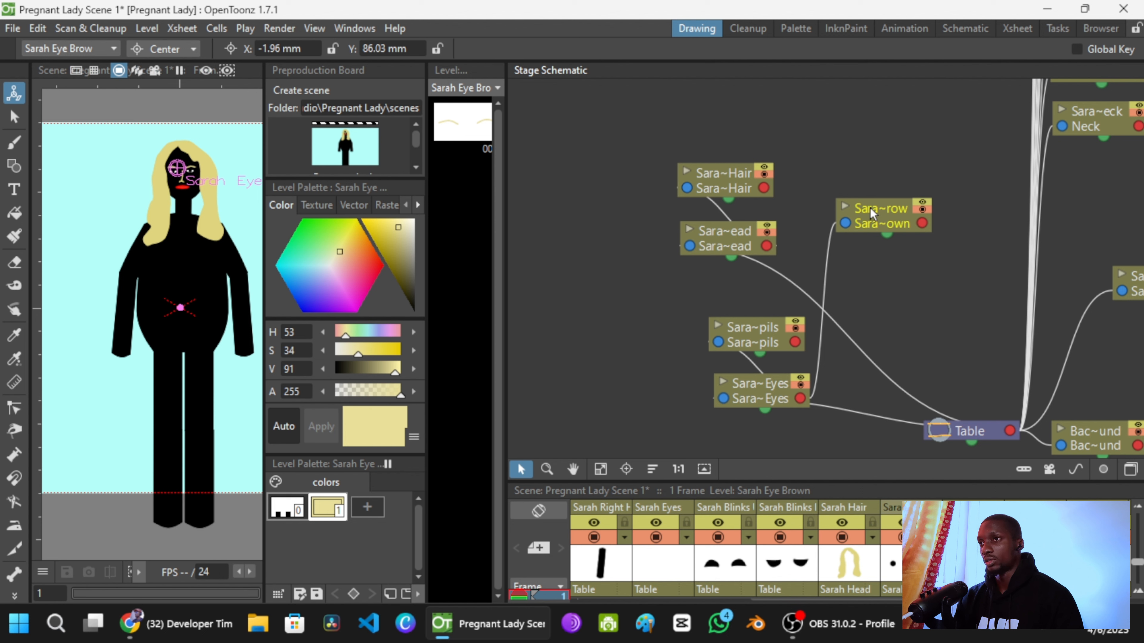
Step: Spread out the eye nodes, with Sarah Eye Brow above Sarah Pupils and both up and to the left of Sarah Eyes
{"action": "left_click_drag", "start_coordinate": [871, 207], "coordinate": [869, 269]}
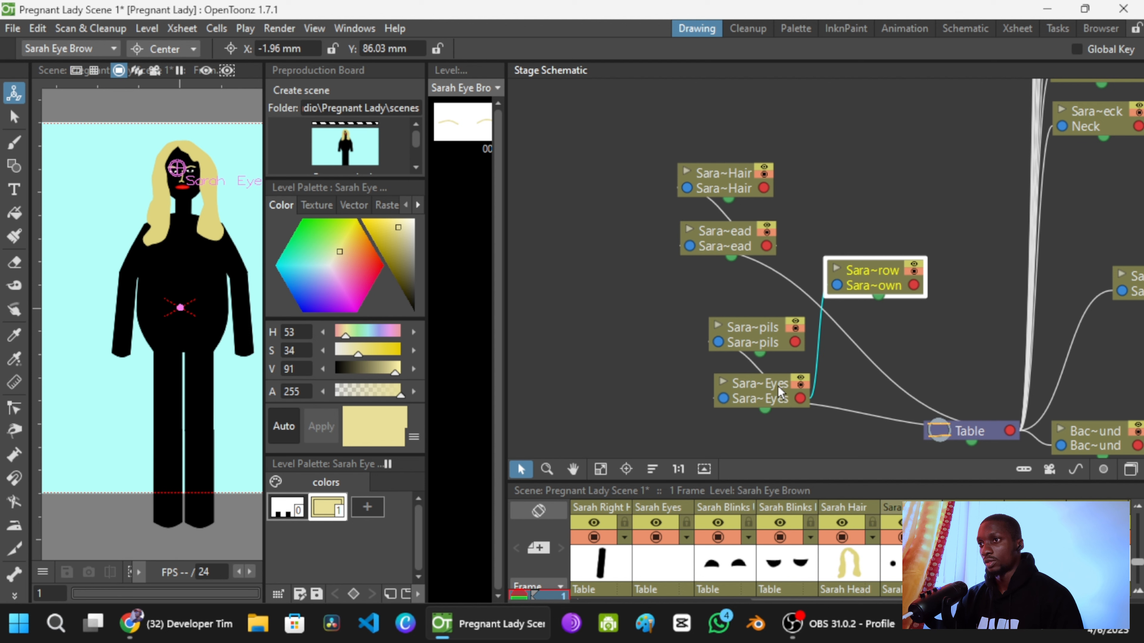
{"action": "left_click_drag", "start_coordinate": [777, 386], "coordinate": [783, 449]}
{"action": "left_click_drag", "start_coordinate": [765, 328], "coordinate": [778, 390]}
{"action": "left_click_drag", "start_coordinate": [886, 261], "coordinate": [702, 328]}
{"action": "left_click_drag", "start_coordinate": [780, 393], "coordinate": [847, 266]}
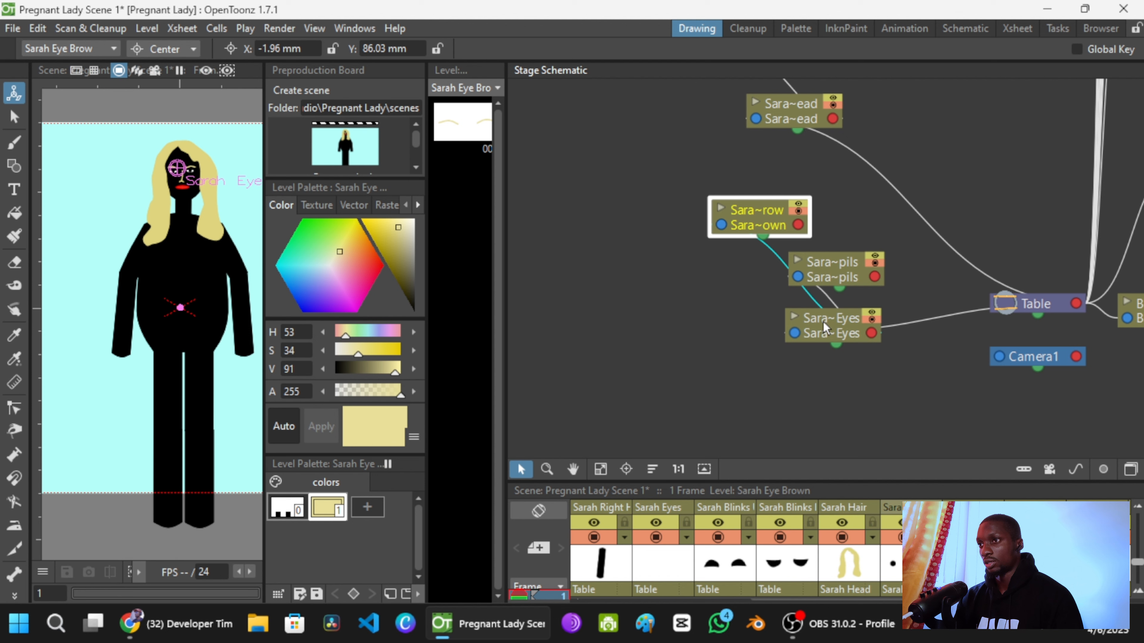
{"action": "left_click_drag", "start_coordinate": [823, 322], "coordinate": [841, 401]}
{"action": "left_click_drag", "start_coordinate": [815, 277], "coordinate": [703, 322]}
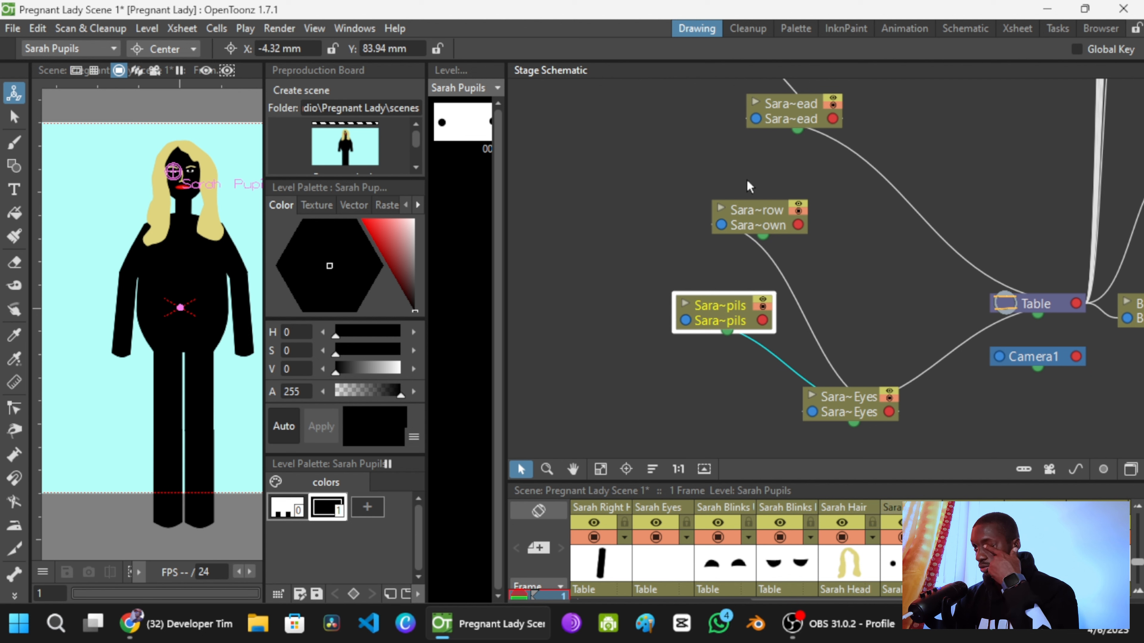
Step: Check the connections of the Sarah Hair and Sarah Body nodes in the schematic
{"action": "left_click_drag", "start_coordinate": [866, 298], "coordinate": [885, 370]}
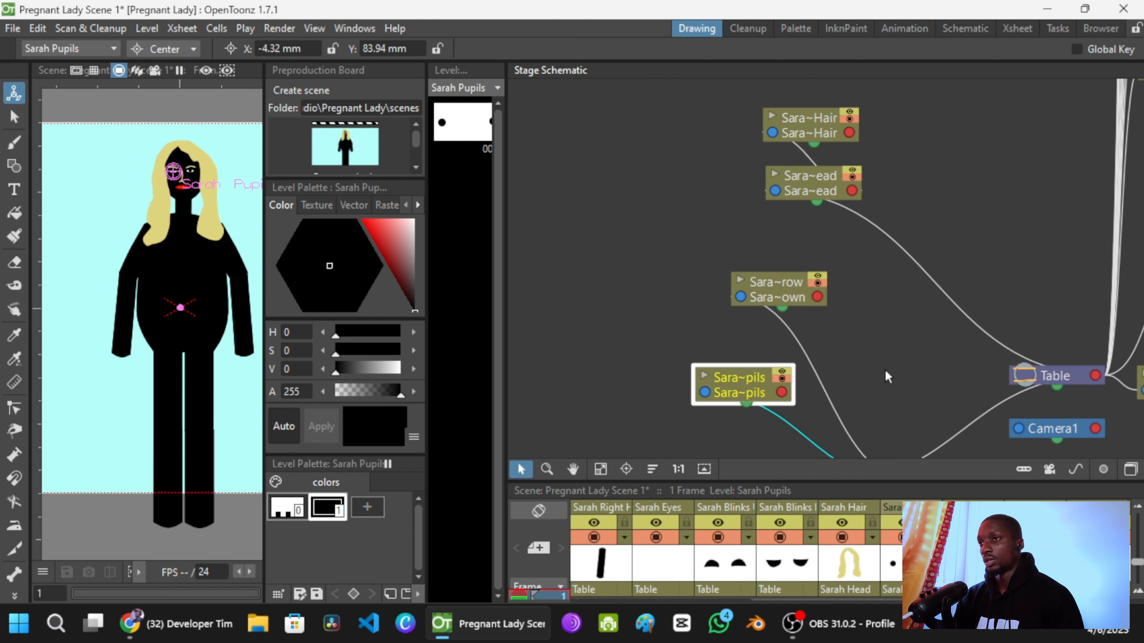
{"action": "scroll", "coordinate": [847, 309], "scroll_direction": "down", "scroll_amount": 2}
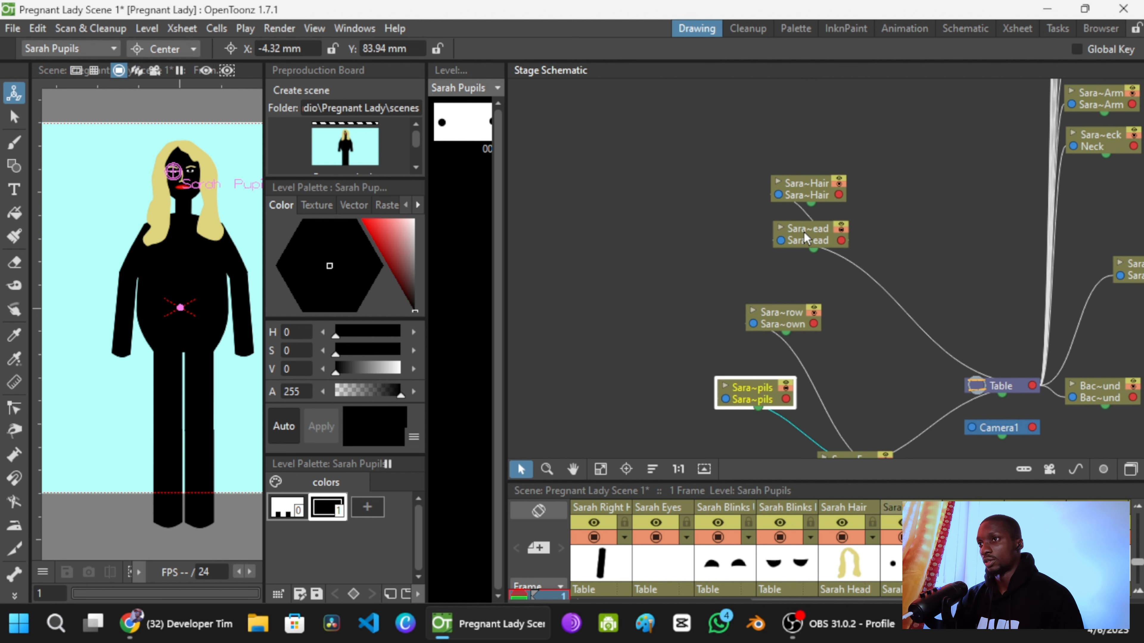
{"action": "left_click", "coordinate": [802, 196]}
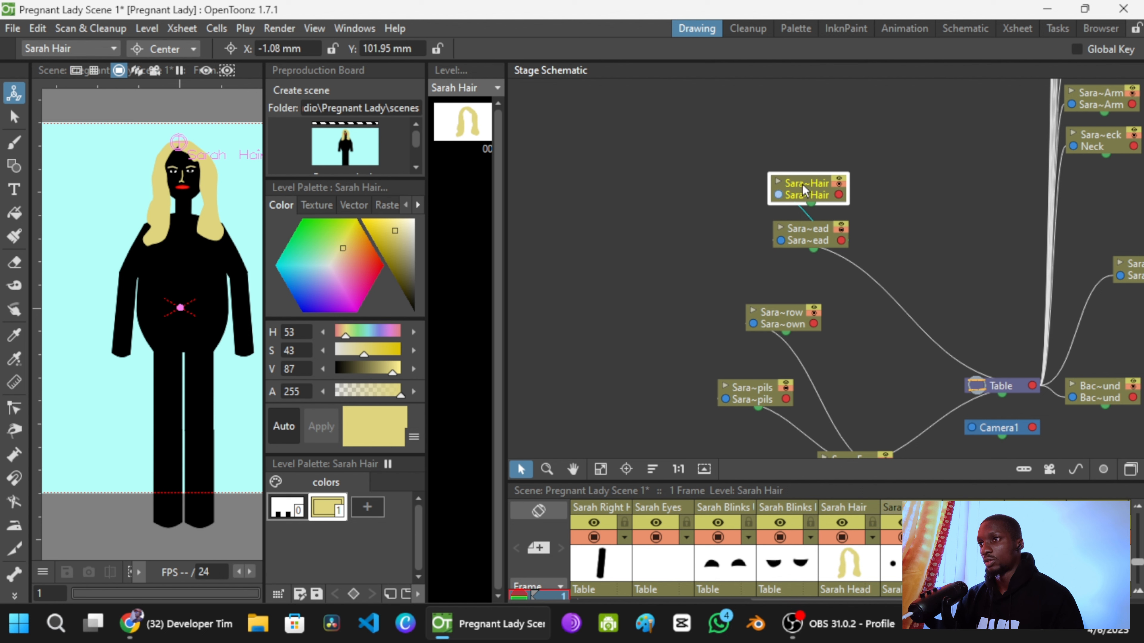
{"action": "left_click_drag", "start_coordinate": [805, 187], "coordinate": [806, 189]}
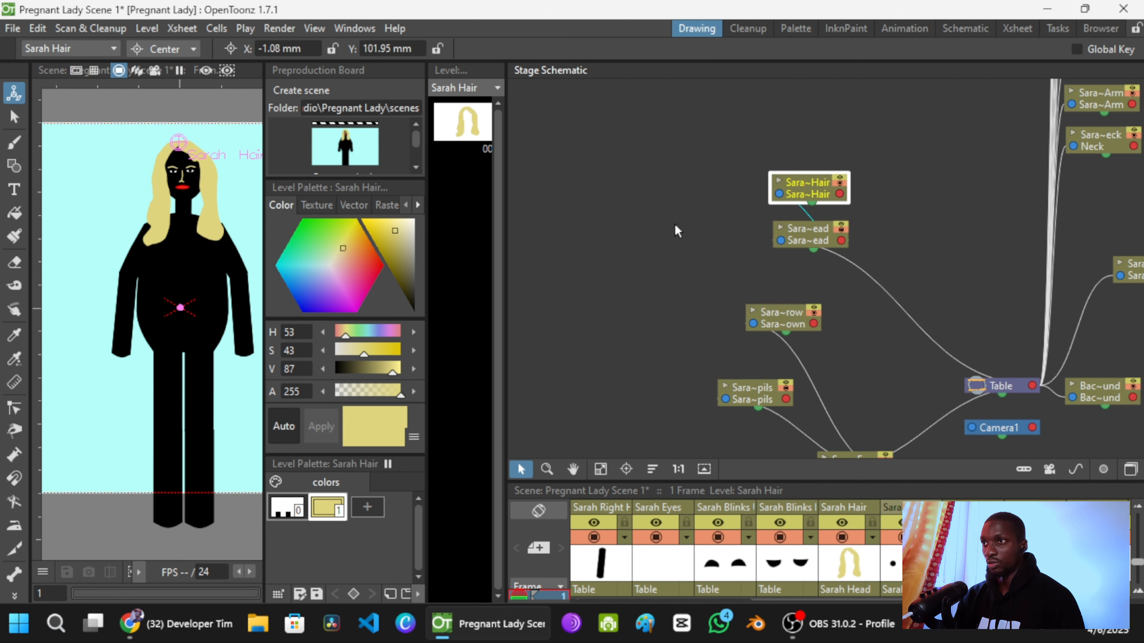
{"action": "scroll", "coordinate": [694, 228], "scroll_direction": "down", "scroll_amount": 2}
{"action": "left_click_drag", "start_coordinate": [692, 222], "coordinate": [619, 237]}
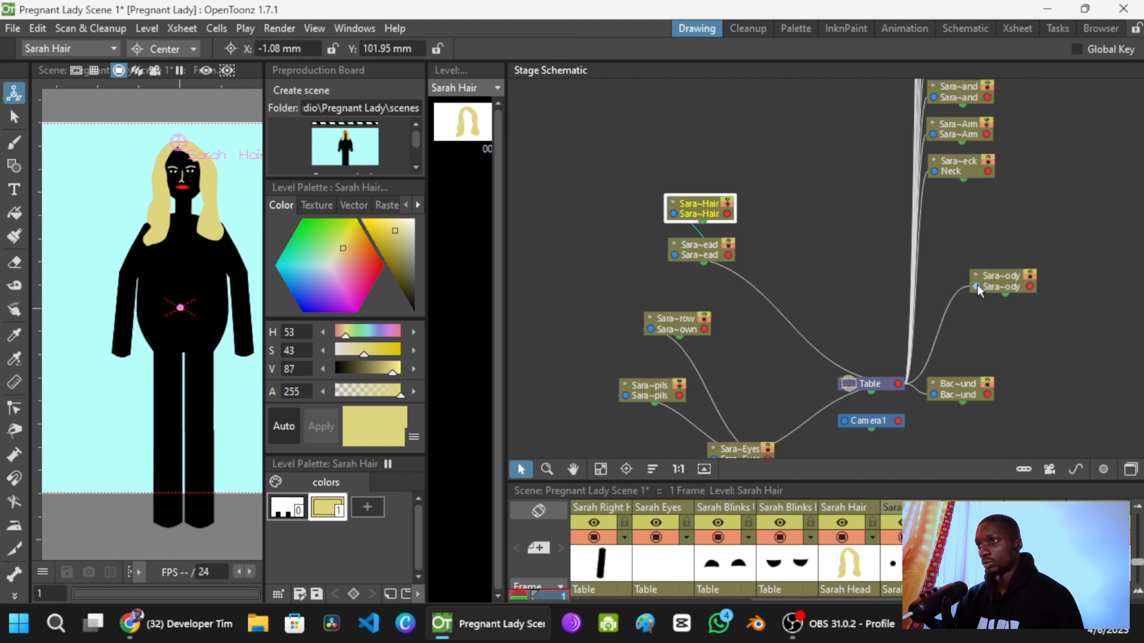
{"action": "left_click", "coordinate": [1000, 288]}
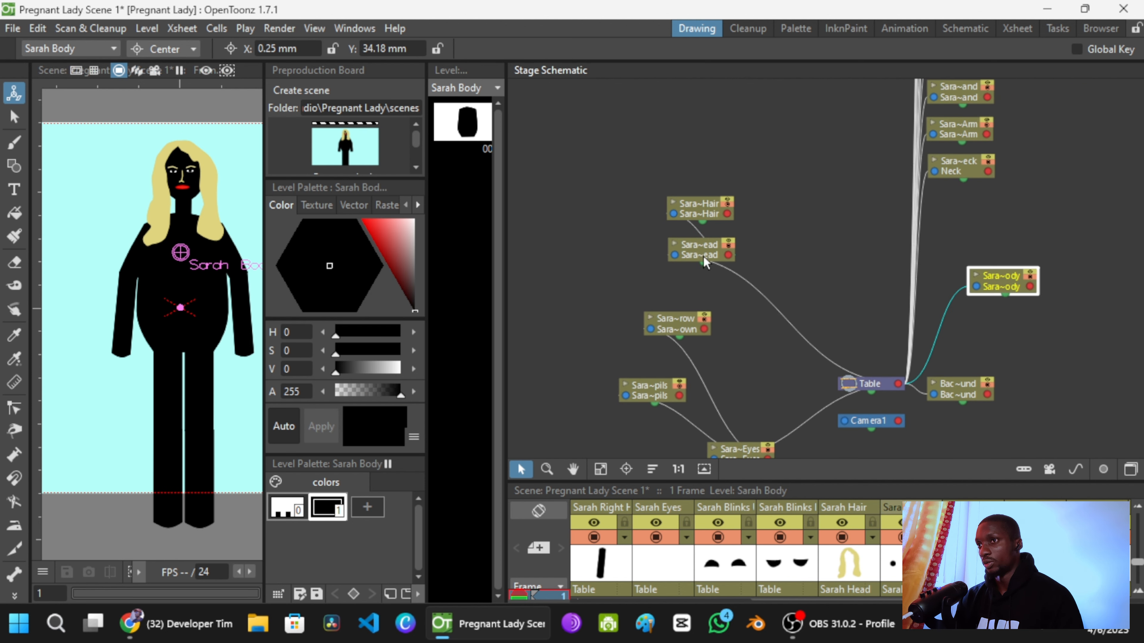
Step: Link the Sarah Eyes node to the Sarah Head node so the head becomes its parent
{"action": "left_click_drag", "start_coordinate": [789, 332], "coordinate": [781, 283]}
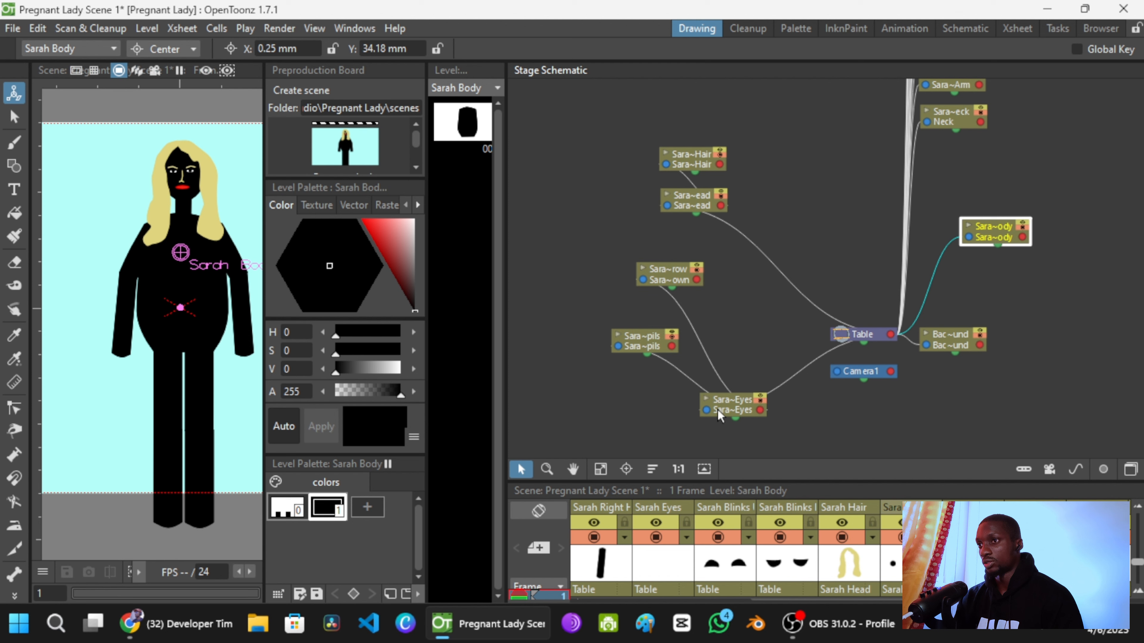
{"action": "left_click_drag", "start_coordinate": [718, 410], "coordinate": [712, 220]}
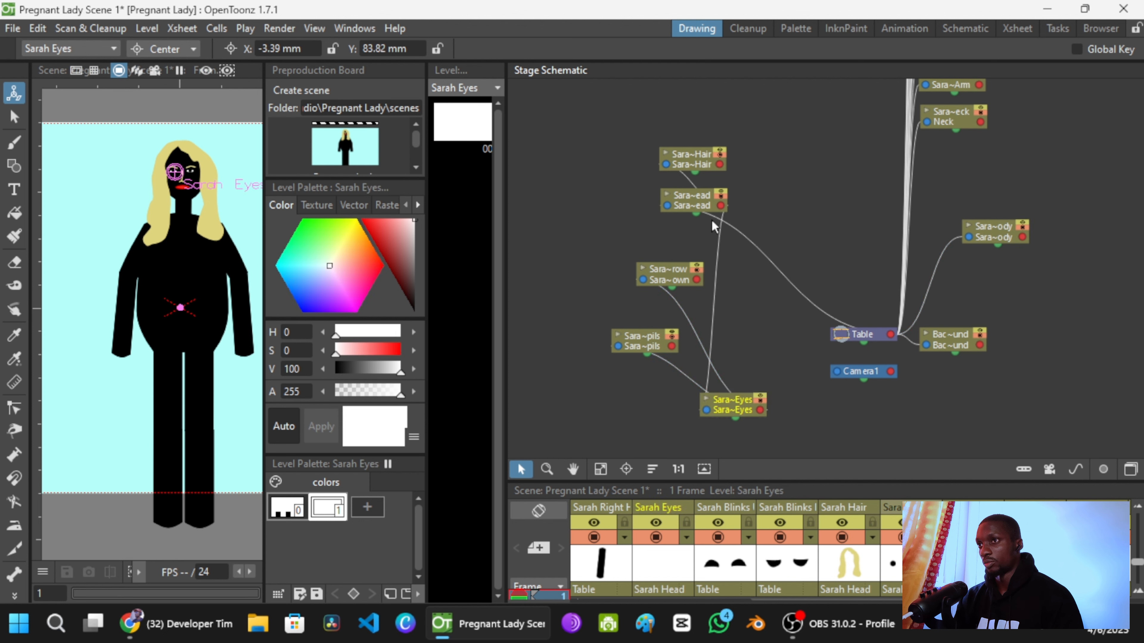
{"action": "left_click", "coordinate": [698, 203]}
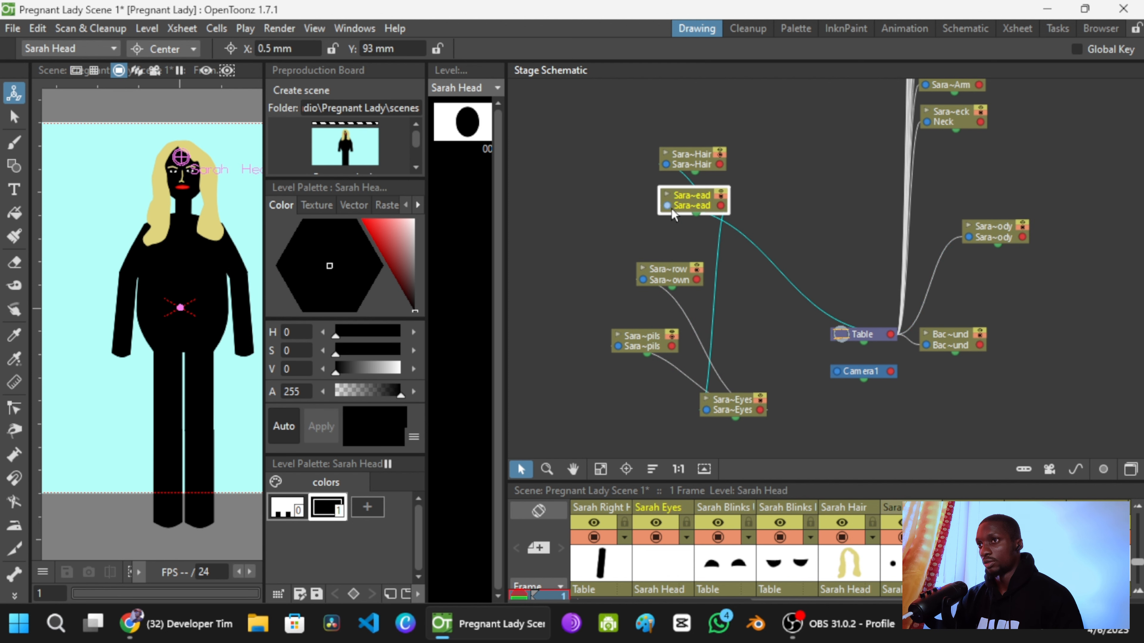
Step: Move the Sarah Neck node away from the arm nodes toward Sarah Body and try to link the Sarah Head node to it
{"action": "left_click_drag", "start_coordinate": [670, 207], "coordinate": [714, 208]}
{"action": "left_click_drag", "start_coordinate": [873, 224], "coordinate": [876, 278]}
{"action": "left_click_drag", "start_coordinate": [941, 191], "coordinate": [948, 242]}
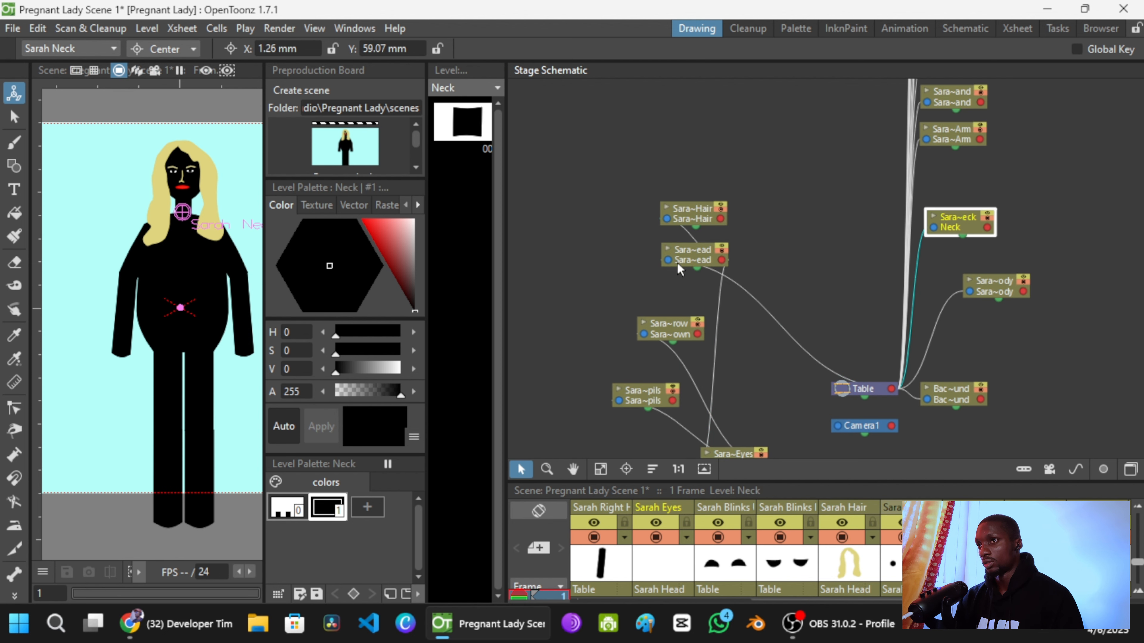
{"action": "left_click_drag", "start_coordinate": [677, 262], "coordinate": [712, 280]}
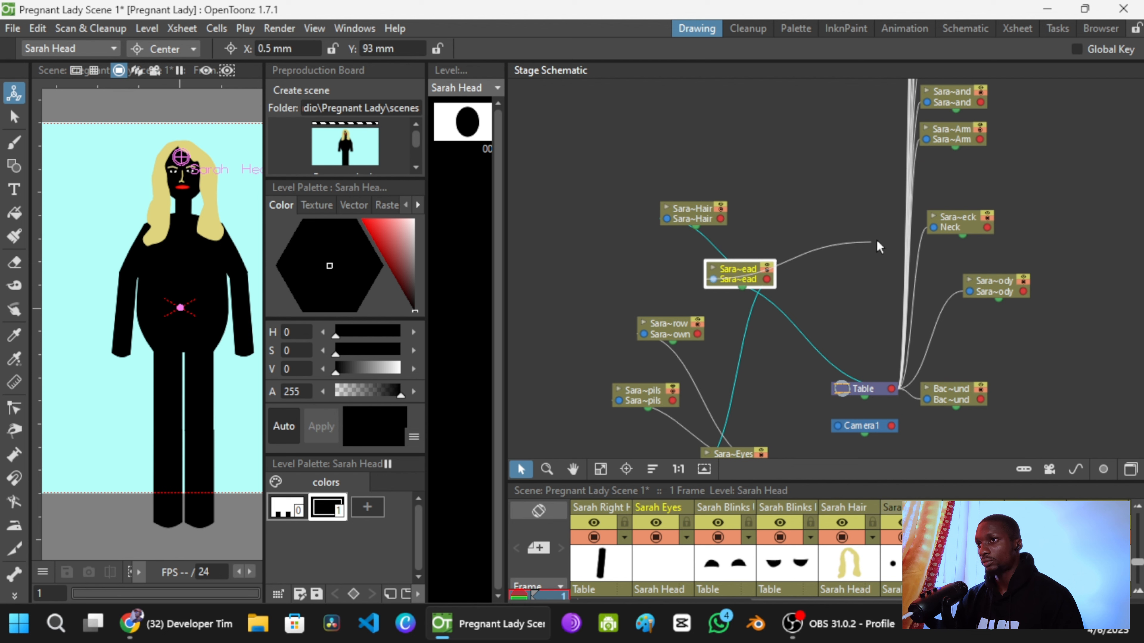
Step: Move the Sarah Hair node well above the eye nodes and place the Sarah Head node directly beneath it
{"action": "scroll", "coordinate": [808, 282], "scroll_direction": "down", "scroll_amount": 1}
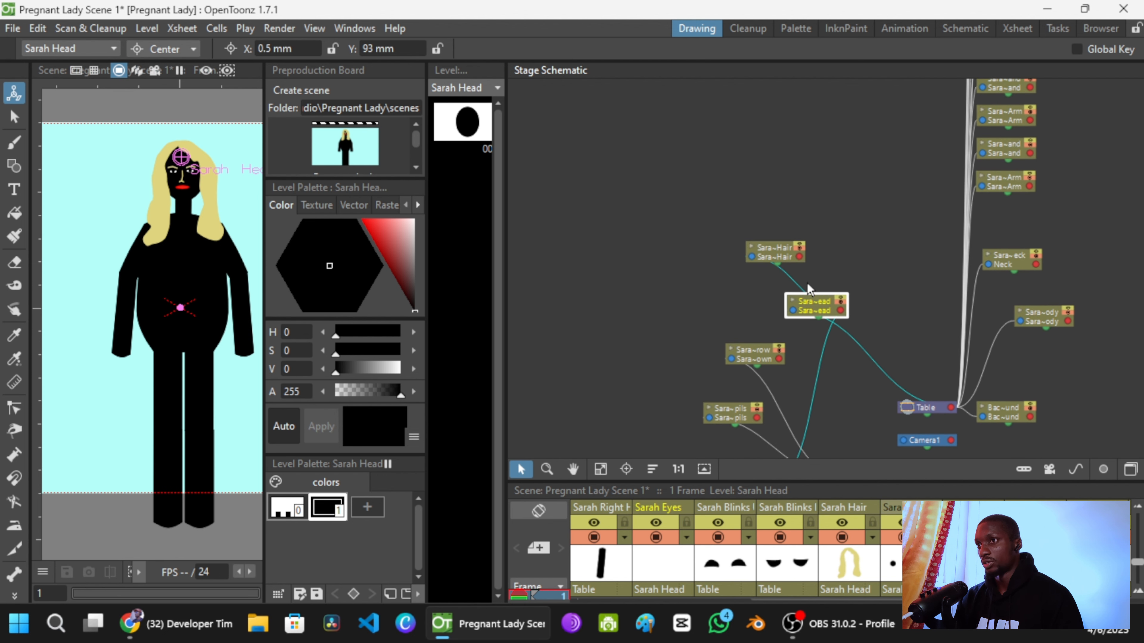
{"action": "scroll", "coordinate": [807, 282], "scroll_direction": "up", "scroll_amount": 2}
{"action": "left_click_drag", "start_coordinate": [763, 246], "coordinate": [758, 91]}
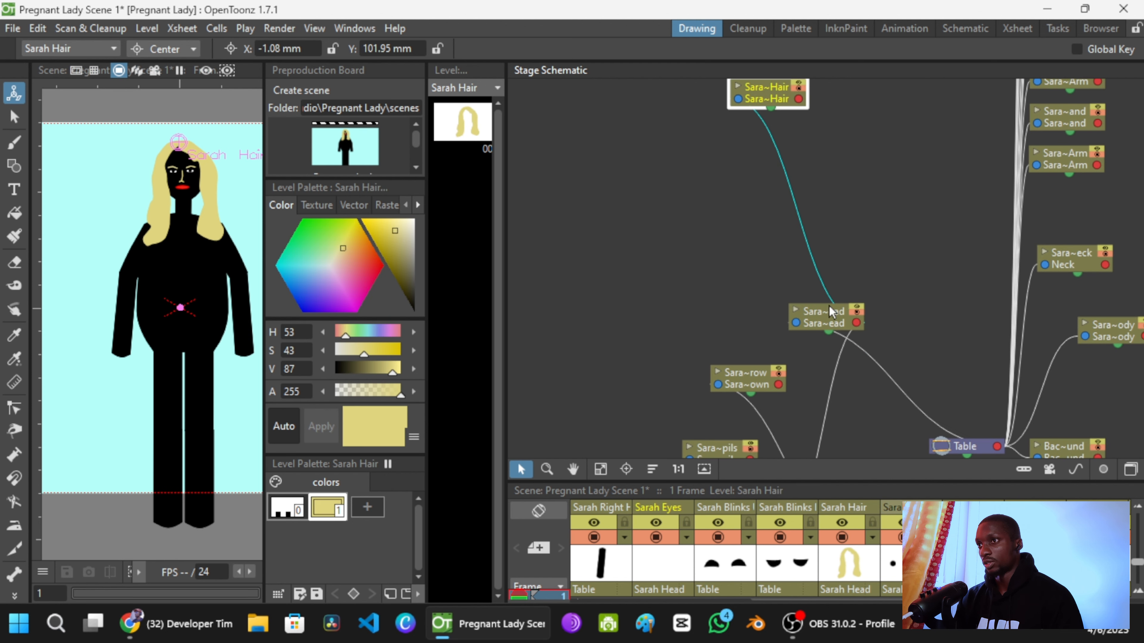
{"action": "left_click_drag", "start_coordinate": [825, 309], "coordinate": [769, 132]}
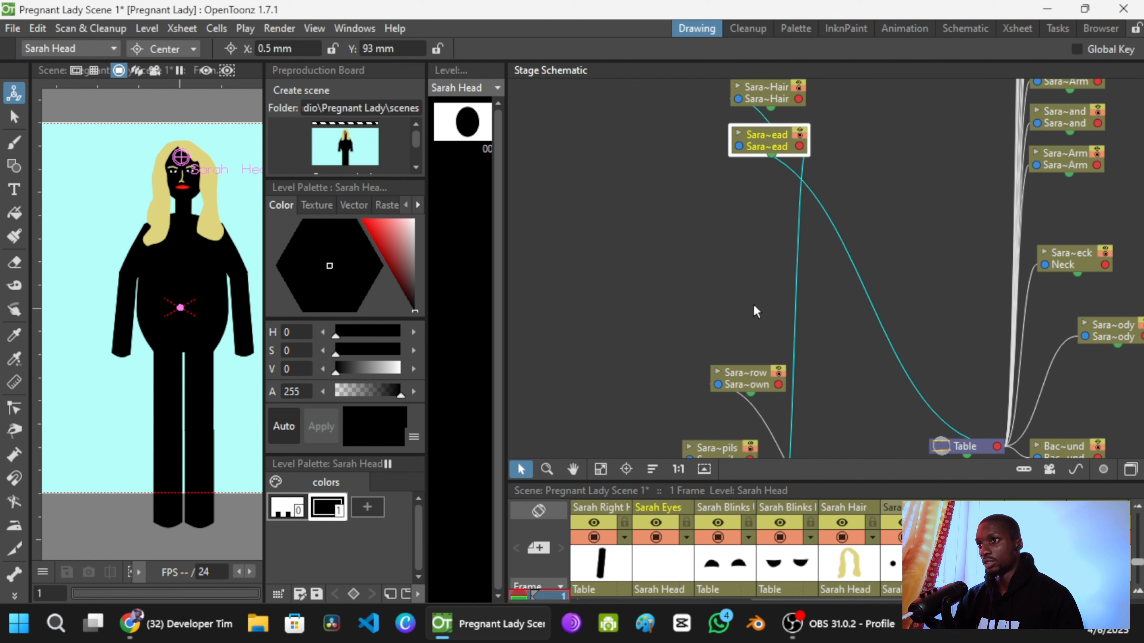
Step: Place the Sarah Eyes node beneath Sarah Head, with Sarah Eye Brow and Sarah Pupils stacked to its left
{"action": "left_click_drag", "start_coordinate": [777, 442], "coordinate": [744, 337]}
{"action": "left_click_drag", "start_coordinate": [787, 418], "coordinate": [787, 206]}
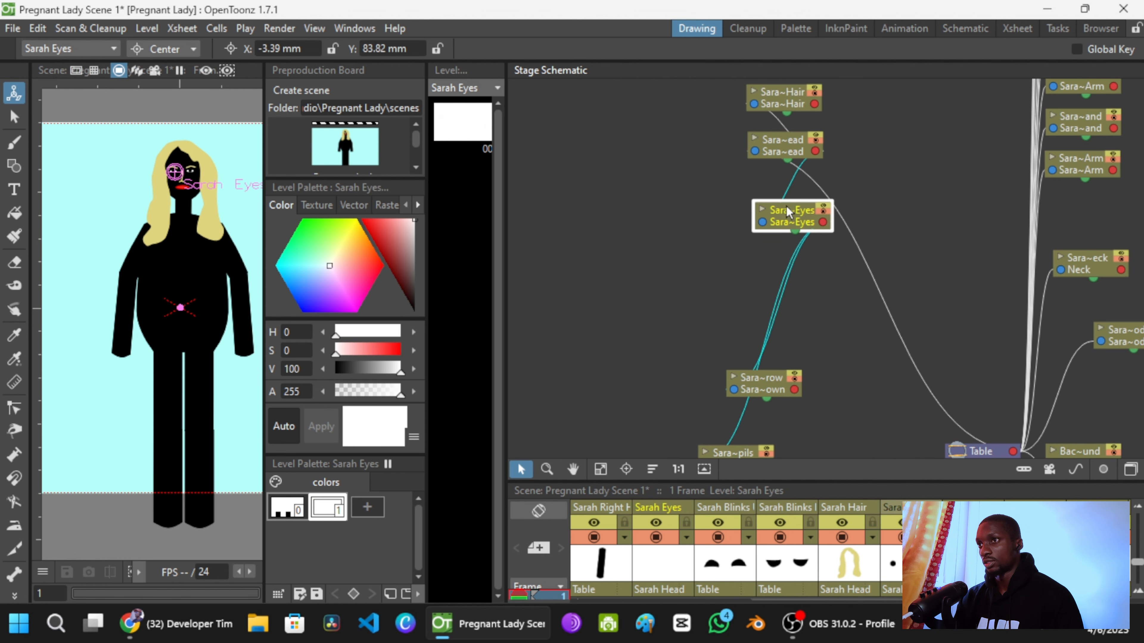
{"action": "left_click", "coordinate": [783, 375]}
{"action": "left_click_drag", "start_coordinate": [765, 378], "coordinate": [701, 187]}
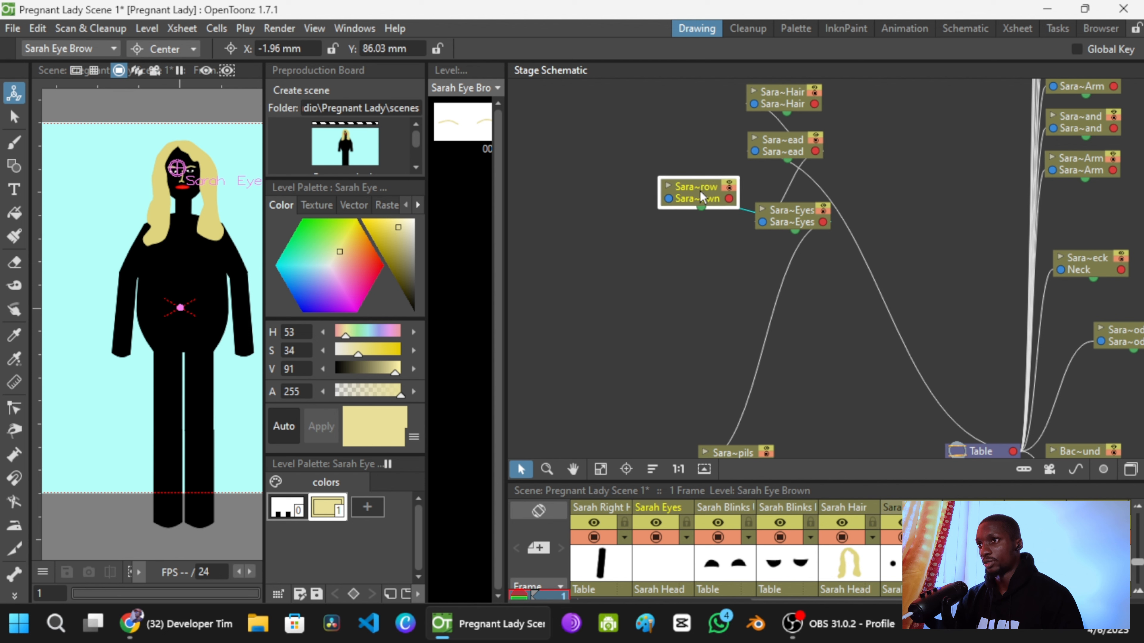
{"action": "left_click_drag", "start_coordinate": [749, 455], "coordinate": [711, 265]}
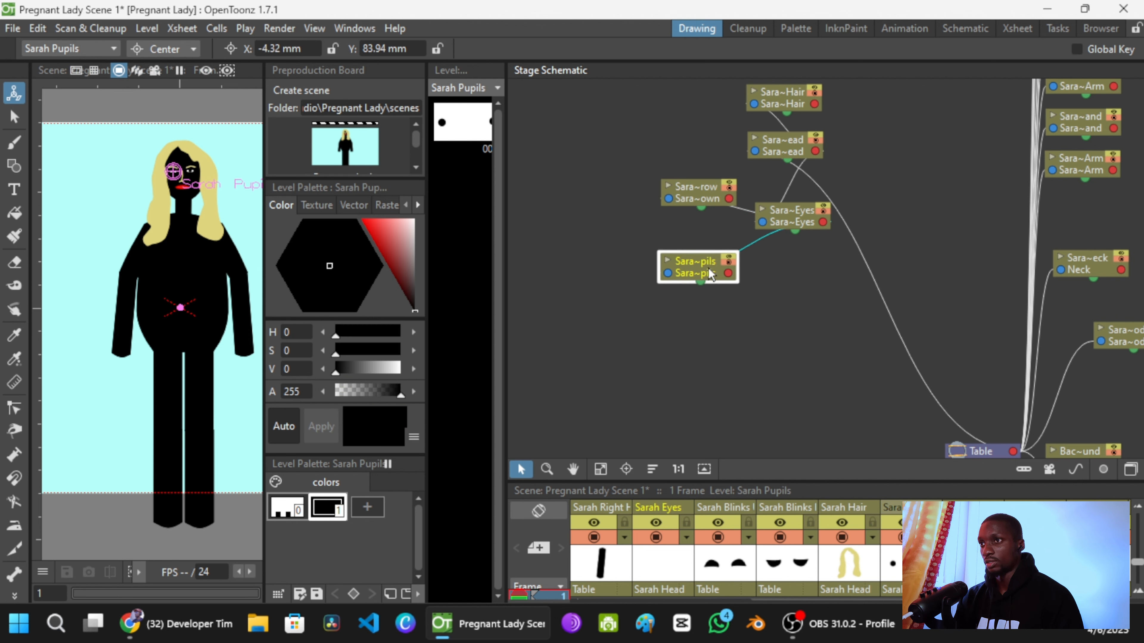
{"action": "left_click_drag", "start_coordinate": [808, 269], "coordinate": [757, 306]}
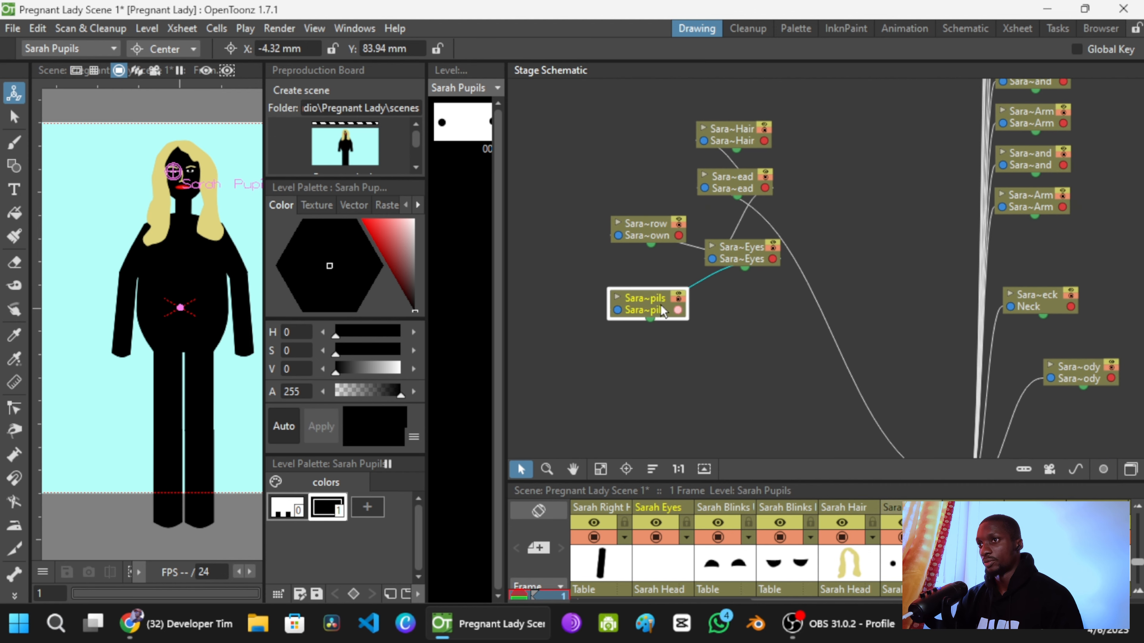
Step: Nudge the Sarah Pupils node up slightly, closer beneath Sarah Eye Brow and beside Sarah Eyes
{"action": "left_click_drag", "start_coordinate": [660, 305], "coordinate": [665, 298]}
{"action": "left_click_drag", "start_coordinate": [834, 282], "coordinate": [752, 296]}
{"action": "scroll", "coordinate": [670, 258], "scroll_direction": "down", "scroll_amount": 2}
{"action": "left_click", "coordinate": [670, 257]}
{"action": "left_click_drag", "start_coordinate": [670, 258], "coordinate": [663, 216]}
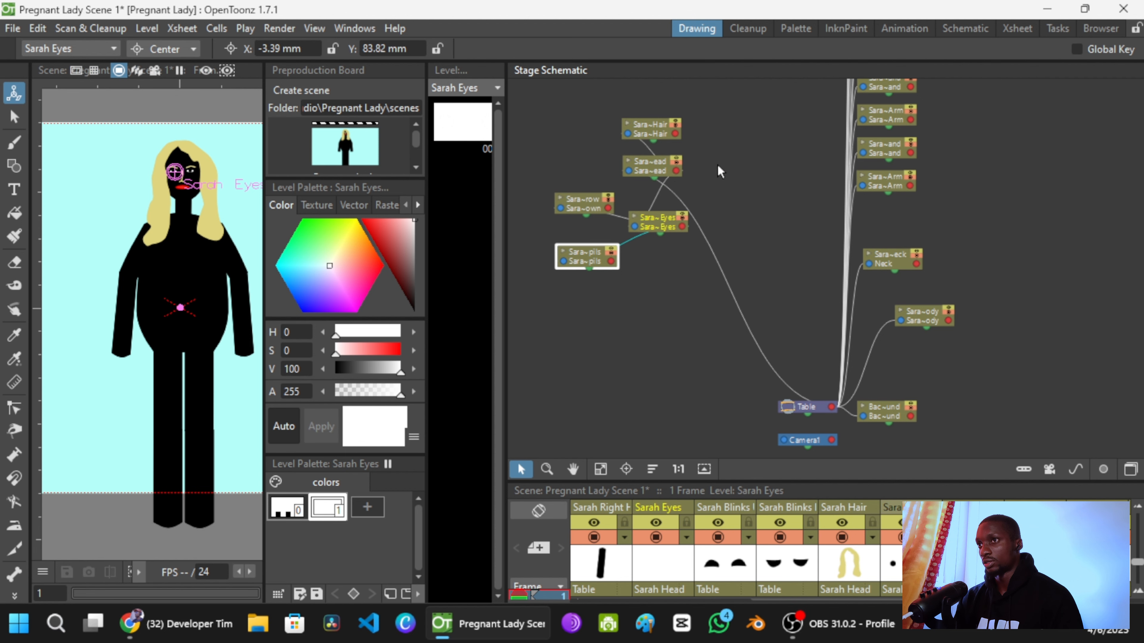
Step: Link Sarah Head to Sarah Neck and Sarah Neck to Sarah Body, placing the neck node between head and body
{"action": "left_click_drag", "start_coordinate": [670, 174], "coordinate": [725, 176]}
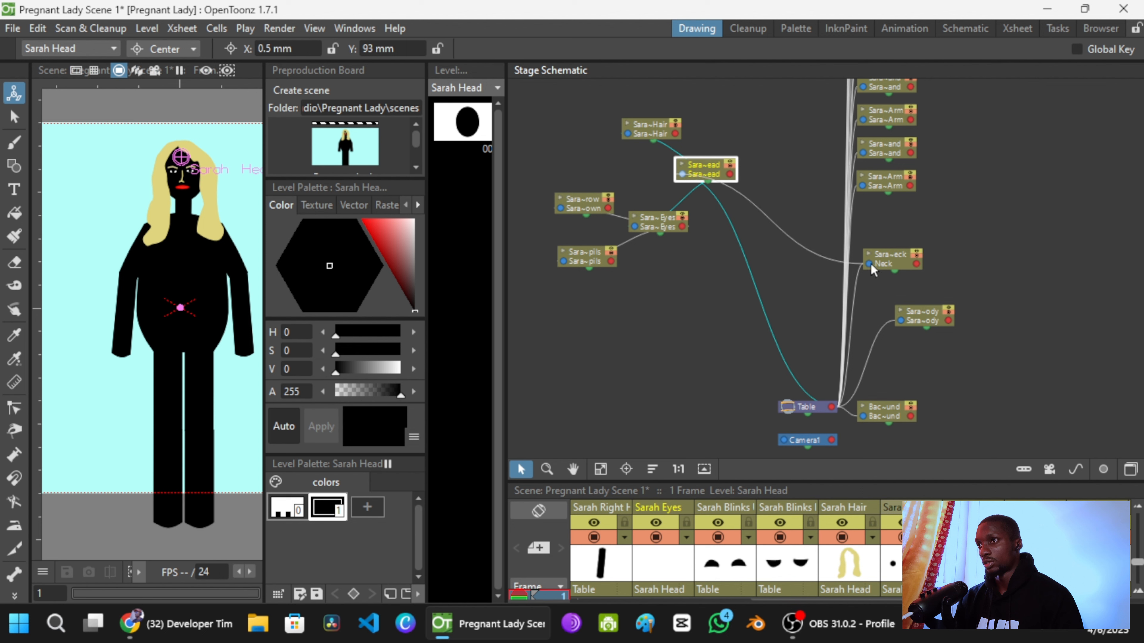
{"action": "left_click_drag", "start_coordinate": [861, 262], "coordinate": [752, 239]}
{"action": "left_click_drag", "start_coordinate": [685, 177], "coordinate": [911, 304]}
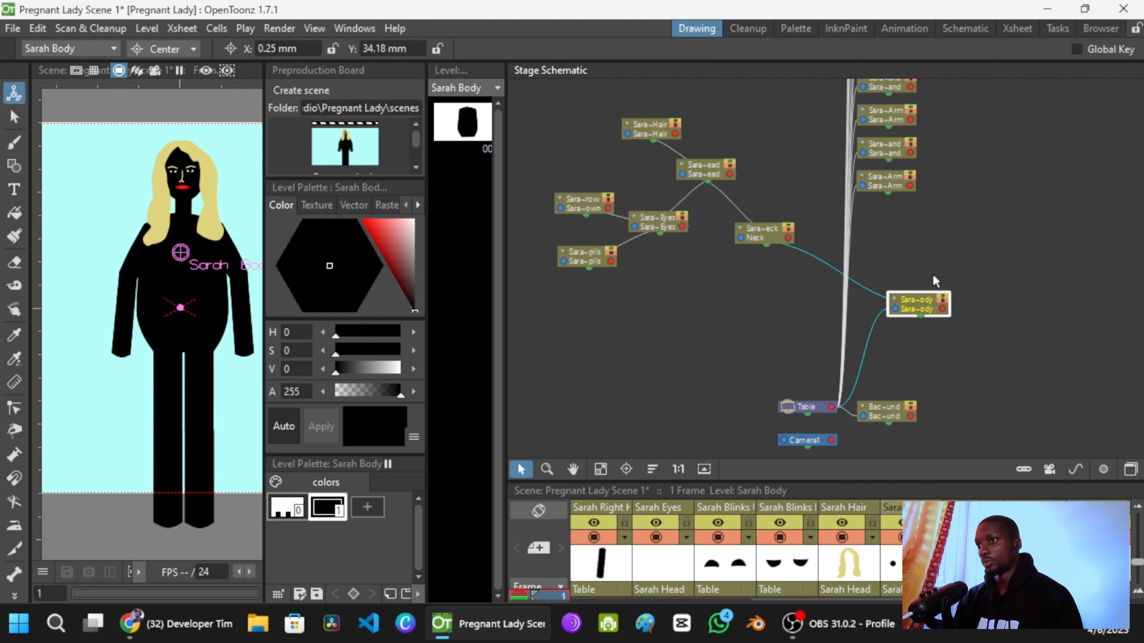
Step: Pull the Sarah Right Arm, Right Hand, Left Arm and Left Hand nodes out of the column, spacing them above Sarah Body
{"action": "left_click_drag", "start_coordinate": [932, 273], "coordinate": [927, 314]}
{"action": "scroll", "coordinate": [927, 315], "scroll_direction": "up", "scroll_amount": 1}
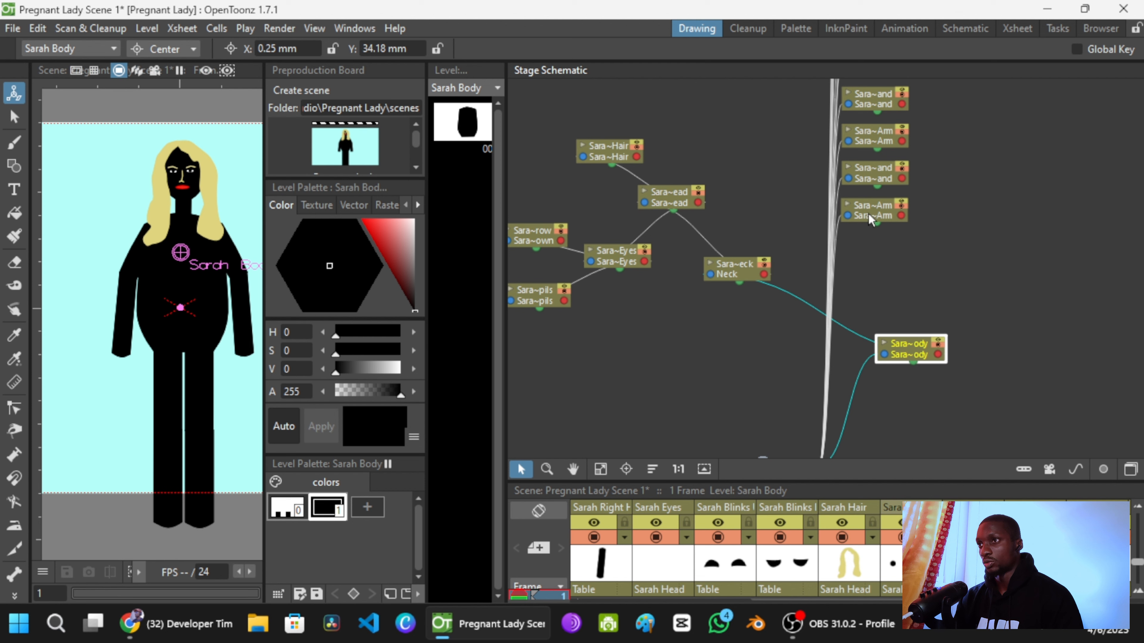
{"action": "left_click_drag", "start_coordinate": [870, 217], "coordinate": [909, 252]}
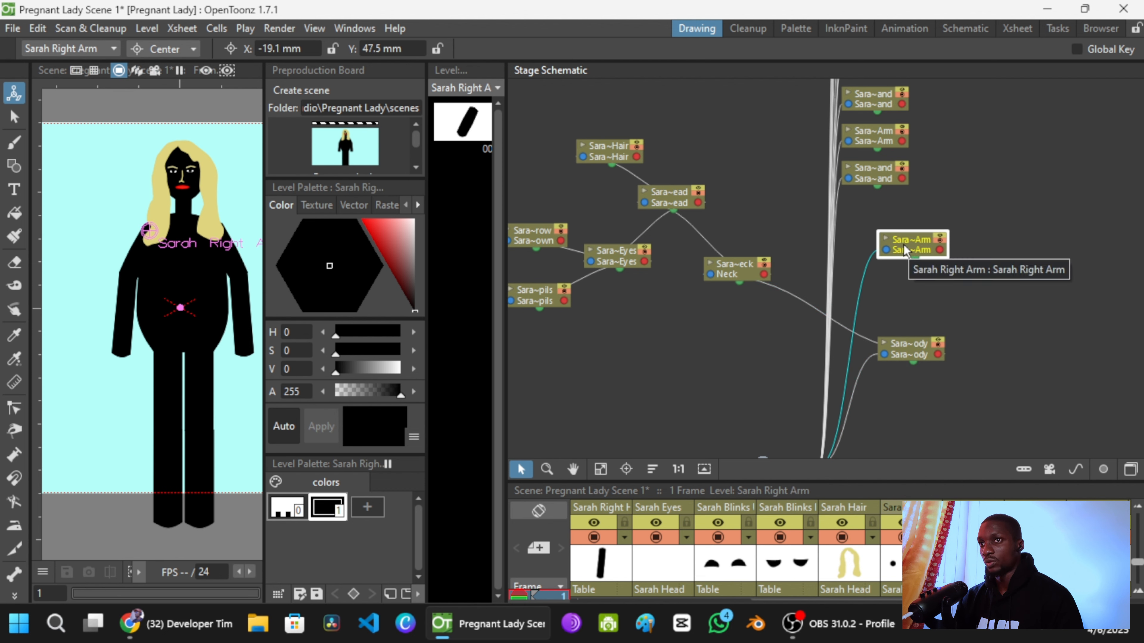
{"action": "left_click", "coordinate": [875, 180]}
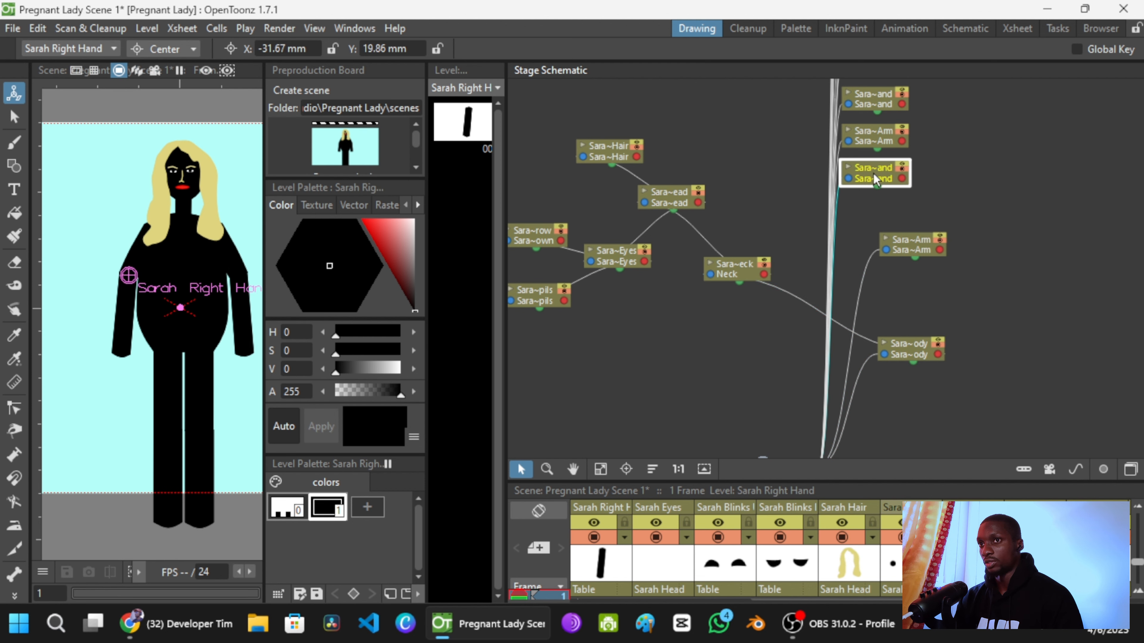
{"action": "left_click_drag", "start_coordinate": [875, 179], "coordinate": [911, 193]}
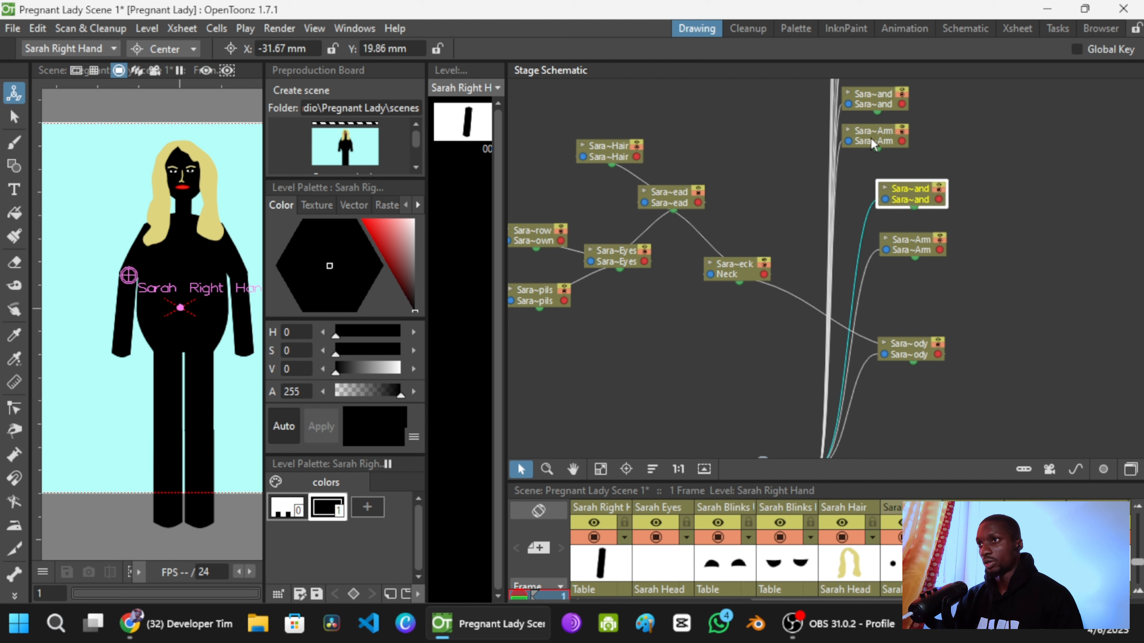
{"action": "left_click_drag", "start_coordinate": [879, 146], "coordinate": [906, 205]}
{"action": "left_click", "coordinate": [889, 196]}
{"action": "left_click", "coordinate": [884, 154]}
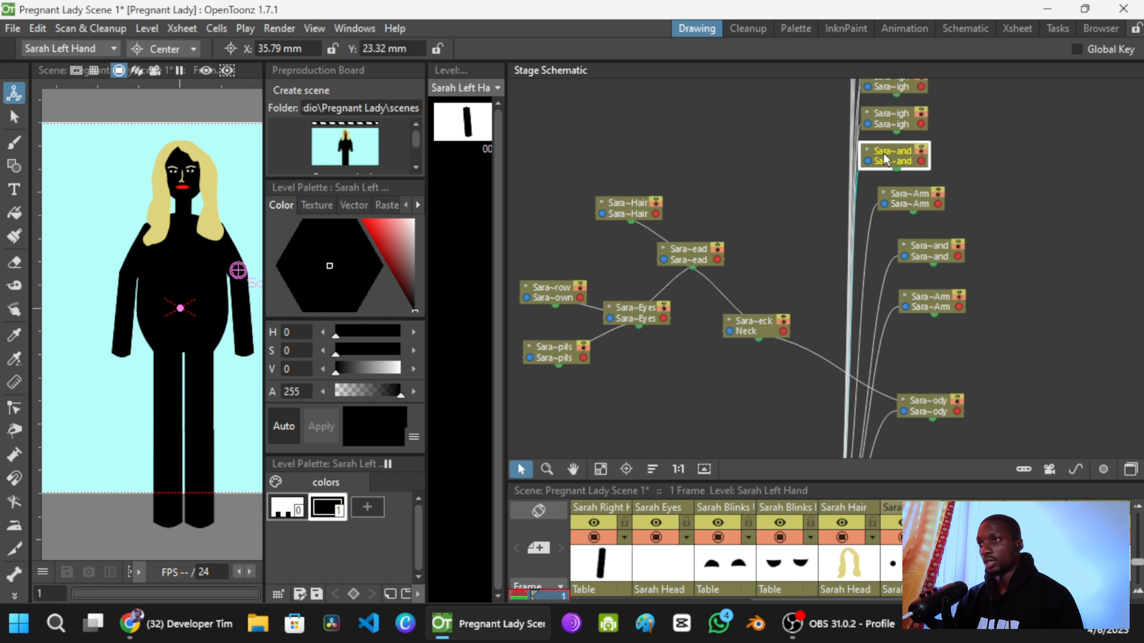
{"action": "left_click_drag", "start_coordinate": [883, 158], "coordinate": [904, 162]}
Step: Link Sarah Left Hand to Sarah Left Arm and Sarah Right Hand to Sarah Right Arm, moving the right arm beside Sarah Body
{"action": "left_click_drag", "start_coordinate": [927, 220], "coordinate": [883, 217]}
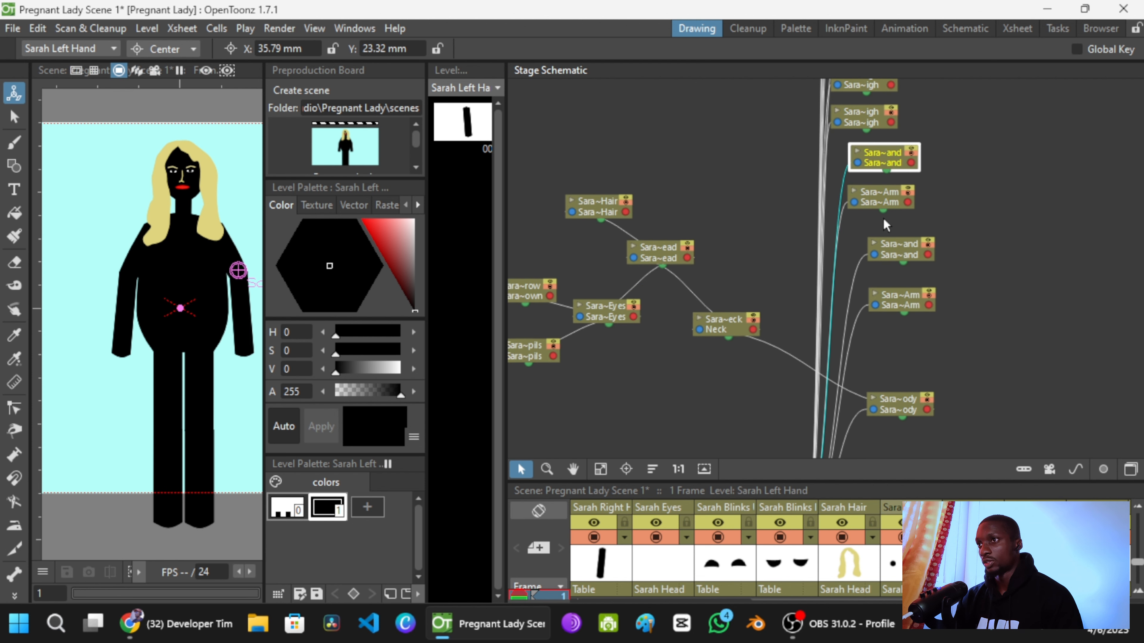
{"action": "left_click_drag", "start_coordinate": [845, 163], "coordinate": [886, 206]}
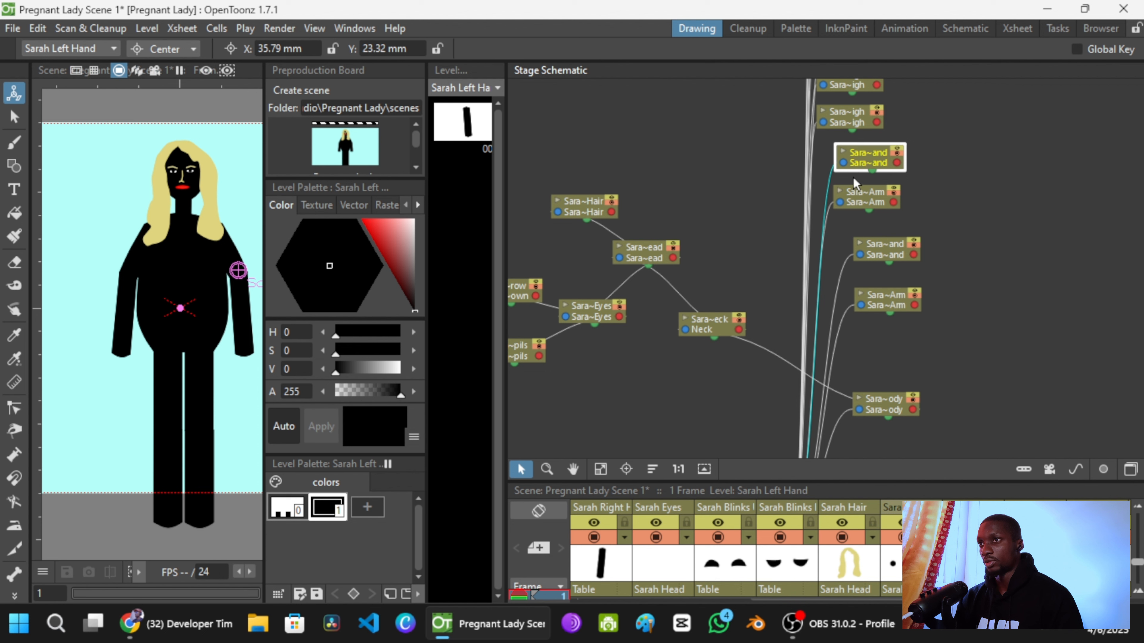
{"action": "left_click", "coordinate": [862, 254]}
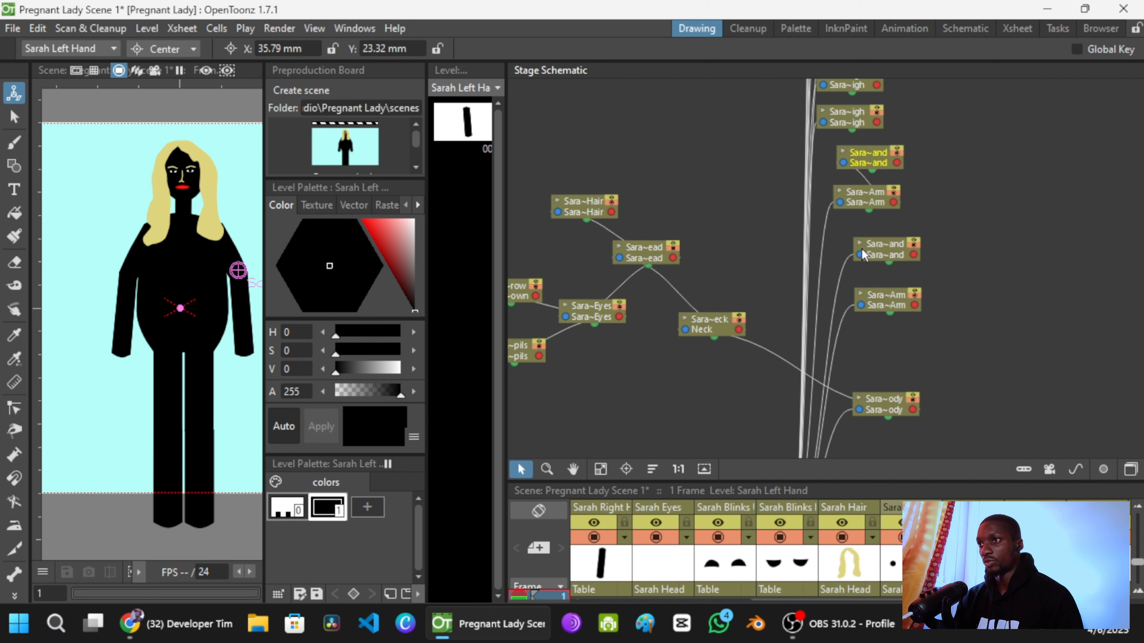
{"action": "left_click", "coordinate": [870, 197]}
{"action": "left_click", "coordinate": [888, 298]}
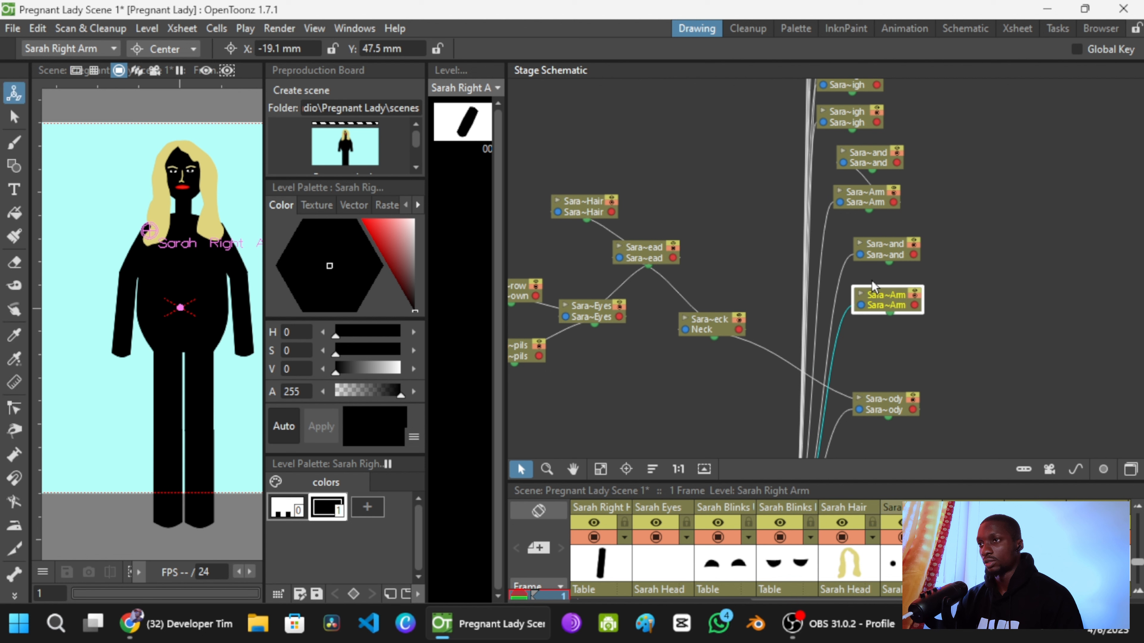
{"action": "left_click_drag", "start_coordinate": [861, 258], "coordinate": [963, 361]}
{"action": "left_click", "coordinate": [872, 216]}
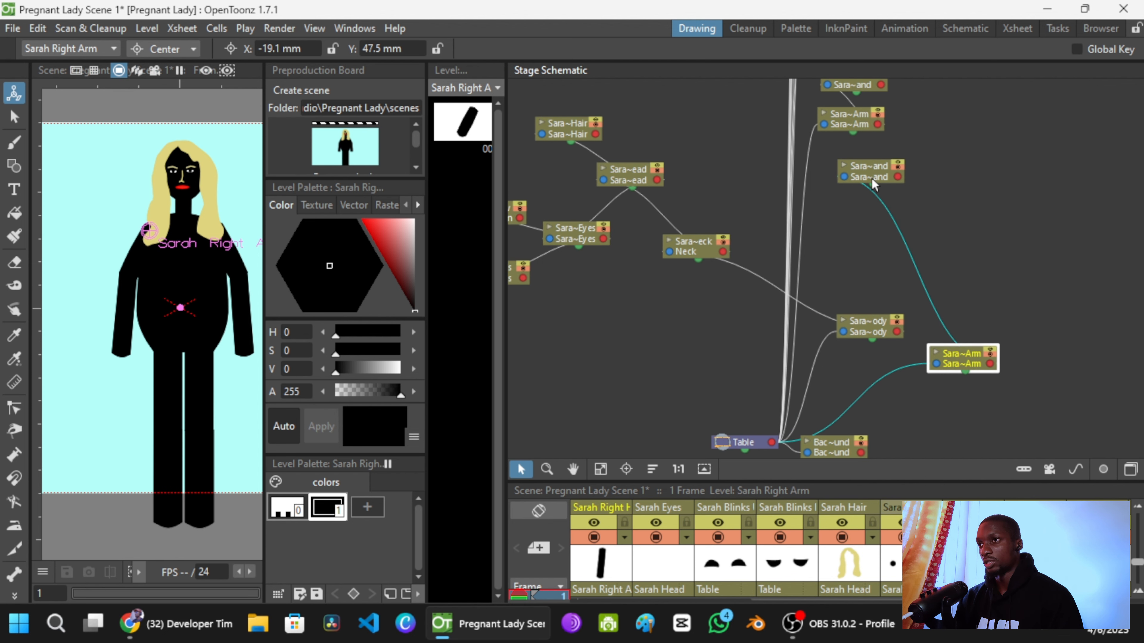
Step: Arrange the arm nodes in two rows beside Sarah Body, with each hand node directly after its arm
{"action": "left_click_drag", "start_coordinate": [849, 121], "coordinate": [956, 303]}
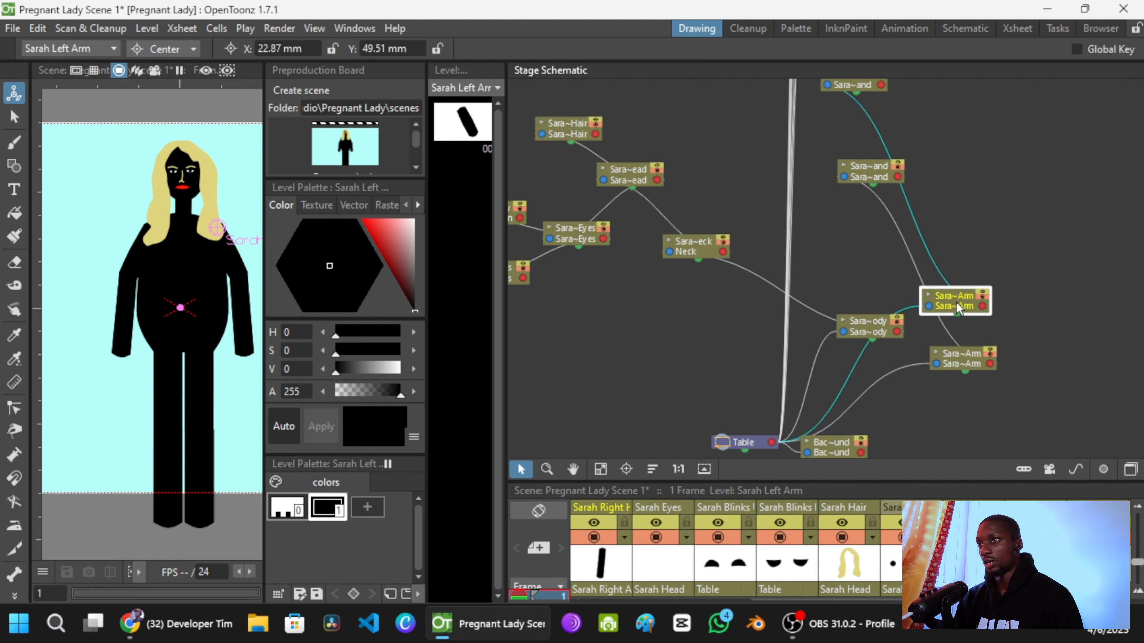
{"action": "left_click_drag", "start_coordinate": [865, 176], "coordinate": [1052, 373]}
{"action": "left_click_drag", "start_coordinate": [849, 88], "coordinate": [1046, 306]}
{"action": "left_click_drag", "start_coordinate": [998, 258], "coordinate": [942, 215]}
Step: Link the Sarah Left Arm and Sarah Right Arm nodes to Sarah Body as their parent and save the scene
{"action": "left_click", "coordinate": [942, 227]}
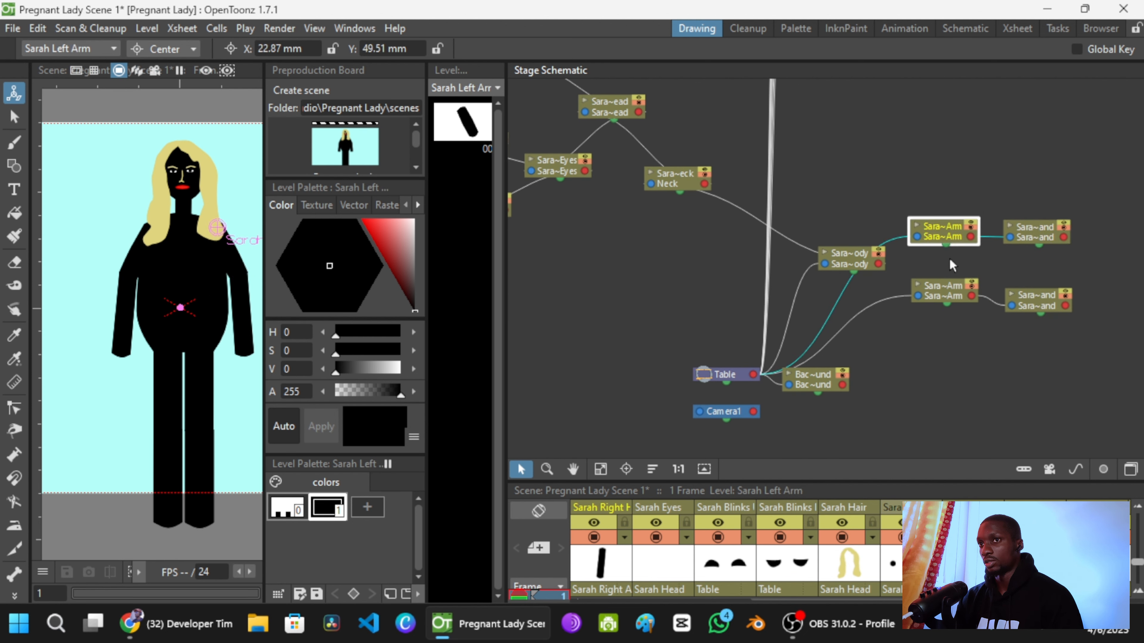
{"action": "left_click", "coordinate": [947, 285]}
{"action": "left_click_drag", "start_coordinate": [915, 300], "coordinate": [855, 269]}
{"action": "key", "text": "ctrl+s"}
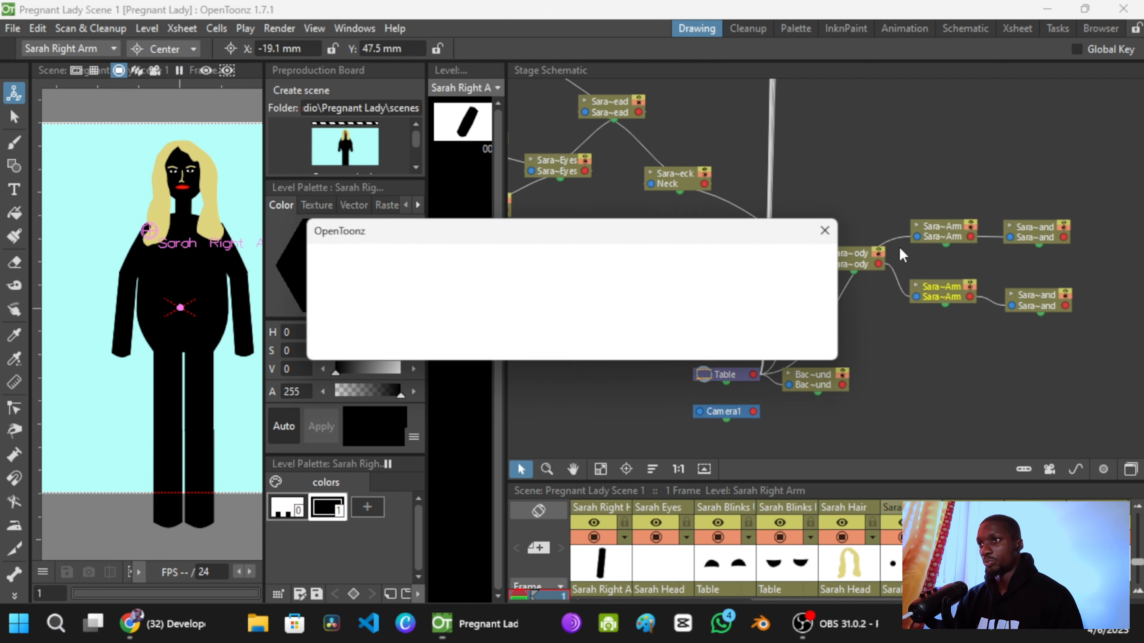
{"action": "left_click", "coordinate": [942, 228]}
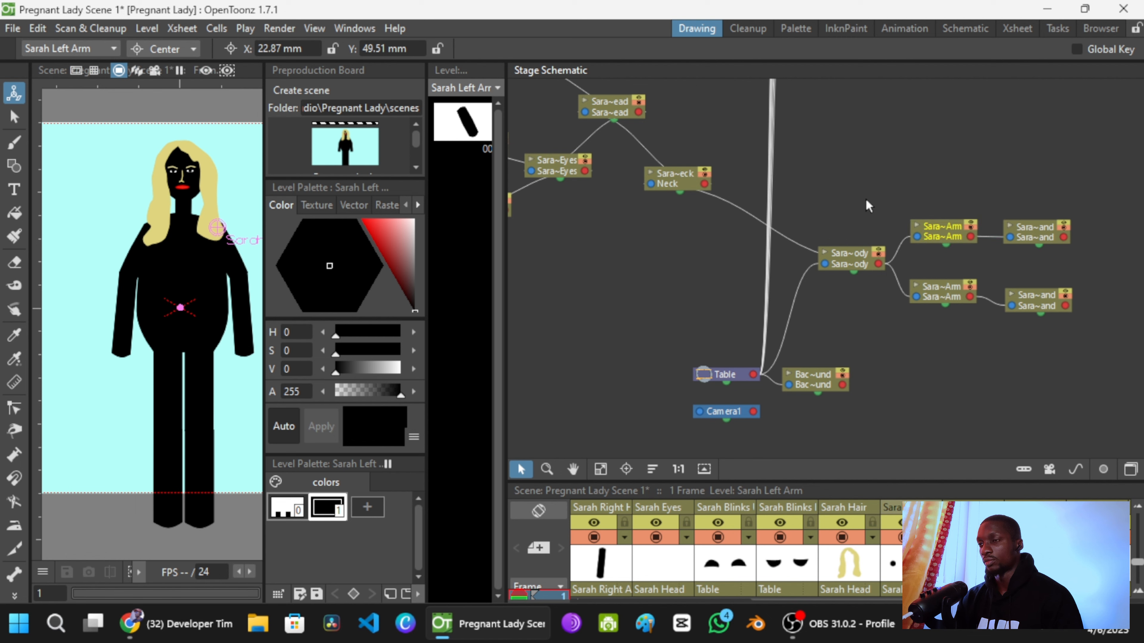
Step: Examine the thigh, leg and face nodes that remain in the unarranged column linked to the Table
{"action": "scroll", "coordinate": [863, 199], "scroll_direction": "down", "scroll_amount": 1}
{"action": "left_click_drag", "start_coordinate": [863, 200], "coordinate": [885, 294]}
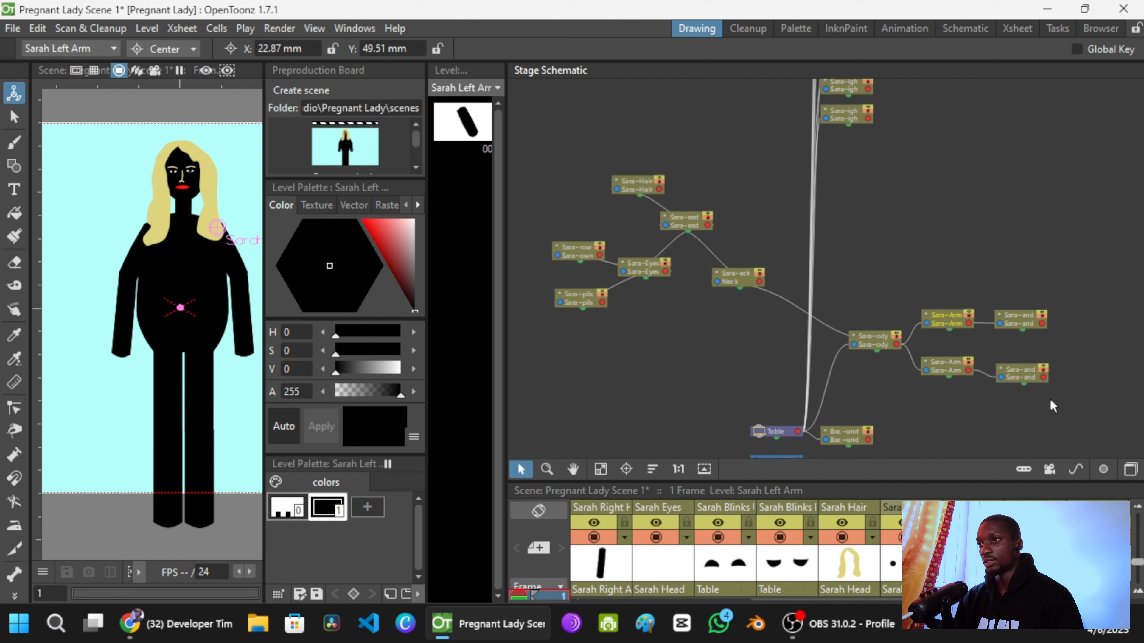
{"action": "left_click_drag", "start_coordinate": [930, 215], "coordinate": [856, 327]}
{"action": "scroll", "coordinate": [946, 296], "scroll_direction": "down", "scroll_amount": 2}
{"action": "scroll", "coordinate": [851, 252], "scroll_direction": "up", "scroll_amount": 3}
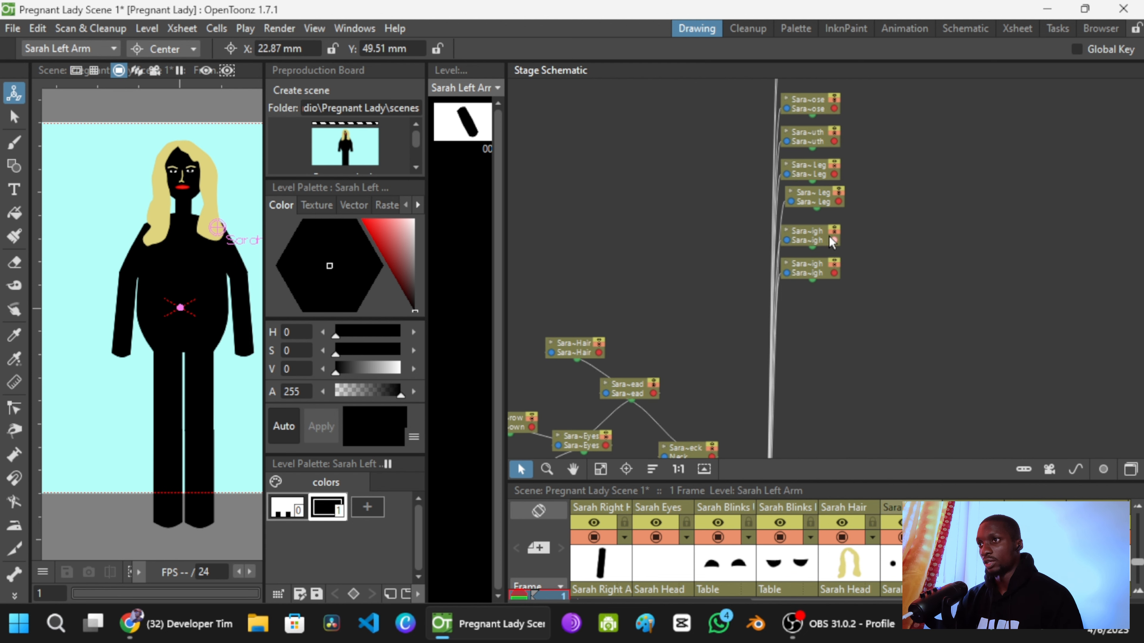
{"action": "left_click", "coordinate": [807, 238]}
{"action": "left_click_drag", "start_coordinate": [866, 246], "coordinate": [939, 424]}
{"action": "scroll", "coordinate": [918, 345], "scroll_direction": "up", "scroll_amount": 1}
Step: Move the Sarah Blinks Up and Sarah Blinks Down nodes out of the column to the space above Sarah Hair
{"action": "left_click", "coordinate": [858, 203]}
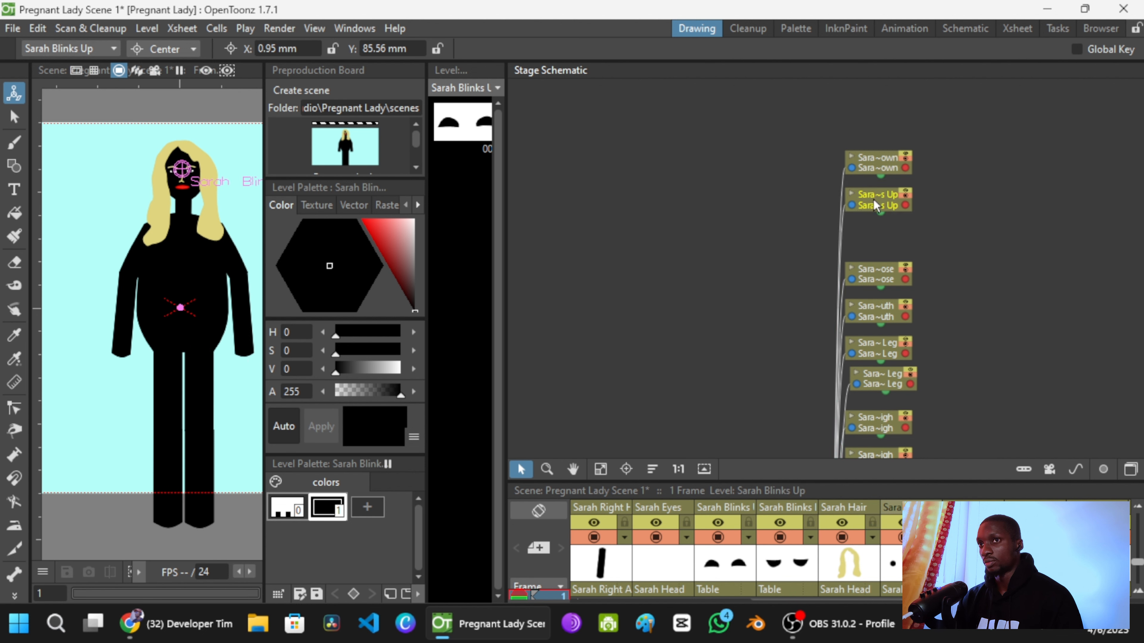
{"action": "left_click", "coordinate": [873, 199]}
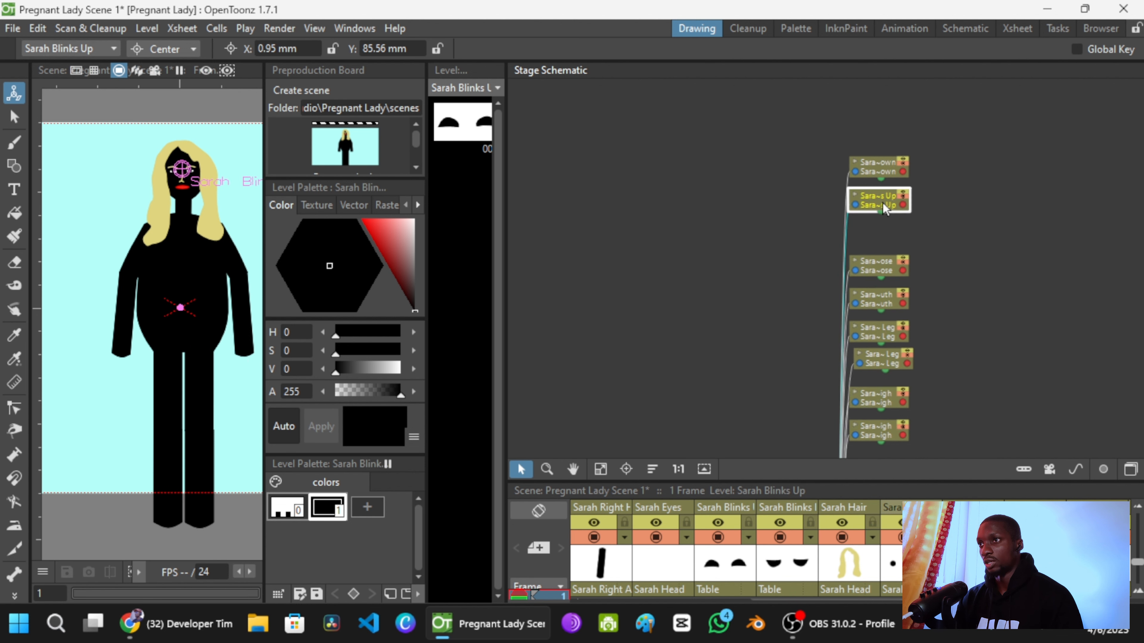
{"action": "scroll", "coordinate": [883, 202], "scroll_direction": "down", "scroll_amount": 2}
{"action": "left_click", "coordinate": [897, 164]}
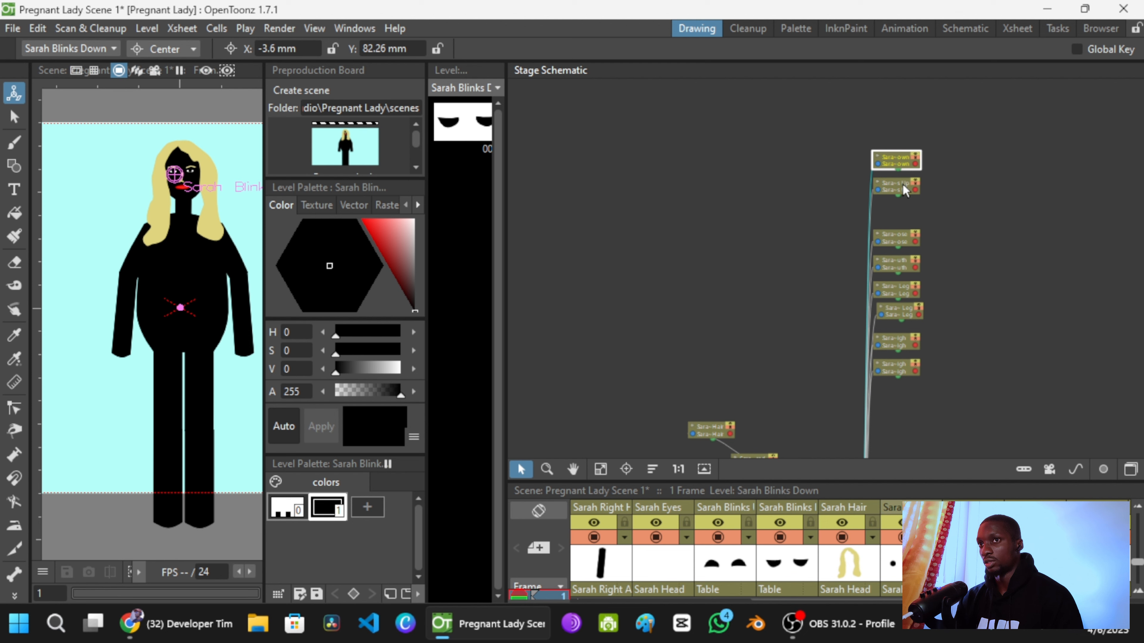
{"action": "left_click_drag", "start_coordinate": [903, 188], "coordinate": [751, 333]}
{"action": "mouse_move", "coordinate": [886, 163]}
{"action": "left_mouse_down"}
{"action": "mouse_move", "coordinate": [658, 313]}
{"action": "mouse_move", "coordinate": [890, 180]}
{"action": "mouse_move", "coordinate": [901, 146]}
{"action": "left_mouse_up"}
{"action": "left_click_drag", "start_coordinate": [932, 233], "coordinate": [809, 283]}
Step: Move the Sarah Nose and Sarah Mouth nodes toward the face nodes and shift the four leg and thigh nodes farther away from them
{"action": "left_click", "coordinate": [980, 148]}
{"action": "left_click", "coordinate": [981, 174]}
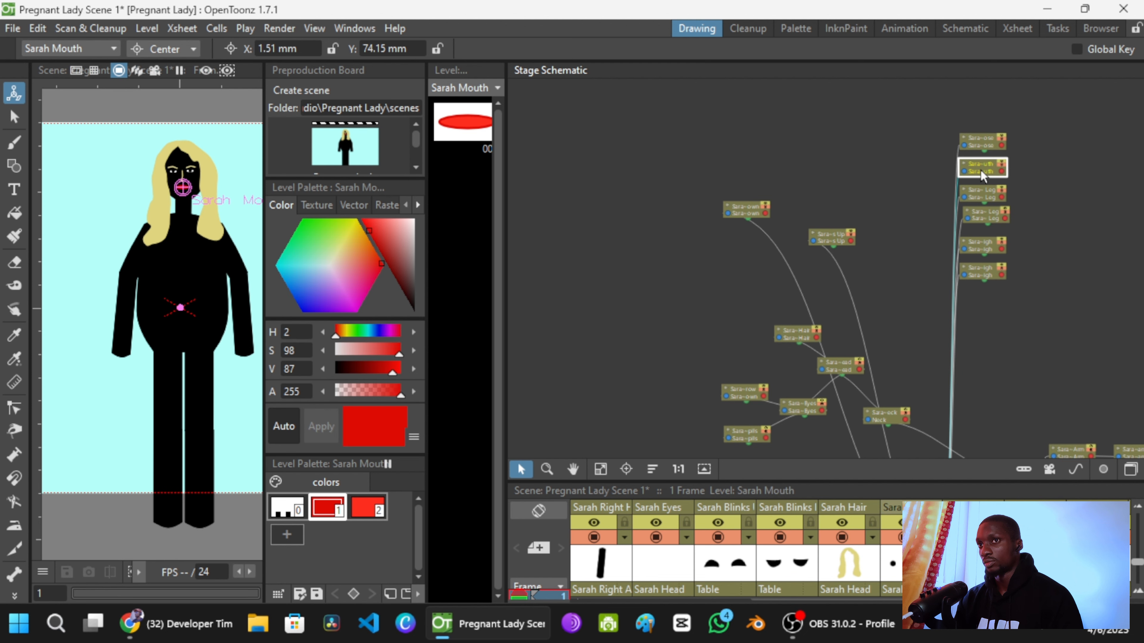
{"action": "scroll", "coordinate": [980, 170], "scroll_direction": "up", "scroll_amount": 4}
{"action": "left_click_drag", "start_coordinate": [977, 135], "coordinate": [847, 225]}
{"action": "left_click_drag", "start_coordinate": [982, 172], "coordinate": [864, 303]}
{"action": "left_click_drag", "start_coordinate": [913, 200], "coordinate": [1066, 342]}
{"action": "left_click_drag", "start_coordinate": [1027, 268], "coordinate": [1126, 361]}
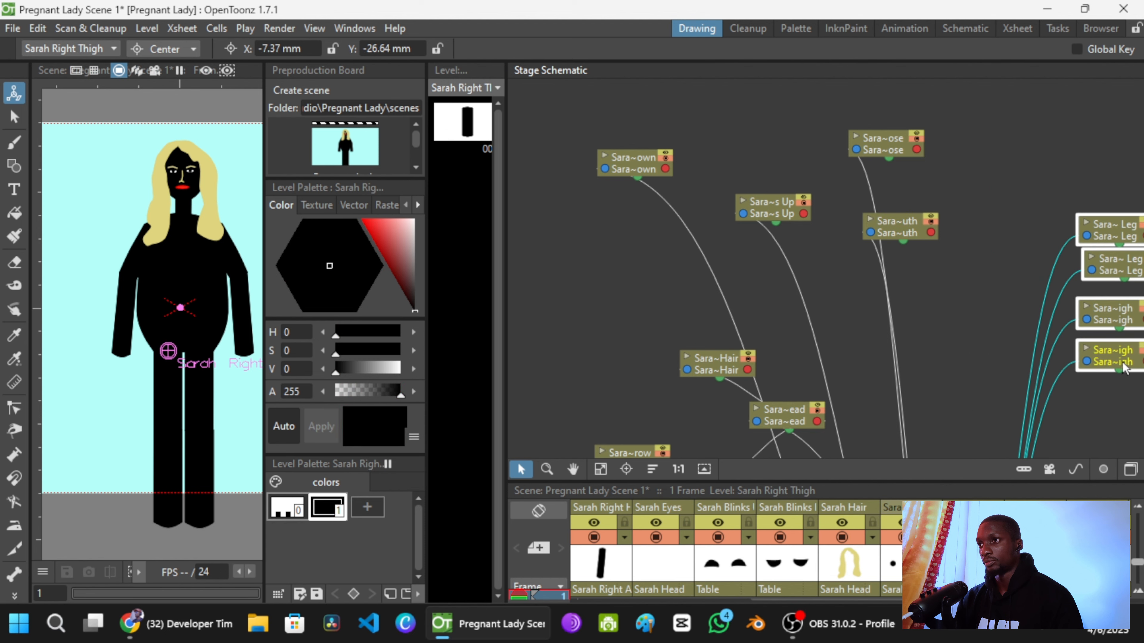
Step: Place the Sarah Mouth node beside Sarah Head and link it to the head as its parent
{"action": "left_click", "coordinate": [929, 321]}
{"action": "left_click_drag", "start_coordinate": [916, 274], "coordinate": [889, 211]}
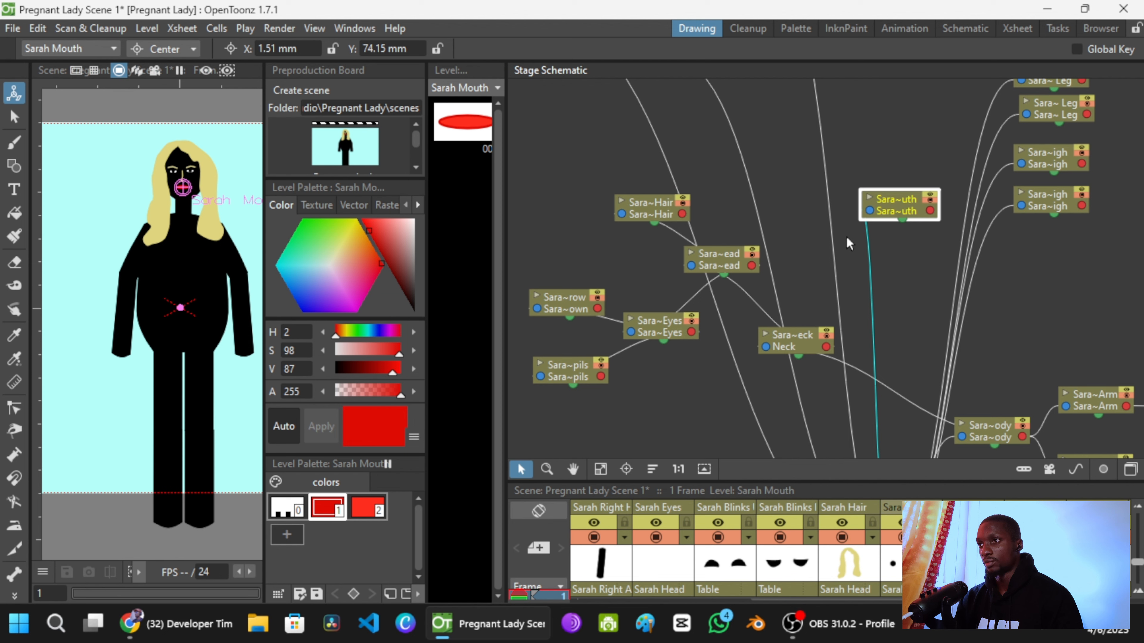
{"action": "left_click_drag", "start_coordinate": [869, 211], "coordinate": [863, 338]}
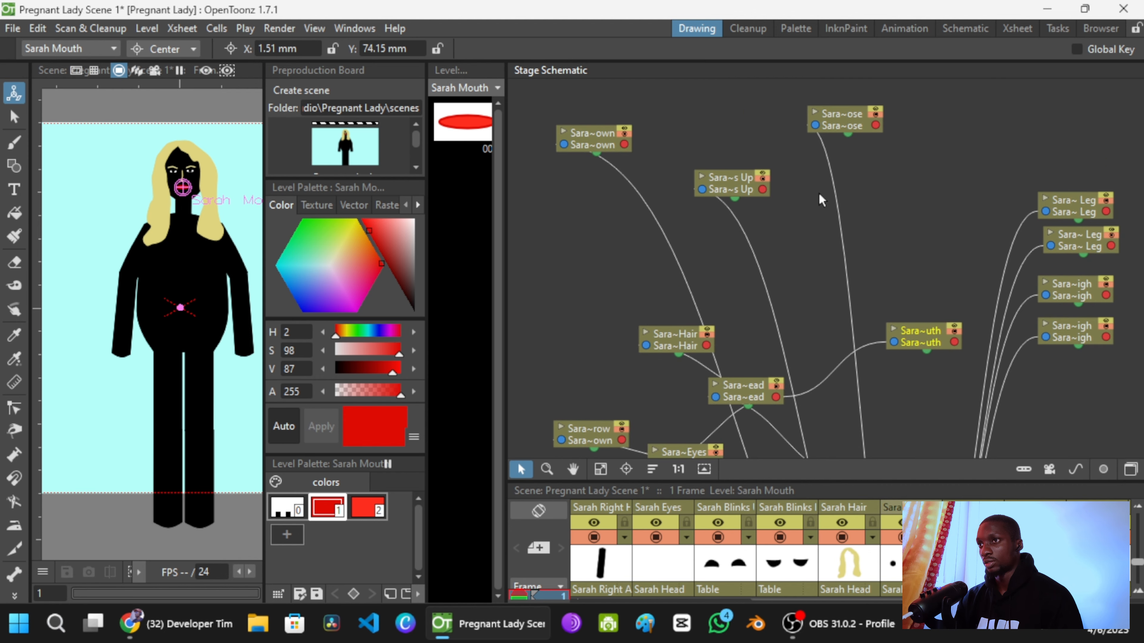
{"action": "left_click", "coordinate": [736, 179]}
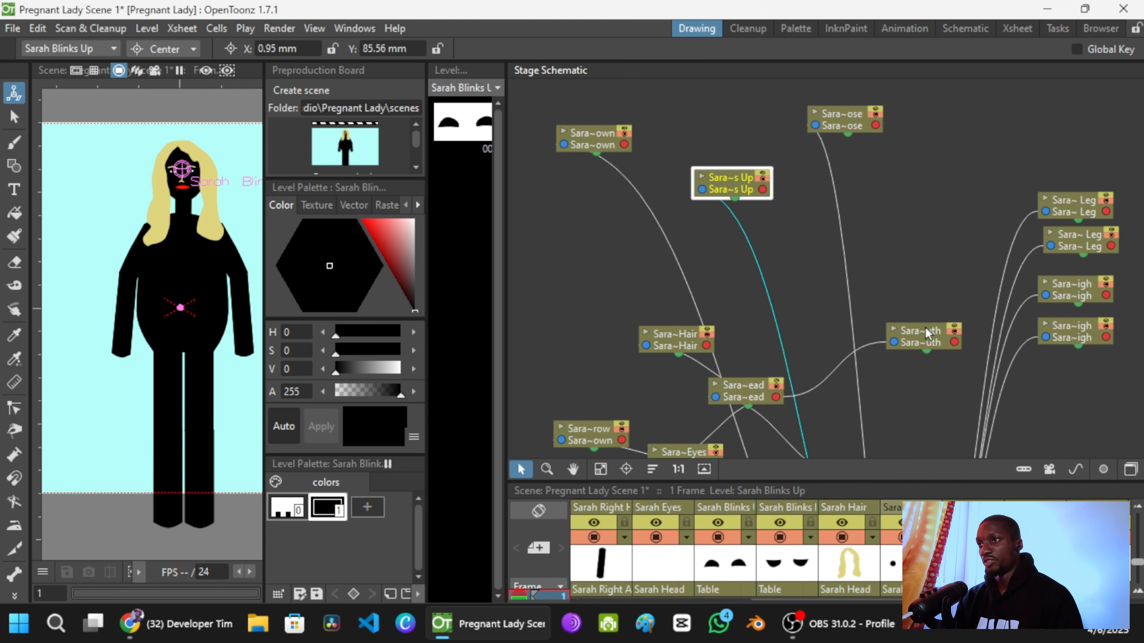
{"action": "left_click_drag", "start_coordinate": [919, 327], "coordinate": [907, 298]}
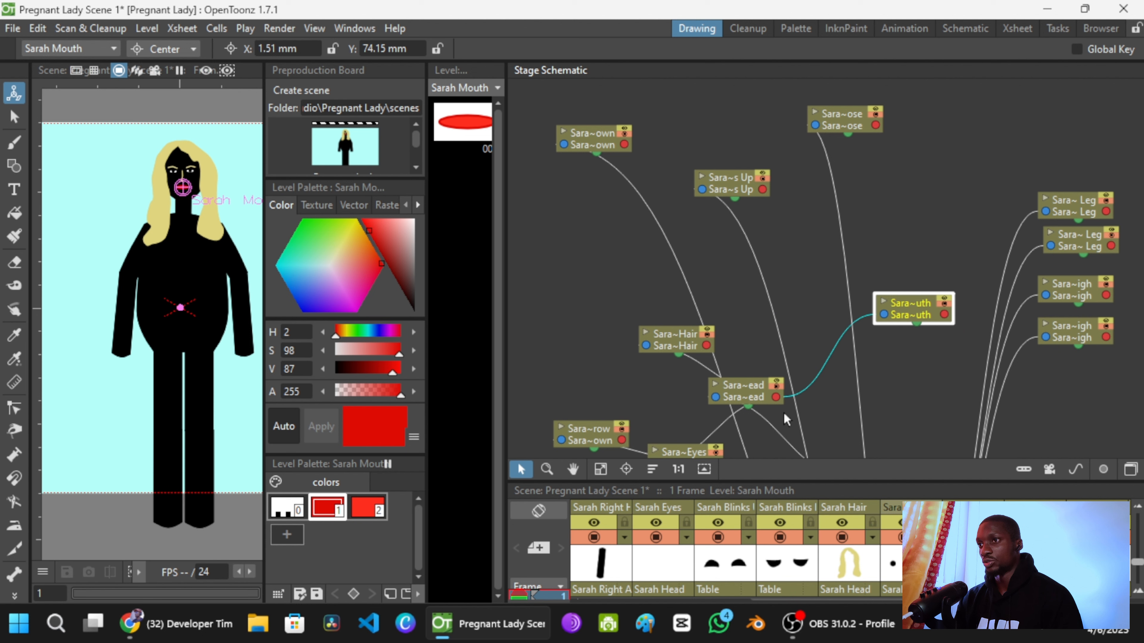
Step: Delete the link between Sarah Mouth and Sarah Head, and link the mouth node back to the head
{"action": "key", "text": "ctrl+z"}
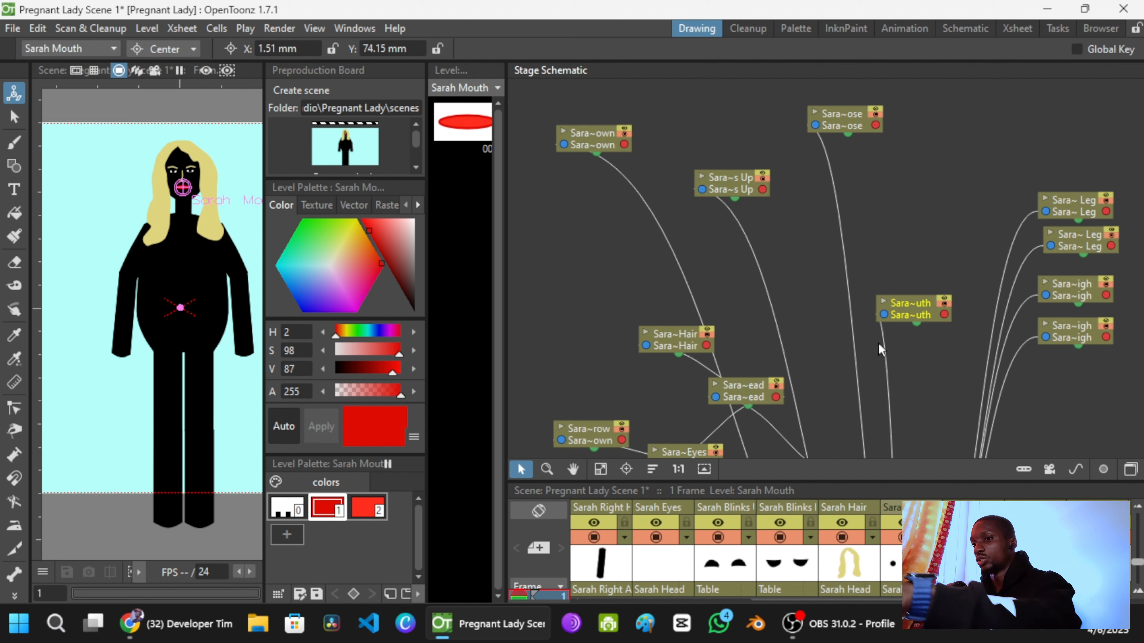
{"action": "key", "text": "ctrl+y"}
{"action": "left_click_drag", "start_coordinate": [830, 323], "coordinate": [867, 383]}
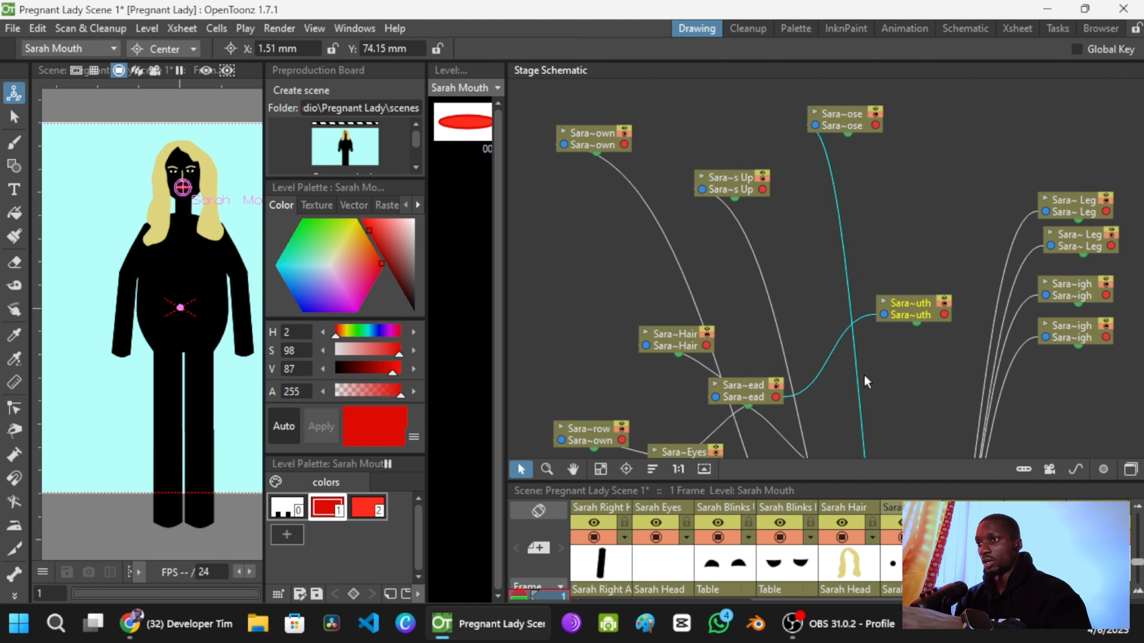
{"action": "left_click", "coordinate": [822, 352]}
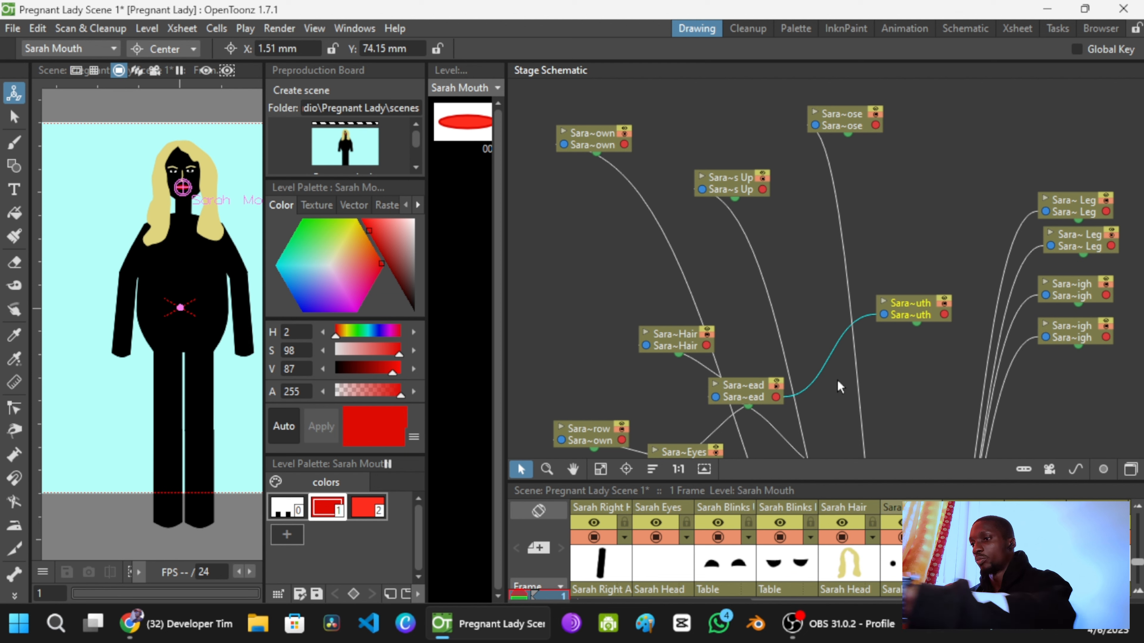
{"action": "key", "text": "Delete"}
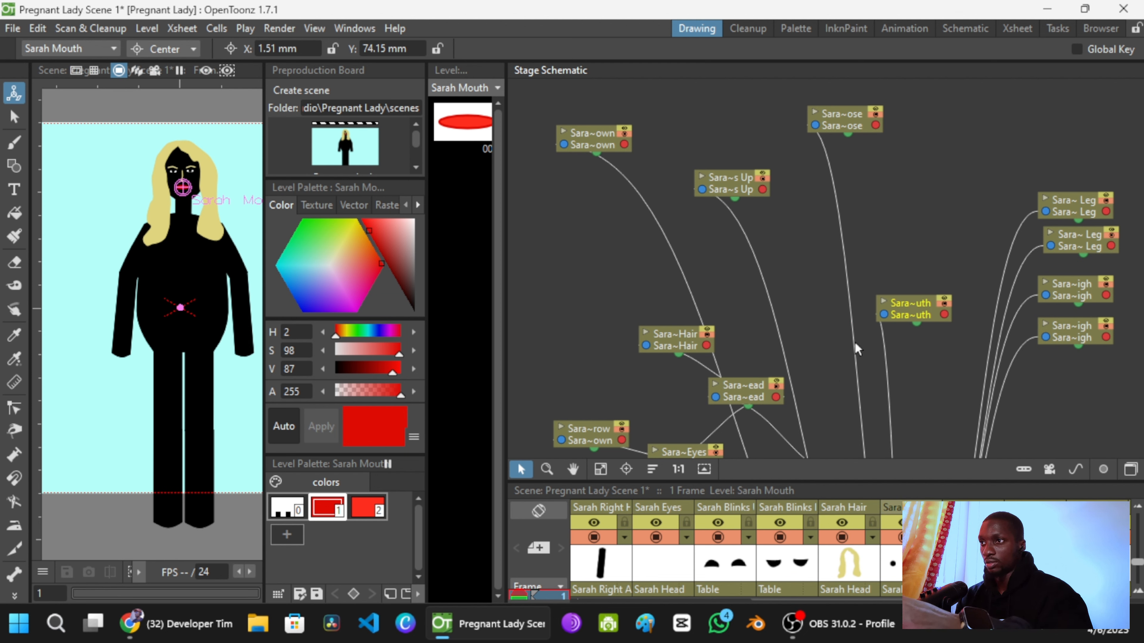
{"action": "left_click_drag", "start_coordinate": [882, 315], "coordinate": [776, 397]}
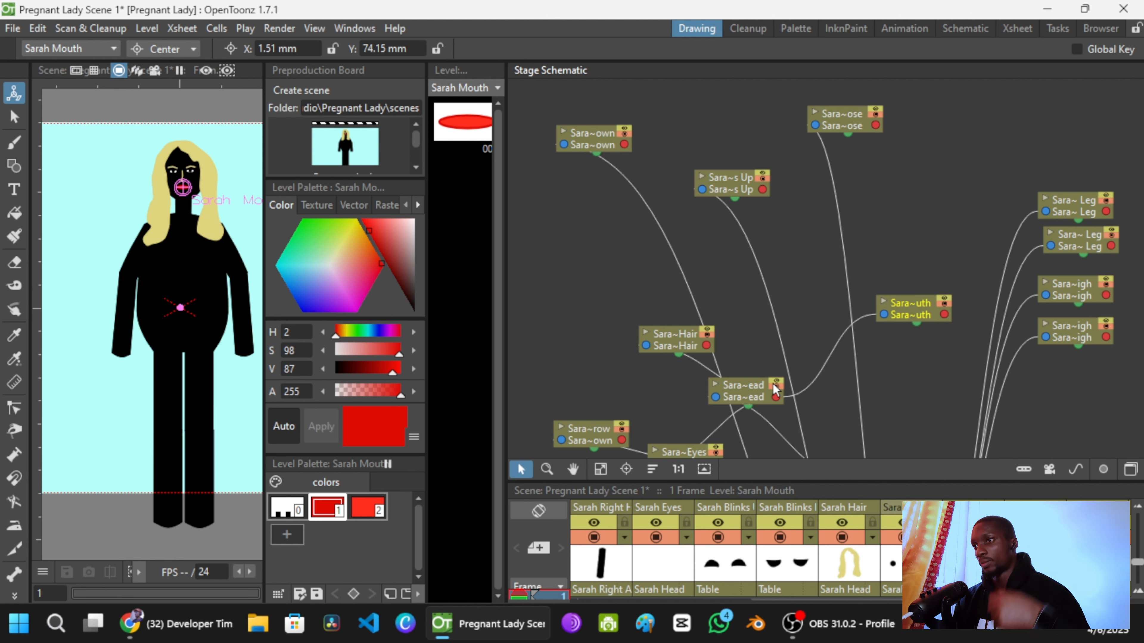
Step: Move the Sarah Nose node down to sit directly above the Sarah Mouth node
{"action": "left_click_drag", "start_coordinate": [847, 246], "coordinate": [862, 312]}
{"action": "left_click", "coordinate": [851, 187]}
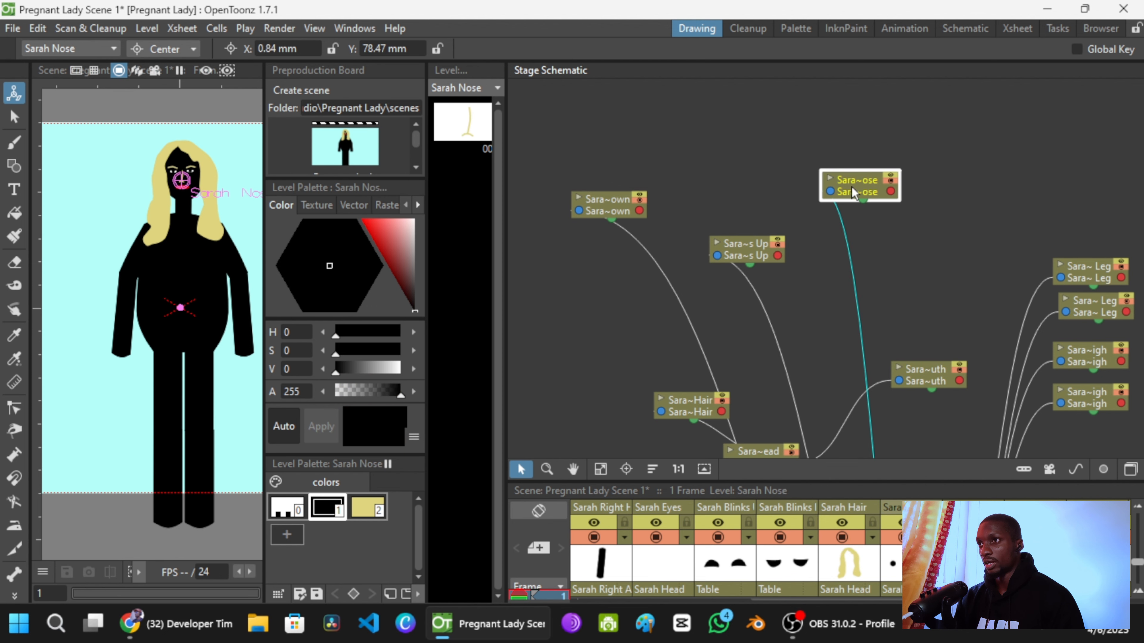
{"action": "left_click_drag", "start_coordinate": [859, 192], "coordinate": [926, 328]}
{"action": "left_click_drag", "start_coordinate": [901, 281], "coordinate": [881, 185]}
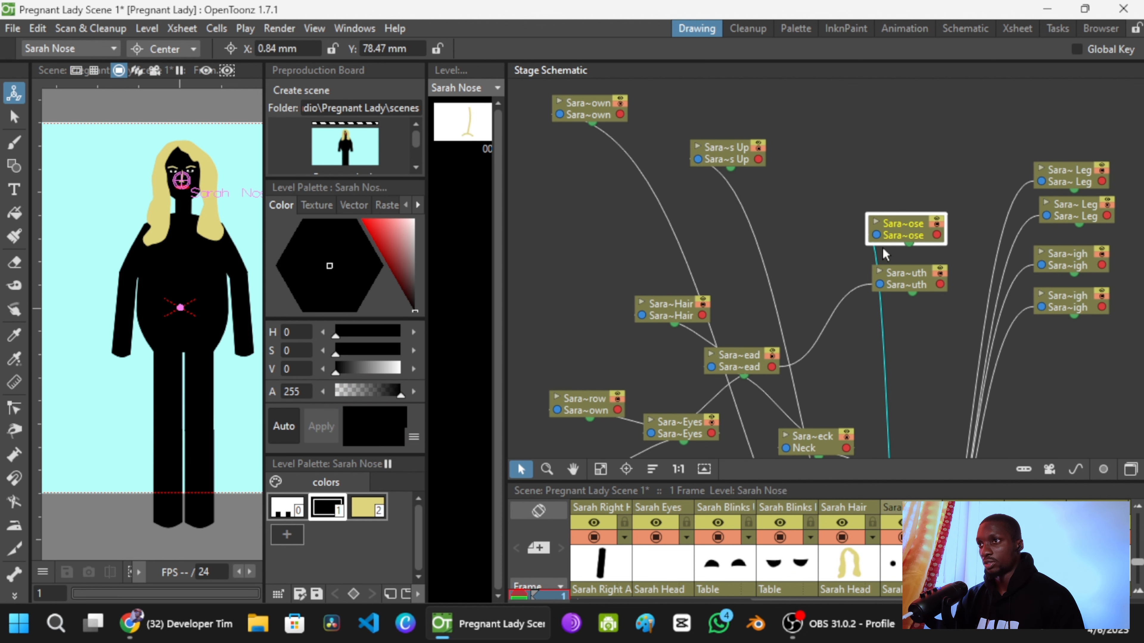
Step: Link the Sarah Nose node to Sarah Head as its parent
{"action": "left_click_drag", "start_coordinate": [876, 239], "coordinate": [779, 367]}
Step: Move the Sarah Blinks Down and Sarah Blinks Up nodes into the empty area below the Sarah Eyes node
{"action": "left_click_drag", "start_coordinate": [727, 156], "coordinate": [735, 213]}
{"action": "left_click_drag", "start_coordinate": [602, 143], "coordinate": [790, 380]}
{"action": "left_click_drag", "start_coordinate": [799, 309], "coordinate": [796, 176]}
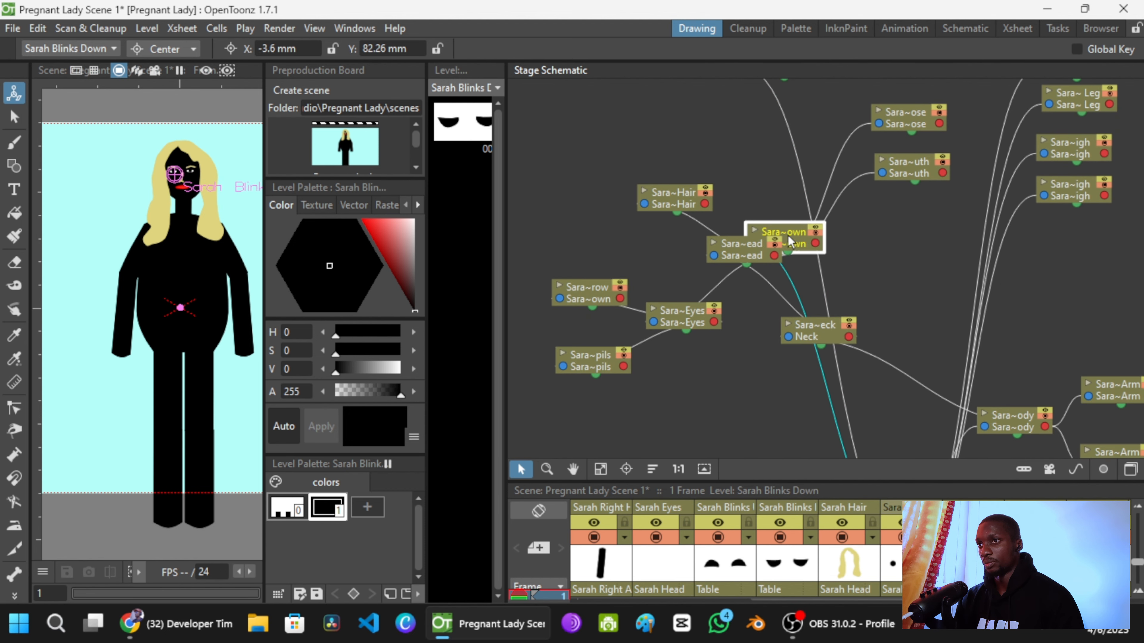
{"action": "left_click_drag", "start_coordinate": [788, 236], "coordinate": [736, 405]}
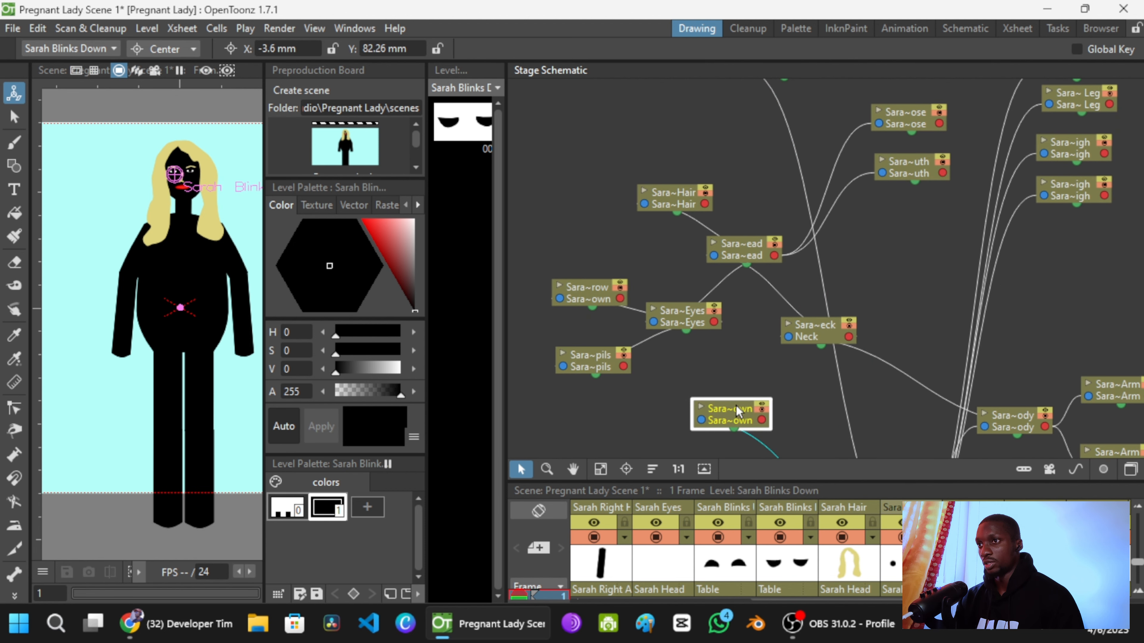
{"action": "scroll", "coordinate": [794, 370], "scroll_direction": "up", "scroll_amount": 1}
{"action": "left_click_drag", "start_coordinate": [761, 246], "coordinate": [807, 369]}
{"action": "left_click_drag", "start_coordinate": [794, 166], "coordinate": [766, 428]}
{"action": "left_click_drag", "start_coordinate": [792, 369], "coordinate": [795, 210]}
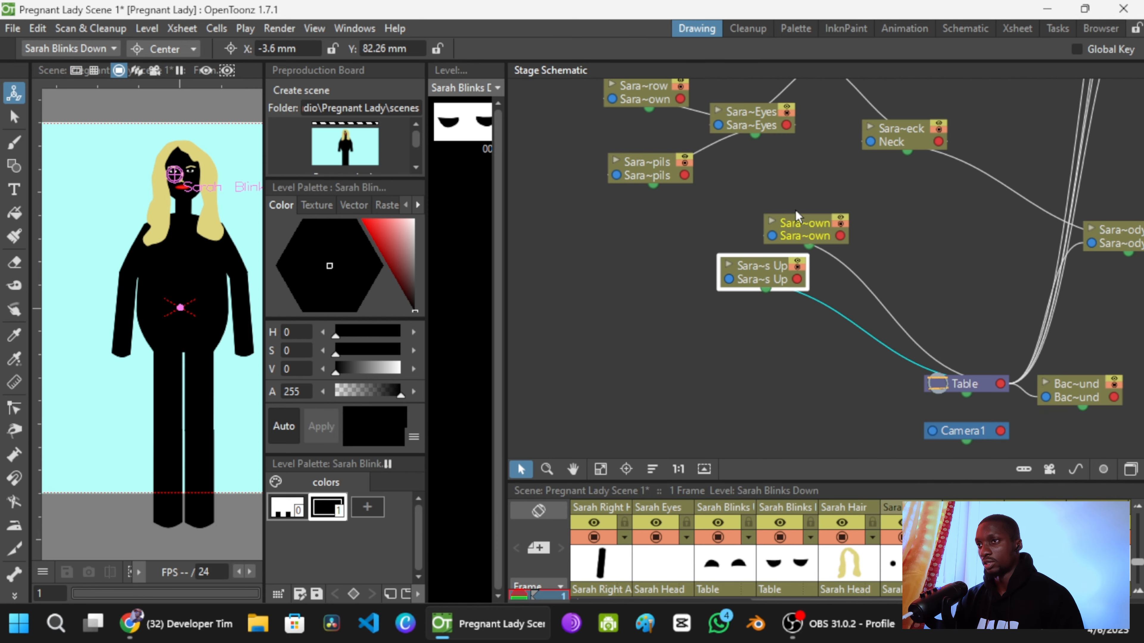
Step: Link the Sarah Blinks Up and Sarah Blinks Down nodes to Sarah Eyes as their parent
{"action": "left_click_drag", "start_coordinate": [772, 279], "coordinate": [789, 130]}
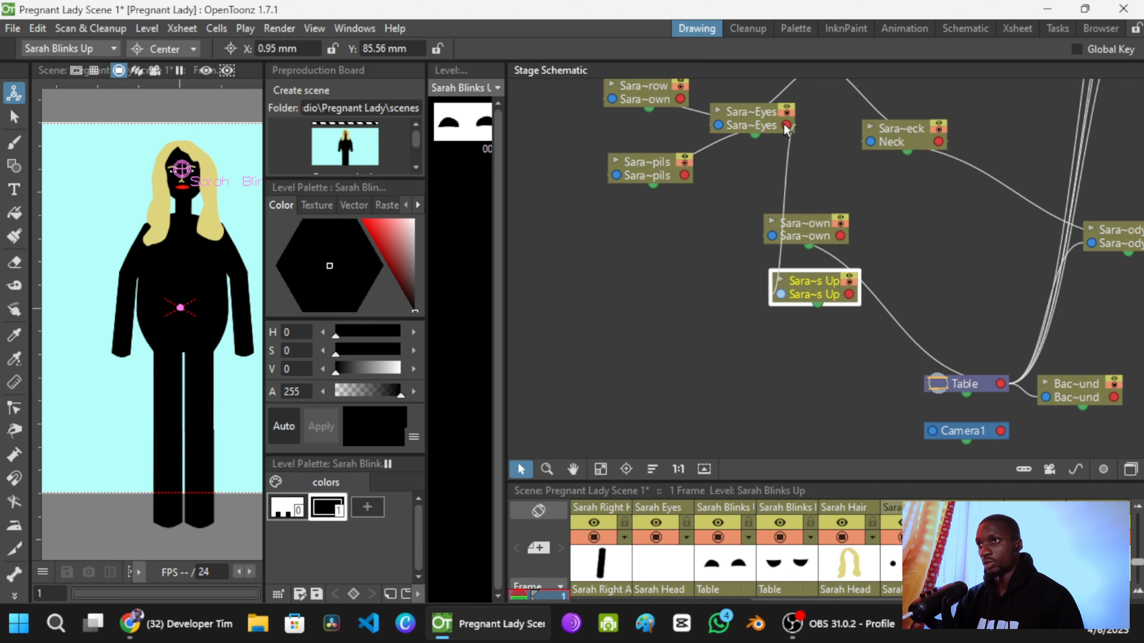
{"action": "left_click_drag", "start_coordinate": [769, 227], "coordinate": [789, 131]}
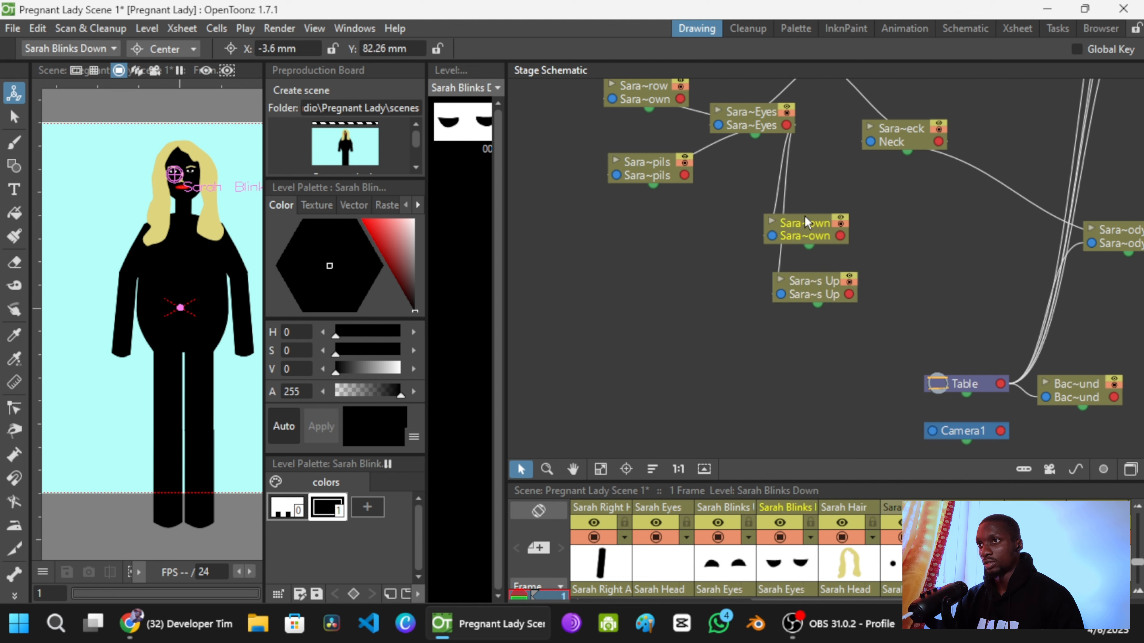
{"action": "scroll", "coordinate": [164, 148], "scroll_direction": "up", "scroll_amount": 4}
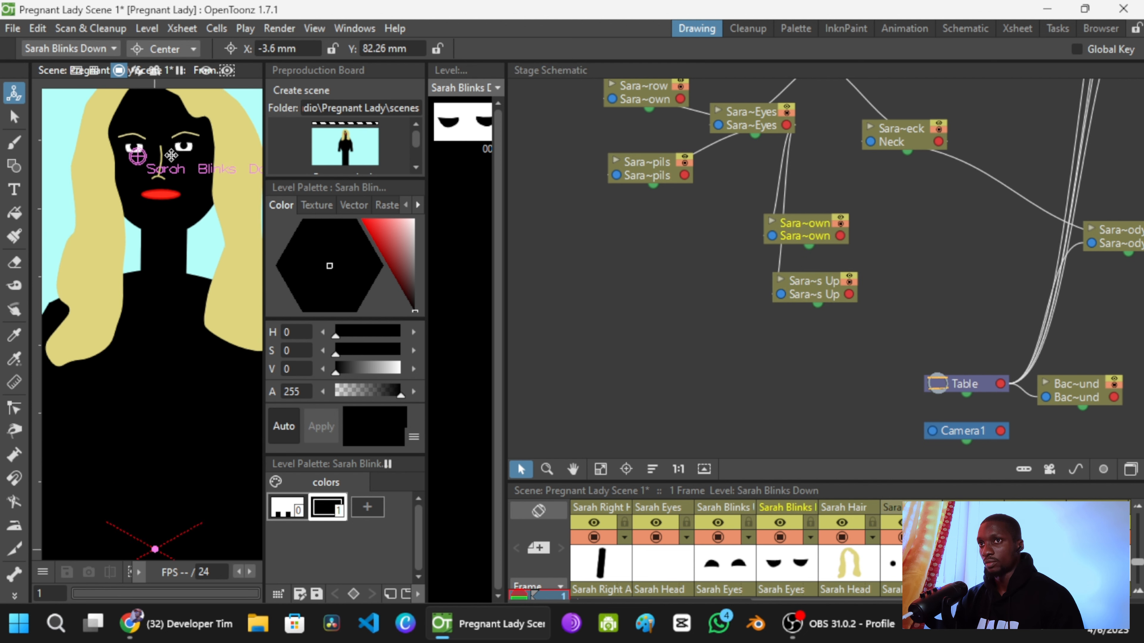
{"action": "scroll", "coordinate": [164, 148], "scroll_direction": "down", "scroll_amount": 5}
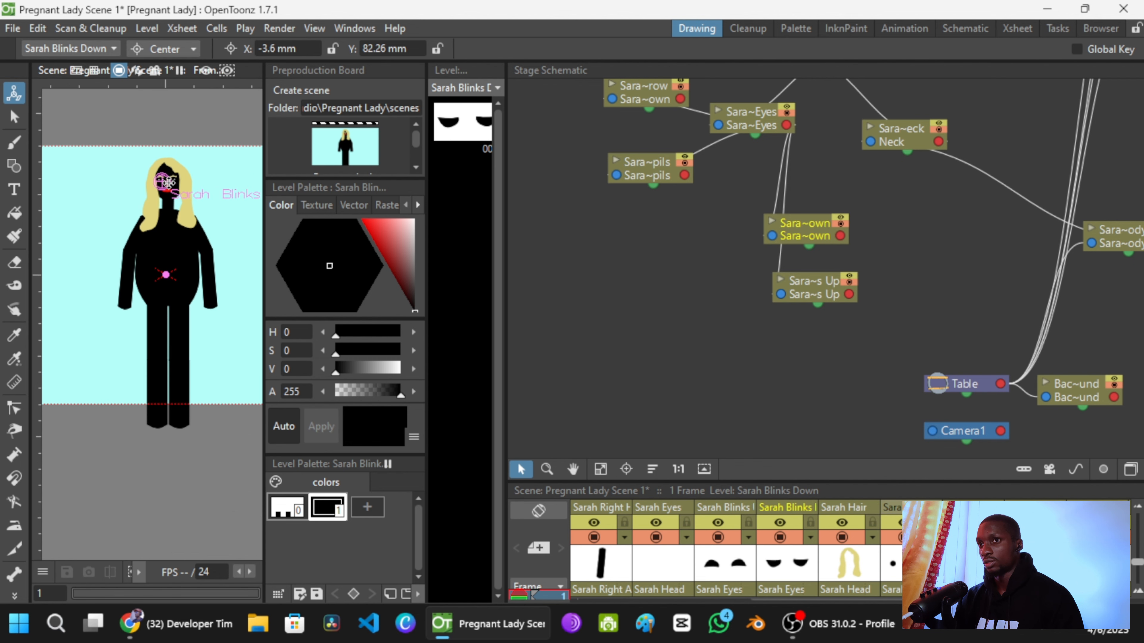
Step: Move the Sarah Left Leg and Sarah Right Leg nodes to the far side of the thigh nodes, one above the other
{"action": "scroll", "coordinate": [909, 237], "scroll_direction": "down", "scroll_amount": 1}
{"action": "scroll", "coordinate": [906, 235], "scroll_direction": "down", "scroll_amount": 3}
{"action": "left_click_drag", "start_coordinate": [825, 263], "coordinate": [612, 371]}
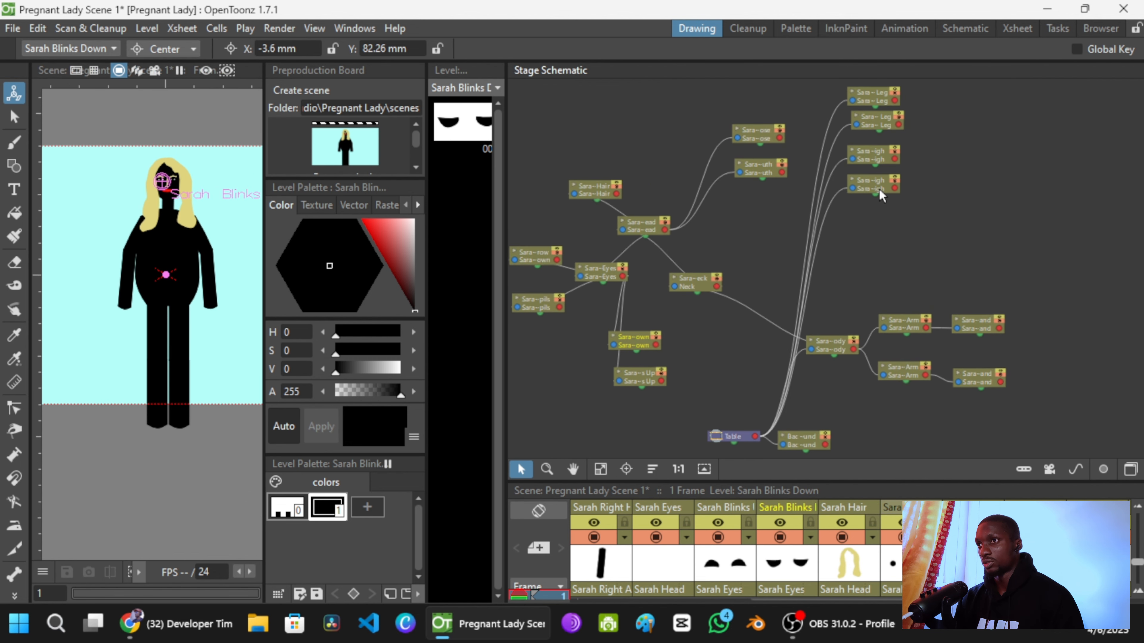
{"action": "left_click_drag", "start_coordinate": [876, 189], "coordinate": [757, 308]}
{"action": "scroll", "coordinate": [766, 231], "scroll_direction": "up", "scroll_amount": 4}
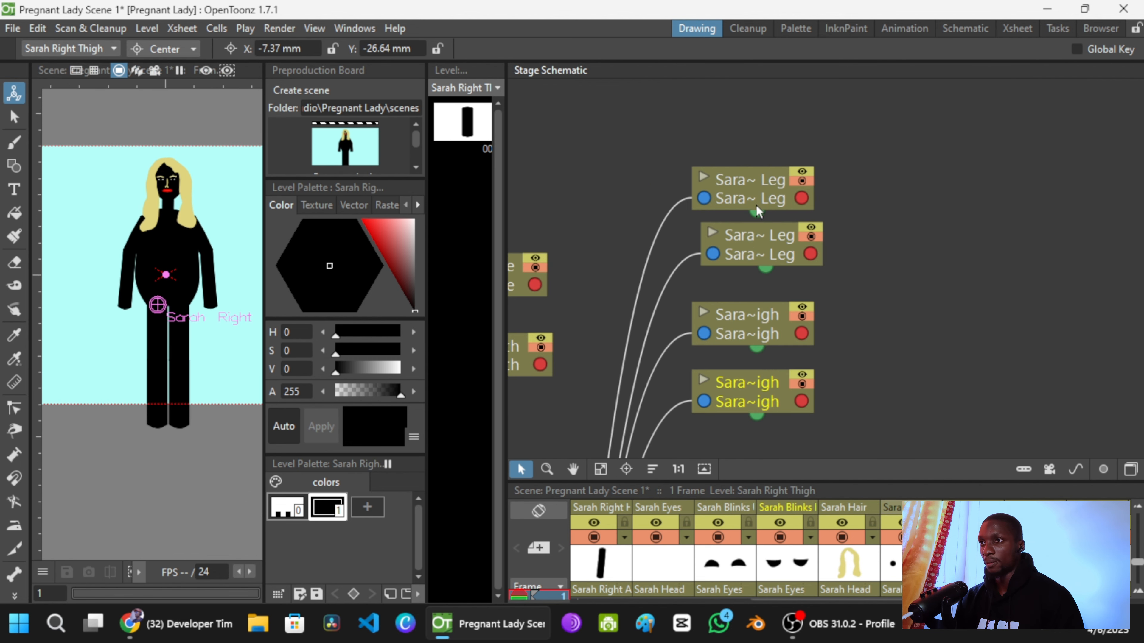
{"action": "left_click_drag", "start_coordinate": [749, 179], "coordinate": [989, 255]}
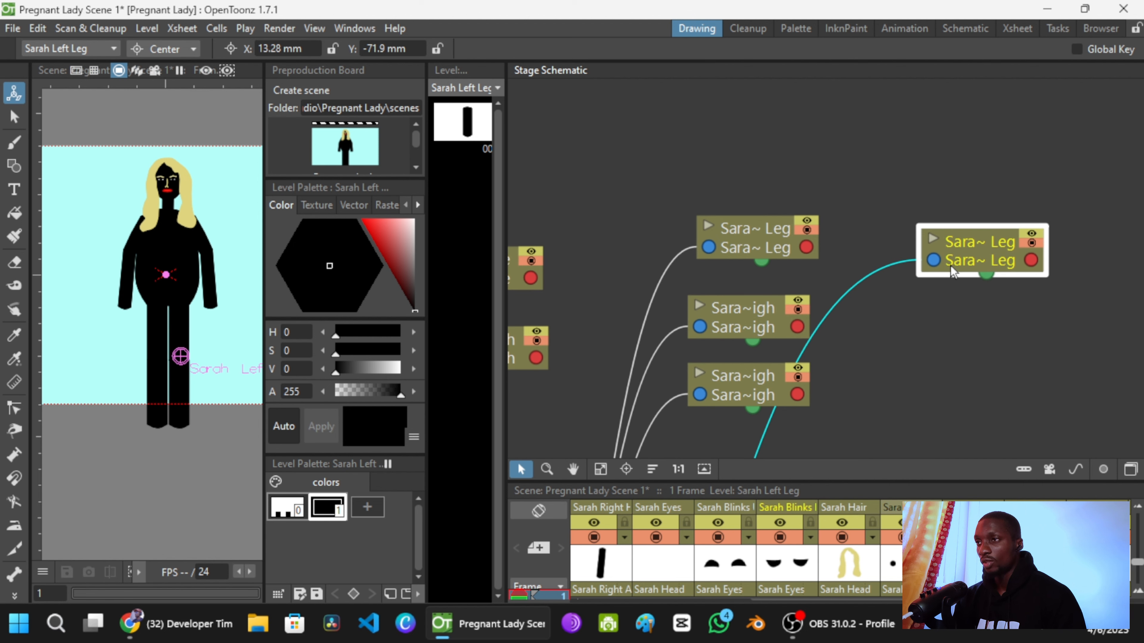
{"action": "left_click_drag", "start_coordinate": [780, 236], "coordinate": [955, 310]}
{"action": "left_click", "coordinate": [964, 261]}
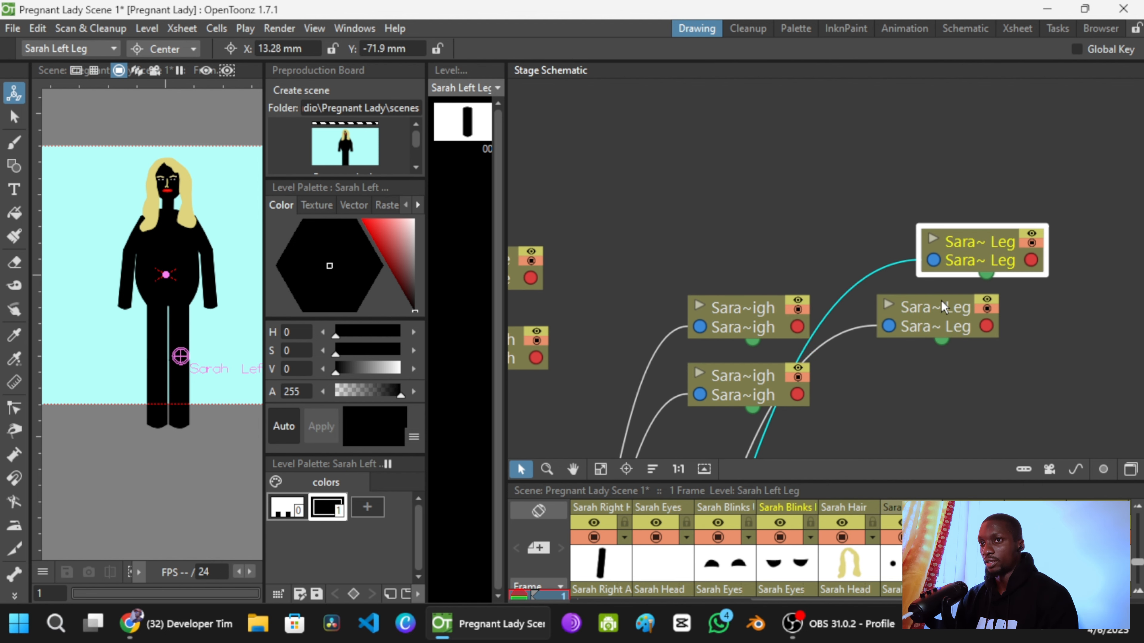
{"action": "left_click_drag", "start_coordinate": [937, 249], "coordinate": [829, 159]}
{"action": "left_click_drag", "start_coordinate": [840, 224], "coordinate": [882, 236]}
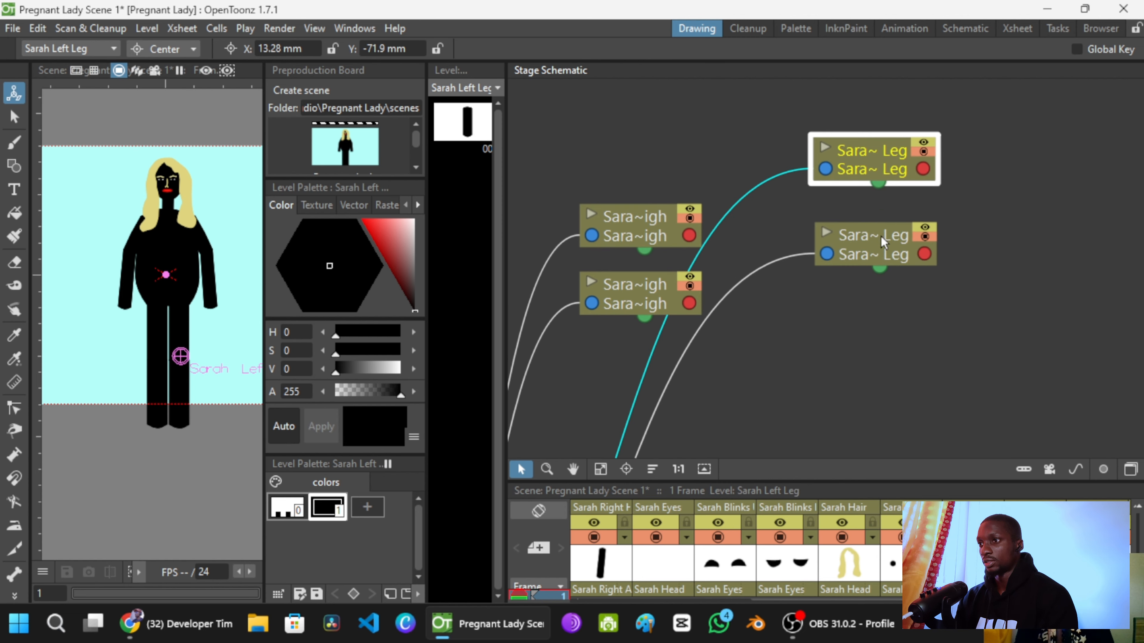
Step: Identify the two thigh nodes and move Sarah Left Thigh up level with the Sarah Left Leg node
{"action": "left_click", "coordinate": [624, 233]}
{"action": "left_click_drag", "start_coordinate": [659, 240], "coordinate": [686, 254]}
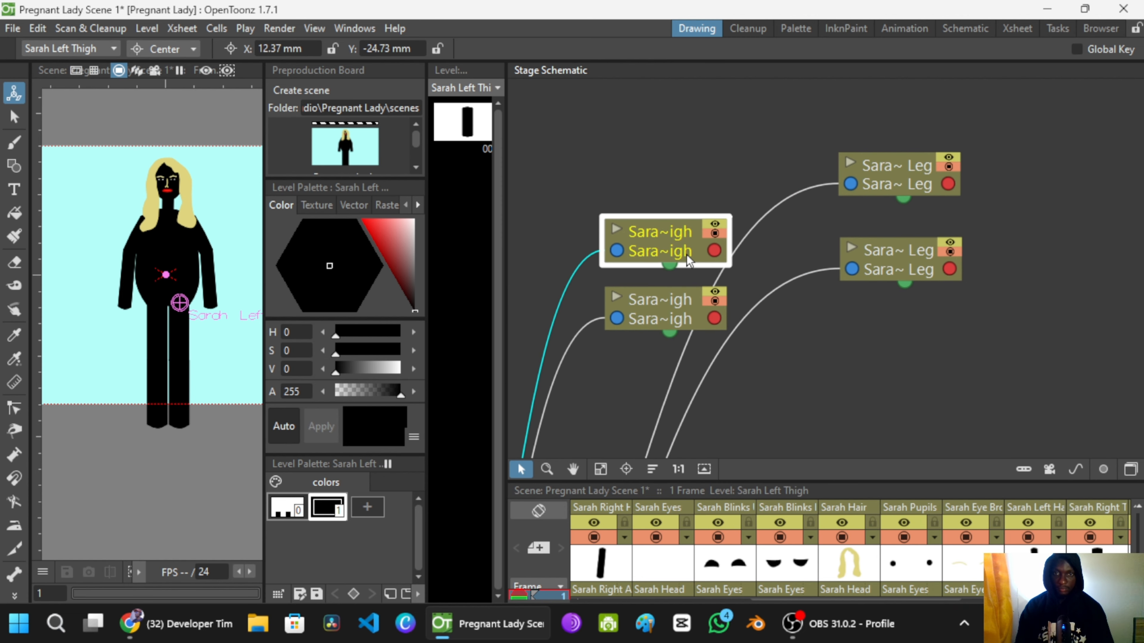
{"action": "left_click", "coordinate": [685, 311]}
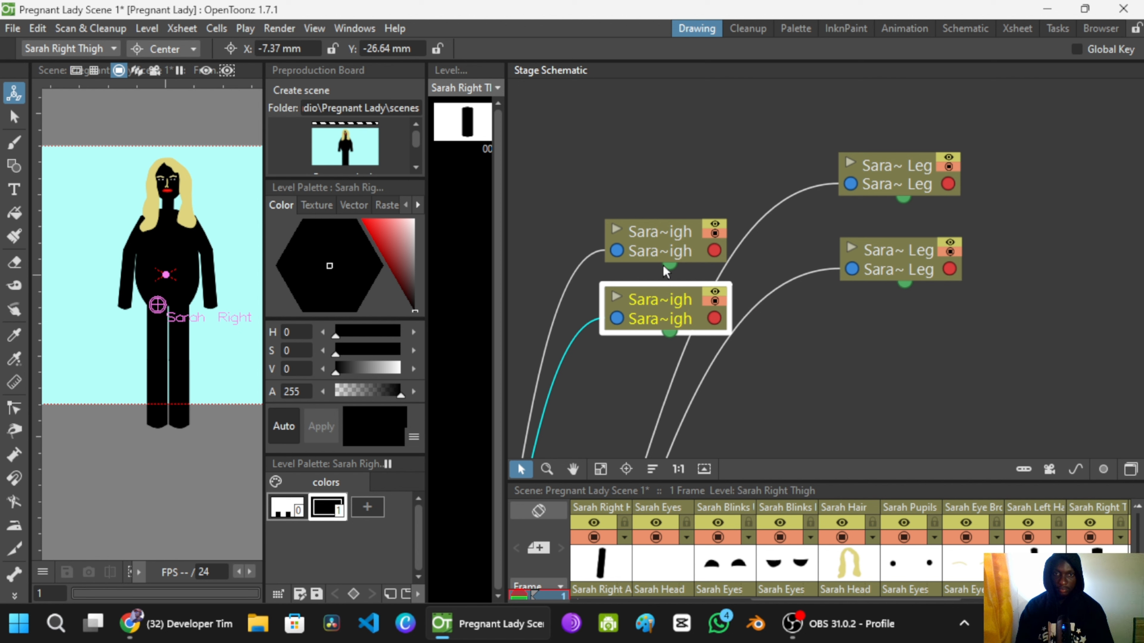
{"action": "left_click", "coordinate": [655, 246]}
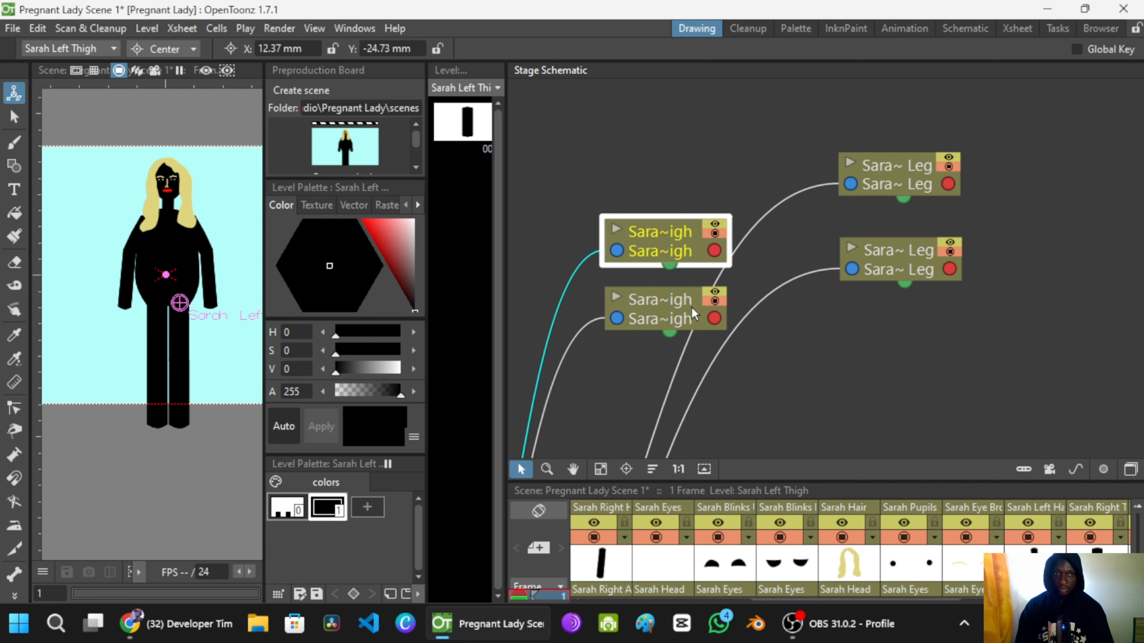
{"action": "left_click_drag", "start_coordinate": [692, 308], "coordinate": [653, 325]}
{"action": "left_click", "coordinate": [647, 320]}
{"action": "left_click", "coordinate": [630, 274]}
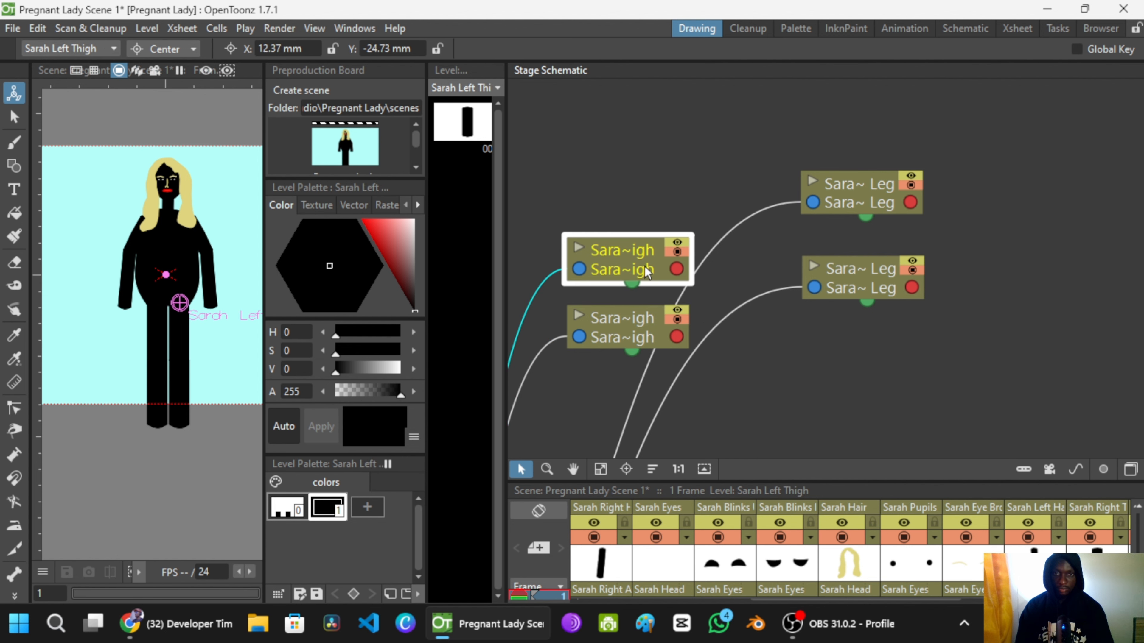
{"action": "left_click_drag", "start_coordinate": [630, 259], "coordinate": [646, 190]}
{"action": "left_click", "coordinate": [642, 316]}
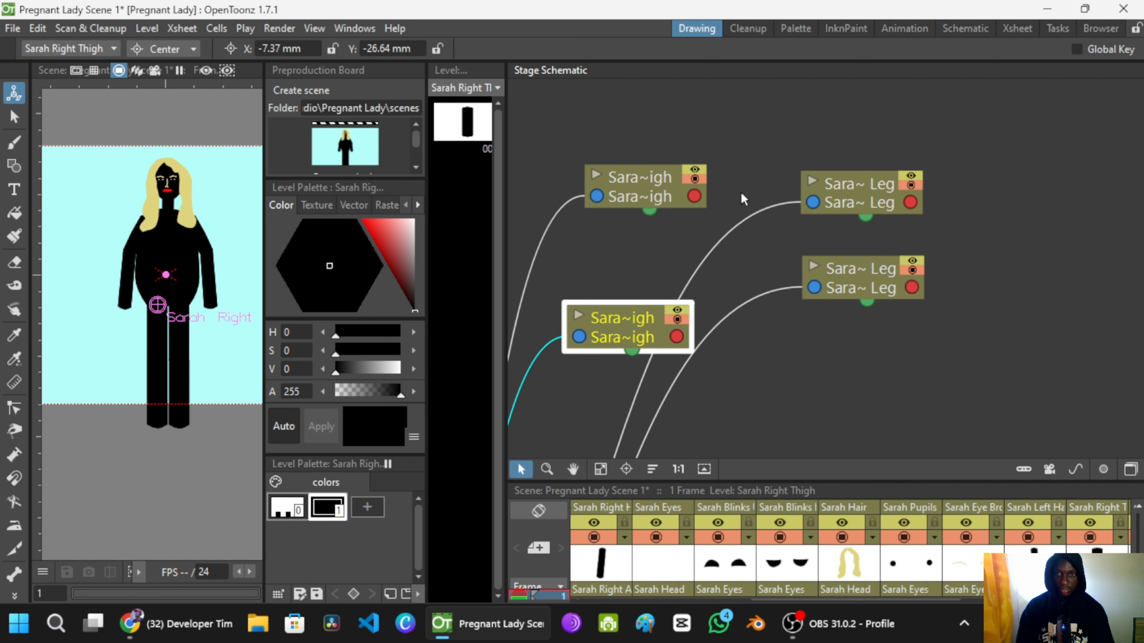
{"action": "left_click", "coordinate": [842, 190]}
{"action": "left_click", "coordinate": [642, 184]}
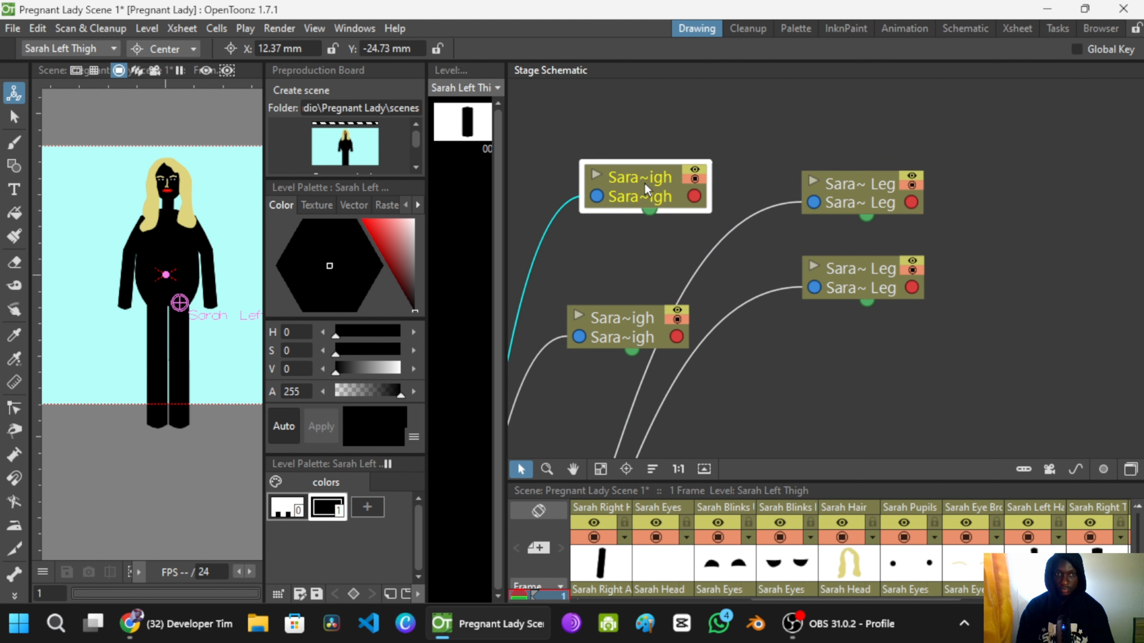
Step: Try to parent Sarah Left Thigh to Sarah Left Leg and Sarah Right Thigh to Sarah Right Leg
{"action": "left_click_drag", "start_coordinate": [597, 197], "coordinate": [865, 217]}
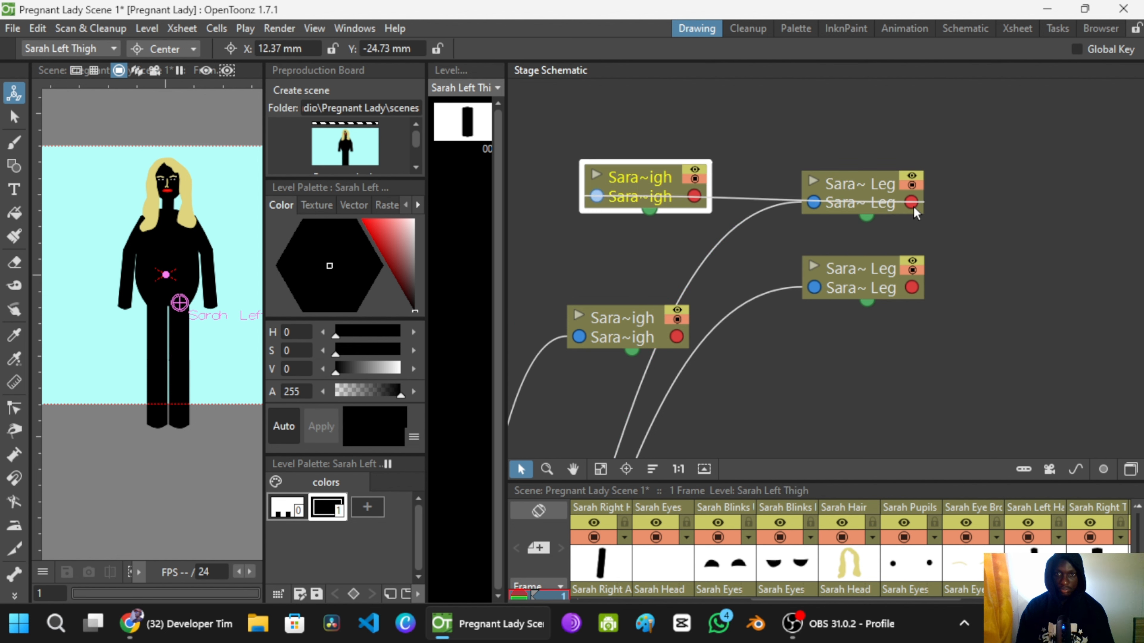
{"action": "left_click", "coordinate": [714, 262]}
{"action": "left_click_drag", "start_coordinate": [579, 337], "coordinate": [906, 288]}
{"action": "scroll", "coordinate": [798, 288], "scroll_direction": "down", "scroll_amount": 4}
{"action": "left_click", "coordinate": [800, 287]}
{"action": "scroll", "coordinate": [792, 235], "scroll_direction": "down", "scroll_amount": 4}
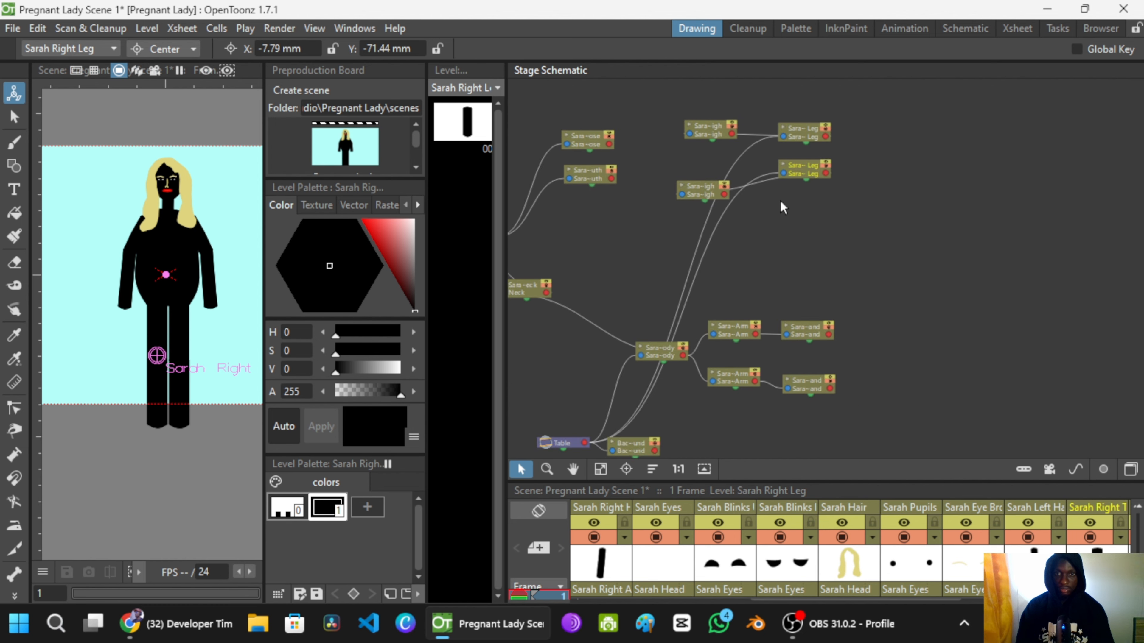
Step: Move the two leg nodes down above the hand nodes and place the two thigh nodes beside them
{"action": "left_click", "coordinate": [841, 280]}
{"action": "left_click_drag", "start_coordinate": [841, 280], "coordinate": [830, 293]}
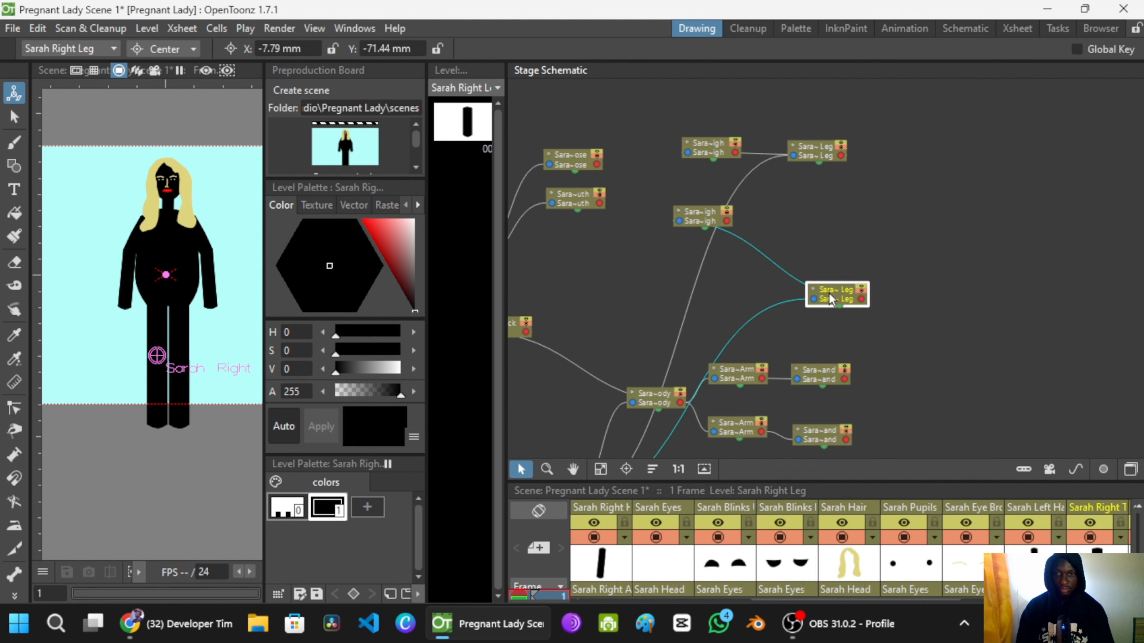
{"action": "left_click", "coordinate": [806, 278]}
{"action": "left_click_drag", "start_coordinate": [813, 151], "coordinate": [830, 260]}
{"action": "left_click_drag", "start_coordinate": [706, 210], "coordinate": [716, 271]}
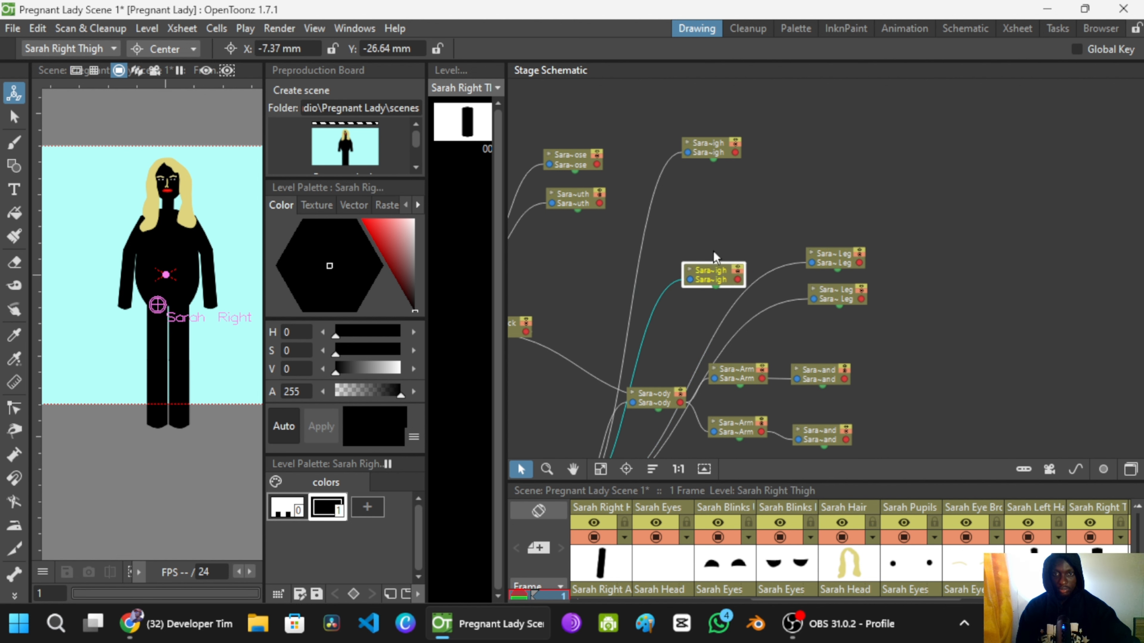
{"action": "left_click_drag", "start_coordinate": [714, 151], "coordinate": [725, 230]}
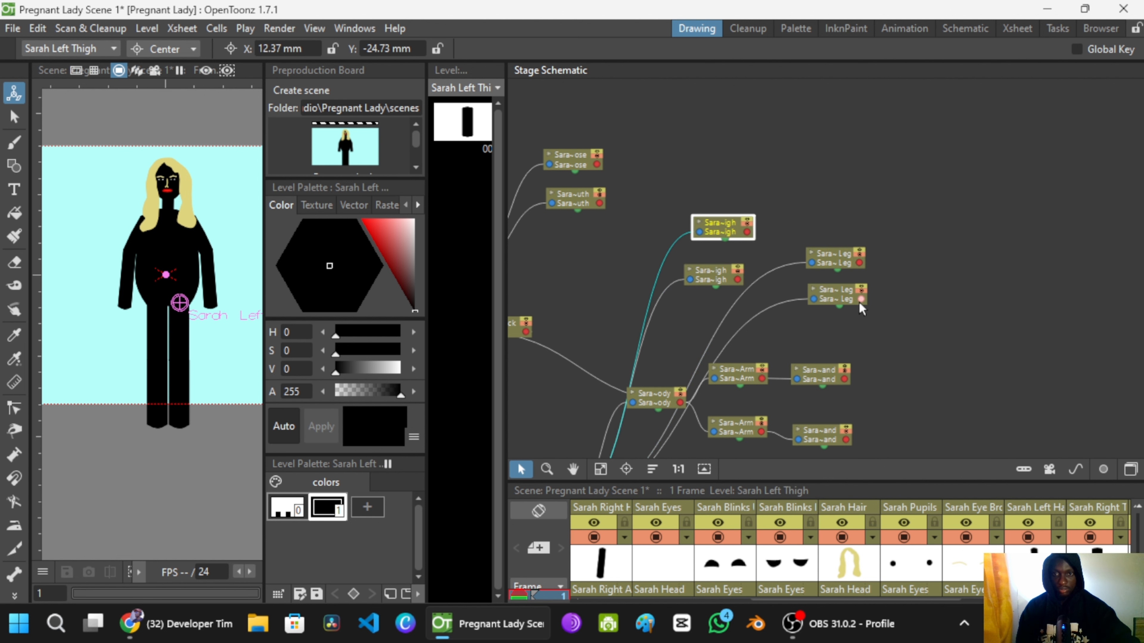
Step: Try to link the thigh nodes under their matching leg nodes again, and undo both links
{"action": "left_click", "coordinate": [845, 304]}
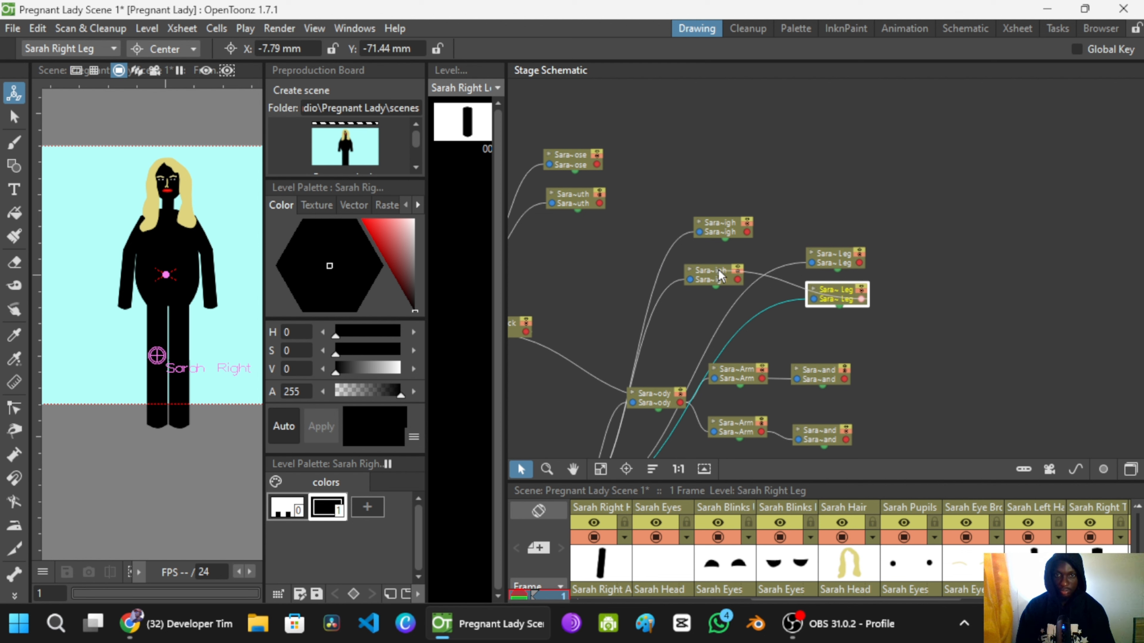
{"action": "left_click_drag", "start_coordinate": [718, 269], "coordinate": [693, 280]}
{"action": "left_click_drag", "start_coordinate": [858, 264], "coordinate": [718, 184]}
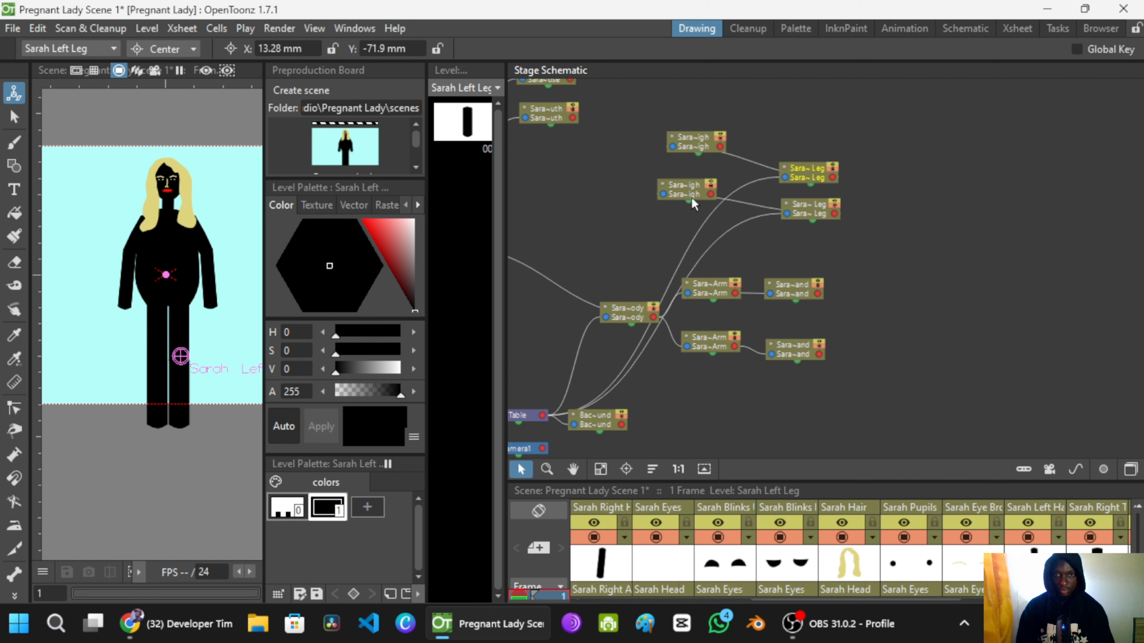
{"action": "mouse_move", "coordinate": [816, 221]}
{"action": "left_mouse_down"}
{"action": "mouse_move", "coordinate": [838, 245]}
{"action": "mouse_move", "coordinate": [814, 225]}
{"action": "left_mouse_up"}
{"action": "key", "text": "ctrl+z"}
{"action": "key", "text": "ctrl+z"}
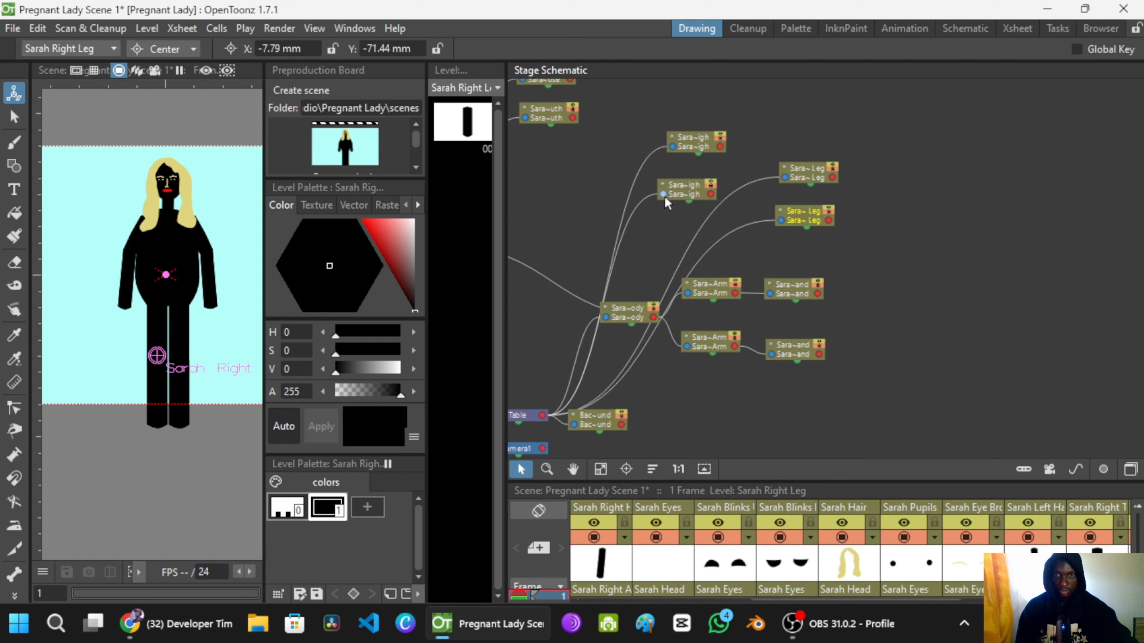
Step: Link the Sarah Right Thigh and Sarah Left Thigh nodes to Sarah Body as their parent
{"action": "left_click", "coordinate": [696, 197]}
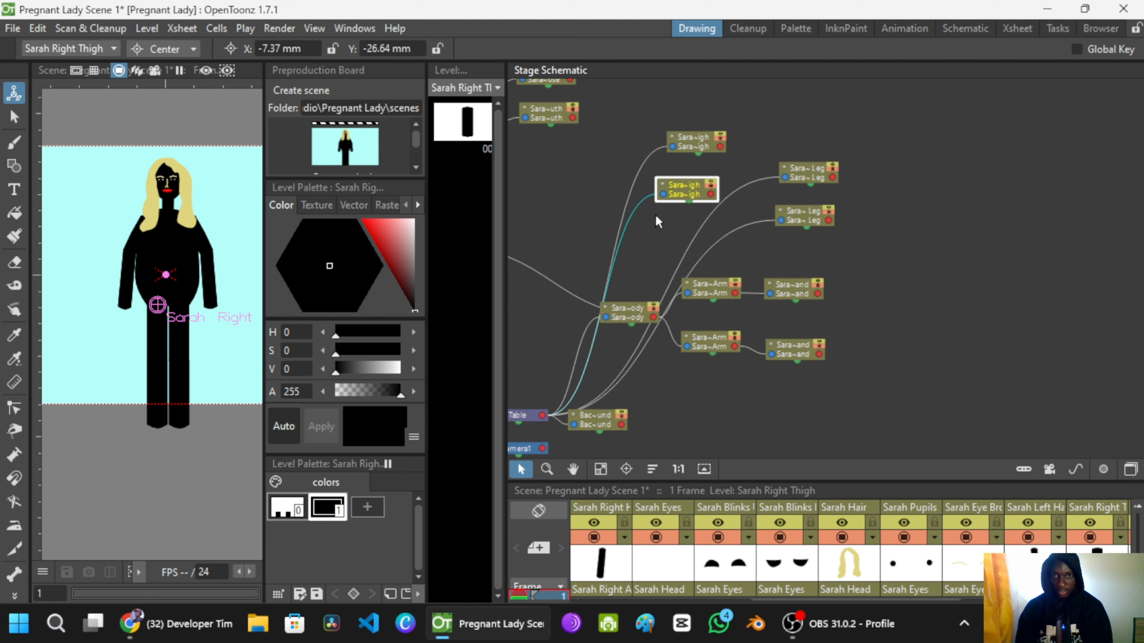
{"action": "left_click_drag", "start_coordinate": [677, 262], "coordinate": [644, 314]}
{"action": "left_click", "coordinate": [672, 157]}
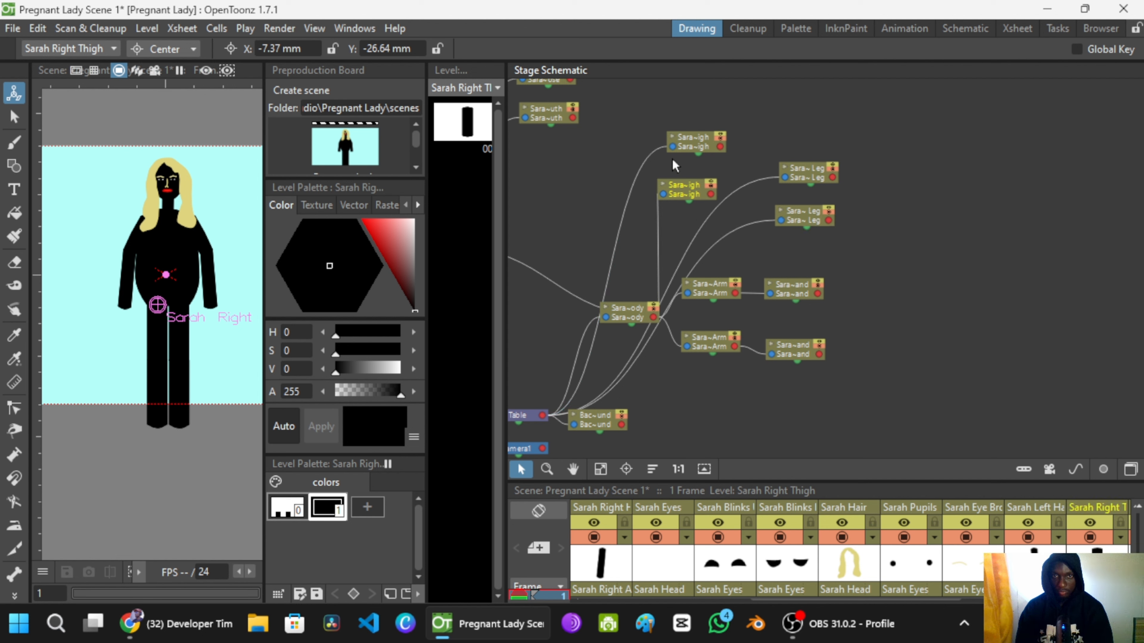
{"action": "left_click_drag", "start_coordinate": [673, 148], "coordinate": [654, 317]}
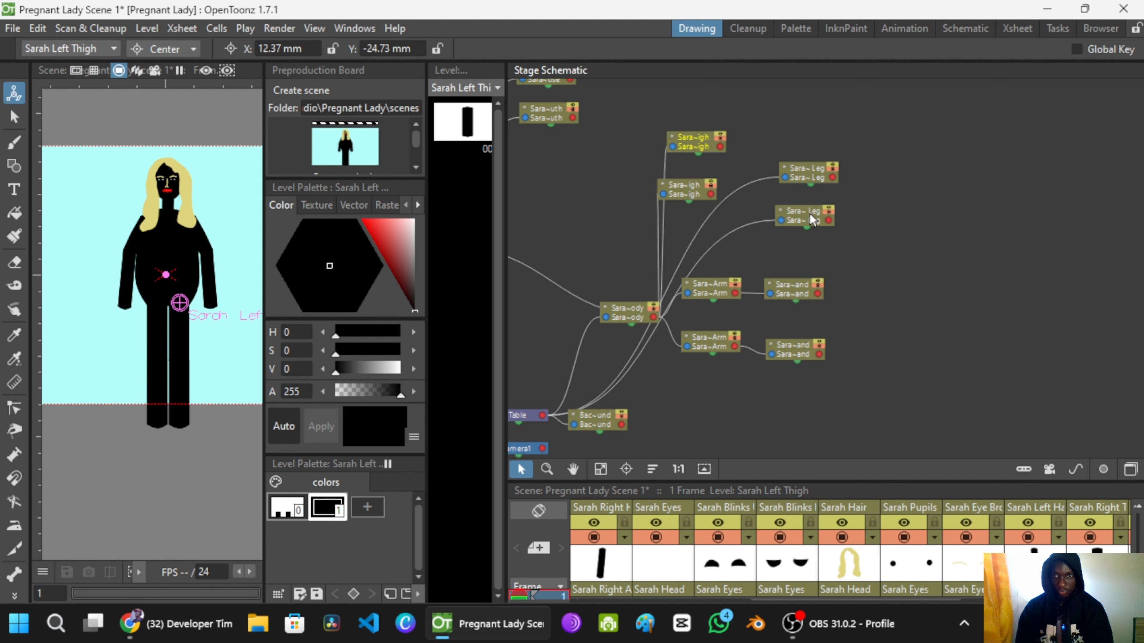
Step: Link Sarah Right Leg to Sarah Right Thigh and Sarah Left Leg to Sarah Left Thigh, with the thighs as parents
{"action": "left_click_drag", "start_coordinate": [828, 221], "coordinate": [711, 195]}
{"action": "left_click_drag", "start_coordinate": [784, 178], "coordinate": [720, 147]}
{"action": "scroll", "coordinate": [780, 137], "scroll_direction": "down", "scroll_amount": 3}
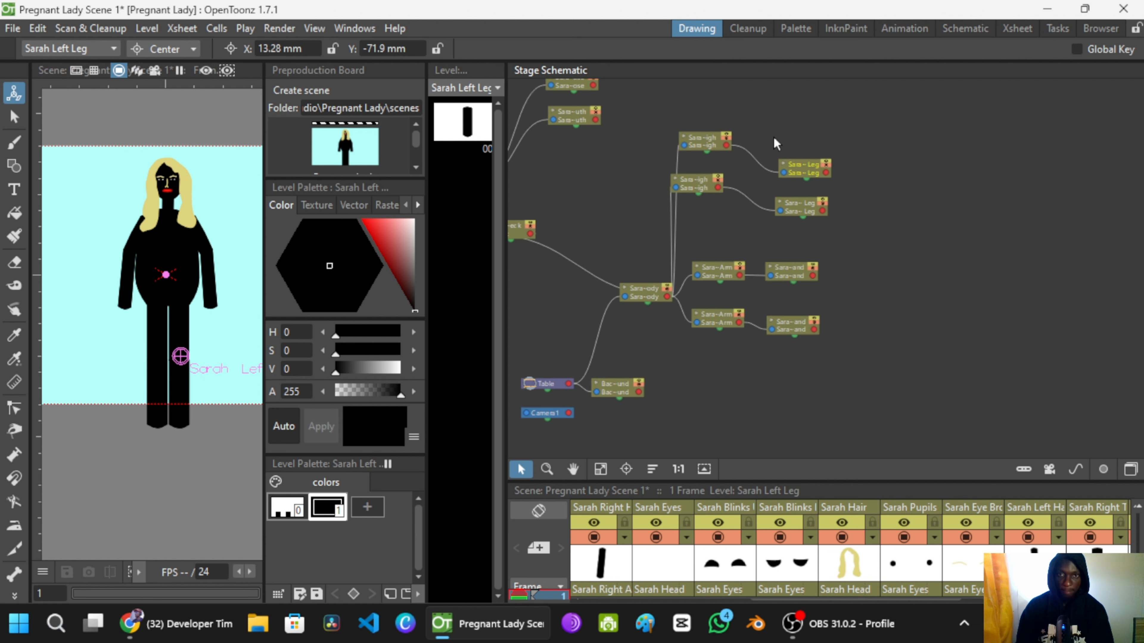
{"action": "scroll", "coordinate": [772, 194], "scroll_direction": "down", "scroll_amount": 1}
{"action": "left_click_drag", "start_coordinate": [775, 194], "coordinate": [897, 236]}
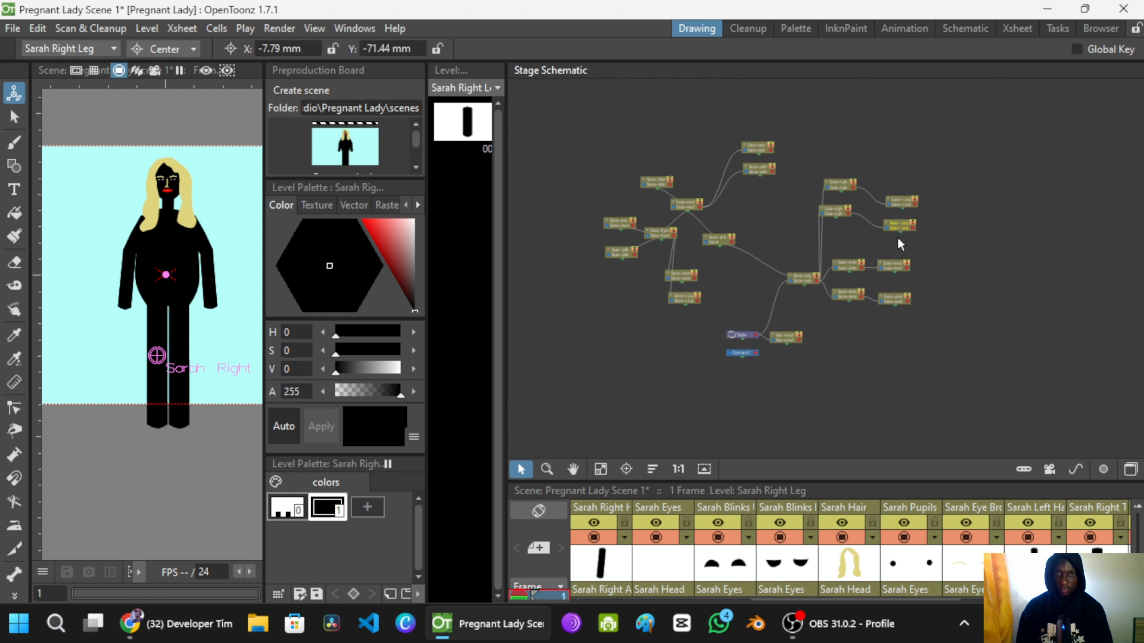
Step: Shift the Sarah Right Thigh node slightly toward the Sarah Right Leg node to separate the thigh links from Sarah Body
{"action": "scroll", "coordinate": [812, 227], "scroll_direction": "up", "scroll_amount": 2}
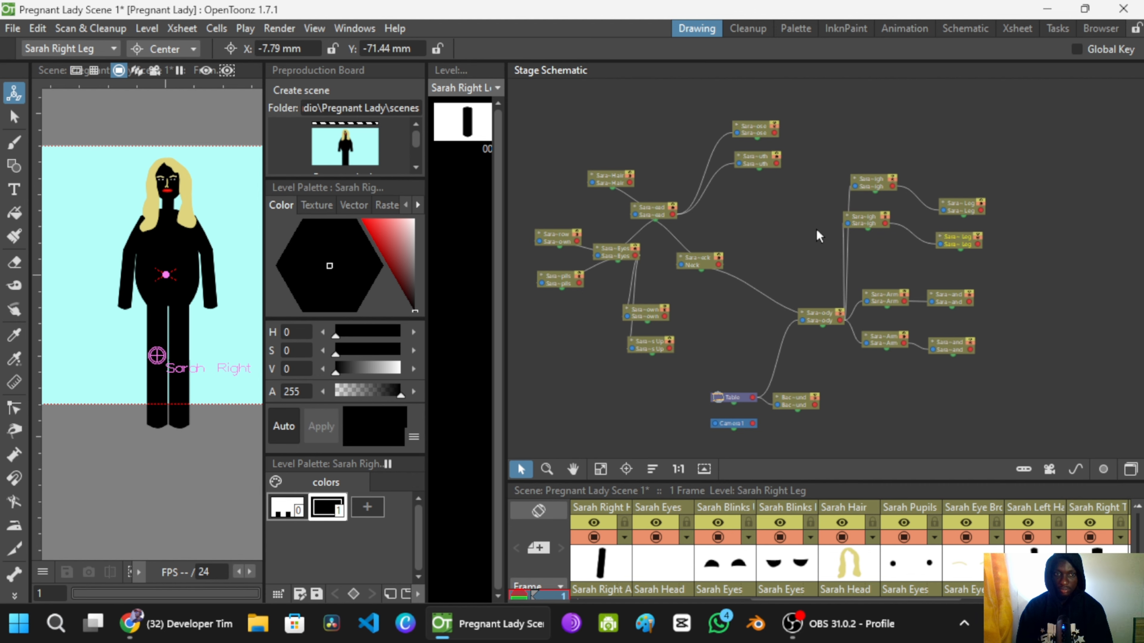
{"action": "scroll", "coordinate": [814, 227], "scroll_direction": "up", "scroll_amount": 3}
{"action": "scroll", "coordinate": [802, 220], "scroll_direction": "up", "scroll_amount": 1}
{"action": "left_click_drag", "start_coordinate": [800, 220], "coordinate": [726, 208]}
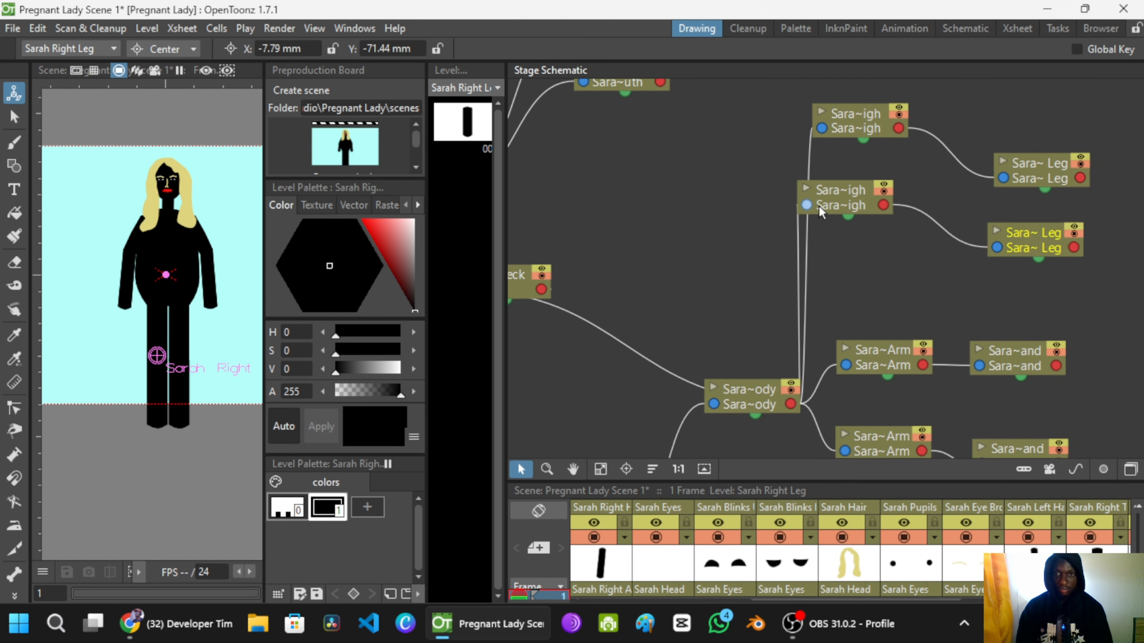
{"action": "left_click_drag", "start_coordinate": [837, 196], "coordinate": [869, 207]}
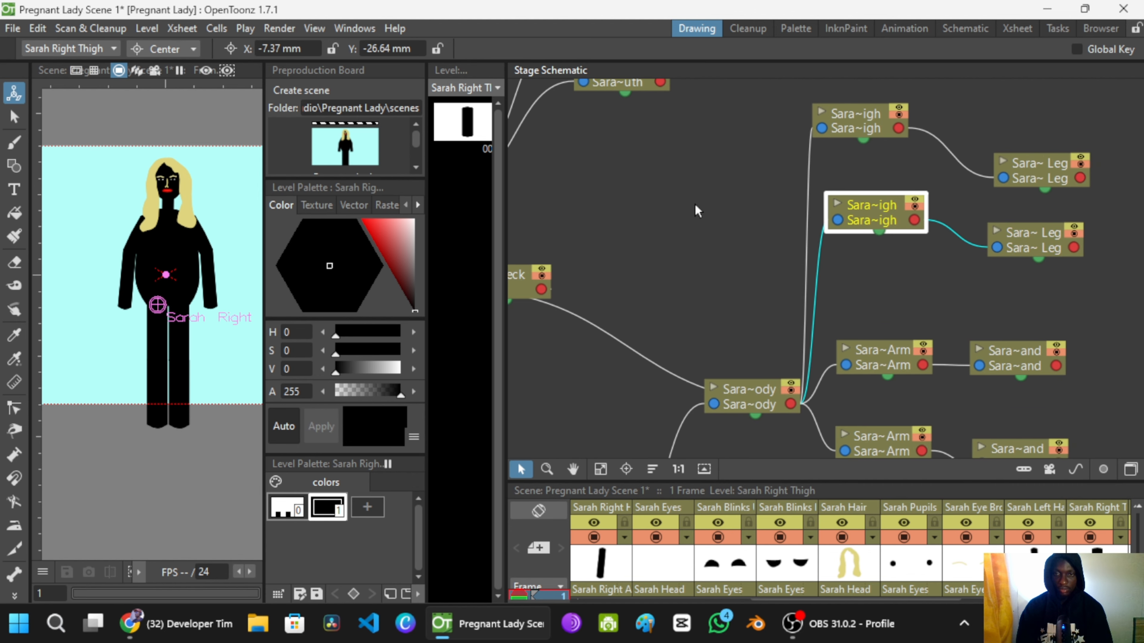
{"action": "scroll", "coordinate": [694, 202], "scroll_direction": "down", "scroll_amount": 3}
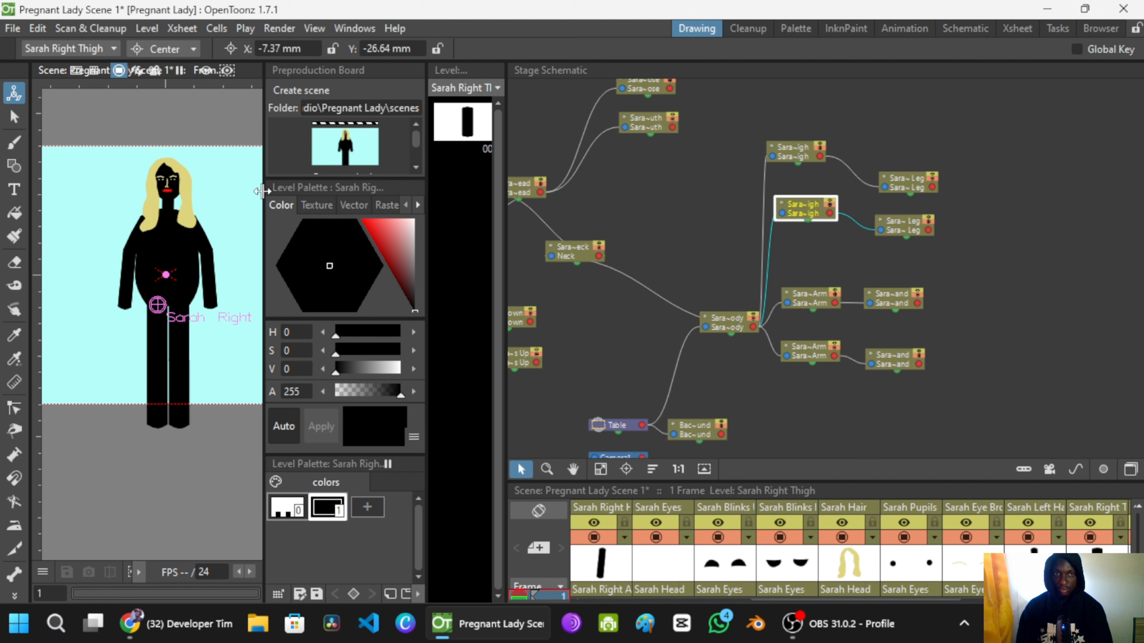
Step: Display the character's bones with the Skeleton tool in a wider viewer, and save the scene
{"action": "left_click_drag", "start_coordinate": [262, 191], "coordinate": [644, 256]}
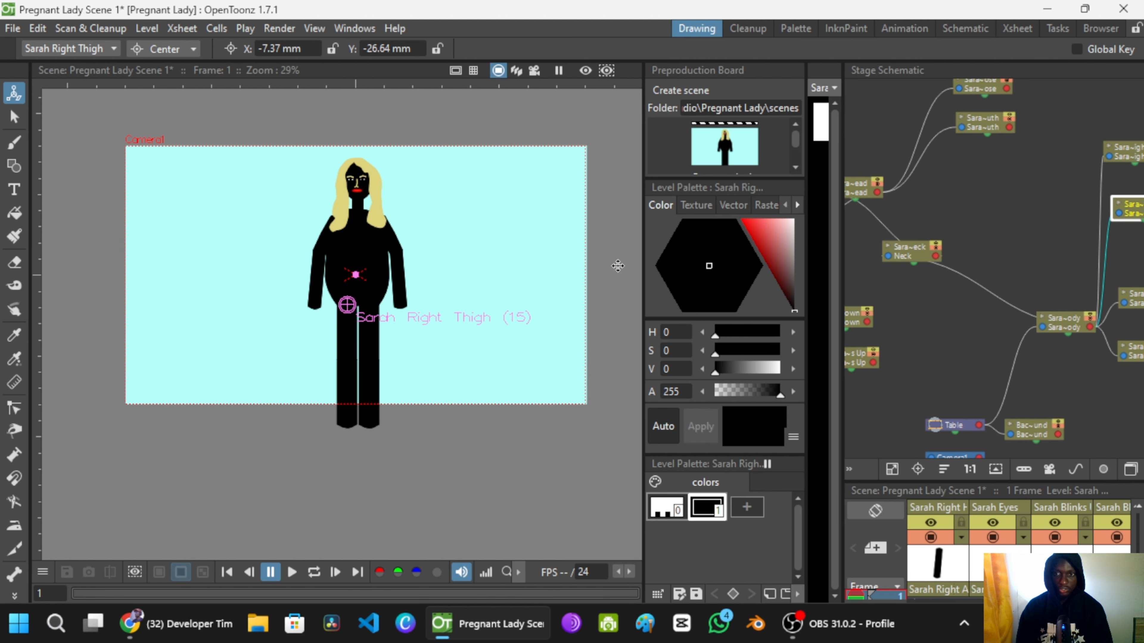
{"action": "left_click", "coordinate": [22, 577]}
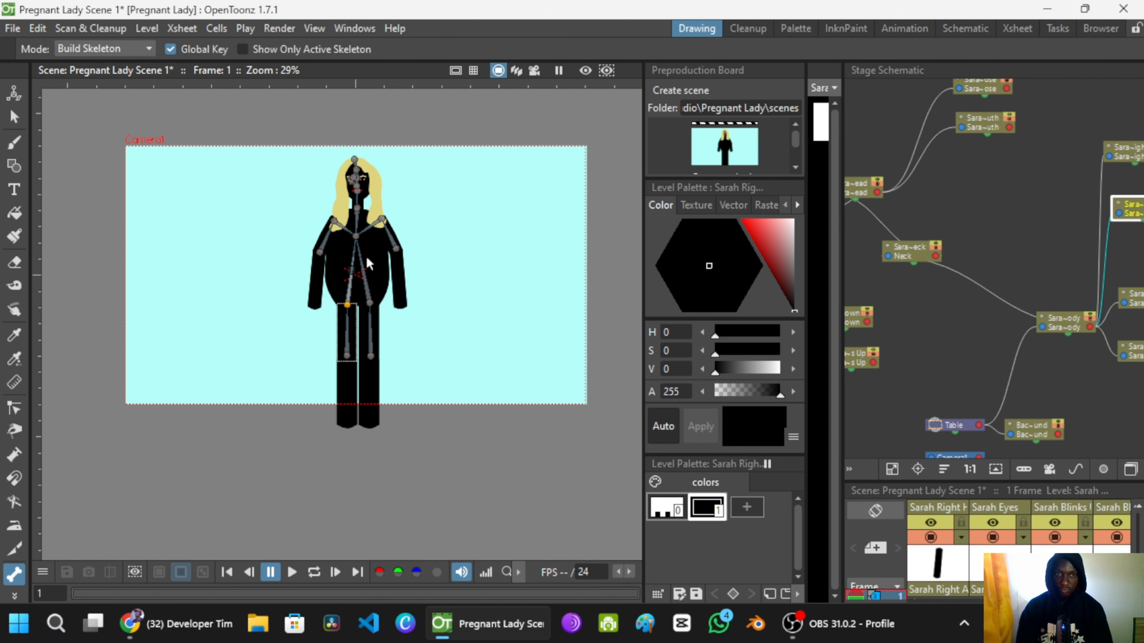
{"action": "scroll", "coordinate": [333, 164], "scroll_direction": "up", "scroll_amount": 3}
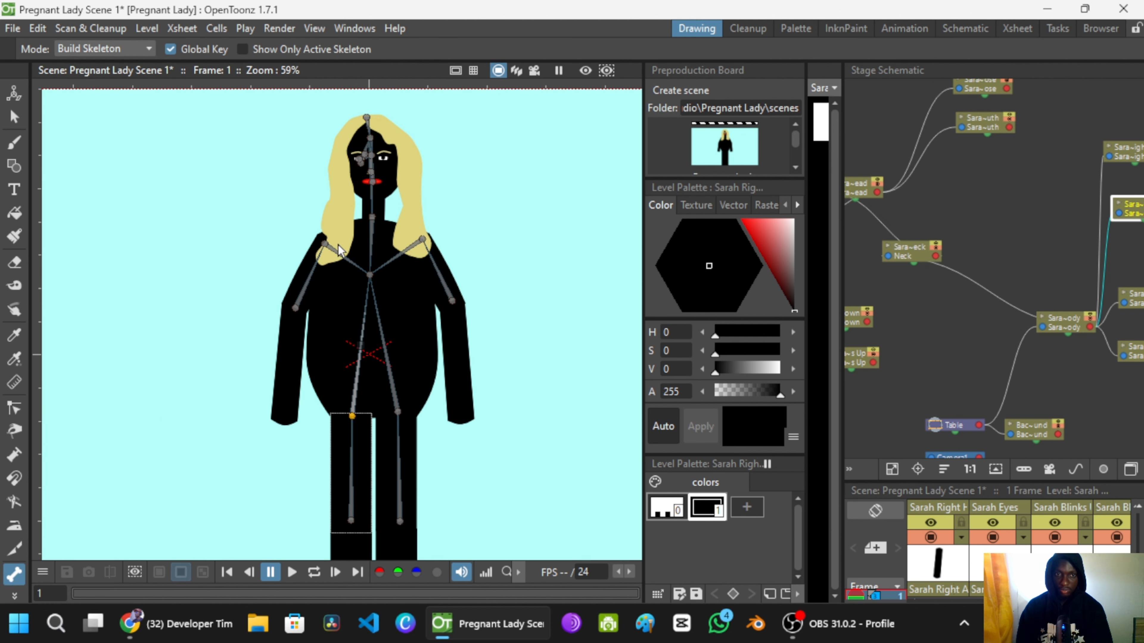
{"action": "scroll", "coordinate": [388, 345], "scroll_direction": "down", "scroll_amount": 1}
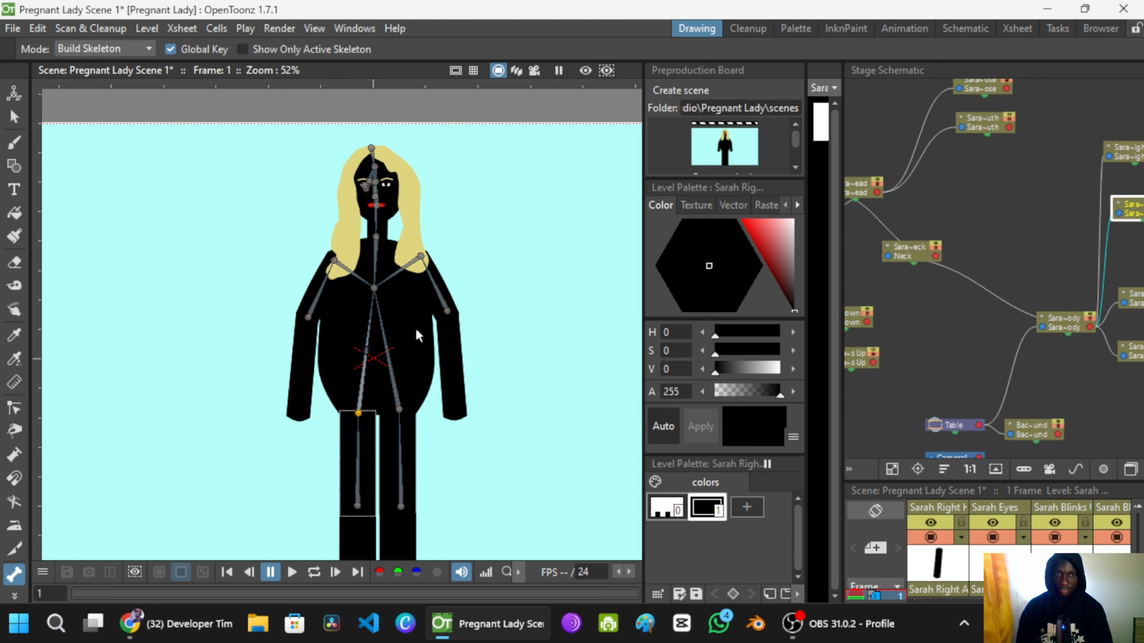
{"action": "key", "text": "ctrl+s"}
{"action": "scroll", "coordinate": [351, 330], "scroll_direction": "down", "scroll_amount": 3}
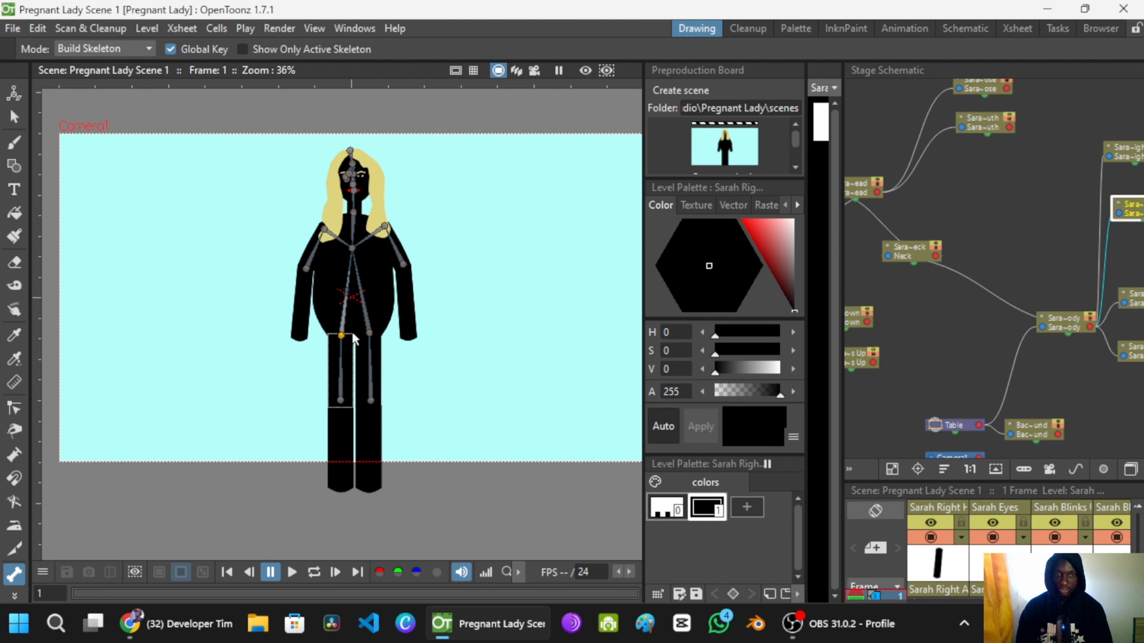
{"action": "left_click_drag", "start_coordinate": [370, 382], "coordinate": [367, 355]}
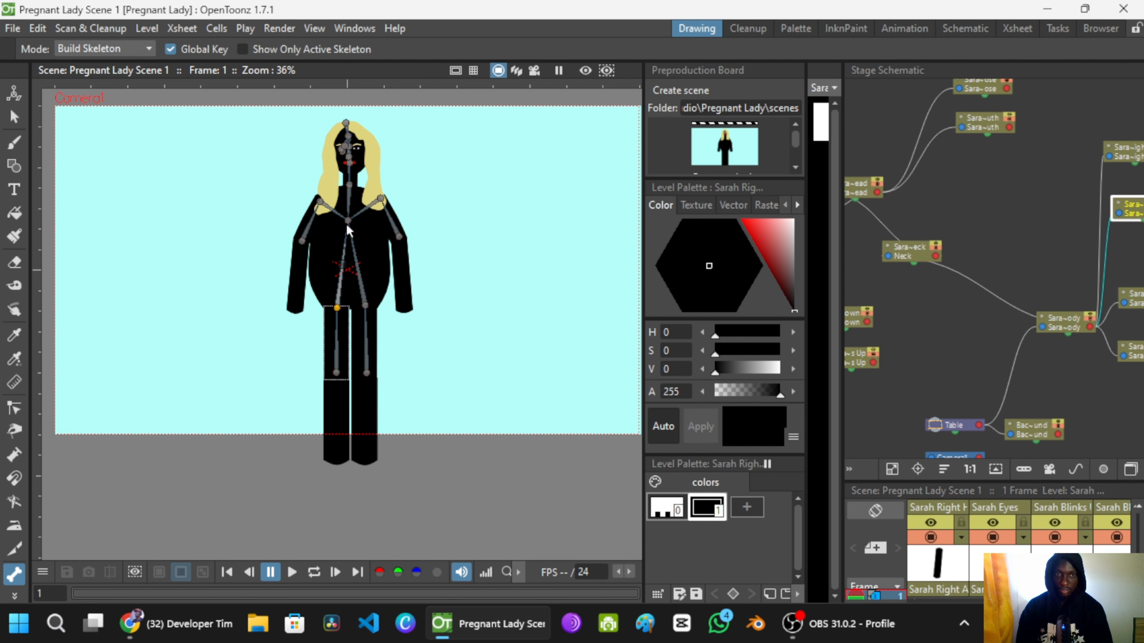
{"action": "scroll", "coordinate": [347, 228], "scroll_direction": "up", "scroll_amount": 5}
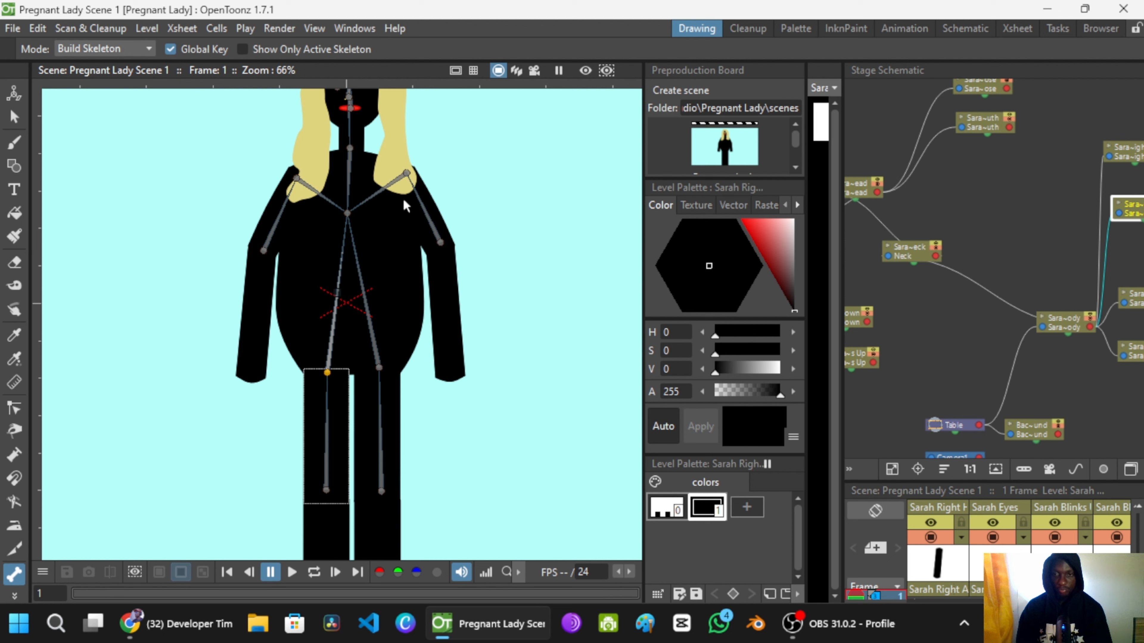
Step: Examine how the hair, eyes, eyebrow, pupil, blink, nose and mouth nodes connect to the head and neck in the Stage Schematic
{"action": "scroll", "coordinate": [958, 169], "scroll_direction": "down", "scroll_amount": 3}
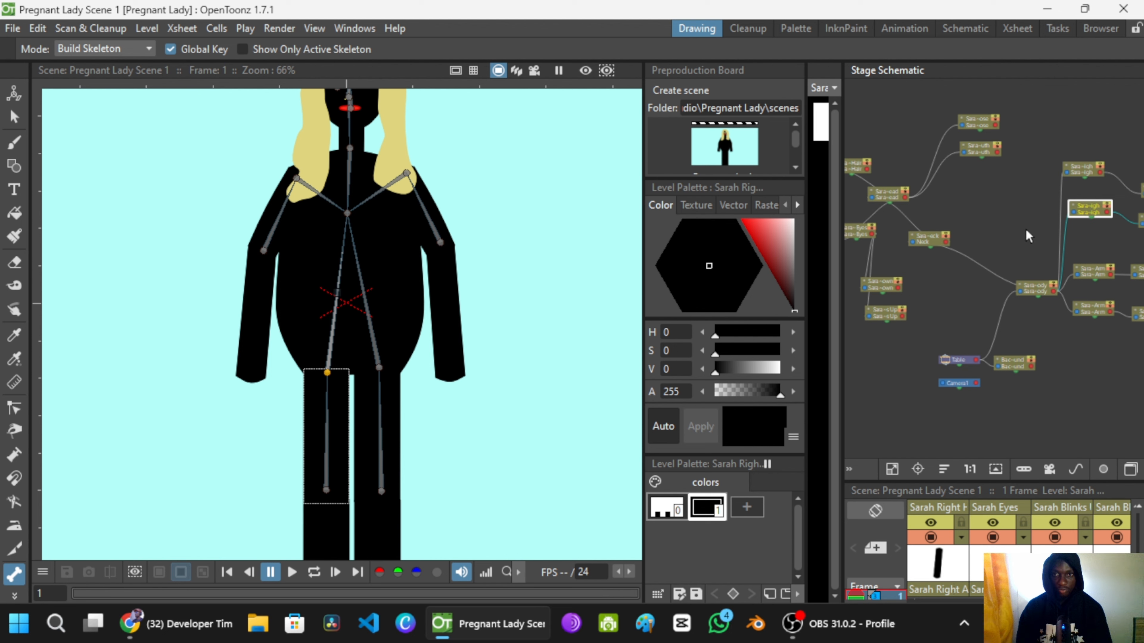
{"action": "scroll", "coordinate": [1027, 230], "scroll_direction": "down", "scroll_amount": 2}
{"action": "scroll", "coordinate": [923, 228], "scroll_direction": "up", "scroll_amount": 6}
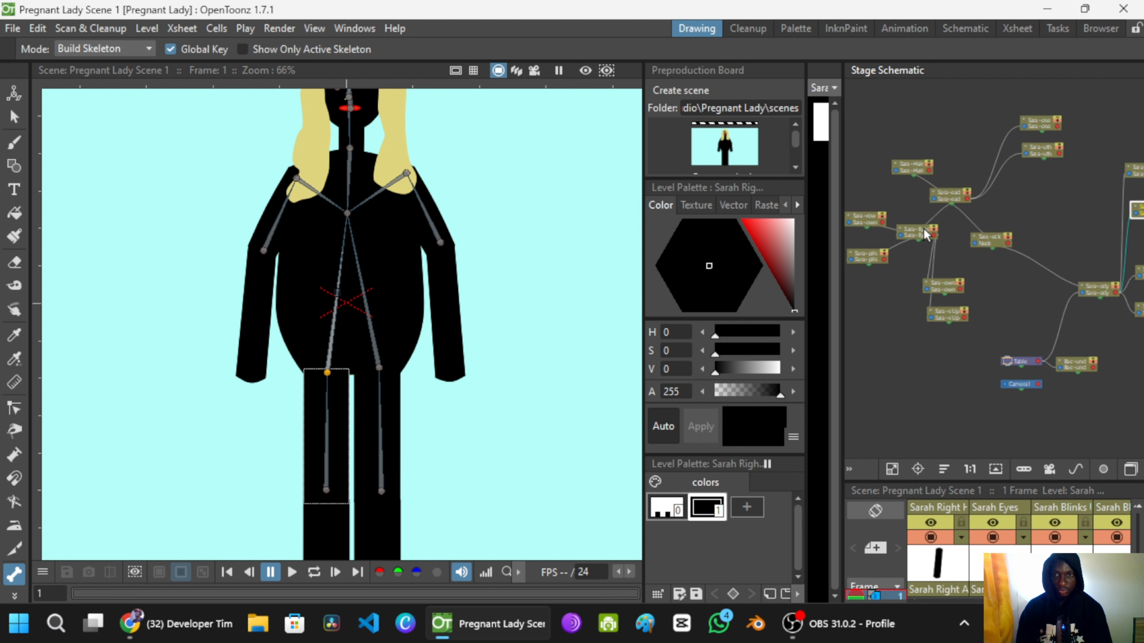
{"action": "left_click_drag", "start_coordinate": [928, 233], "coordinate": [1013, 277]}
{"action": "left_click_drag", "start_coordinate": [902, 86], "coordinate": [1142, 457]}
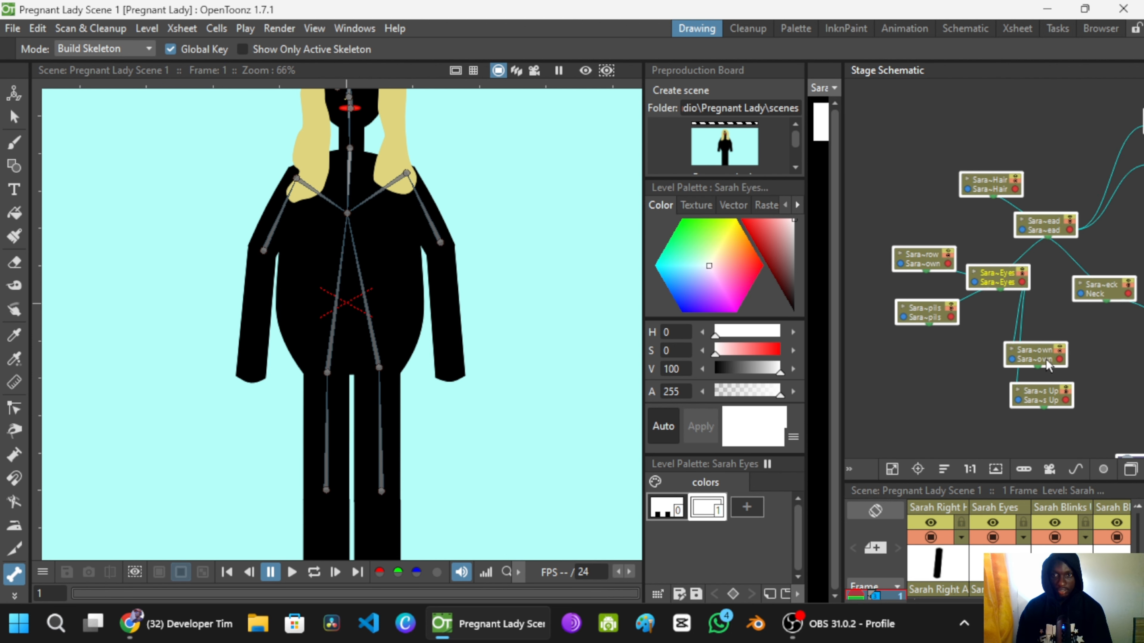
{"action": "scroll", "coordinate": [1018, 329], "scroll_direction": "down", "scroll_amount": 2}
{"action": "left_click_drag", "start_coordinate": [988, 316], "coordinate": [859, 332]}
{"action": "left_click", "coordinate": [972, 111]}
{"action": "left_click_drag", "start_coordinate": [934, 135], "coordinate": [1084, 275]}
{"action": "scroll", "coordinate": [1027, 223], "scroll_direction": "up", "scroll_amount": 2}
{"action": "scroll", "coordinate": [1026, 223], "scroll_direction": "down", "scroll_amount": 3}
{"action": "scroll", "coordinate": [1028, 232], "scroll_direction": "down", "scroll_amount": 3}
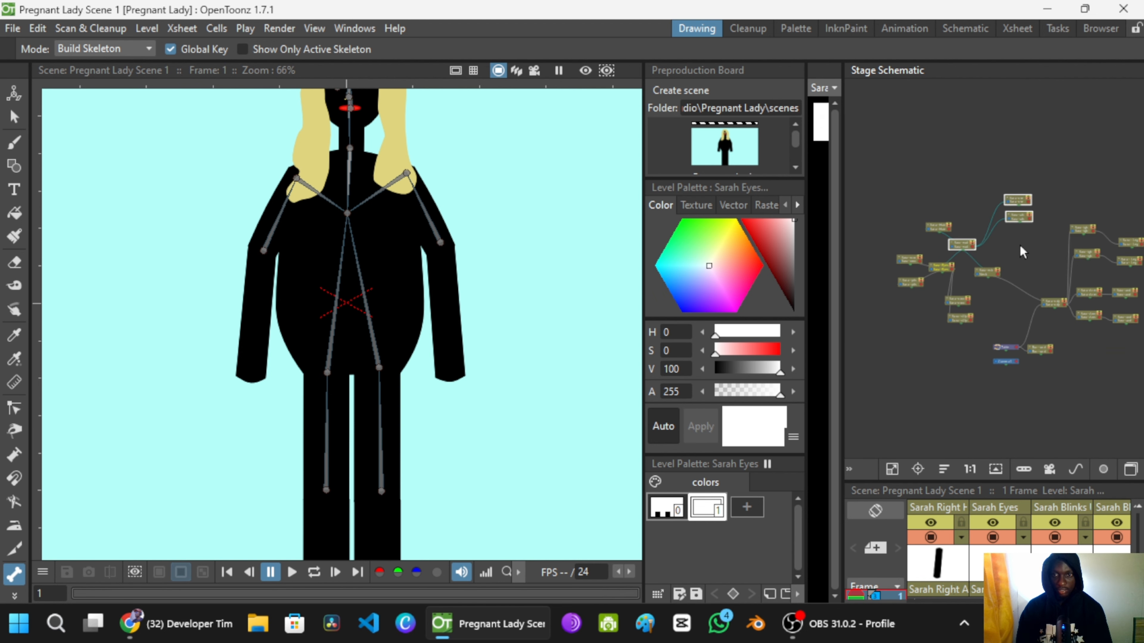
{"action": "left_click_drag", "start_coordinate": [857, 166], "coordinate": [1035, 320]}
{"action": "left_click_drag", "start_coordinate": [425, 198], "coordinate": [434, 275]}
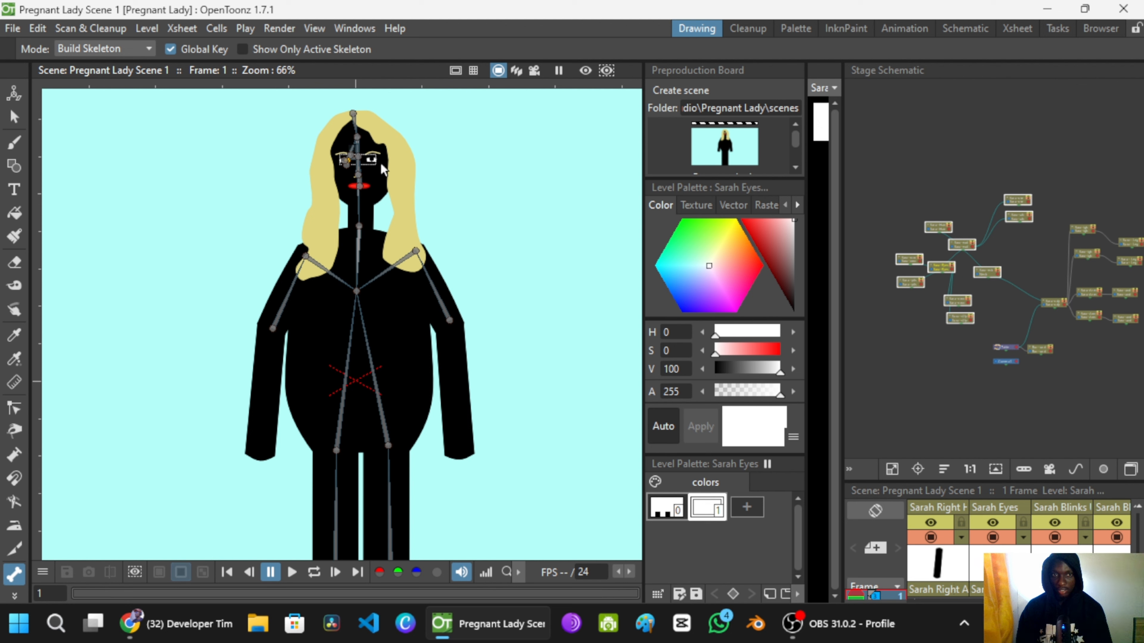
Step: Examine how the thigh, leg, arm and hand nodes branch from the Sarah Body node in the Stage Schematic
{"action": "left_click", "coordinate": [959, 208]}
{"action": "scroll", "coordinate": [984, 245], "scroll_direction": "up", "scroll_amount": 1}
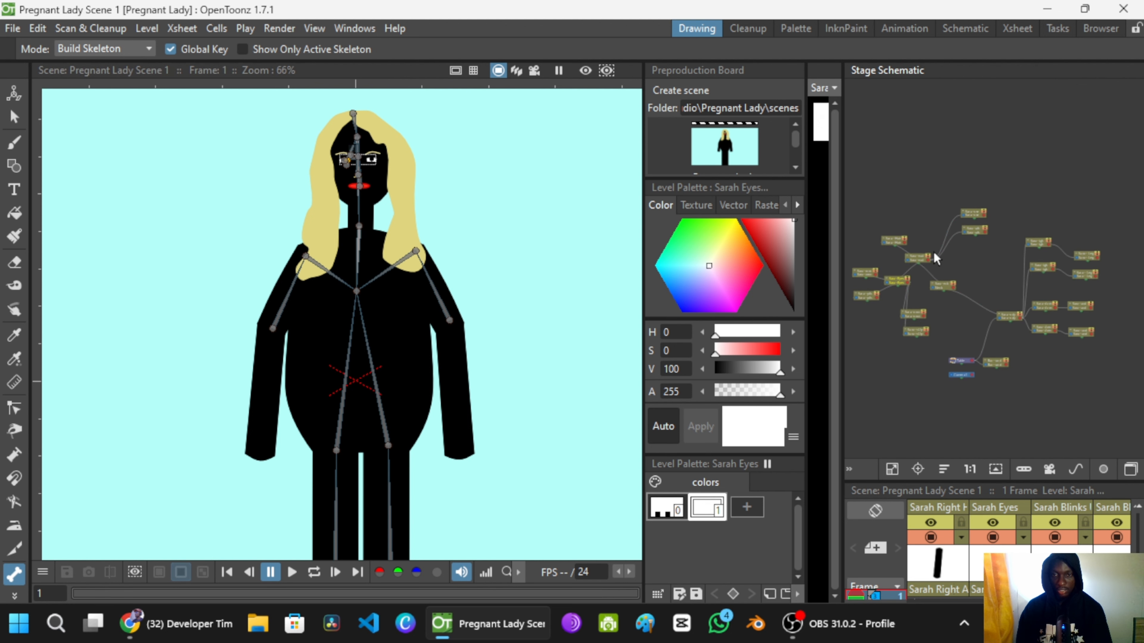
{"action": "scroll", "coordinate": [932, 251], "scroll_direction": "up", "scroll_amount": 2}
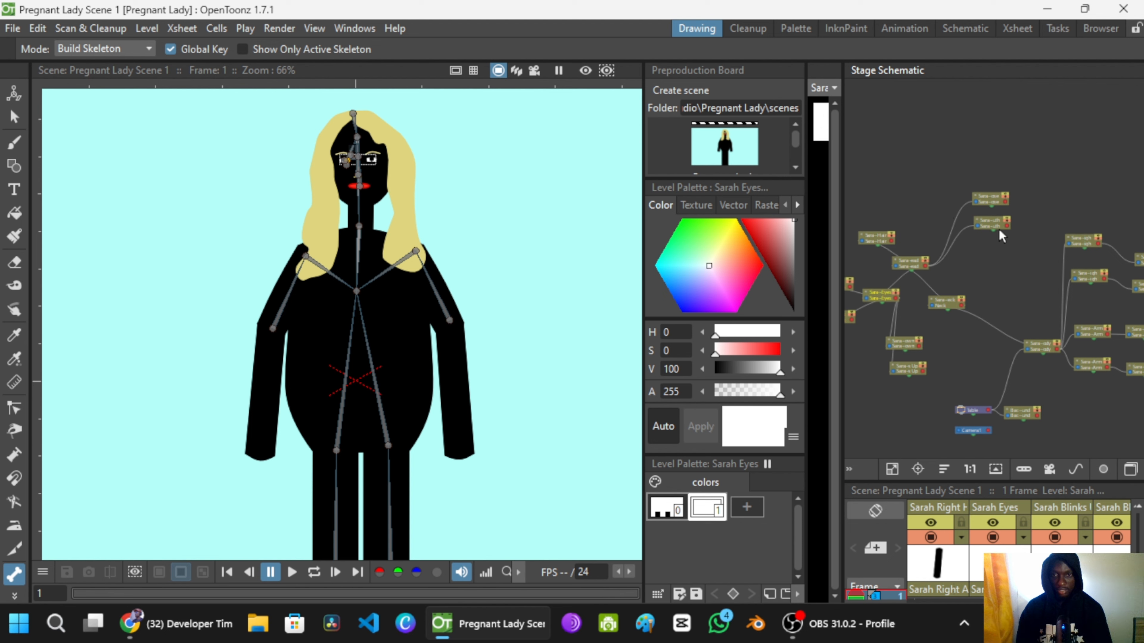
{"action": "scroll", "coordinate": [942, 234], "scroll_direction": "up", "scroll_amount": 3}
{"action": "scroll", "coordinate": [1031, 265], "scroll_direction": "down", "scroll_amount": 5}
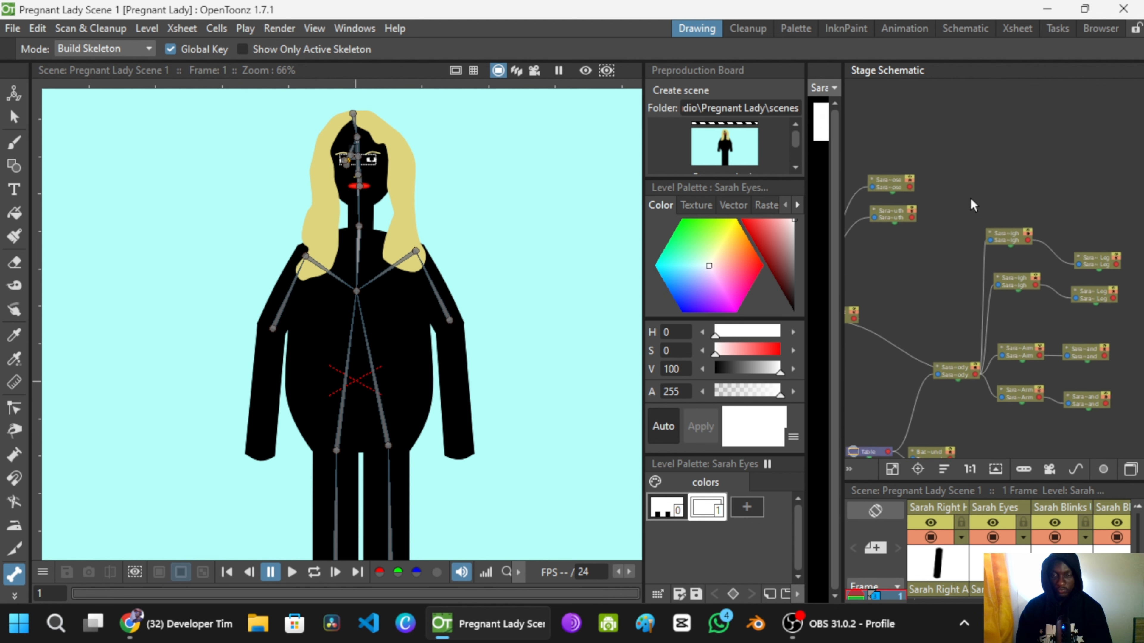
{"action": "left_click_drag", "start_coordinate": [910, 131], "coordinate": [1089, 284]}
{"action": "left_click_drag", "start_coordinate": [1126, 261], "coordinate": [1126, 261]}
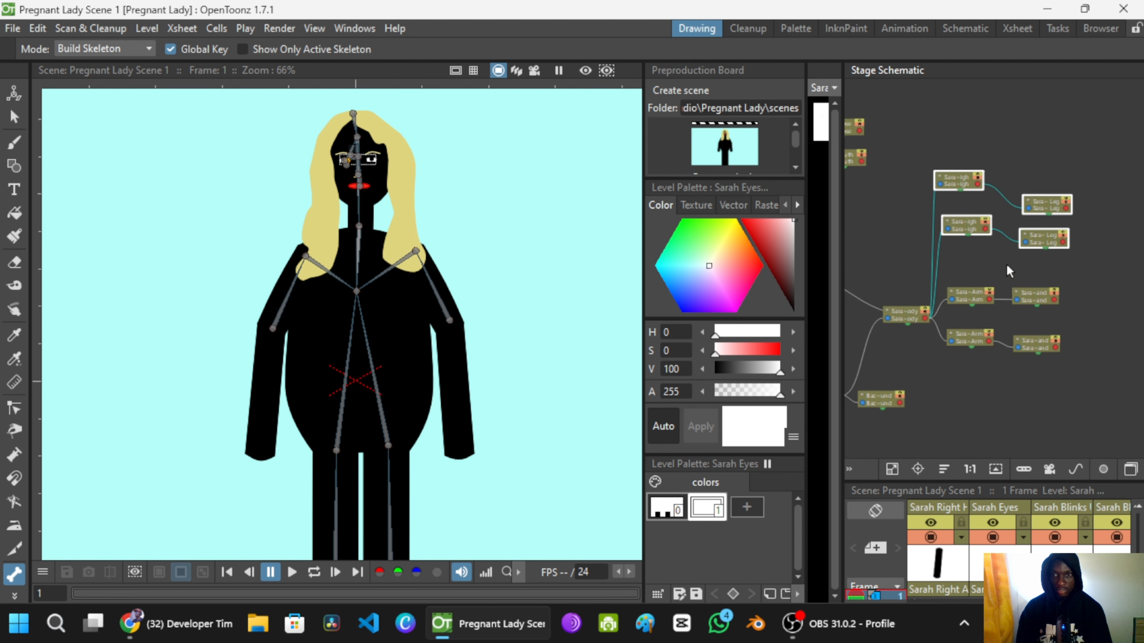
{"action": "scroll", "coordinate": [955, 289], "scroll_direction": "up", "scroll_amount": 1}
{"action": "left_click_drag", "start_coordinate": [955, 290], "coordinate": [1076, 261]}
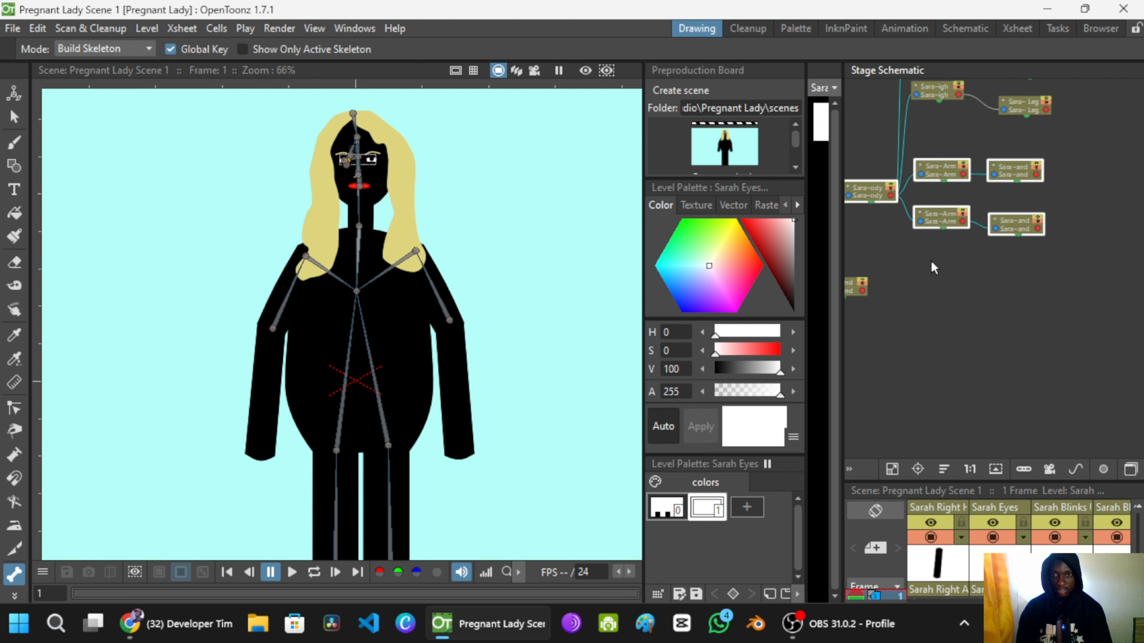
Step: Select the Sarah Body node, switch the Skeleton tool to Animate mode and shift the whole character slightly to the right
{"action": "left_click", "coordinate": [866, 187]}
{"action": "scroll", "coordinate": [361, 292], "scroll_direction": "down", "scroll_amount": 1}
{"action": "scroll", "coordinate": [362, 292], "scroll_direction": "down", "scroll_amount": 1}
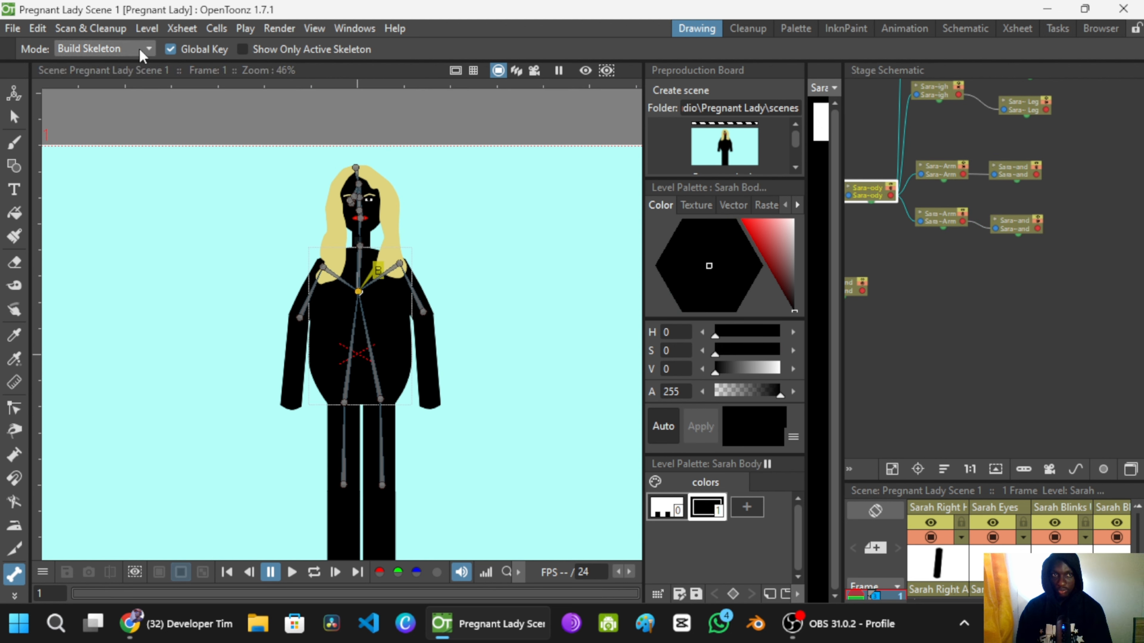
{"action": "left_click", "coordinate": [99, 51]}
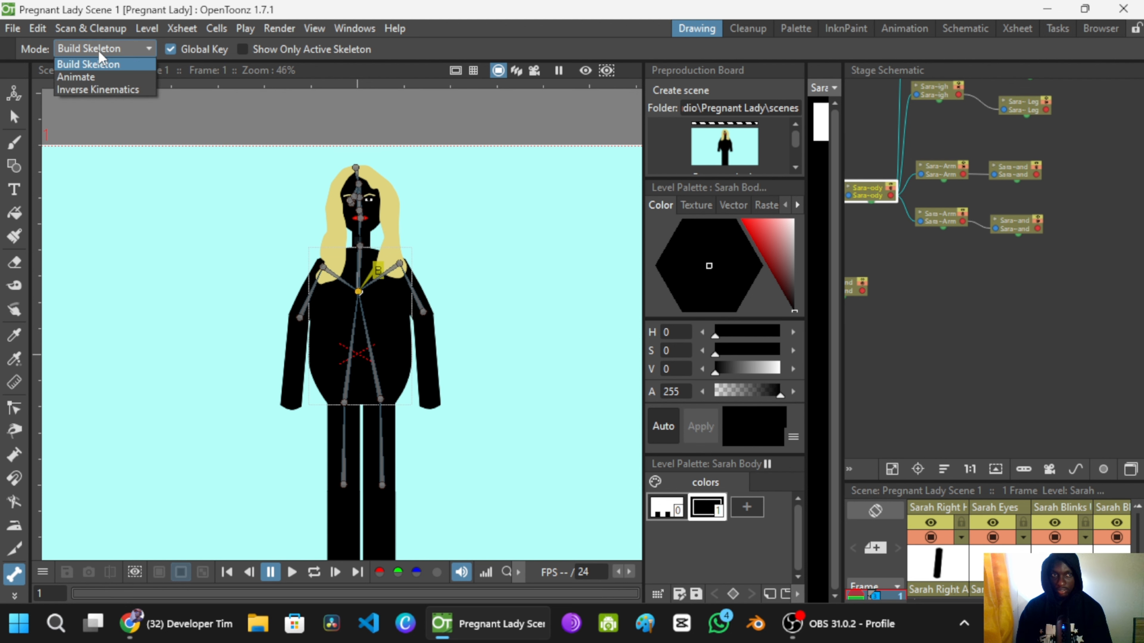
{"action": "left_click", "coordinate": [111, 77]}
{"action": "scroll", "coordinate": [382, 233], "scroll_direction": "down", "scroll_amount": 2}
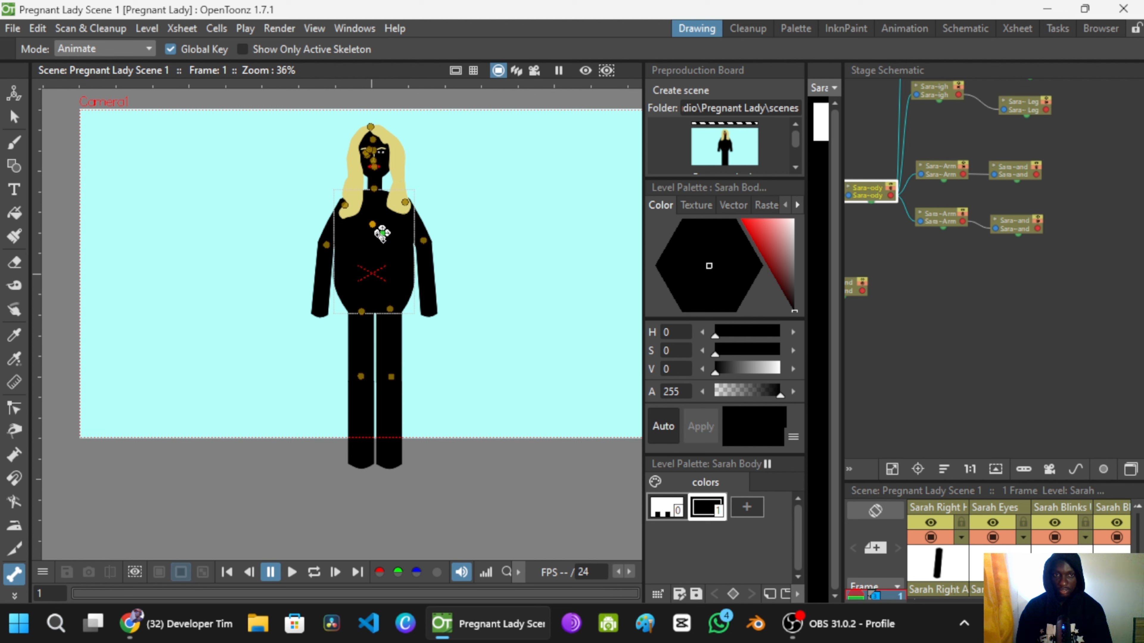
{"action": "left_click_drag", "start_coordinate": [419, 229], "coordinate": [455, 230]}
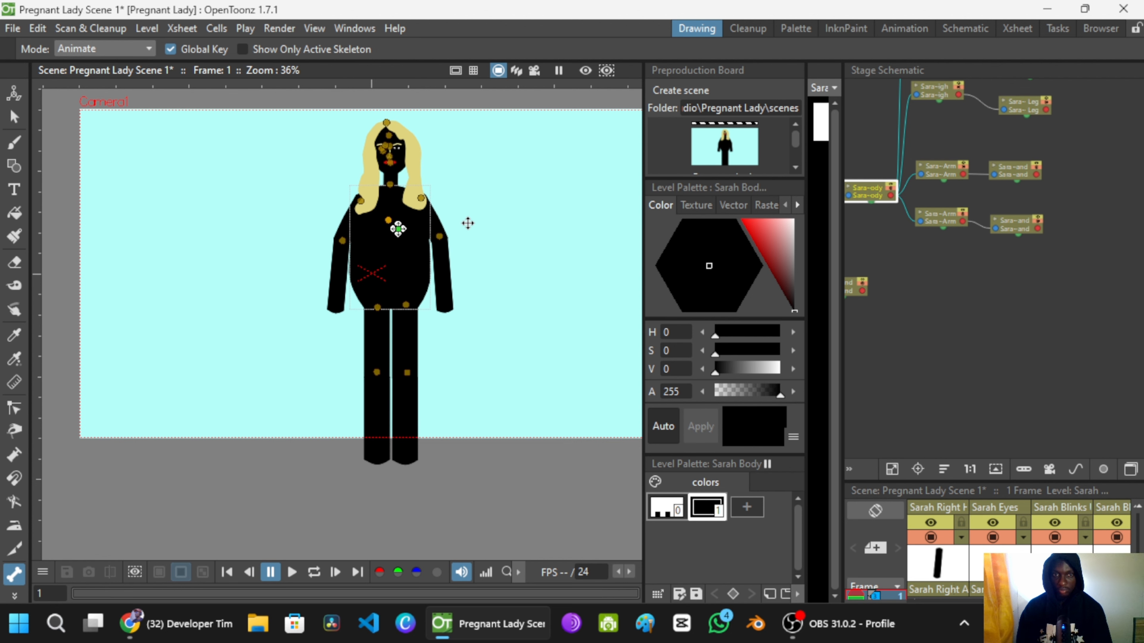
{"action": "left_click", "coordinate": [468, 223]}
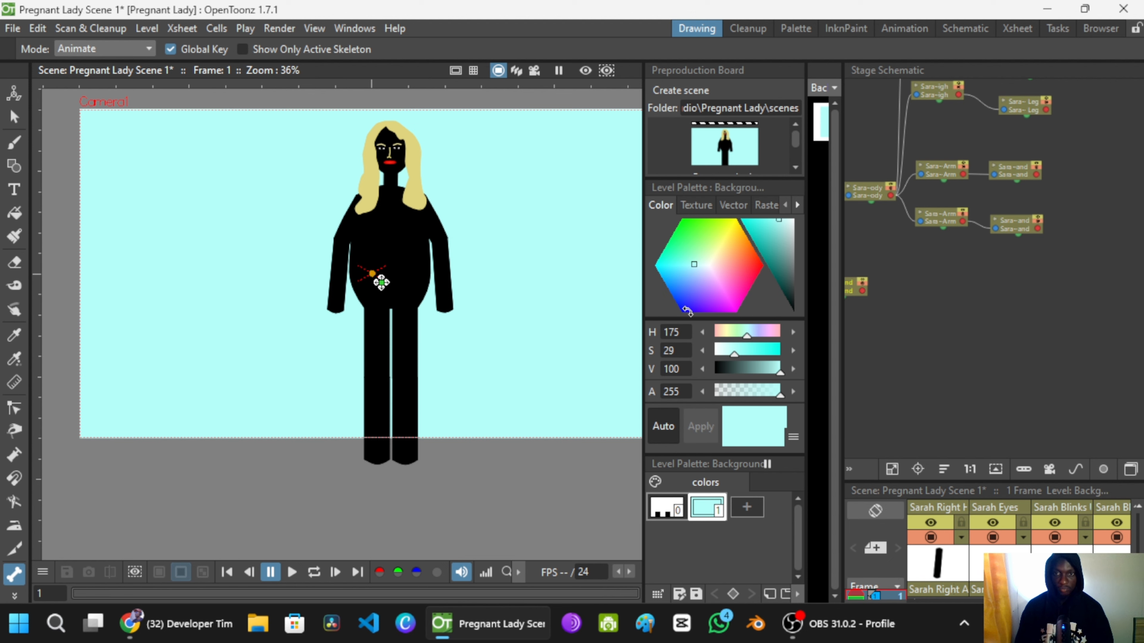
Step: Enlarge the Stage Schematic area and select the Sarah Right Hand node with the Selection tool active
{"action": "left_click_drag", "start_coordinate": [841, 265], "coordinate": [723, 274]}
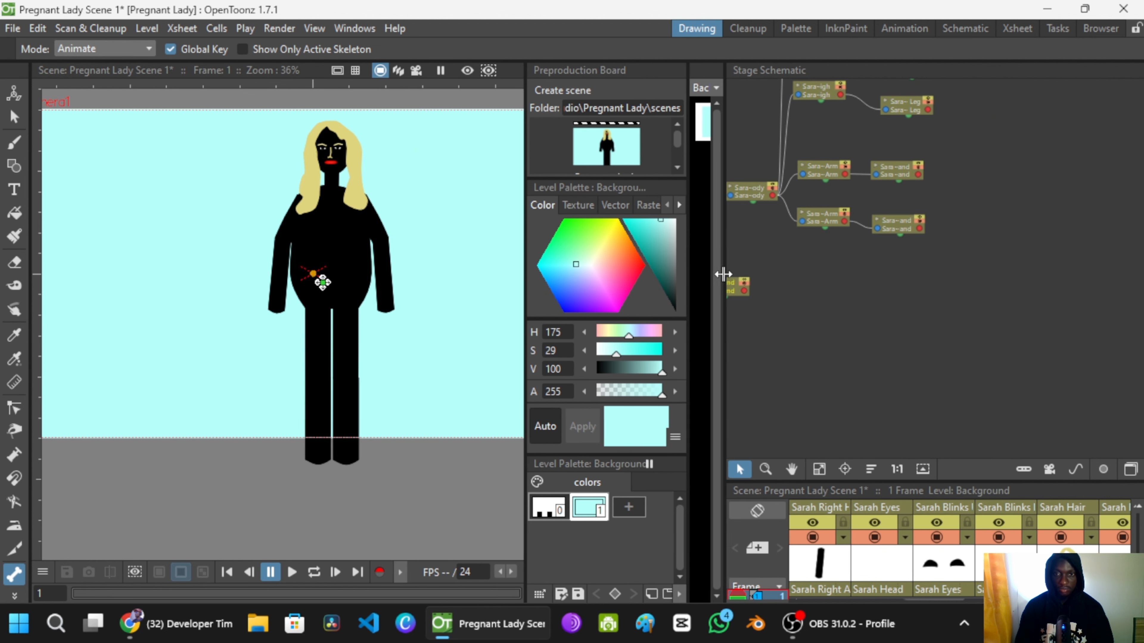
{"action": "scroll", "coordinate": [308, 244], "scroll_direction": "down", "scroll_amount": 2}
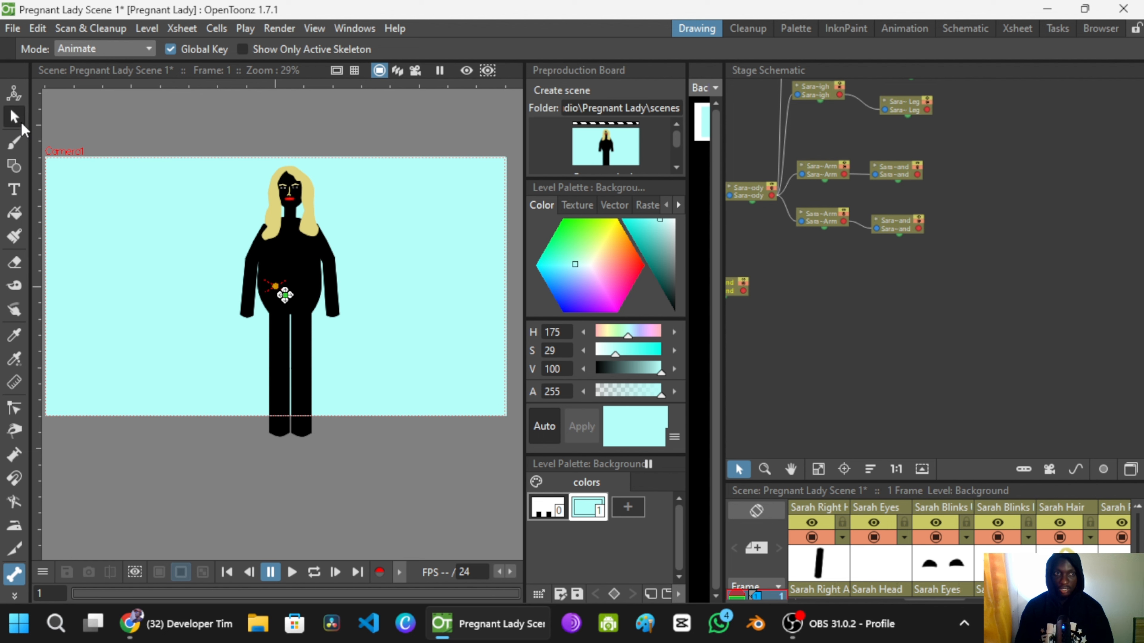
{"action": "left_click", "coordinate": [14, 116]}
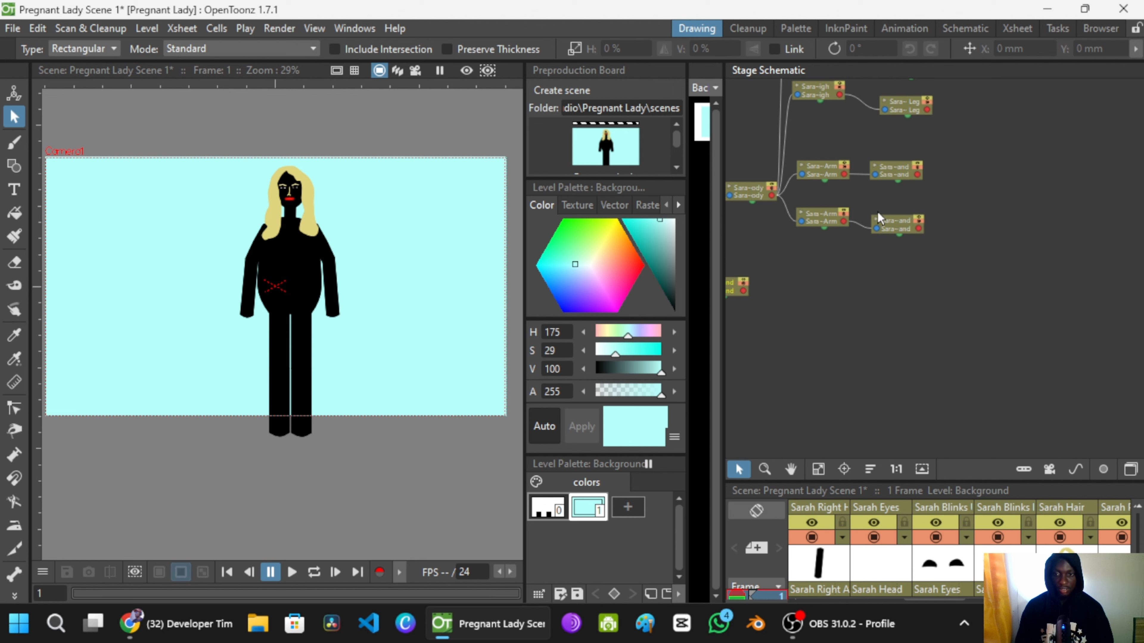
{"action": "left_click_drag", "start_coordinate": [883, 217], "coordinate": [1039, 348]}
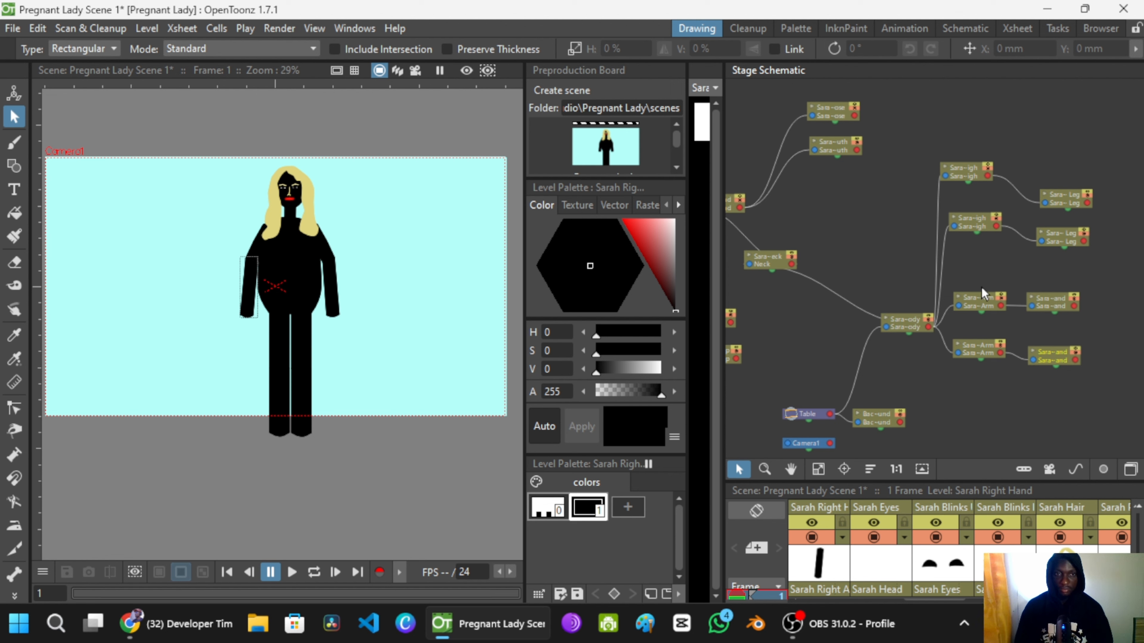
{"action": "scroll", "coordinate": [923, 266], "scroll_direction": "down", "scroll_amount": 3}
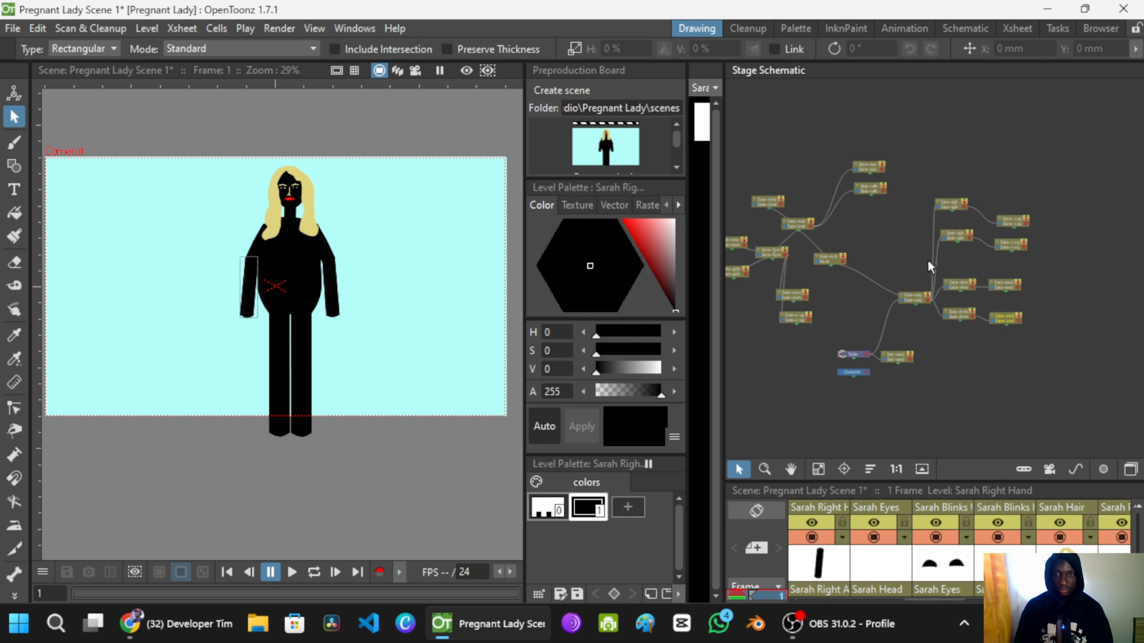
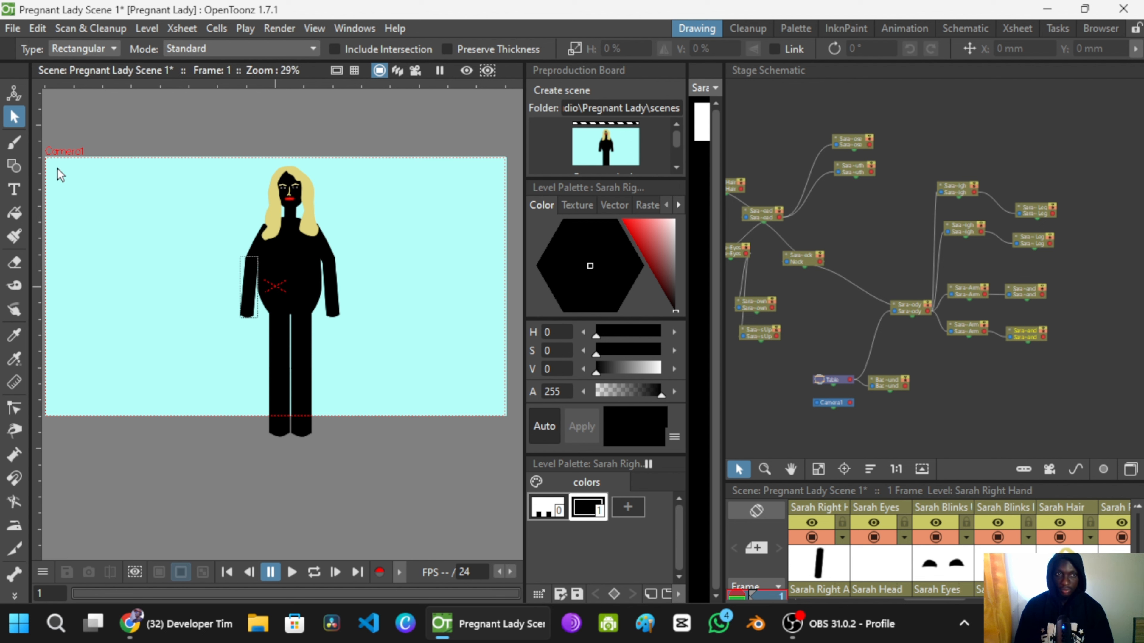
Step: Activate the Animate tool for Sarah Right Hand and set its mode from Center to All
{"action": "left_click", "coordinate": [14, 93]}
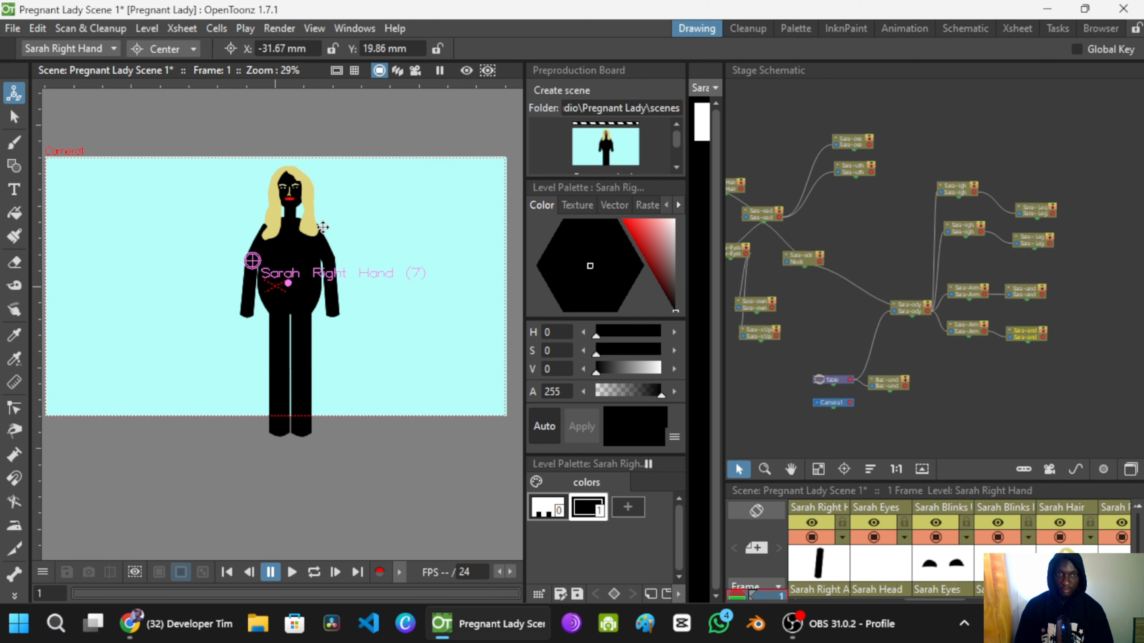
{"action": "left_click", "coordinate": [16, 581]}
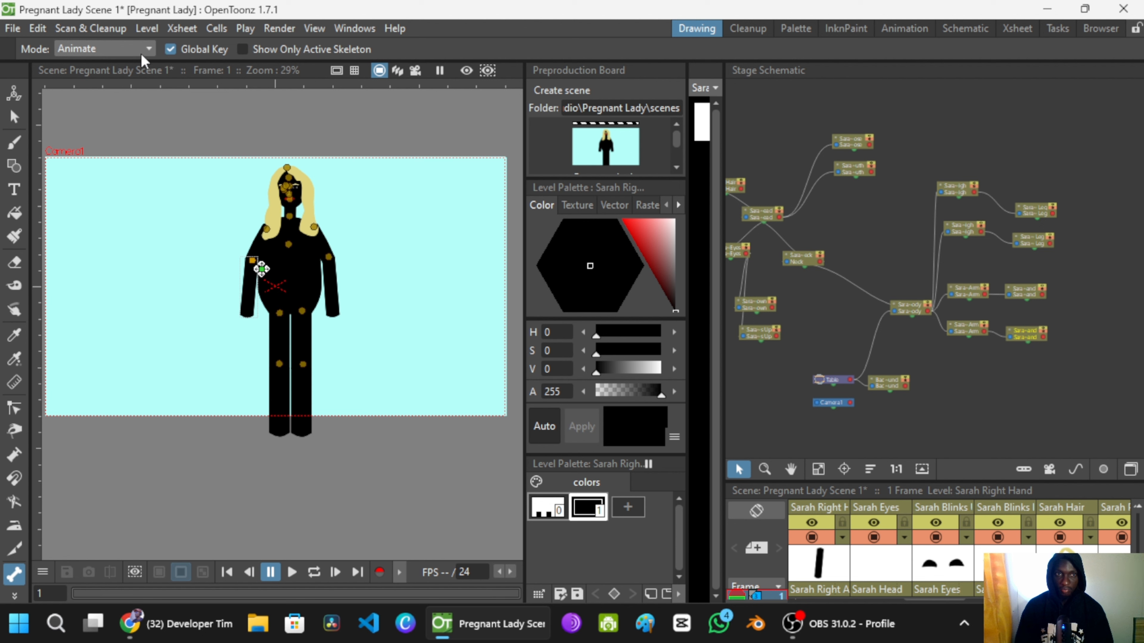
{"action": "left_click", "coordinate": [88, 52]}
{"action": "left_click", "coordinate": [13, 99]}
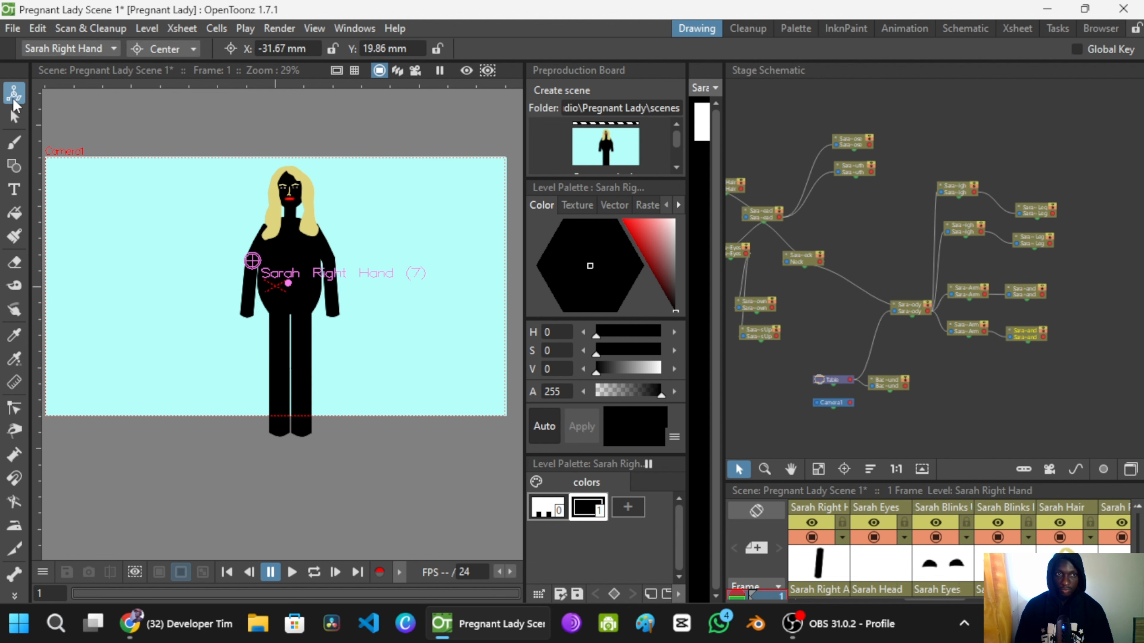
{"action": "left_click", "coordinate": [156, 51]}
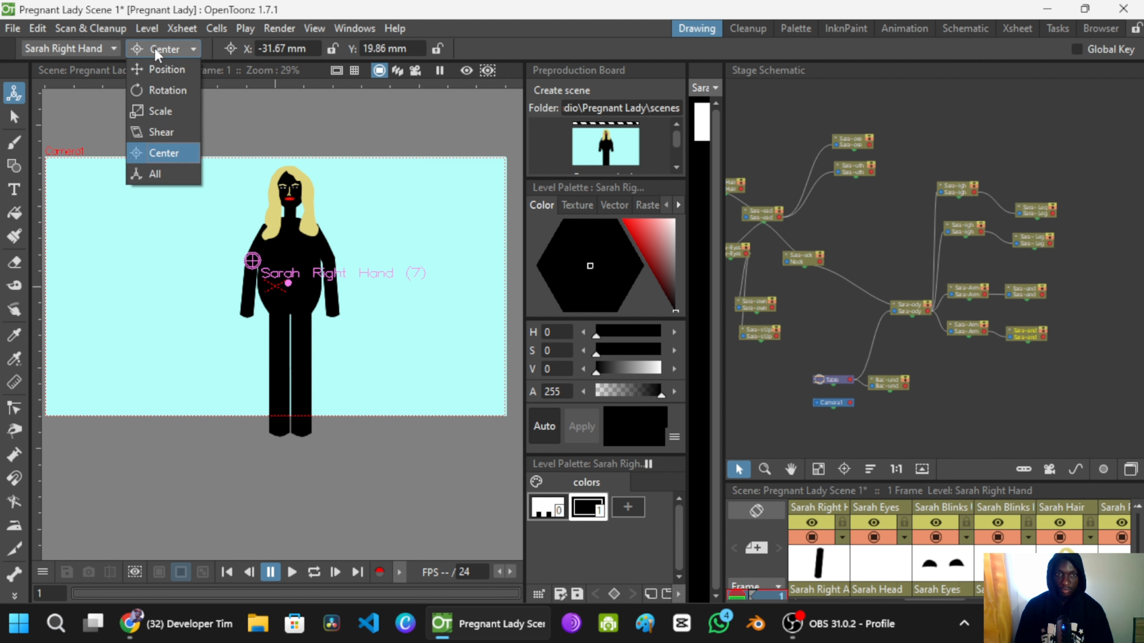
{"action": "left_click", "coordinate": [159, 158]}
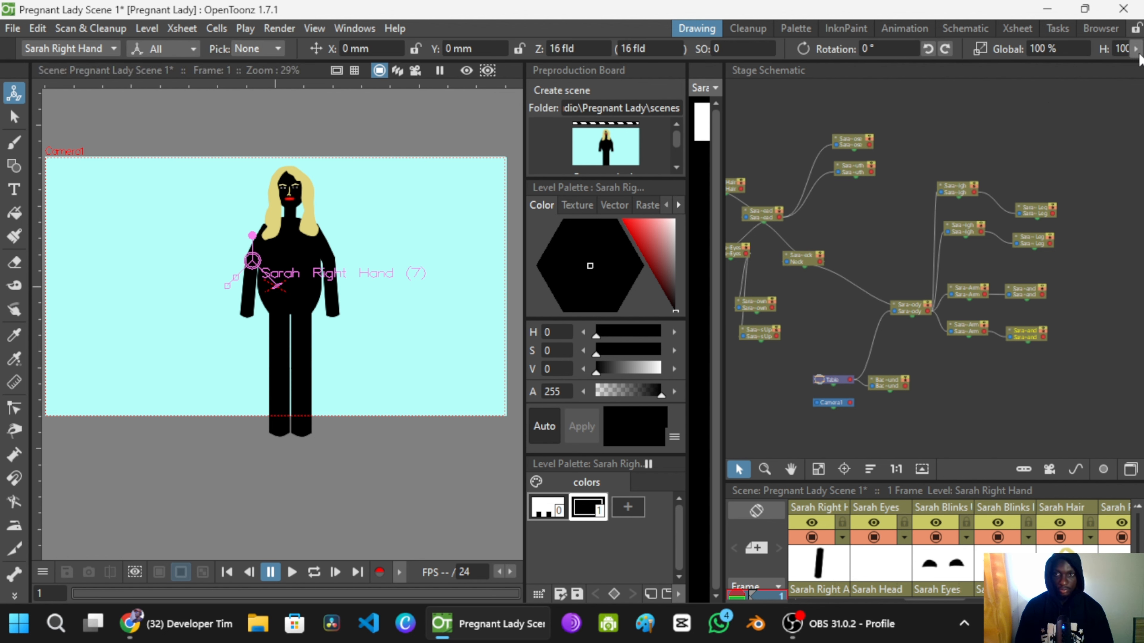
Step: Try a global scale of 60% on Sarah Right Hand, and undo it
{"action": "left_click", "coordinate": [1136, 48]}
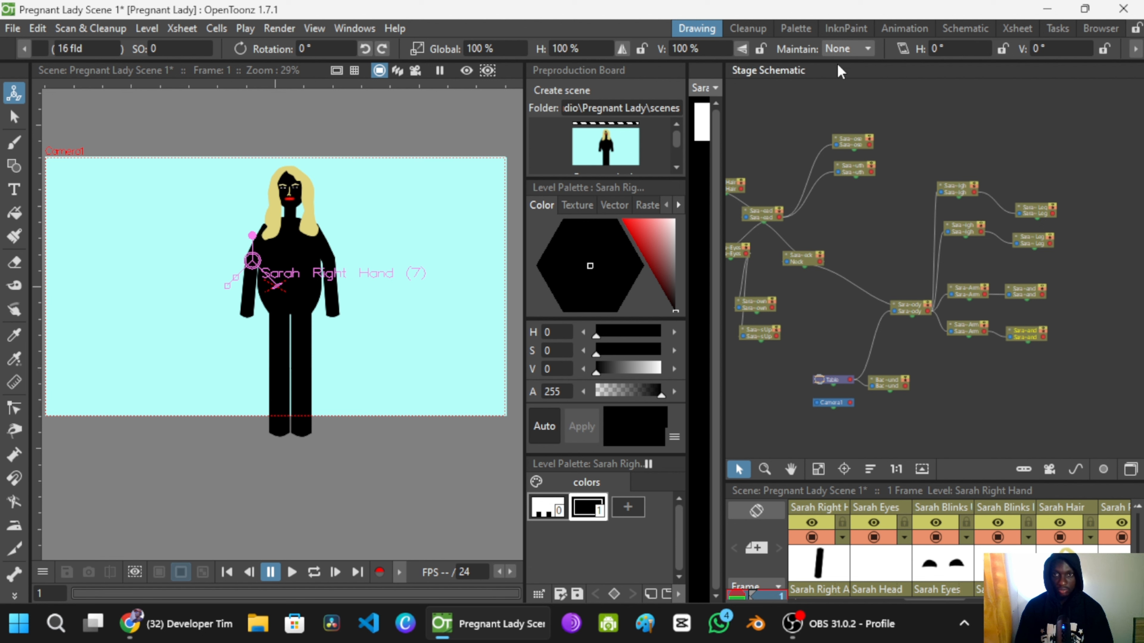
{"action": "left_click", "coordinate": [469, 49]}
{"action": "left_click", "coordinate": [469, 49]}
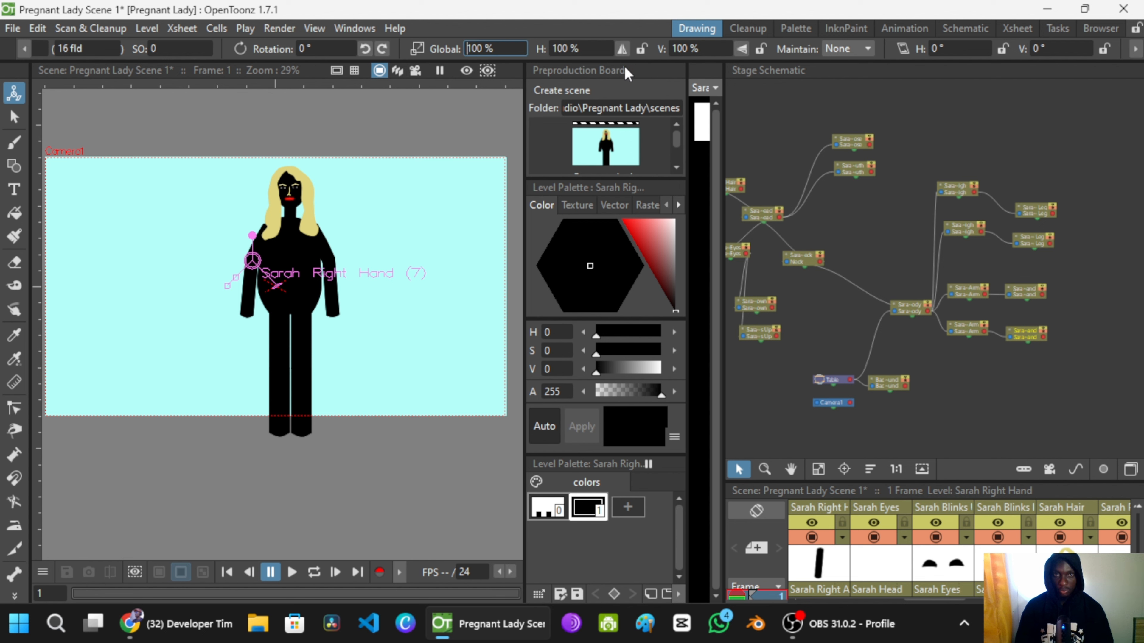
{"action": "key", "text": "Delete"}
{"action": "key", "text": "Delete"}
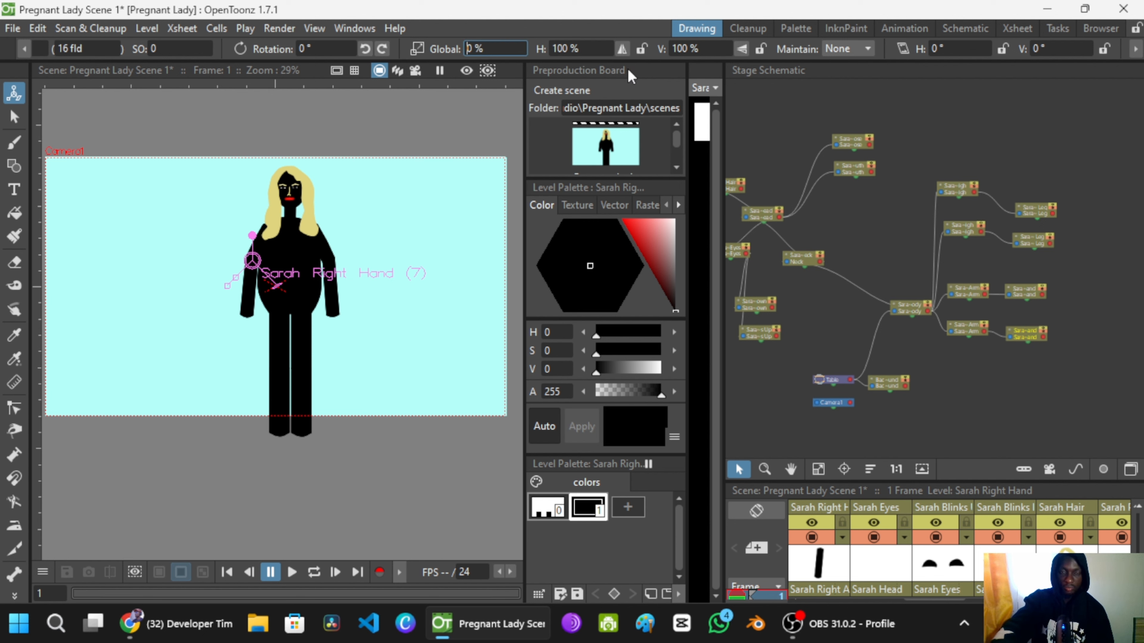
{"action": "type", "text": "6"}
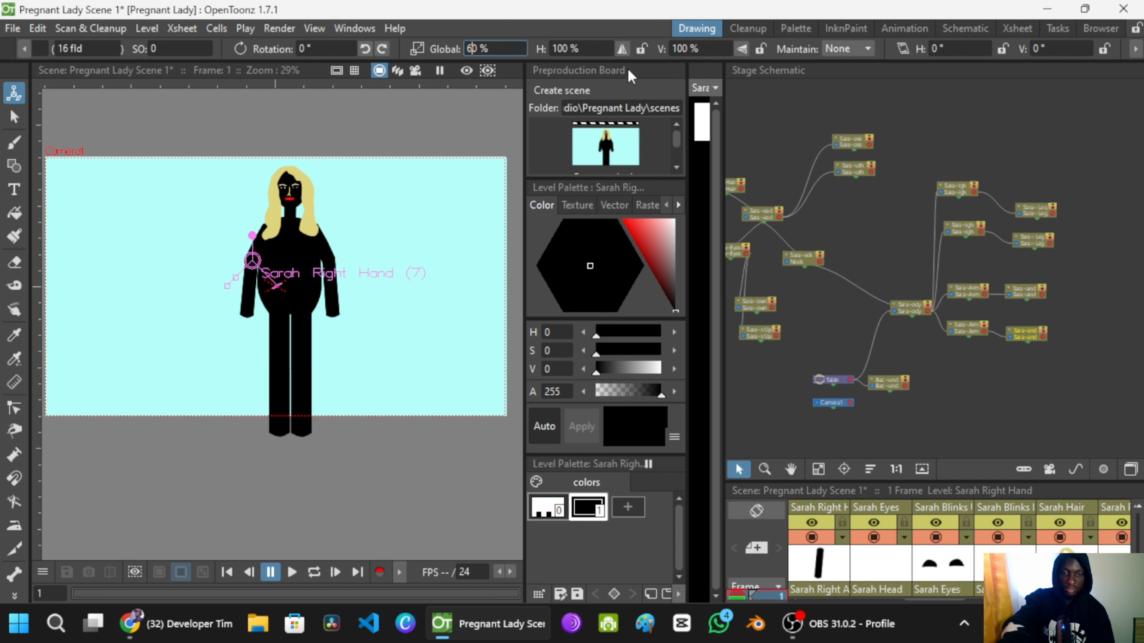
{"action": "left_click", "coordinate": [355, 71]}
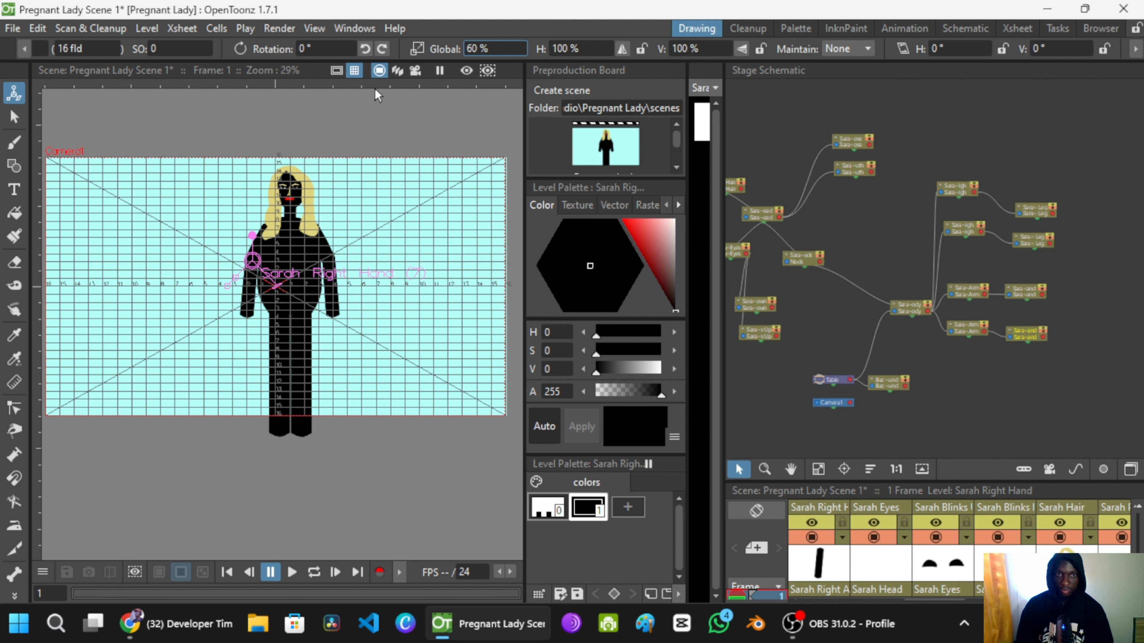
{"action": "left_click", "coordinate": [358, 75]}
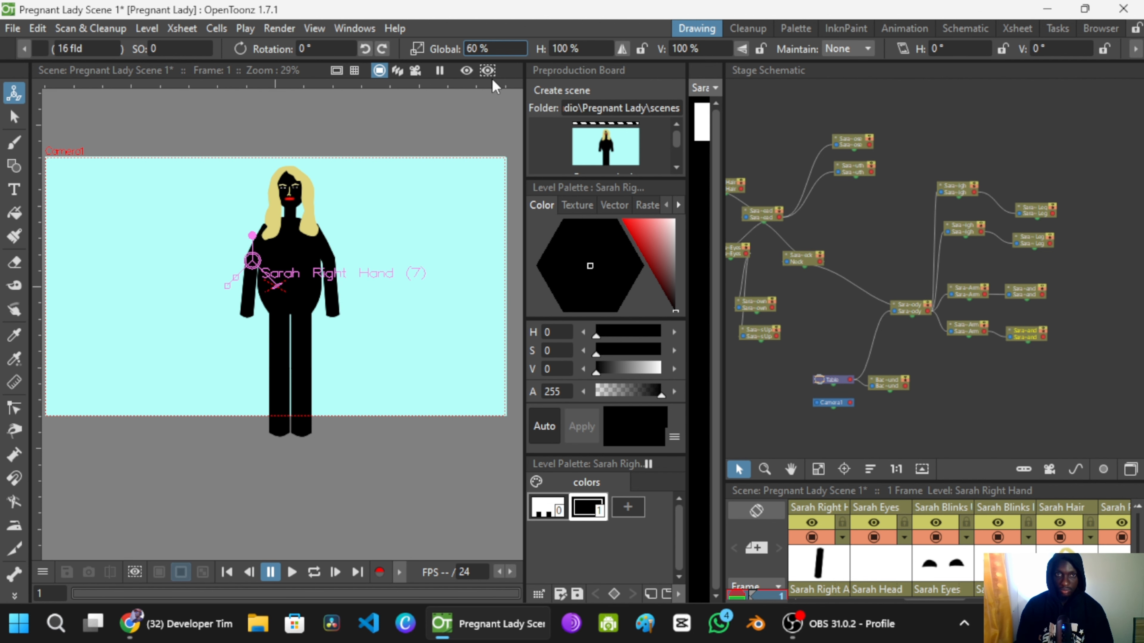
{"action": "key", "text": "Return"}
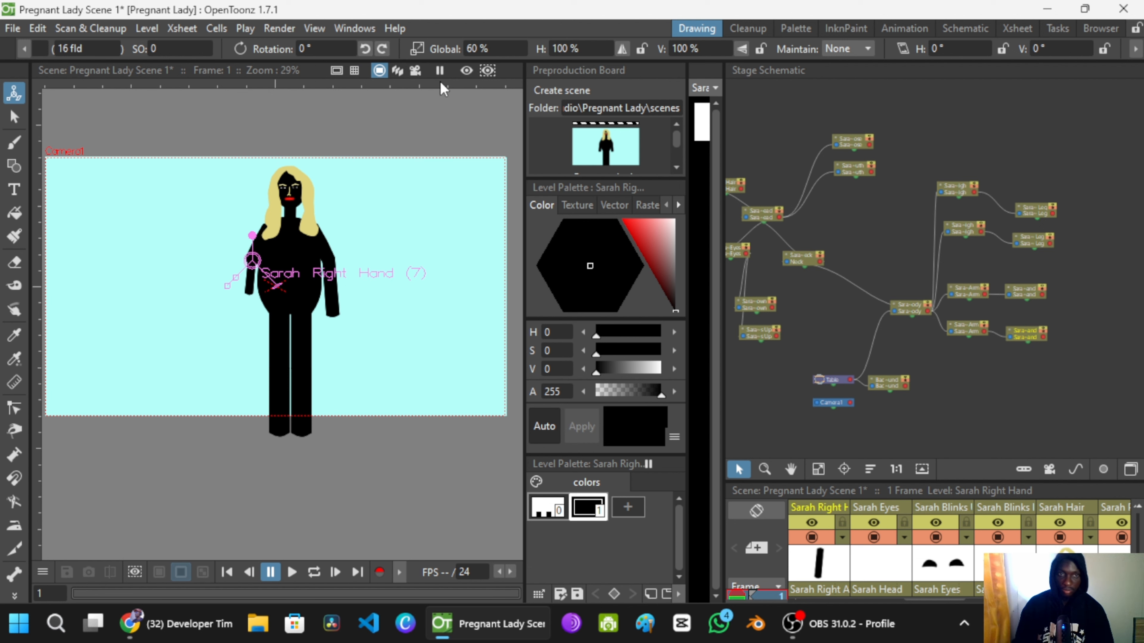
{"action": "key", "text": "ctrl+z"}
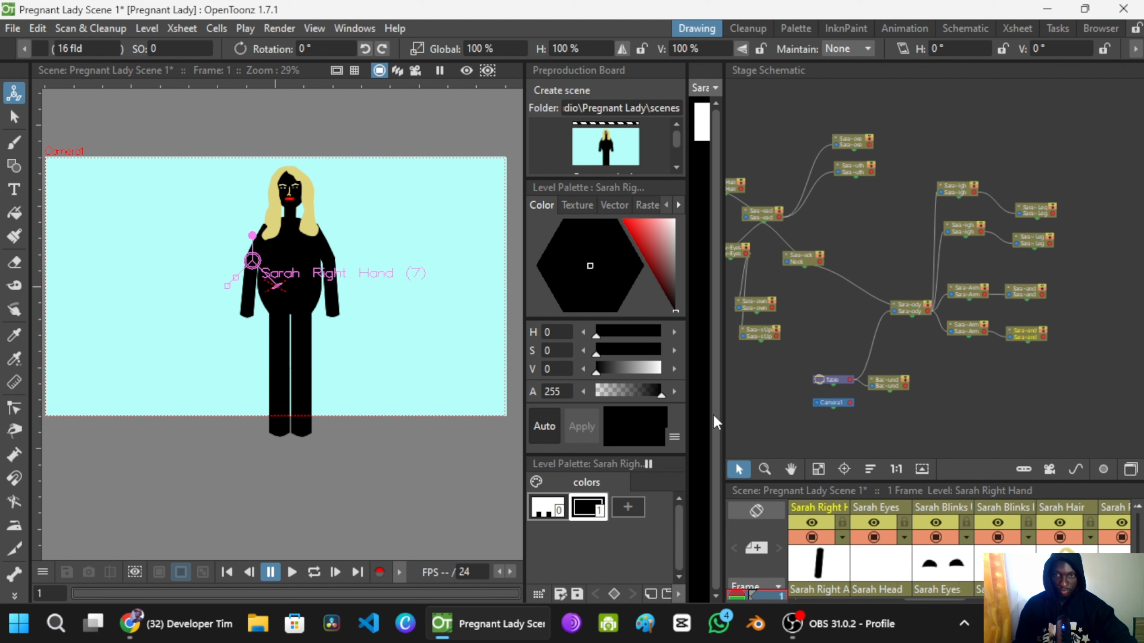
Step: Select the Sarah Body node and set its global scale to 60%
{"action": "left_click", "coordinate": [910, 312]}
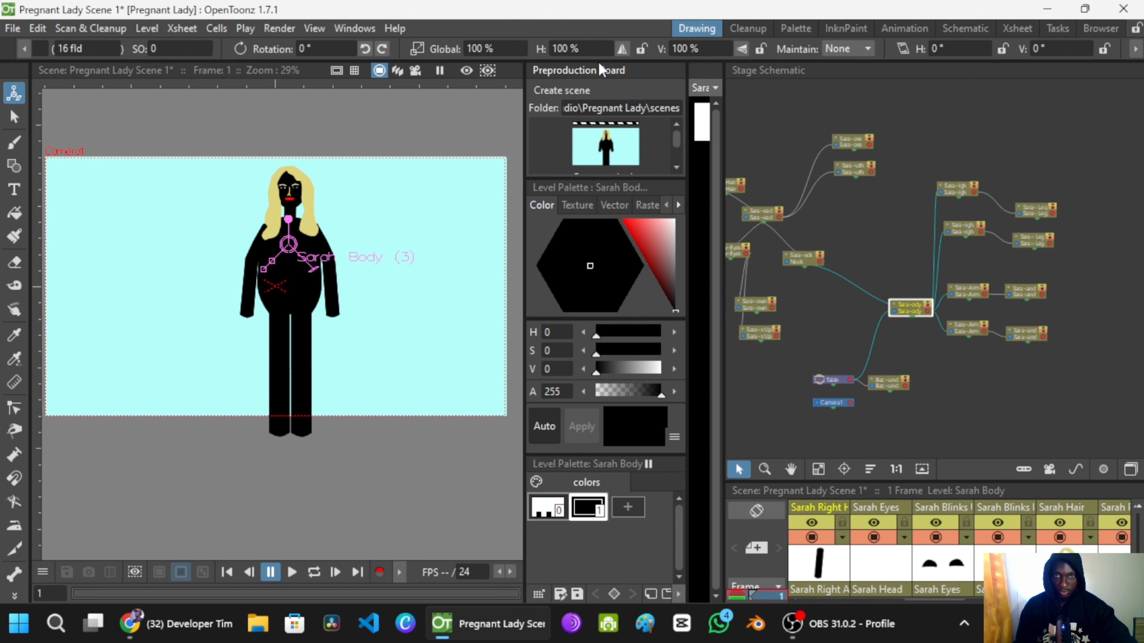
{"action": "scroll", "coordinate": [920, 313], "scroll_direction": "up", "scroll_amount": 5}
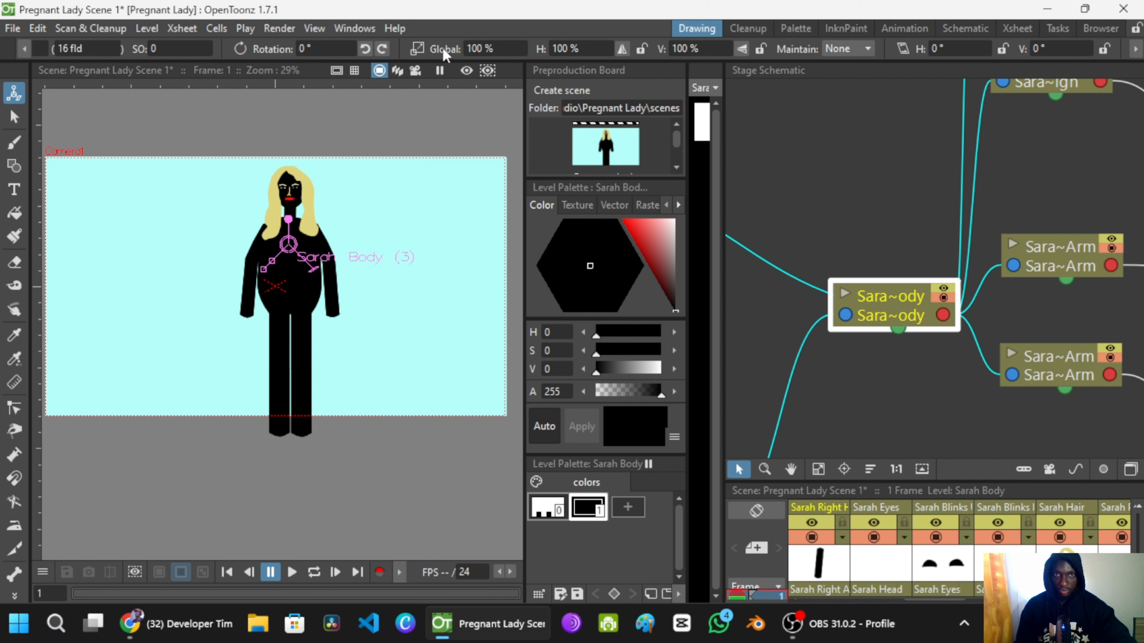
{"action": "left_click", "coordinate": [467, 47]}
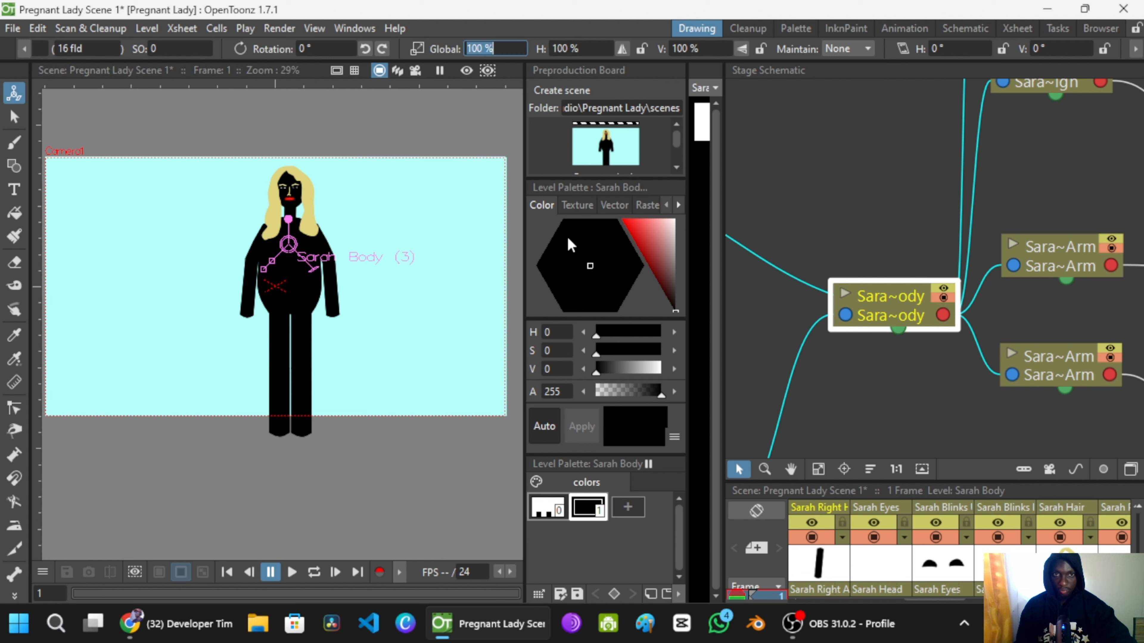
{"action": "left_click", "coordinate": [469, 47]}
{"action": "key", "text": "BackSpace"}
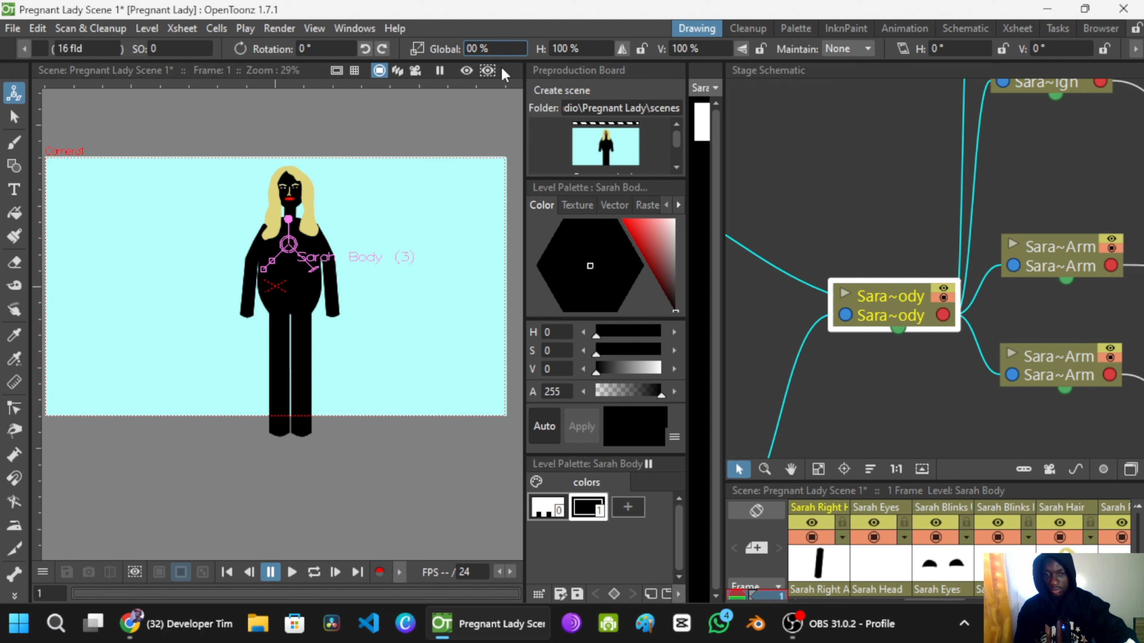
{"action": "type", "text": "6"}
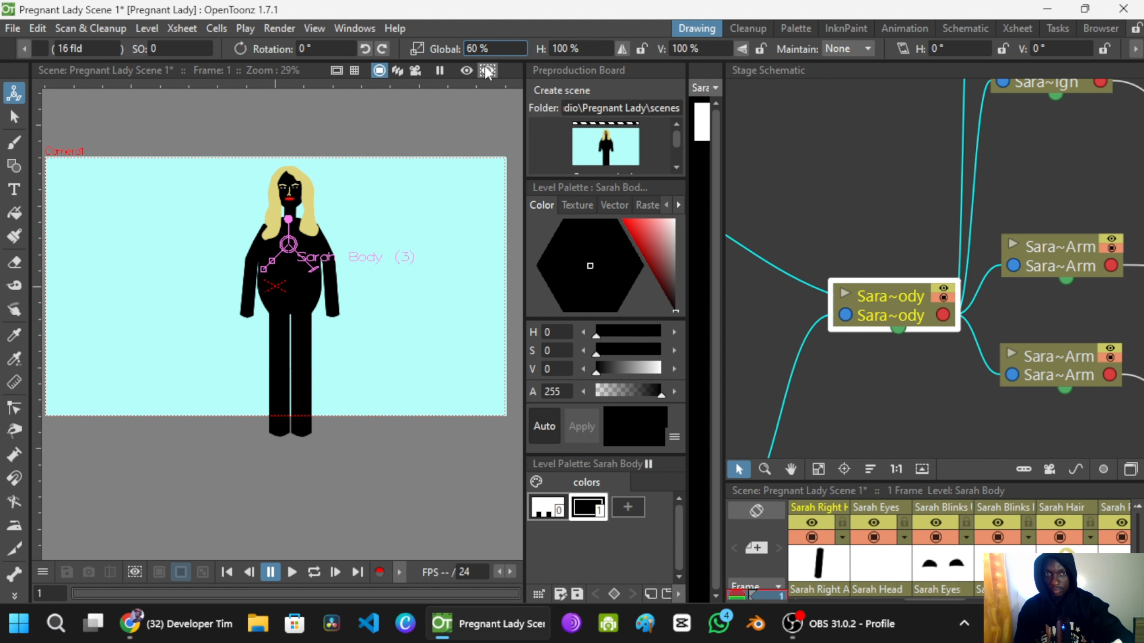
{"action": "key", "text": "Return"}
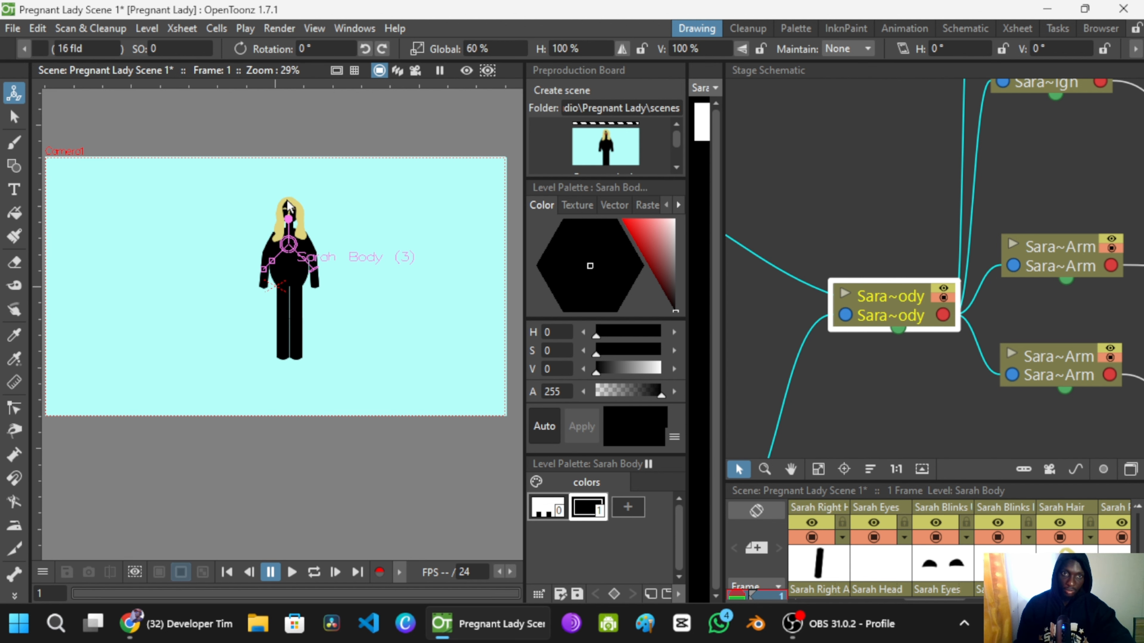
Step: Try to select the scaled character in the scene with the Selection tool
{"action": "scroll", "coordinate": [287, 206], "scroll_direction": "up", "scroll_amount": 2}
{"action": "left_click", "coordinate": [20, 119]}
{"action": "scroll", "coordinate": [315, 208], "scroll_direction": "down", "scroll_amount": 2}
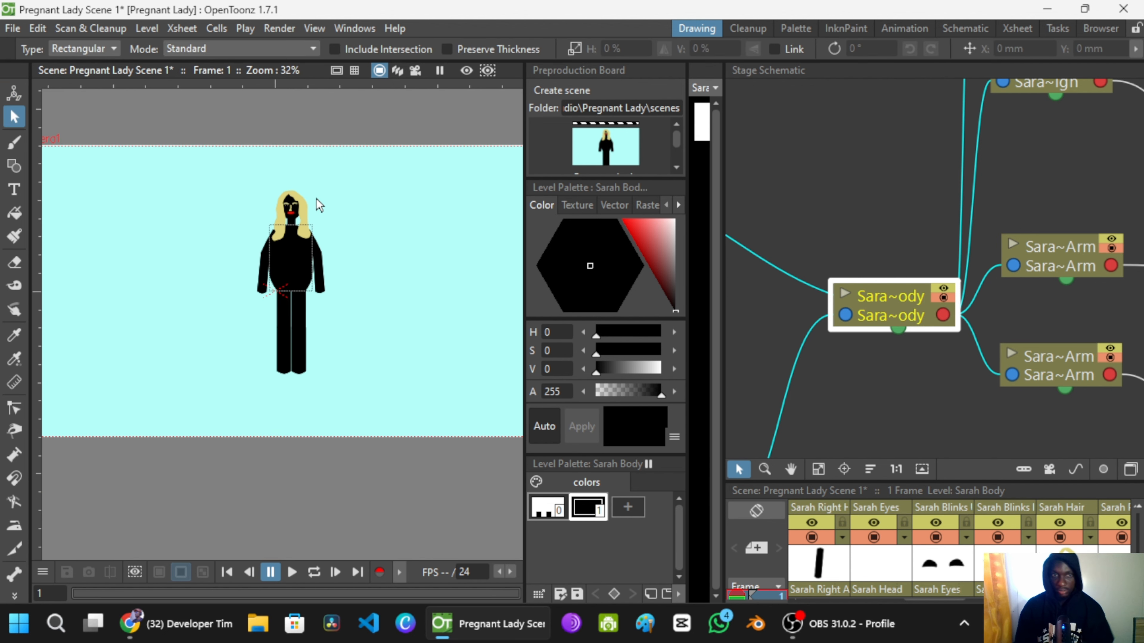
{"action": "scroll", "coordinate": [293, 228], "scroll_direction": "down", "scroll_amount": 2}
{"action": "left_click_drag", "start_coordinate": [288, 232], "coordinate": [232, 182]}
{"action": "scroll", "coordinate": [232, 182], "scroll_direction": "up", "scroll_amount": 3}
{"action": "left_click", "coordinate": [256, 191]}
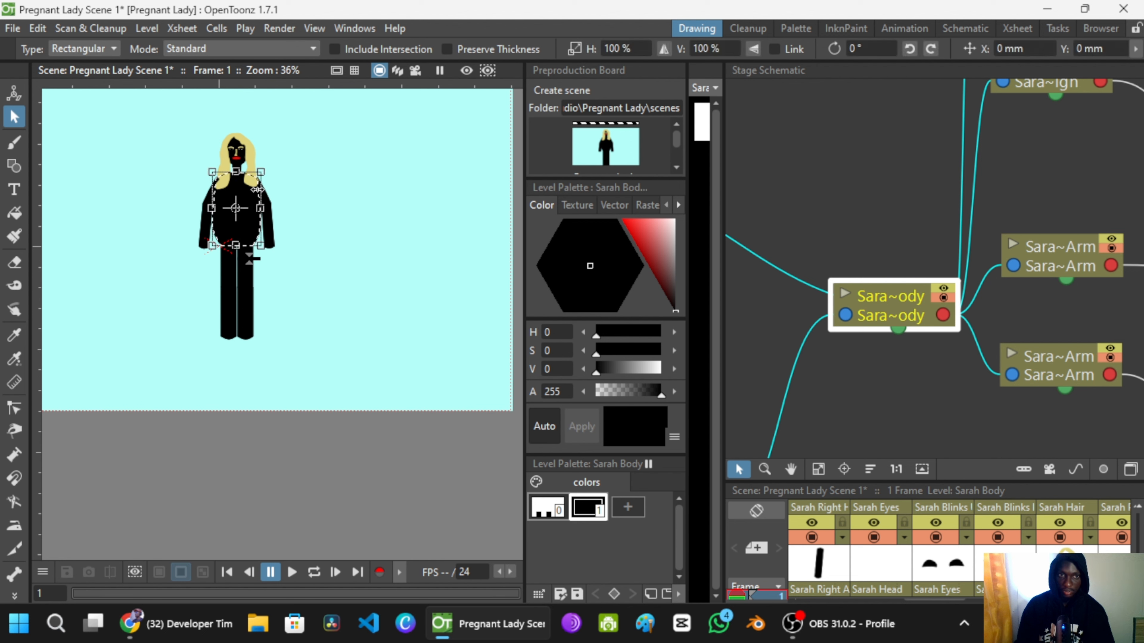
Step: Select the Sarah Body node and move the whole character to the right side of the background with the Skeleton tool
{"action": "left_click", "coordinate": [893, 323]}
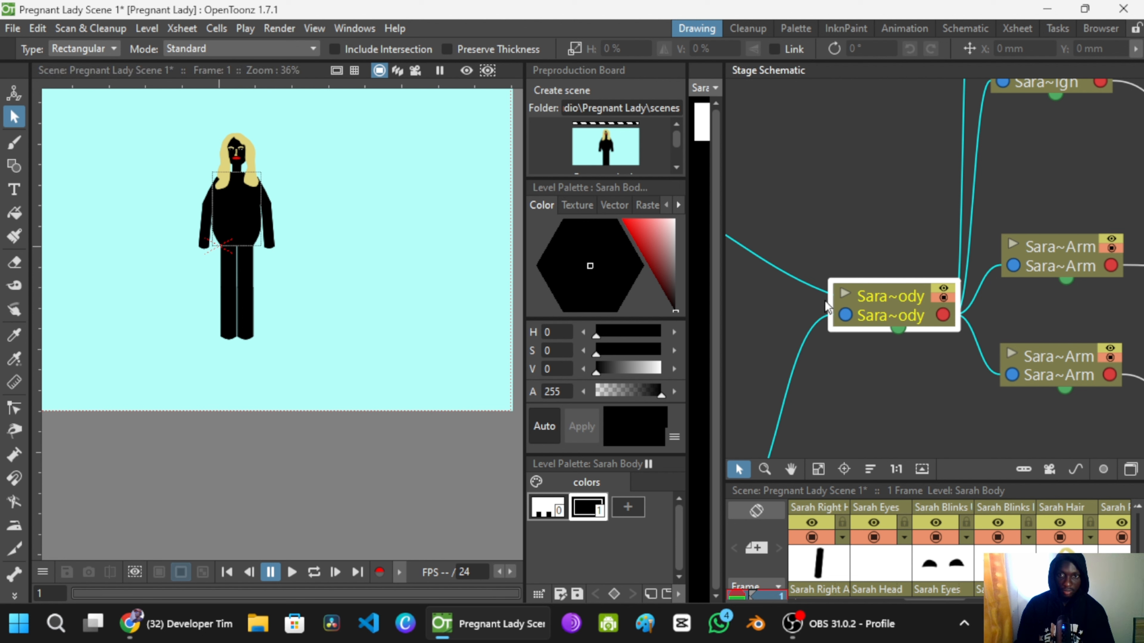
{"action": "left_click", "coordinate": [14, 573]}
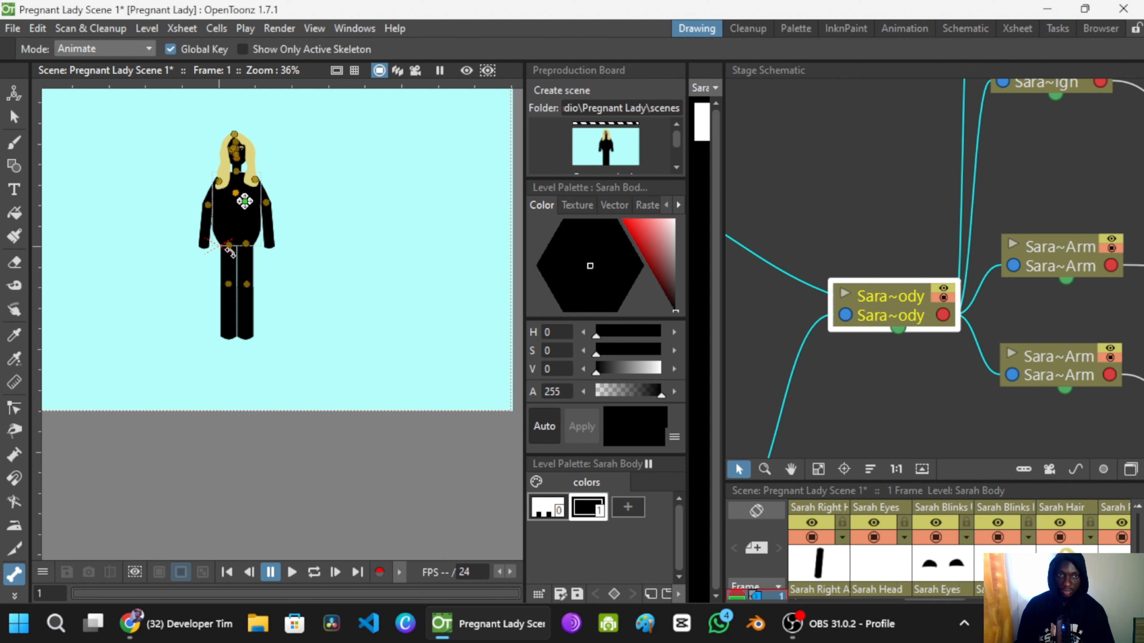
{"action": "left_click_drag", "start_coordinate": [243, 201], "coordinate": [481, 291]}
{"action": "left_click", "coordinate": [349, 373]}
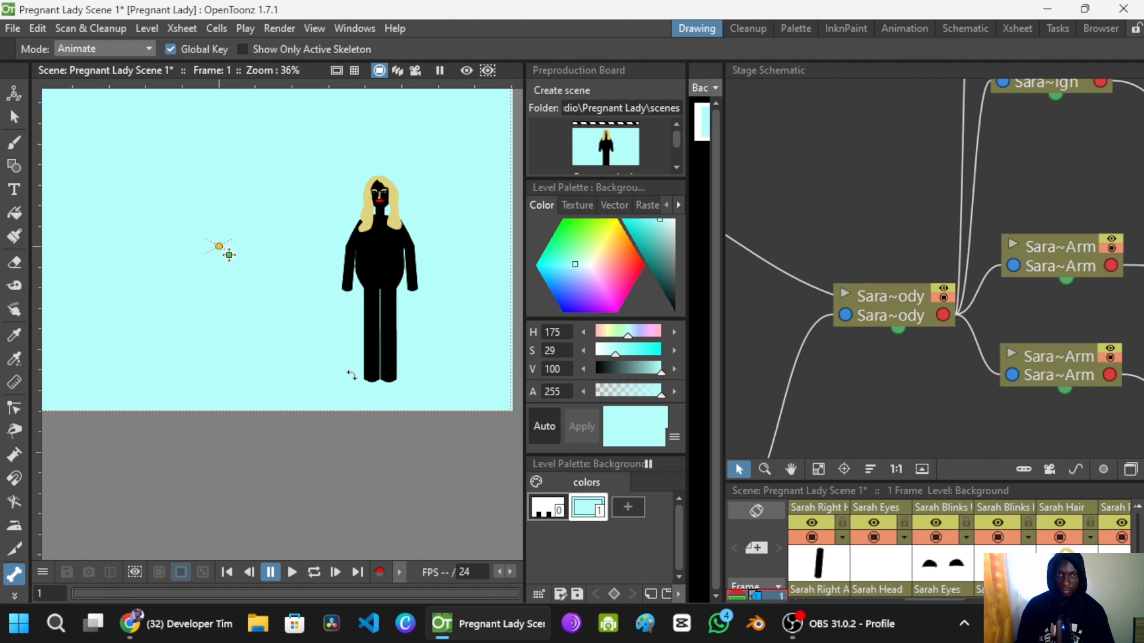
{"action": "scroll", "coordinate": [352, 369], "scroll_direction": "up", "scroll_amount": 1}
{"action": "scroll", "coordinate": [352, 370], "scroll_direction": "down", "scroll_amount": 1}
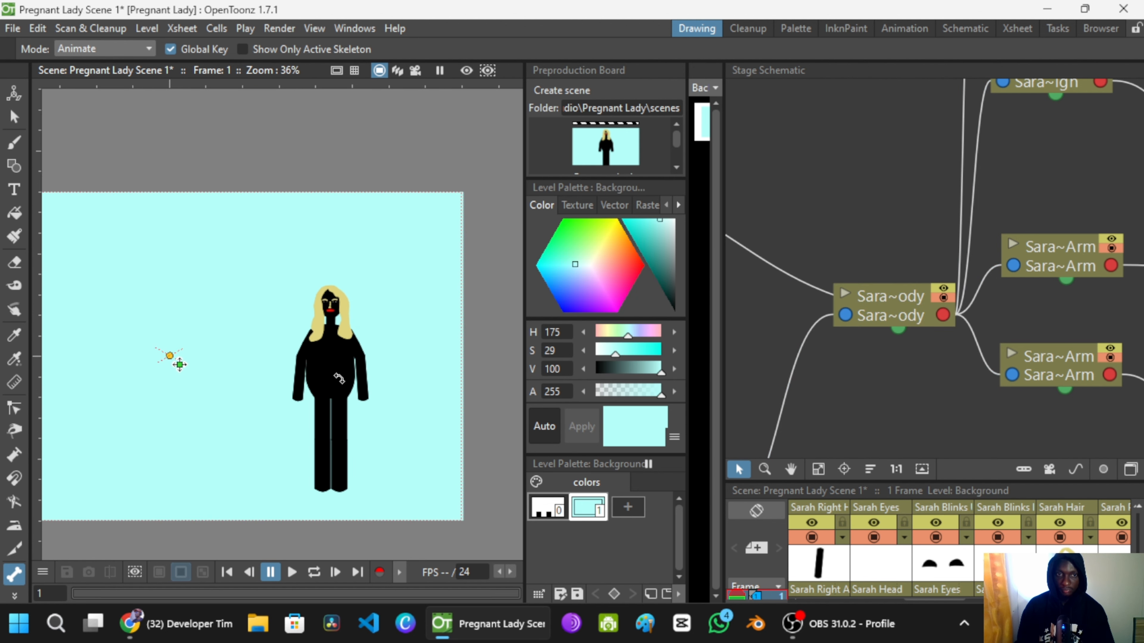
{"action": "scroll", "coordinate": [334, 344], "scroll_direction": "up", "scroll_amount": 6}
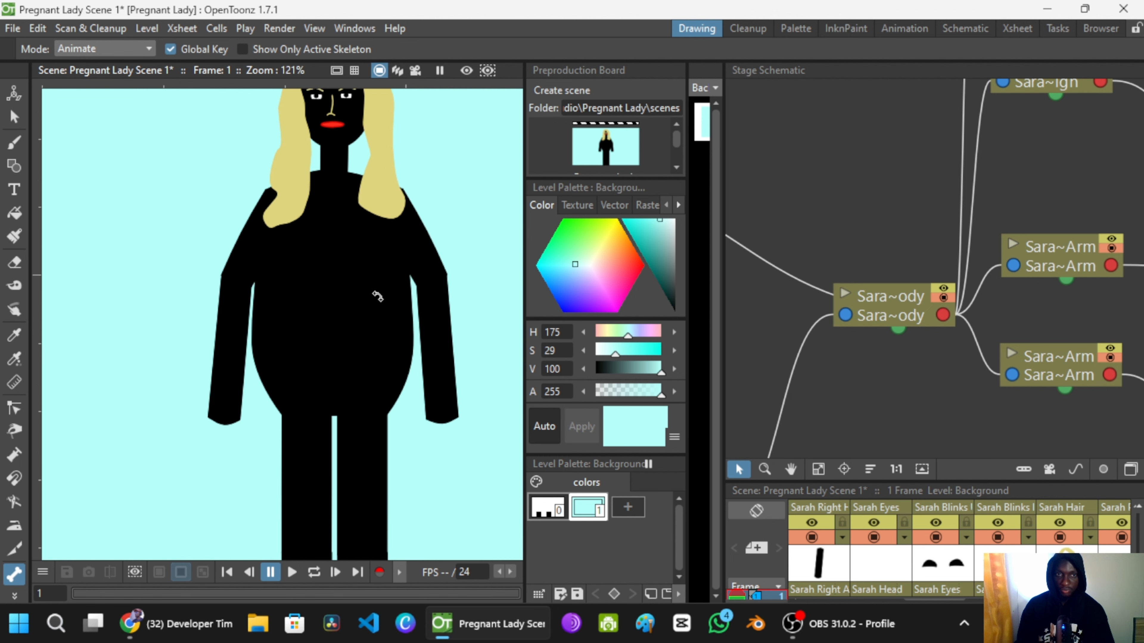
{"action": "scroll", "coordinate": [397, 453], "scroll_direction": "down", "scroll_amount": 1}
{"action": "left_click_drag", "start_coordinate": [397, 416], "coordinate": [391, 385]}
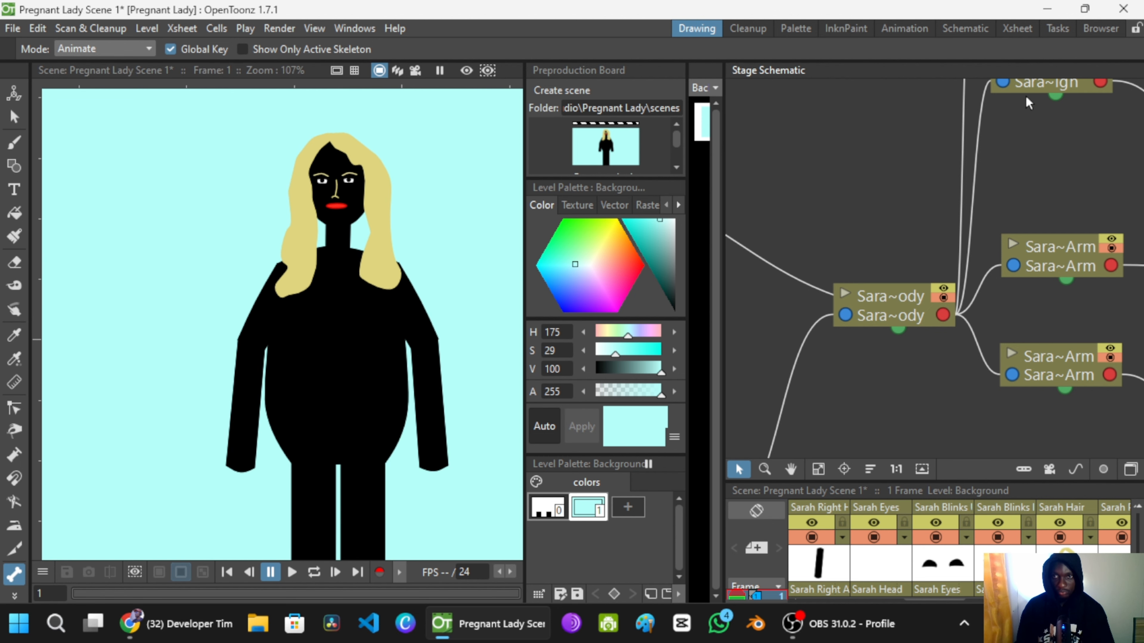
Step: Switch to the Animation workspace and widen the Xsheet area so more character columns fit
{"action": "left_click", "coordinate": [913, 30]}
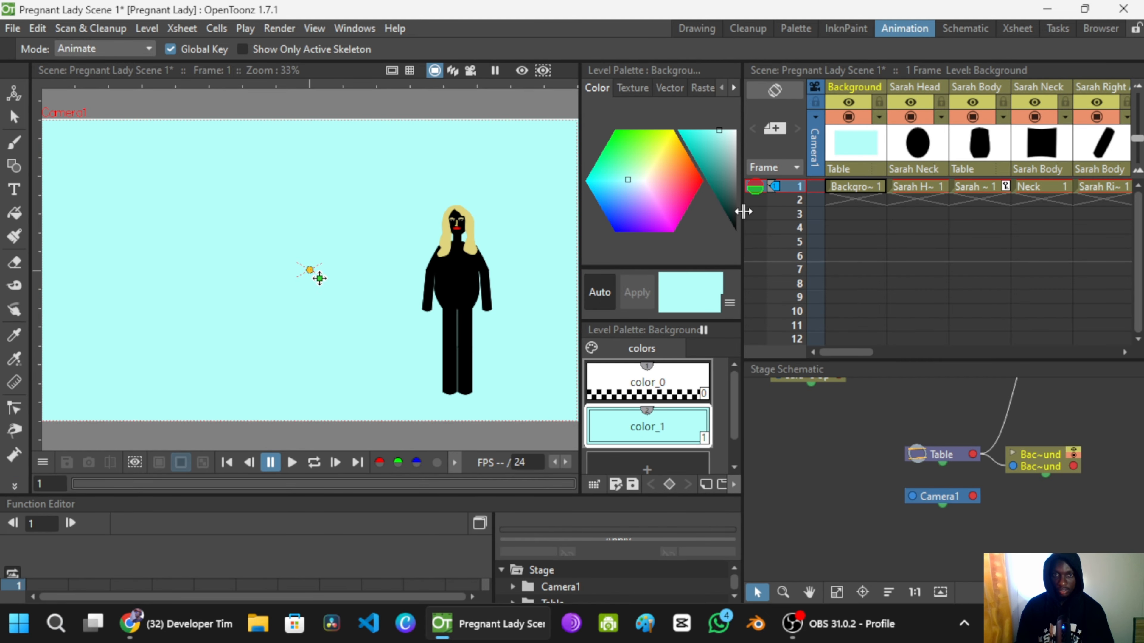
{"action": "left_click_drag", "start_coordinate": [741, 210], "coordinate": [604, 222]}
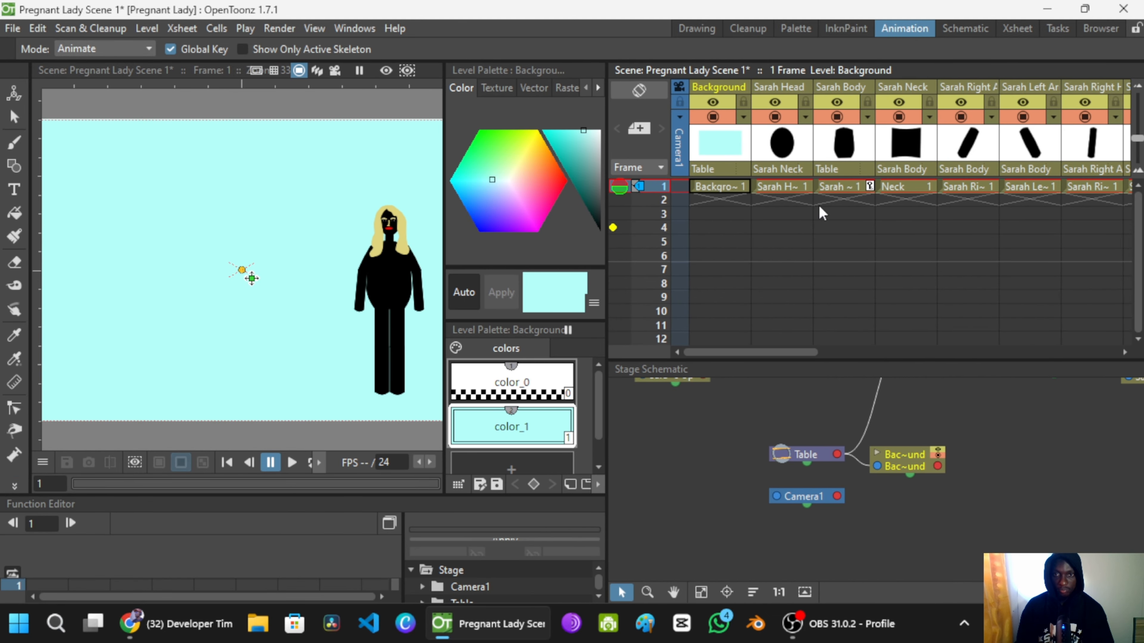
{"action": "scroll", "coordinate": [825, 199], "scroll_direction": "down", "scroll_amount": 15}
{"action": "left_click_drag", "start_coordinate": [354, 239], "coordinate": [329, 232]}
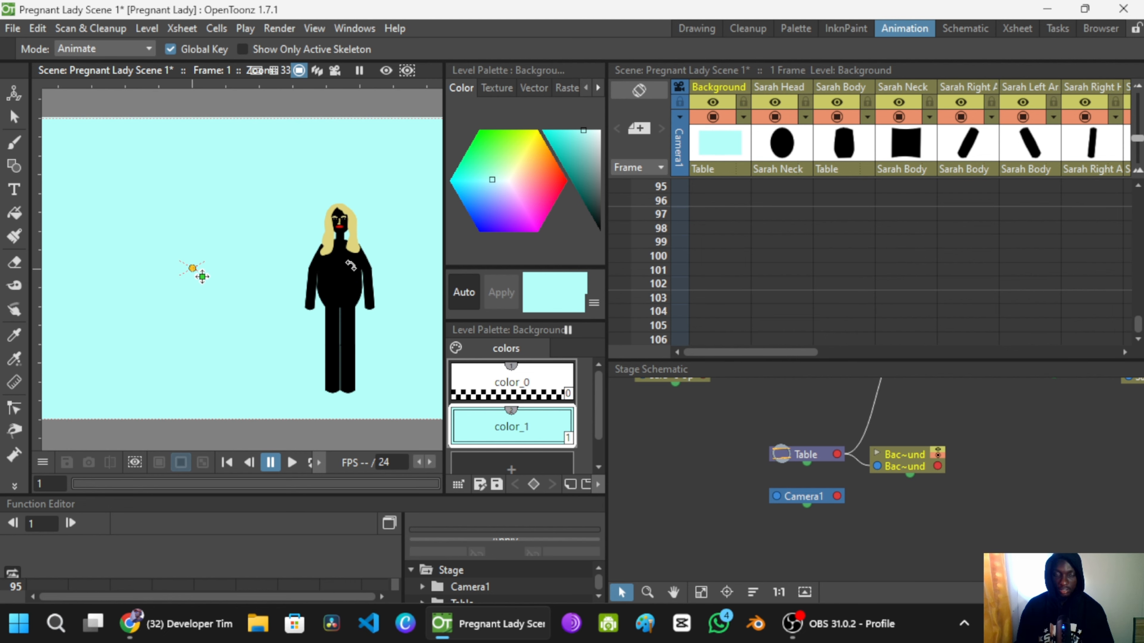
{"action": "scroll", "coordinate": [351, 265], "scroll_direction": "up", "scroll_amount": 2}
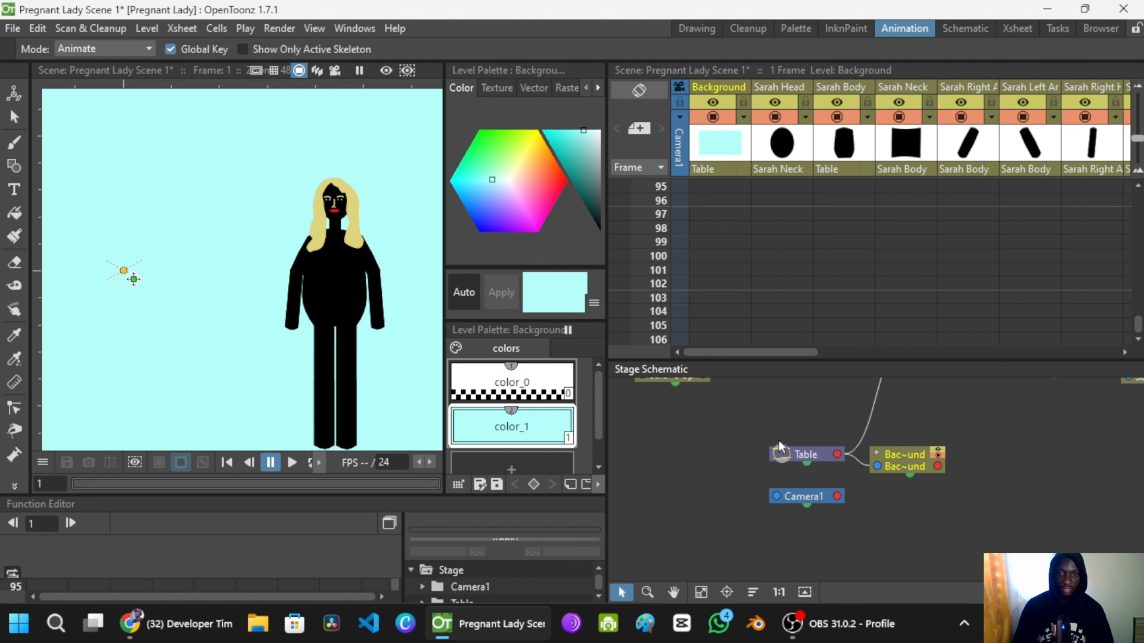
Step: Bring the full node hierarchy and the further Xsheet columns into view, and save the scene
{"action": "scroll", "coordinate": [761, 505], "scroll_direction": "down", "scroll_amount": 6}
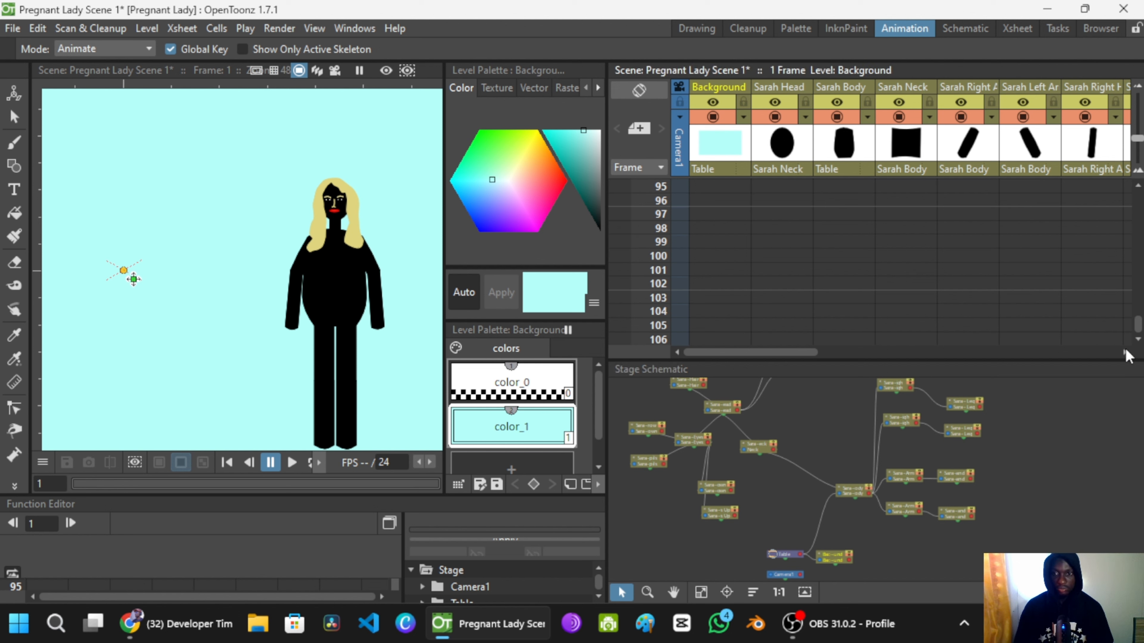
{"action": "left_click_drag", "start_coordinate": [1126, 352], "coordinate": [1126, 354]}
{"action": "key", "text": "ctrl+s"}
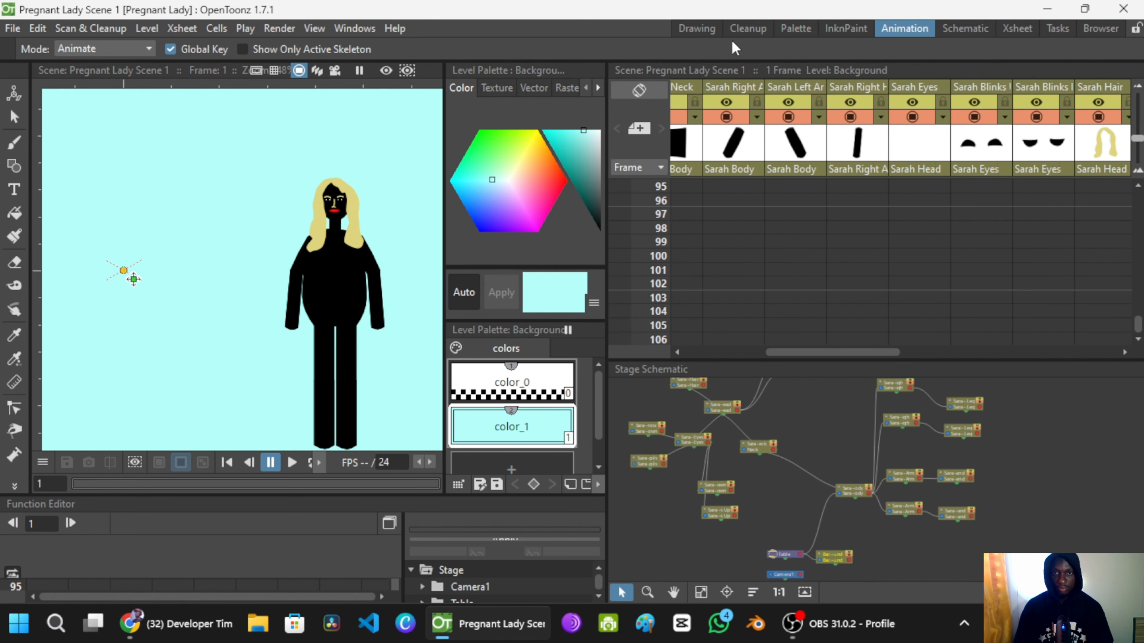
Step: Switch to the Xsheet workspace and extend the frame 1 cells of all 20 columns, Background through Sarah Nose, to frame 100
{"action": "left_click", "coordinate": [1015, 29]}
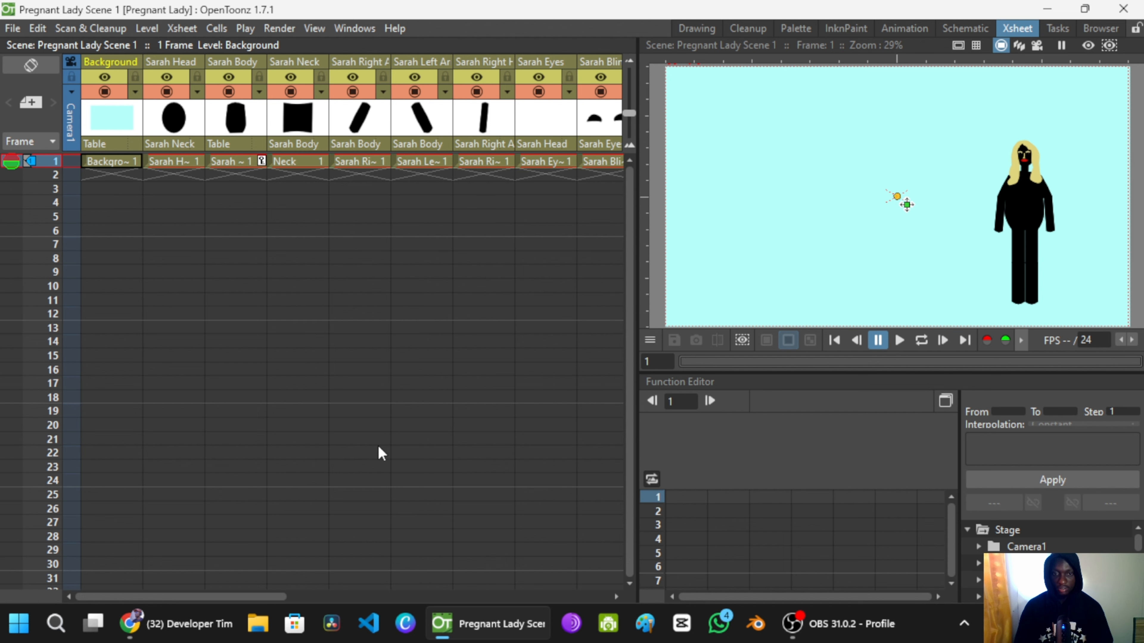
{"action": "left_click_drag", "start_coordinate": [192, 597], "coordinate": [118, 249]}
{"action": "left_click_drag", "start_coordinate": [104, 163], "coordinate": [473, 167]}
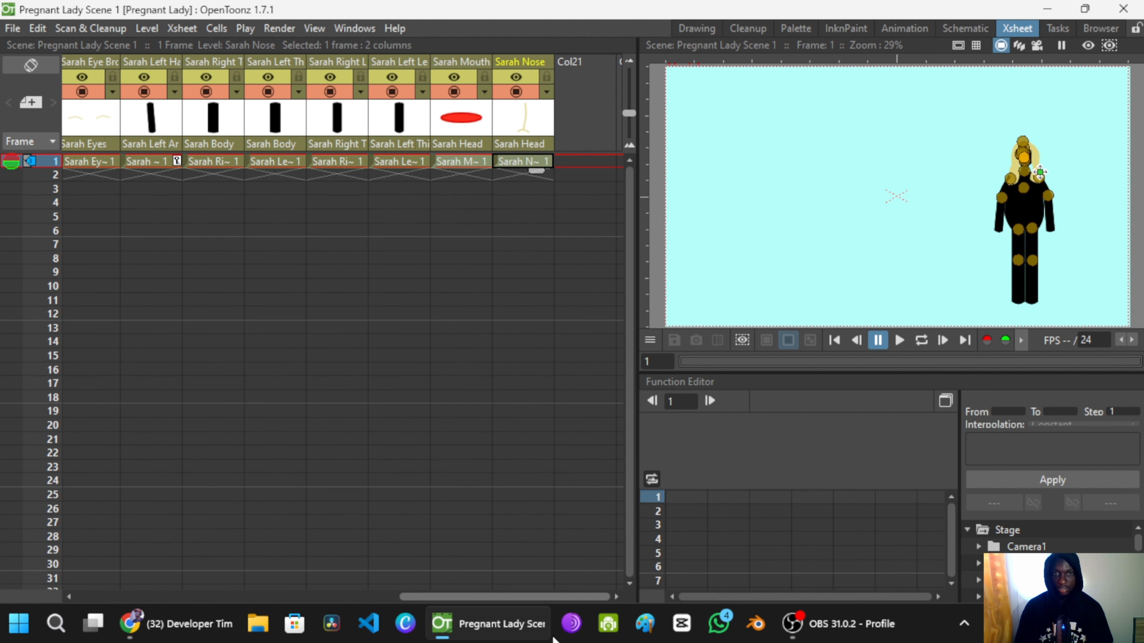
{"action": "left_click_drag", "start_coordinate": [409, 598], "coordinate": [84, 597]}
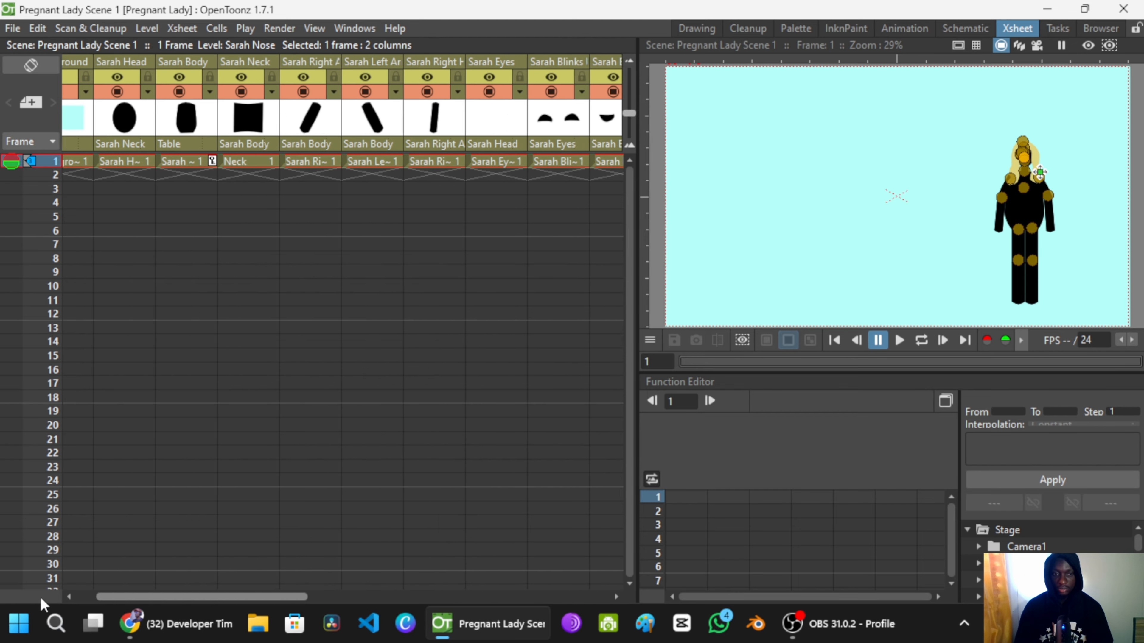
{"action": "left_click_drag", "start_coordinate": [112, 163], "coordinate": [24, 585]}
{"action": "left_click_drag", "start_coordinate": [478, 588], "coordinate": [467, 395]}
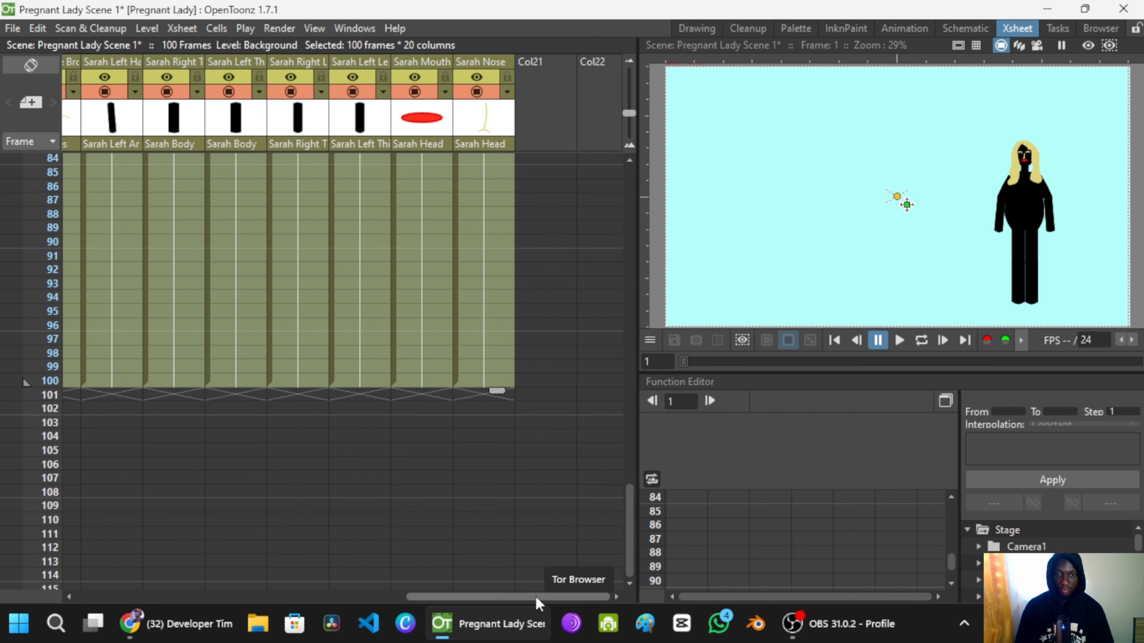
Step: Select the frame 1 cell of the Sarah Body column in the Xsheet
{"action": "left_click_drag", "start_coordinate": [536, 597], "coordinate": [207, 598]}
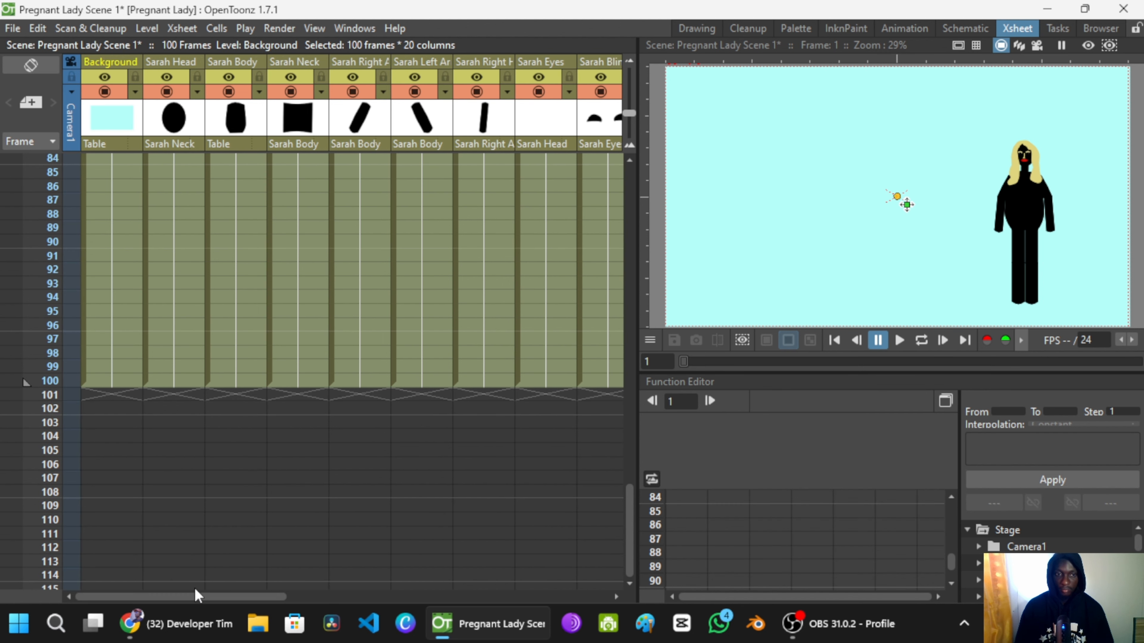
{"action": "left_click", "coordinate": [214, 344]}
{"action": "scroll", "coordinate": [229, 340], "scroll_direction": "up", "scroll_amount": 15}
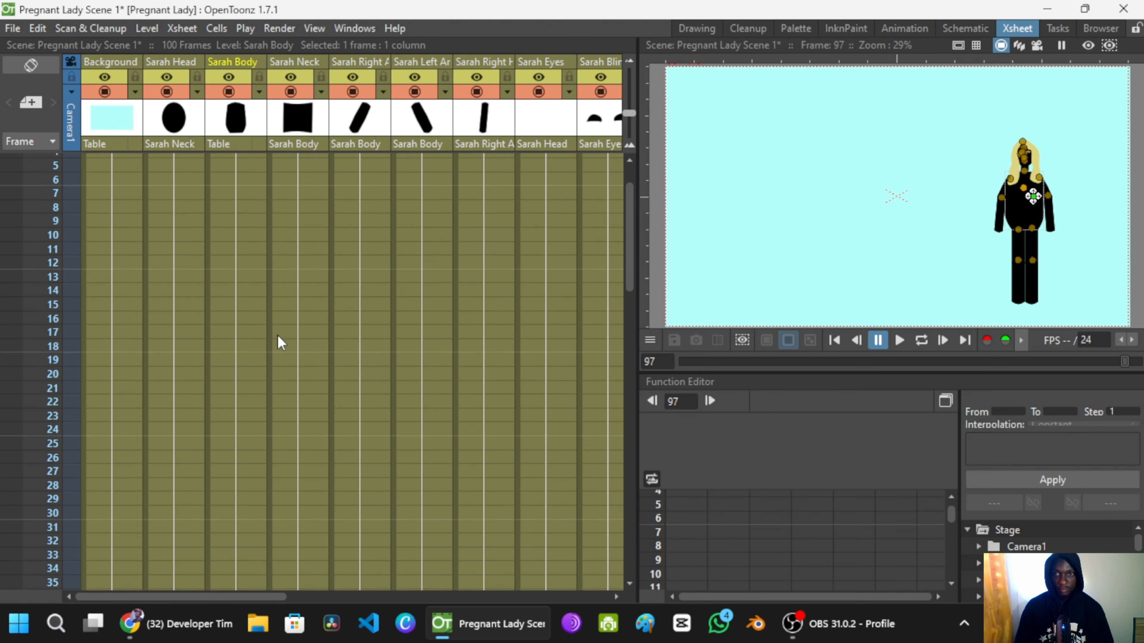
{"action": "scroll", "coordinate": [320, 289], "scroll_direction": "up", "scroll_amount": 2}
{"action": "left_click", "coordinate": [248, 167]}
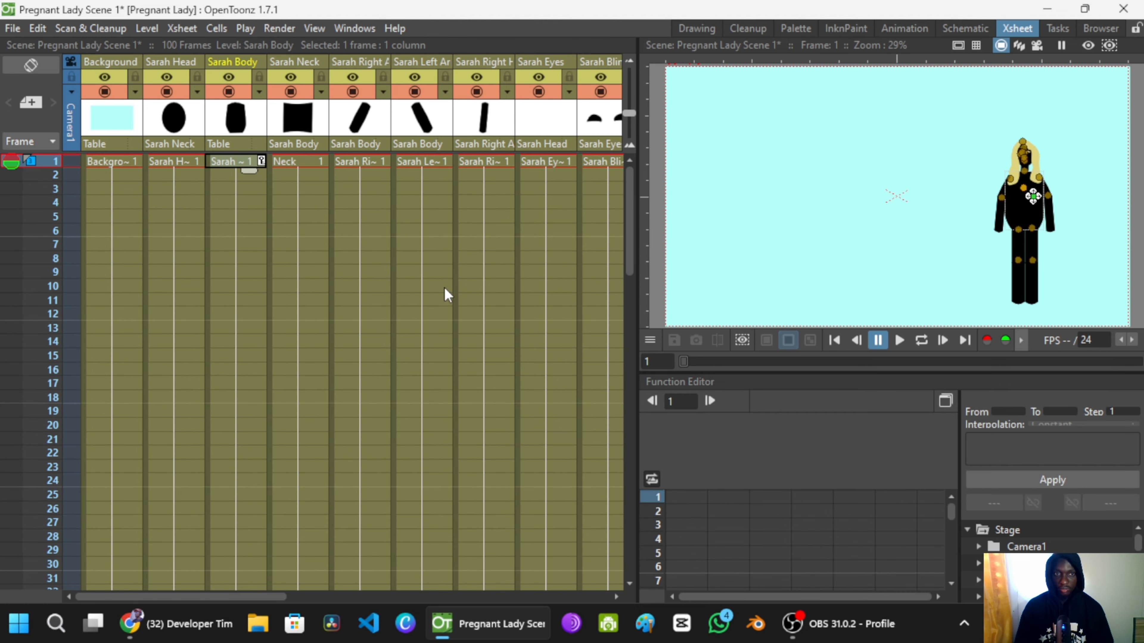
Step: Nudge the Sarah Blinks Up eyelids slightly sideways at frame 1 to set their starting keyframe
{"action": "scroll", "coordinate": [1021, 202], "scroll_direction": "up", "scroll_amount": 3}
{"action": "scroll", "coordinate": [984, 149], "scroll_direction": "up", "scroll_amount": 6}
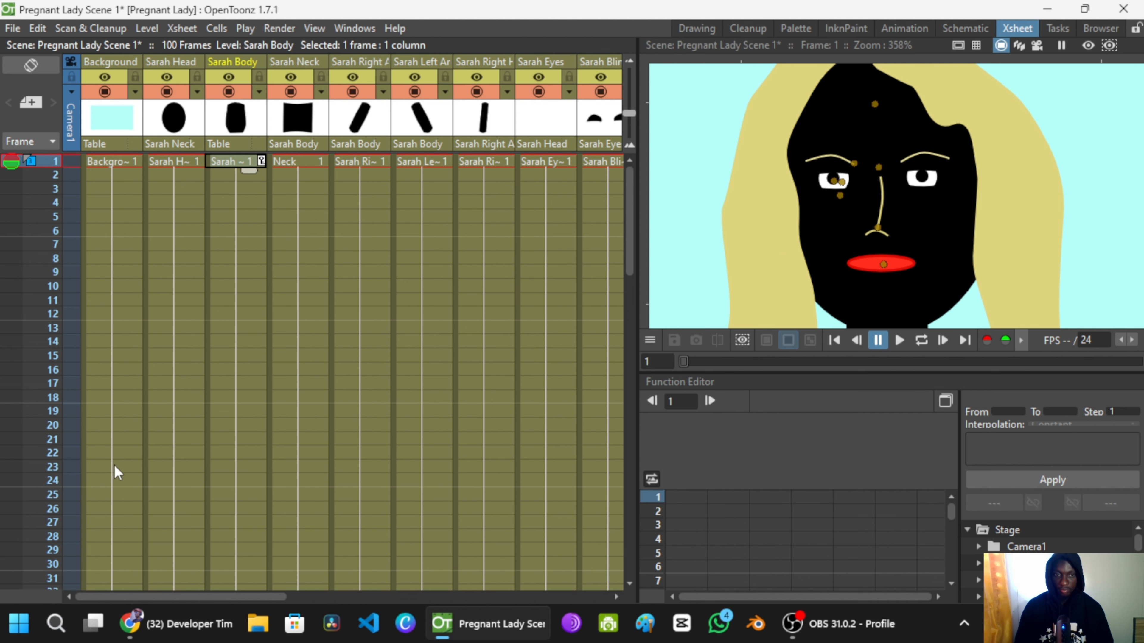
{"action": "left_click_drag", "start_coordinate": [221, 599], "coordinate": [462, 603]}
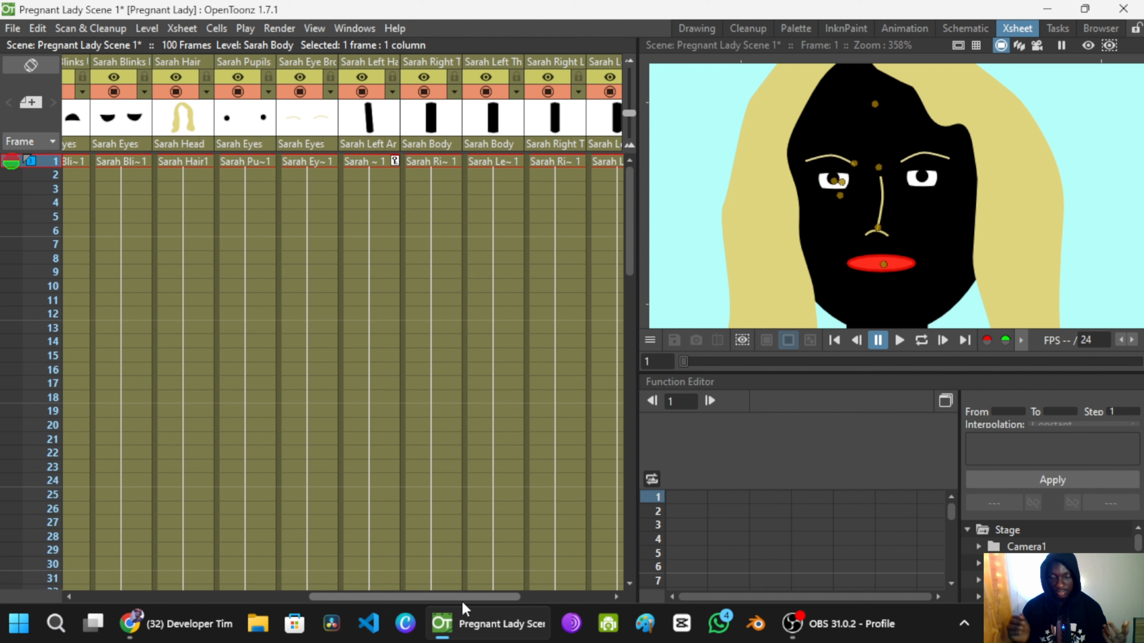
{"action": "left_click", "coordinate": [393, 162]}
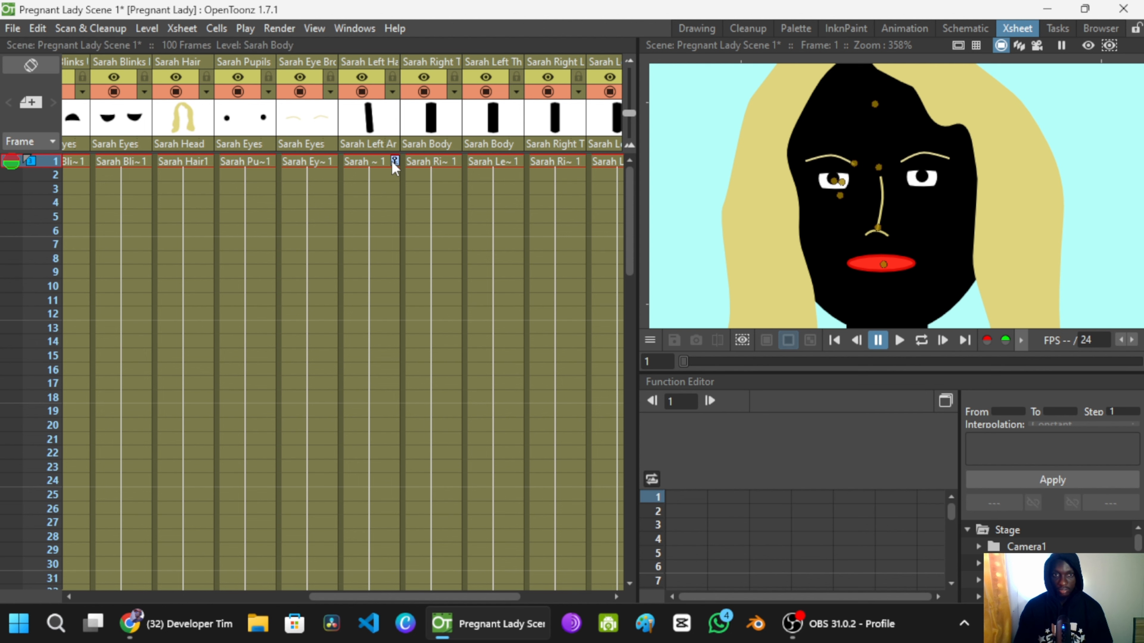
{"action": "left_click", "coordinate": [92, 161]}
{"action": "left_click_drag", "start_coordinate": [434, 598], "coordinate": [358, 596]}
{"action": "left_click", "coordinate": [226, 167]}
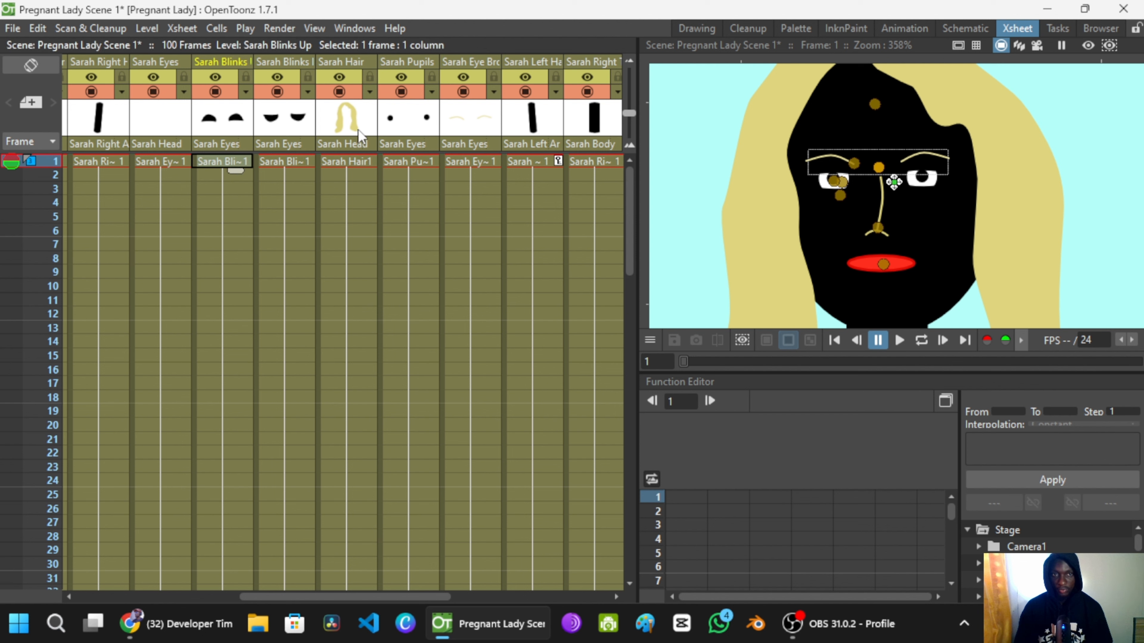
{"action": "left_click", "coordinate": [277, 167]}
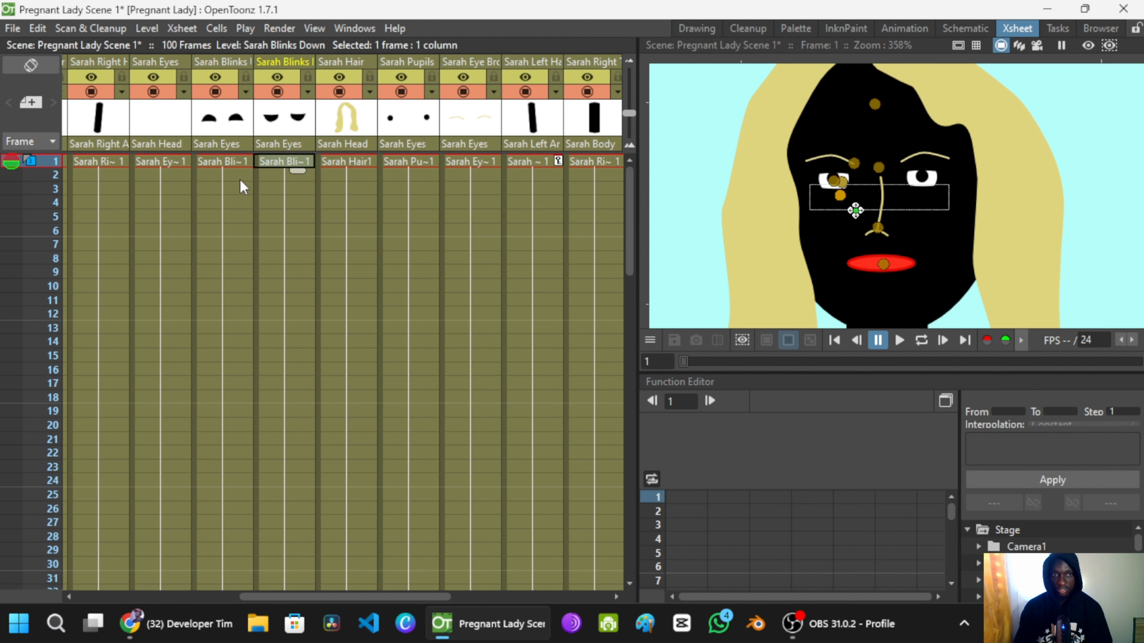
{"action": "left_click", "coordinate": [243, 166]}
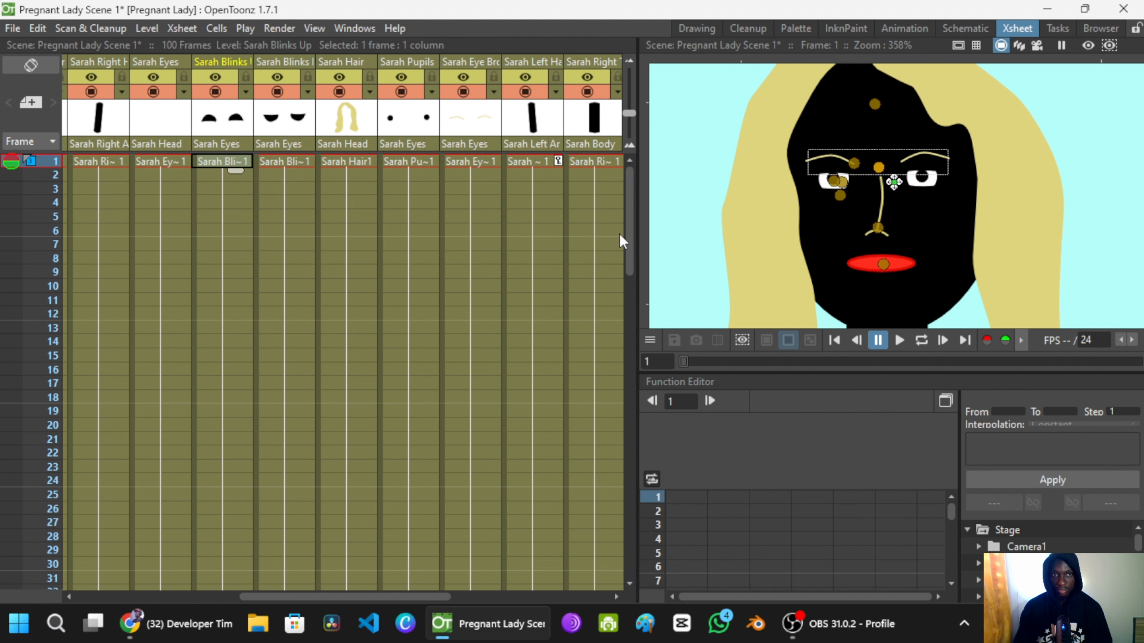
{"action": "scroll", "coordinate": [893, 182], "scroll_direction": "up", "scroll_amount": 4}
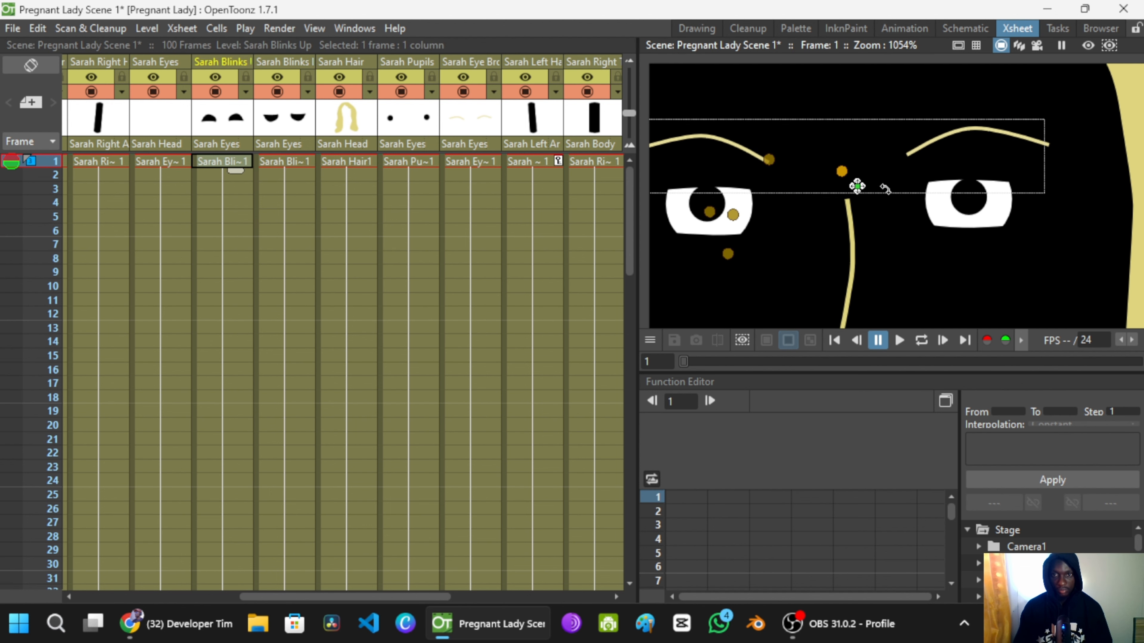
{"action": "left_click_drag", "start_coordinate": [858, 187], "coordinate": [863, 186]}
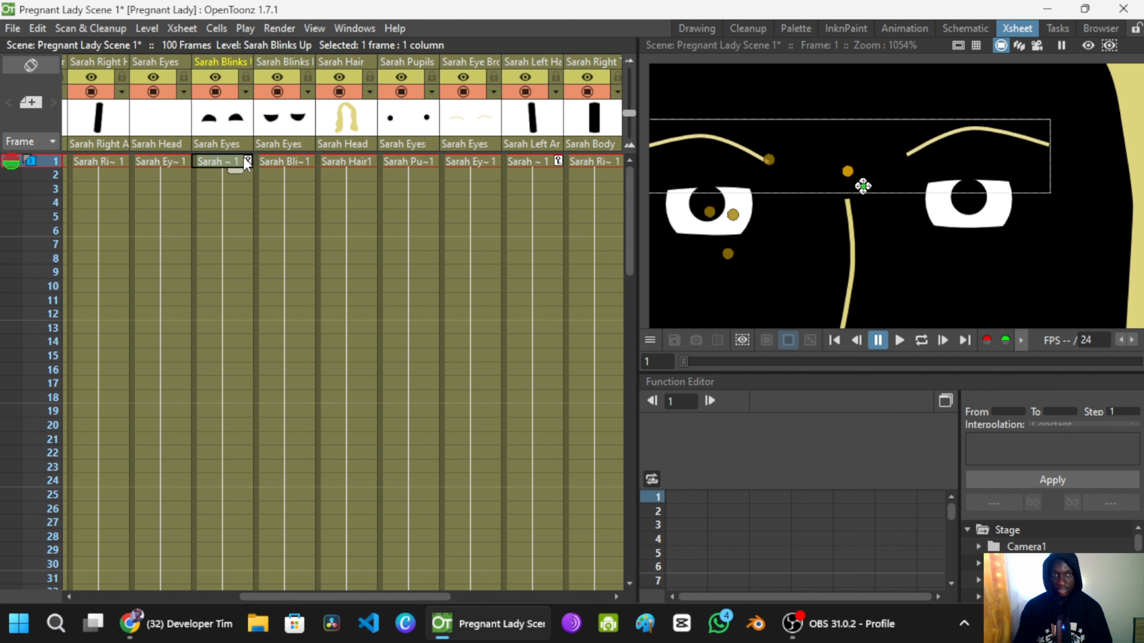
Step: Shift the Sarah Blinks Down eyelids just below the eyes at frame 1 to set their open-eye keyframe
{"action": "left_click", "coordinate": [287, 162]}
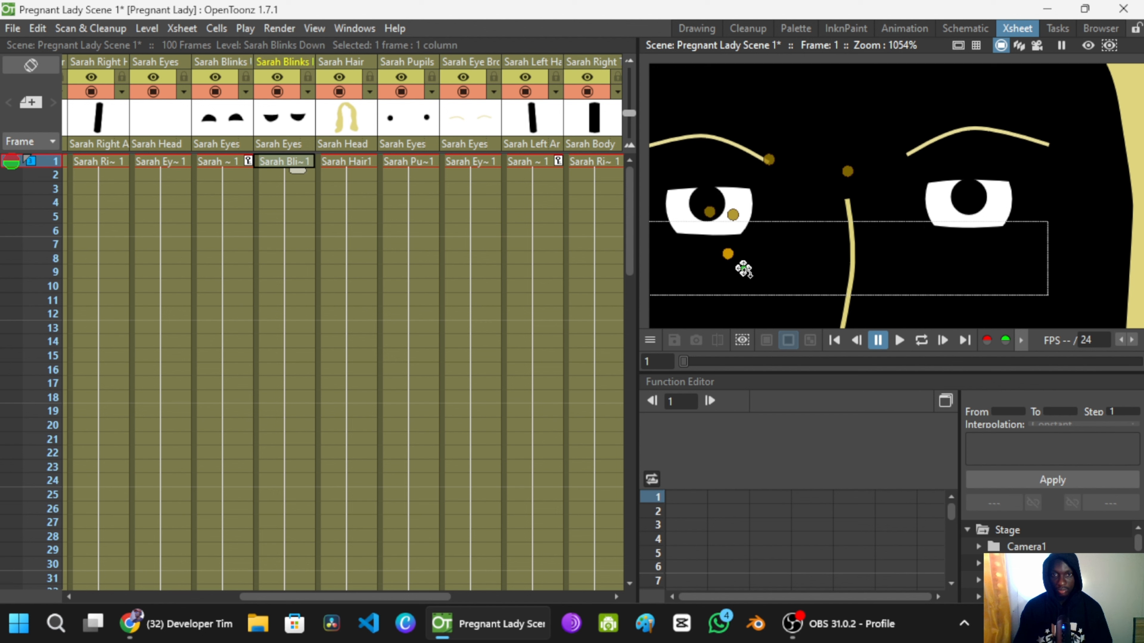
{"action": "left_click_drag", "start_coordinate": [748, 270], "coordinate": [754, 264]}
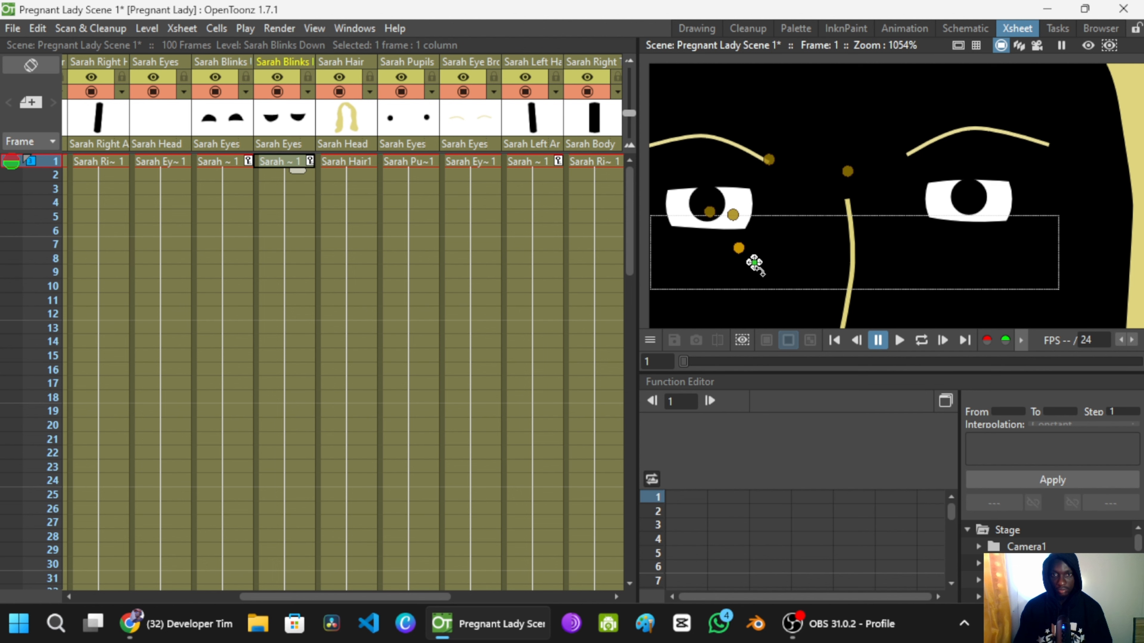
{"action": "left_click_drag", "start_coordinate": [754, 263], "coordinate": [751, 273]}
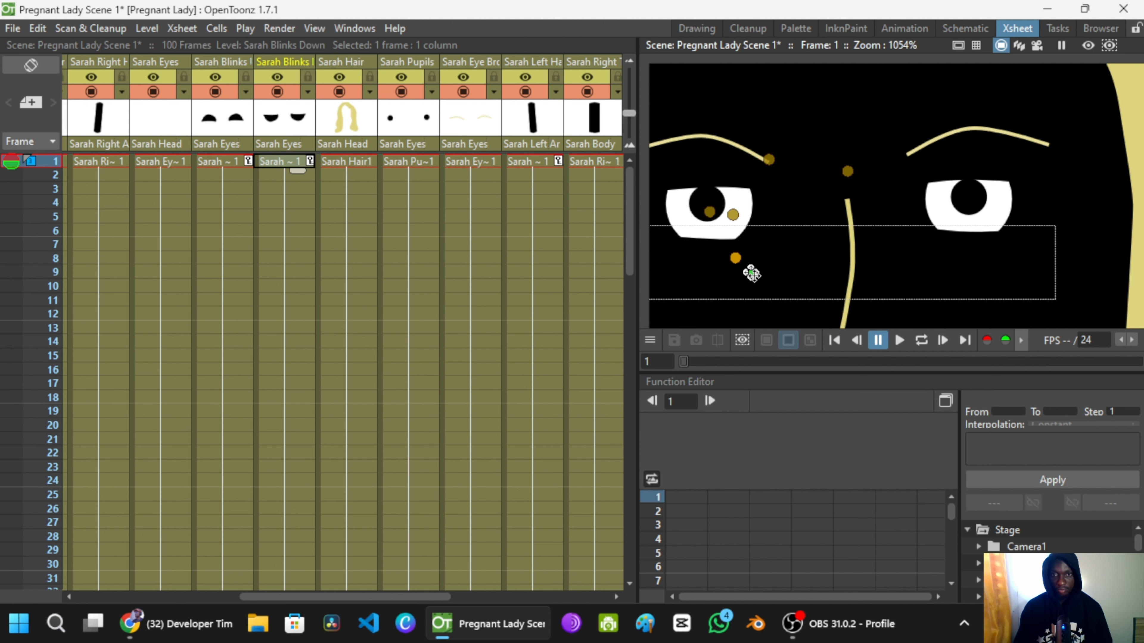
{"action": "scroll", "coordinate": [349, 261], "scroll_direction": "down", "scroll_amount": 5}
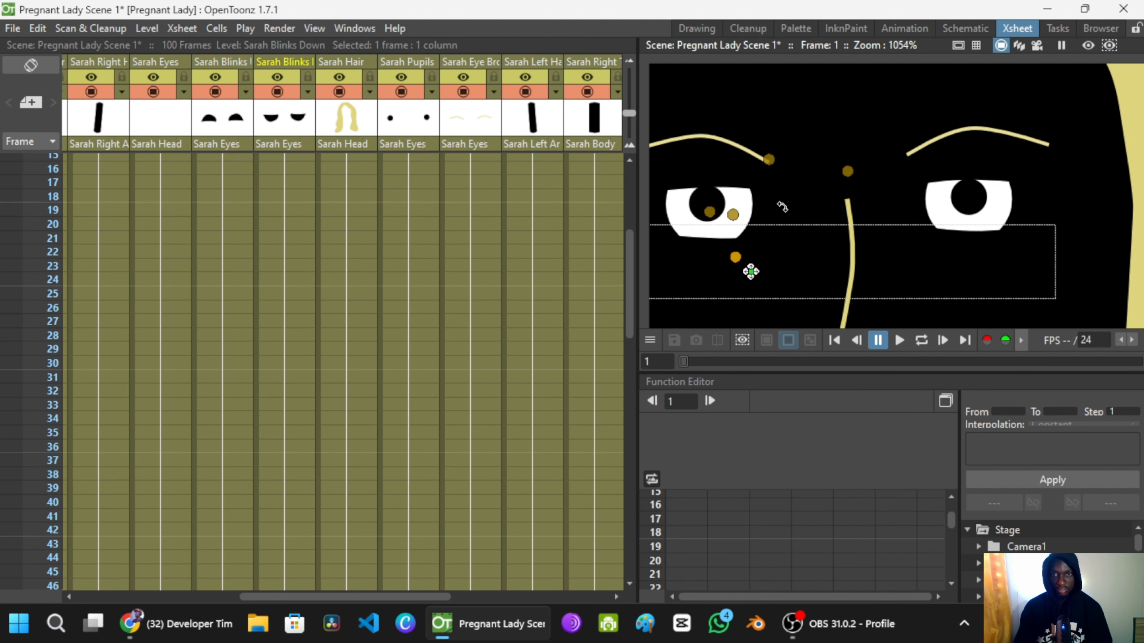
{"action": "scroll", "coordinate": [782, 207], "scroll_direction": "down", "scroll_amount": 3}
{"action": "left_click_drag", "start_coordinate": [829, 193], "coordinate": [845, 190]}
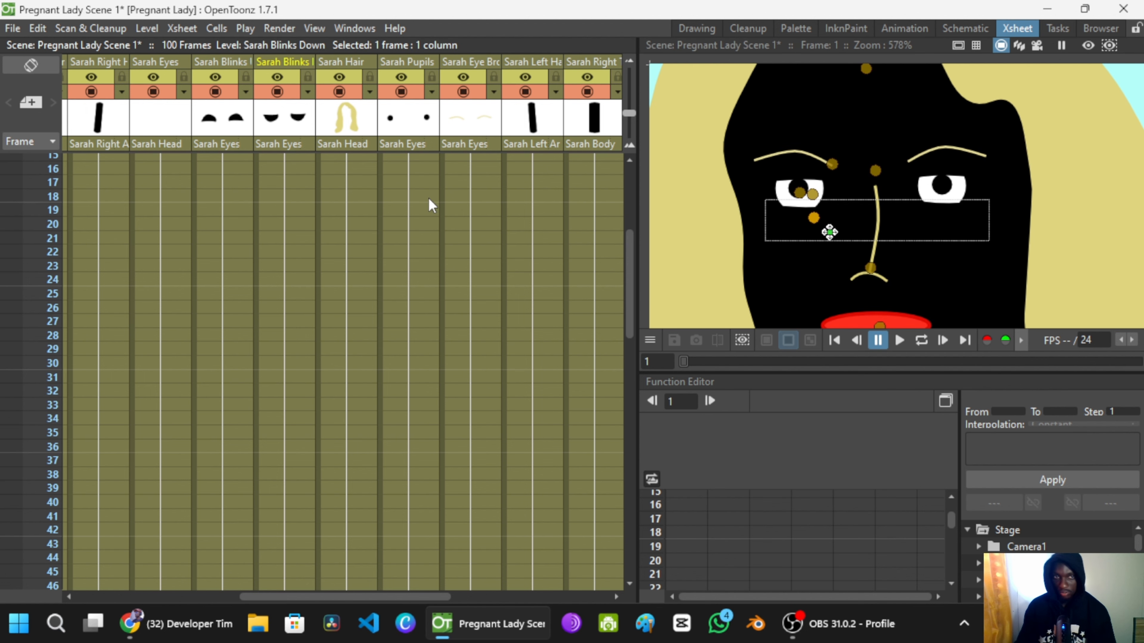
Step: Copy the frame 1 keyframes of Sarah Blinks Up and Sarah Blinks Down to frame 53
{"action": "scroll", "coordinate": [246, 180], "scroll_direction": "up", "scroll_amount": 5}
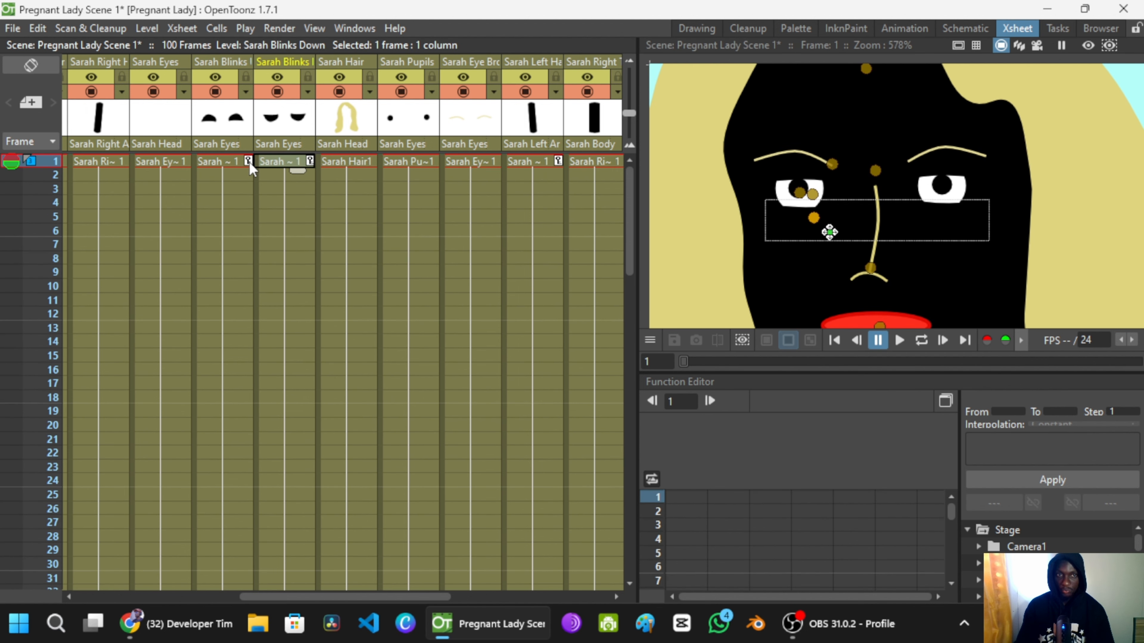
{"action": "left_click", "coordinate": [248, 162]}
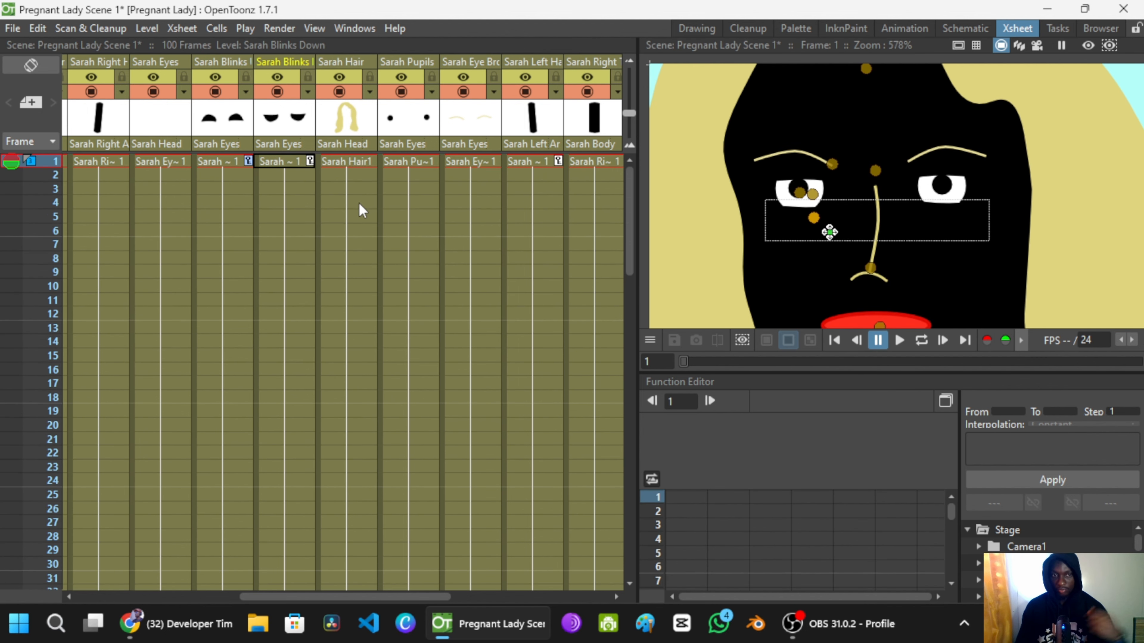
{"action": "left_click", "coordinate": [310, 161], "text": "ctrl"}
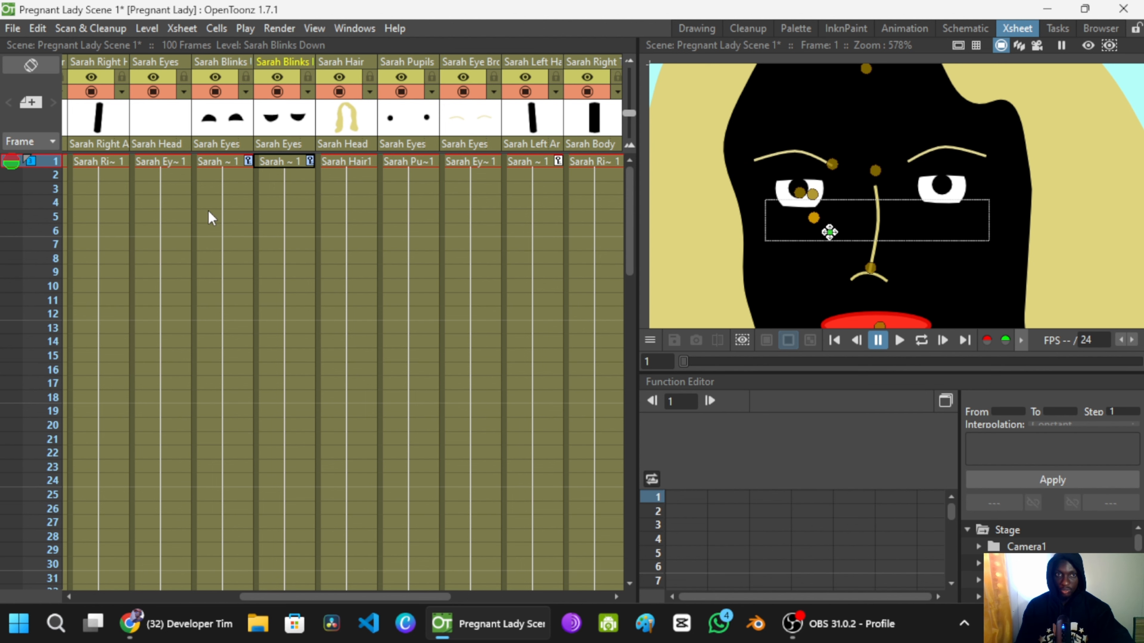
{"action": "scroll", "coordinate": [227, 220], "scroll_direction": "down", "scroll_amount": 14}
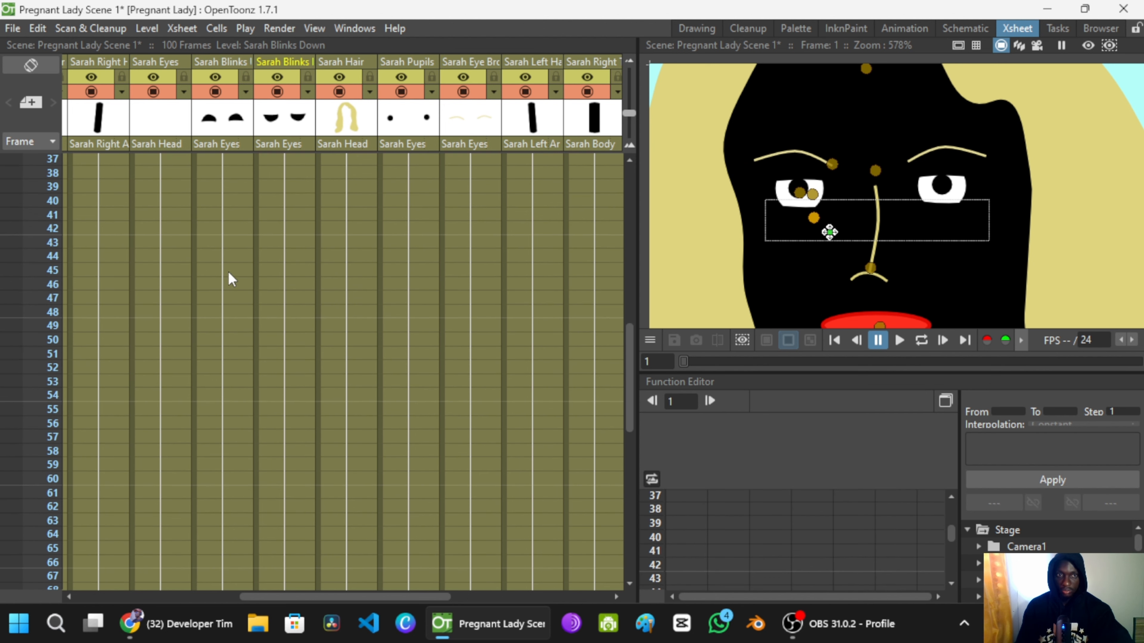
{"action": "left_click", "coordinate": [244, 281]}
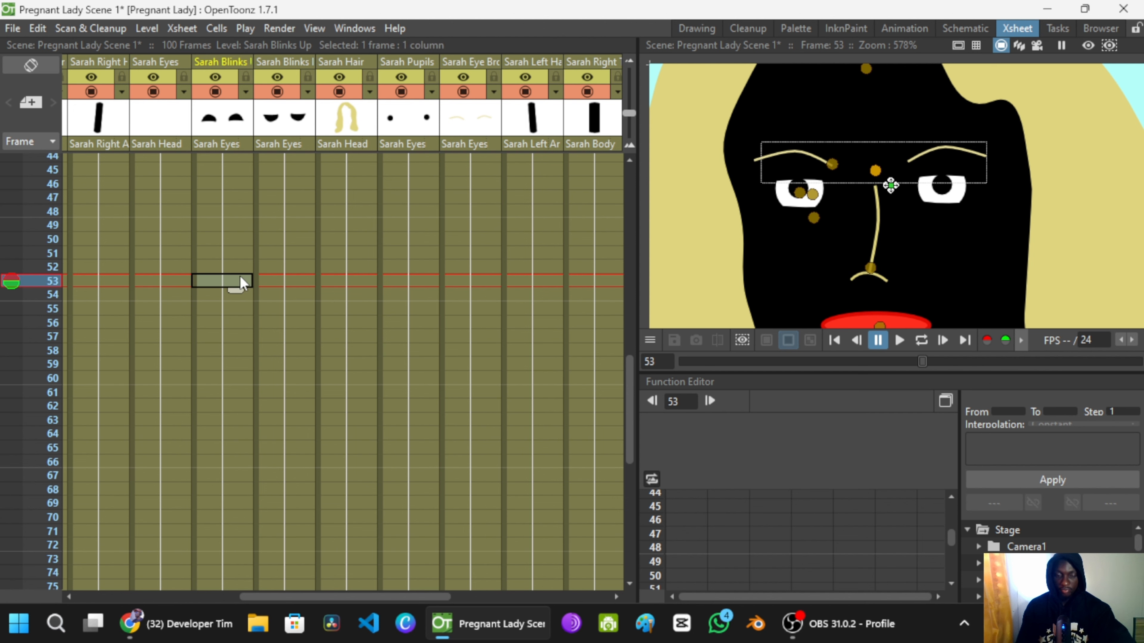
Step: Compare the Sarah Blinks Down eyelids at frames 1 and 53 to check the copied keyframes
{"action": "scroll", "coordinate": [267, 250], "scroll_direction": "up", "scroll_amount": 14}
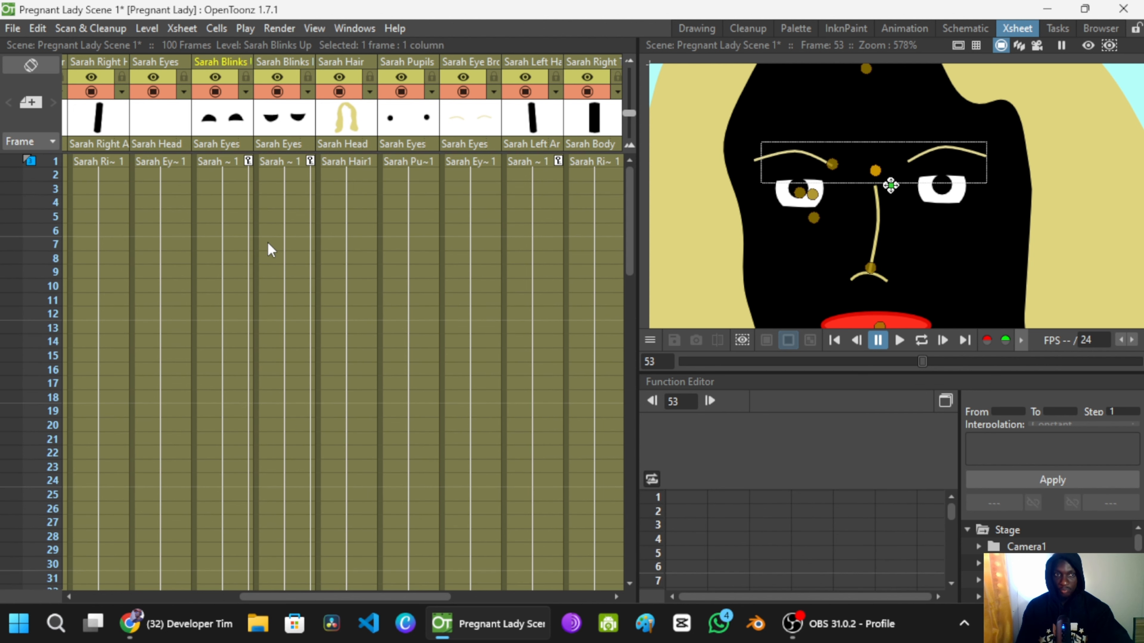
{"action": "left_click", "coordinate": [287, 159]}
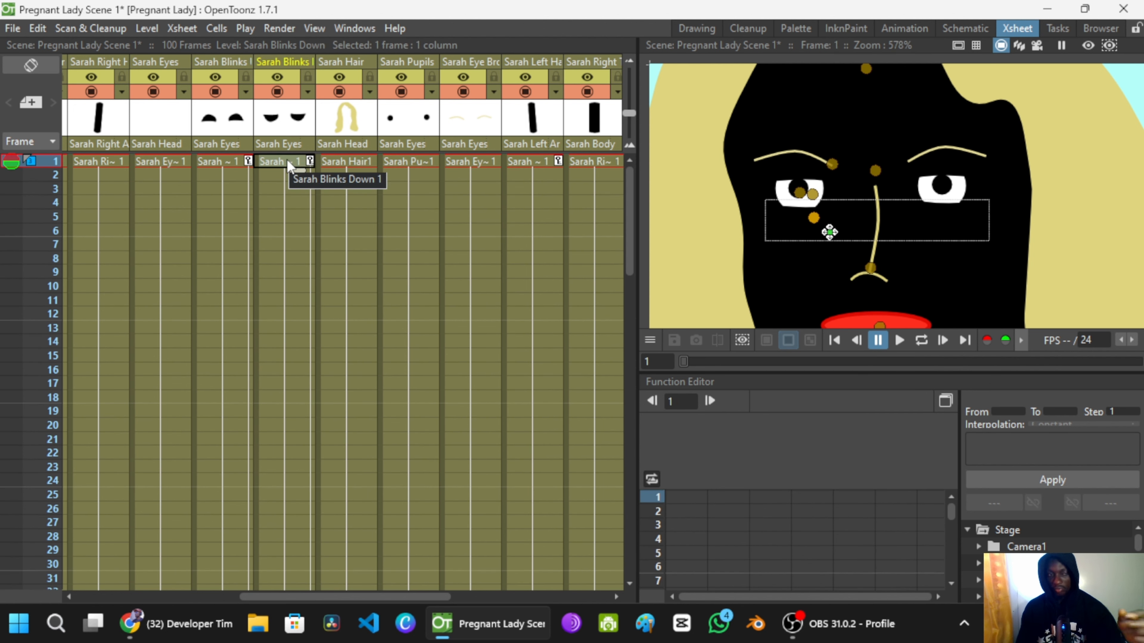
{"action": "scroll", "coordinate": [293, 181], "scroll_direction": "down", "scroll_amount": 7}
{"action": "scroll", "coordinate": [293, 207], "scroll_direction": "down", "scroll_amount": 10}
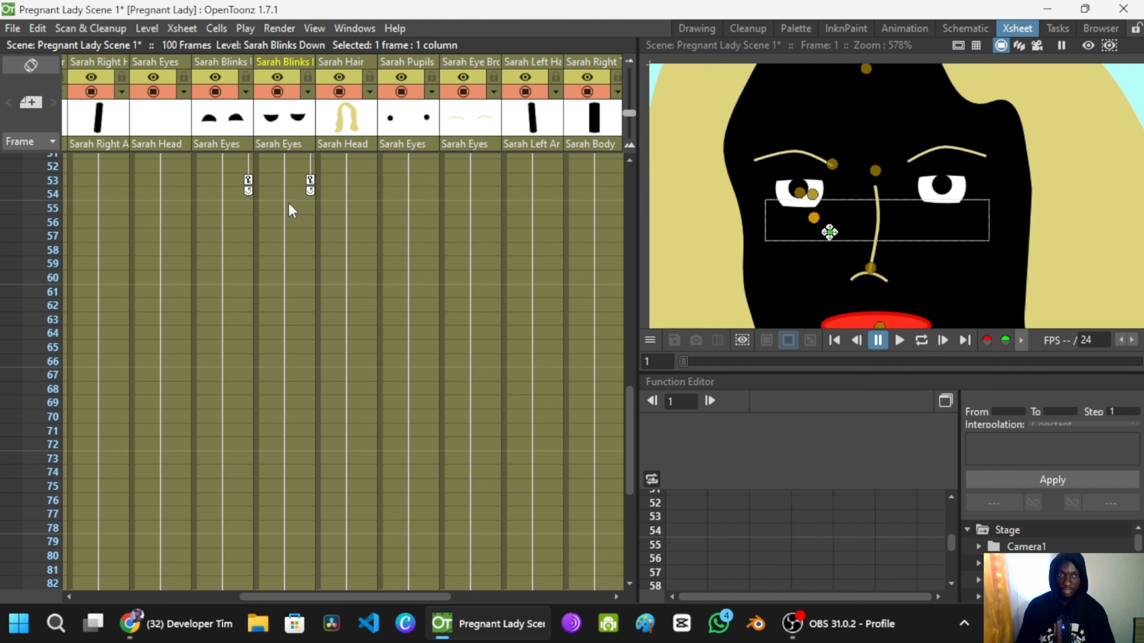
{"action": "left_click", "coordinate": [293, 184]}
{"action": "scroll", "coordinate": [285, 198], "scroll_direction": "up", "scroll_amount": 15}
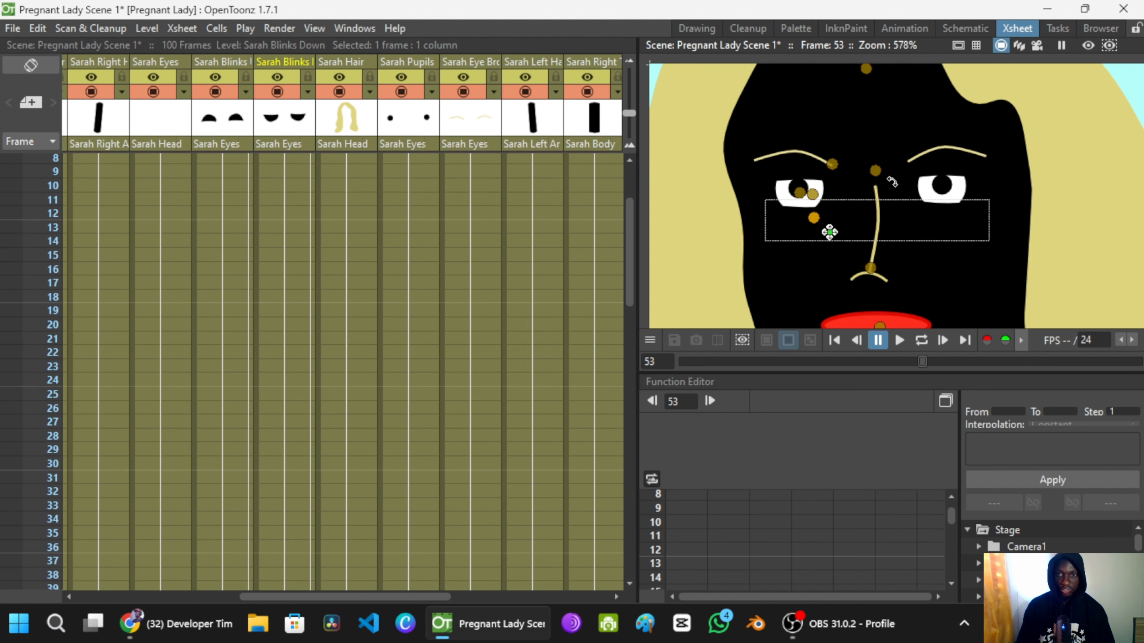
{"action": "scroll", "coordinate": [243, 329], "scroll_direction": "down", "scroll_amount": 12}
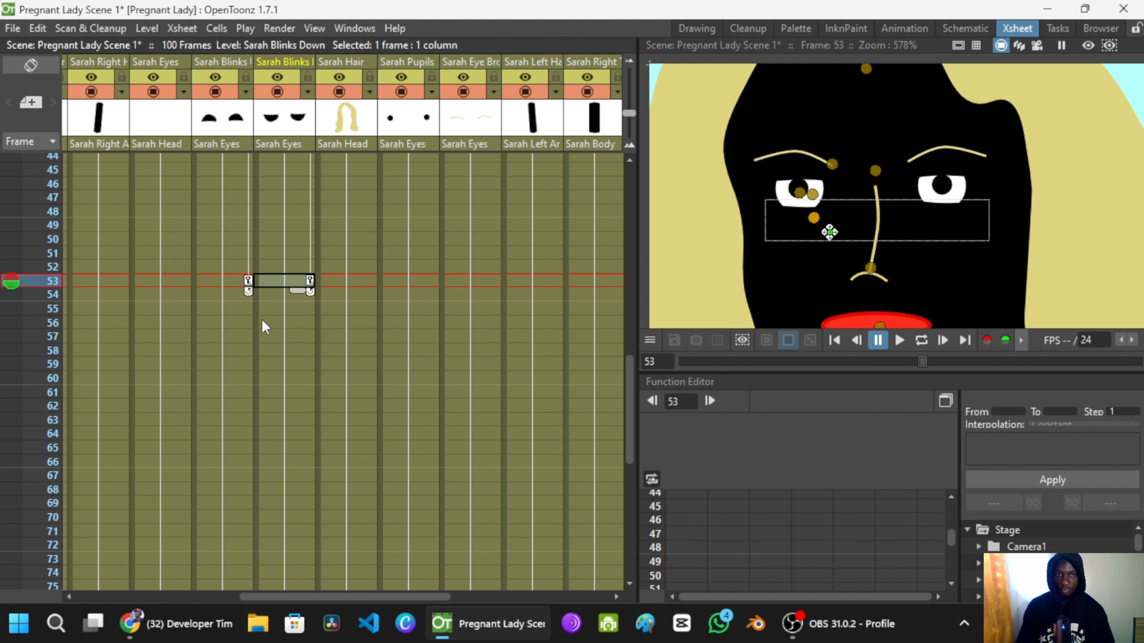
Step: Lower the Sarah Blinks Up eyelids partway over the eyes at frame 55 to set a keyframe
{"action": "left_click", "coordinate": [267, 312]}
{"action": "left_click", "coordinate": [238, 304]}
{"action": "left_click", "coordinate": [239, 295]}
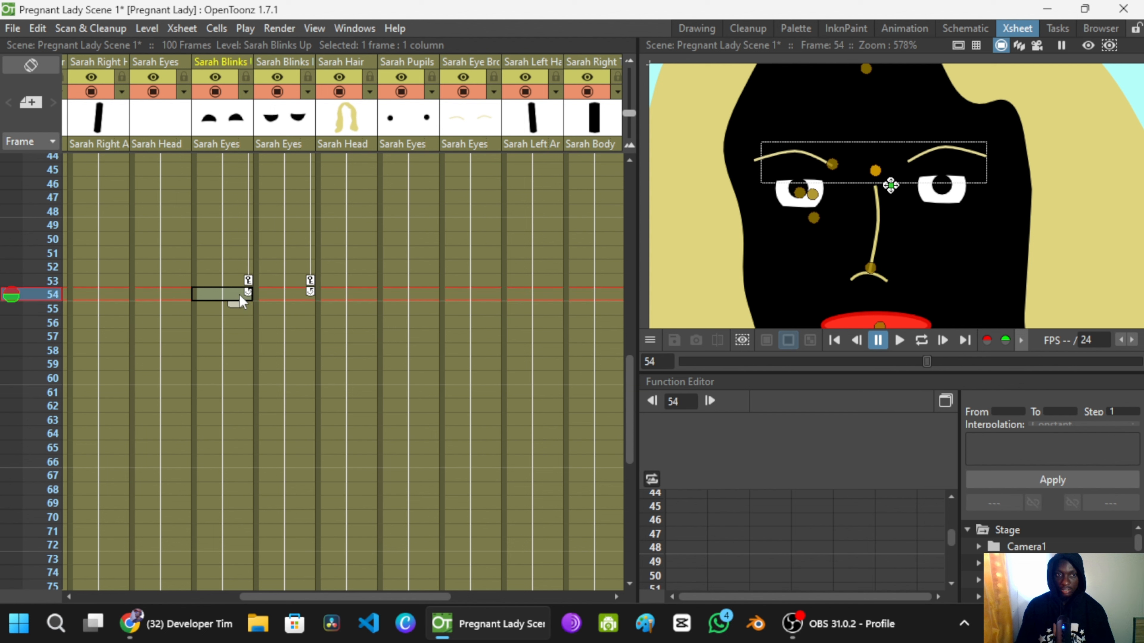
{"action": "left_click", "coordinate": [235, 309]}
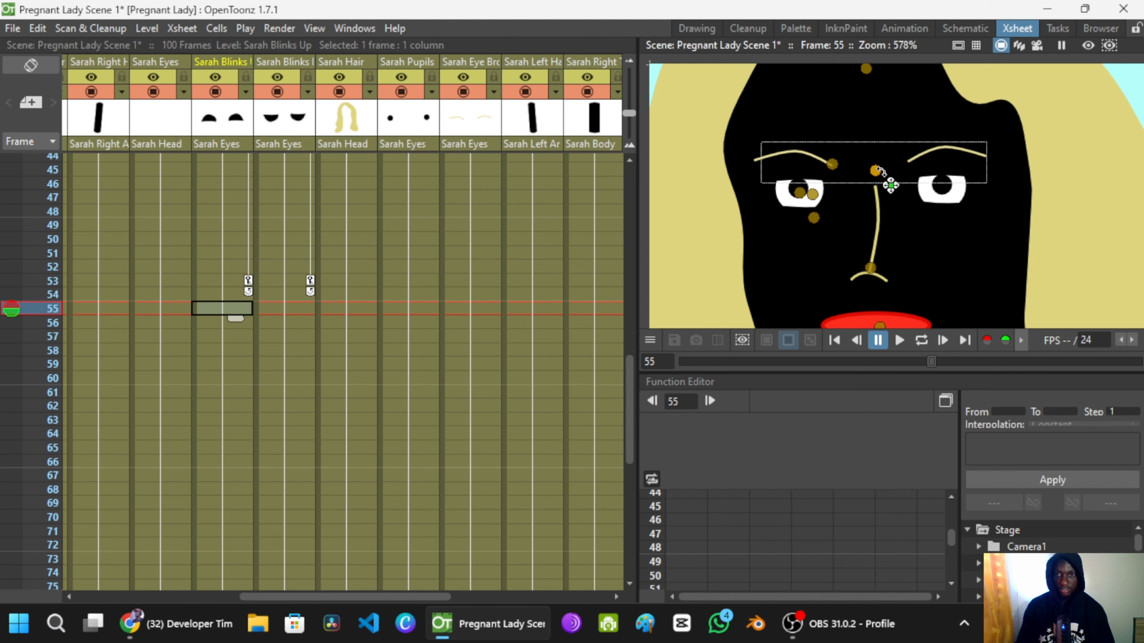
{"action": "scroll", "coordinate": [890, 184], "scroll_direction": "up", "scroll_amount": 2}
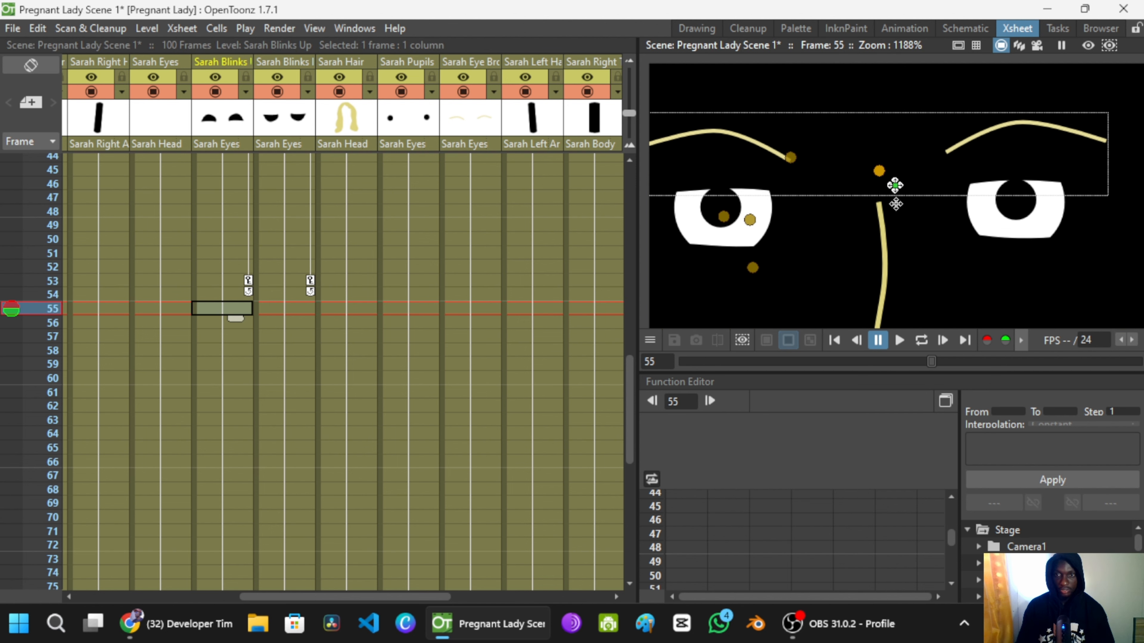
{"action": "left_click_drag", "start_coordinate": [895, 204], "coordinate": [899, 204]}
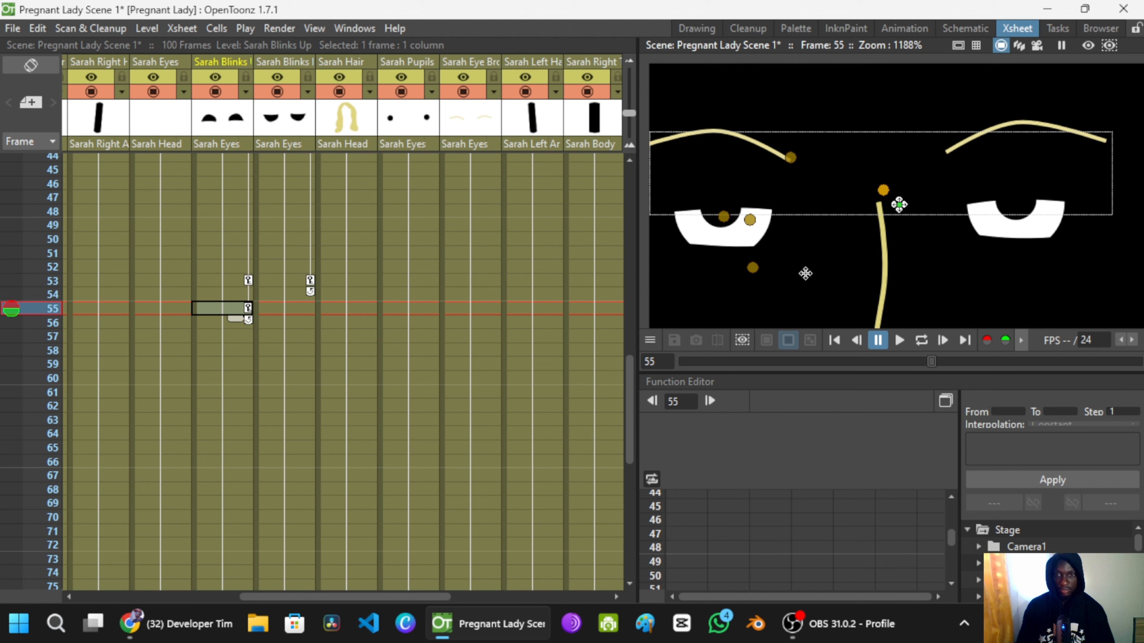
Step: Raise the Sarah Blinks Down eyelids at frame 55 until the eyes are fully closed
{"action": "left_click", "coordinate": [744, 273]}
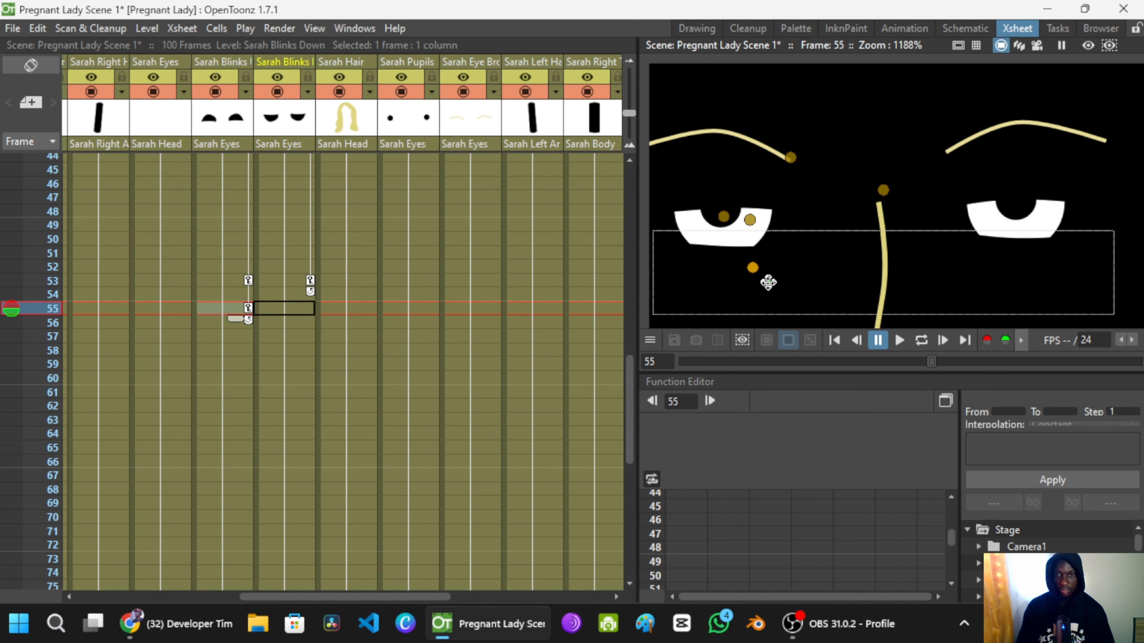
{"action": "left_click_drag", "start_coordinate": [768, 283], "coordinate": [773, 244]}
{"action": "scroll", "coordinate": [776, 244], "scroll_direction": "down", "scroll_amount": 1}
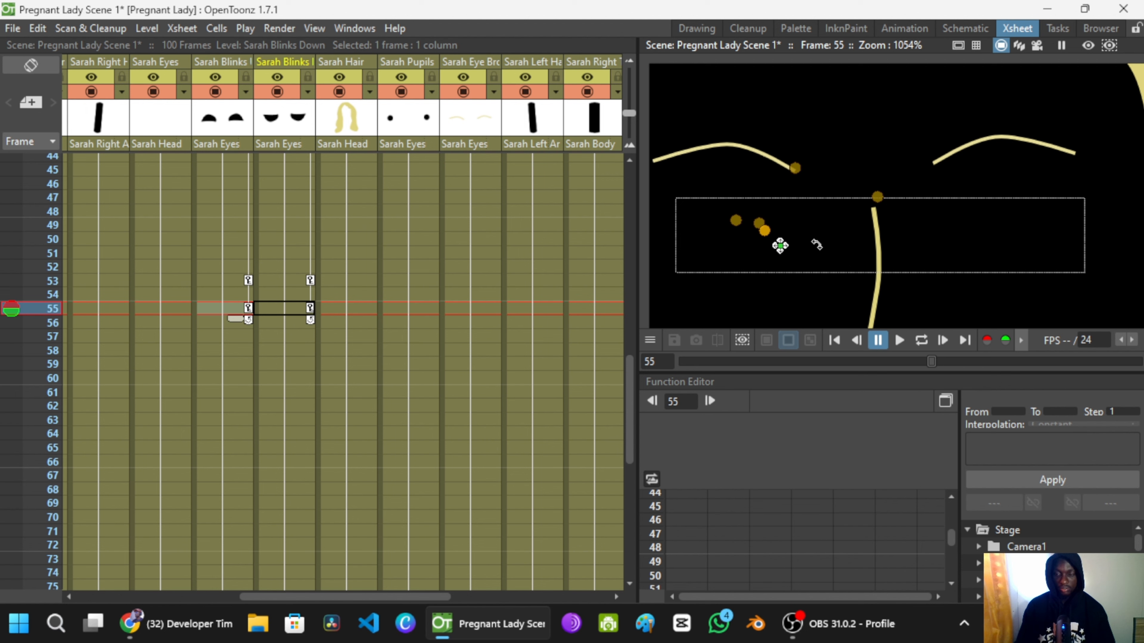
{"action": "scroll", "coordinate": [806, 246], "scroll_direction": "down", "scroll_amount": 2}
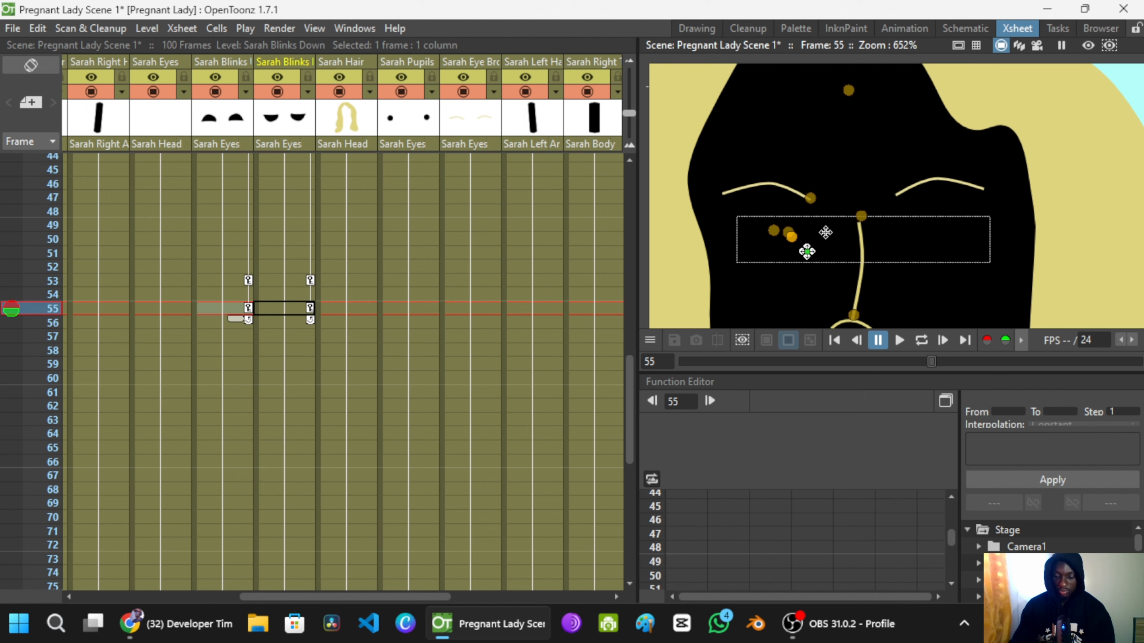
Step: Copy the open-eye keyframes of both blink columns from frame 53 to frame 57
{"action": "left_click", "coordinate": [247, 294]}
{"action": "left_click", "coordinate": [249, 280]}
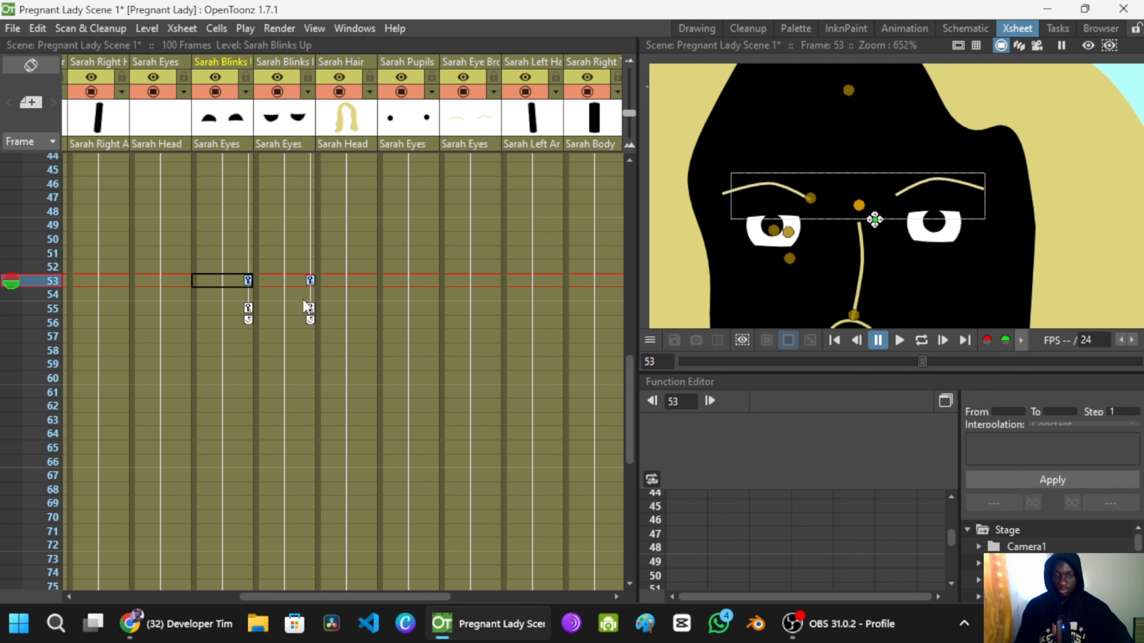
{"action": "left_click", "coordinate": [247, 336]}
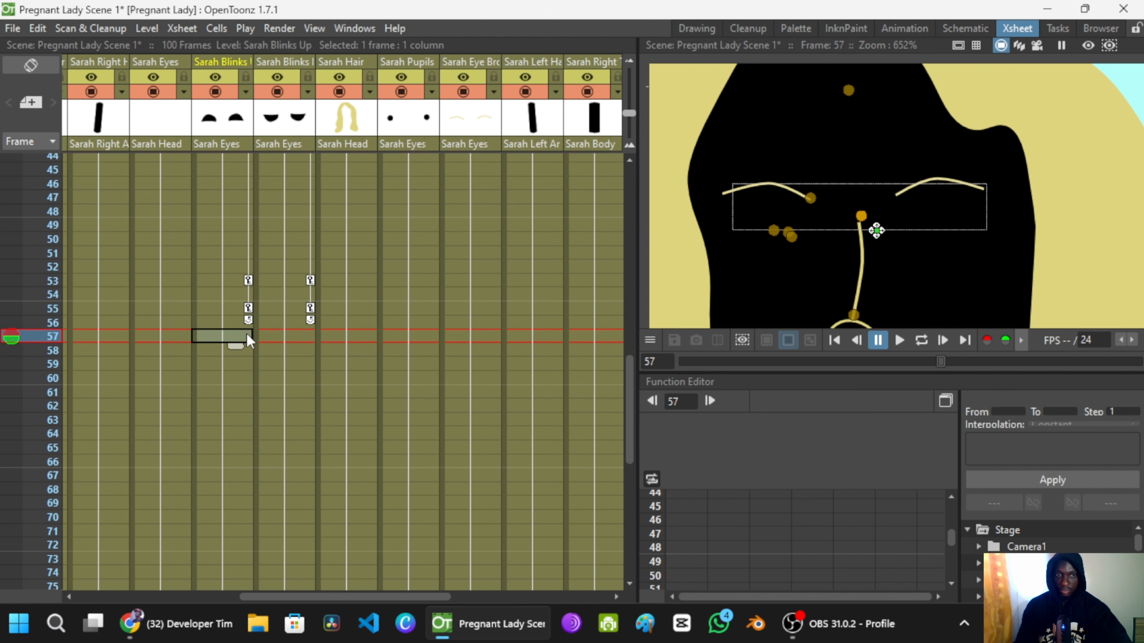
{"action": "key", "text": "ctrl+v"}
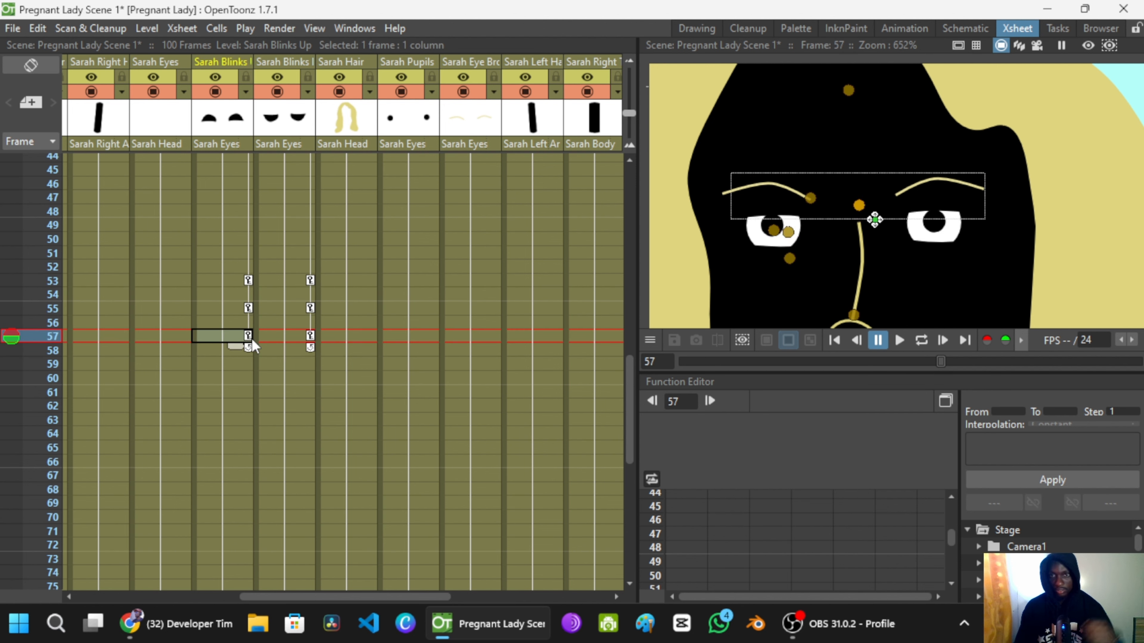
Step: Step through frames 54 to 59 of the Sarah Blinks Up column to check the blink
{"action": "left_click", "coordinate": [246, 297]}
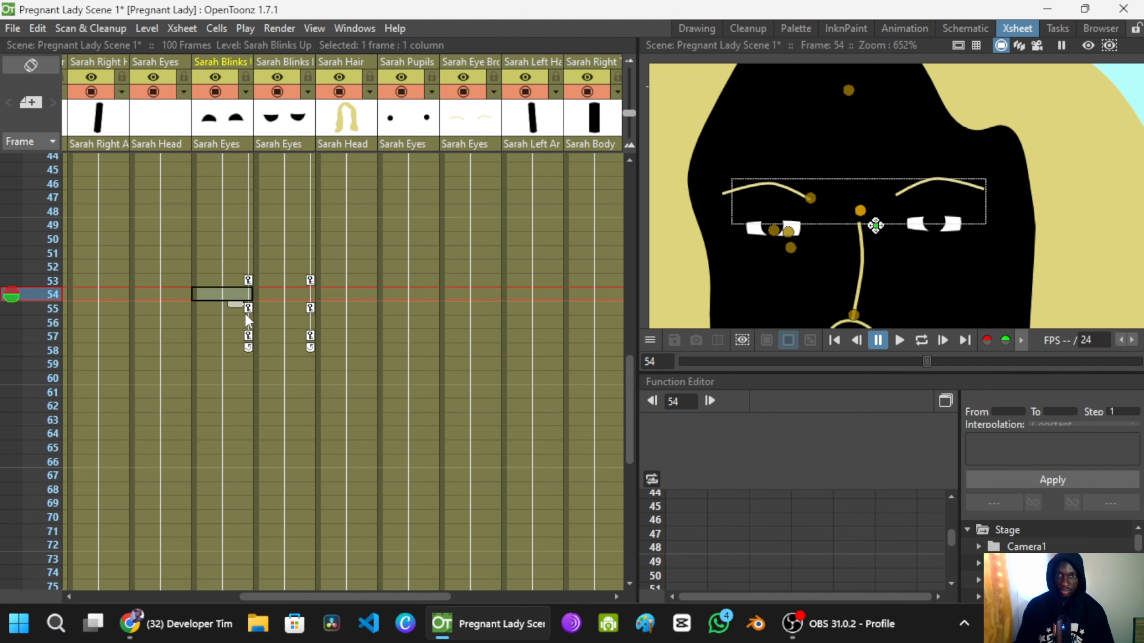
{"action": "left_click", "coordinate": [244, 311]}
{"action": "left_click", "coordinate": [240, 334]}
{"action": "left_click", "coordinate": [238, 351]}
{"action": "left_click", "coordinate": [237, 366]}
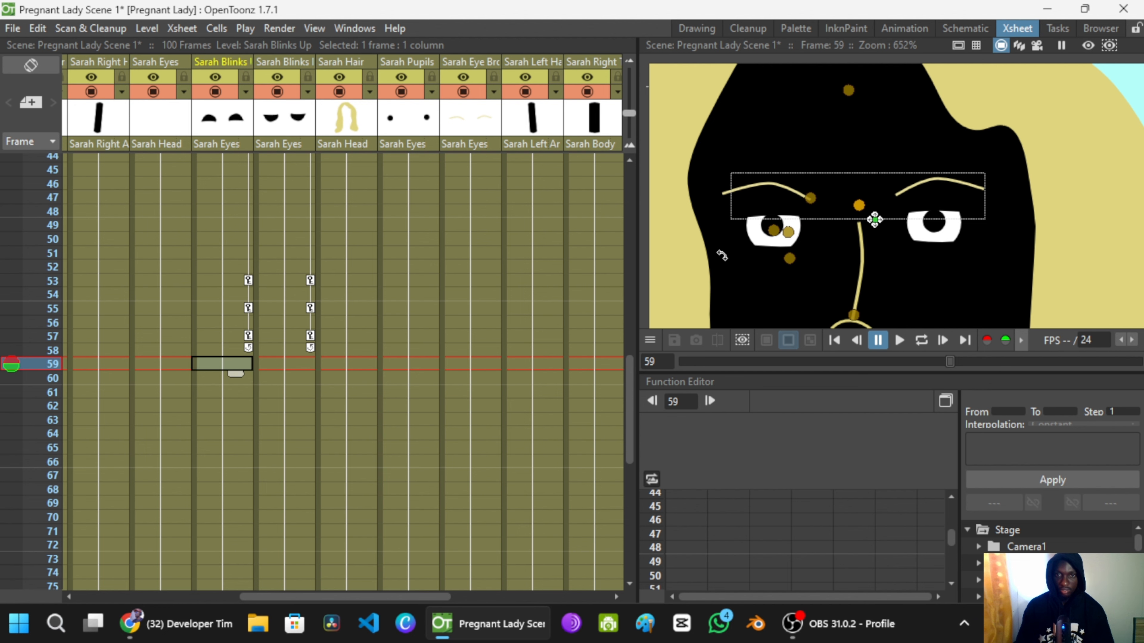
Step: Play the scene from frame 1 to check the timing of the eye blink
{"action": "left_click", "coordinate": [327, 280]}
{"action": "scroll", "coordinate": [316, 253], "scroll_direction": "up", "scroll_amount": 1}
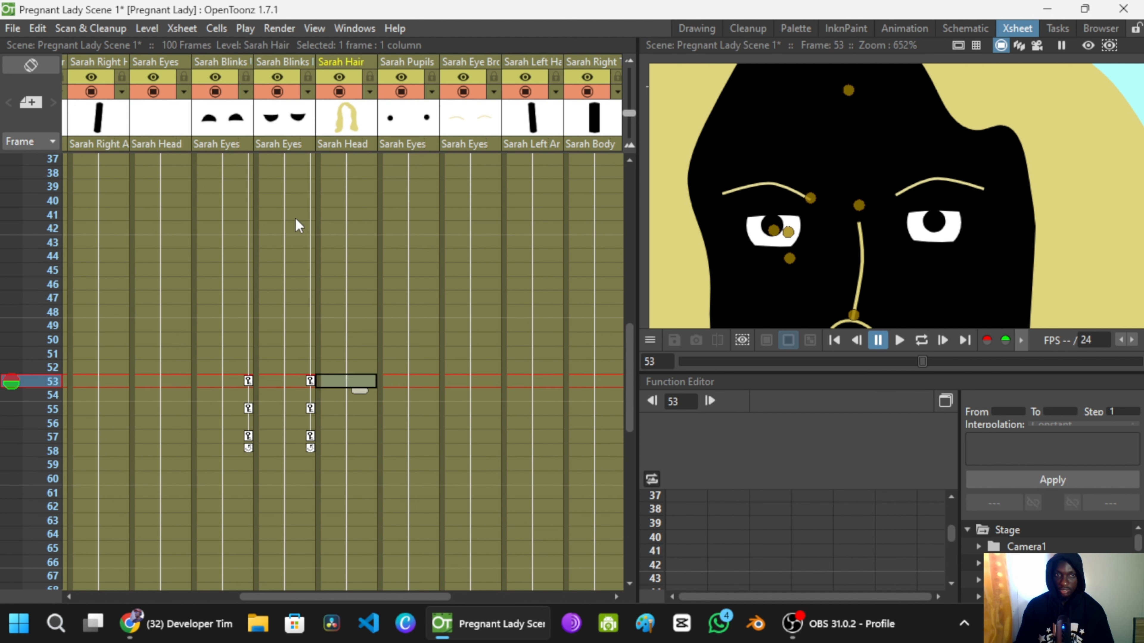
{"action": "left_click", "coordinate": [295, 218]}
{"action": "scroll", "coordinate": [315, 253], "scroll_direction": "up", "scroll_amount": 6}
{"action": "left_click", "coordinate": [239, 166]}
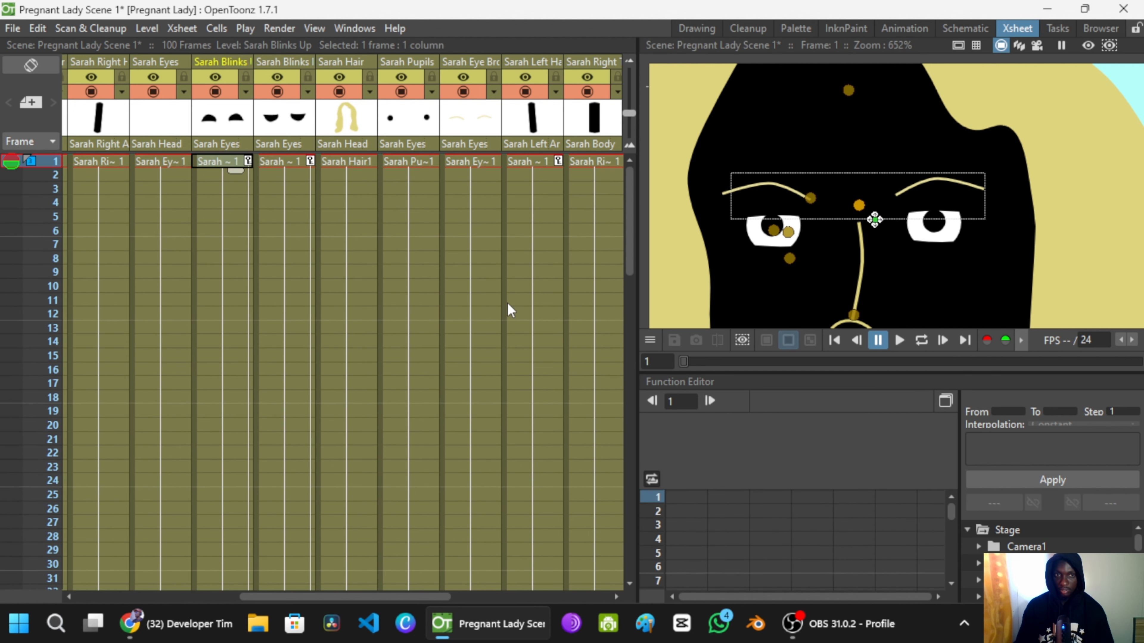
{"action": "left_click", "coordinate": [899, 340]}
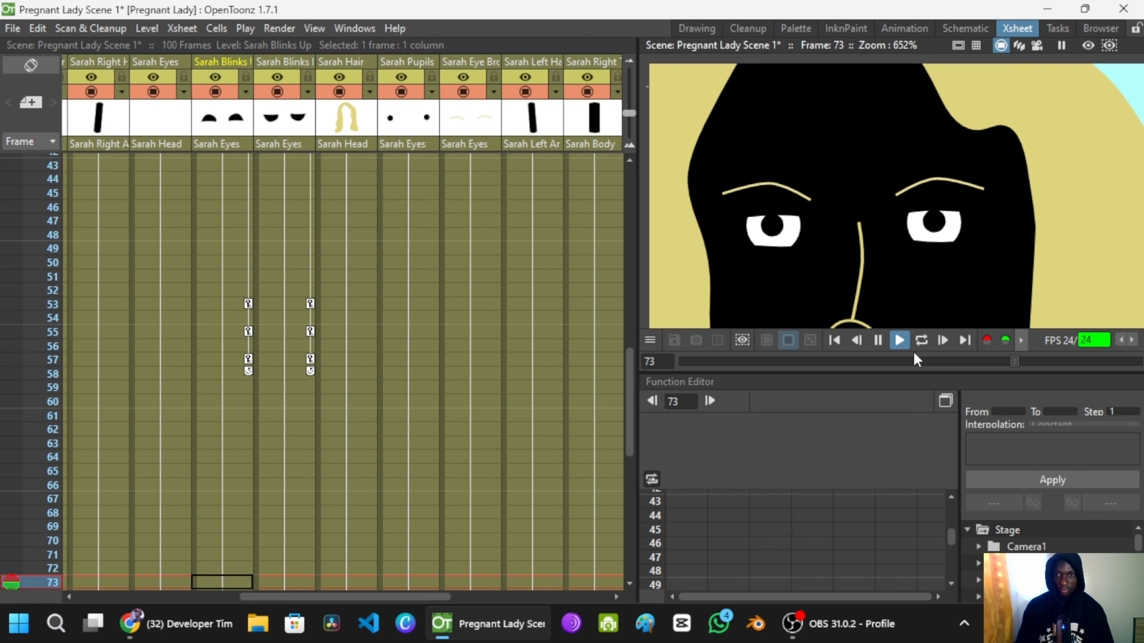
{"action": "left_click", "coordinate": [878, 340]}
Step: Move the frame 57 open-eye keyframes of both Sarah Blinks columns to frame 59
{"action": "scroll", "coordinate": [306, 270], "scroll_direction": "up", "scroll_amount": 5}
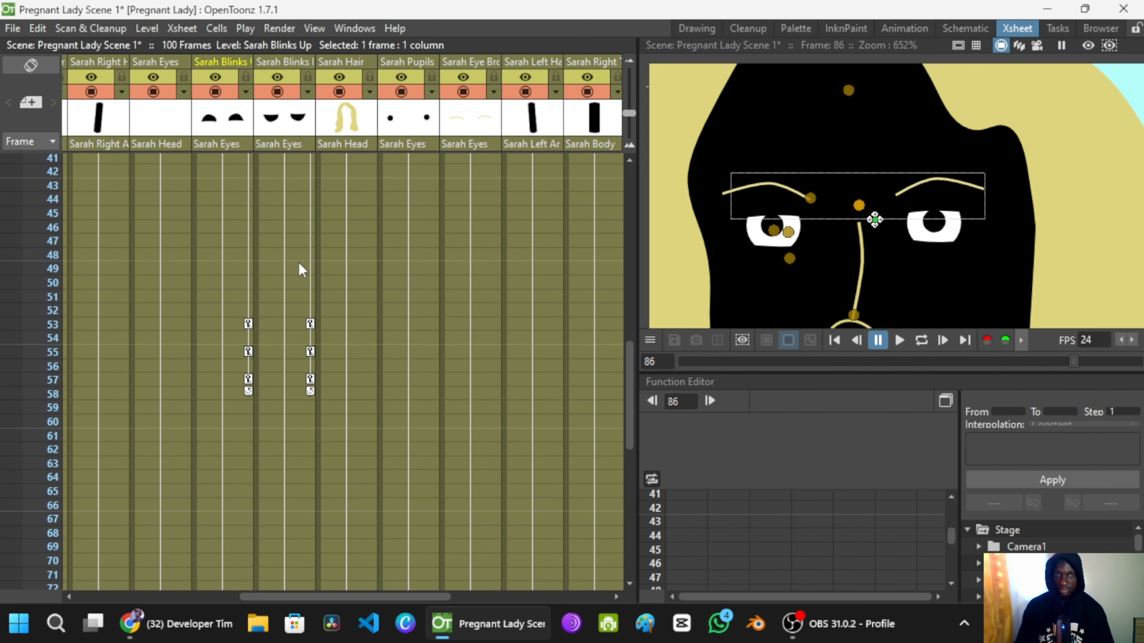
{"action": "left_click", "coordinate": [244, 379]}
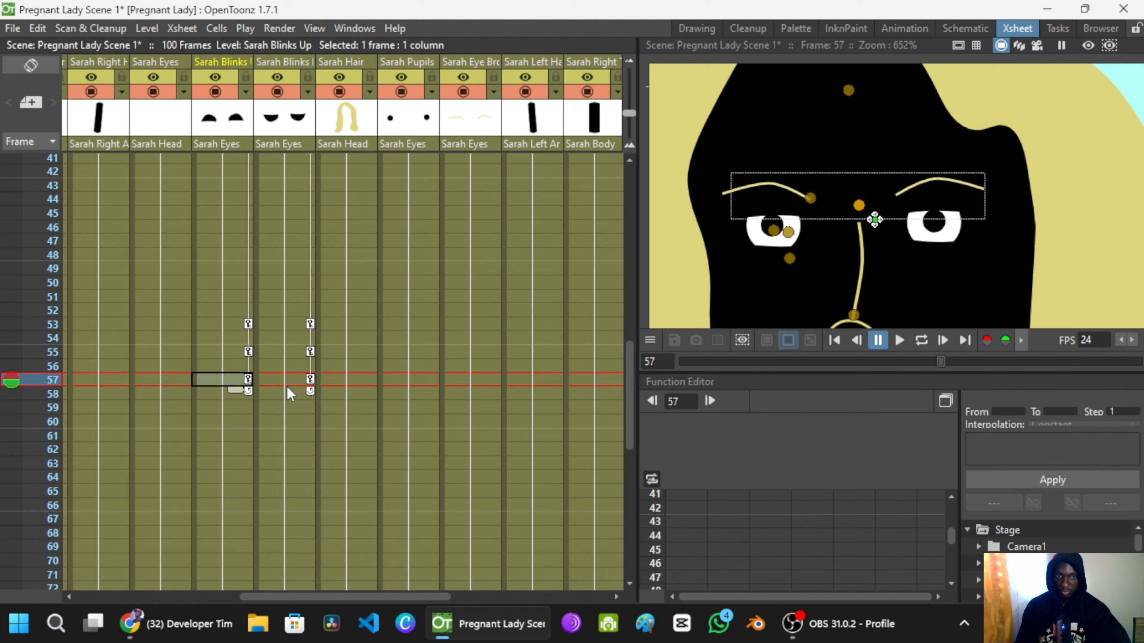
{"action": "left_click", "coordinate": [248, 379]}
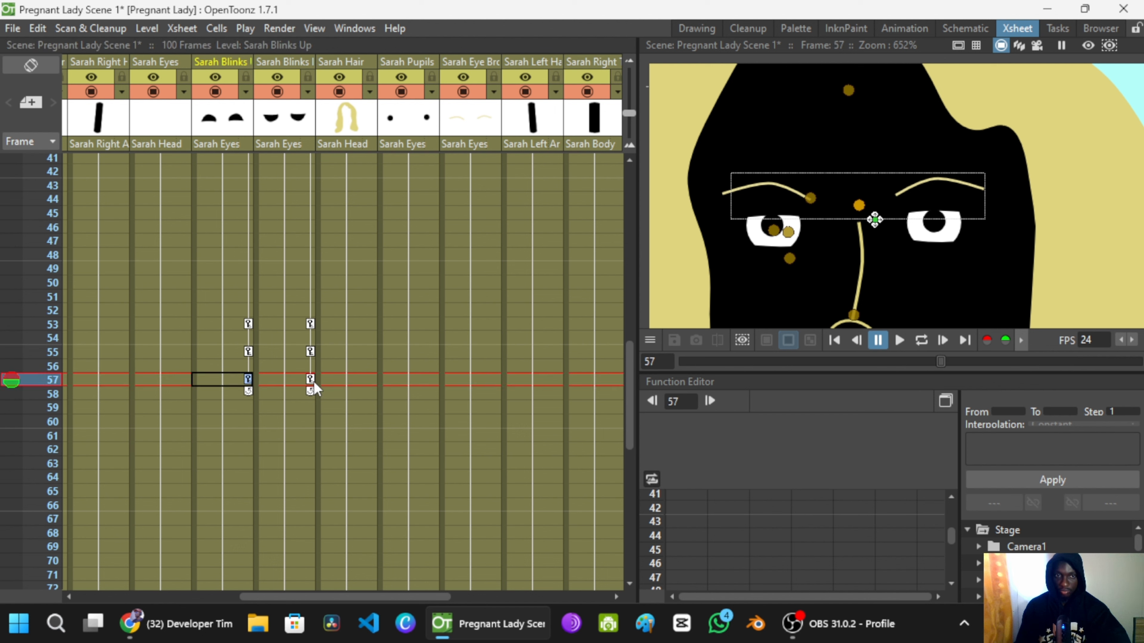
{"action": "left_click_drag", "start_coordinate": [310, 380], "coordinate": [311, 408]}
Step: Play the scene from frame 2 to review the retimed blink
{"action": "left_click", "coordinate": [246, 257]}
{"action": "scroll", "coordinate": [265, 286], "scroll_direction": "up", "scroll_amount": 10}
{"action": "left_click", "coordinate": [246, 175]}
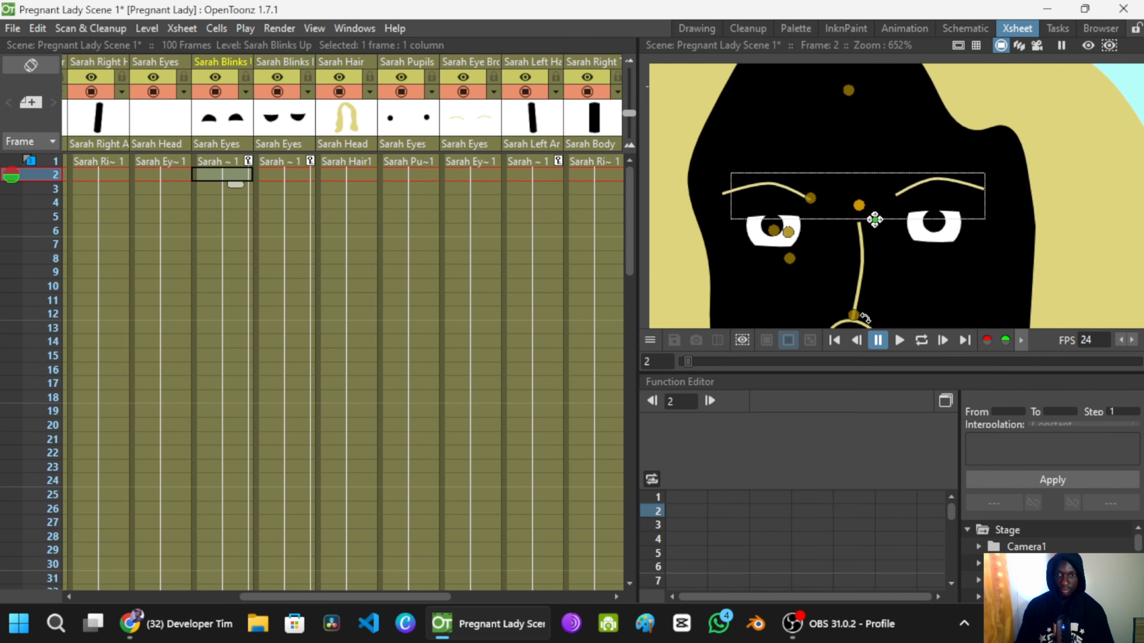
{"action": "left_click", "coordinate": [905, 347]}
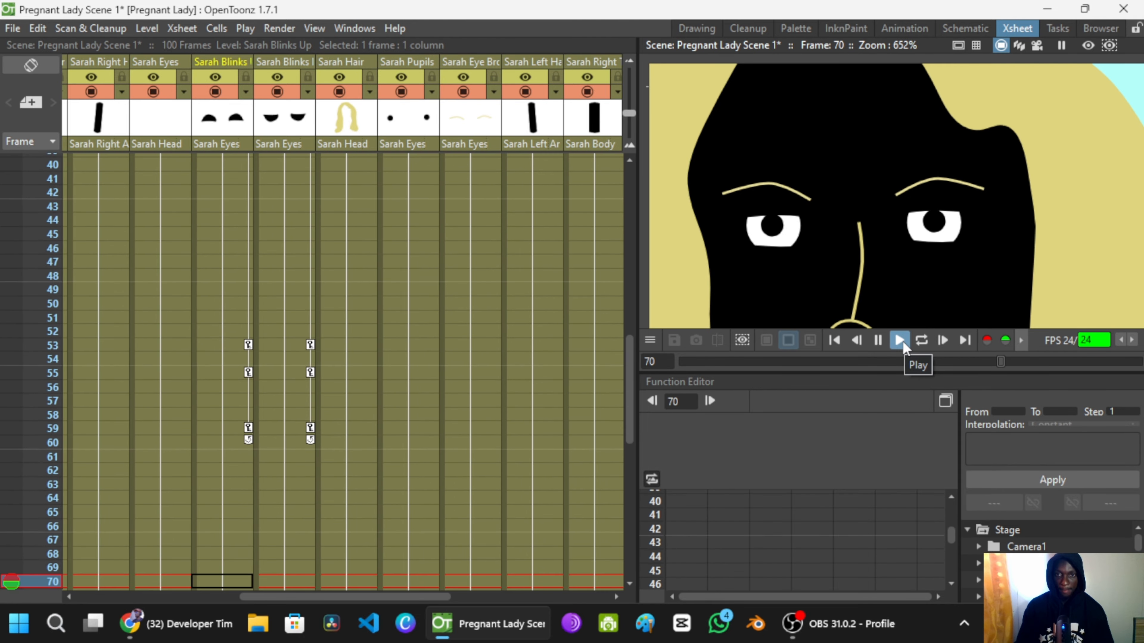
{"action": "left_click", "coordinate": [896, 341]}
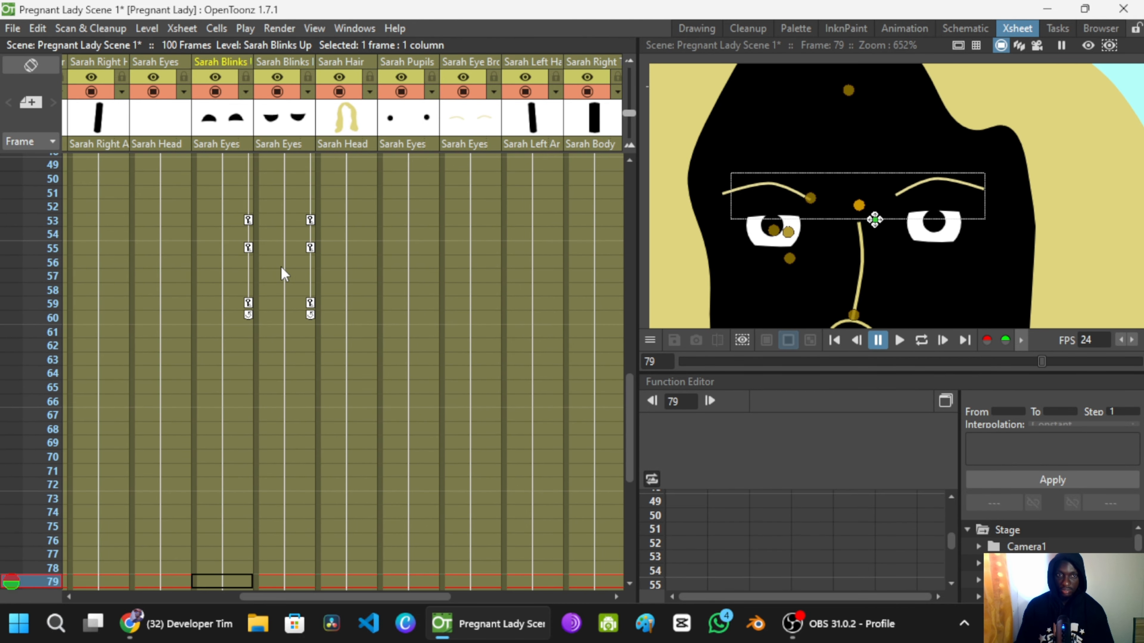
{"action": "left_click", "coordinate": [249, 222]}
{"action": "scroll", "coordinate": [313, 310], "scroll_direction": "down", "scroll_amount": 4}
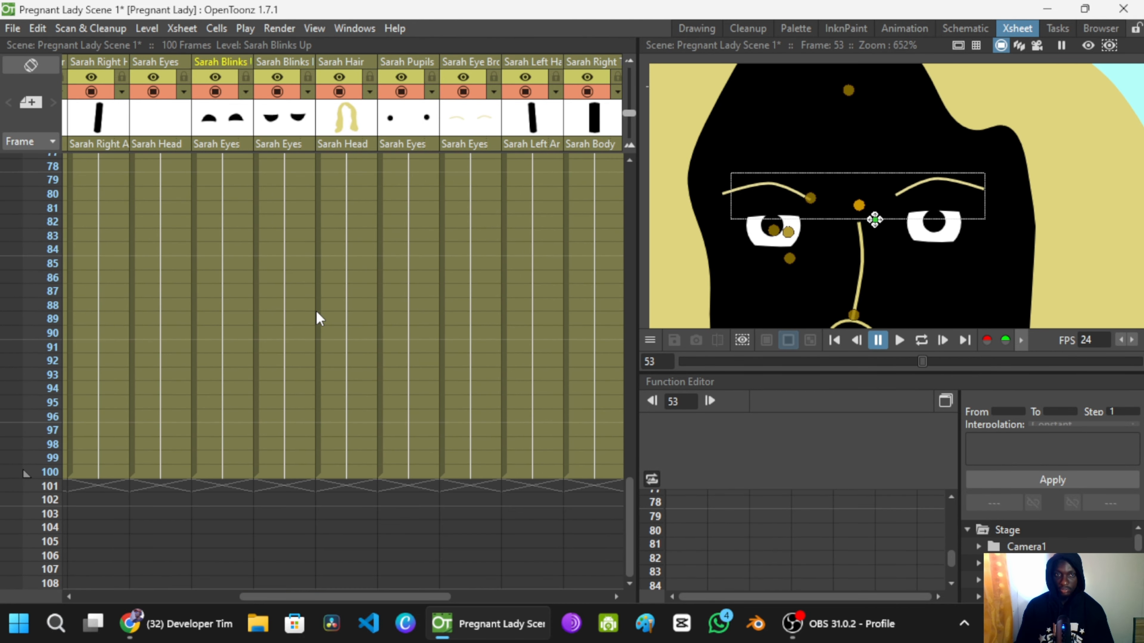
{"action": "scroll", "coordinate": [316, 311], "scroll_direction": "up", "scroll_amount": 3}
{"action": "scroll", "coordinate": [283, 295], "scroll_direction": "up", "scroll_amount": 1}
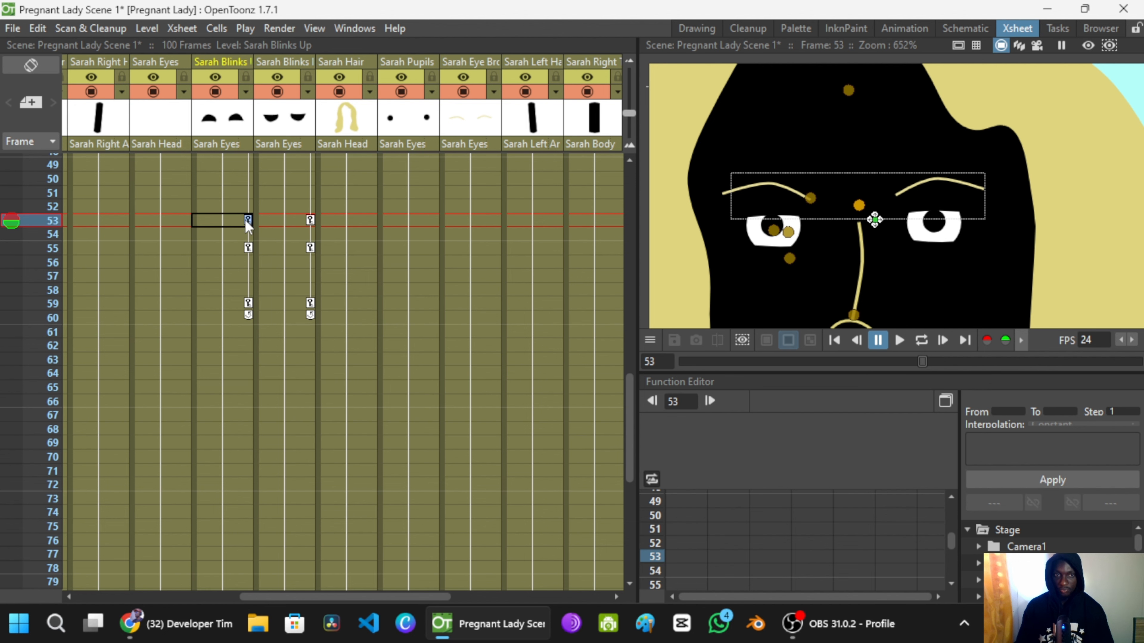
{"action": "left_click", "coordinate": [311, 304]}
{"action": "scroll", "coordinate": [278, 339], "scroll_direction": "down", "scroll_amount": 4}
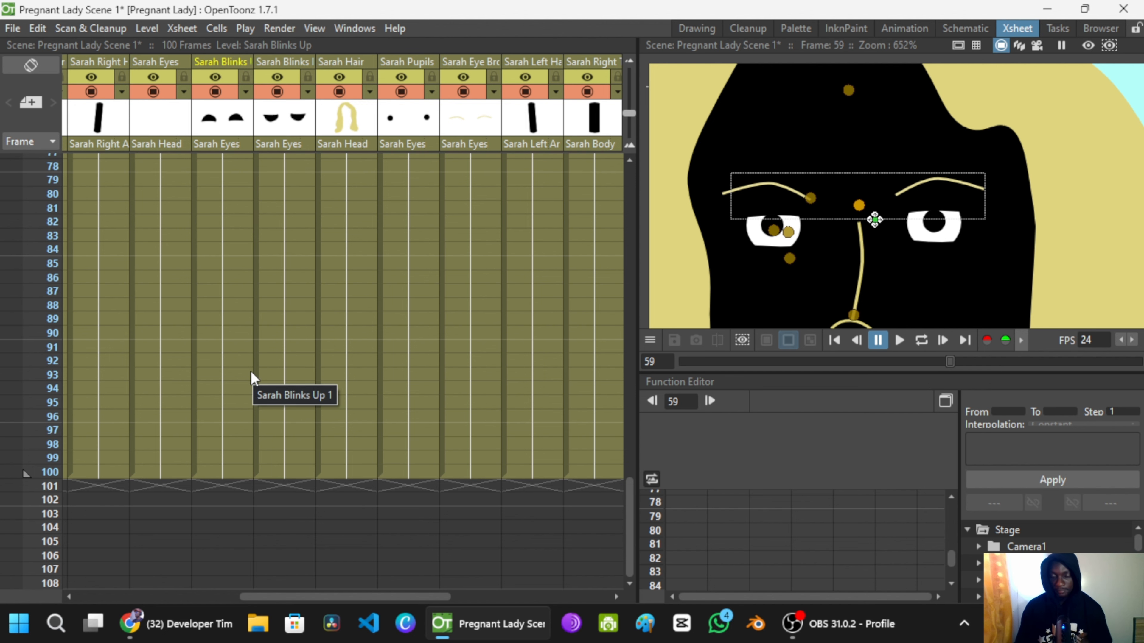
{"action": "scroll", "coordinate": [307, 355], "scroll_direction": "down", "scroll_amount": 4}
{"action": "scroll", "coordinate": [307, 355], "scroll_direction": "up", "scroll_amount": 8}
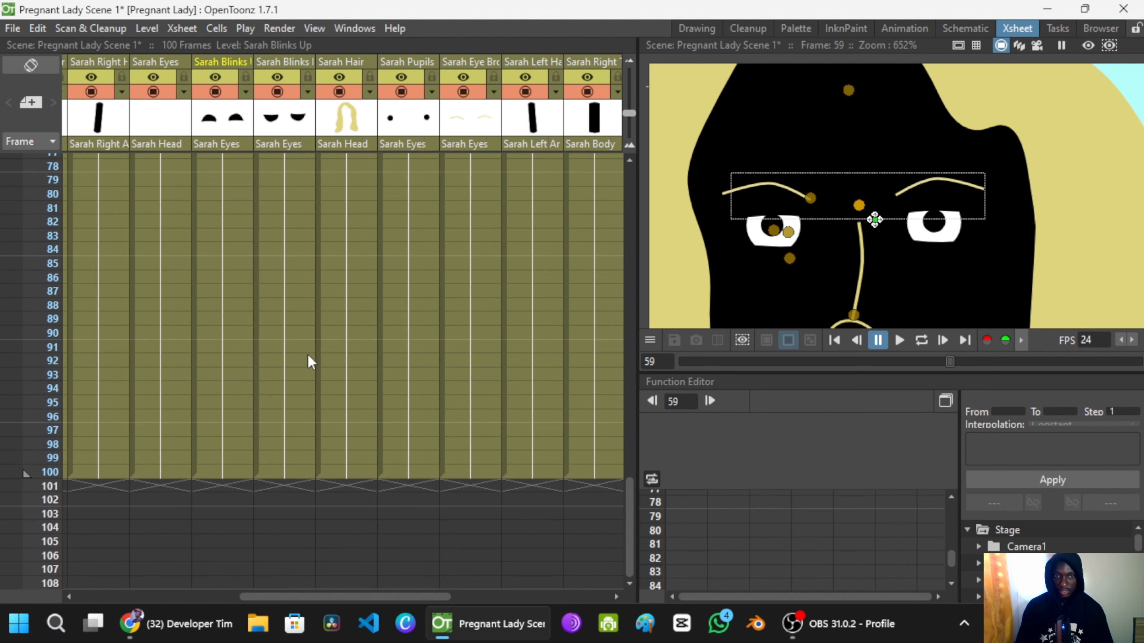
{"action": "scroll", "coordinate": [310, 360], "scroll_direction": "up", "scroll_amount": 3}
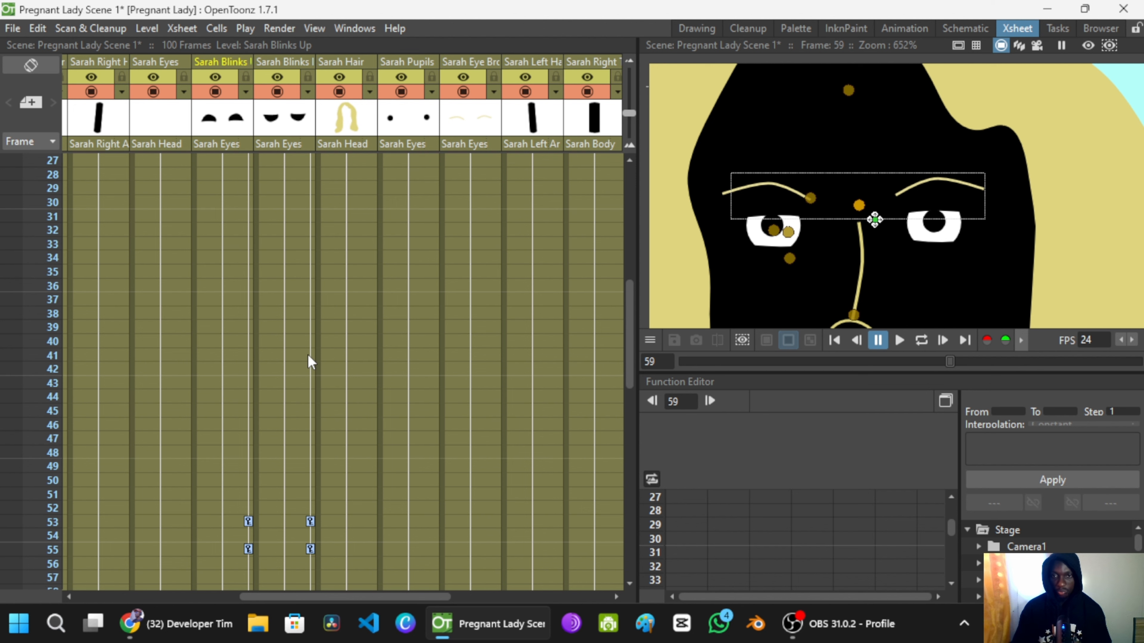
{"action": "scroll", "coordinate": [342, 349], "scroll_direction": "down", "scroll_amount": 10}
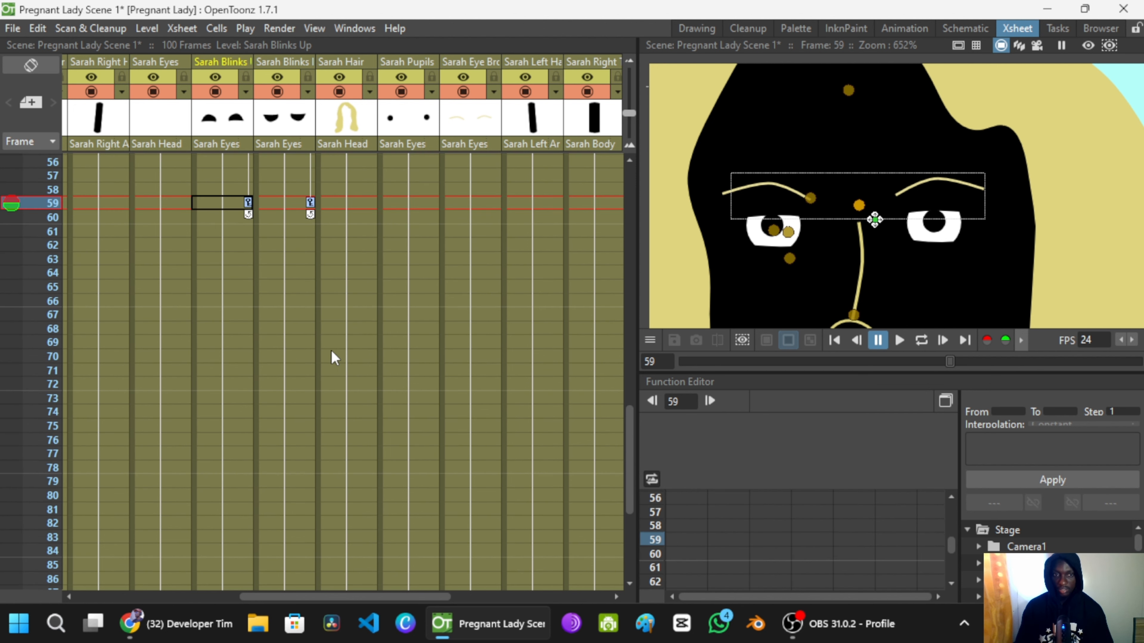
{"action": "scroll", "coordinate": [315, 356], "scroll_direction": "up", "scroll_amount": 5}
{"action": "left_click", "coordinate": [277, 380]}
Step: Examine the end of the scene at frame 100, the first Xsheet columns and the whole character in the viewer
{"action": "scroll", "coordinate": [277, 382], "scroll_direction": "down", "scroll_amount": 10}
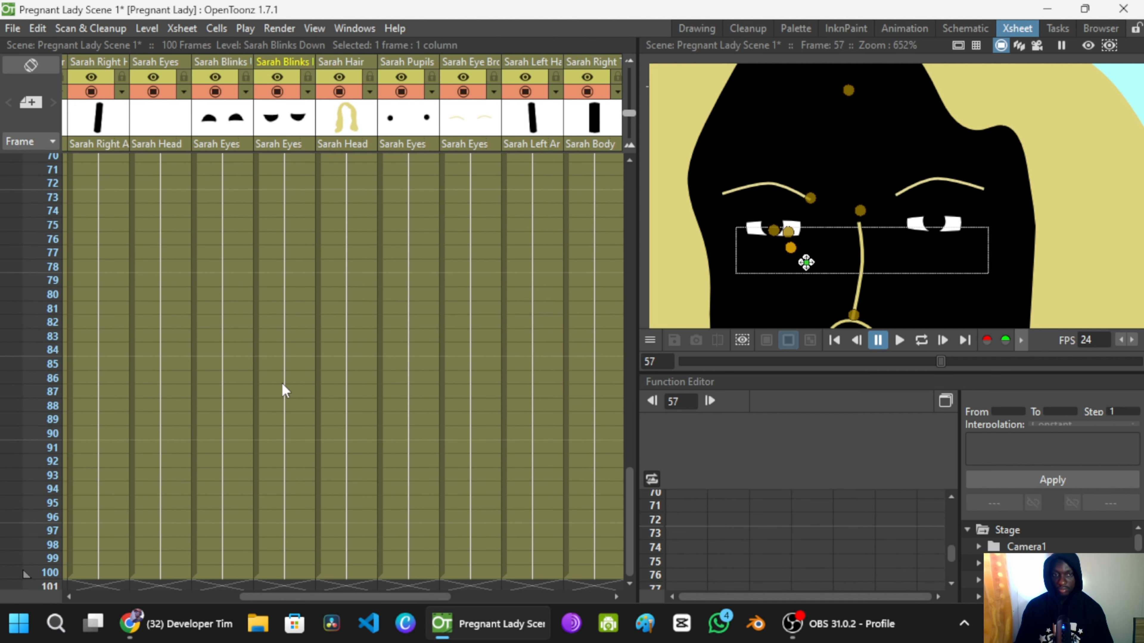
{"action": "scroll", "coordinate": [284, 390], "scroll_direction": "down", "scroll_amount": 5}
{"action": "left_click", "coordinate": [93, 374]}
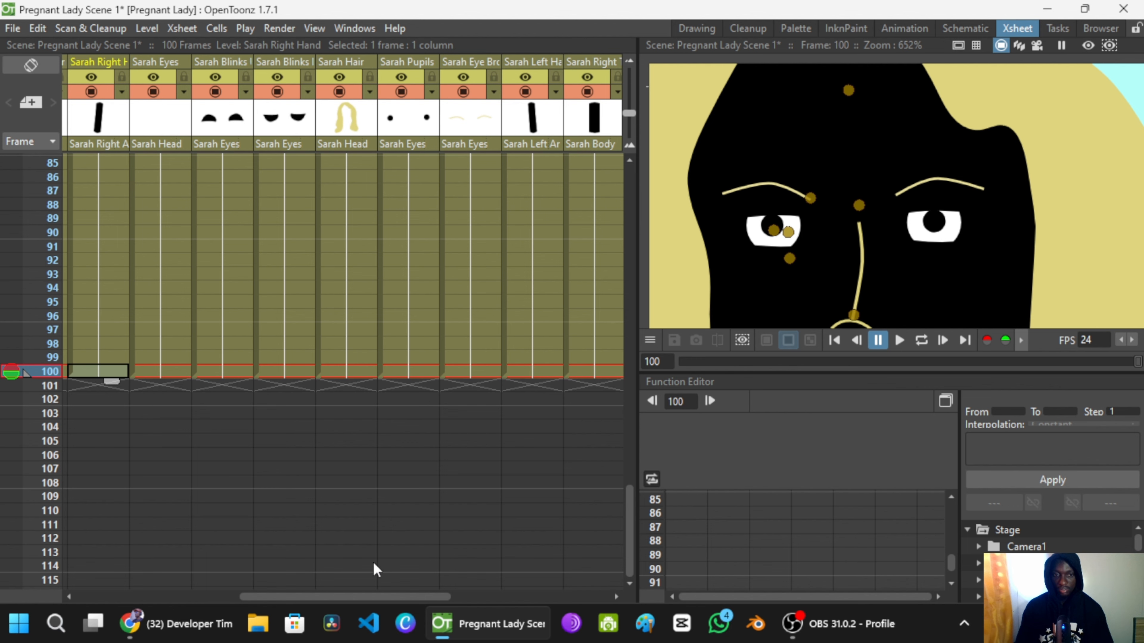
{"action": "left_click_drag", "start_coordinate": [370, 595], "coordinate": [206, 596]}
{"action": "scroll", "coordinate": [403, 462], "scroll_direction": "up", "scroll_amount": 7}
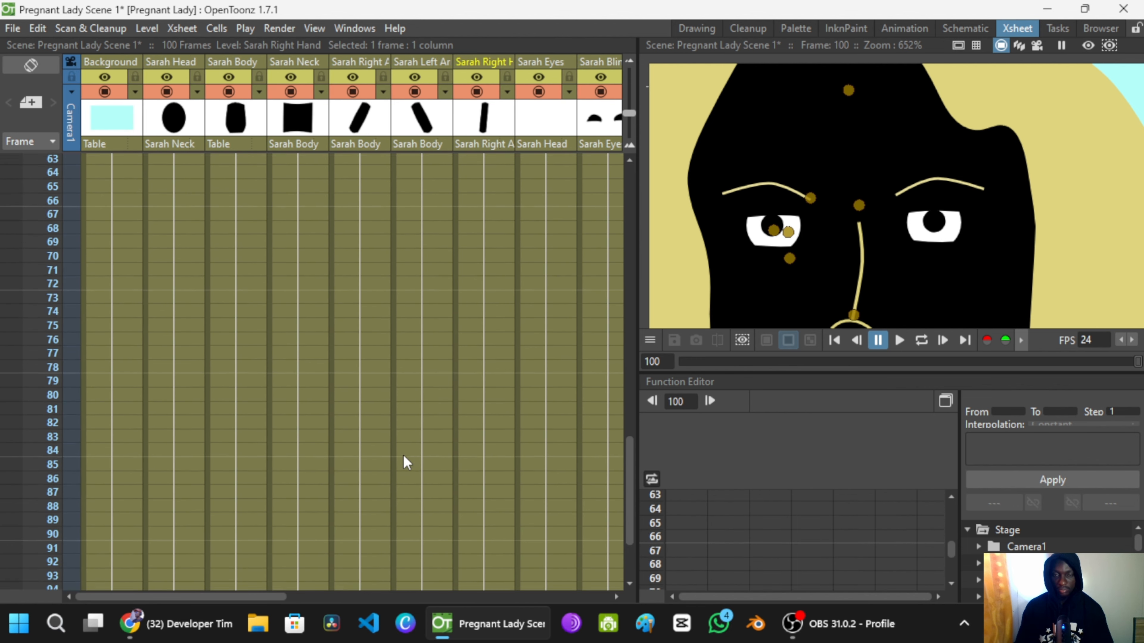
{"action": "scroll", "coordinate": [403, 457], "scroll_direction": "up", "scroll_amount": 5}
{"action": "scroll", "coordinate": [838, 205], "scroll_direction": "down", "scroll_amount": 10}
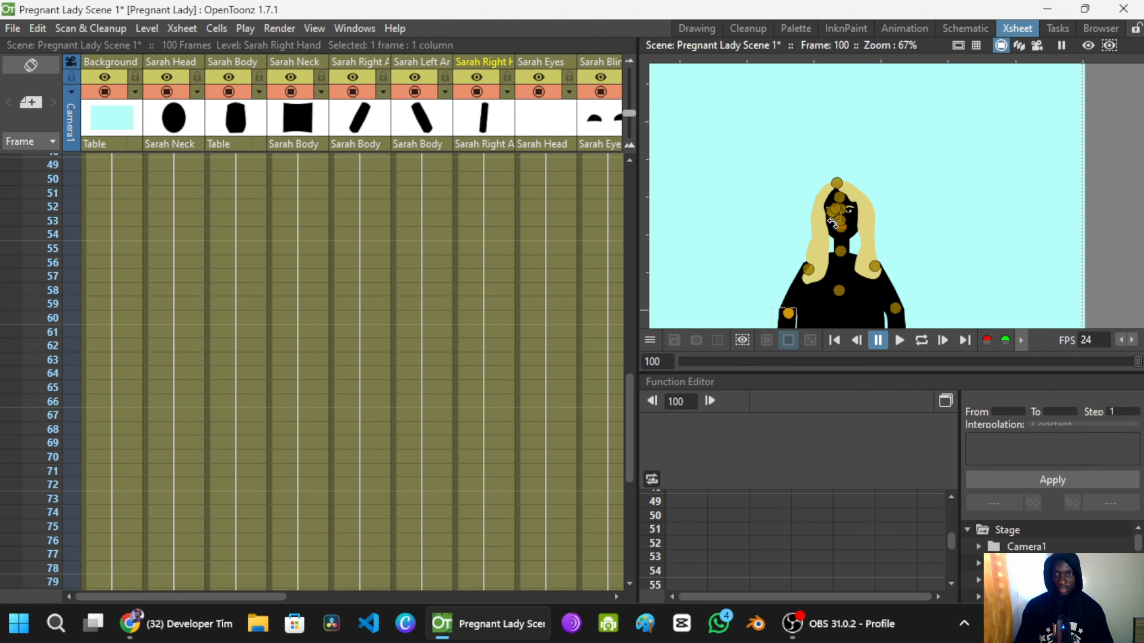
{"action": "scroll", "coordinate": [860, 159], "scroll_direction": "down", "scroll_amount": 4}
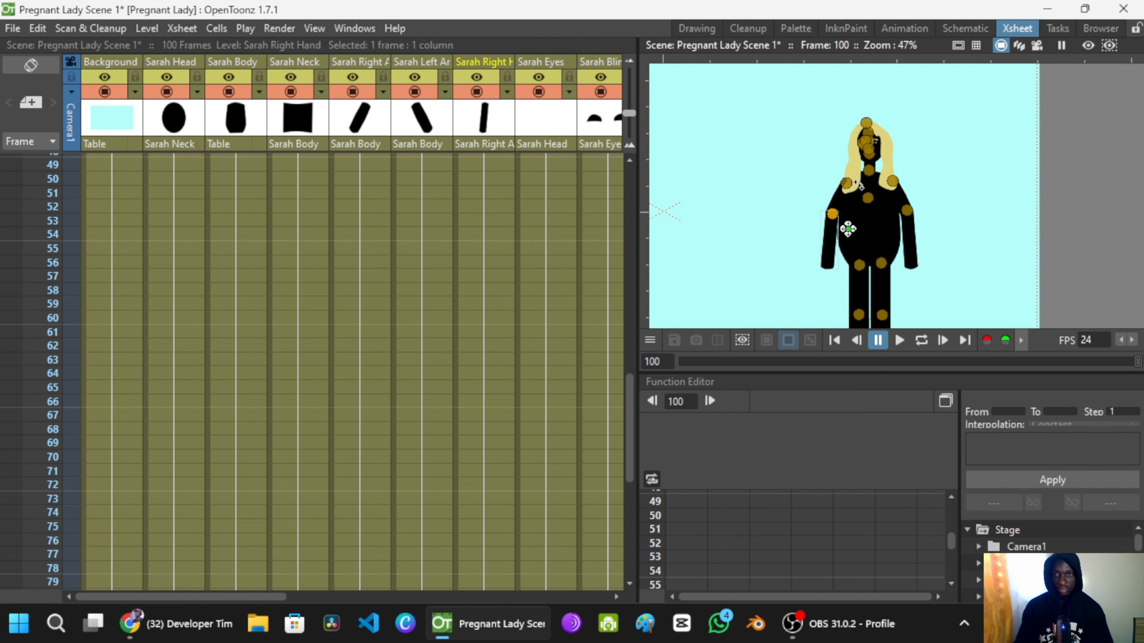
{"action": "scroll", "coordinate": [373, 273], "scroll_direction": "up", "scroll_amount": 15}
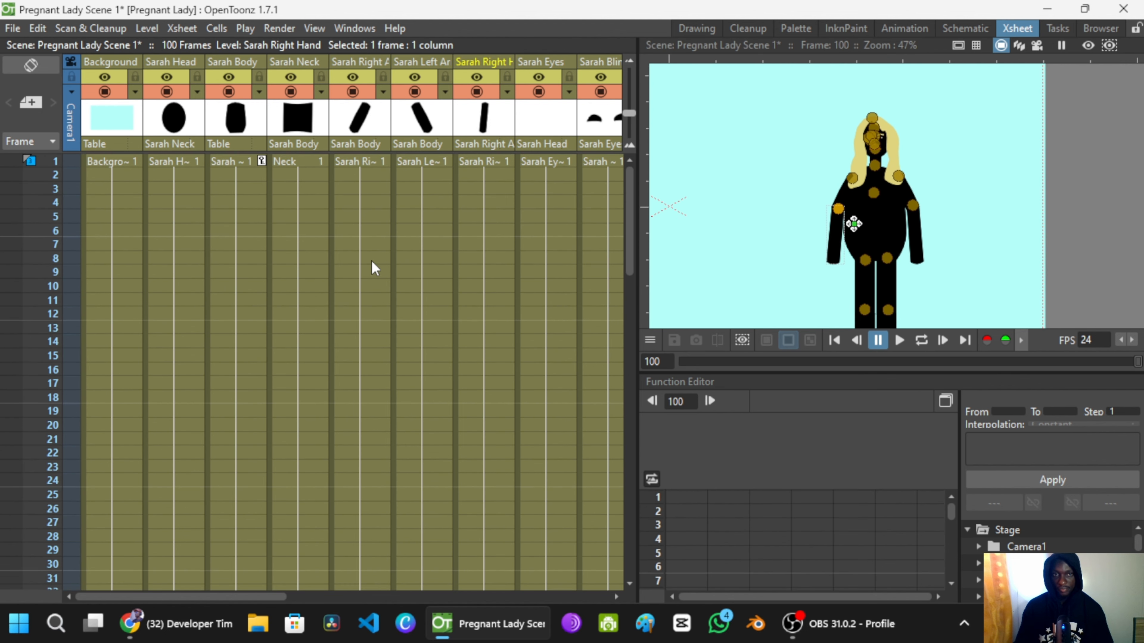
Step: Look over the first and last frames of the Background, Sarah Head and Sarah Right Arm columns
{"action": "left_click", "coordinate": [138, 162]}
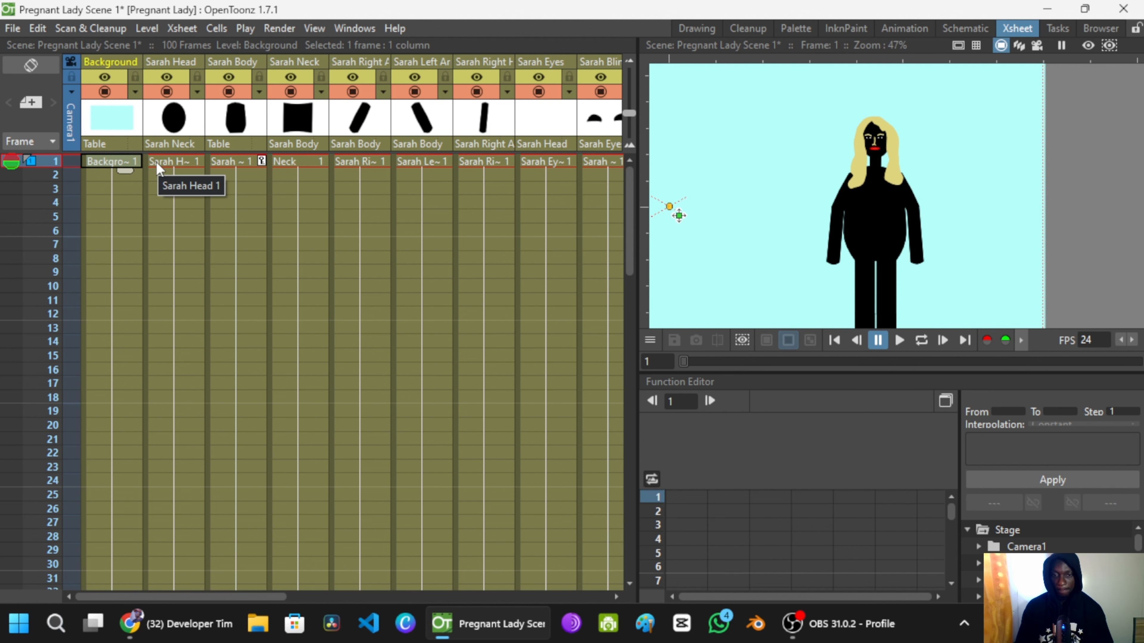
{"action": "scroll", "coordinate": [305, 371], "scroll_direction": "down", "scroll_amount": 20}
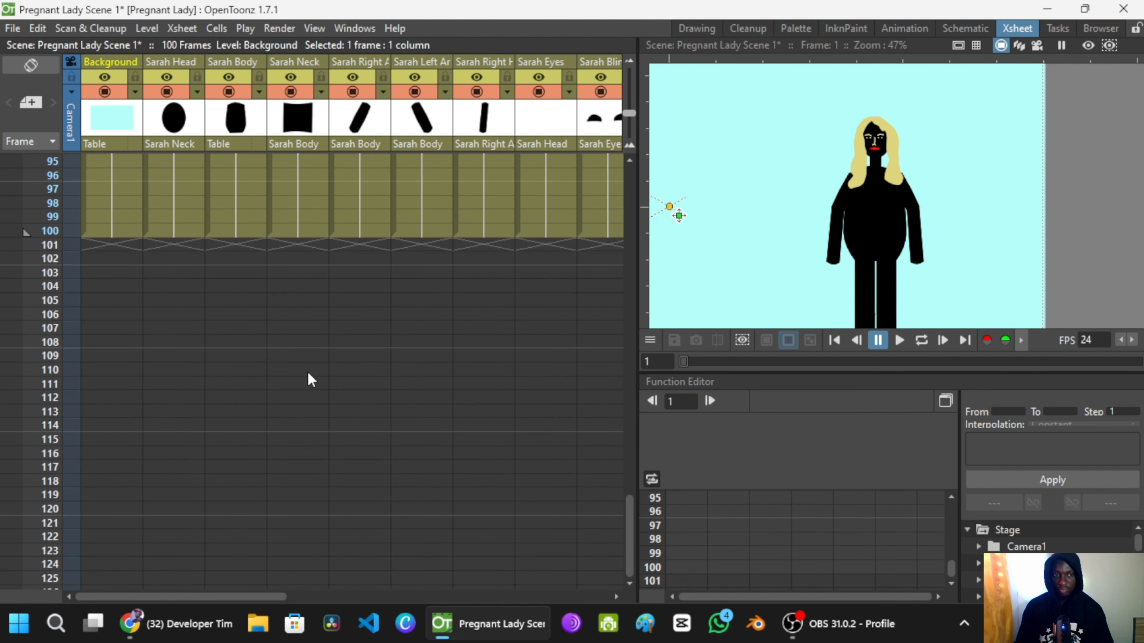
{"action": "left_click", "coordinate": [180, 426]}
{"action": "scroll", "coordinate": [409, 316], "scroll_direction": "up", "scroll_amount": 20}
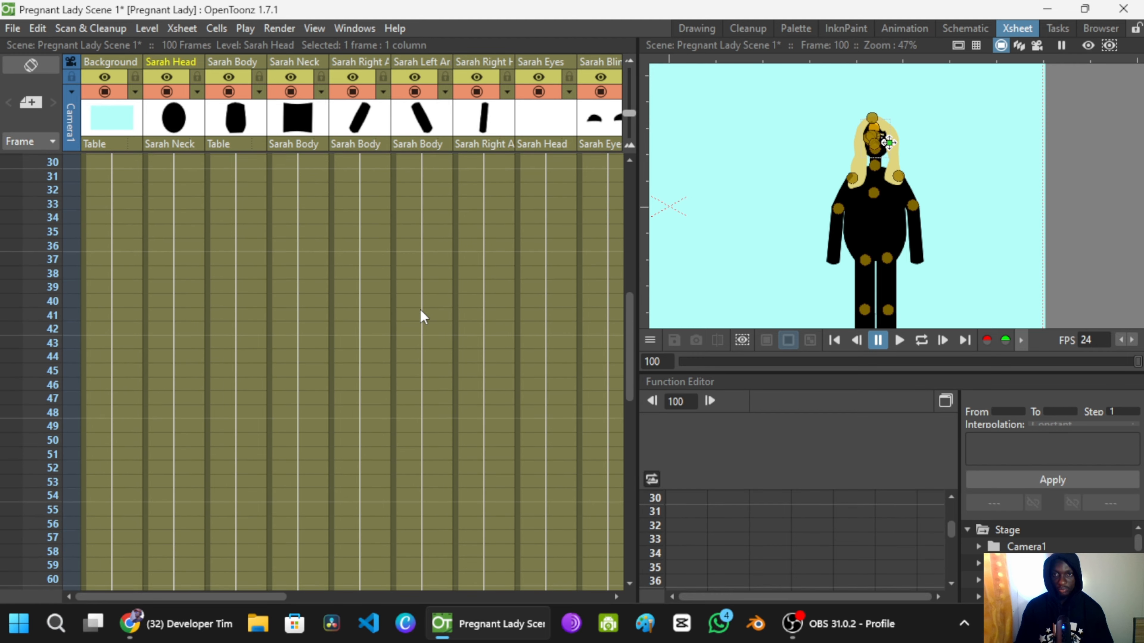
{"action": "scroll", "coordinate": [889, 142], "scroll_direction": "up", "scroll_amount": 1}
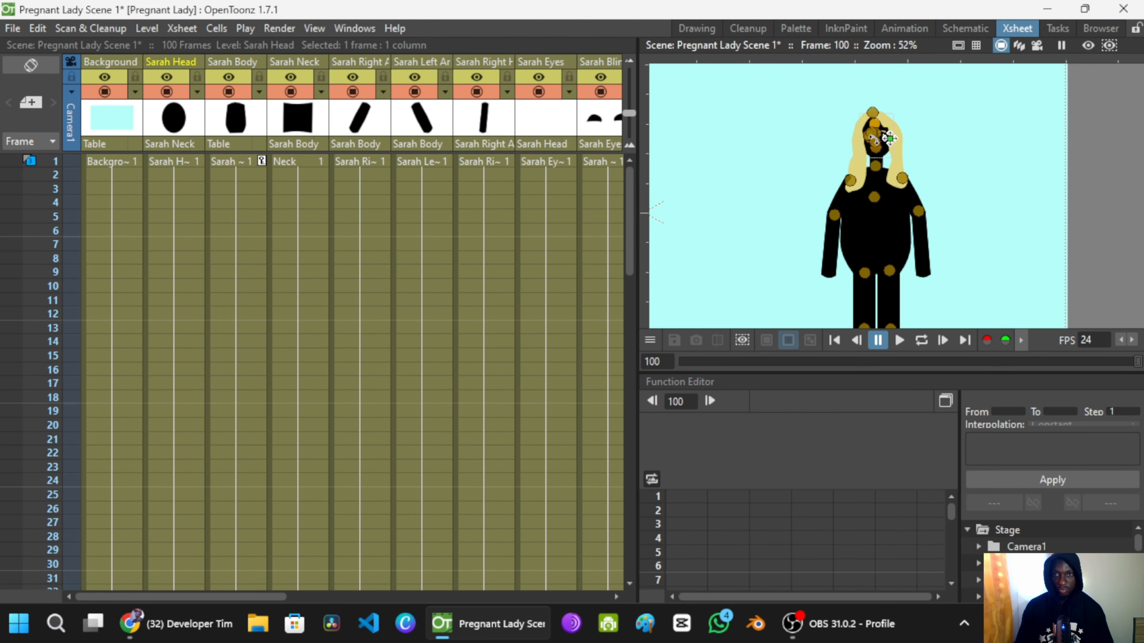
{"action": "scroll", "coordinate": [889, 138], "scroll_direction": "up", "scroll_amount": 1}
{"action": "left_click", "coordinate": [369, 162]}
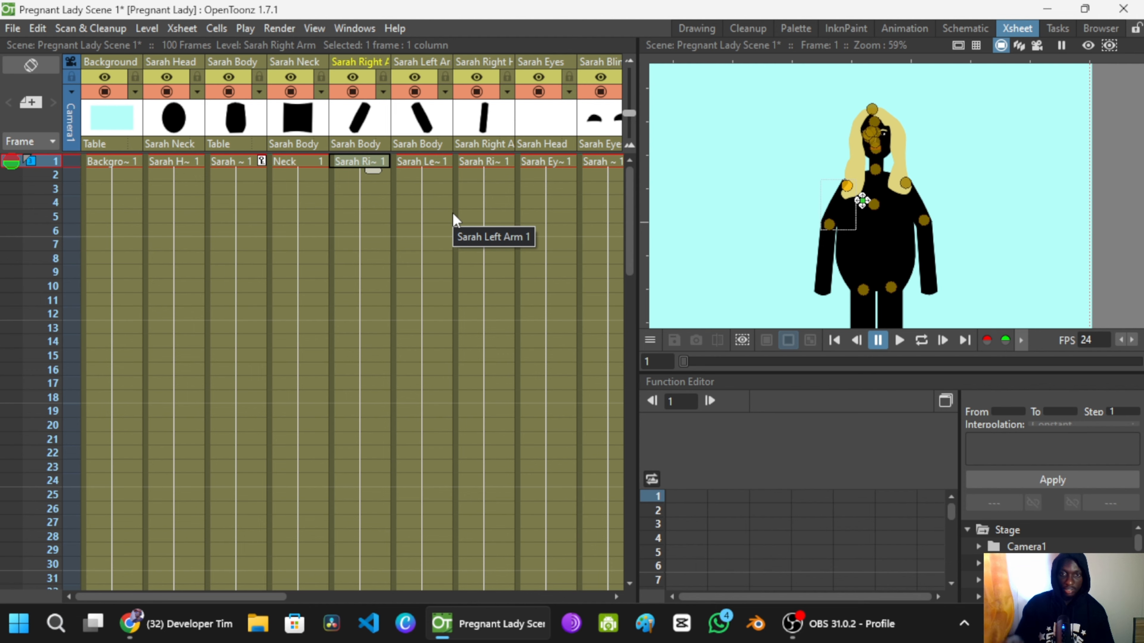
Step: Save the scene and loop its playback to review the animation on the whole character
{"action": "key", "text": "ctrl+s"}
{"action": "left_click", "coordinate": [920, 342]}
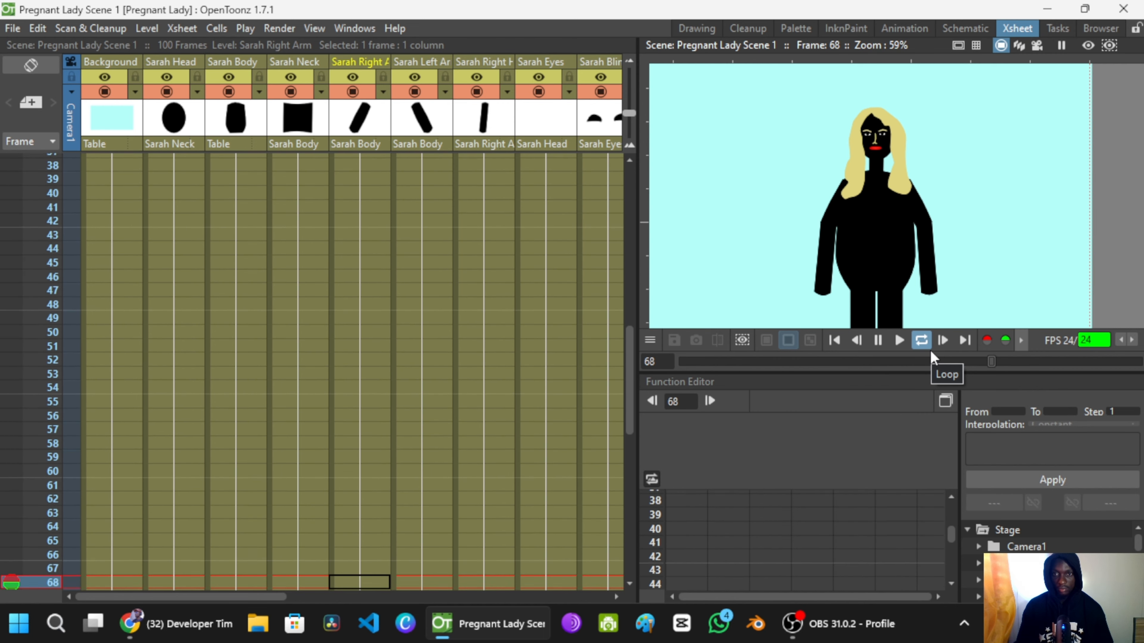
{"action": "left_click", "coordinate": [877, 340]}
Step: Extend all columns, from Background through Sarah Nose, from frame 100 to frame 500
{"action": "scroll", "coordinate": [249, 229], "scroll_direction": "down", "scroll_amount": 8}
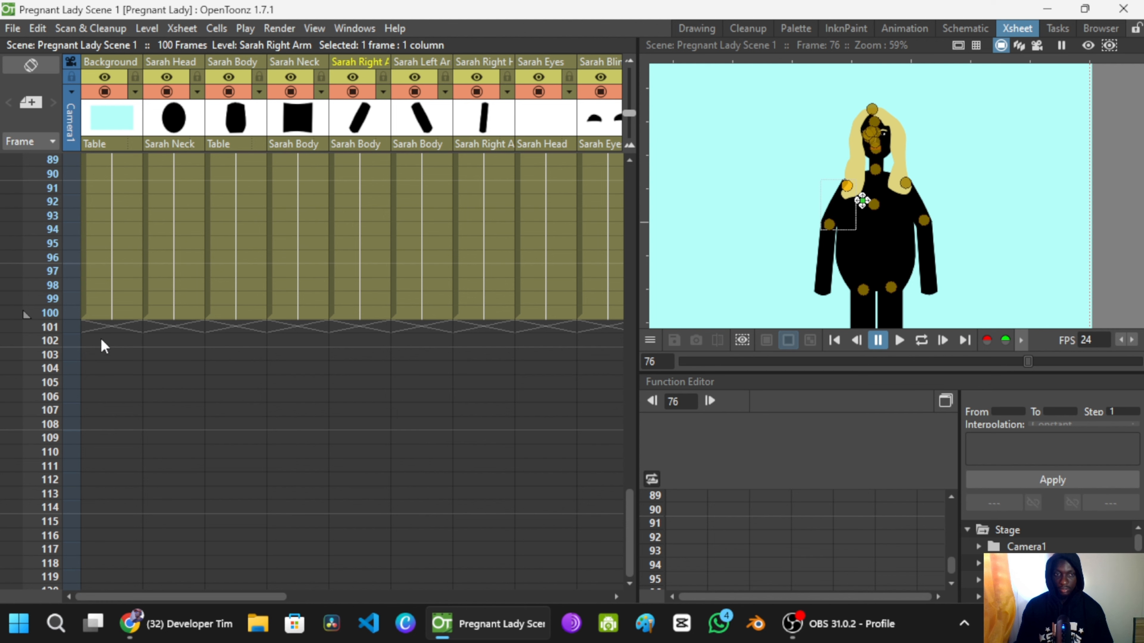
{"action": "left_click", "coordinate": [111, 316]}
{"action": "left_click_drag", "start_coordinate": [236, 324], "coordinate": [303, 224]}
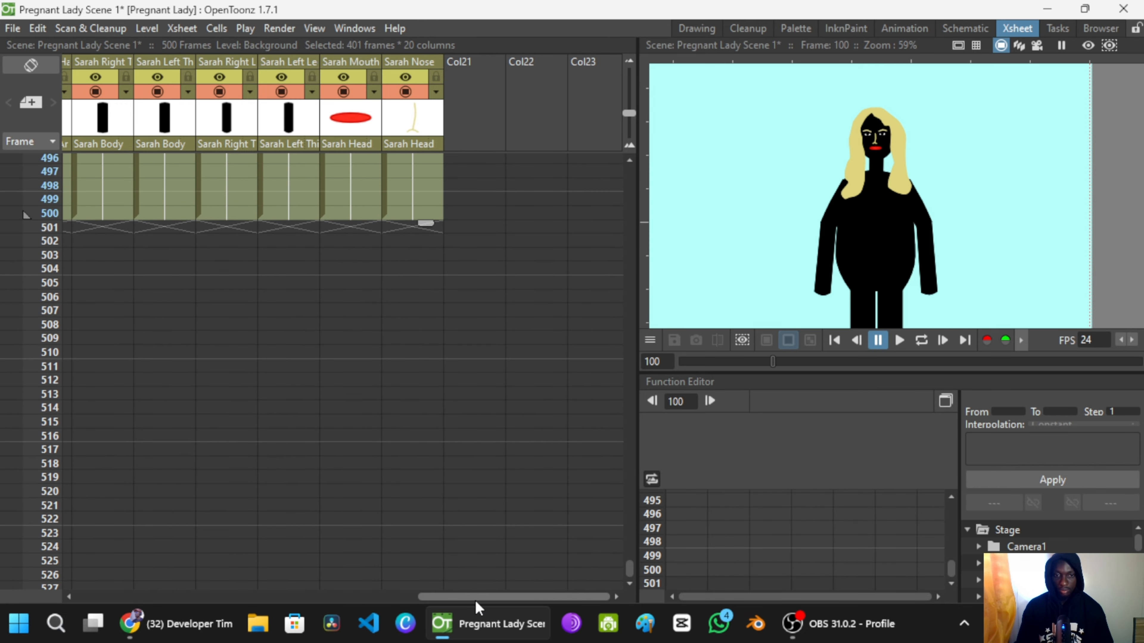
Step: Return to frame 1 of the Xsheet and select the Sarah Neck cell there
{"action": "left_click_drag", "start_coordinate": [471, 596], "coordinate": [130, 597]}
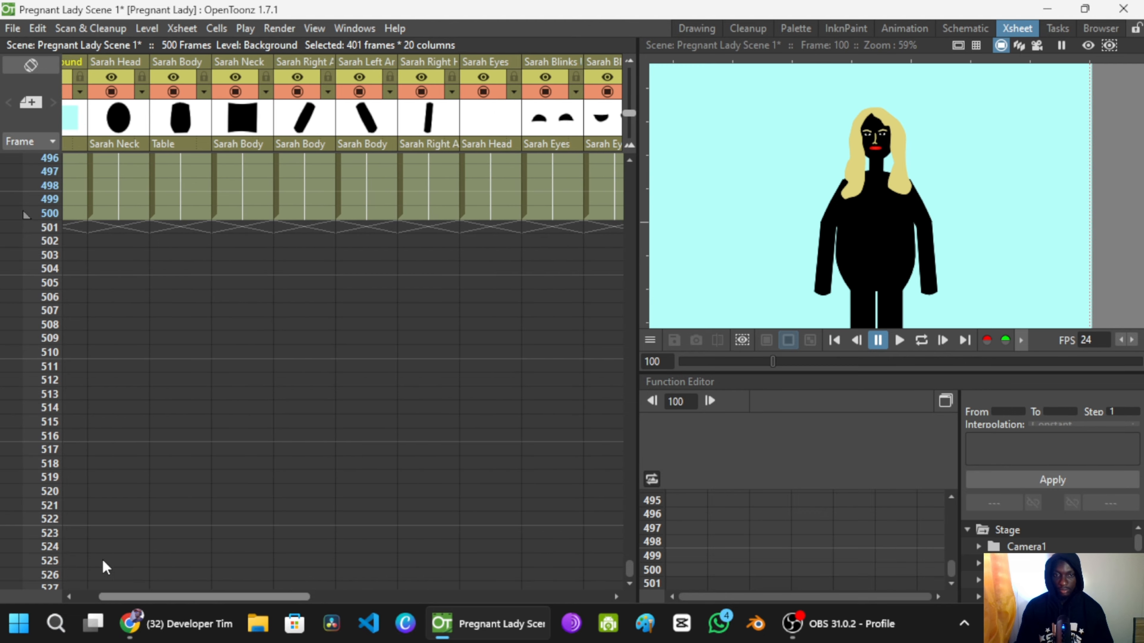
{"action": "left_click", "coordinate": [106, 518]}
{"action": "scroll", "coordinate": [210, 296], "scroll_direction": "up", "scroll_amount": 5}
{"action": "left_click", "coordinate": [177, 302]}
{"action": "scroll", "coordinate": [182, 300], "scroll_direction": "up", "scroll_amount": 8}
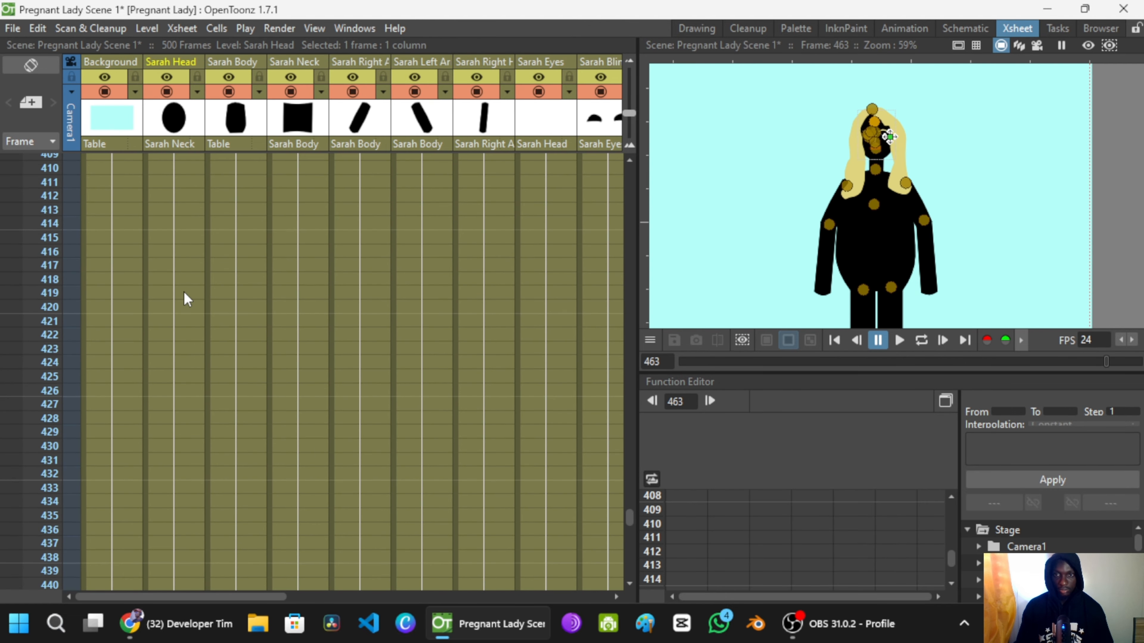
{"action": "scroll", "coordinate": [860, 135], "scroll_direction": "up", "scroll_amount": 5}
{"action": "scroll", "coordinate": [860, 153], "scroll_direction": "up", "scroll_amount": 4}
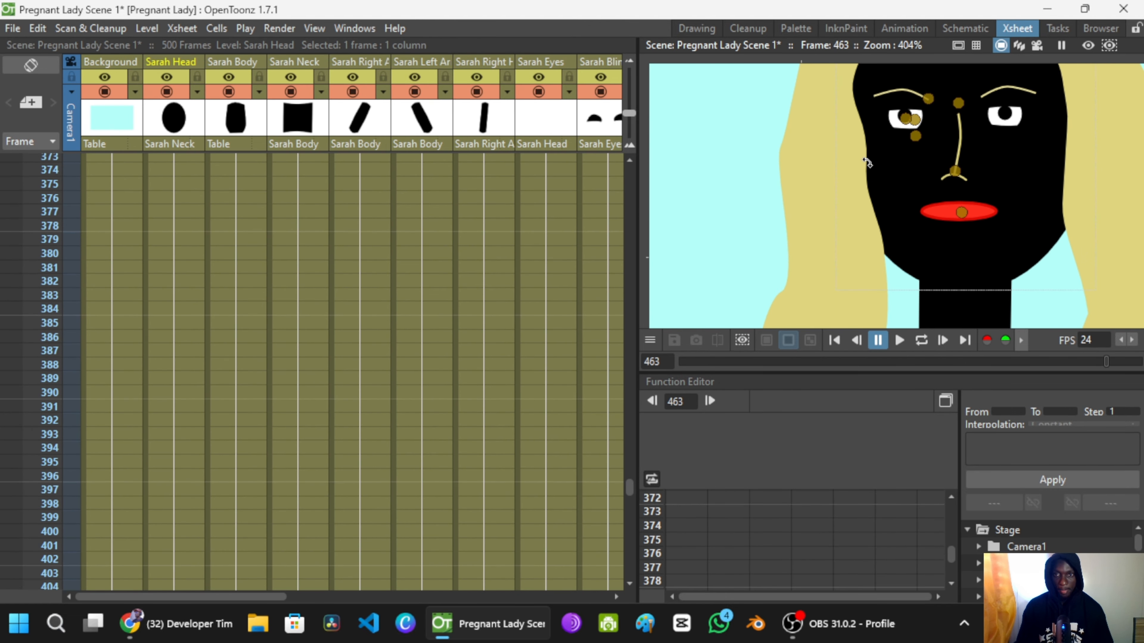
{"action": "scroll", "coordinate": [815, 173], "scroll_direction": "down", "scroll_amount": 4}
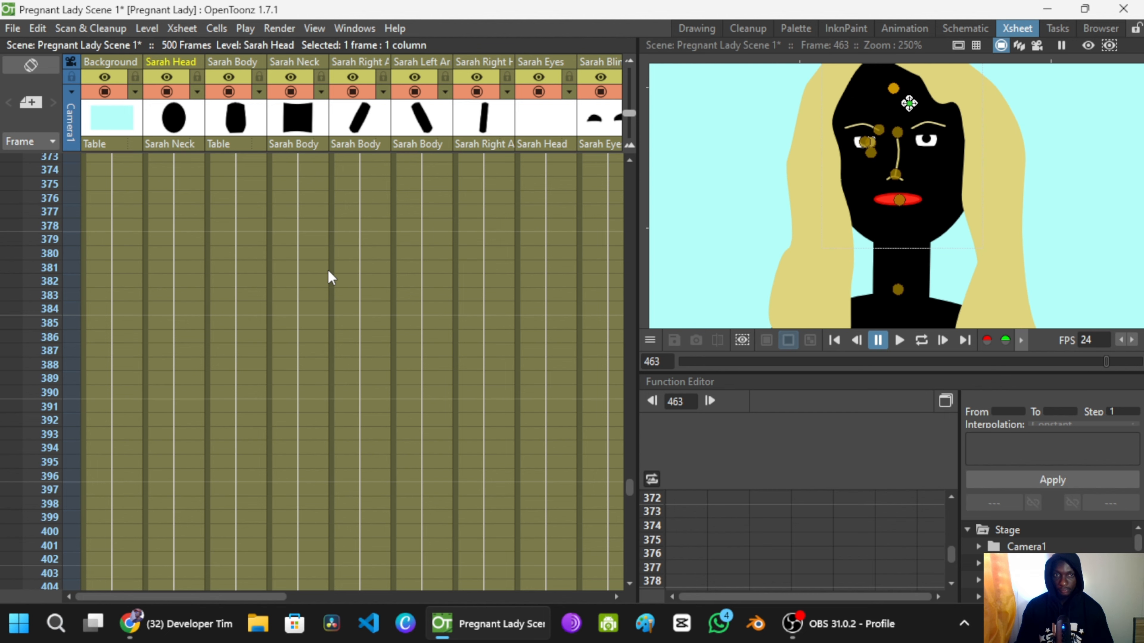
{"action": "scroll", "coordinate": [288, 218], "scroll_direction": "up", "scroll_amount": 18}
{"action": "scroll", "coordinate": [309, 214], "scroll_direction": "up", "scroll_amount": 19}
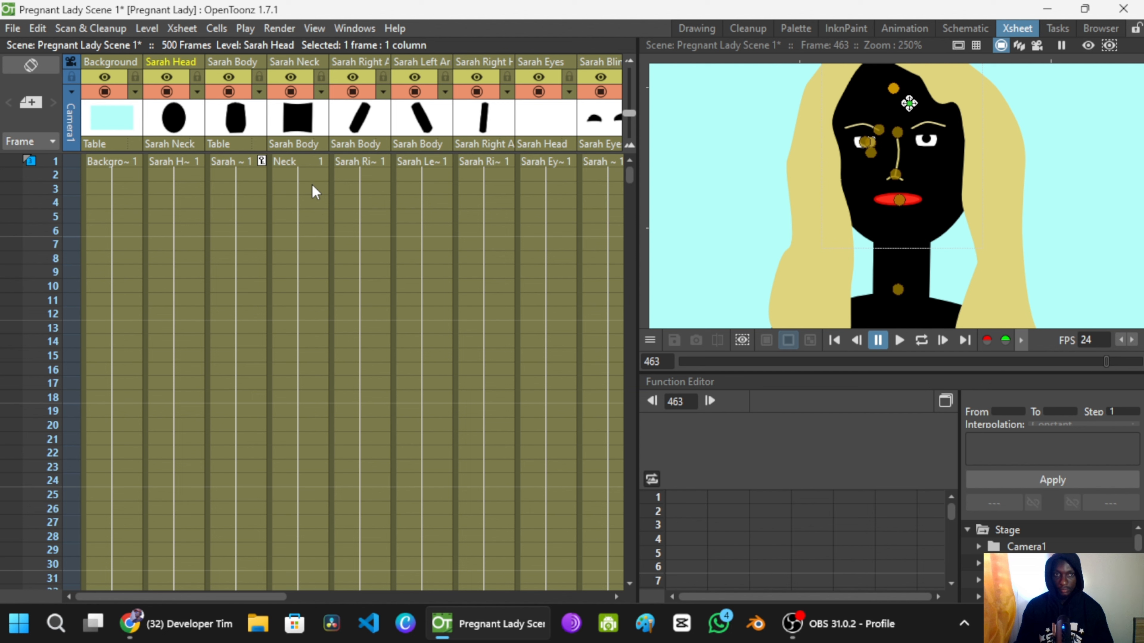
{"action": "left_click", "coordinate": [309, 163]}
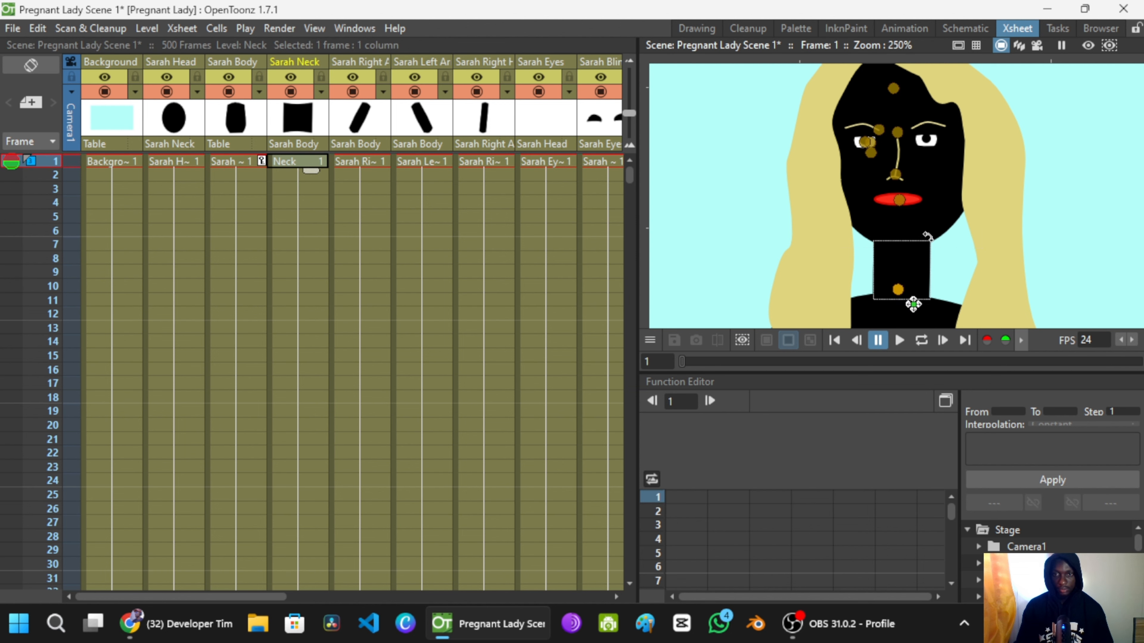
Step: Rotate the Sarah Left Arm outward from the shoulder at frame 1, raising it away from the body
{"action": "scroll", "coordinate": [919, 234], "scroll_direction": "down", "scroll_amount": 3}
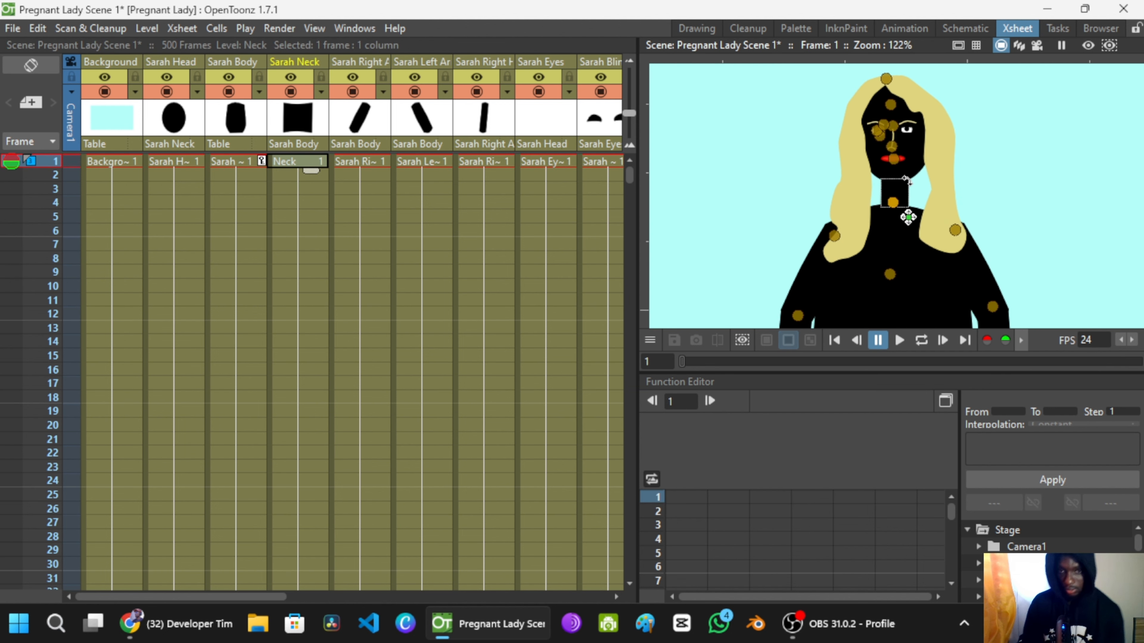
{"action": "scroll", "coordinate": [862, 190], "scroll_direction": "down", "scroll_amount": 2}
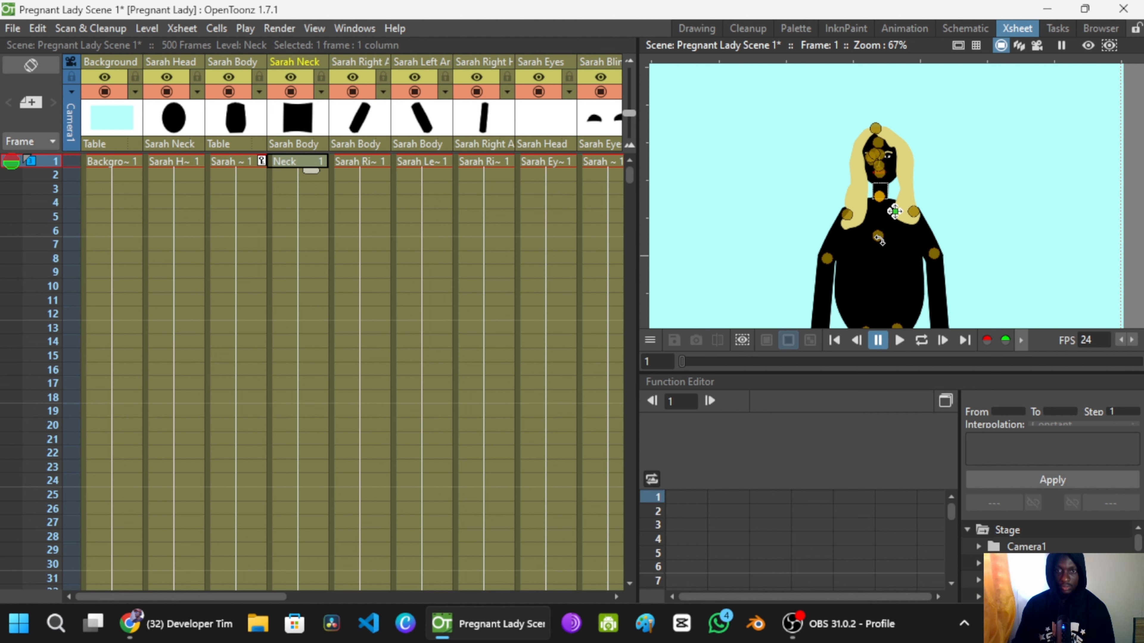
{"action": "left_click_drag", "start_coordinate": [876, 212], "coordinate": [848, 156]}
{"action": "scroll", "coordinate": [890, 186], "scroll_direction": "up", "scroll_amount": 2}
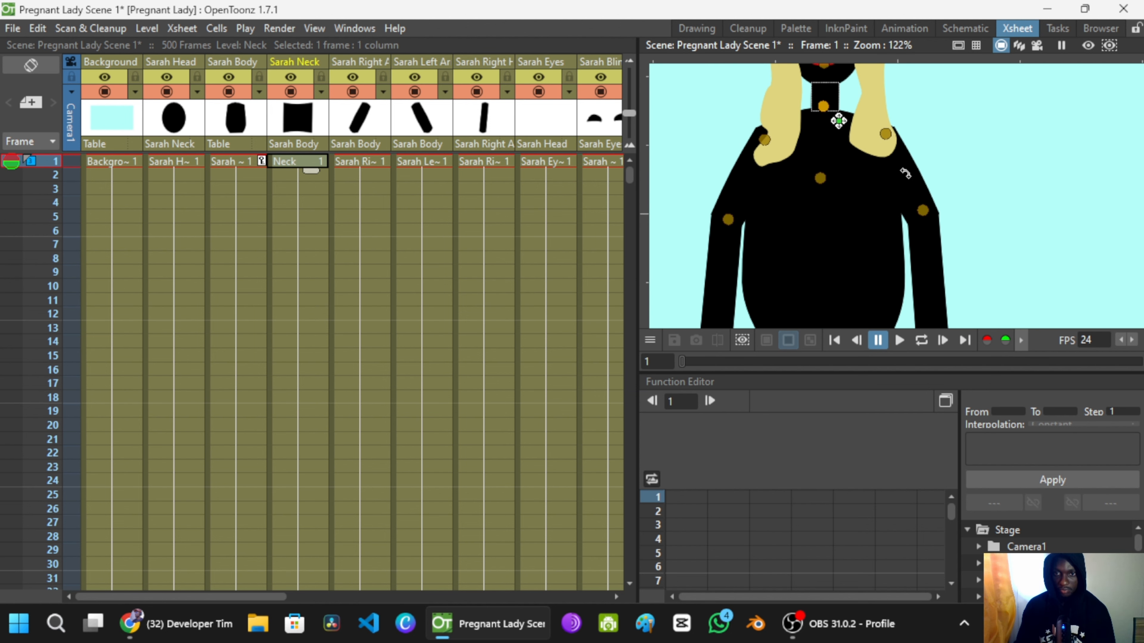
{"action": "scroll", "coordinate": [905, 173], "scroll_direction": "up", "scroll_amount": 1}
{"action": "left_click", "coordinate": [910, 186]}
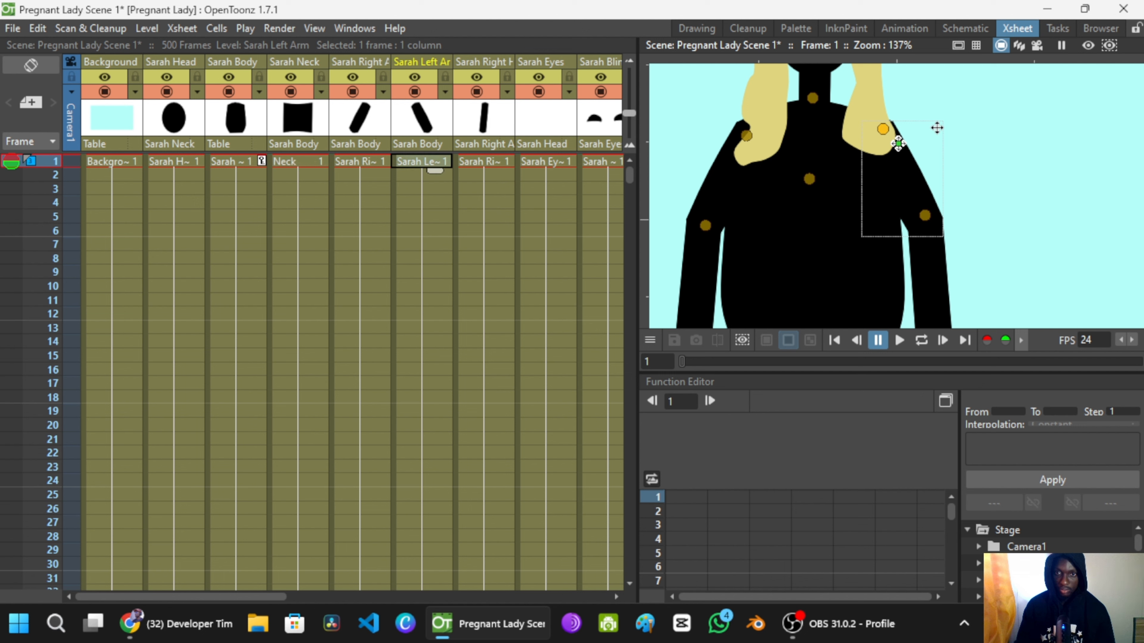
{"action": "left_click_drag", "start_coordinate": [916, 141], "coordinate": [906, 166]}
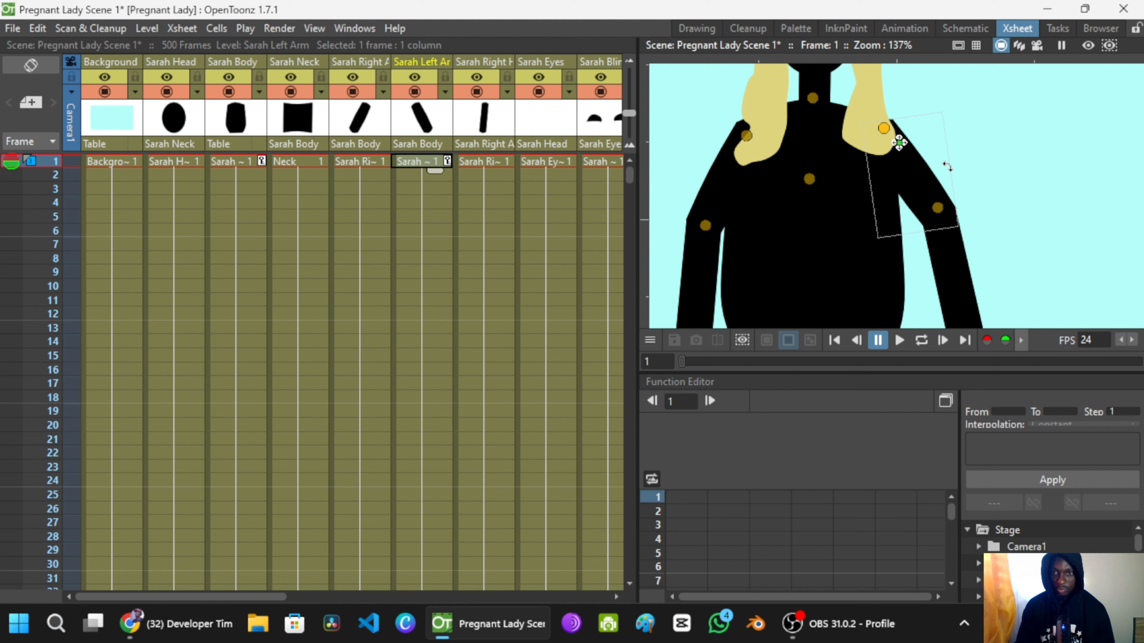
{"action": "left_click_drag", "start_coordinate": [948, 167], "coordinate": [918, 153]}
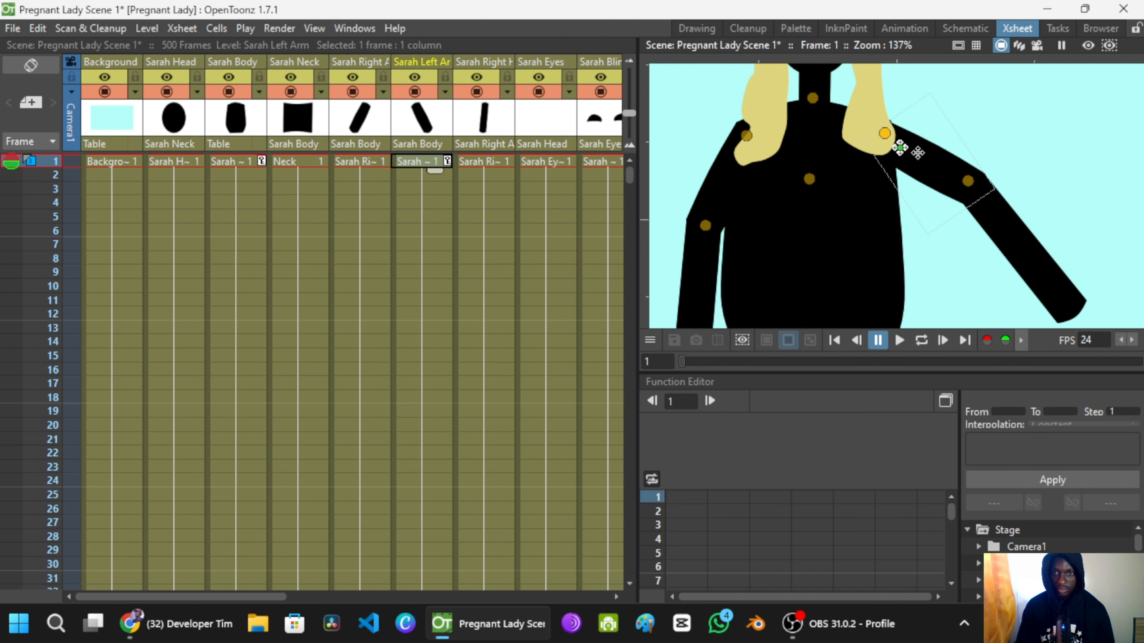
{"action": "left_click_drag", "start_coordinate": [899, 203], "coordinate": [939, 171]}
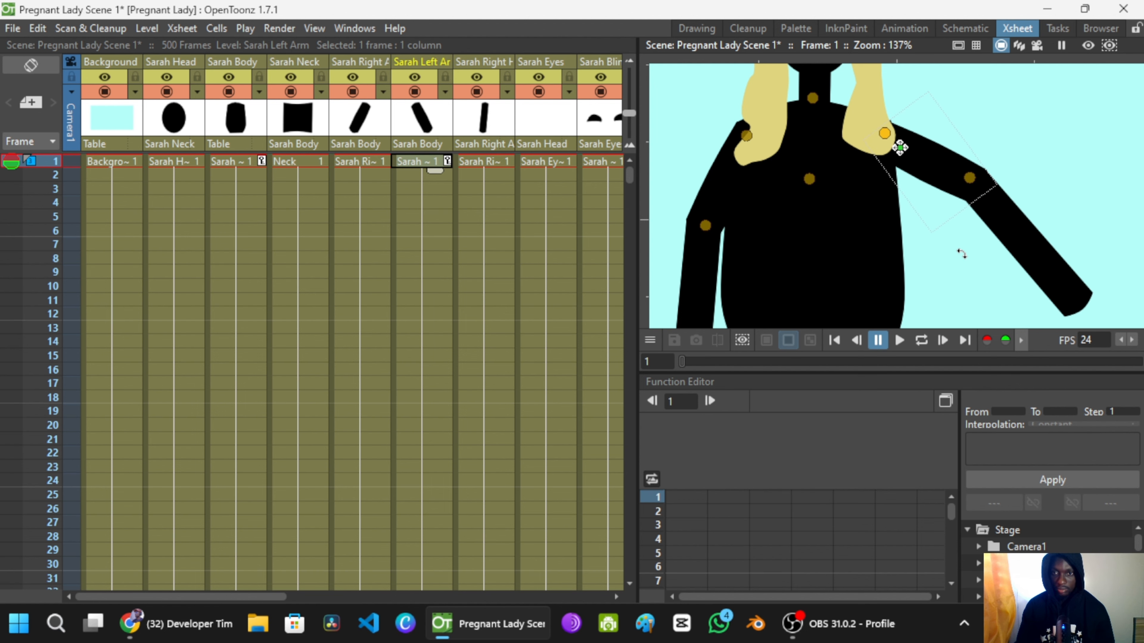
Step: Rotate the Sarah Left Hand inward at the elbow and lower the Sarah Left Arm slightly at frame 1
{"action": "mouse_move", "coordinate": [993, 227]}
{"action": "left_mouse_down"}
{"action": "mouse_move", "coordinate": [1002, 220]}
{"action": "mouse_move", "coordinate": [980, 233]}
{"action": "mouse_move", "coordinate": [989, 220]}
{"action": "left_mouse_up"}
{"action": "scroll", "coordinate": [990, 220], "scroll_direction": "down", "scroll_amount": 4}
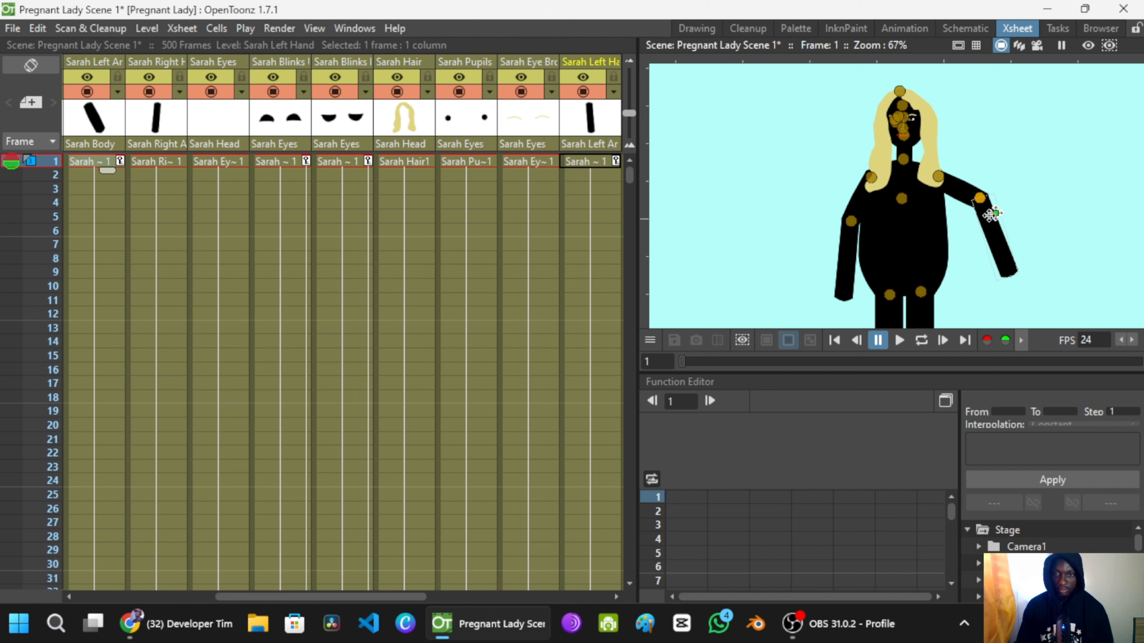
{"action": "left_click_drag", "start_coordinate": [951, 188], "coordinate": [973, 132]}
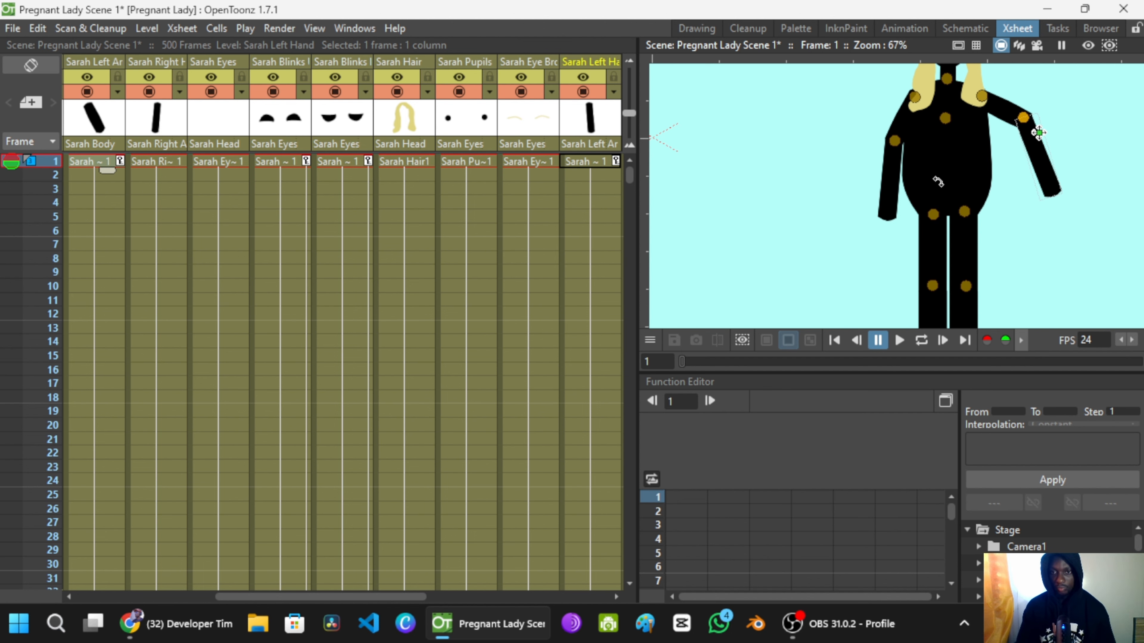
{"action": "scroll", "coordinate": [938, 182], "scroll_direction": "down", "scroll_amount": 2}
{"action": "scroll", "coordinate": [978, 201], "scroll_direction": "up", "scroll_amount": 3}
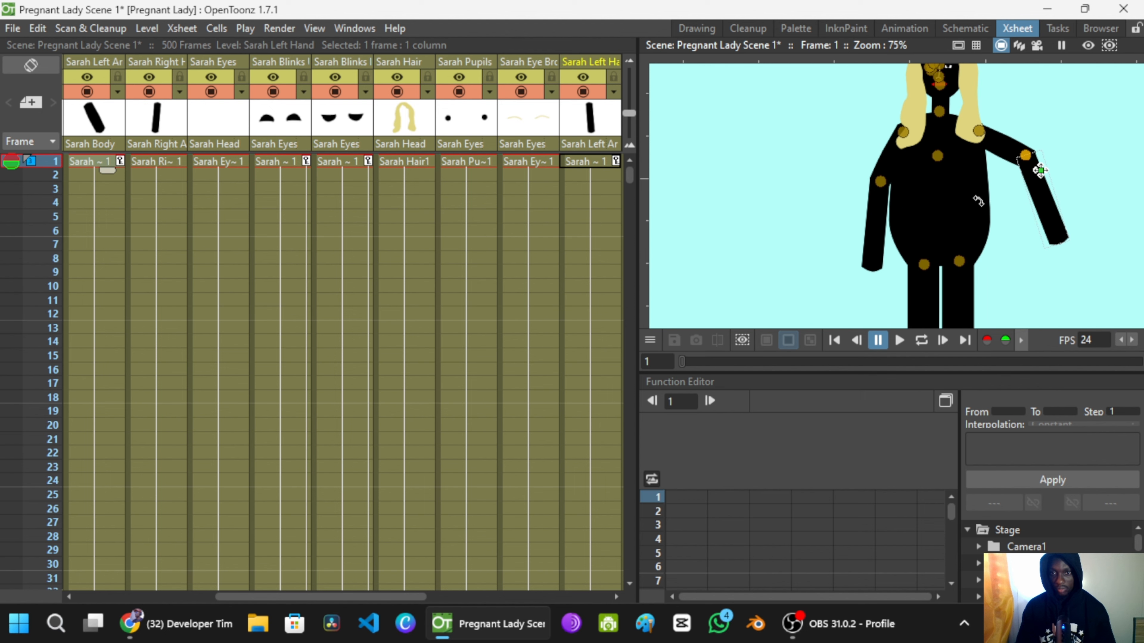
{"action": "scroll", "coordinate": [1039, 170], "scroll_direction": "up", "scroll_amount": 3}
{"action": "scroll", "coordinate": [991, 184], "scroll_direction": "down", "scroll_amount": 2}
{"action": "scroll", "coordinate": [957, 242], "scroll_direction": "up", "scroll_amount": 3}
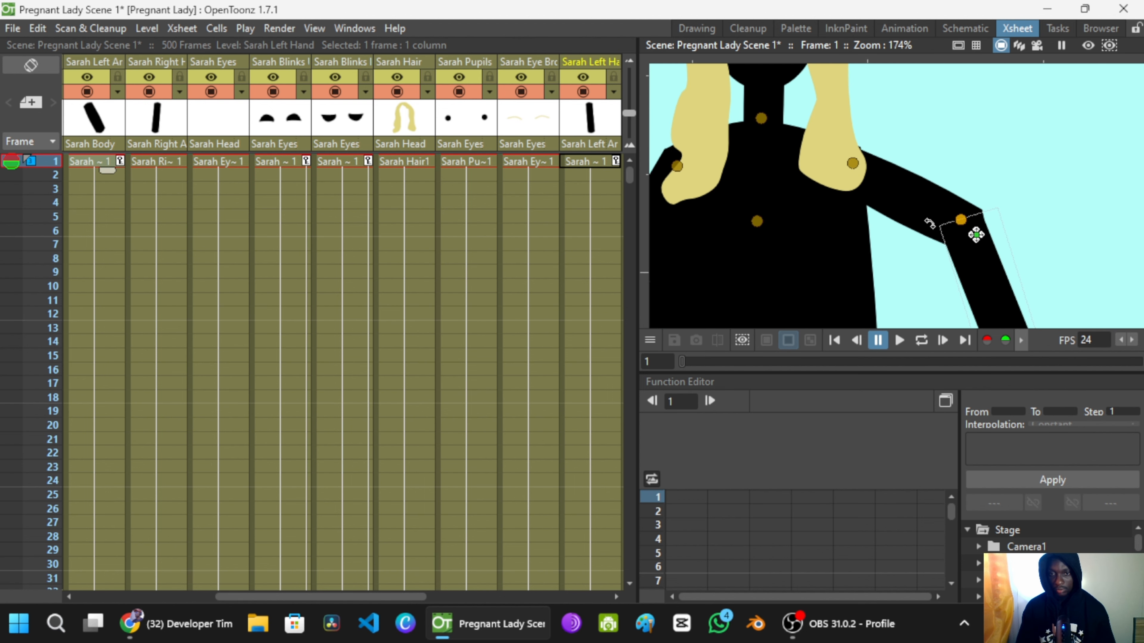
{"action": "left_click_drag", "start_coordinate": [903, 203], "coordinate": [911, 226]}
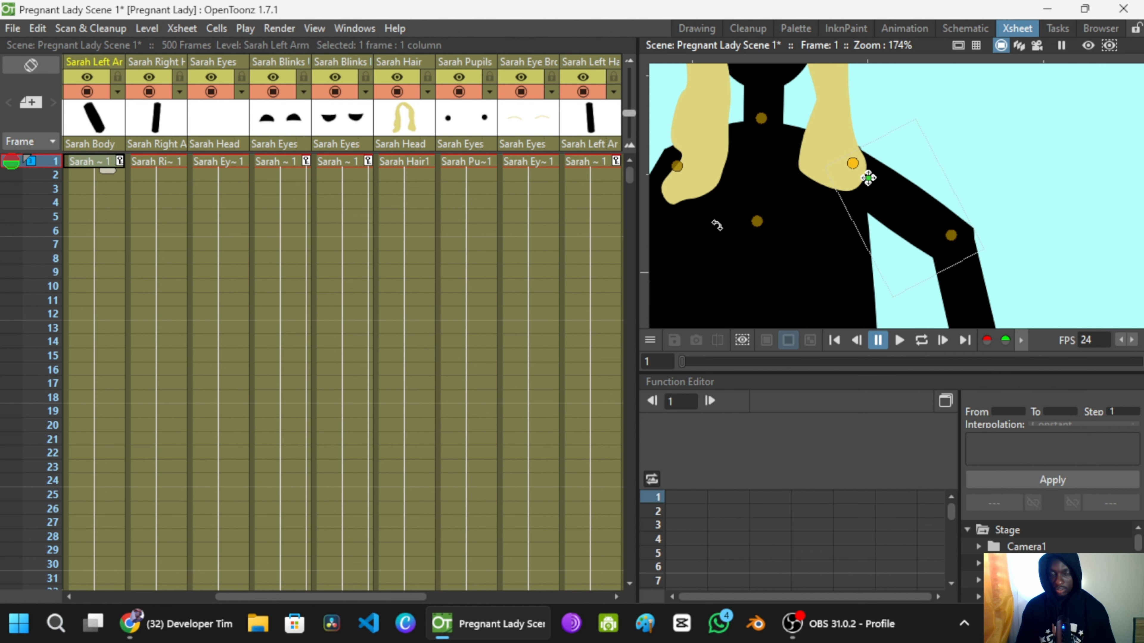
Step: Examine the frame 1 keyframes of Sarah Left Arm and Sarah Left Hand and their pivot points on the character
{"action": "left_click", "coordinate": [118, 162]}
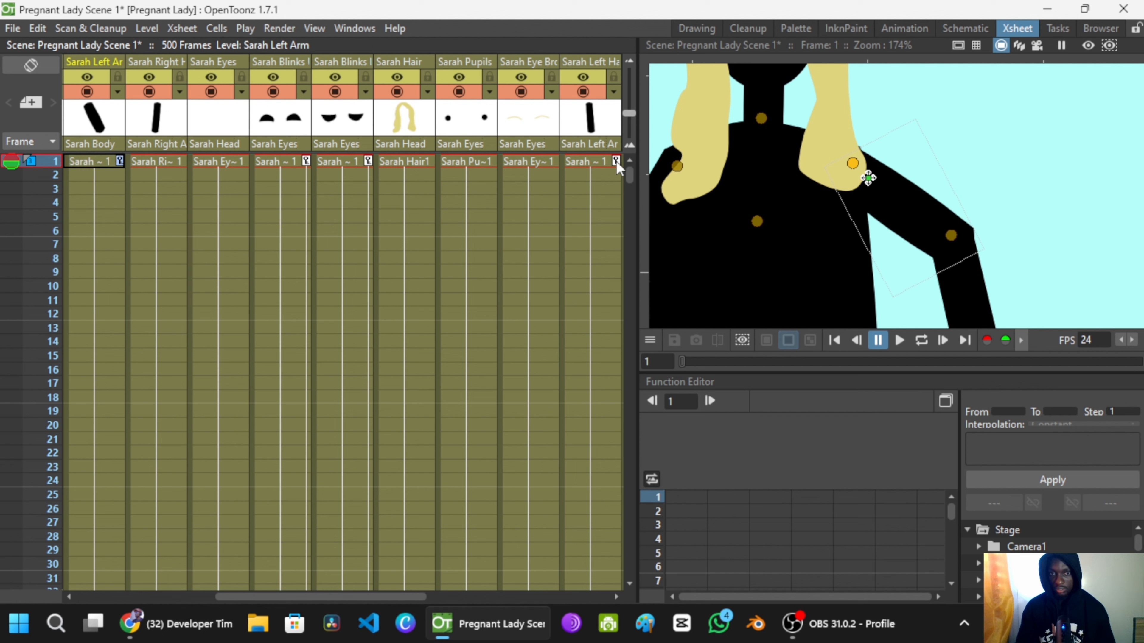
{"action": "left_click", "coordinate": [96, 161]}
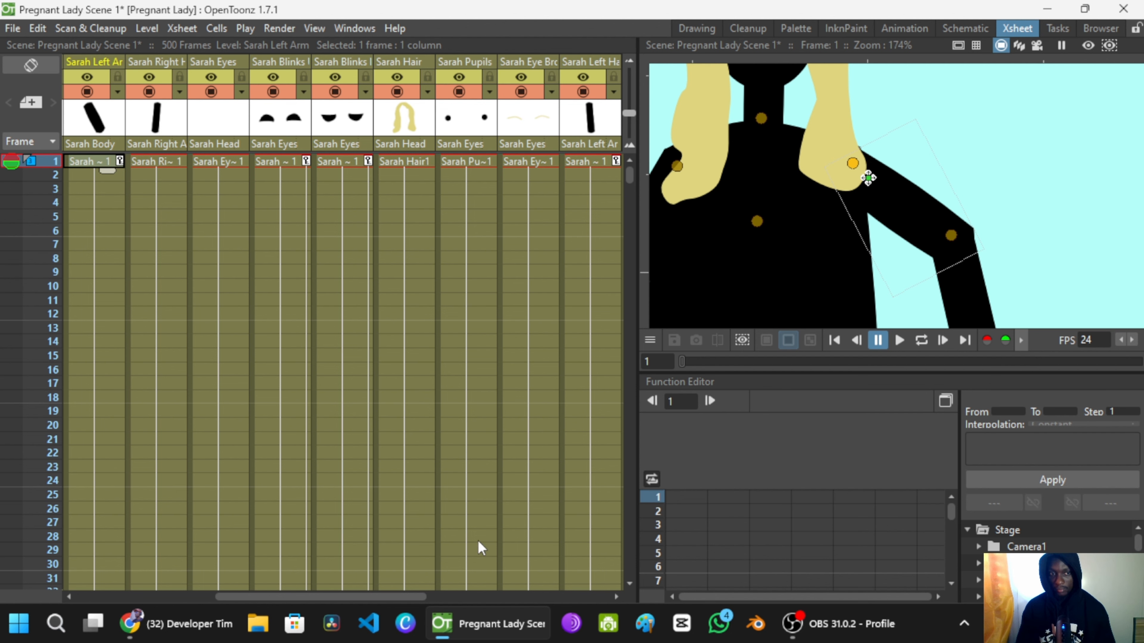
{"action": "left_click", "coordinate": [606, 167]}
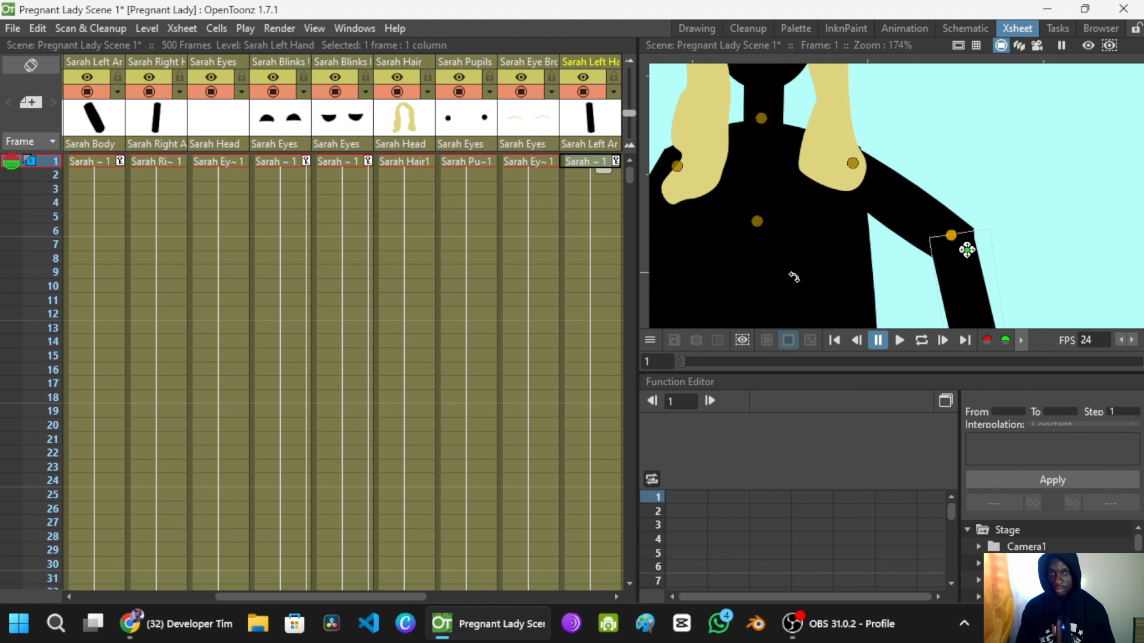
{"action": "left_click", "coordinate": [869, 177]}
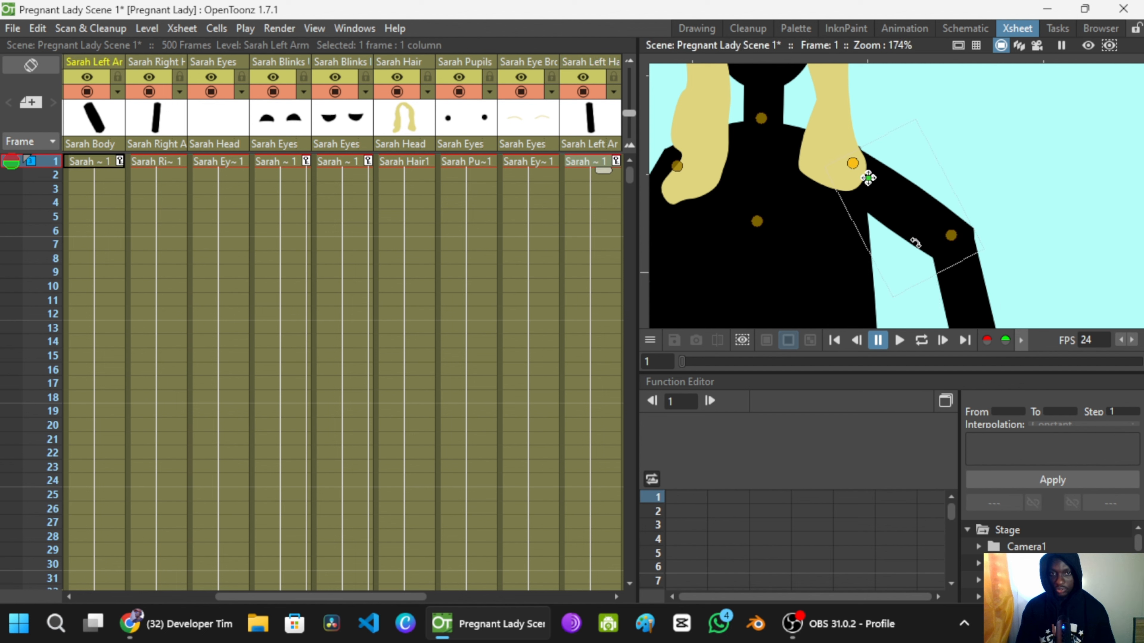
{"action": "left_click", "coordinate": [967, 250]}
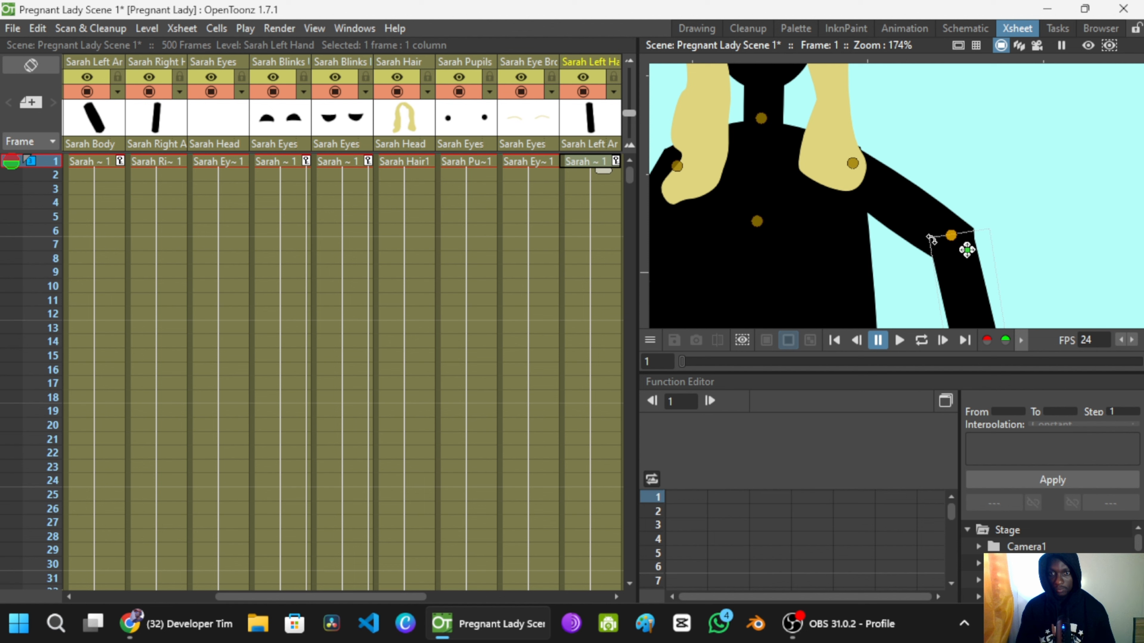
{"action": "scroll", "coordinate": [928, 237], "scroll_direction": "down", "scroll_amount": 2}
{"action": "left_click_drag", "start_coordinate": [927, 239], "coordinate": [981, 189]}
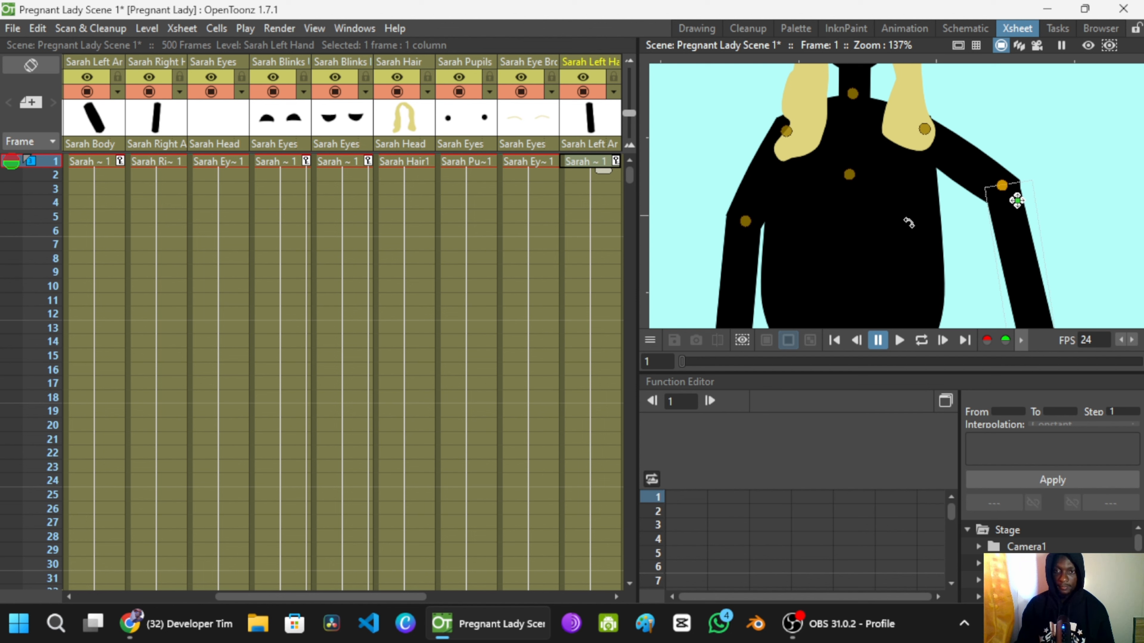
{"action": "scroll", "coordinate": [909, 222], "scroll_direction": "down", "scroll_amount": 3}
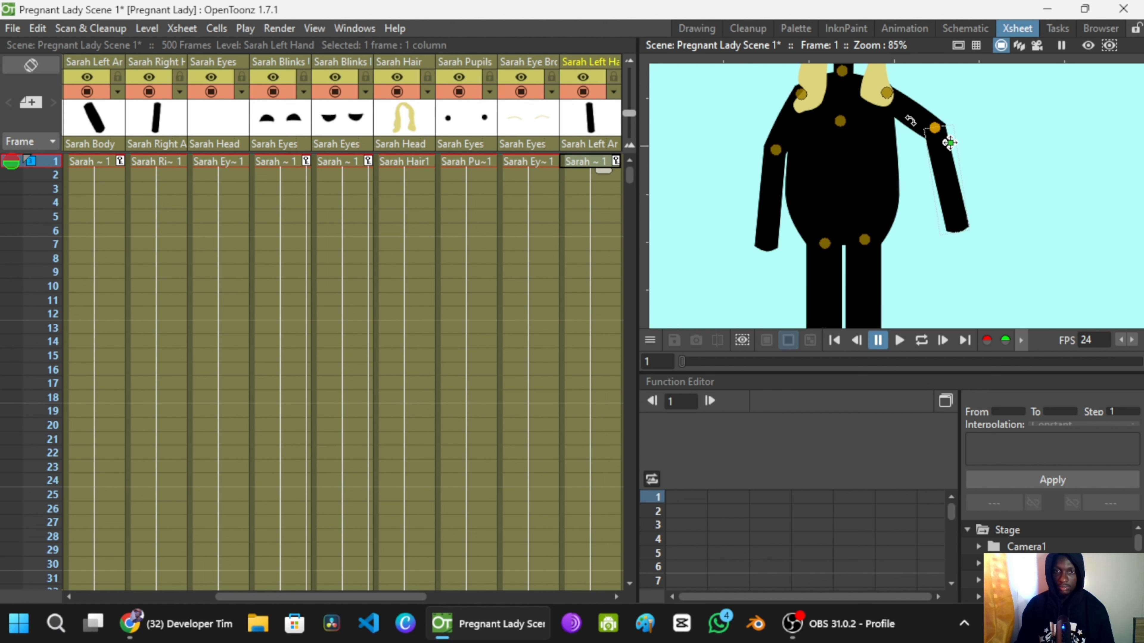
{"action": "left_click", "coordinate": [902, 108]}
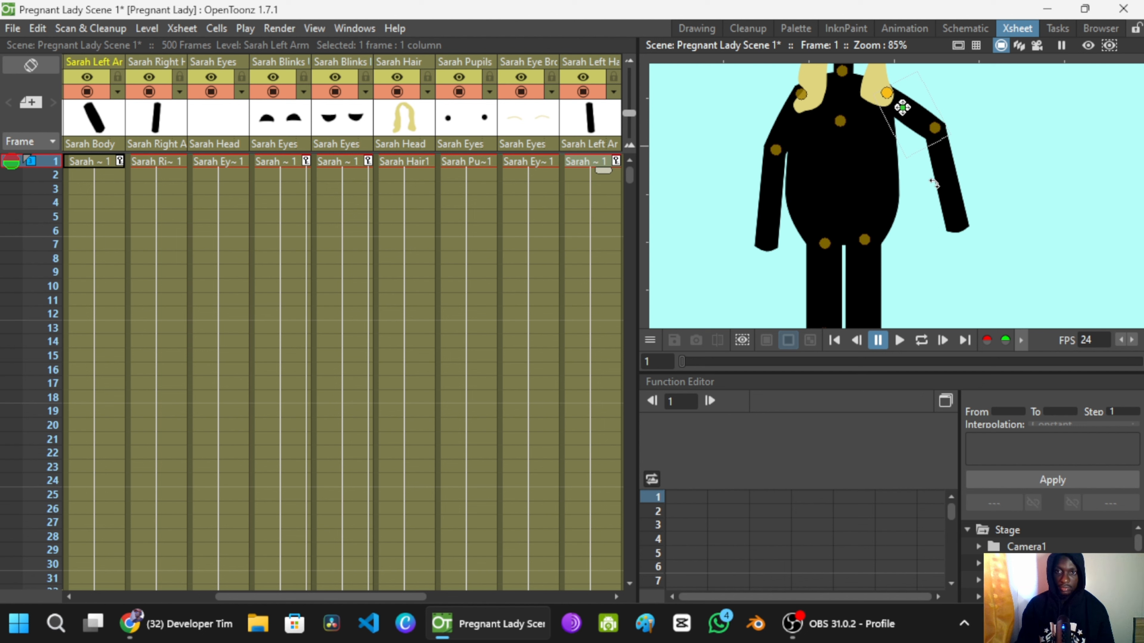
{"action": "left_click", "coordinate": [949, 143]}
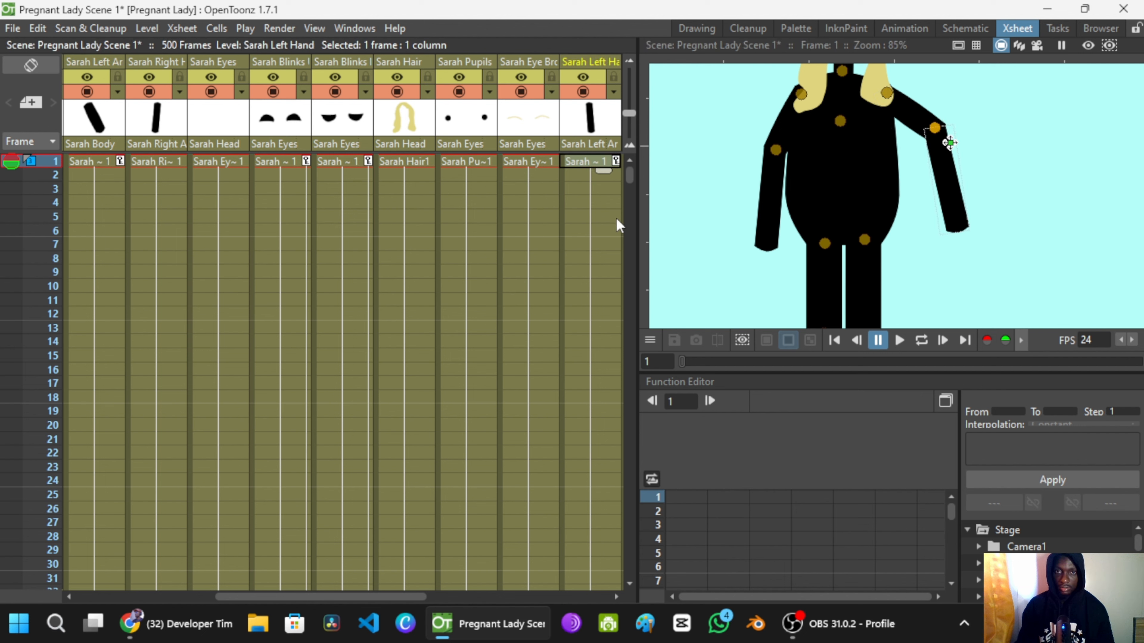
Step: Move the Sarah Left Hand column directly after the Sarah Left Arm column and lock it
{"action": "left_click_drag", "start_coordinate": [591, 60], "coordinate": [180, 74]}
{"action": "left_click", "coordinate": [180, 76]}
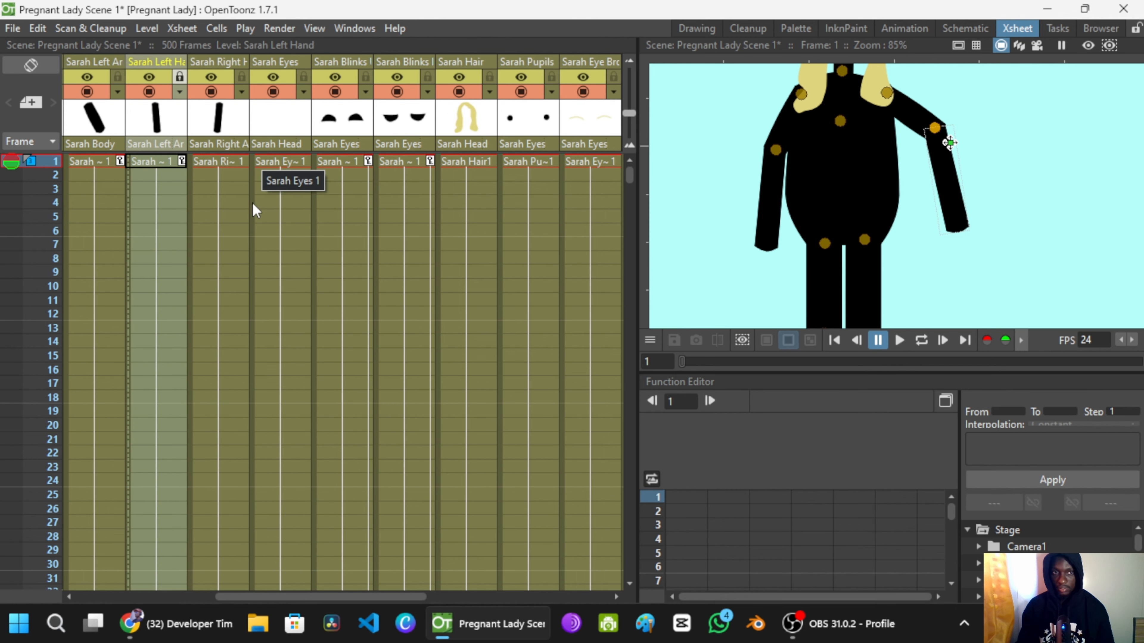
Step: Move the Sarah Right Hand column directly after the Sarah Right Arm column and select its frame 1 cell
{"action": "left_click_drag", "start_coordinate": [395, 598], "coordinate": [334, 599]}
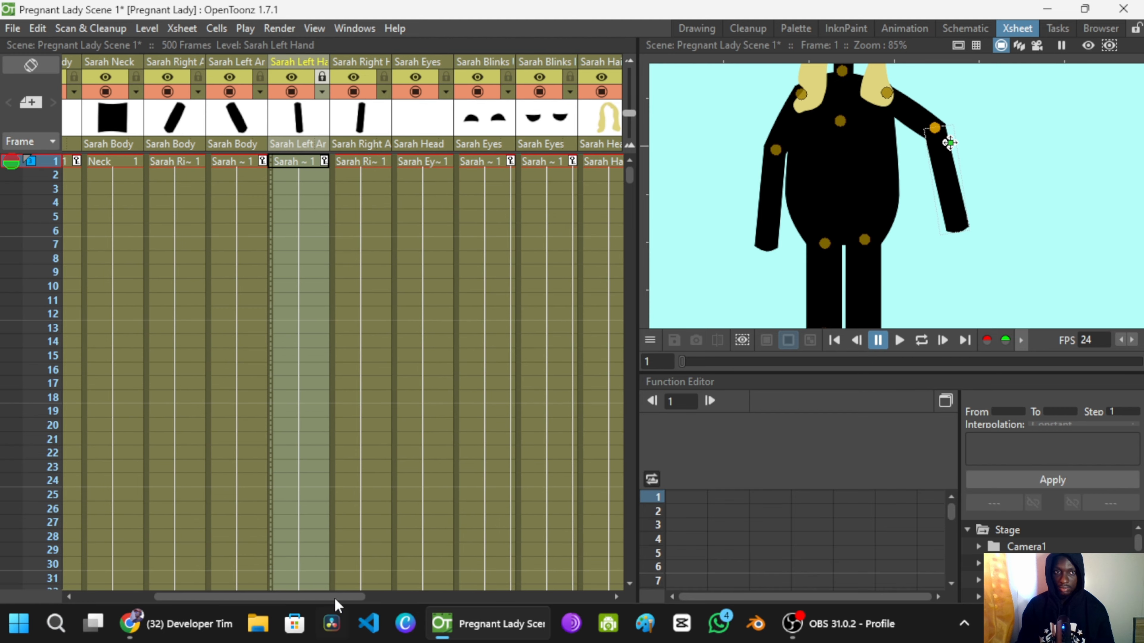
{"action": "double_click", "coordinate": [368, 162]}
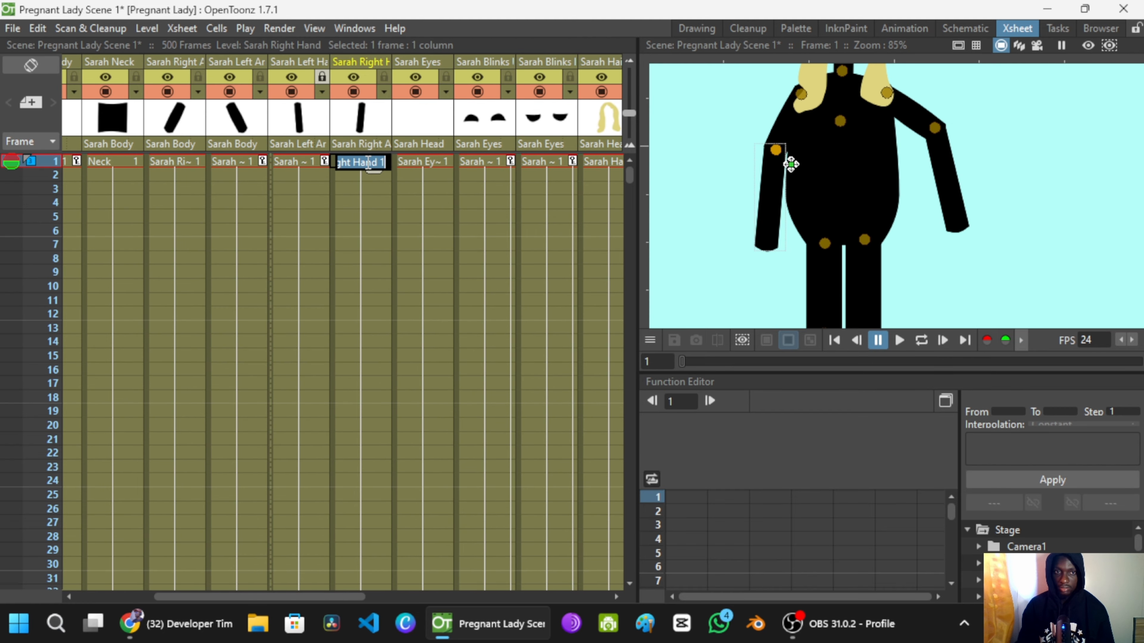
{"action": "left_click_drag", "start_coordinate": [349, 62], "coordinate": [286, 59]}
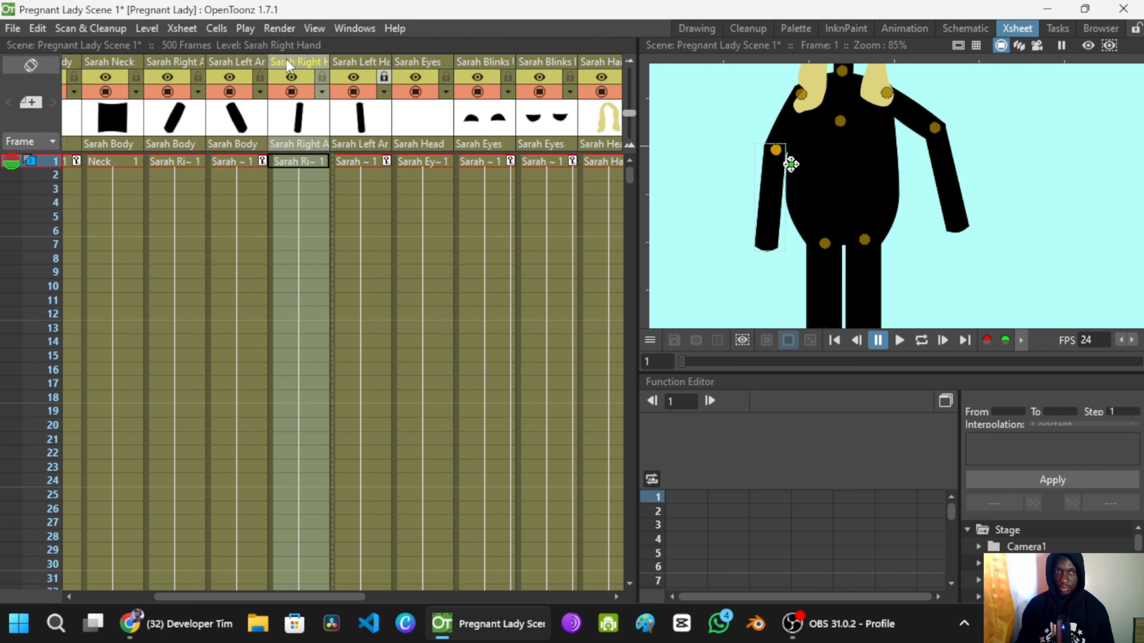
{"action": "double_click", "coordinate": [236, 160]}
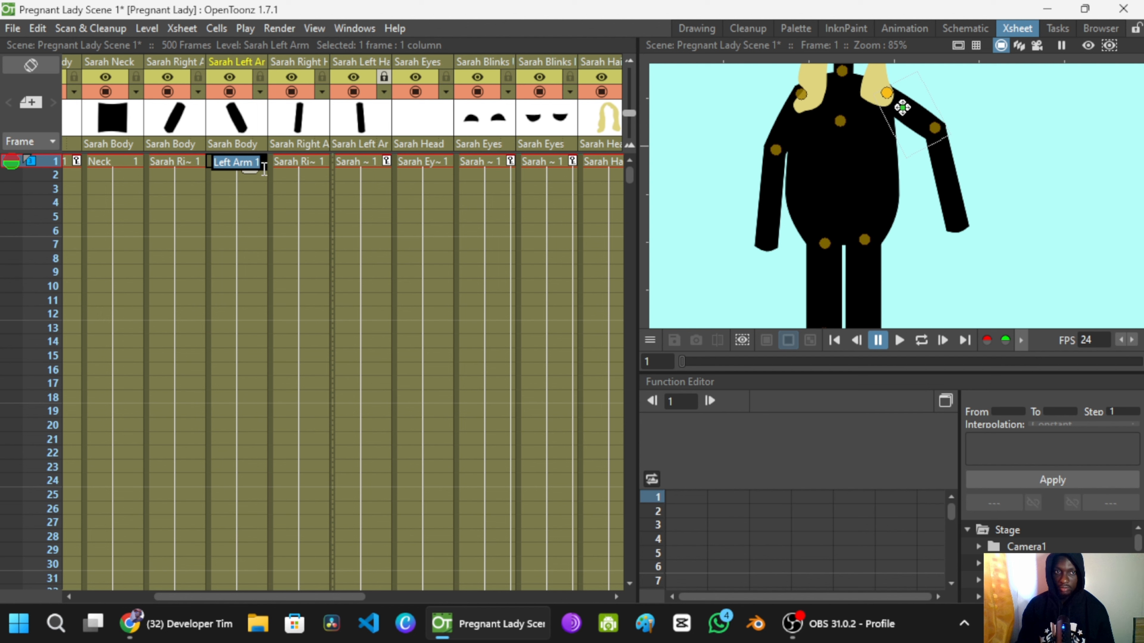
{"action": "double_click", "coordinate": [187, 163]}
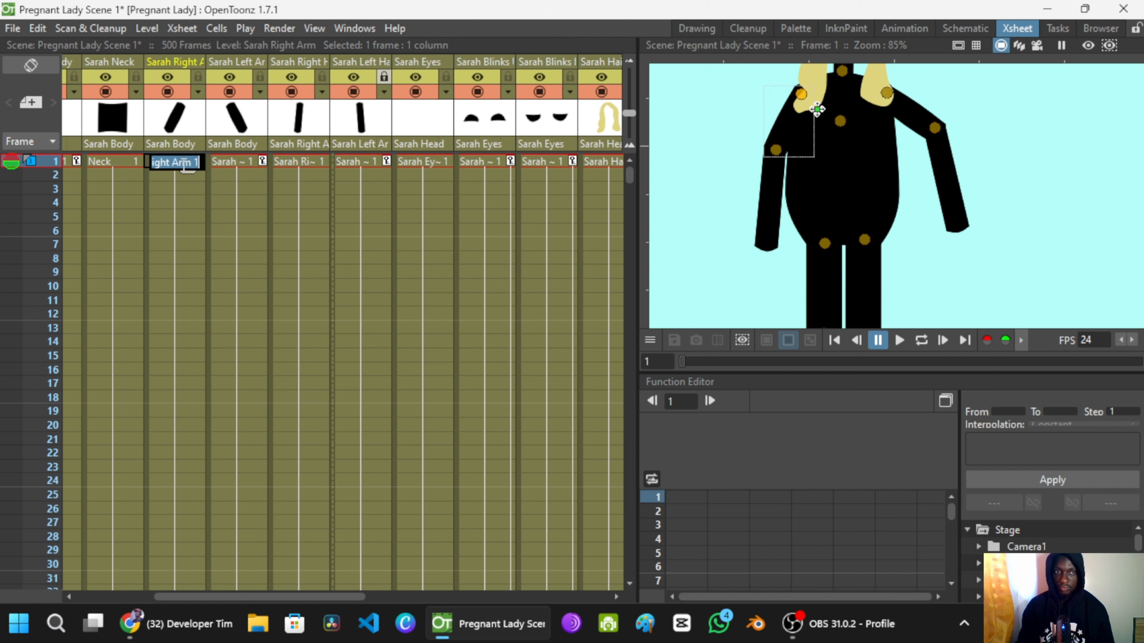
{"action": "left_click", "coordinate": [234, 169]}
{"action": "left_click_drag", "start_coordinate": [309, 65], "coordinate": [241, 62]}
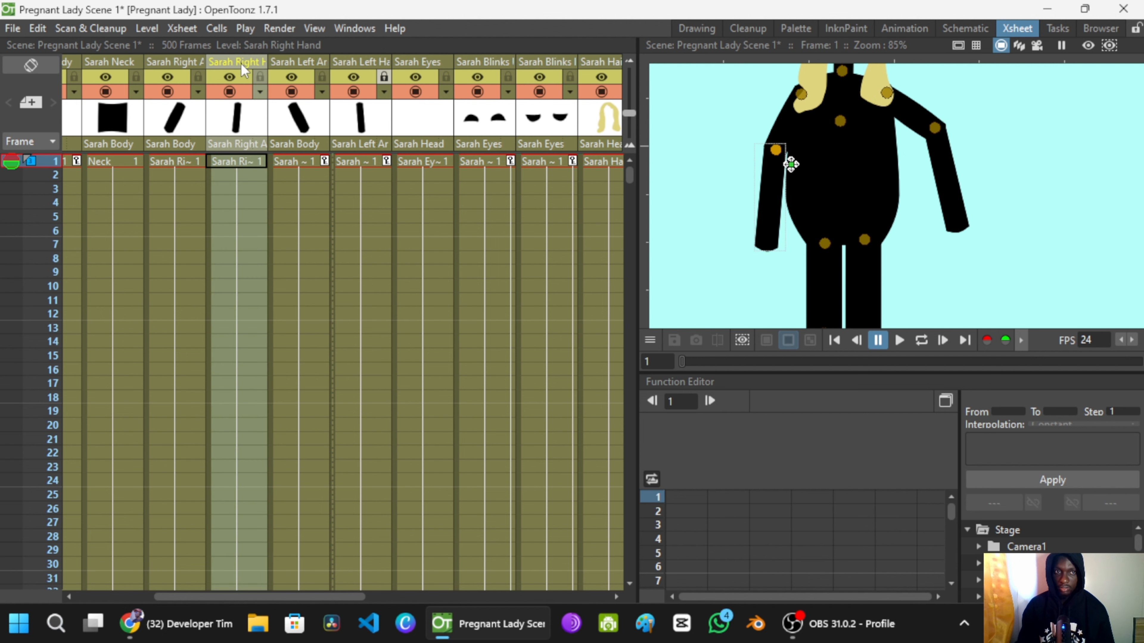
{"action": "left_click", "coordinate": [220, 162]}
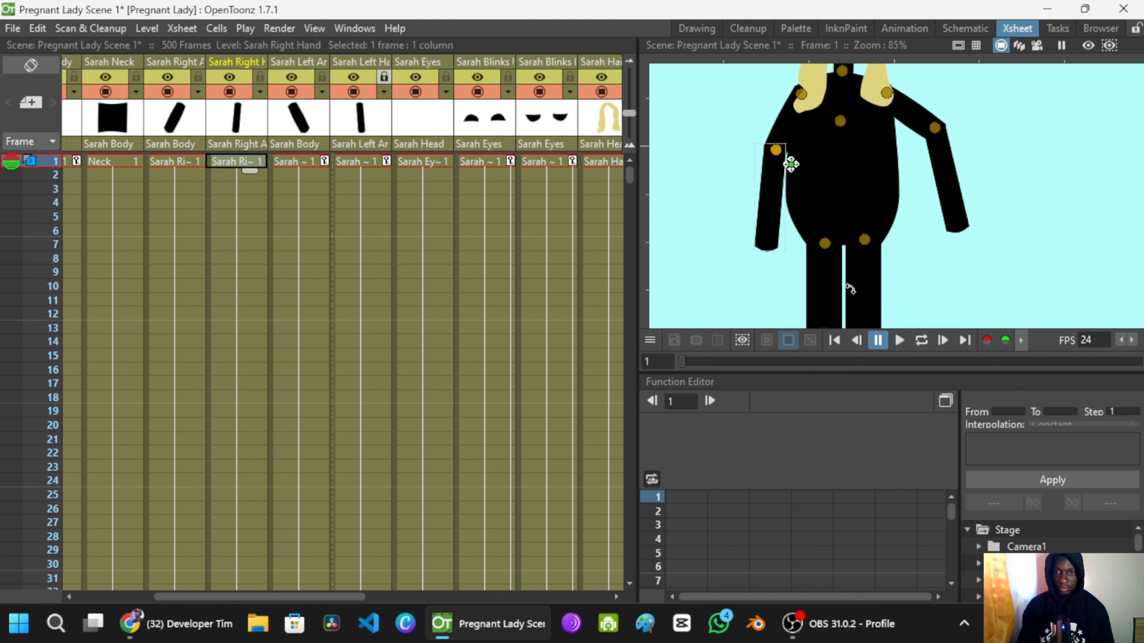
Step: Rotate the Sarah Left Arm down towards the body at the frame 1 keyframe
{"action": "scroll", "coordinate": [956, 159], "scroll_direction": "down", "scroll_amount": 2}
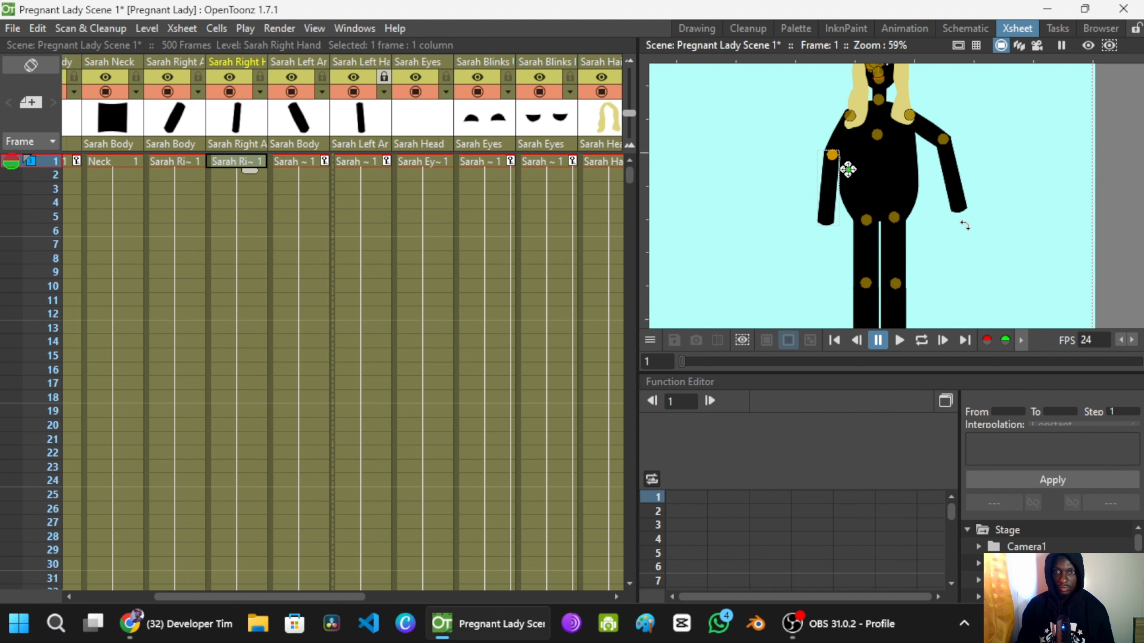
{"action": "left_click_drag", "start_coordinate": [961, 197], "coordinate": [959, 222]}
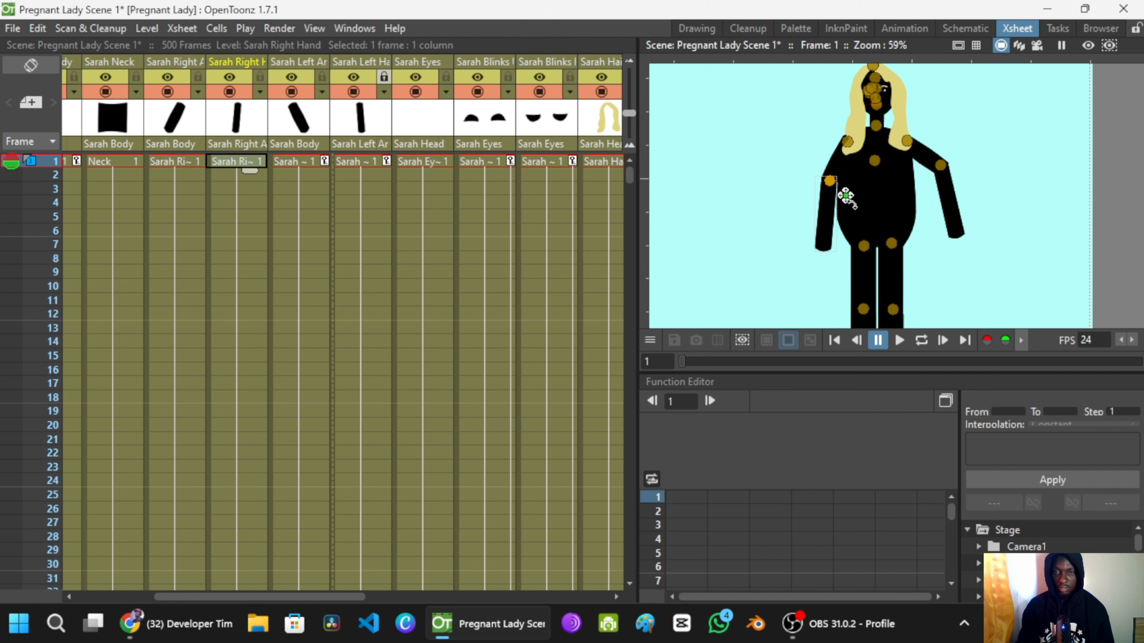
{"action": "left_click", "coordinate": [922, 155]}
{"action": "left_click", "coordinate": [324, 163]}
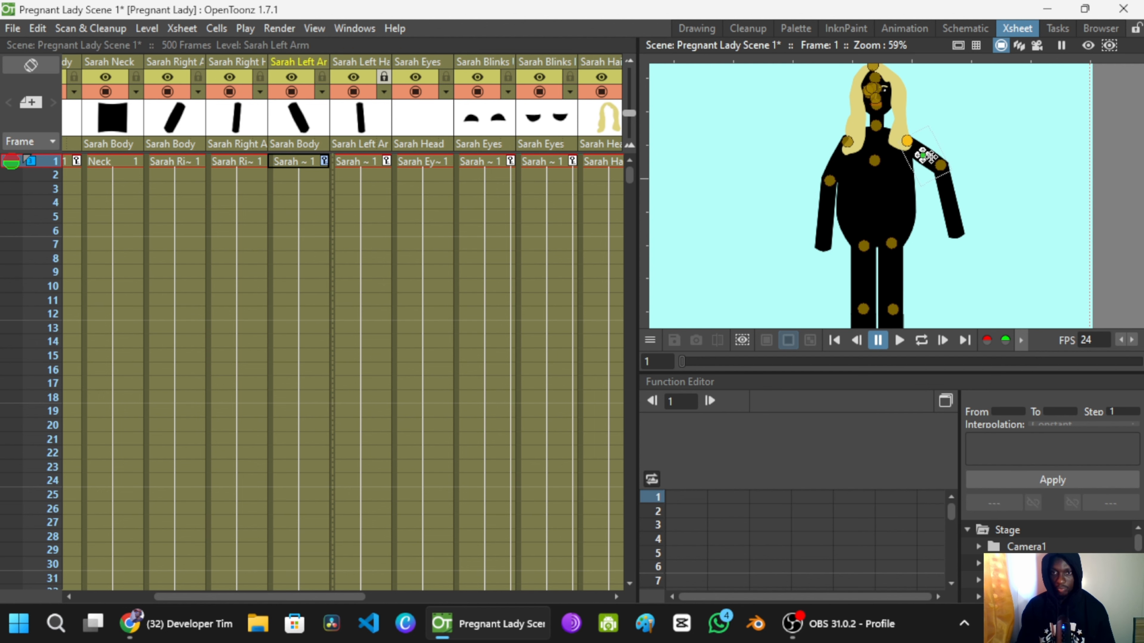
{"action": "scroll", "coordinate": [924, 155], "scroll_direction": "up", "scroll_amount": 5}
{"action": "left_click_drag", "start_coordinate": [894, 183], "coordinate": [848, 110]}
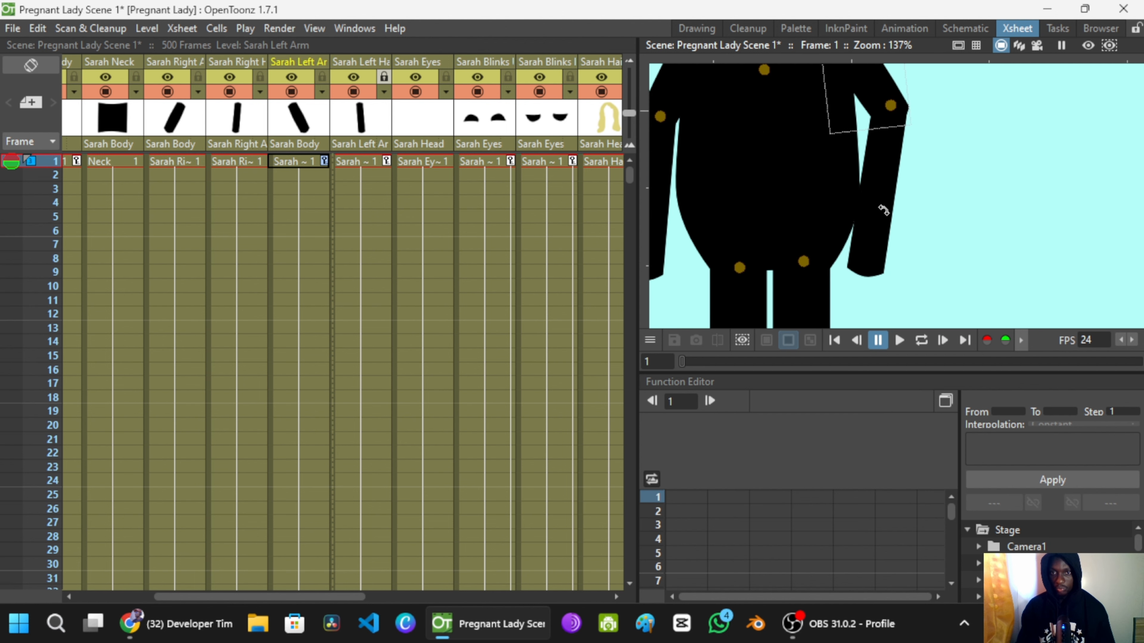
{"action": "left_click_drag", "start_coordinate": [903, 218], "coordinate": [911, 234]}
{"action": "left_click", "coordinate": [912, 234]}
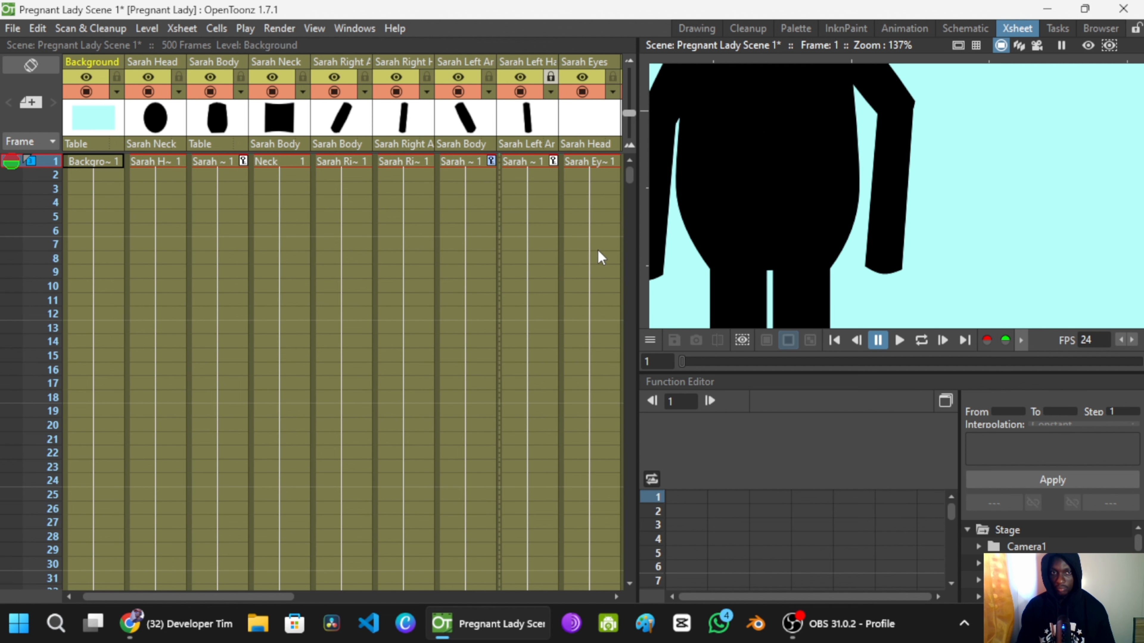
Step: Unlock the Sarah Left Hand column and rotate the hand at the elbow until it hangs straight down
{"action": "left_click", "coordinate": [556, 85]}
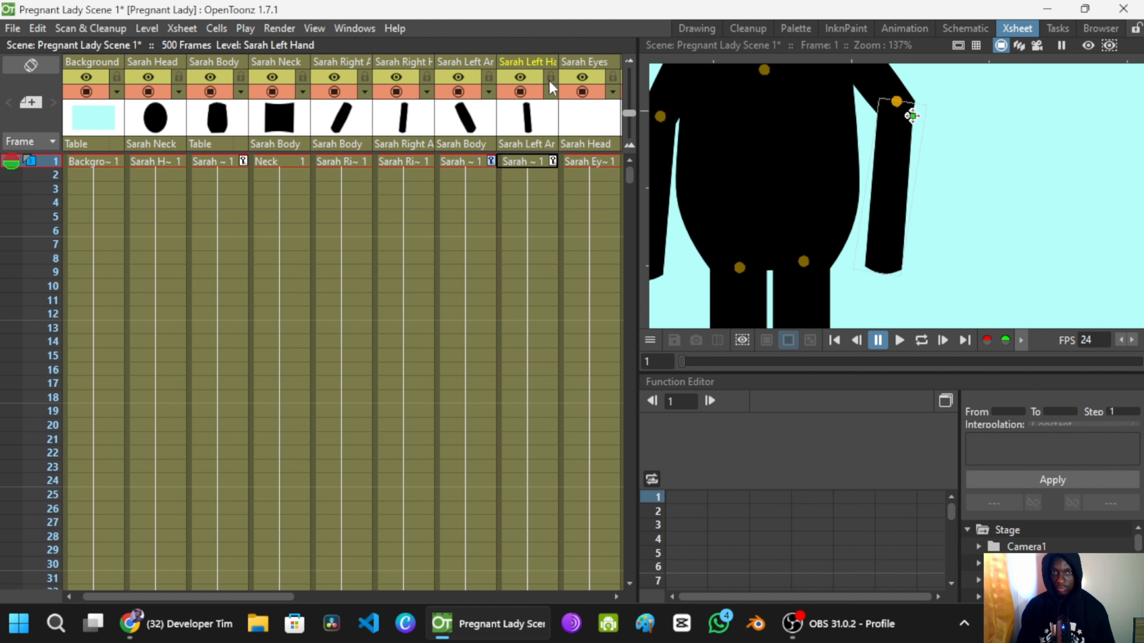
{"action": "left_click", "coordinate": [951, 178]}
{"action": "left_click_drag", "start_coordinate": [923, 166], "coordinate": [881, 120]}
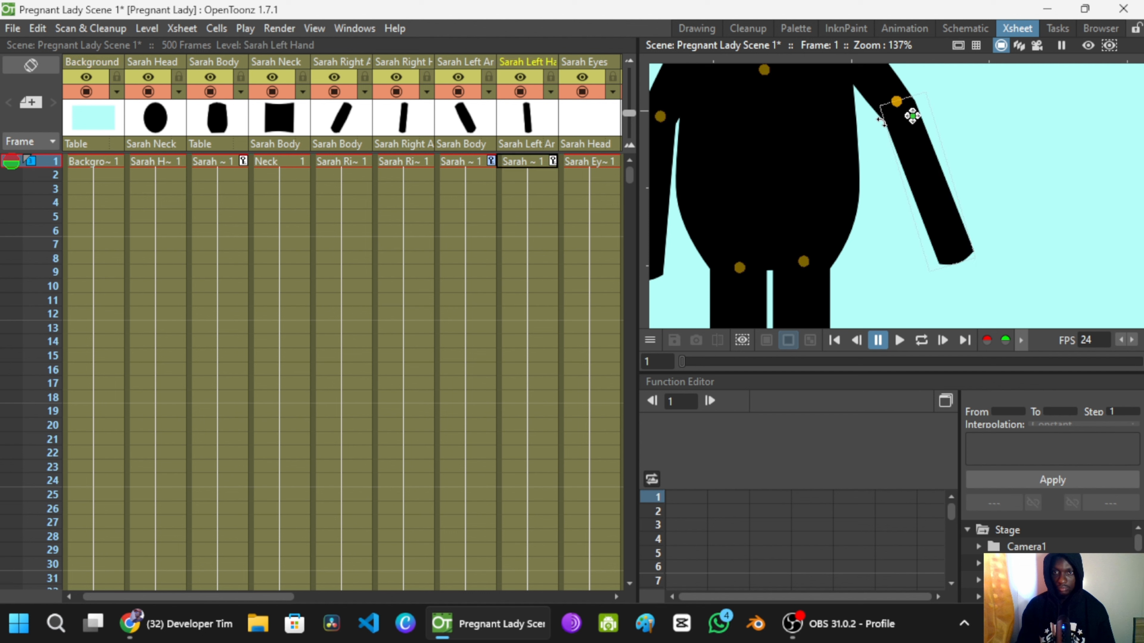
{"action": "left_click_drag", "start_coordinate": [895, 158], "coordinate": [898, 167]}
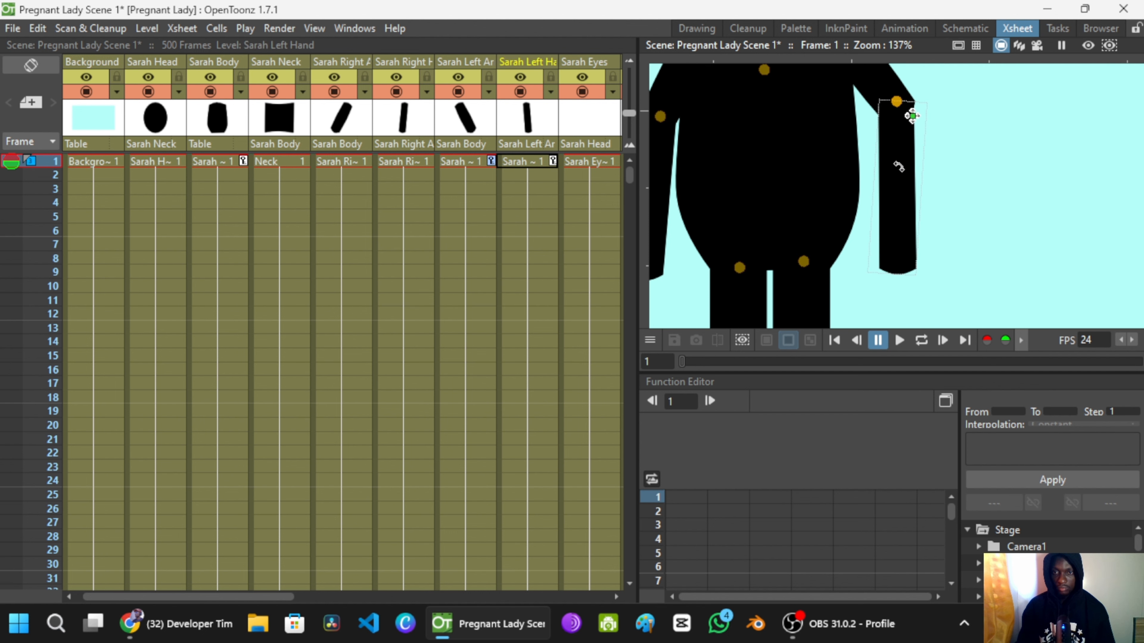
Step: Examine the left elbow joint up close and compare both arms on the full character
{"action": "scroll", "coordinate": [928, 261], "scroll_direction": "down", "scroll_amount": 1}
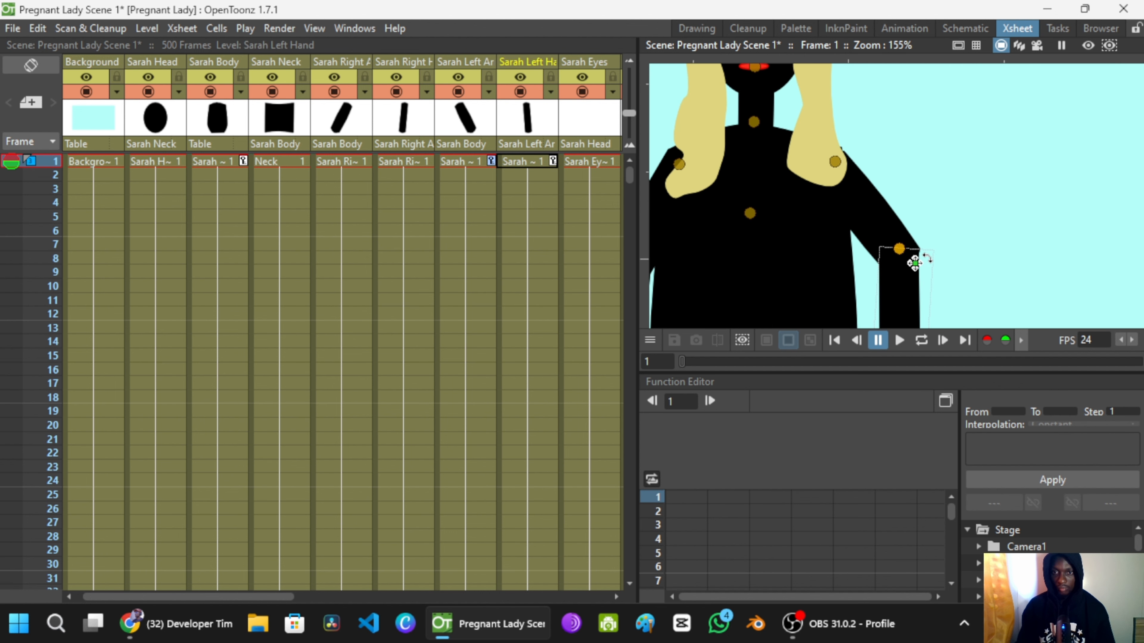
{"action": "scroll", "coordinate": [919, 258], "scroll_direction": "up", "scroll_amount": 2}
{"action": "scroll", "coordinate": [911, 256], "scroll_direction": "up", "scroll_amount": 7}
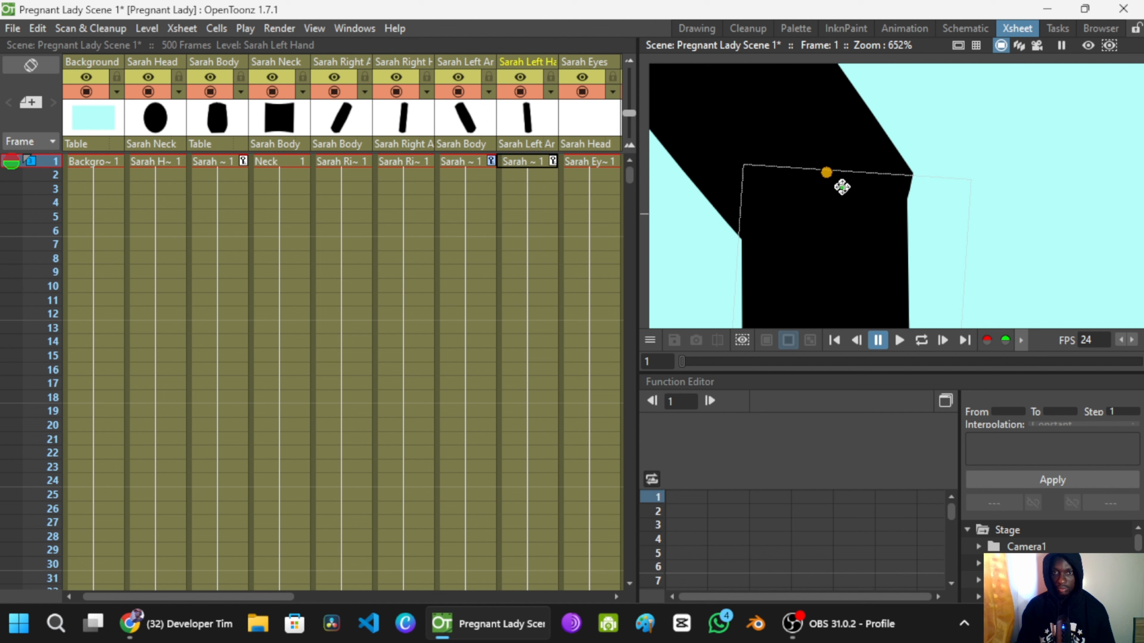
{"action": "left_click_drag", "start_coordinate": [843, 186], "coordinate": [859, 162]}
{"action": "scroll", "coordinate": [869, 199], "scroll_direction": "down", "scroll_amount": 10}
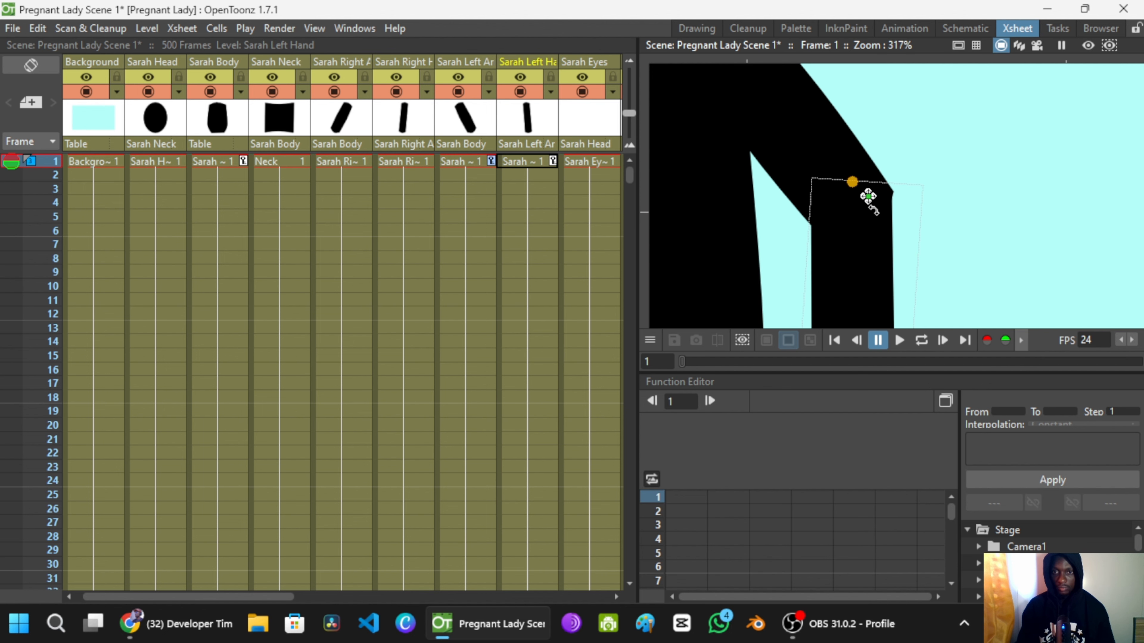
{"action": "scroll", "coordinate": [868, 215], "scroll_direction": "up", "scroll_amount": 1}
{"action": "left_click_drag", "start_coordinate": [867, 221], "coordinate": [924, 154]}
{"action": "scroll", "coordinate": [912, 172], "scroll_direction": "down", "scroll_amount": 3}
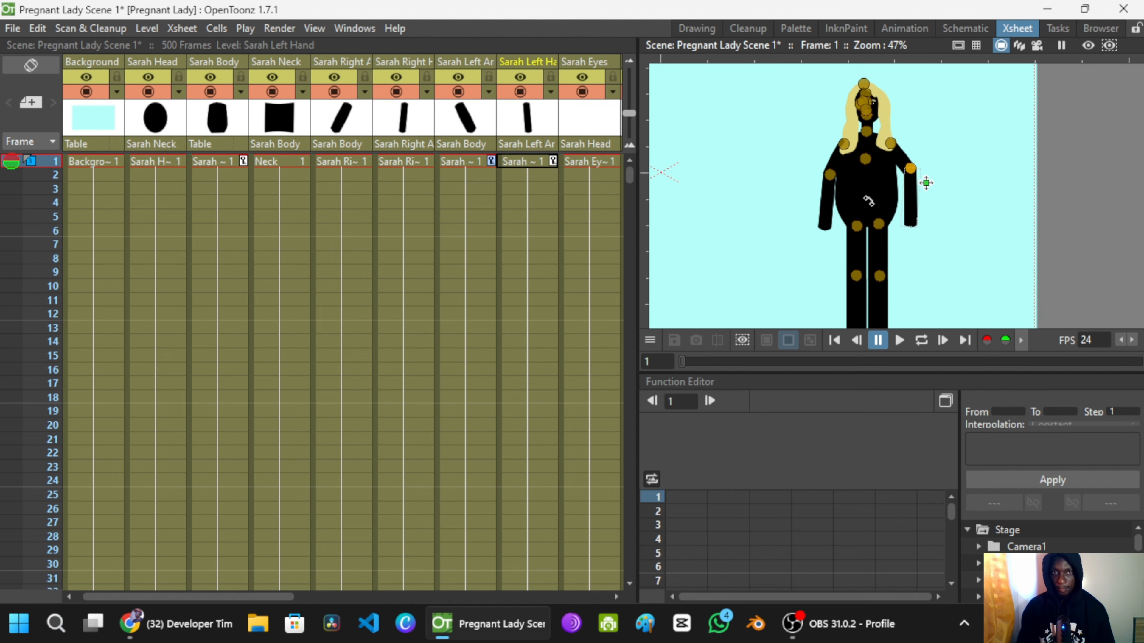
{"action": "scroll", "coordinate": [863, 198], "scroll_direction": "down", "scroll_amount": 4}
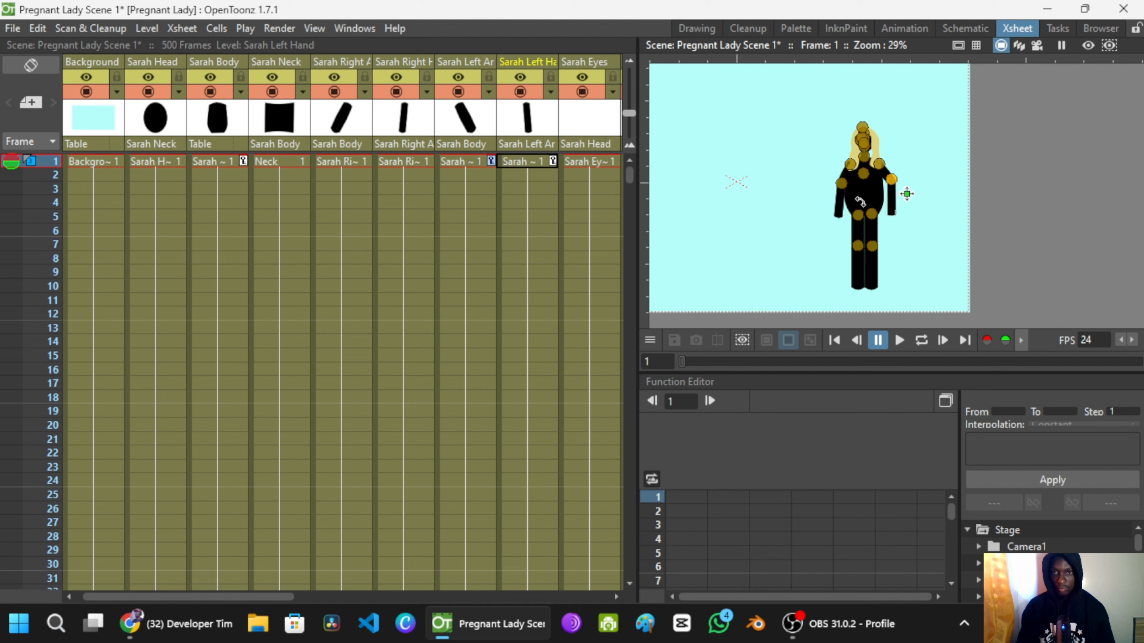
{"action": "scroll", "coordinate": [860, 202], "scroll_direction": "up", "scroll_amount": 3}
{"action": "left_click_drag", "start_coordinate": [866, 220], "coordinate": [871, 176]}
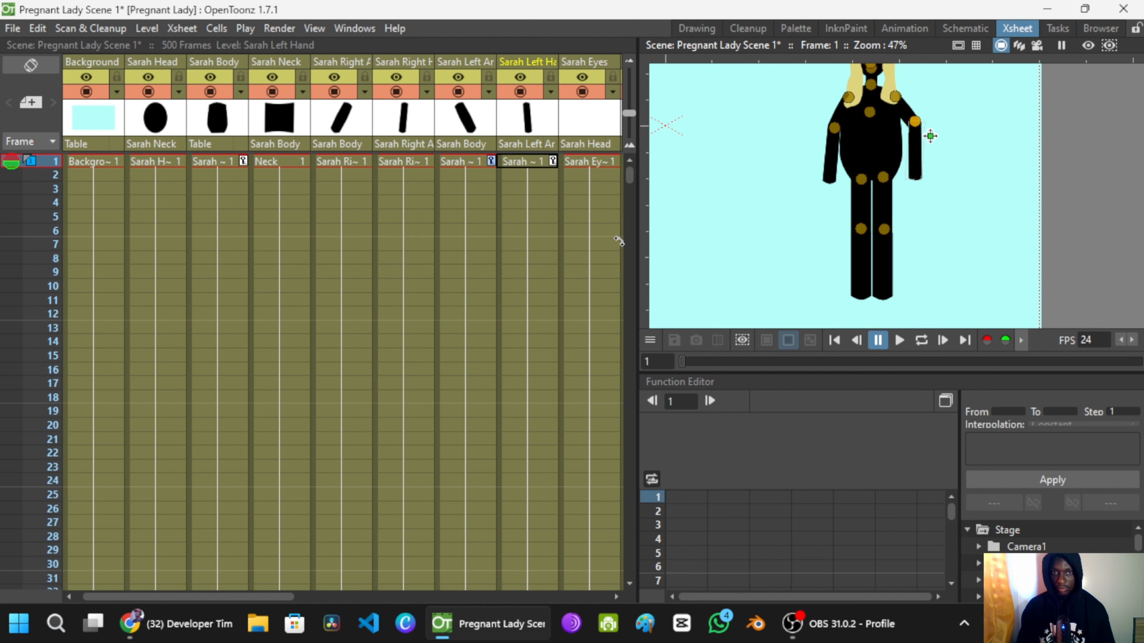
Step: At frame 1, rotate the Sarah Left Arm closer to the body and angle the Sarah Left Hand slightly outward to mirror the right arm
{"action": "left_click", "coordinate": [465, 163]}
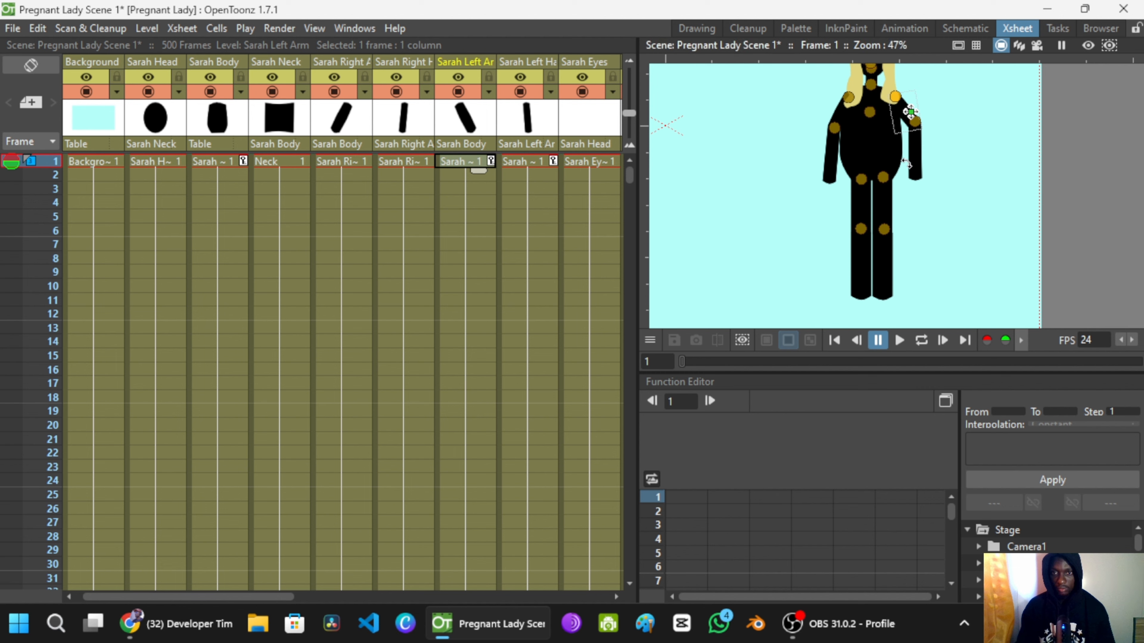
{"action": "scroll", "coordinate": [909, 173], "scroll_direction": "up", "scroll_amount": 4}
{"action": "scroll", "coordinate": [909, 198], "scroll_direction": "up", "scroll_amount": 3}
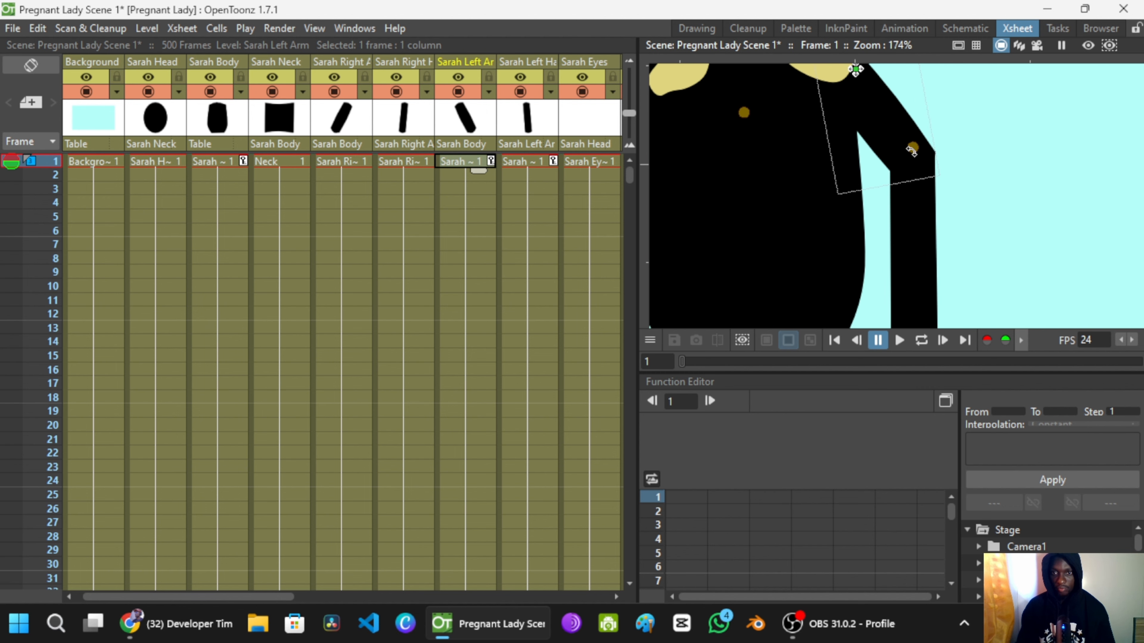
{"action": "left_click_drag", "start_coordinate": [878, 137], "coordinate": [846, 137]}
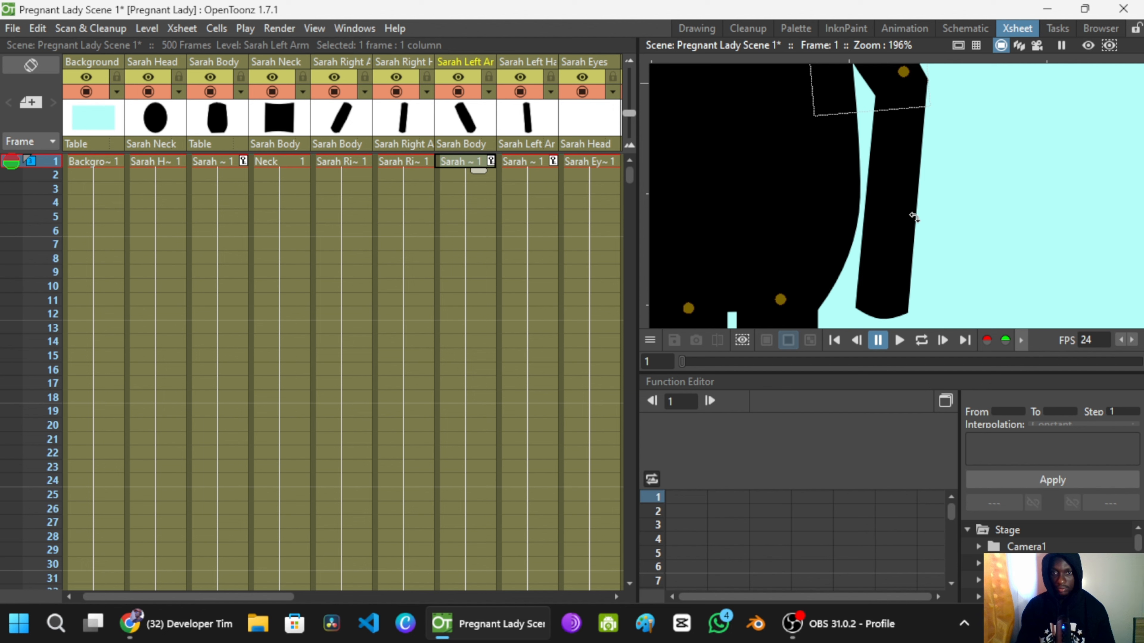
{"action": "left_click_drag", "start_coordinate": [912, 217], "coordinate": [934, 230]}
{"action": "left_click_drag", "start_coordinate": [898, 155], "coordinate": [867, 274]}
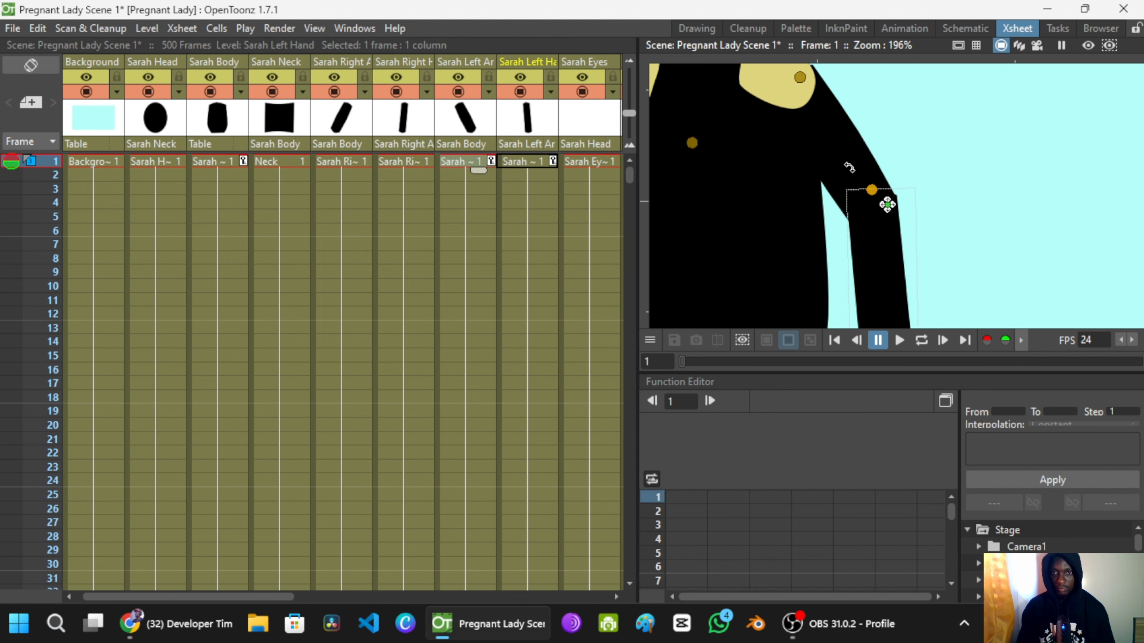
{"action": "mouse_move", "coordinate": [850, 170]}
{"action": "left_mouse_down"}
{"action": "mouse_move", "coordinate": [837, 176]}
{"action": "mouse_move", "coordinate": [849, 177]}
{"action": "left_mouse_up"}
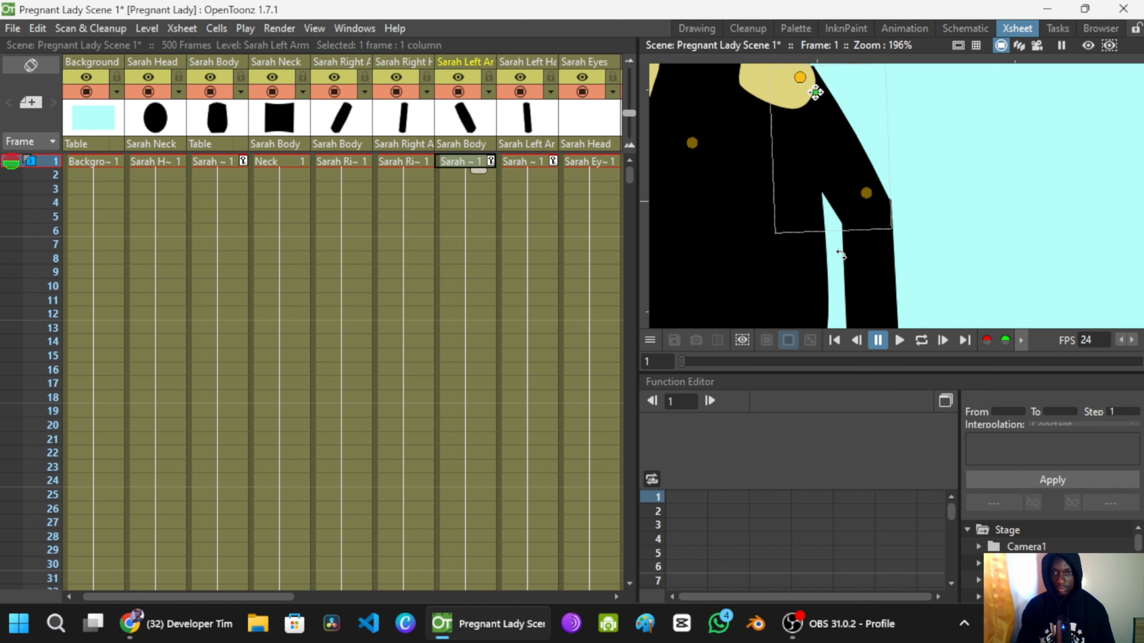
{"action": "scroll", "coordinate": [840, 253], "scroll_direction": "down", "scroll_amount": 6}
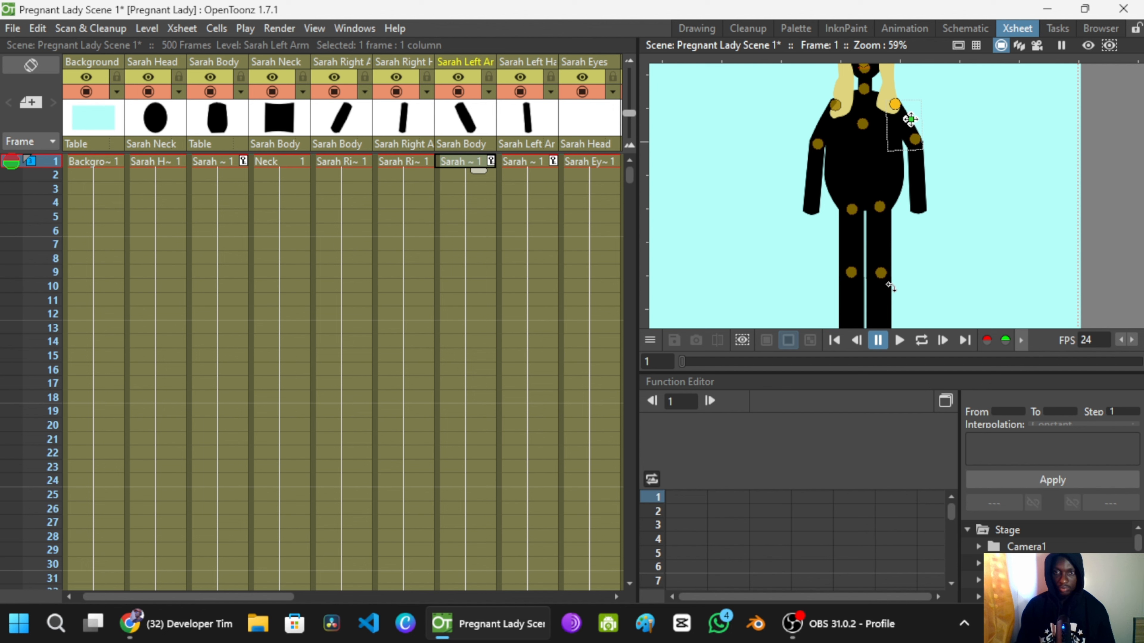
{"action": "scroll", "coordinate": [890, 286], "scroll_direction": "down", "scroll_amount": 1}
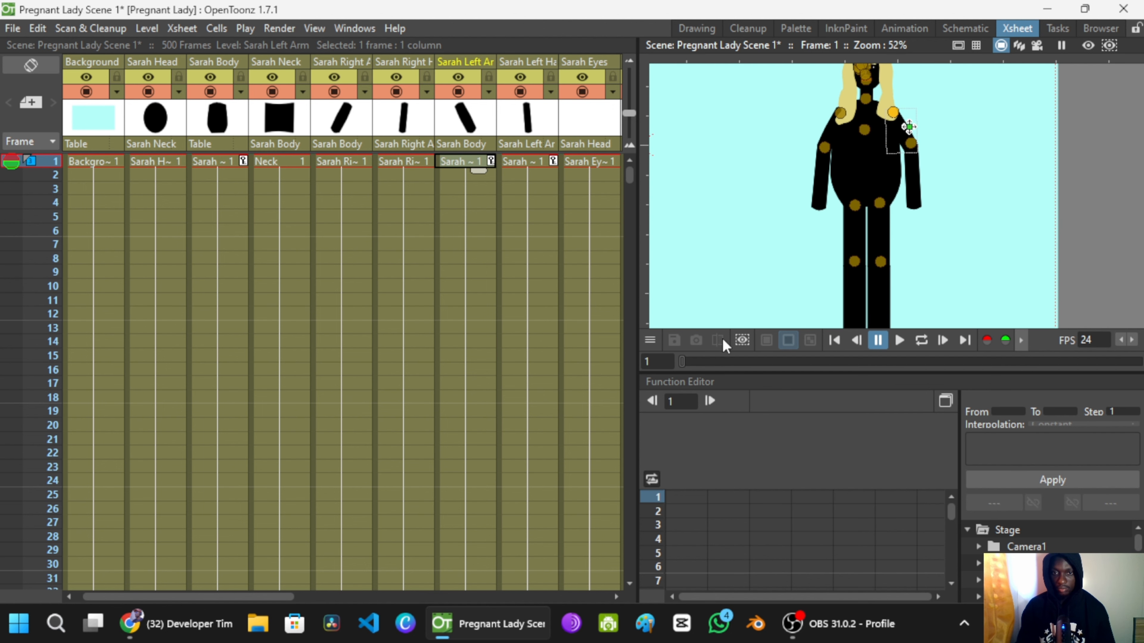
Step: Enlarge the viewer to show the whole character and save the scene
{"action": "left_click_drag", "start_coordinate": [730, 379], "coordinate": [706, 604]}
{"action": "left_click", "coordinate": [735, 385]}
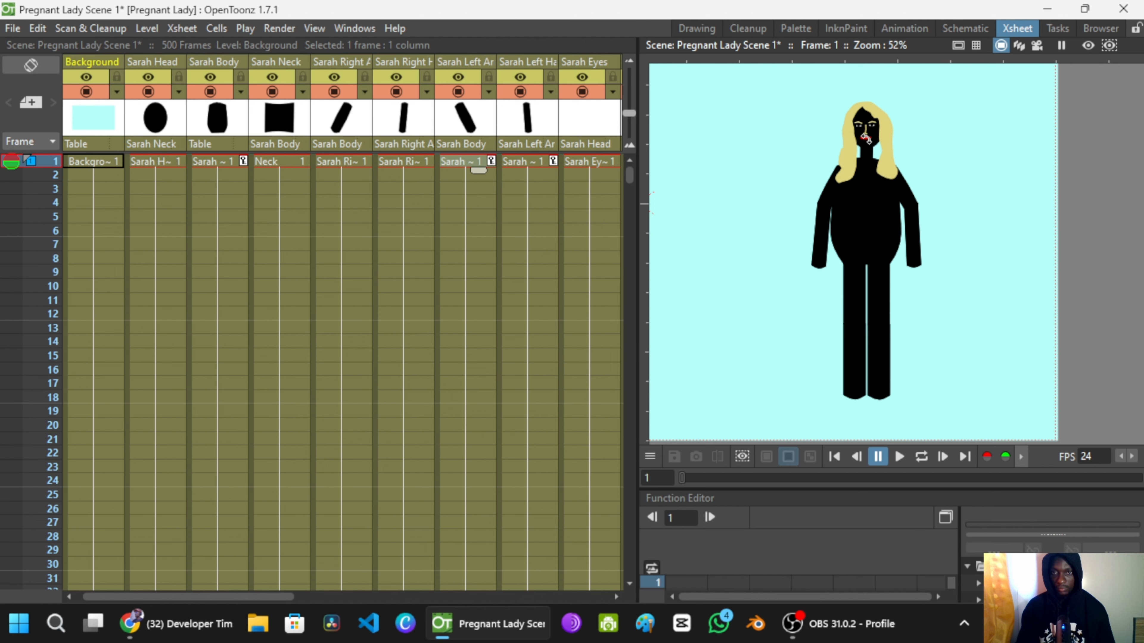
{"action": "key", "text": "ctrl+s"}
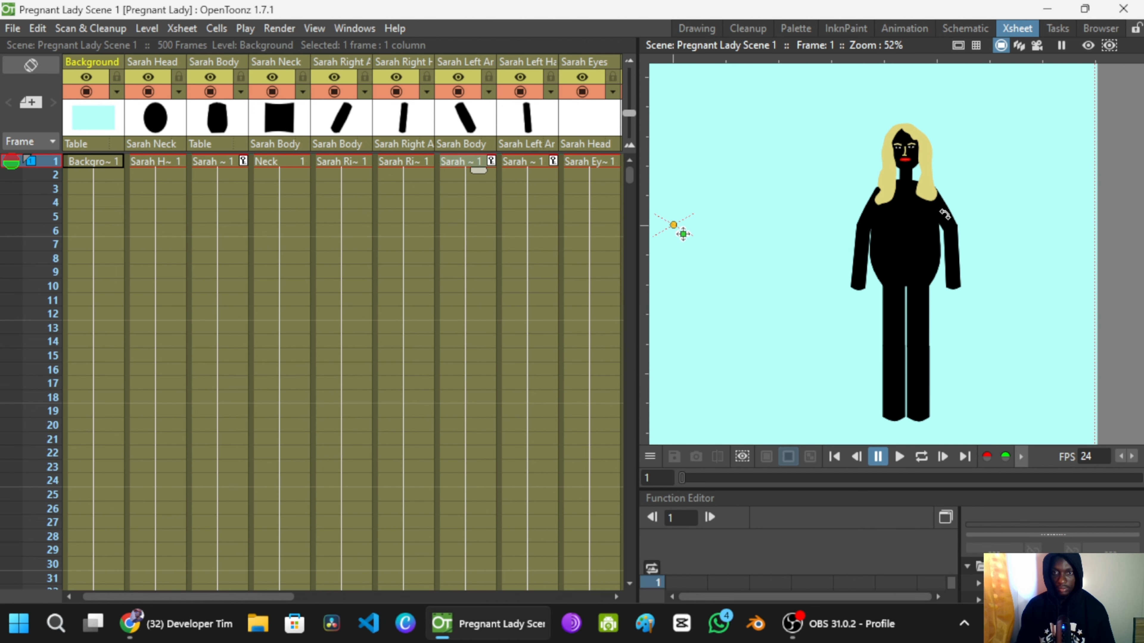
Step: Copy the frame 1 keyframes of Sarah Left Arm and Sarah Left Hand and paste them at frame 150
{"action": "left_click", "coordinate": [462, 162]}
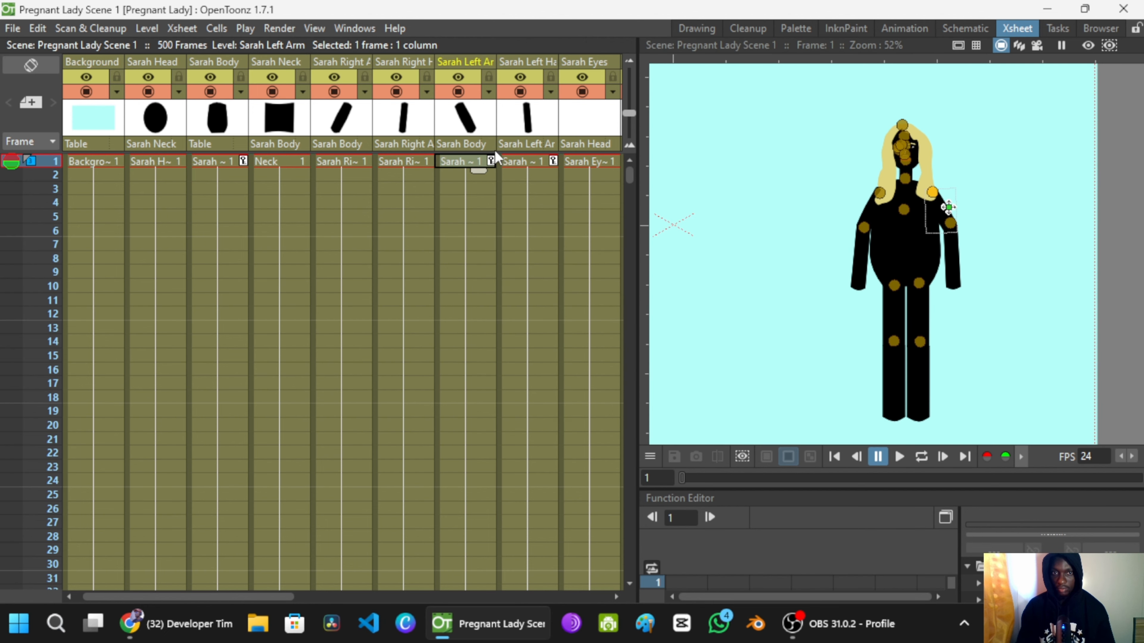
{"action": "left_click", "coordinate": [491, 160]}
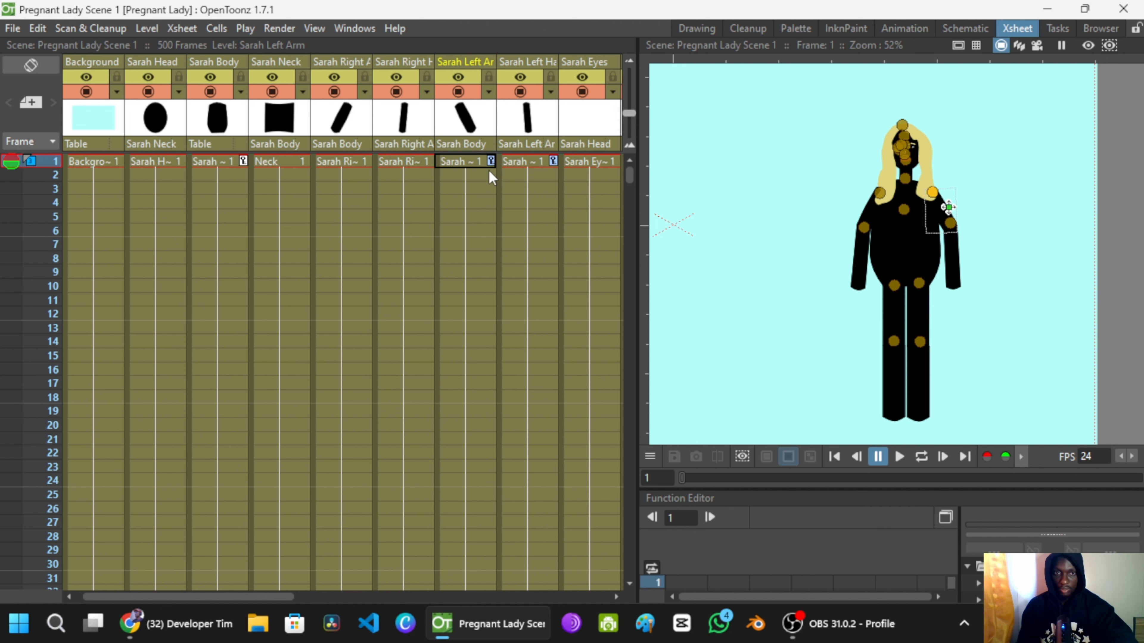
{"action": "scroll", "coordinate": [483, 386], "scroll_direction": "down", "scroll_amount": 10}
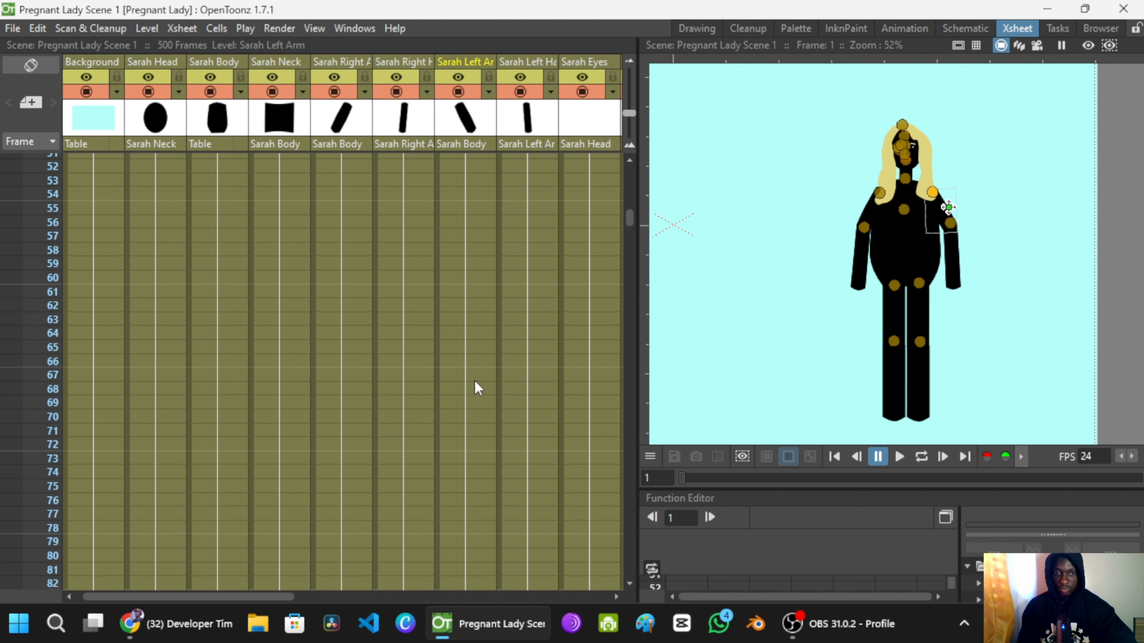
{"action": "left_click", "coordinate": [475, 377]}
{"action": "scroll", "coordinate": [485, 388], "scroll_direction": "down", "scroll_amount": 17}
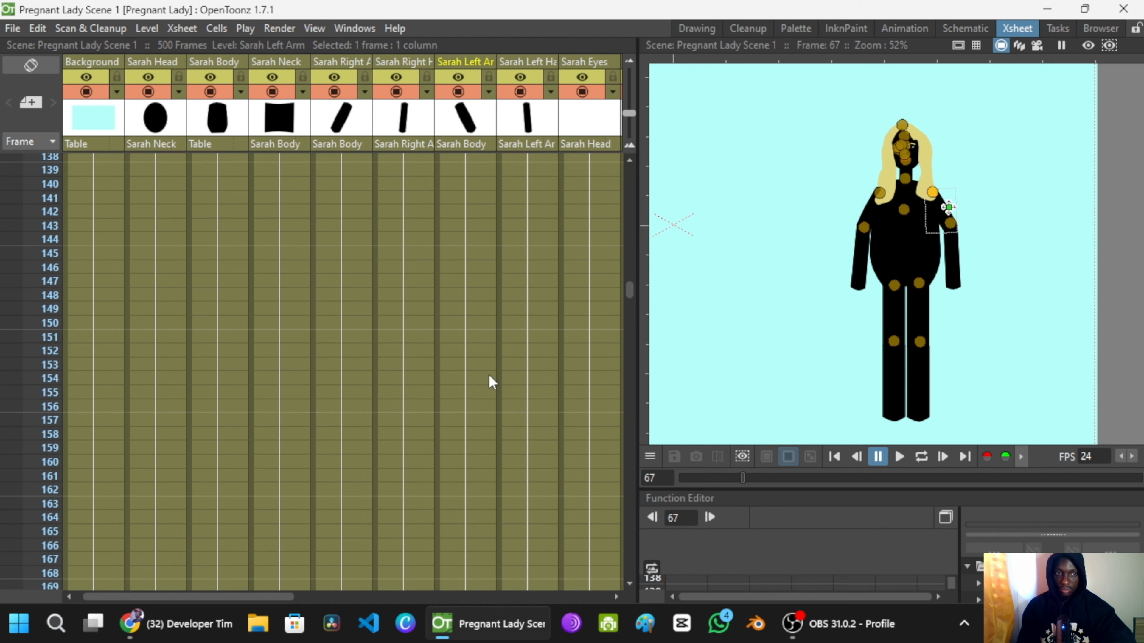
{"action": "left_click", "coordinate": [494, 361]}
{"action": "left_click", "coordinate": [478, 347]}
{"action": "left_click", "coordinate": [476, 322]}
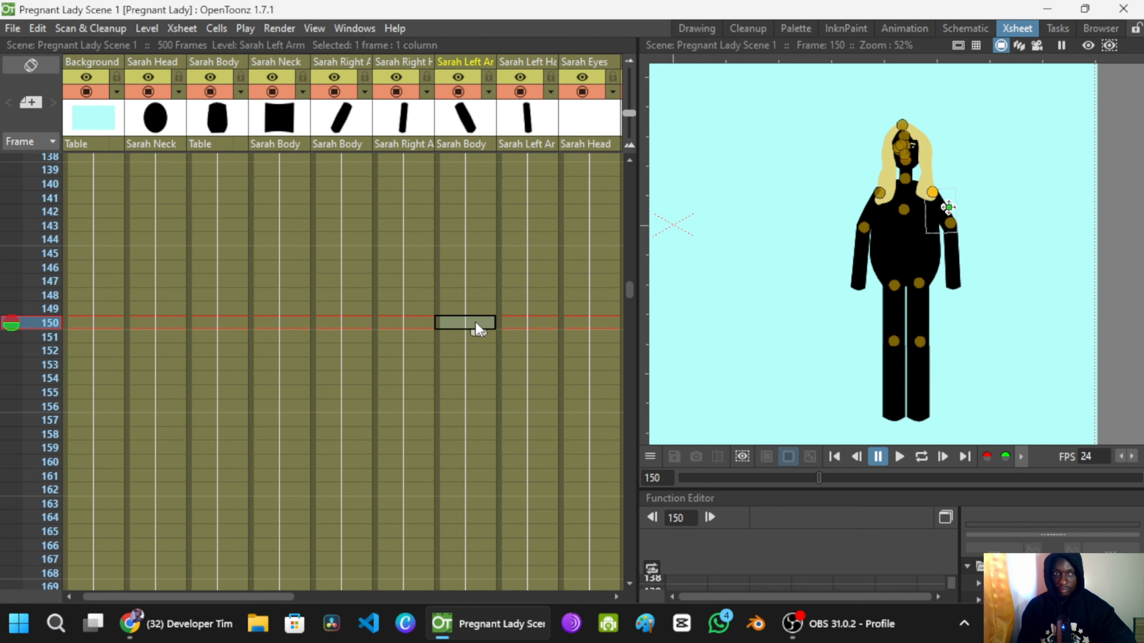
{"action": "left_click", "coordinate": [522, 269]}
Step: Check the Sarah Left Arm and Sarah Left Hand keyframes between frame 1 and frame 150
{"action": "scroll", "coordinate": [525, 275], "scroll_direction": "up", "scroll_amount": 10}
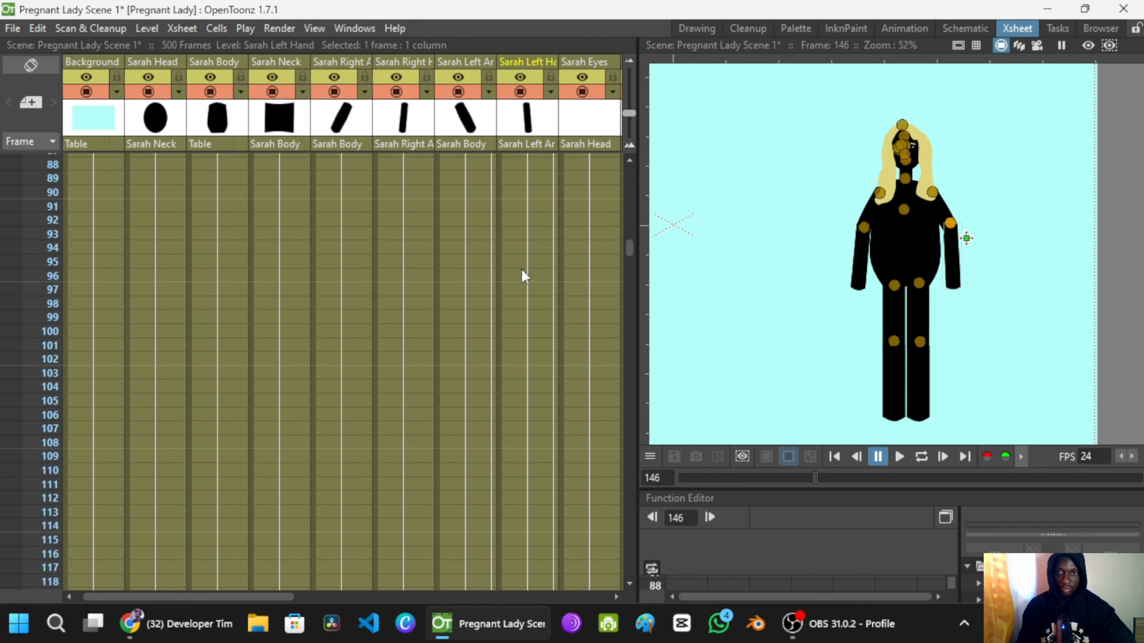
{"action": "scroll", "coordinate": [522, 270], "scroll_direction": "up", "scroll_amount": 17}
{"action": "left_click_drag", "start_coordinate": [524, 175], "coordinate": [527, 163]}
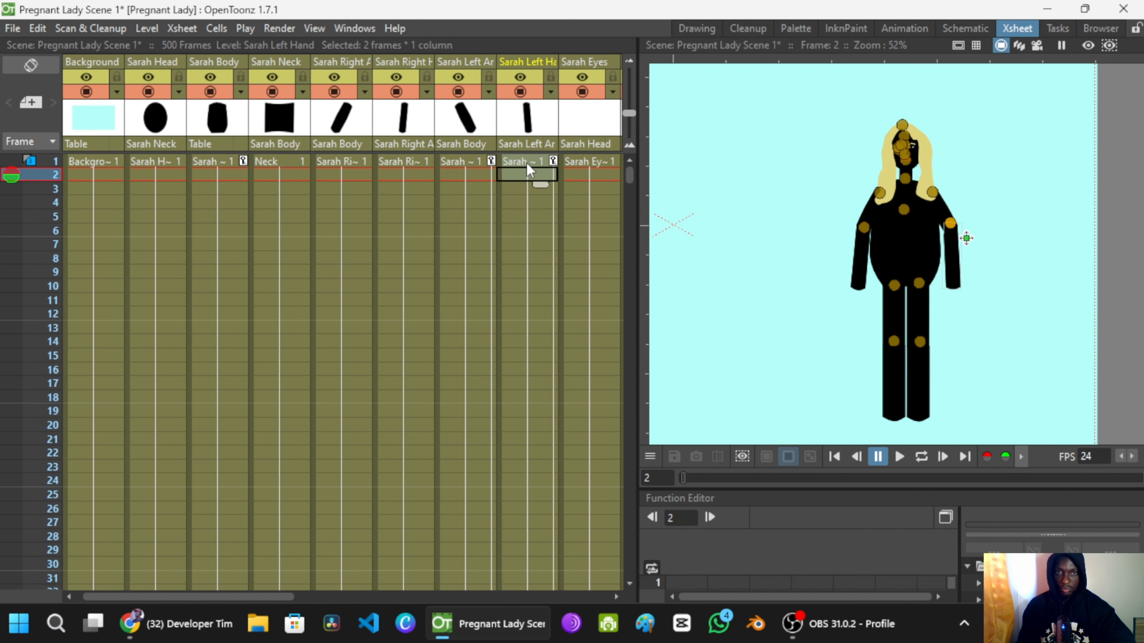
{"action": "left_click", "coordinate": [548, 172]}
{"action": "scroll", "coordinate": [504, 320], "scroll_direction": "down", "scroll_amount": 20}
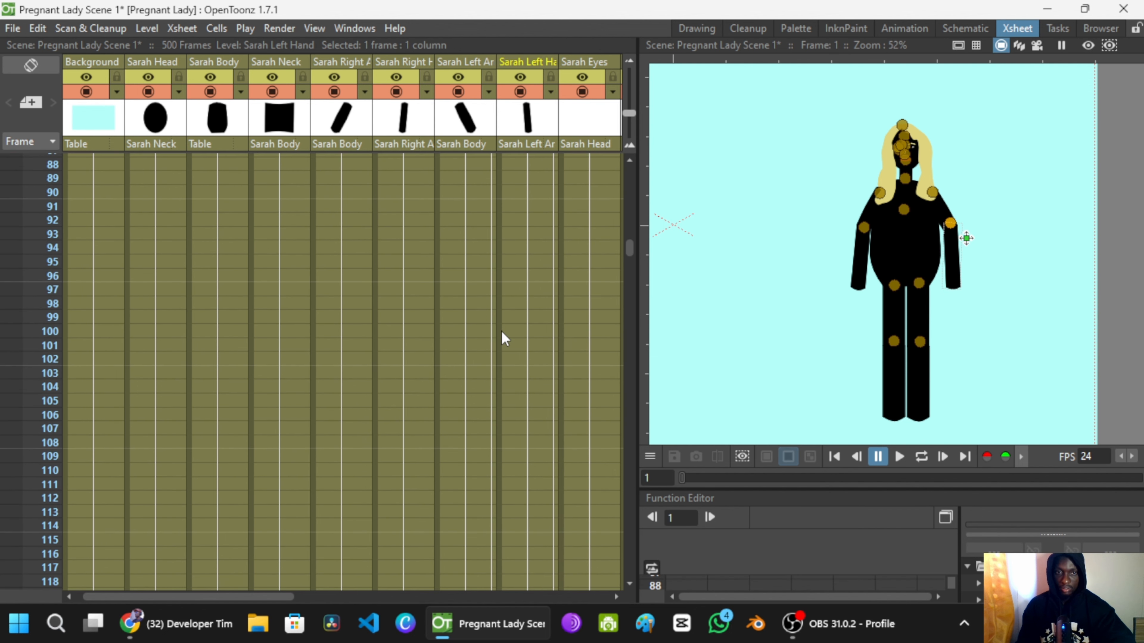
{"action": "scroll", "coordinate": [503, 332], "scroll_direction": "down", "scroll_amount": 7}
{"action": "scroll", "coordinate": [496, 284], "scroll_direction": "up", "scroll_amount": 5}
Step: At frame 152, rotate the Sarah Left Arm outward and up from the shoulder to set a new keyframe
{"action": "left_click", "coordinate": [484, 337]}
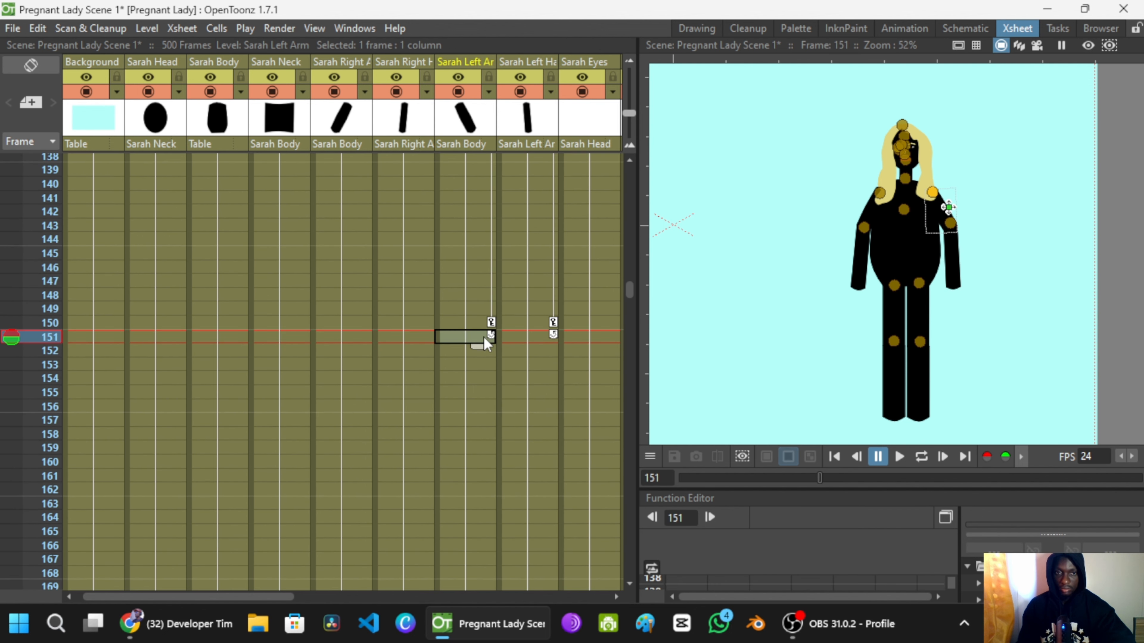
{"action": "scroll", "coordinate": [943, 198], "scroll_direction": "up", "scroll_amount": 4}
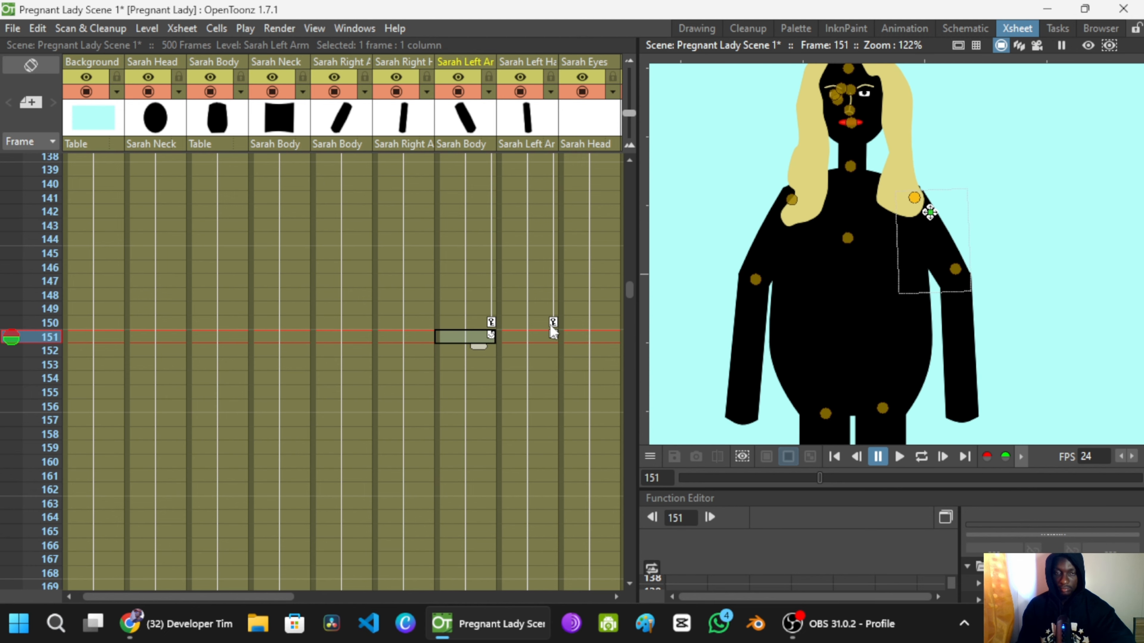
{"action": "scroll", "coordinate": [553, 332], "scroll_direction": "down", "scroll_amount": 2}
{"action": "left_click", "coordinate": [483, 250]}
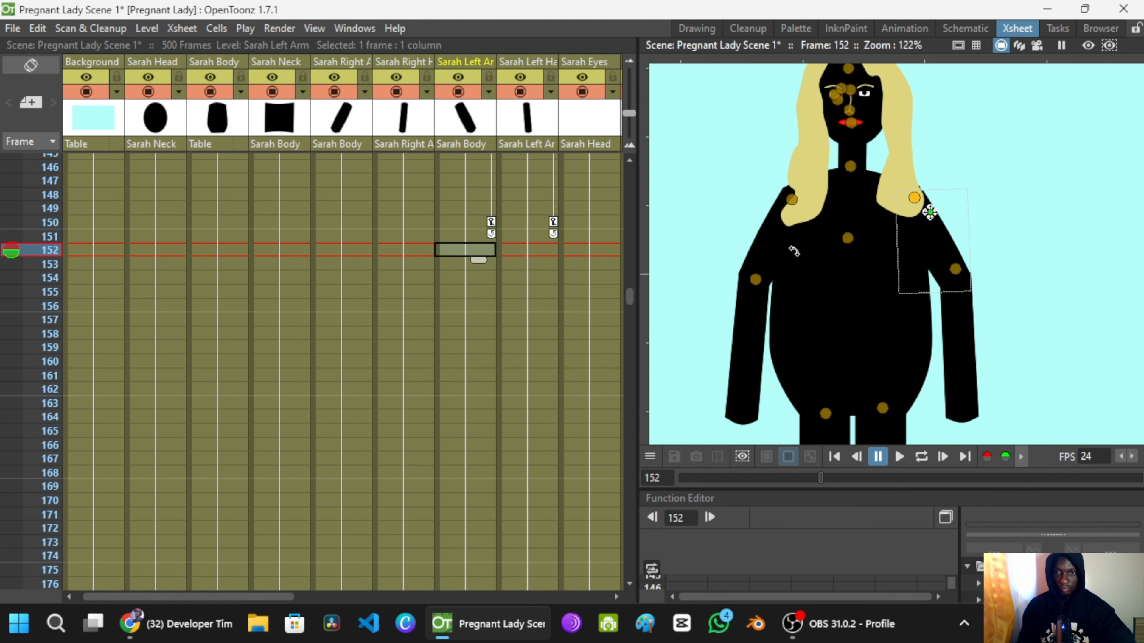
{"action": "left_click_drag", "start_coordinate": [988, 206], "coordinate": [986, 233]}
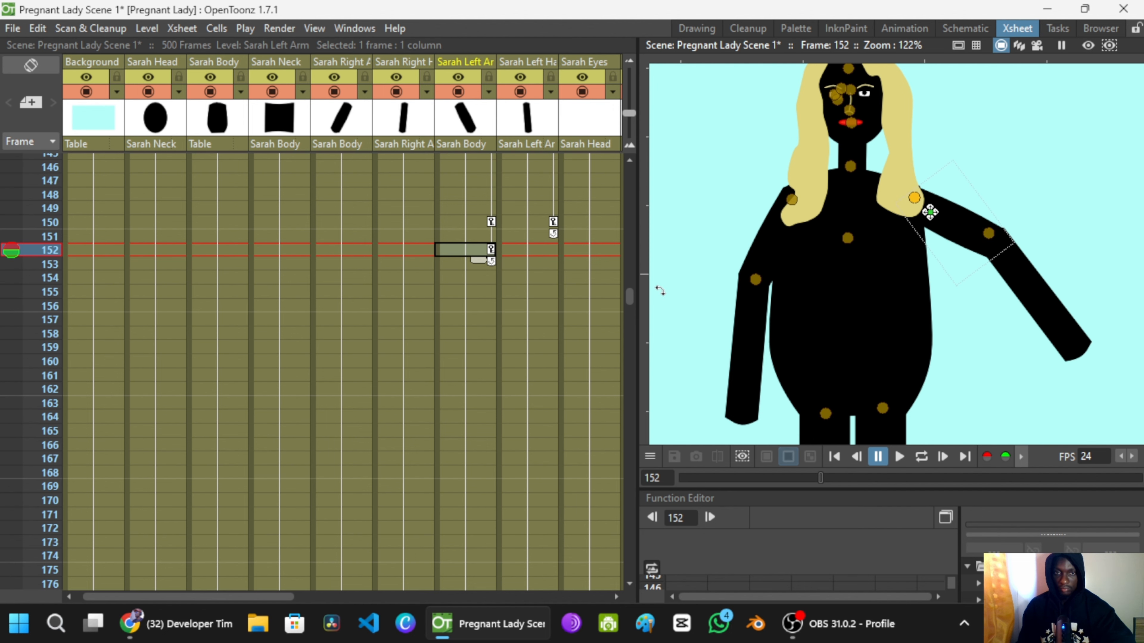
Step: At frame 158, rotate the Sarah Left Hand inward to the hip and slightly lower the Sarah Left Arm, keyframing both
{"action": "left_click", "coordinate": [550, 251]}
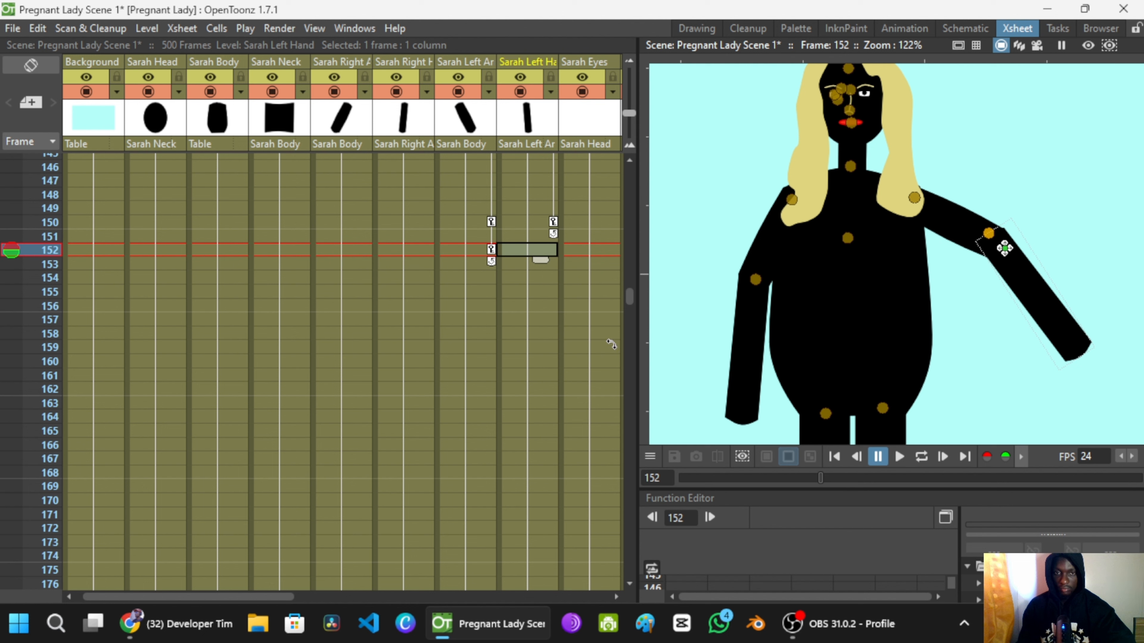
{"action": "left_click", "coordinate": [538, 307]}
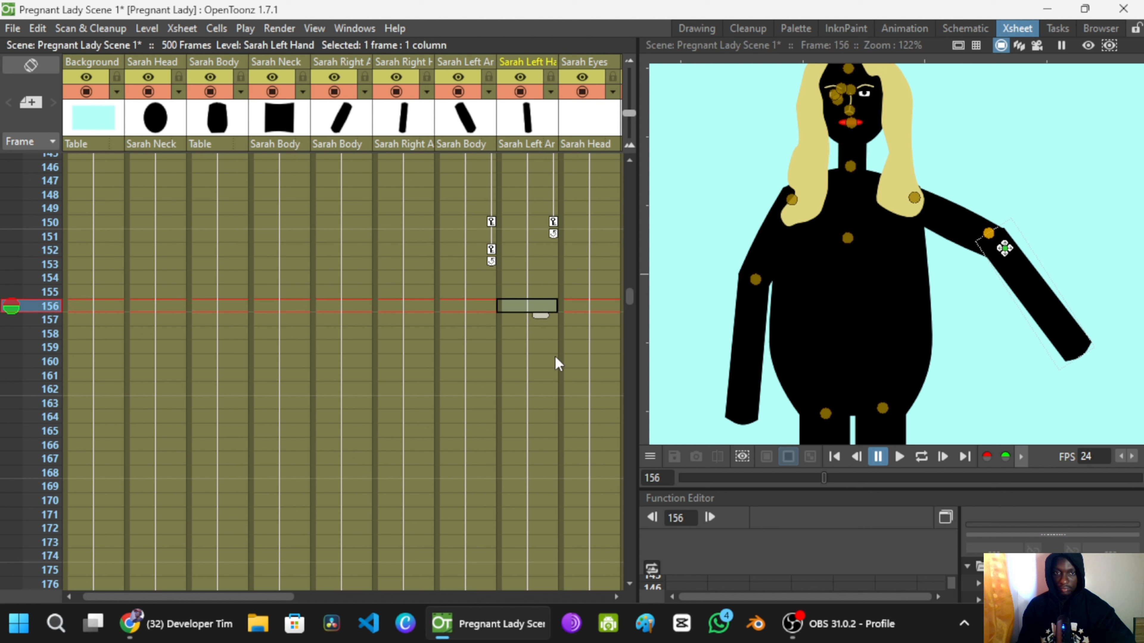
{"action": "left_click", "coordinate": [532, 334]}
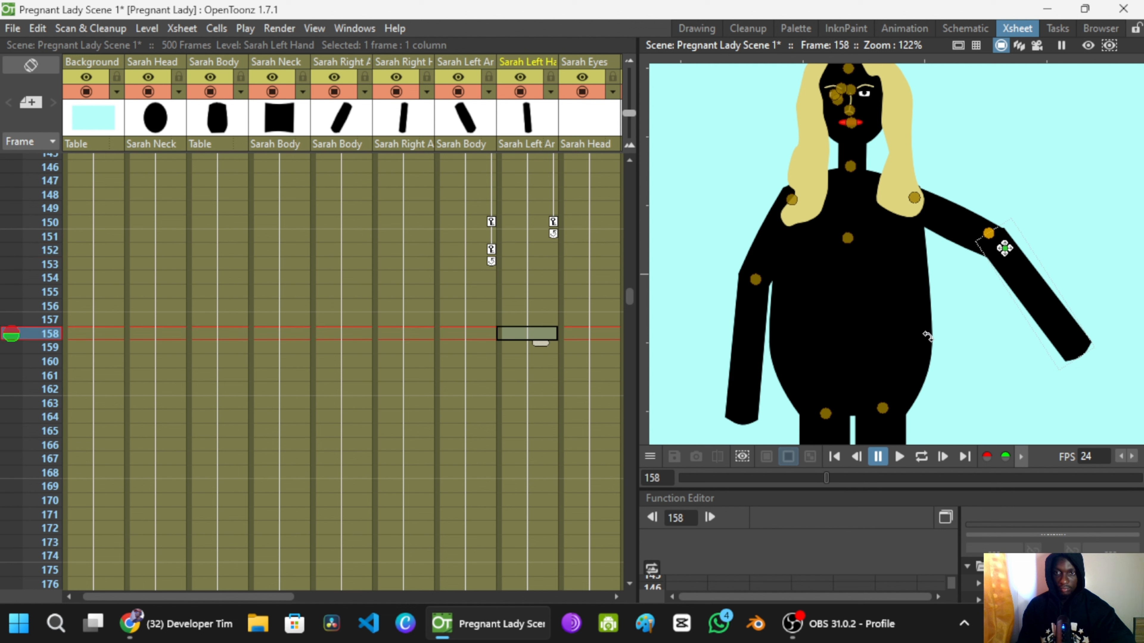
{"action": "left_click_drag", "start_coordinate": [927, 336], "coordinate": [925, 365]}
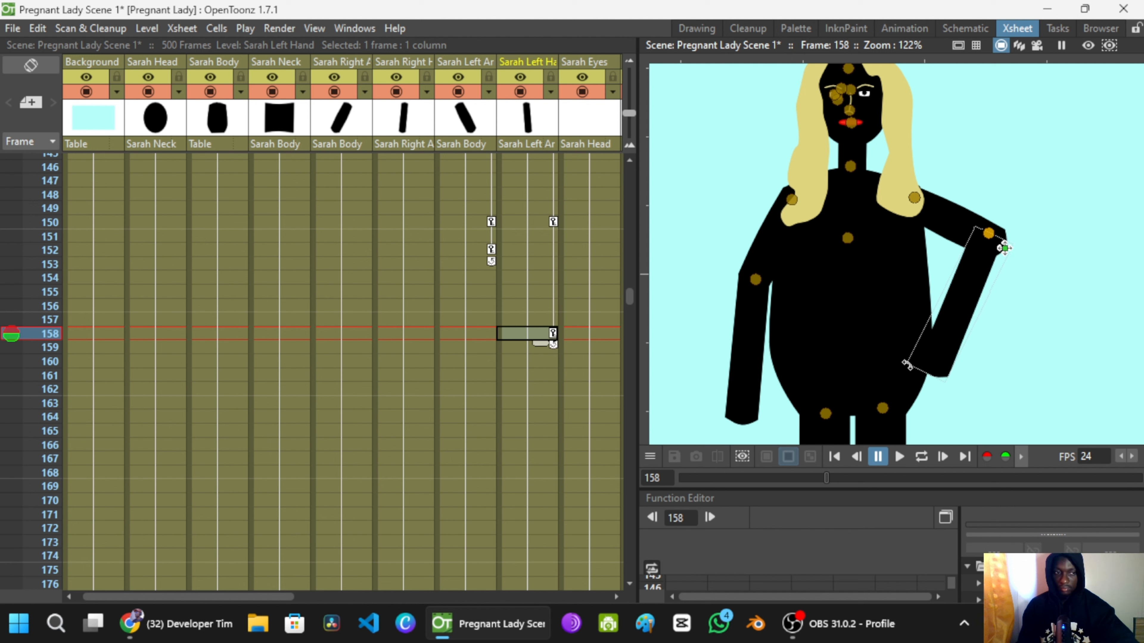
{"action": "left_click", "coordinate": [953, 229]}
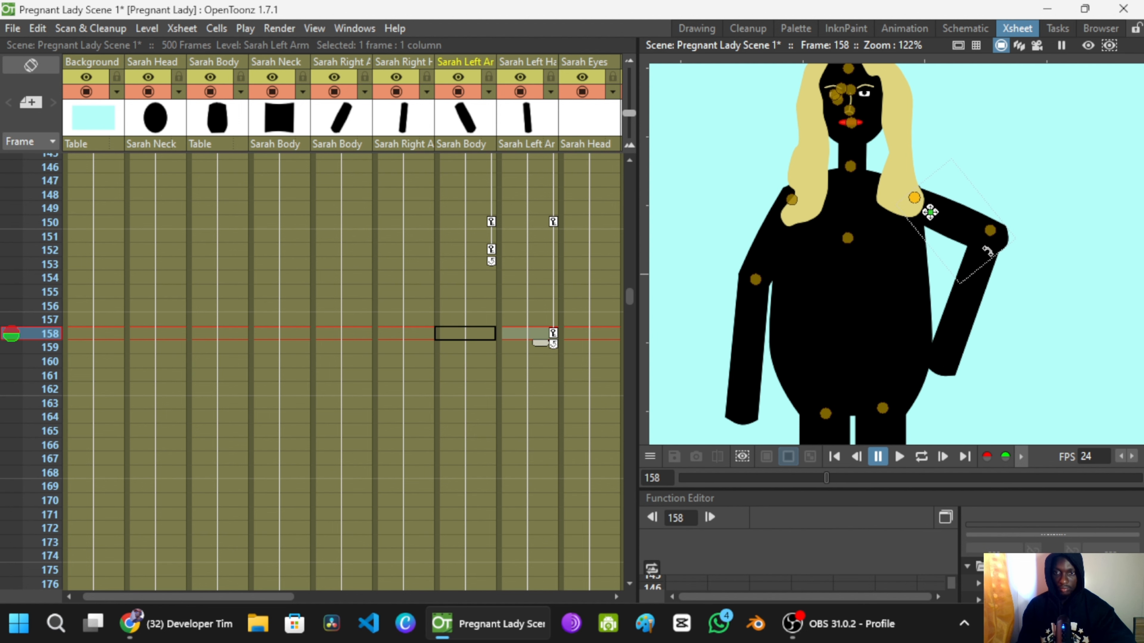
{"action": "left_click_drag", "start_coordinate": [986, 251], "coordinate": [981, 257]}
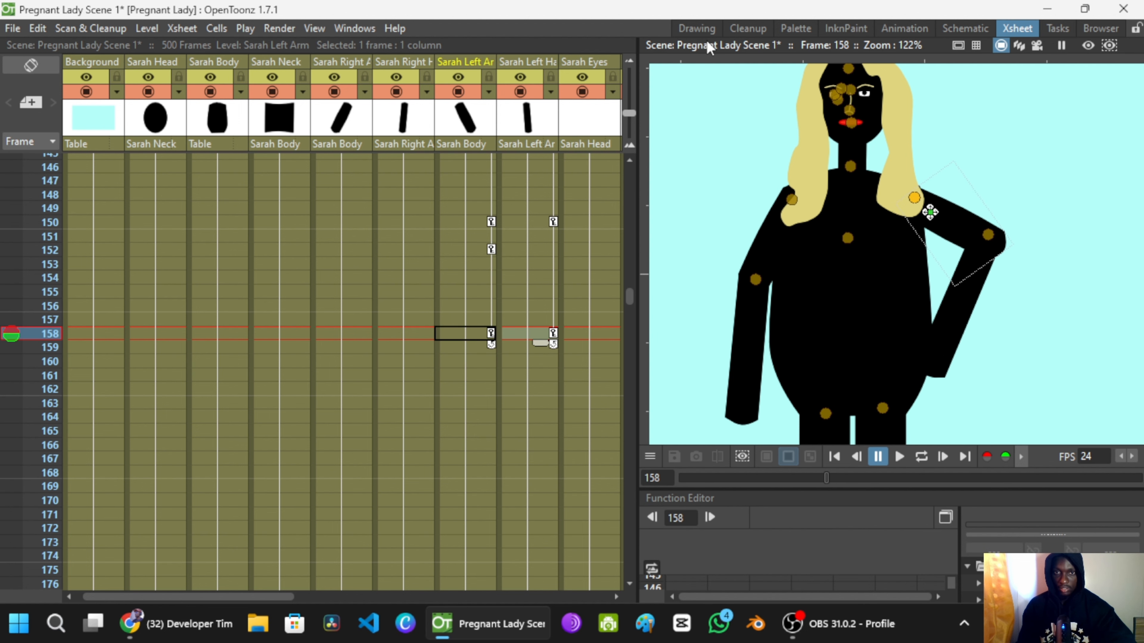
Step: Lighten the black fill of the Sarah Left Arm and Sarah Left Hand by setting V to 13 in each palette
{"action": "left_click", "coordinate": [705, 30]}
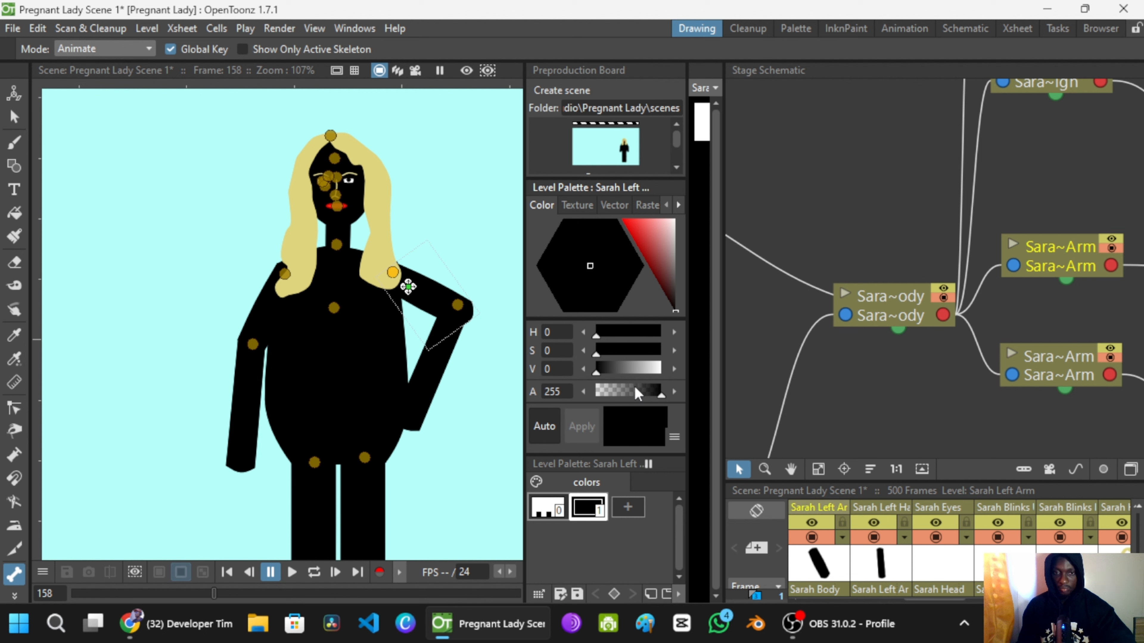
{"action": "left_click_drag", "start_coordinate": [597, 377], "coordinate": [605, 379]}
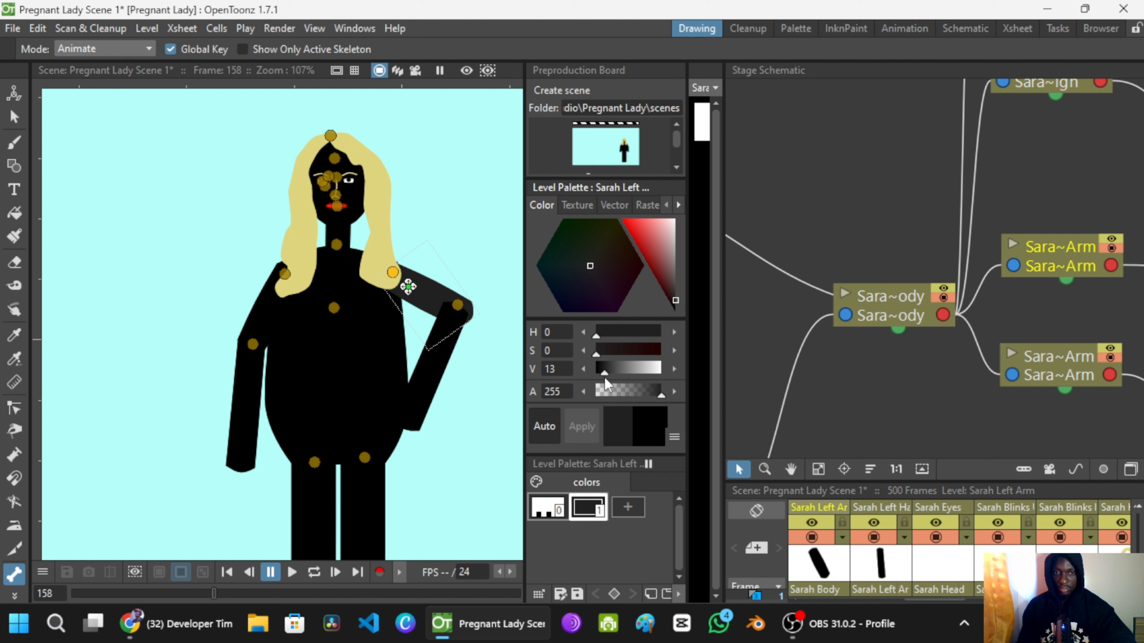
{"action": "left_click", "coordinate": [567, 369]}
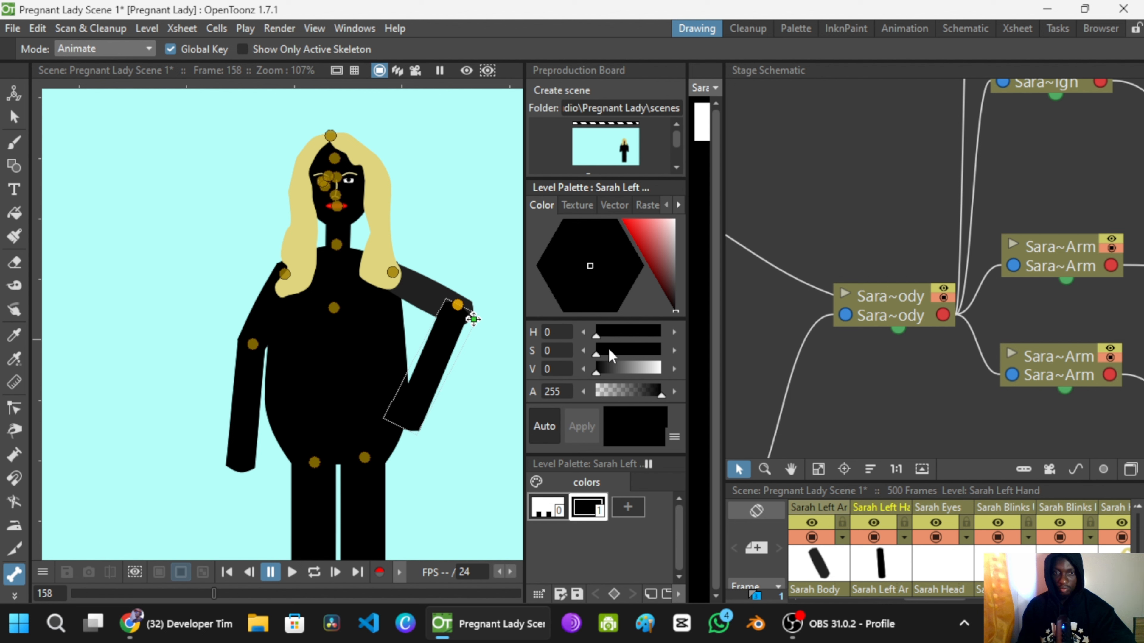
{"action": "left_click", "coordinate": [558, 369]}
{"action": "type", "text": "13"}
{"action": "left_click", "coordinate": [583, 370]}
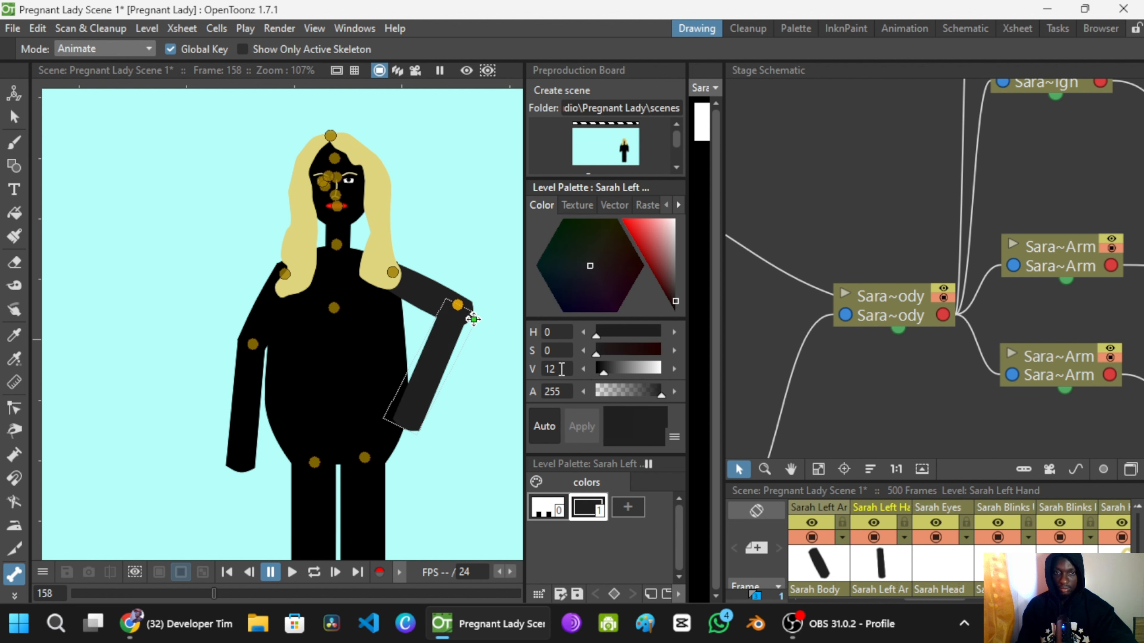
{"action": "left_click", "coordinate": [675, 369]}
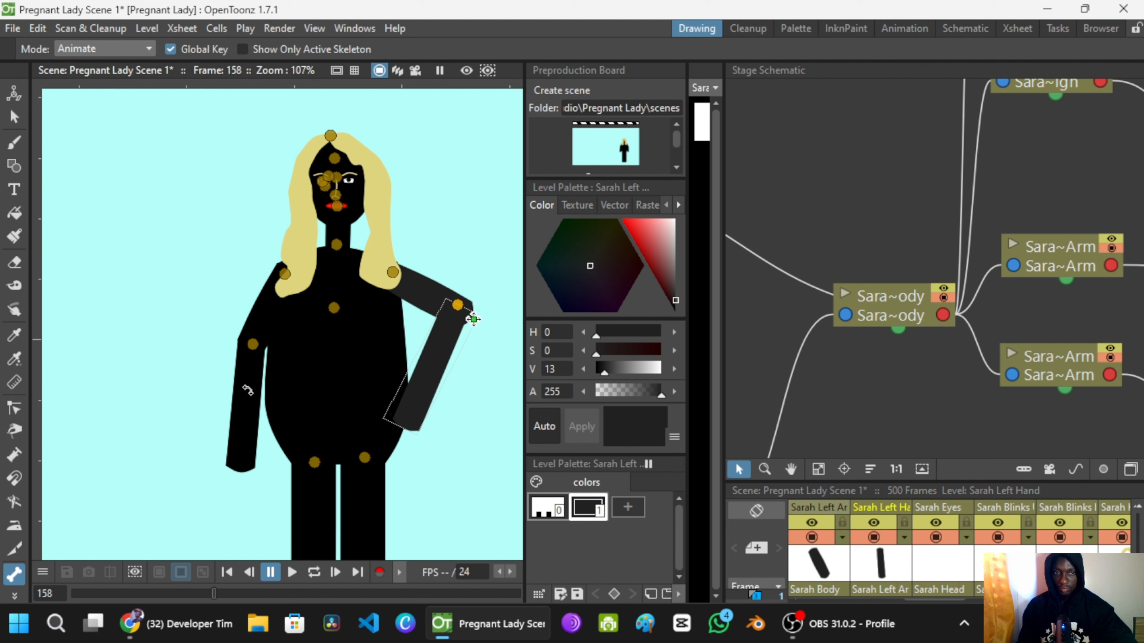
Step: Set the fill colour's V value to 13 for the Sarah Right Hand and the Sarah Right Arm
{"action": "left_click", "coordinate": [268, 358]}
{"action": "left_click", "coordinate": [555, 369]}
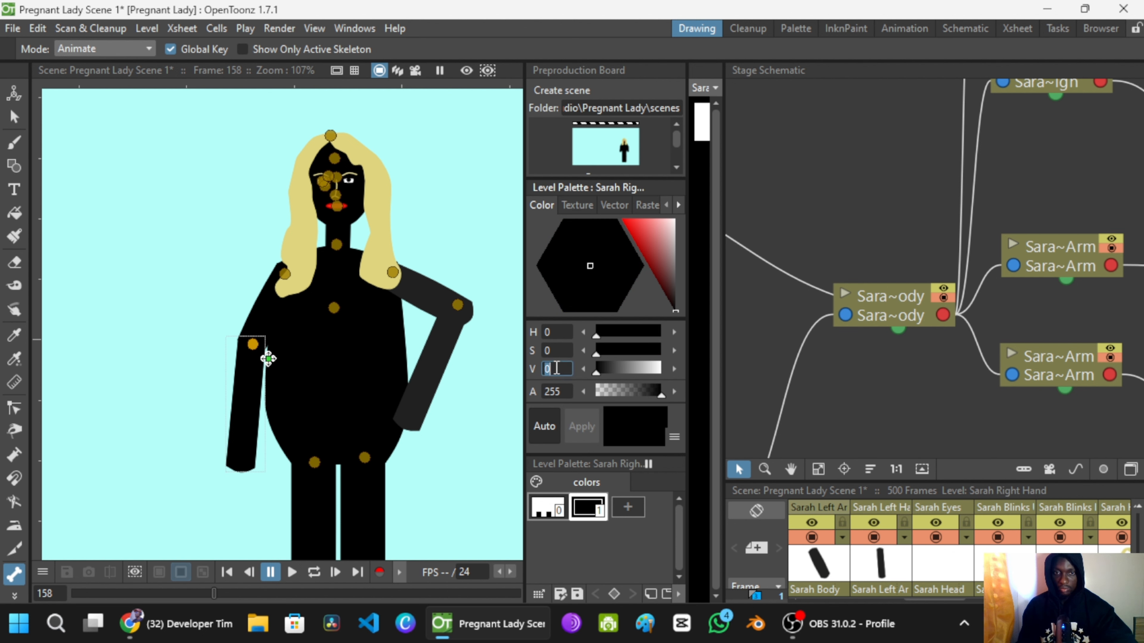
{"action": "type", "text": "1"}
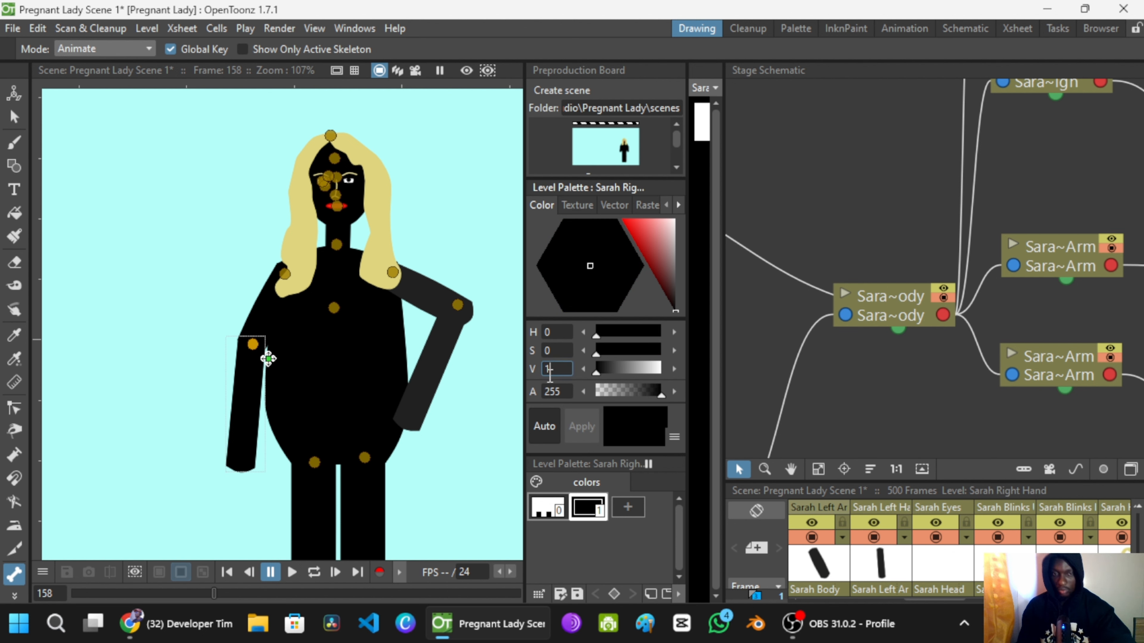
{"action": "type", "text": "3"}
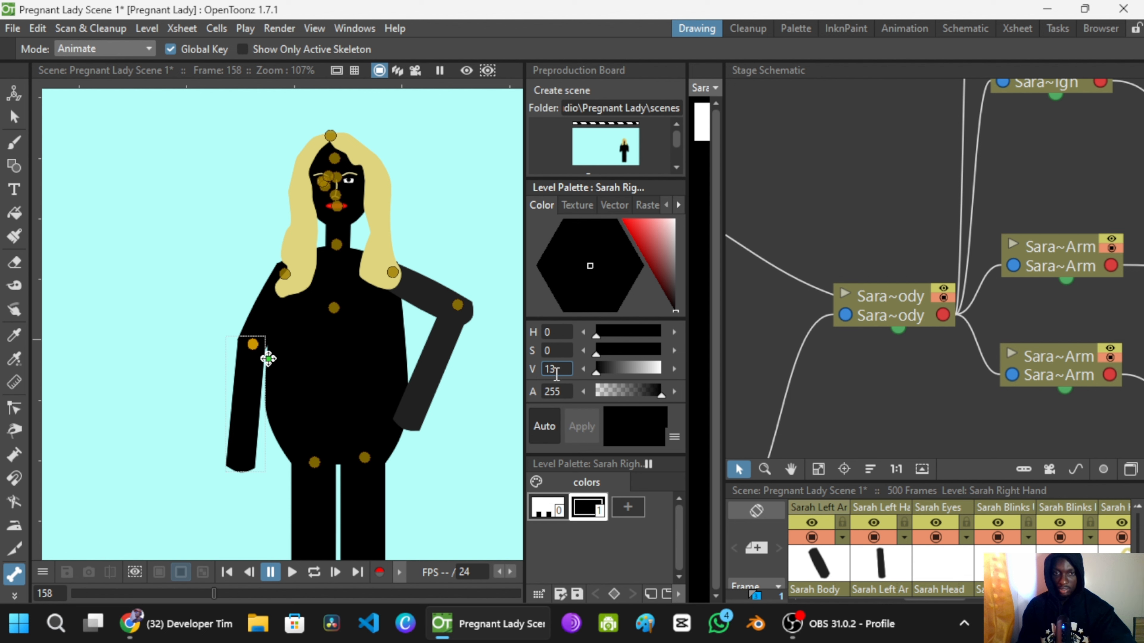
{"action": "key", "text": "Return"}
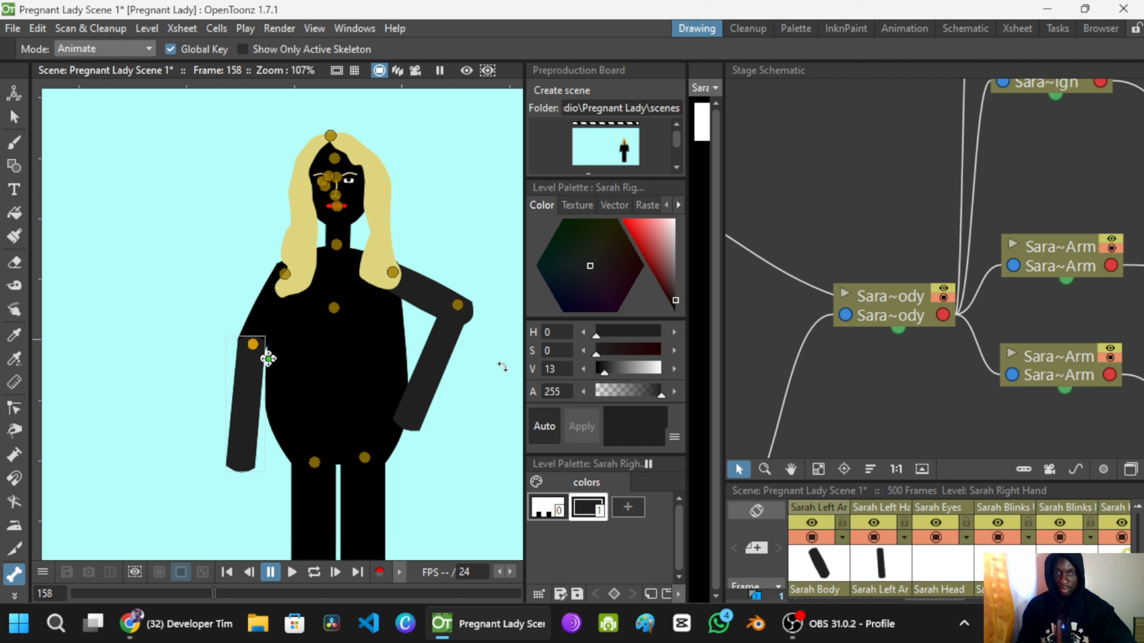
{"action": "left_click", "coordinate": [558, 370]}
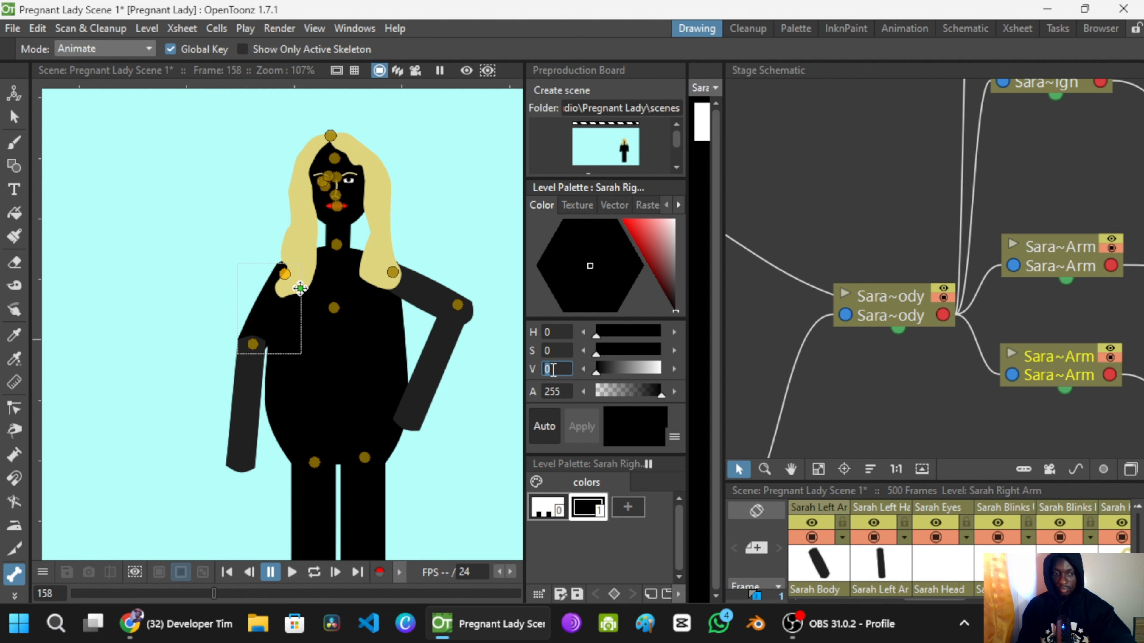
{"action": "type", "text": "13"}
{"action": "key", "text": "Return"}
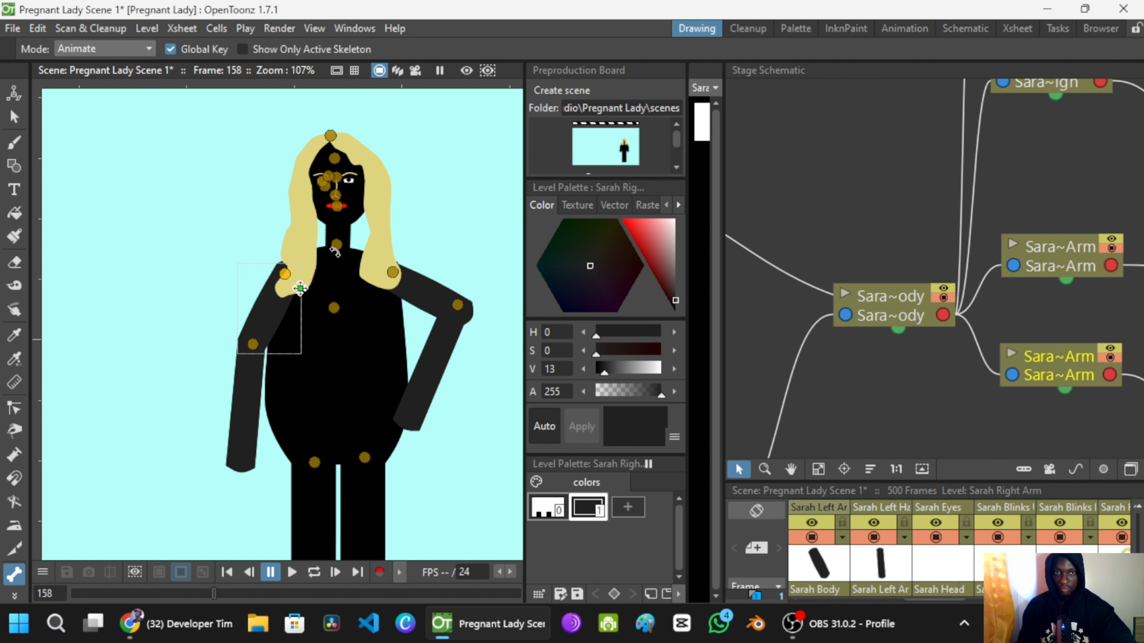
Step: At frame 158, move the Sarah Left Hand slightly up and outward at the elbow to align it with the upper arm
{"action": "left_click", "coordinate": [1002, 27]}
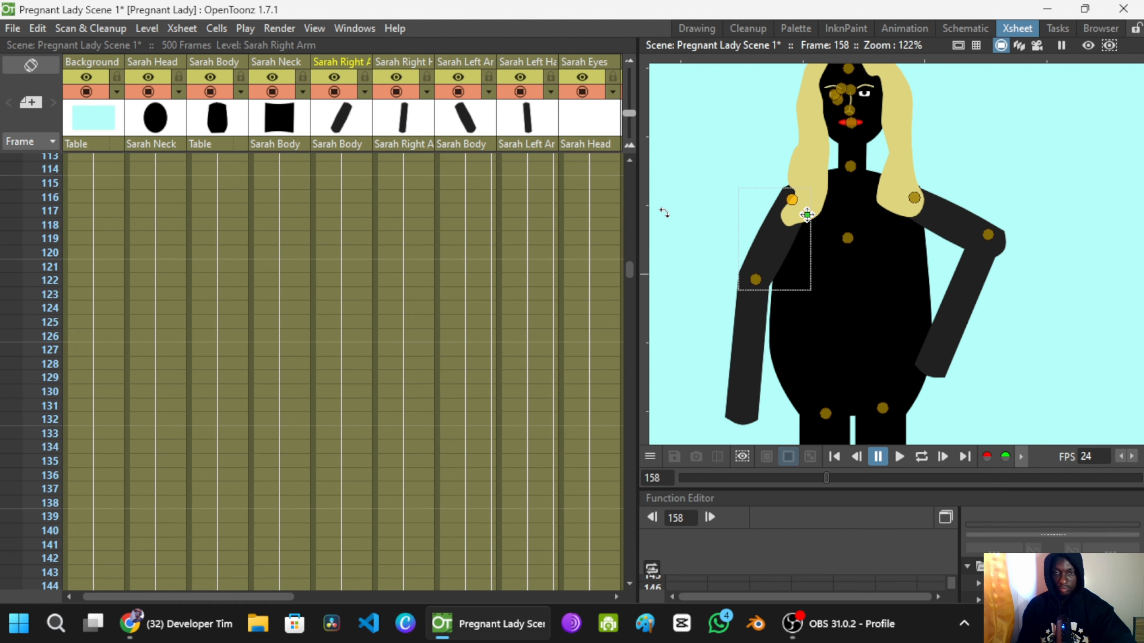
{"action": "scroll", "coordinate": [784, 230], "scroll_direction": "down", "scroll_amount": 2}
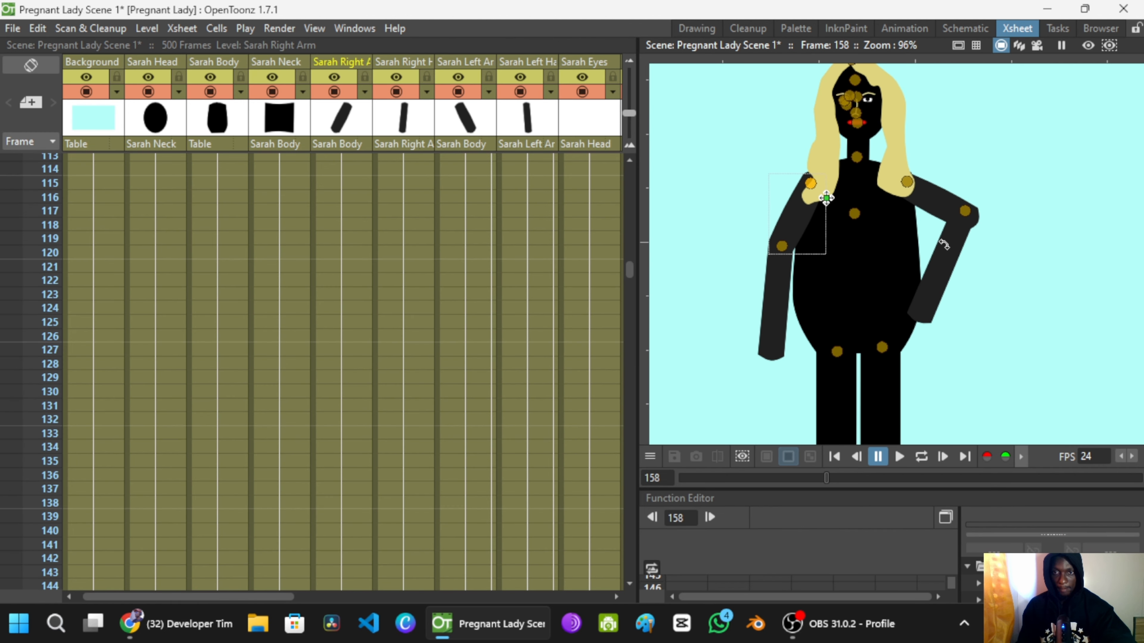
{"action": "scroll", "coordinate": [974, 242], "scroll_direction": "up", "scroll_amount": 6}
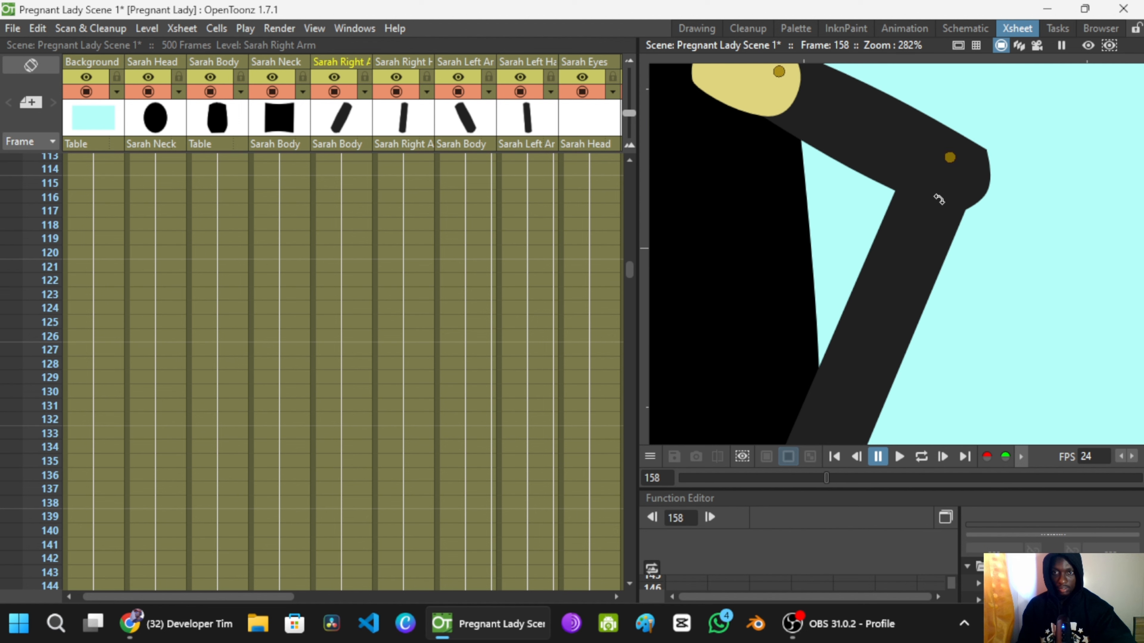
{"action": "left_click", "coordinate": [959, 171]}
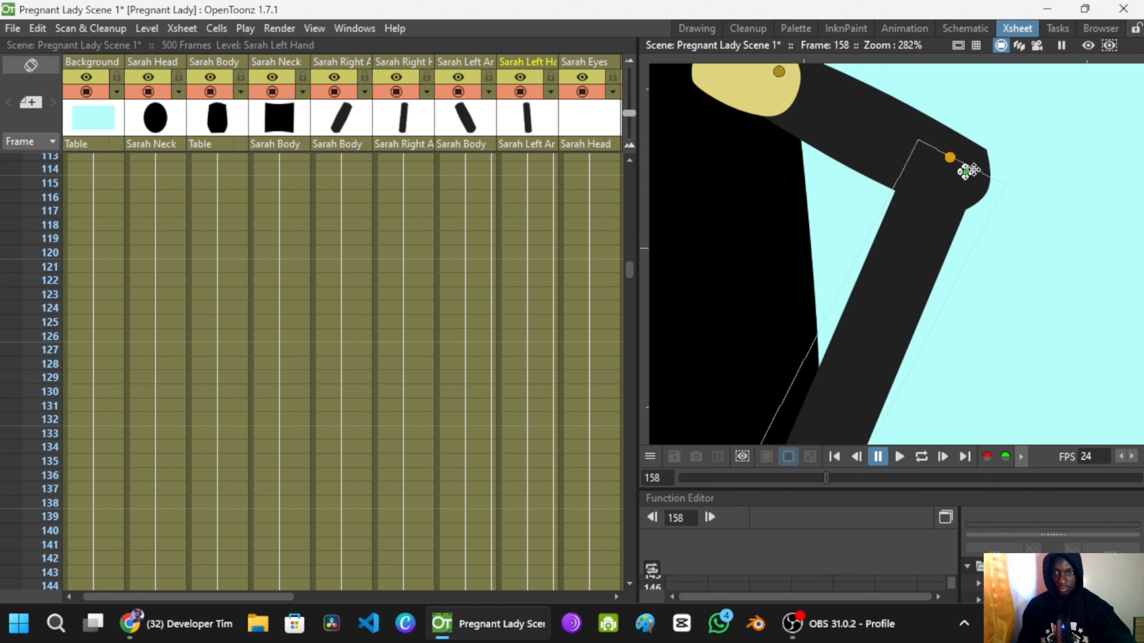
{"action": "left_click_drag", "start_coordinate": [968, 171], "coordinate": [1004, 155]}
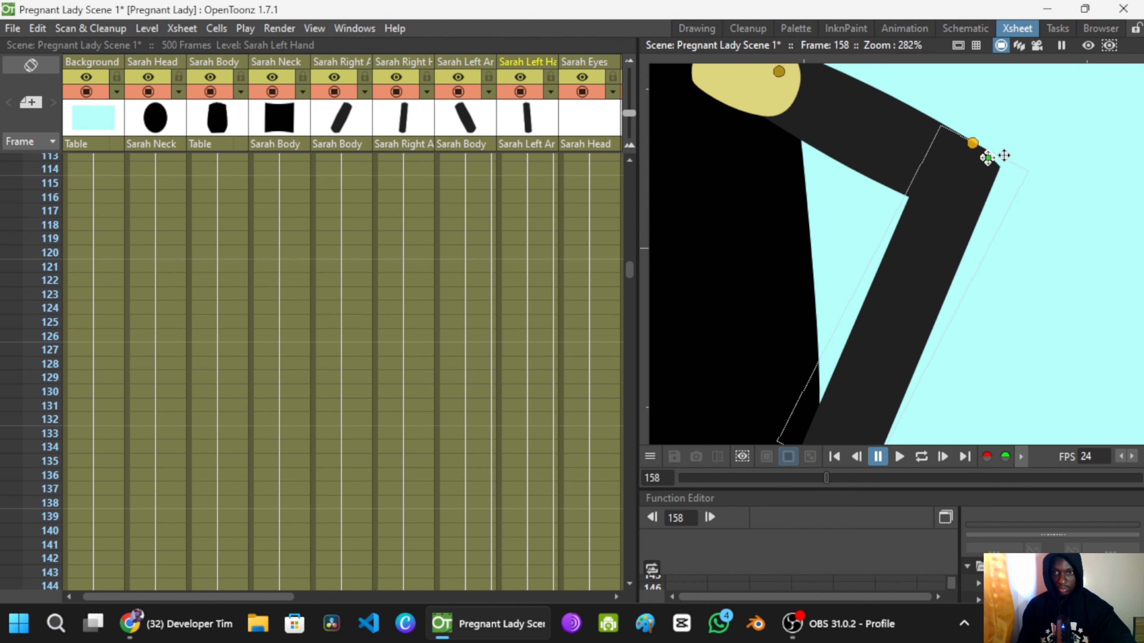
{"action": "left_click", "coordinate": [941, 202]}
{"action": "scroll", "coordinate": [941, 202], "scroll_direction": "down", "scroll_amount": 12}
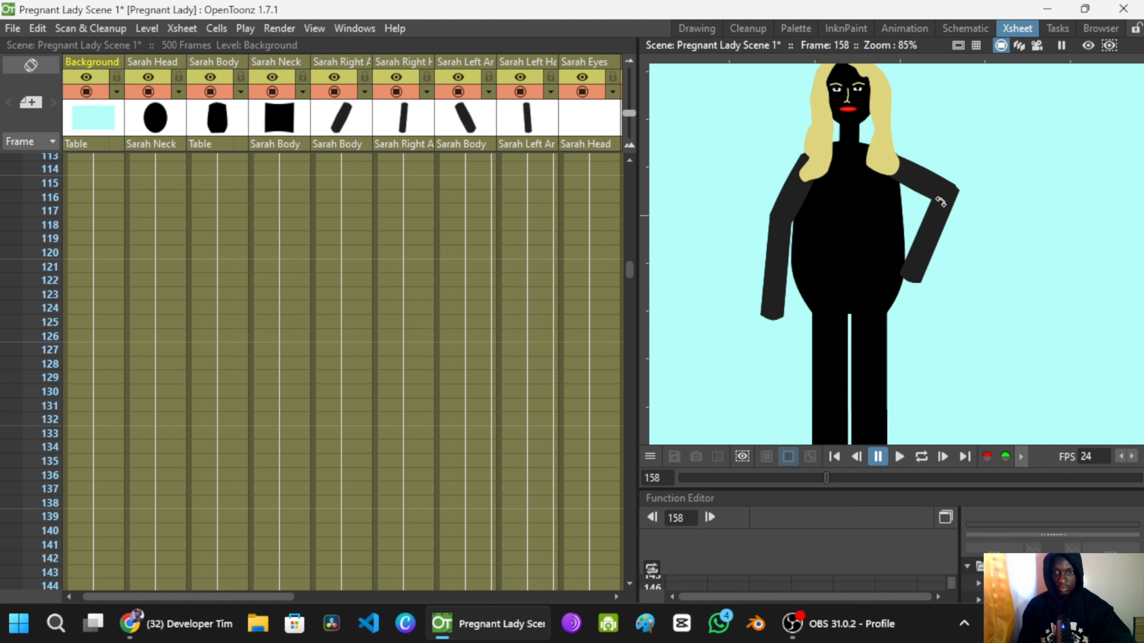
Step: Play the animation from frame 1 past the left arm movement and stop playback
{"action": "scroll", "coordinate": [540, 271], "scroll_direction": "up", "scroll_amount": 20}
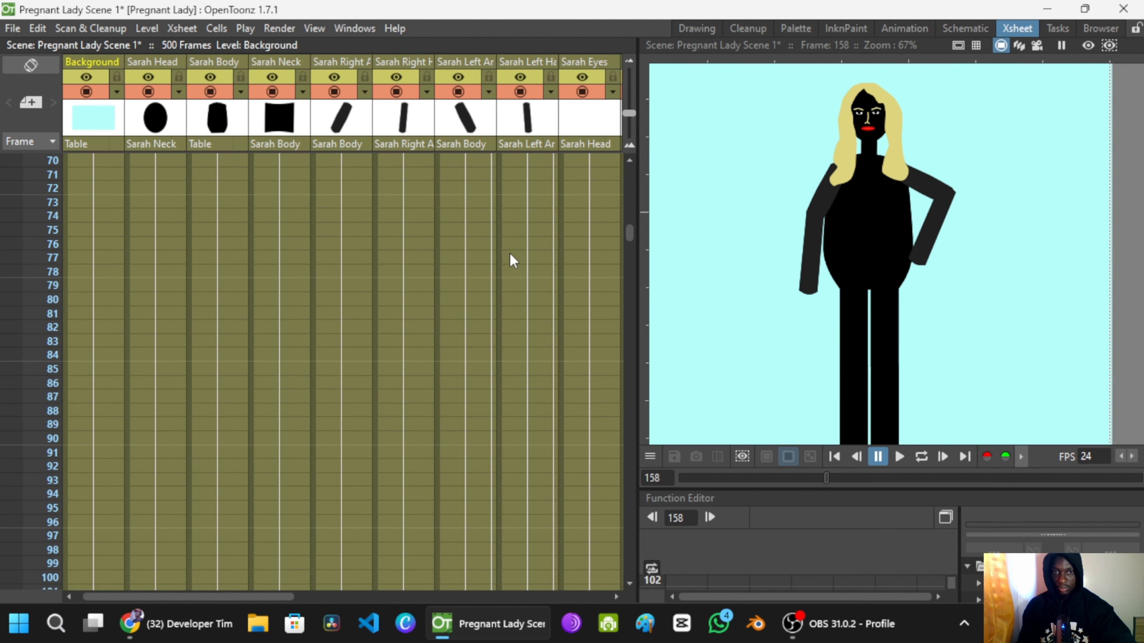
{"action": "left_click", "coordinate": [524, 161]}
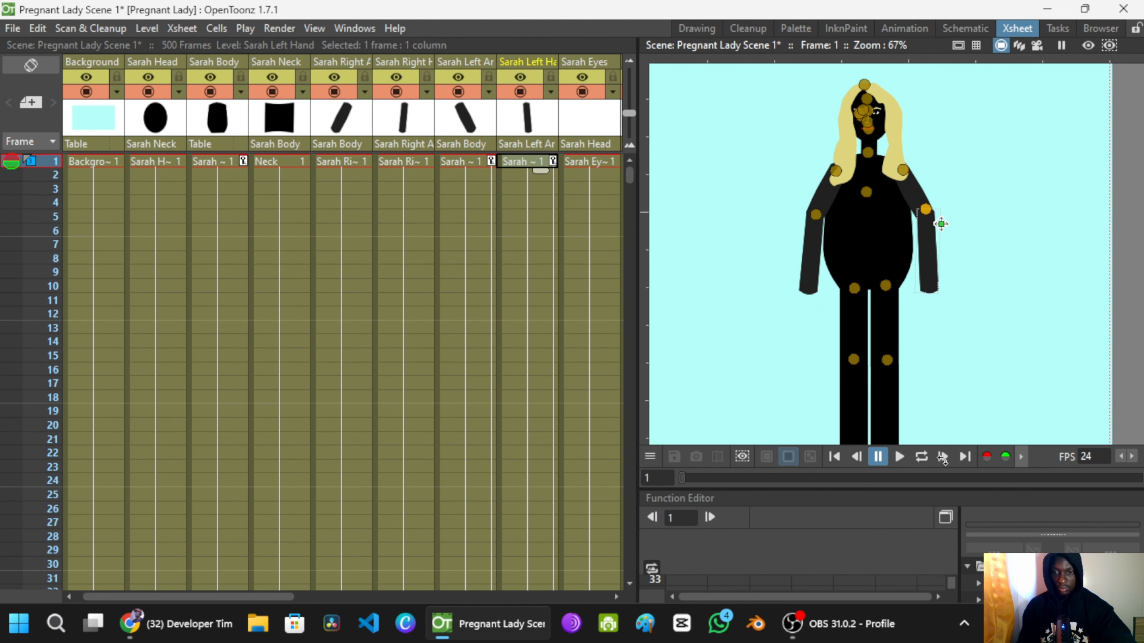
{"action": "left_click", "coordinate": [921, 458]}
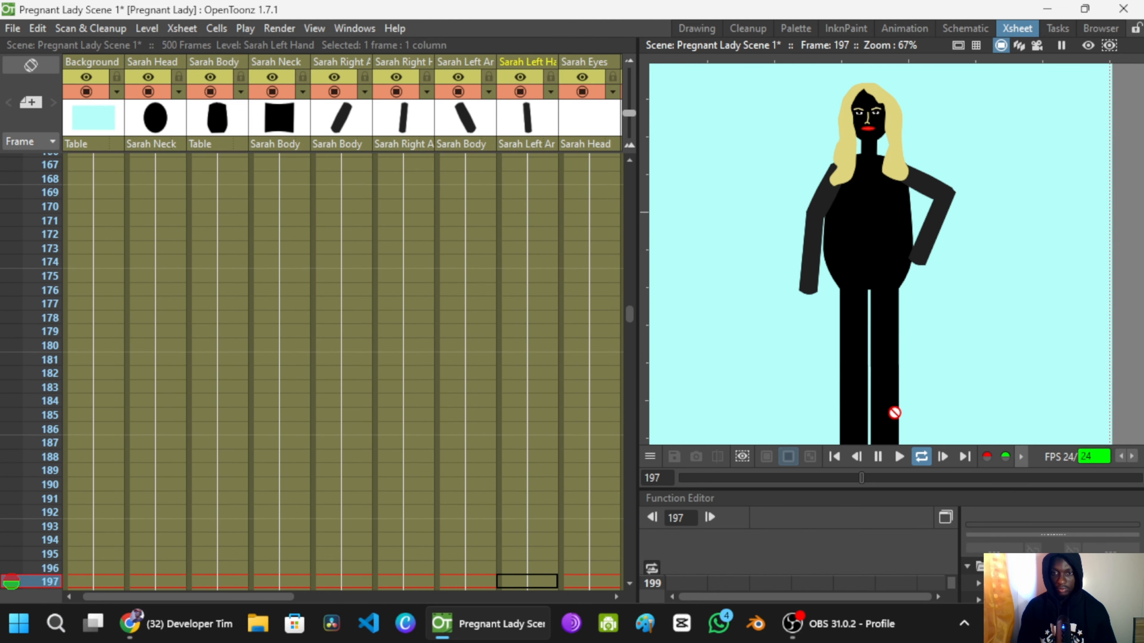
{"action": "left_click", "coordinate": [926, 460]}
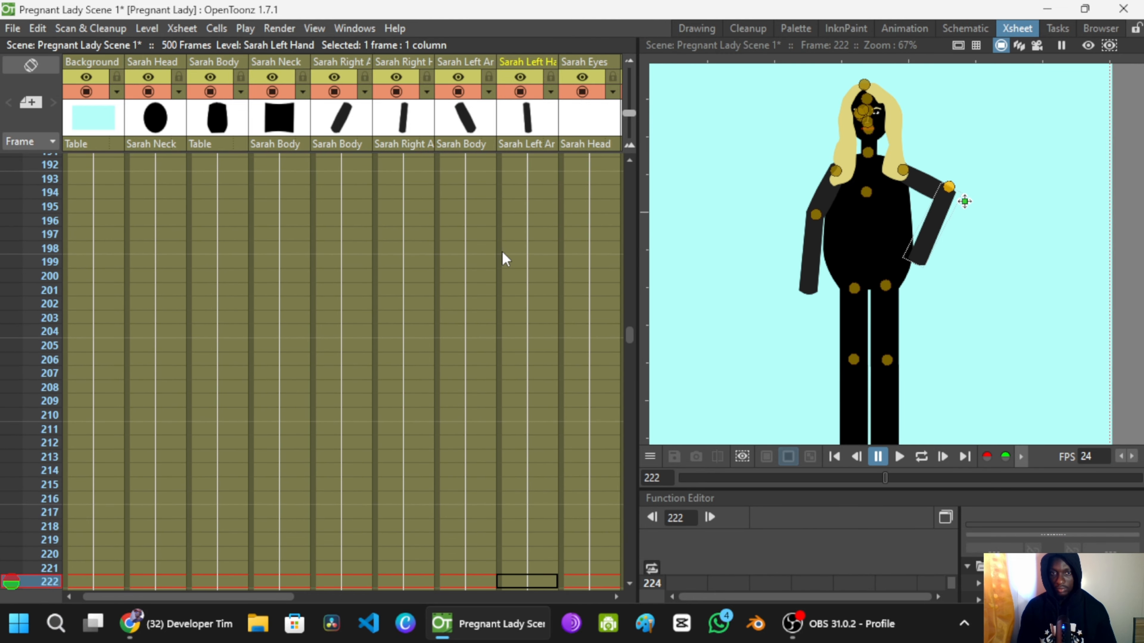
Step: Examine the Sarah Left Arm pose frame by frame between frames 149 and 162
{"action": "scroll", "coordinate": [503, 256], "scroll_direction": "down", "scroll_amount": 10}
{"action": "scroll", "coordinate": [524, 274], "scroll_direction": "up", "scroll_amount": 9}
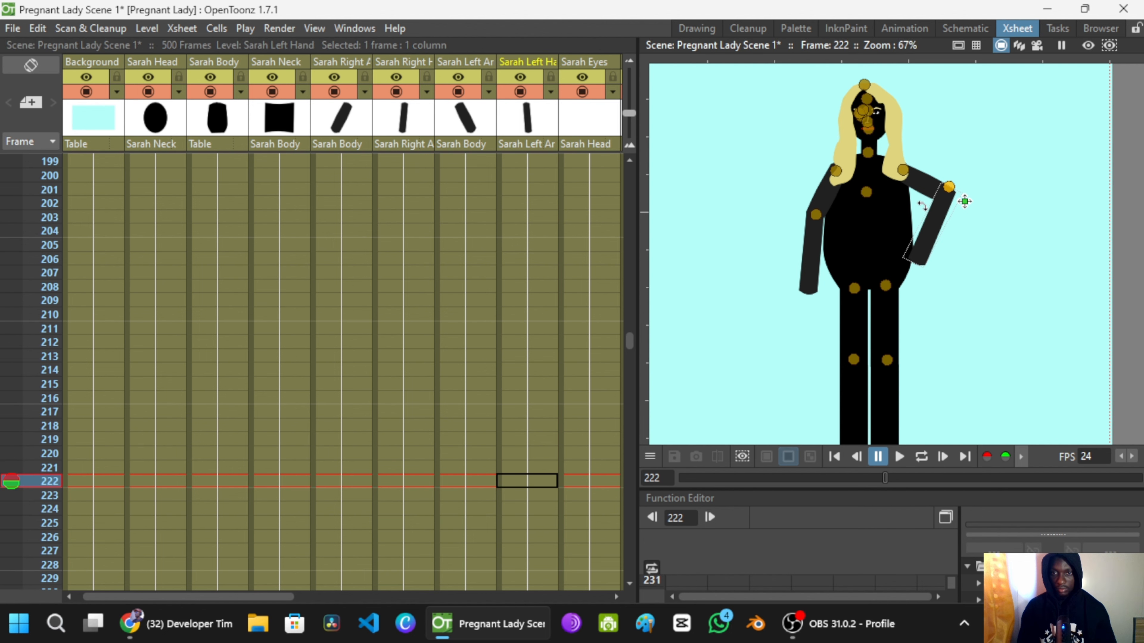
{"action": "scroll", "coordinate": [382, 363], "scroll_direction": "up", "scroll_amount": 7}
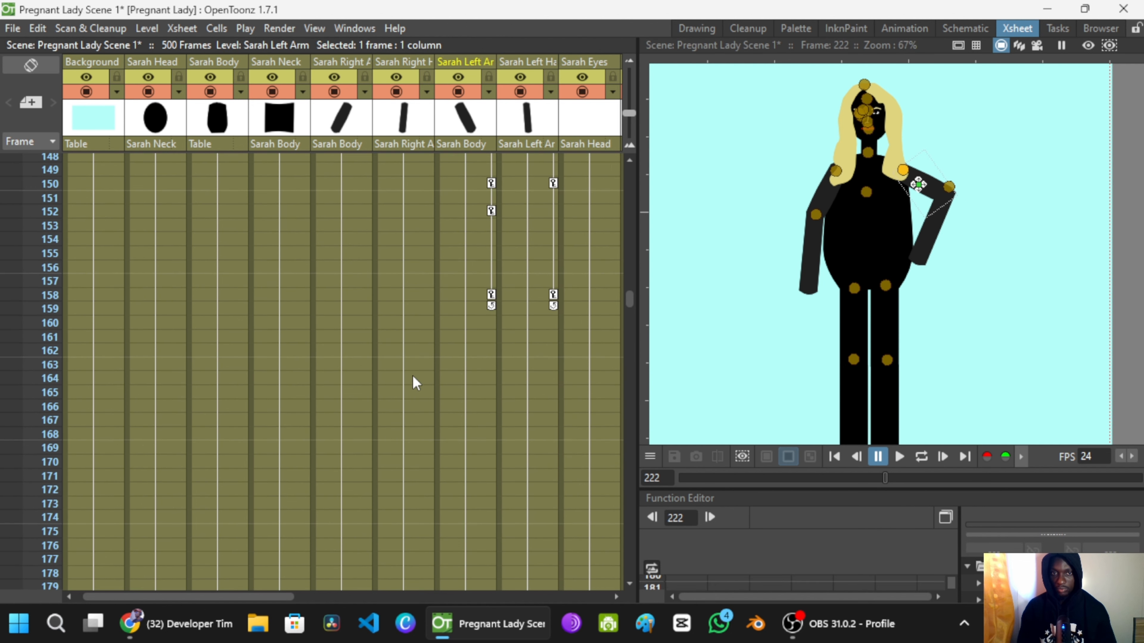
{"action": "scroll", "coordinate": [469, 331], "scroll_direction": "up", "scroll_amount": 4}
{"action": "left_click", "coordinate": [488, 302]}
{"action": "left_click", "coordinate": [477, 370]}
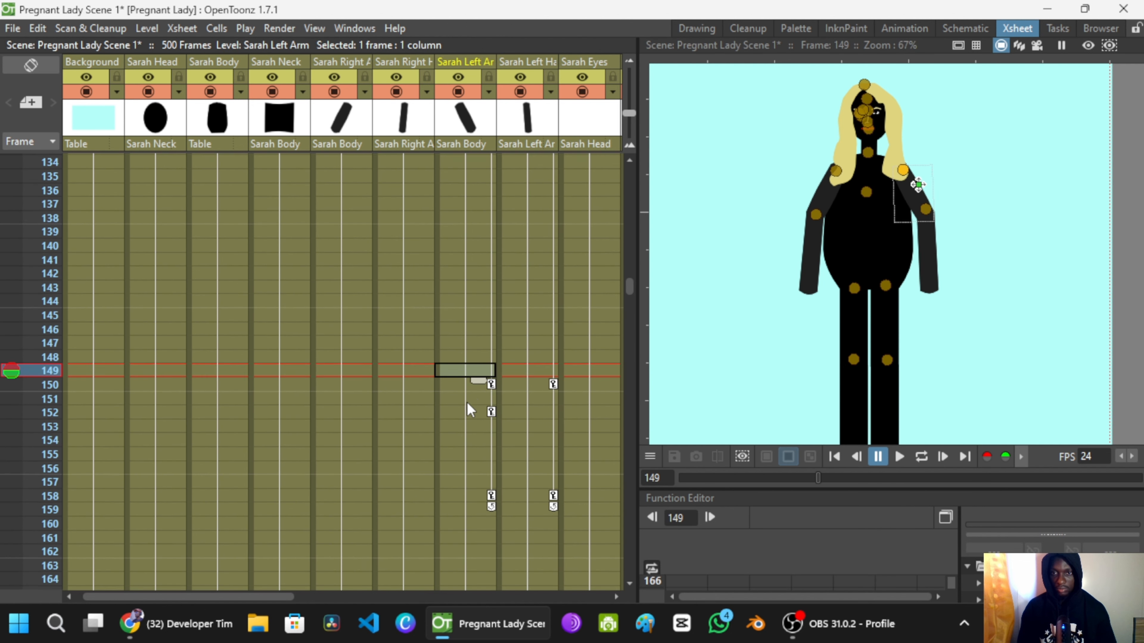
{"action": "left_click", "coordinate": [467, 427]}
{"action": "left_click", "coordinate": [477, 468]}
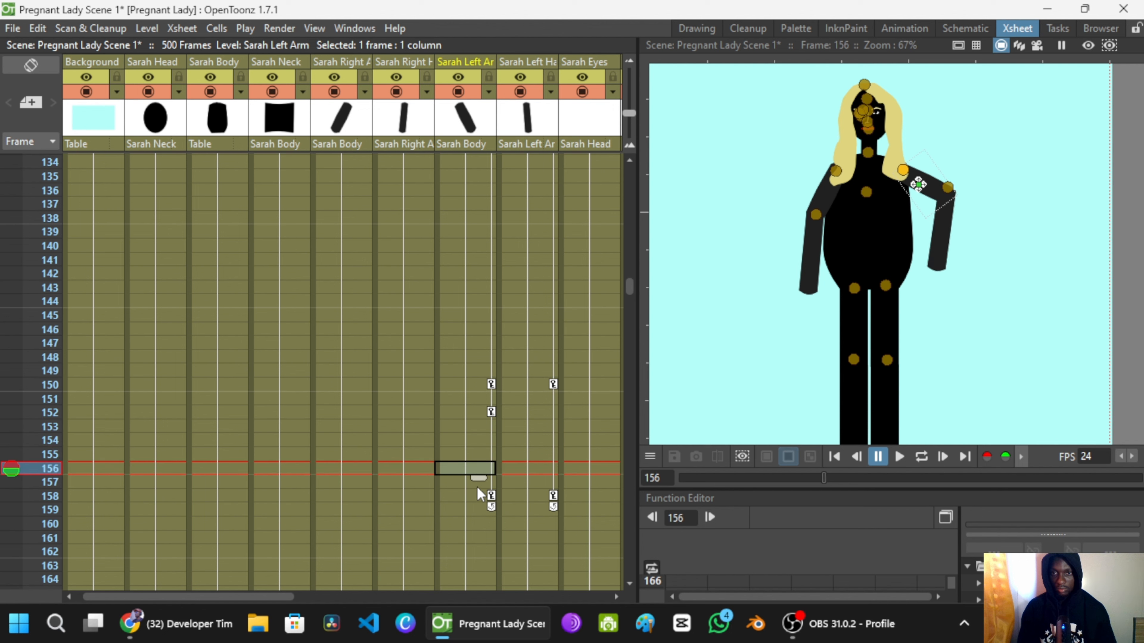
{"action": "left_click", "coordinate": [477, 485]}
{"action": "left_click", "coordinate": [478, 513]}
{"action": "left_click", "coordinate": [476, 529]}
{"action": "left_click", "coordinate": [476, 548]}
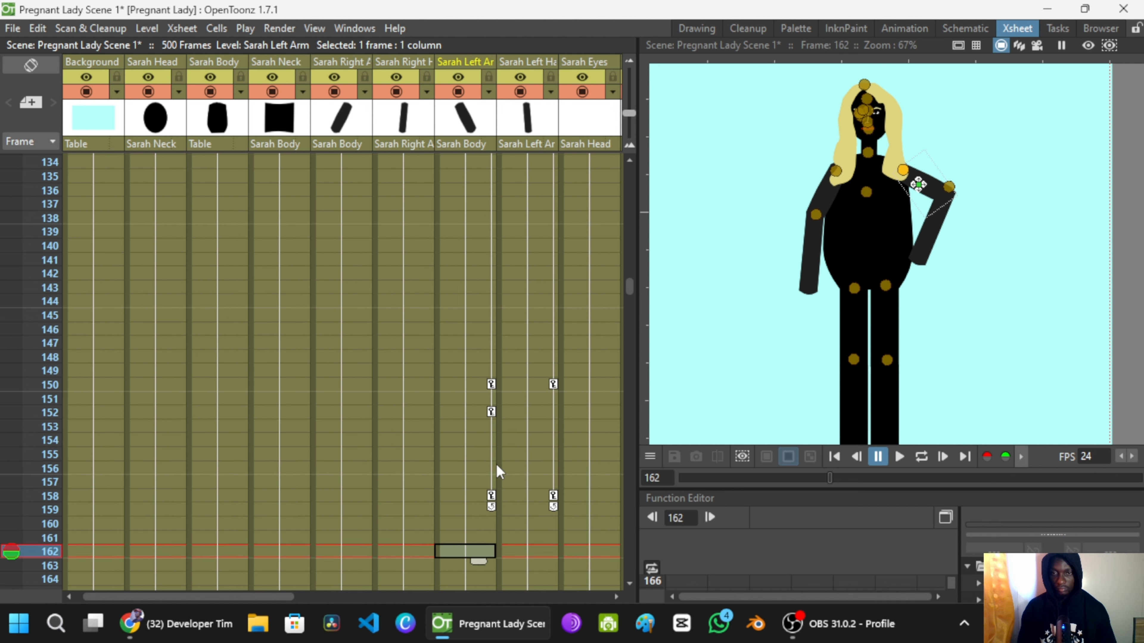
Step: Check the Sarah Left Hand pose from frame 155 to 157 and both left arm part keyframes at frame 158
{"action": "left_click", "coordinate": [552, 494]}
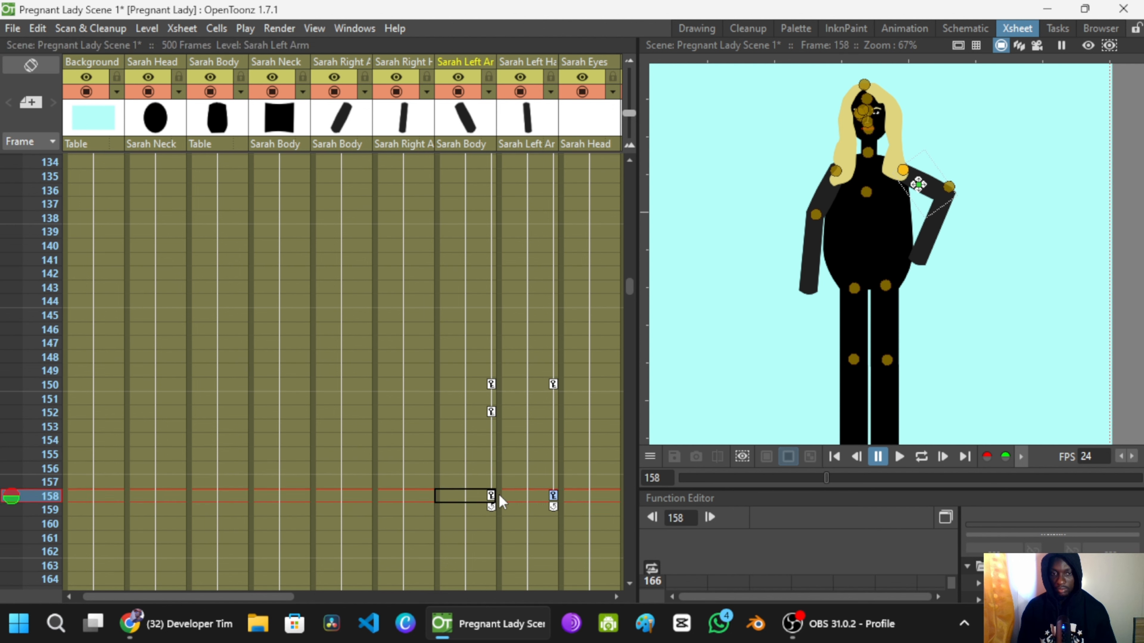
{"action": "left_click", "coordinate": [519, 456]}
{"action": "left_click", "coordinate": [521, 469]}
{"action": "left_click", "coordinate": [518, 482]}
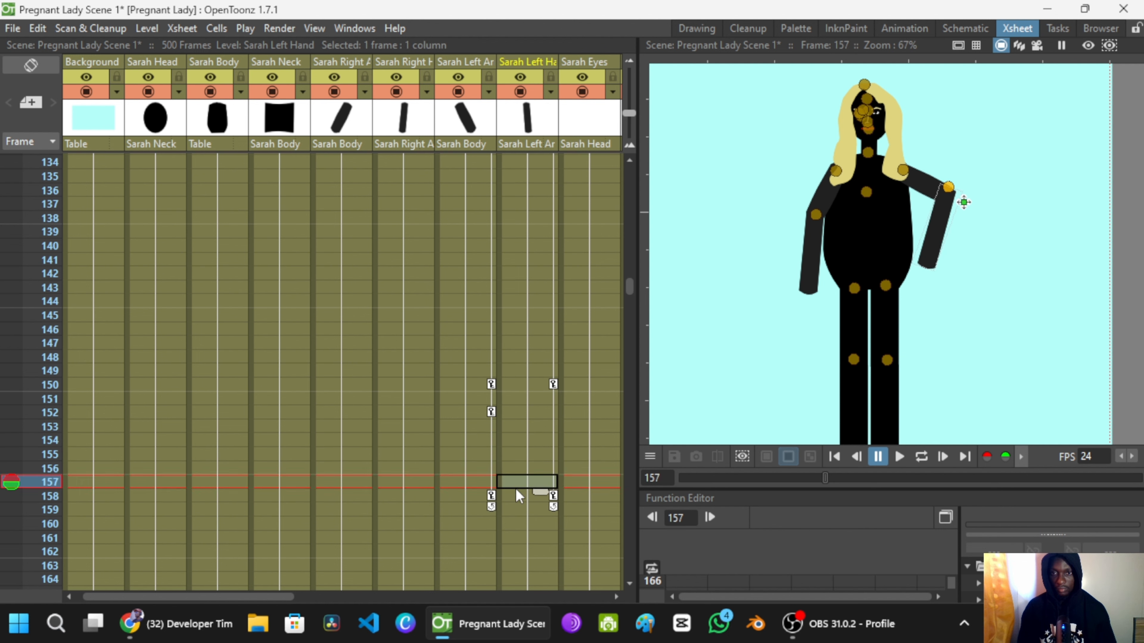
{"action": "left_click", "coordinate": [490, 494]}
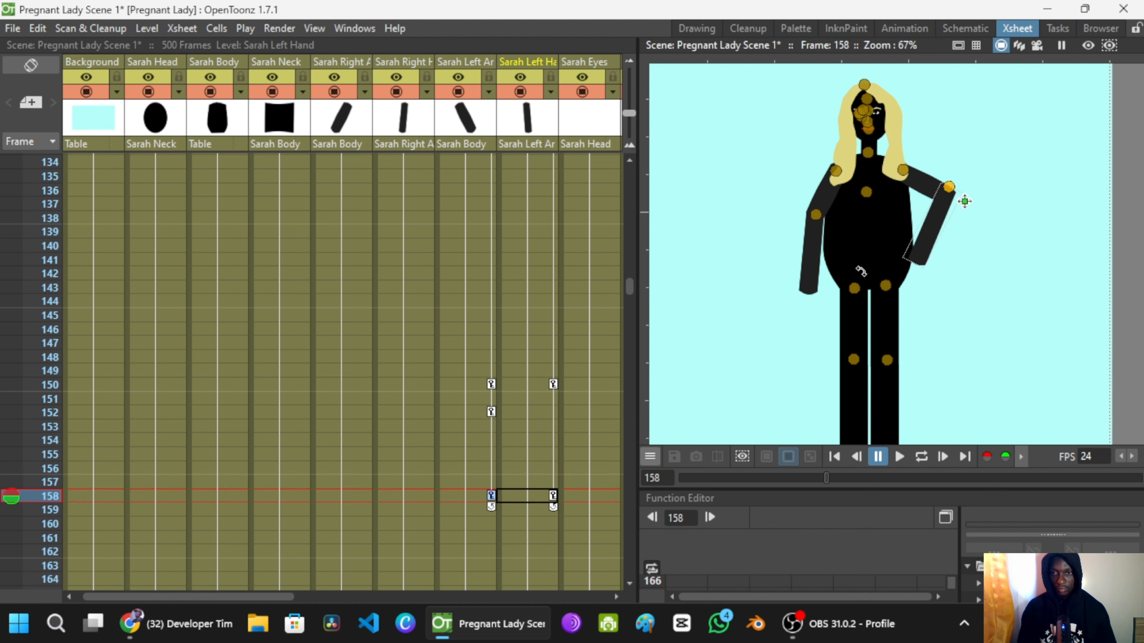
Step: At frame 158, rotate the Sarah Left Arm slightly downward at the shoulder
{"action": "scroll", "coordinate": [921, 198], "scroll_direction": "up", "scroll_amount": 2}
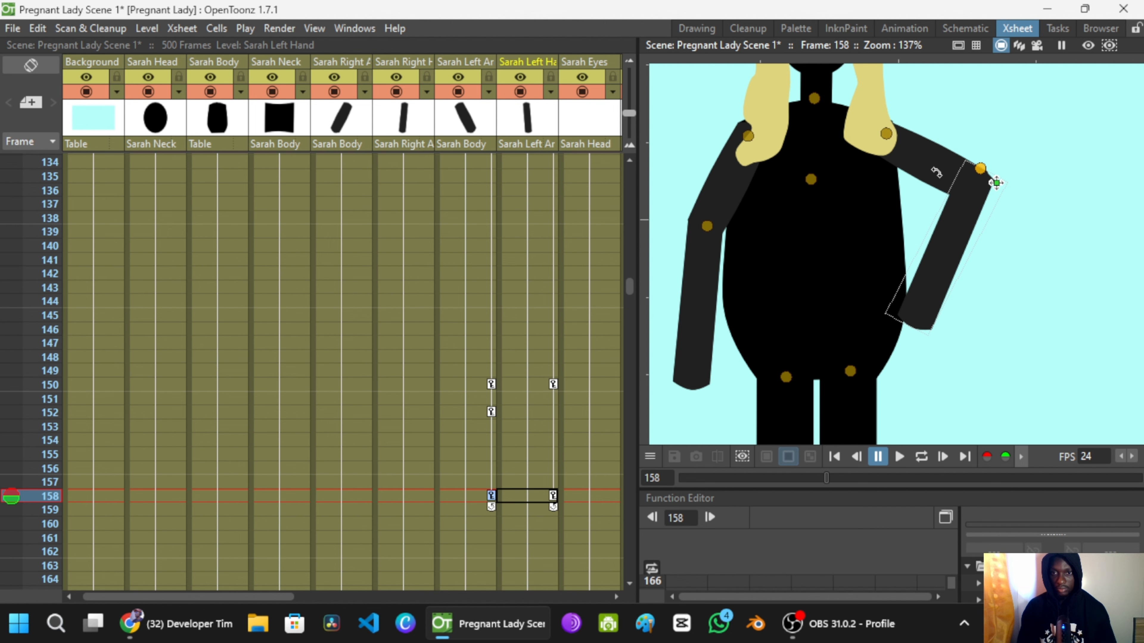
{"action": "left_click", "coordinate": [901, 149]}
{"action": "left_click_drag", "start_coordinate": [935, 173], "coordinate": [939, 173]}
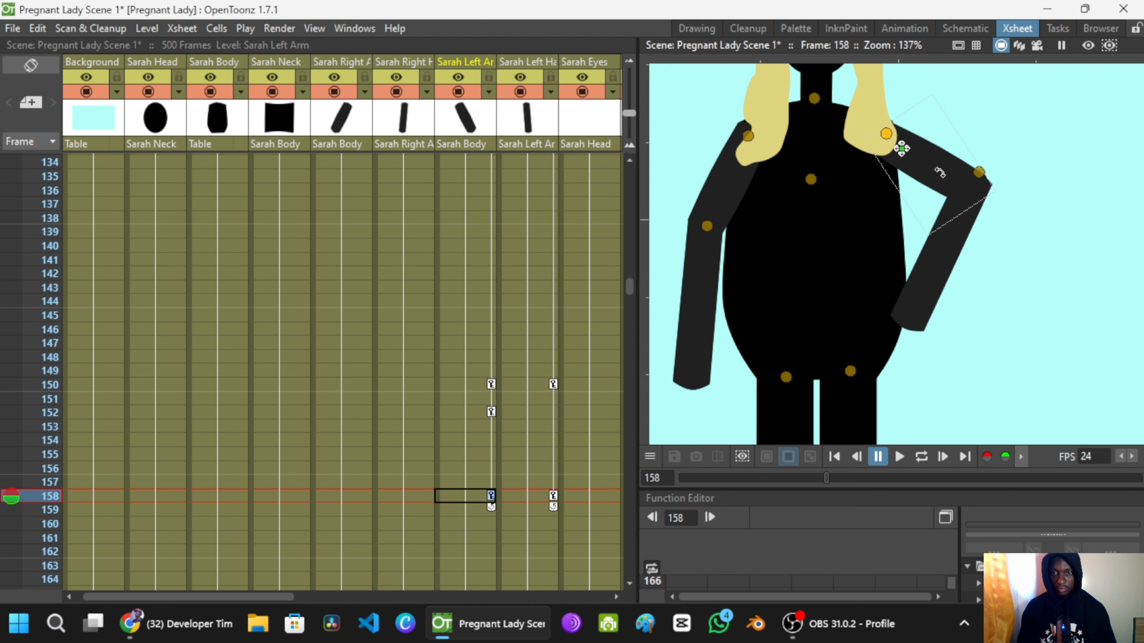
Step: Play the animation from frame 147 past the left arm movement and stop playback
{"action": "left_click", "coordinate": [510, 343]}
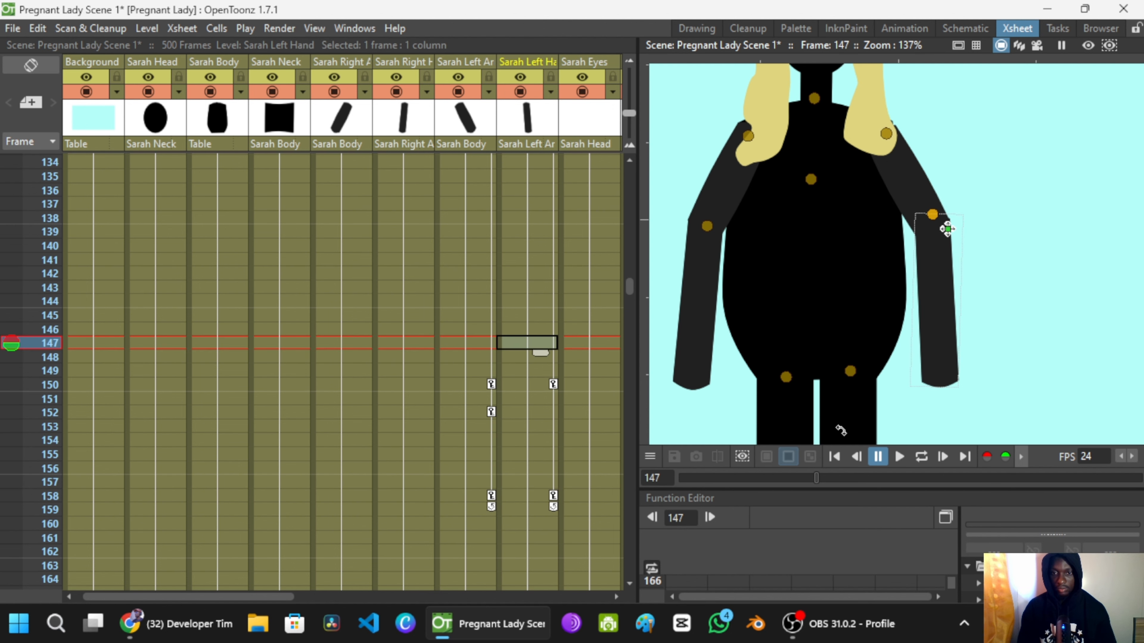
{"action": "left_click", "coordinate": [903, 459]}
{"action": "left_click", "coordinate": [877, 460]}
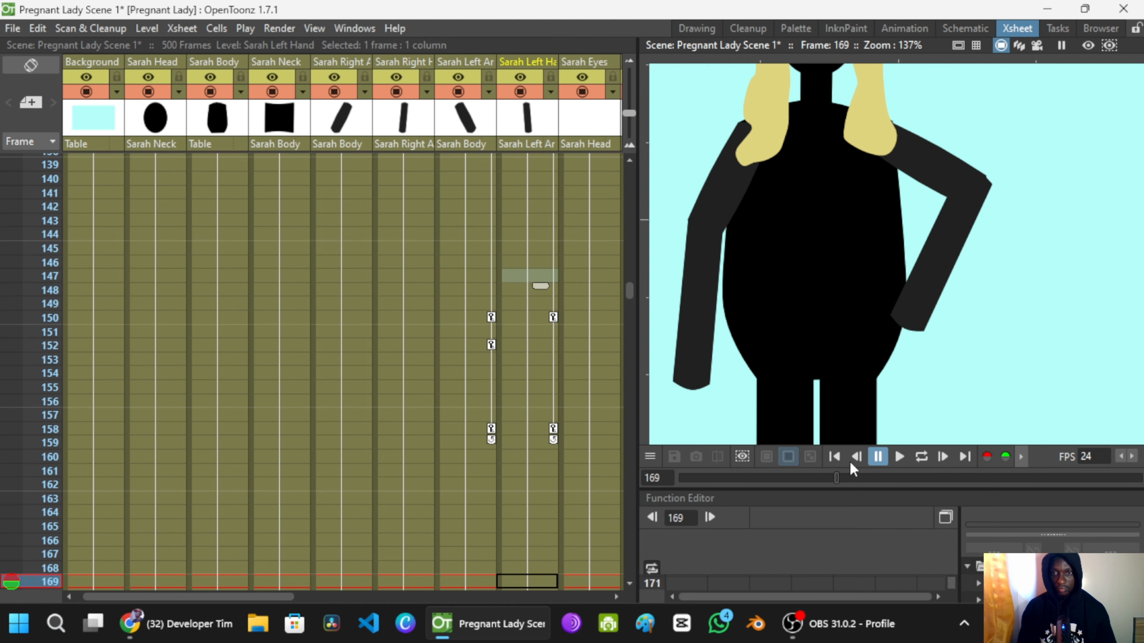
Step: Turn on the cycle after the Sarah Left Arm's frame 158 keyframe and compare the pose at frames 164 and 158
{"action": "left_click", "coordinate": [530, 360]}
{"action": "left_click", "coordinate": [503, 413]}
{"action": "left_click", "coordinate": [466, 460]}
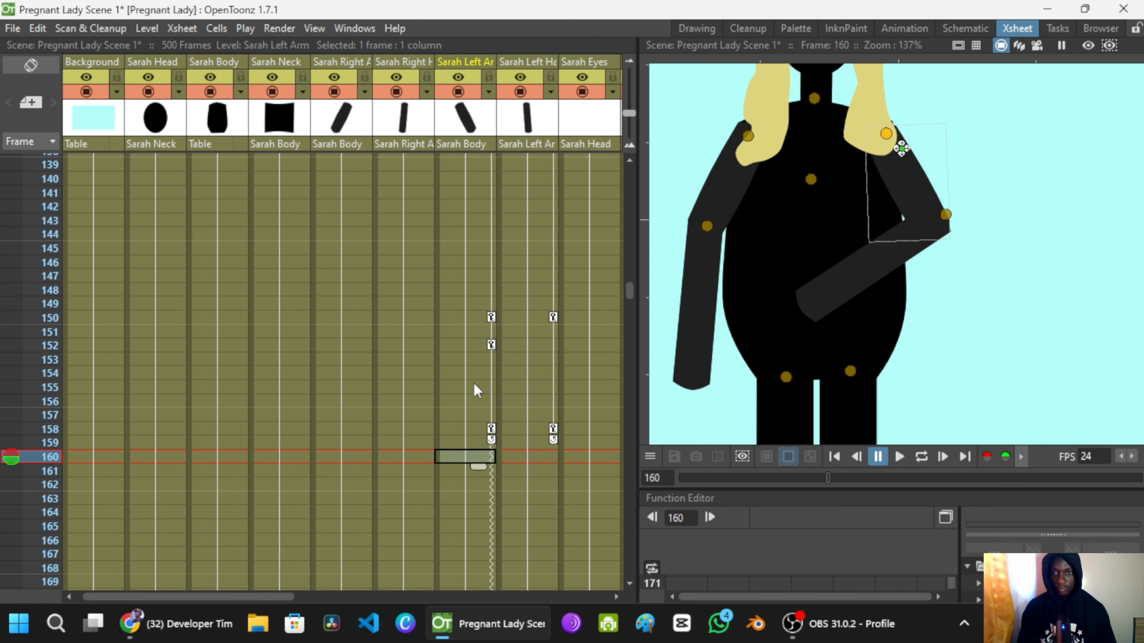
{"action": "scroll", "coordinate": [513, 356], "scroll_direction": "down", "scroll_amount": 4}
{"action": "scroll", "coordinate": [505, 334], "scroll_direction": "up", "scroll_amount": 4}
{"action": "left_click", "coordinate": [486, 410]}
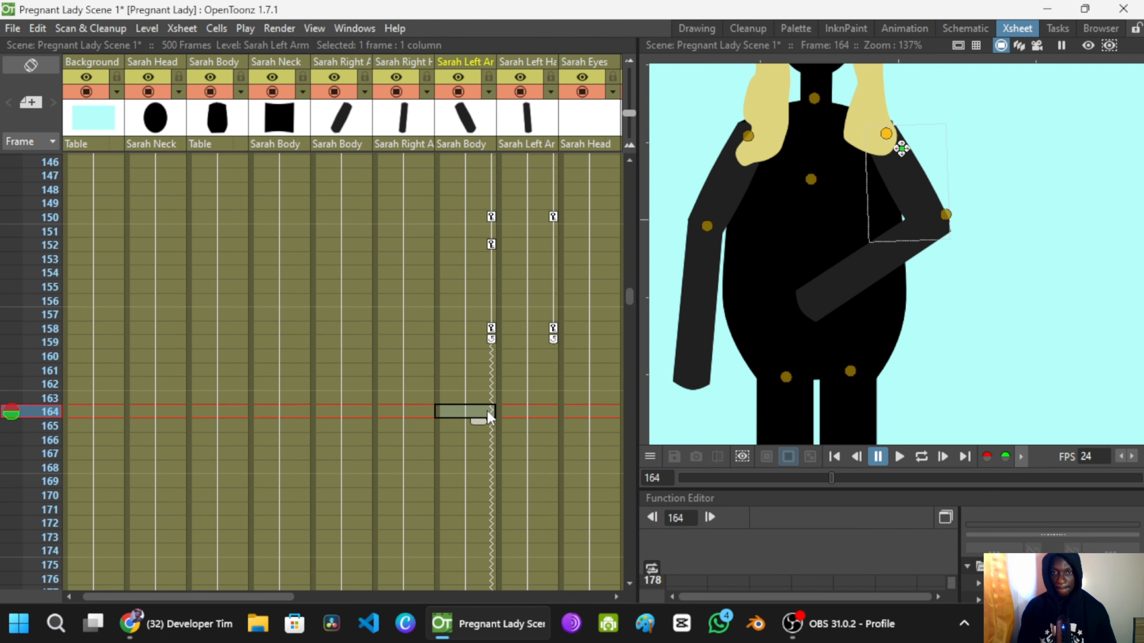
{"action": "left_click", "coordinate": [489, 452]}
{"action": "left_click", "coordinate": [492, 329]}
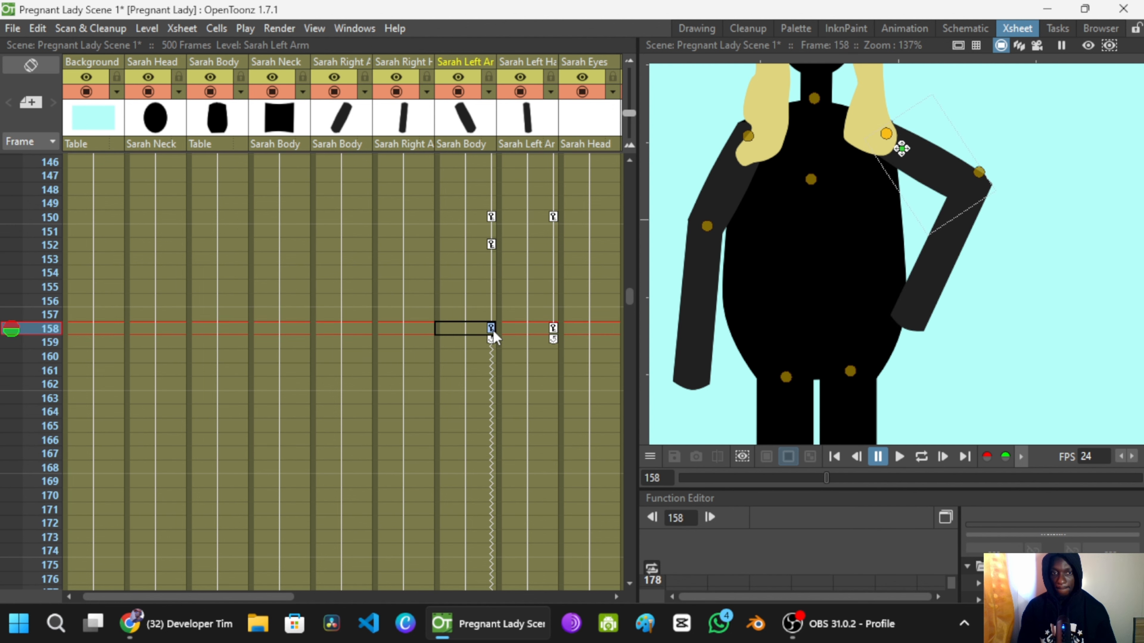
{"action": "left_click", "coordinate": [553, 329]}
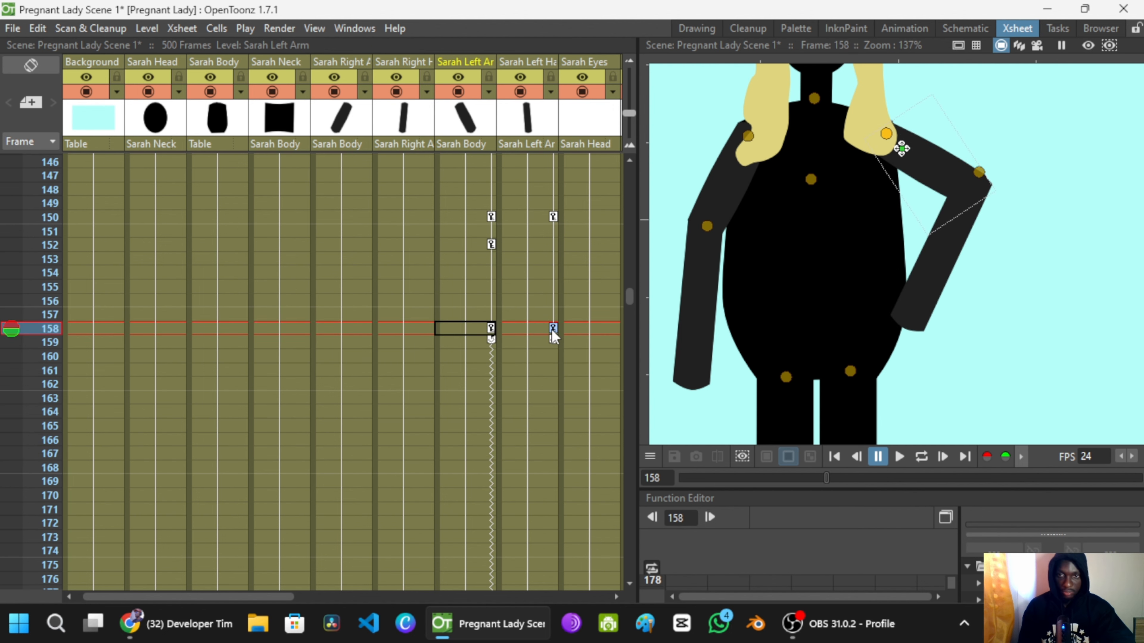
{"action": "left_click", "coordinate": [490, 328]}
Step: Examine how far the Sarah Left Arm cycle line runs beyond the end of the scene, down to frame 1779
{"action": "scroll", "coordinate": [523, 385], "scroll_direction": "down", "scroll_amount": 10}
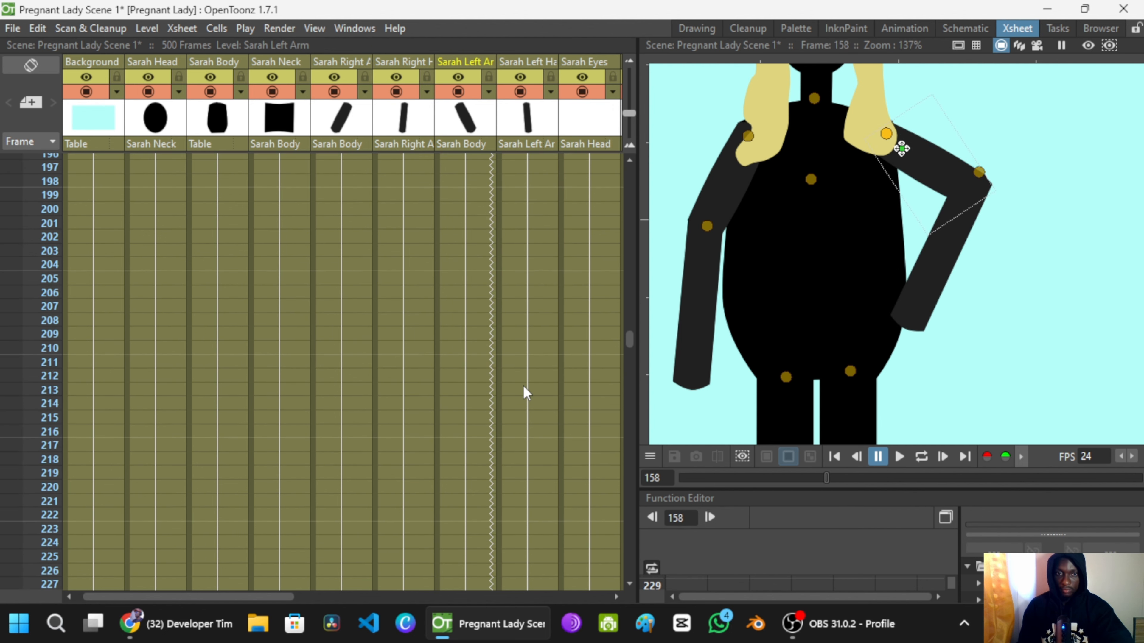
{"action": "scroll", "coordinate": [525, 386], "scroll_direction": "down", "scroll_amount": 20}
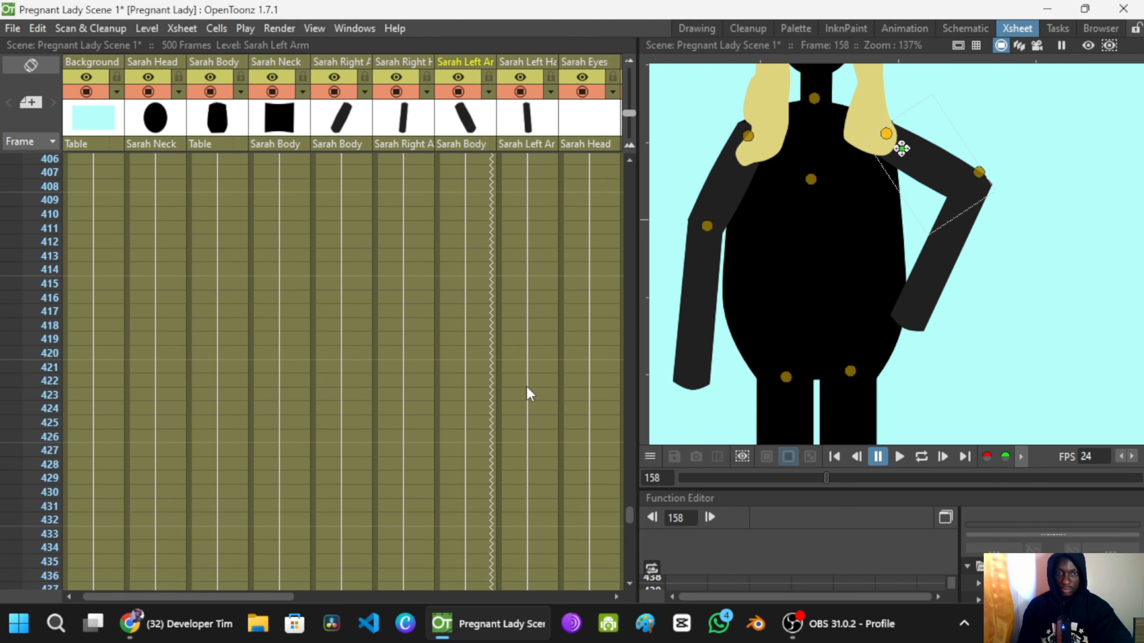
{"action": "scroll", "coordinate": [530, 391], "scroll_direction": "down", "scroll_amount": 20}
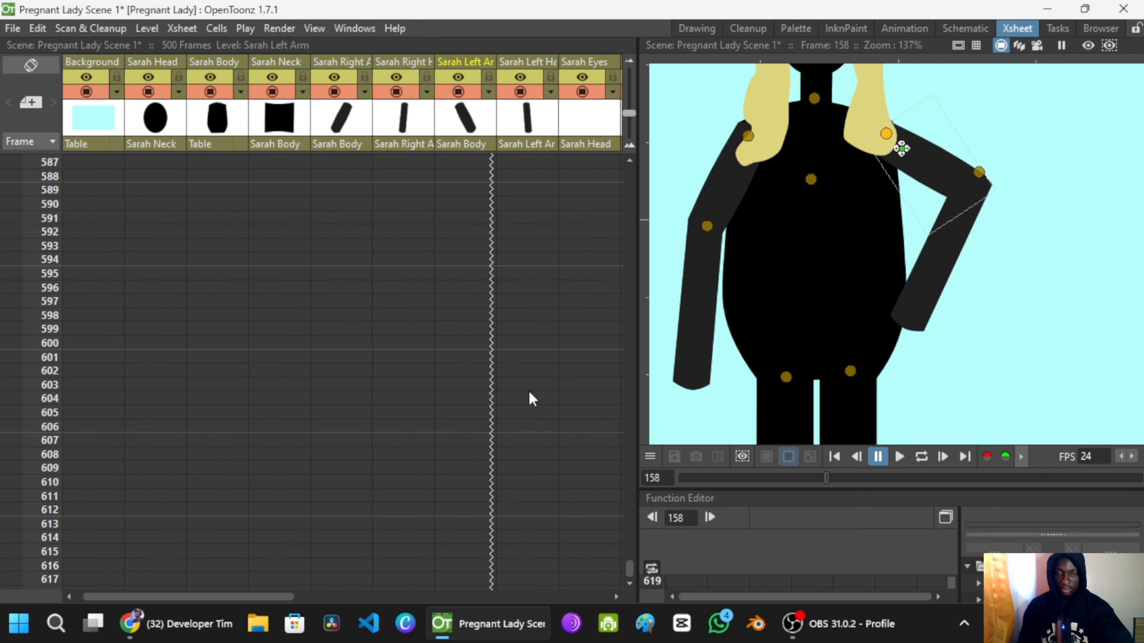
{"action": "scroll", "coordinate": [533, 399], "scroll_direction": "down", "scroll_amount": 20}
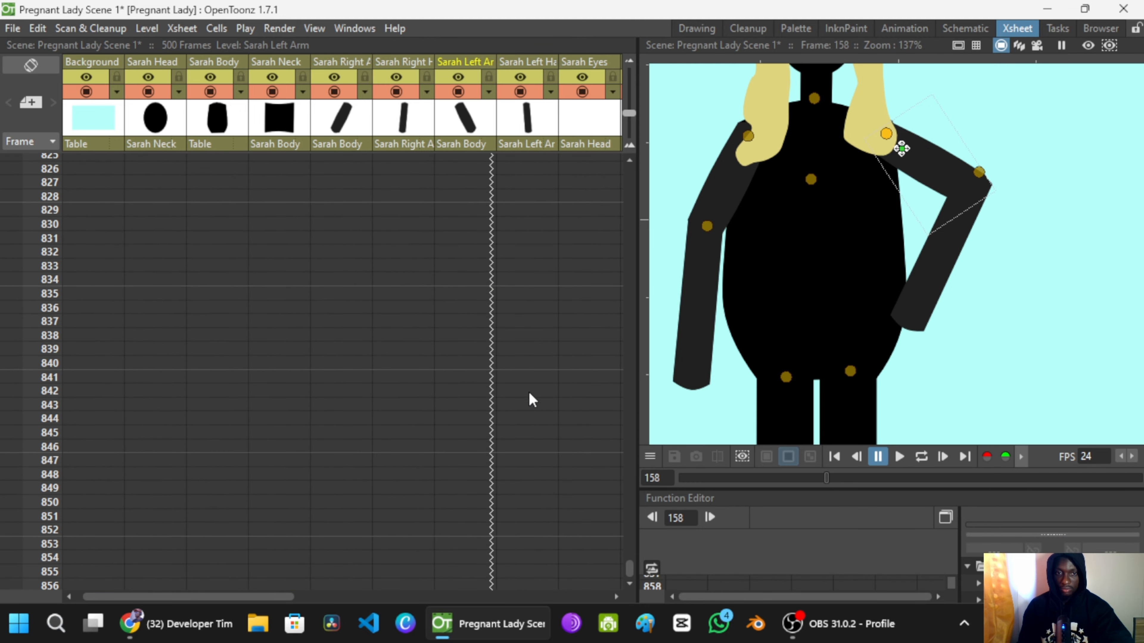
{"action": "scroll", "coordinate": [496, 299], "scroll_direction": "up", "scroll_amount": 2}
{"action": "left_click", "coordinate": [493, 303]}
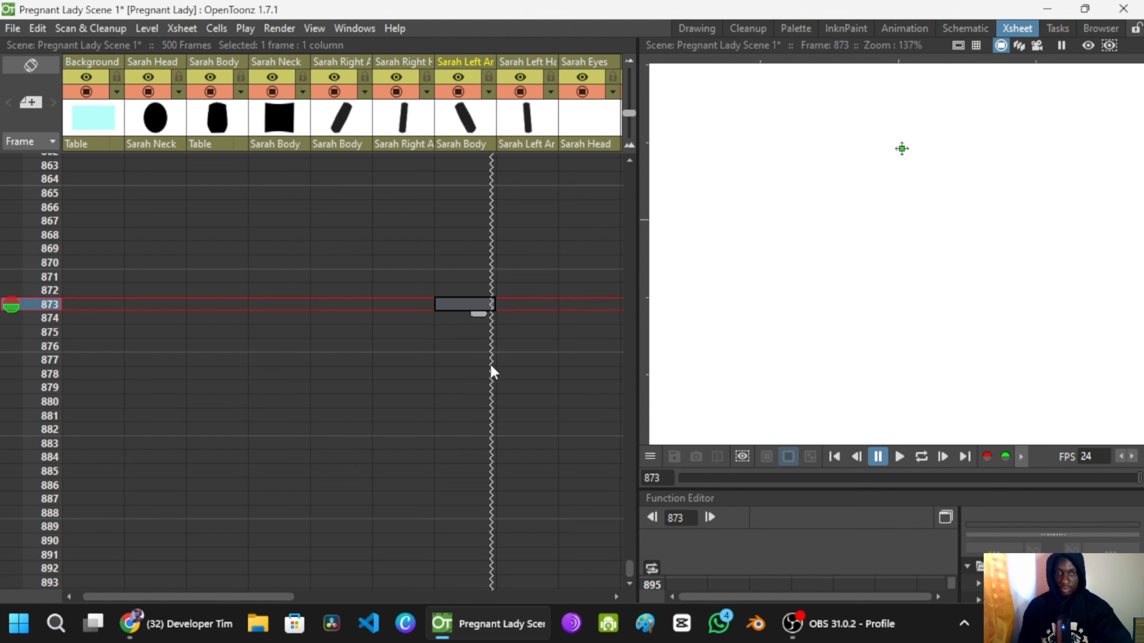
{"action": "key", "text": "shift+Down"}
{"action": "key", "text": "shift+Down"}
{"action": "key", "text": "shift+Down"}
{"action": "key", "text": "shift+Down"}
{"action": "key", "text": "shift+Down"}
{"action": "key", "text": "shift+Down"}
{"action": "key", "text": "shift+Down"}
{"action": "key", "text": "shift+Down"}
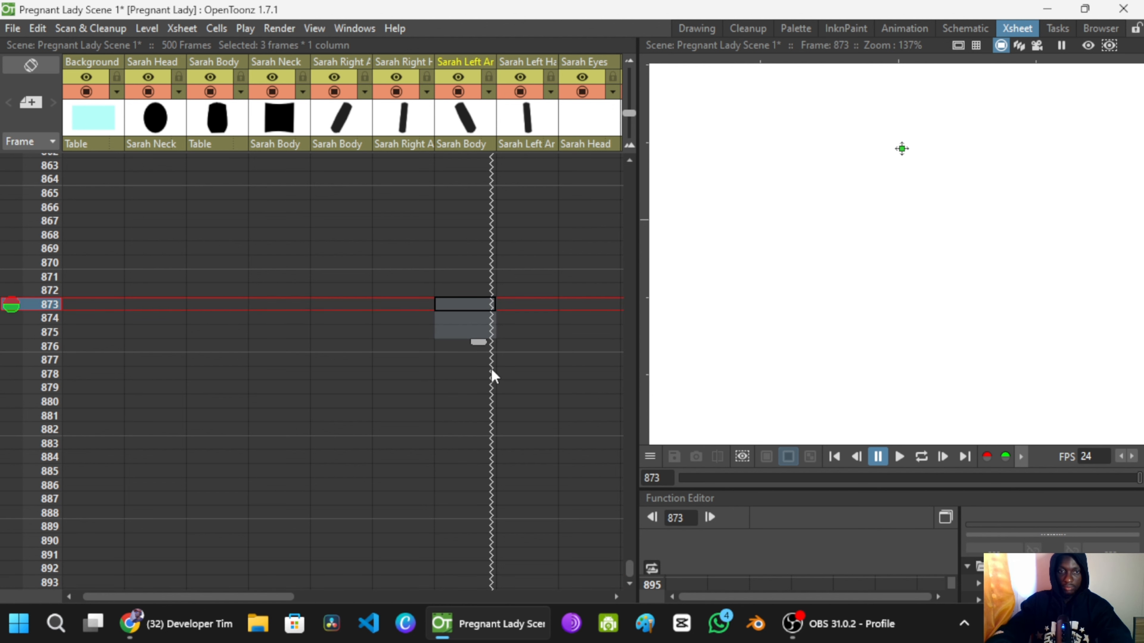
{"action": "key", "text": "shift+Down"}
{"action": "key", "text": "shift+Down"}
{"action": "key", "text": "shift+Down"}
{"action": "key", "text": "shift+Down"}
{"action": "key", "text": "shift+Down"}
{"action": "key", "text": "shift+Down"}
{"action": "key", "text": "shift+Down"}
{"action": "key", "text": "shift+Down"}
{"action": "key", "text": "shift+Down"}
{"action": "key", "text": "shift+Down"}
{"action": "key", "text": "shift+Down"}
{"action": "key", "text": "shift+Down"}
{"action": "key", "text": "shift+Down"}
{"action": "key", "text": "shift+Down"}
{"action": "key", "text": "shift+Down"}
{"action": "key", "text": "shift+Down"}
{"action": "key", "text": "shift+Down"}
{"action": "key", "text": "shift+Down"}
{"action": "key", "text": "shift+Down"}
{"action": "key", "text": "shift+Down"}
{"action": "key", "text": "Down"}
{"action": "key", "text": "Down"}
{"action": "key", "text": "Down"}
{"action": "key", "text": "Down"}
{"action": "key", "text": "Down"}
{"action": "key", "text": "Down"}
{"action": "key", "text": "Down"}
{"action": "key", "text": "Down"}
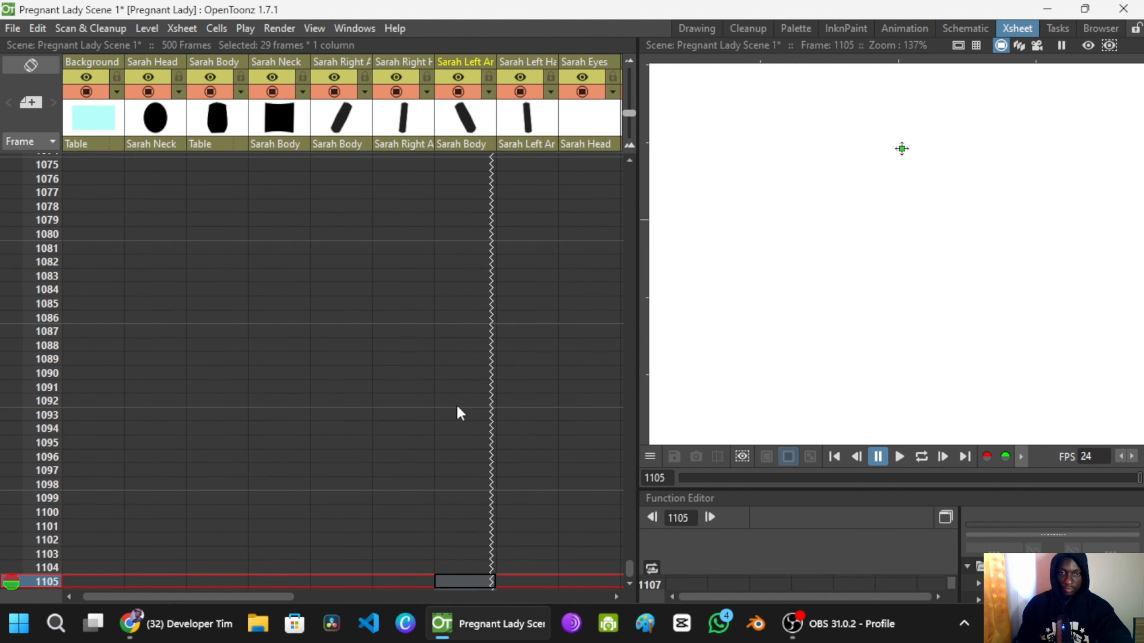
{"action": "scroll", "coordinate": [476, 376], "scroll_direction": "down", "scroll_amount": 7}
{"action": "scroll", "coordinate": [476, 377], "scroll_direction": "down", "scroll_amount": 15}
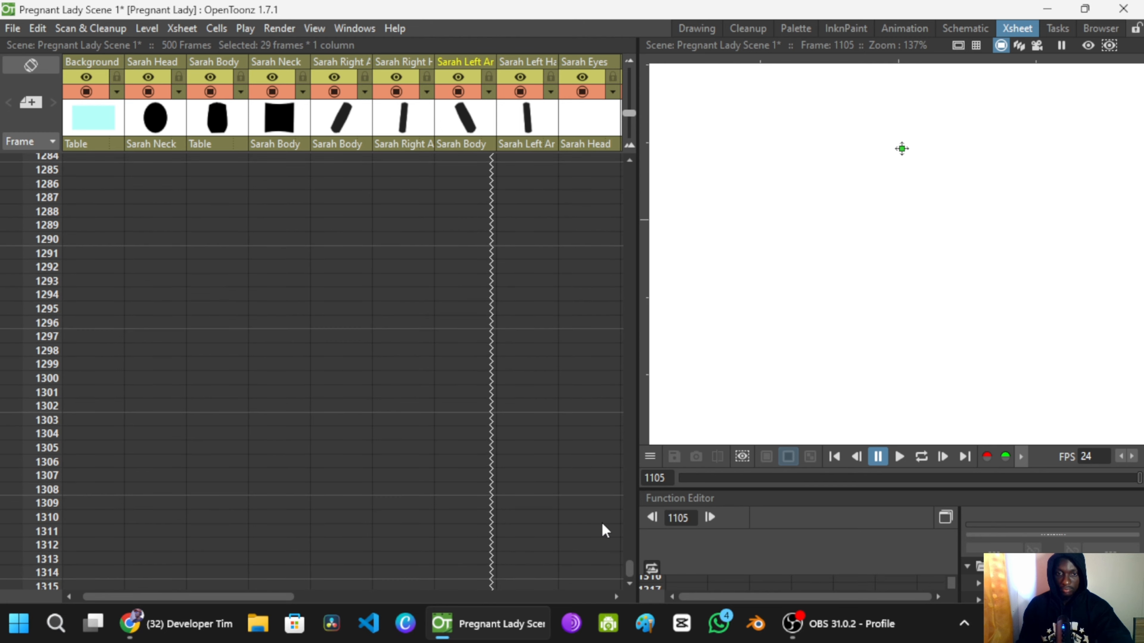
{"action": "scroll", "coordinate": [505, 496], "scroll_direction": "down", "scroll_amount": 17}
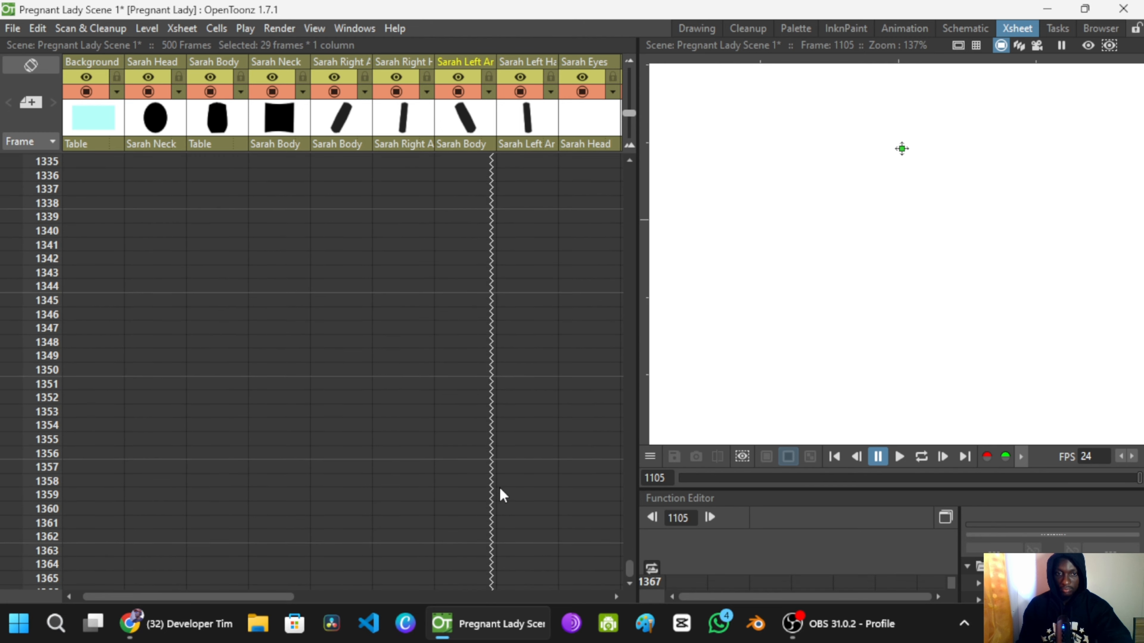
{"action": "scroll", "coordinate": [510, 476], "scroll_direction": "down", "scroll_amount": 20}
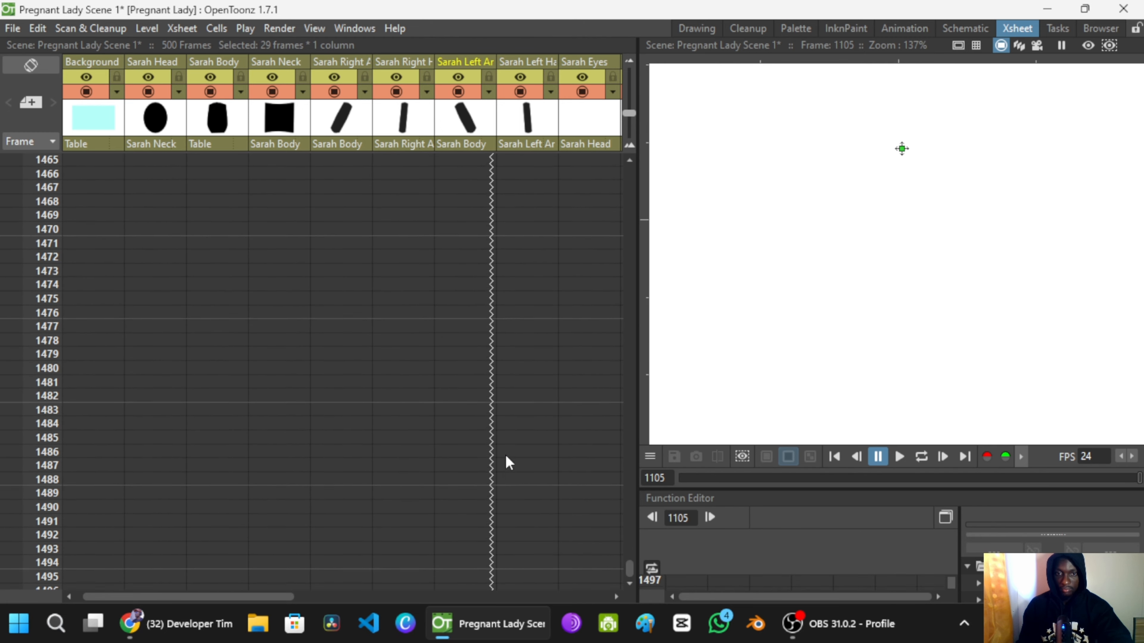
{"action": "scroll", "coordinate": [511, 474], "scroll_direction": "down", "scroll_amount": 7}
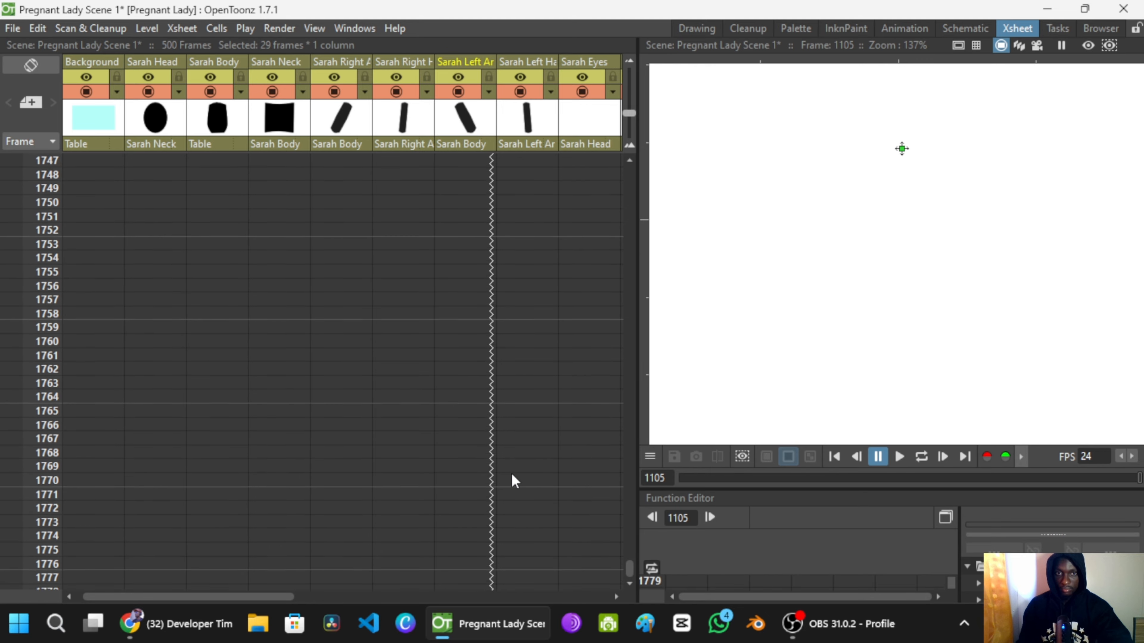
{"action": "left_click", "coordinate": [486, 450]}
{"action": "left_click", "coordinate": [486, 504]}
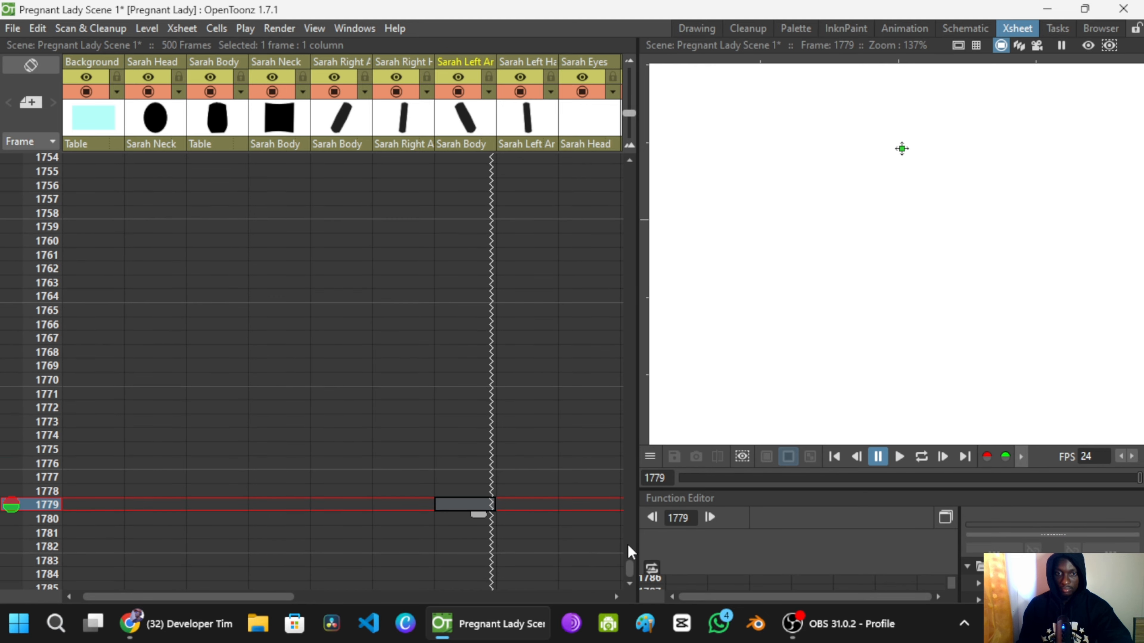
Step: Delete the Sarah Left Arm keyframe at frame 158 and check the pose at frames 152 and 267
{"action": "left_click_drag", "start_coordinate": [631, 566], "coordinate": [618, 291]}
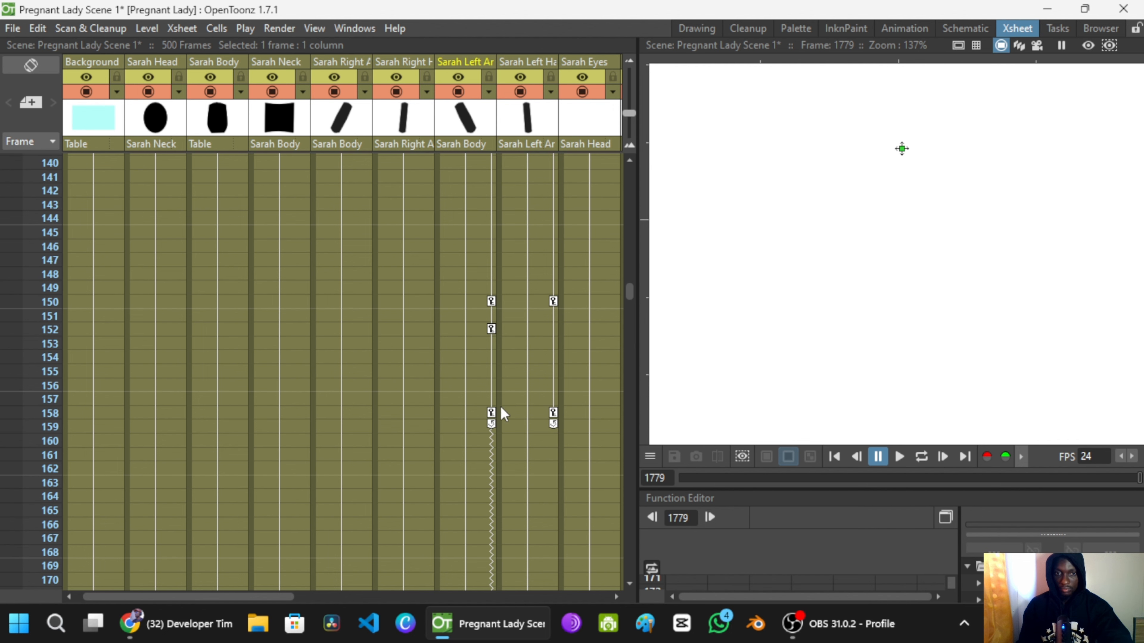
{"action": "left_click", "coordinate": [491, 413]}
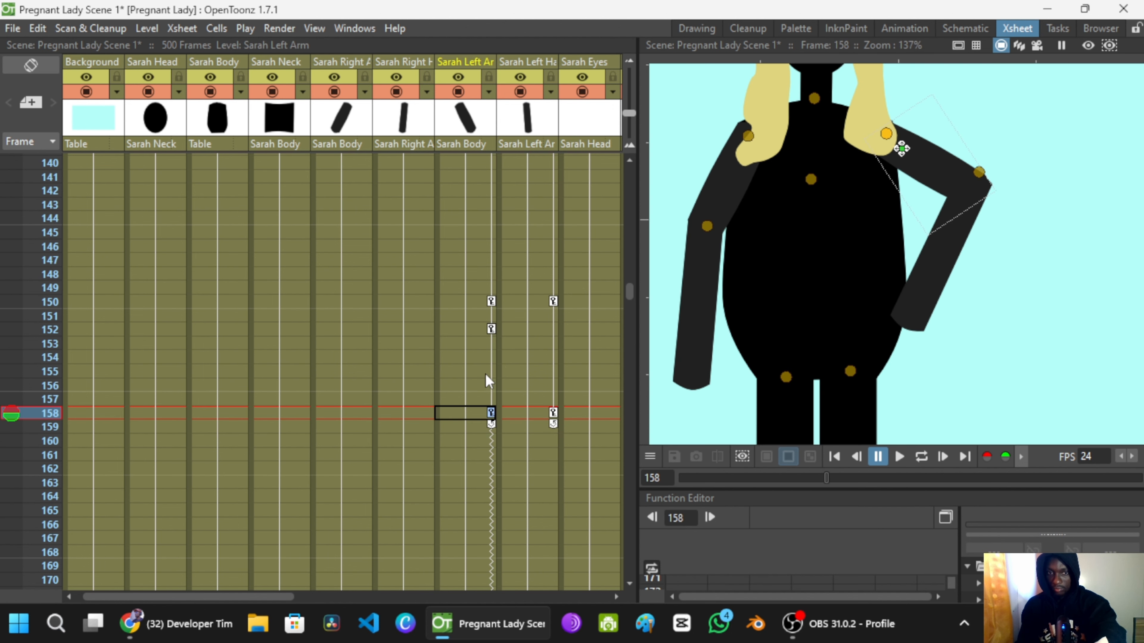
{"action": "key", "text": "Delete"}
{"action": "left_click", "coordinate": [491, 329]}
{"action": "scroll", "coordinate": [501, 381], "scroll_direction": "down", "scroll_amount": 20}
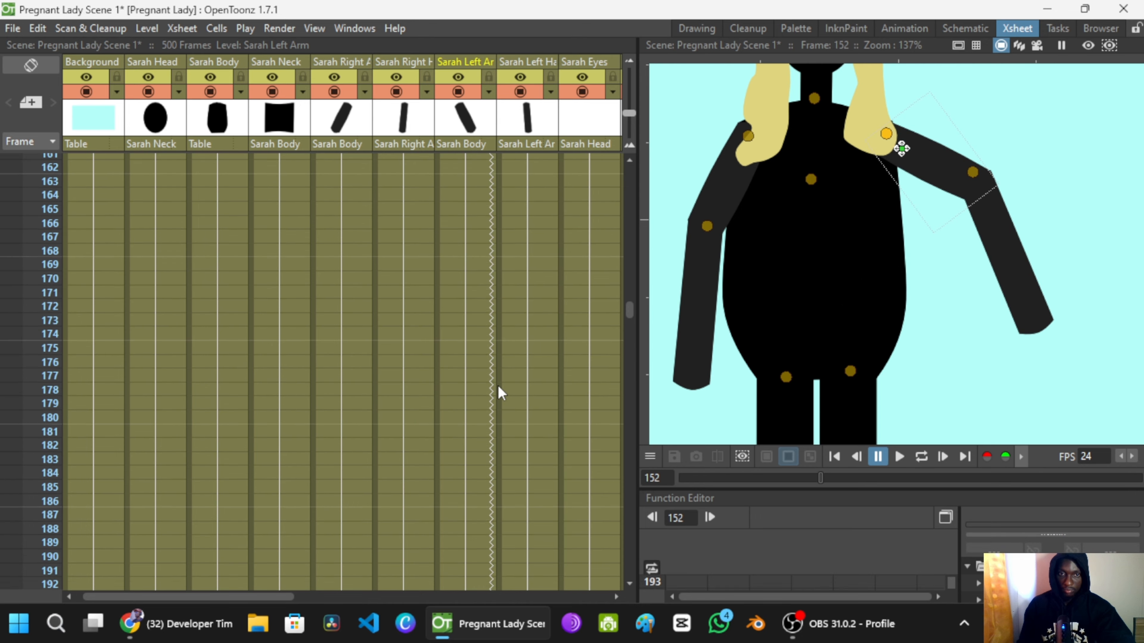
{"action": "left_click", "coordinate": [481, 363]}
{"action": "left_click", "coordinate": [484, 417]}
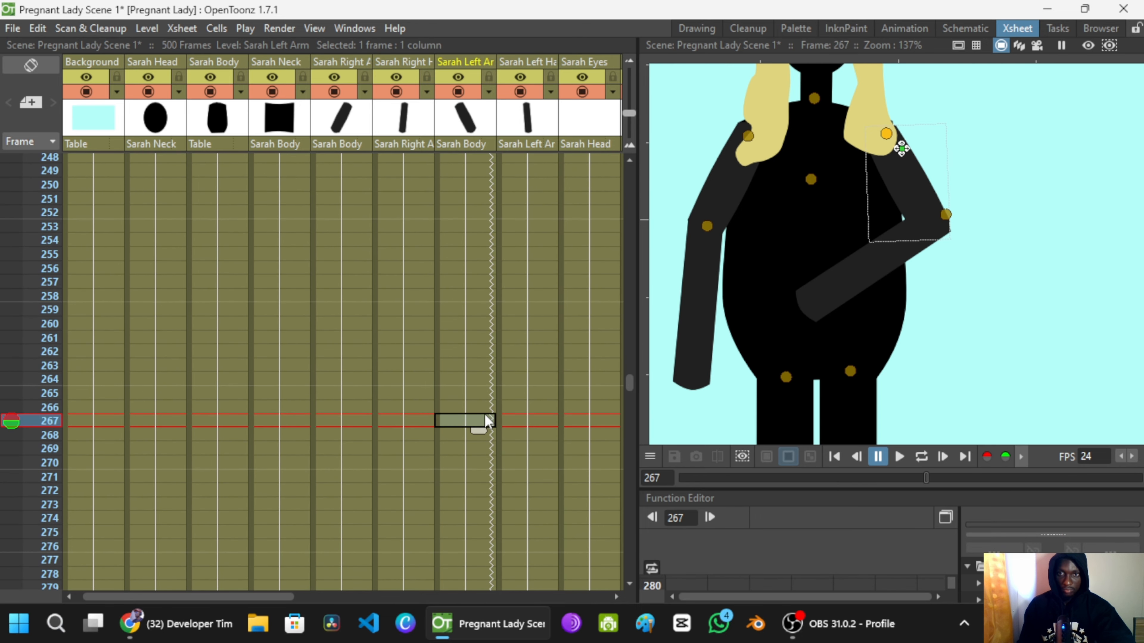
{"action": "scroll", "coordinate": [497, 367], "scroll_direction": "up", "scroll_amount": 12}
{"action": "scroll", "coordinate": [499, 373], "scroll_direction": "up", "scroll_amount": 13}
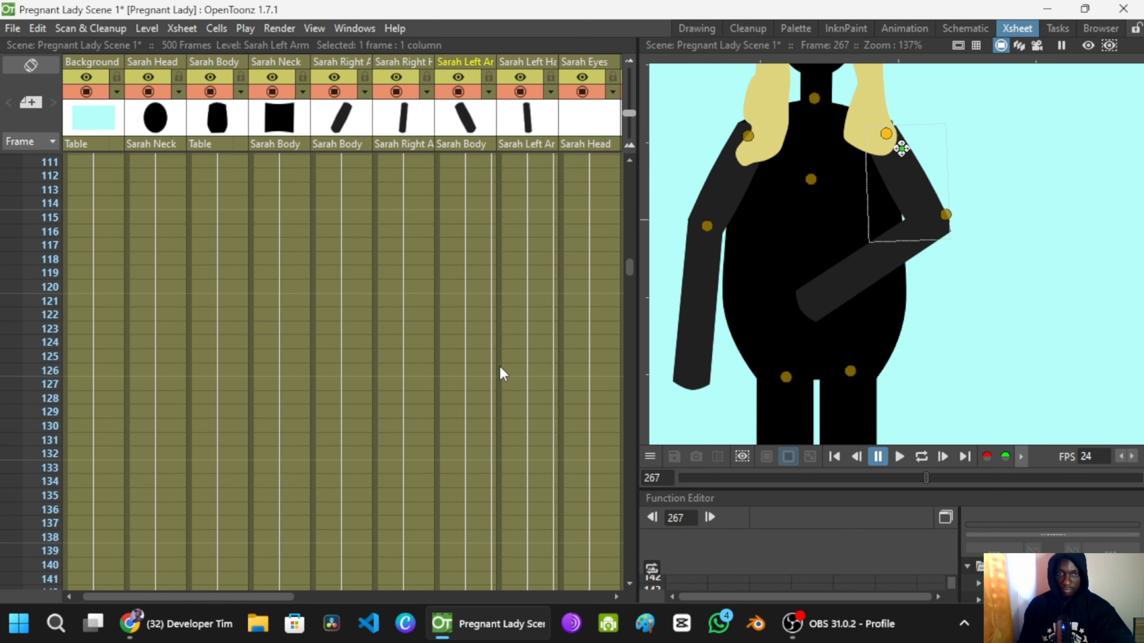
{"action": "scroll", "coordinate": [502, 375], "scroll_direction": "down", "scroll_amount": 5}
Step: Try turning off the cycle after the Sarah Left Arm's frame 152 keyframe, and restore the deleted keyframe at frame 158
{"action": "left_click", "coordinate": [491, 342]}
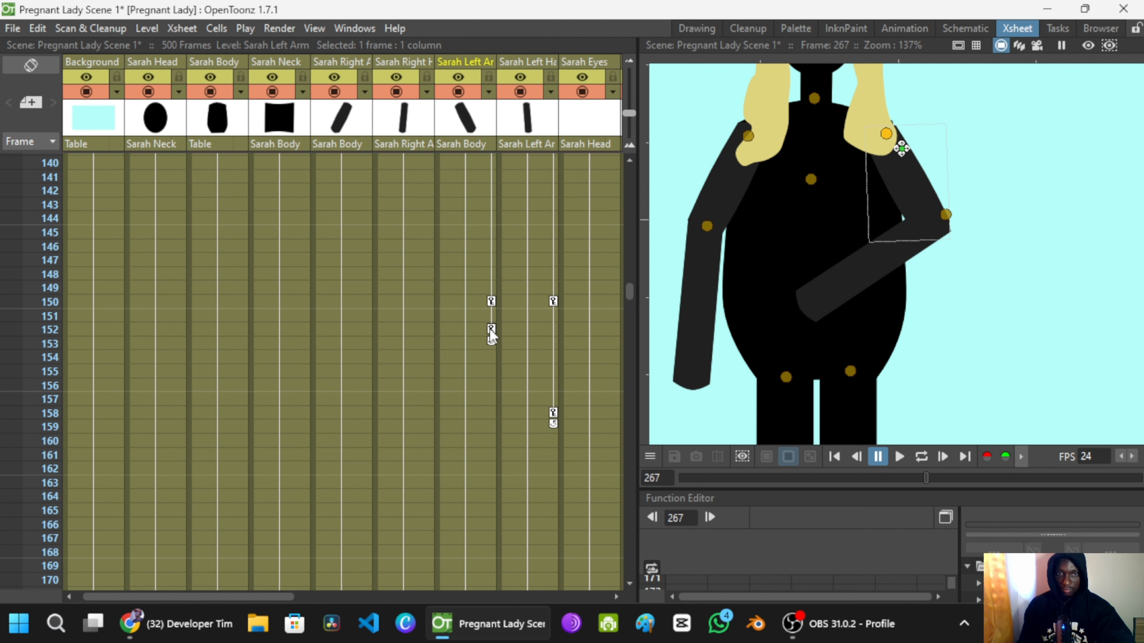
{"action": "left_click", "coordinate": [490, 329]}
{"action": "left_click", "coordinate": [493, 341]}
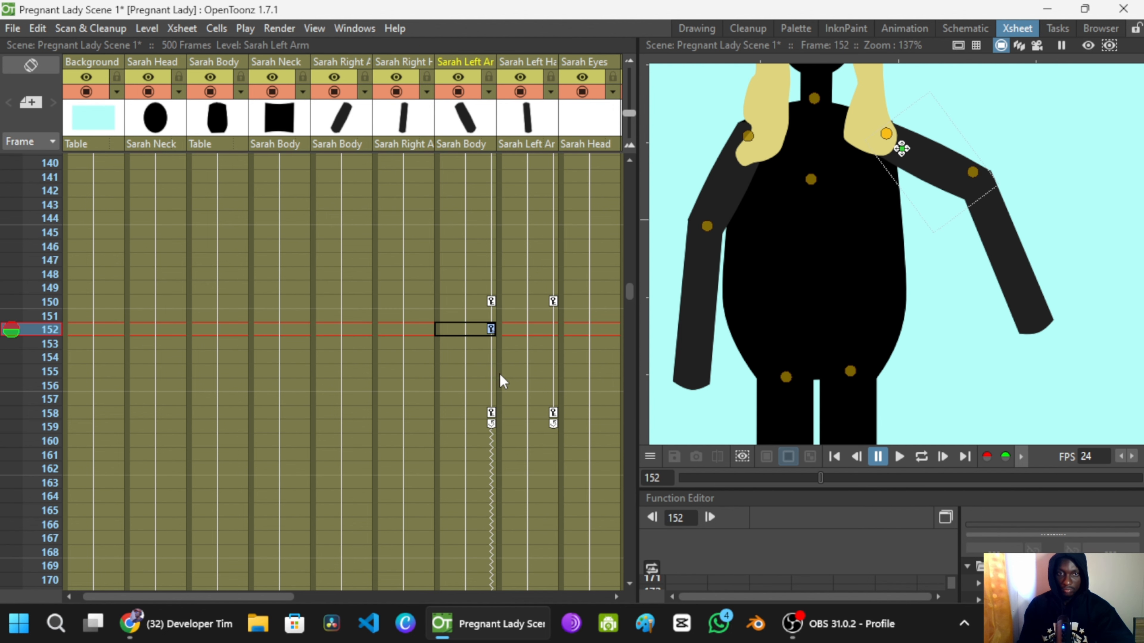
Step: Turn off the cycle after the Sarah Left Arm's frame 158 keyframe and check the pose at frames 161 and 194
{"action": "left_click", "coordinate": [491, 424]}
{"action": "left_click", "coordinate": [492, 451]}
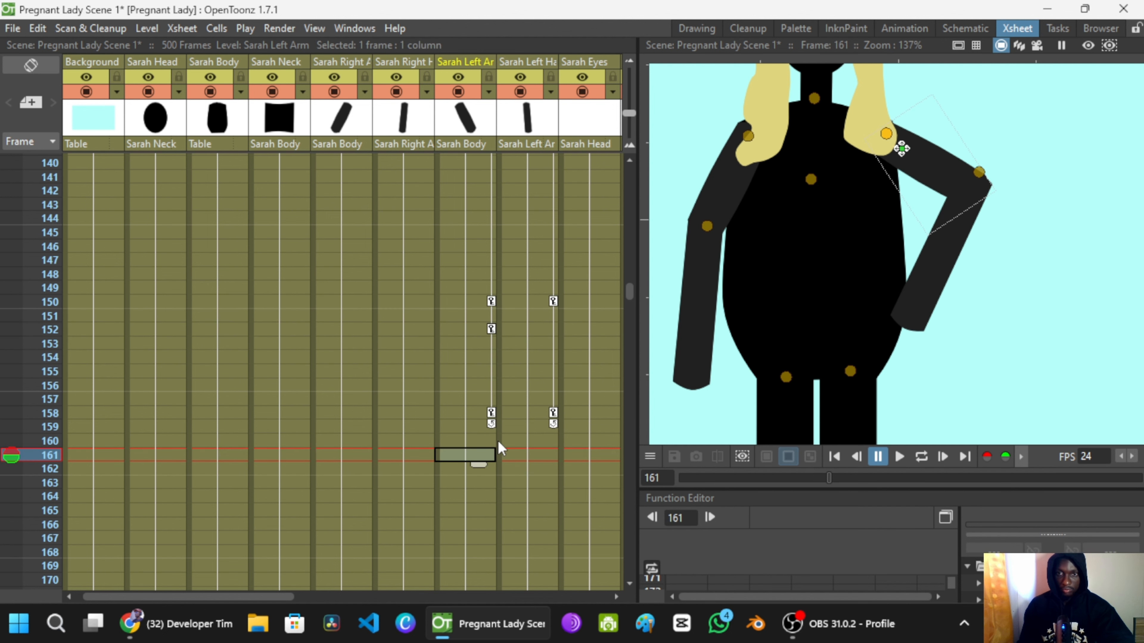
{"action": "scroll", "coordinate": [493, 423], "scroll_direction": "down", "scroll_amount": 3}
{"action": "left_click", "coordinate": [490, 406]}
{"action": "scroll", "coordinate": [496, 424], "scroll_direction": "down", "scroll_amount": 4}
{"action": "left_click", "coordinate": [486, 412]}
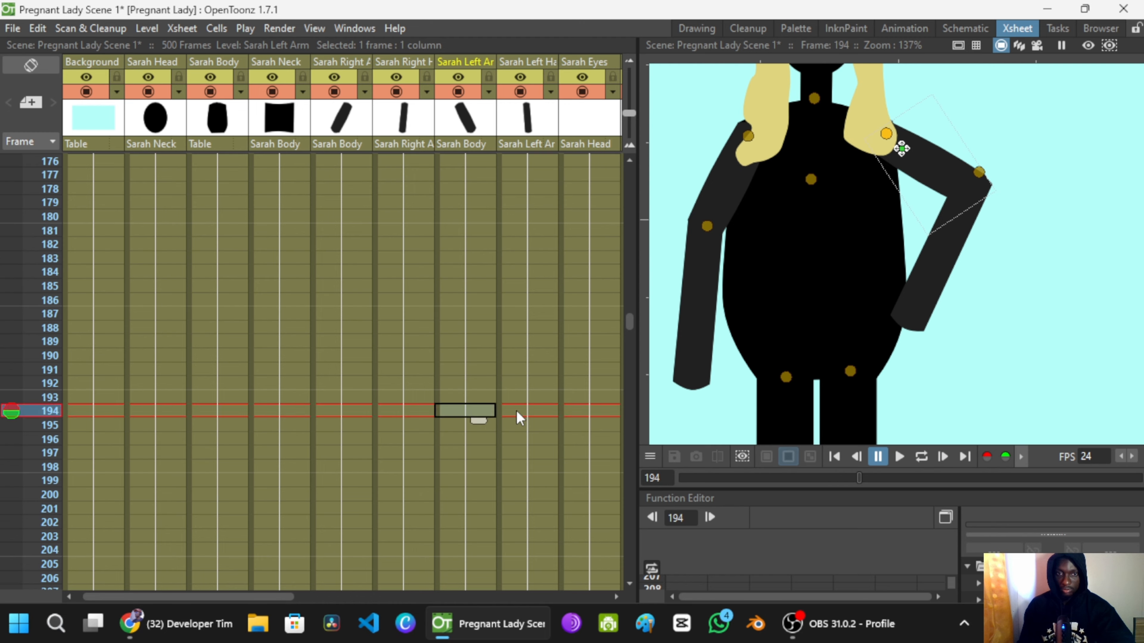
Step: Switch the Sarah Left Arm cycle on and off again after frame 158, and check the Sarah Left Hand at frame 161
{"action": "scroll", "coordinate": [520, 362], "scroll_direction": "up", "scroll_amount": 5}
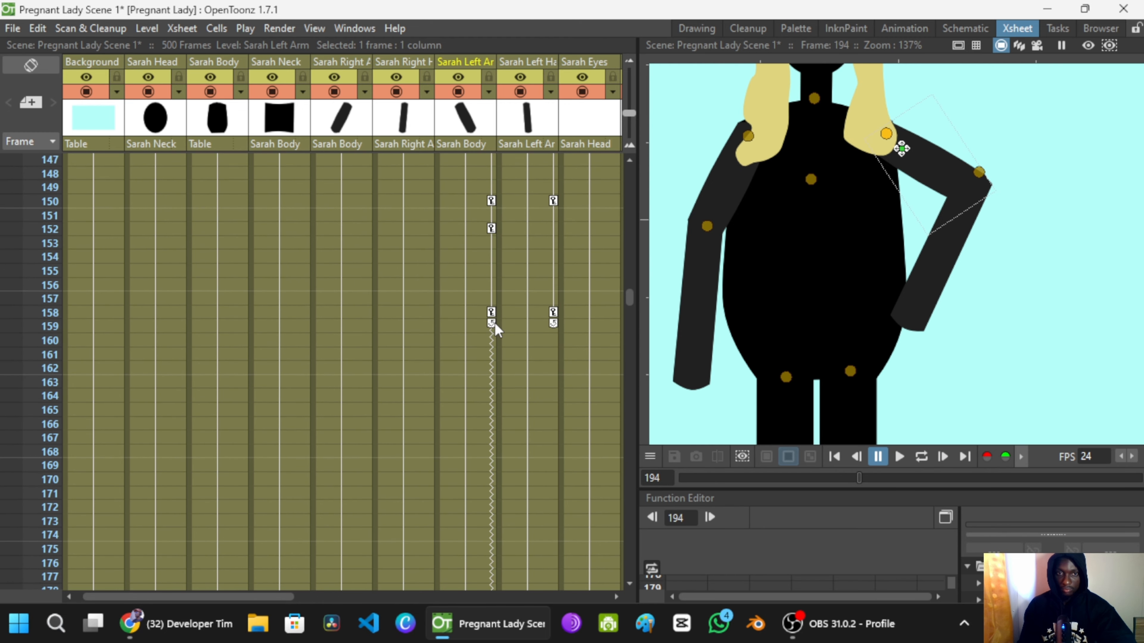
{"action": "left_click", "coordinate": [554, 329]}
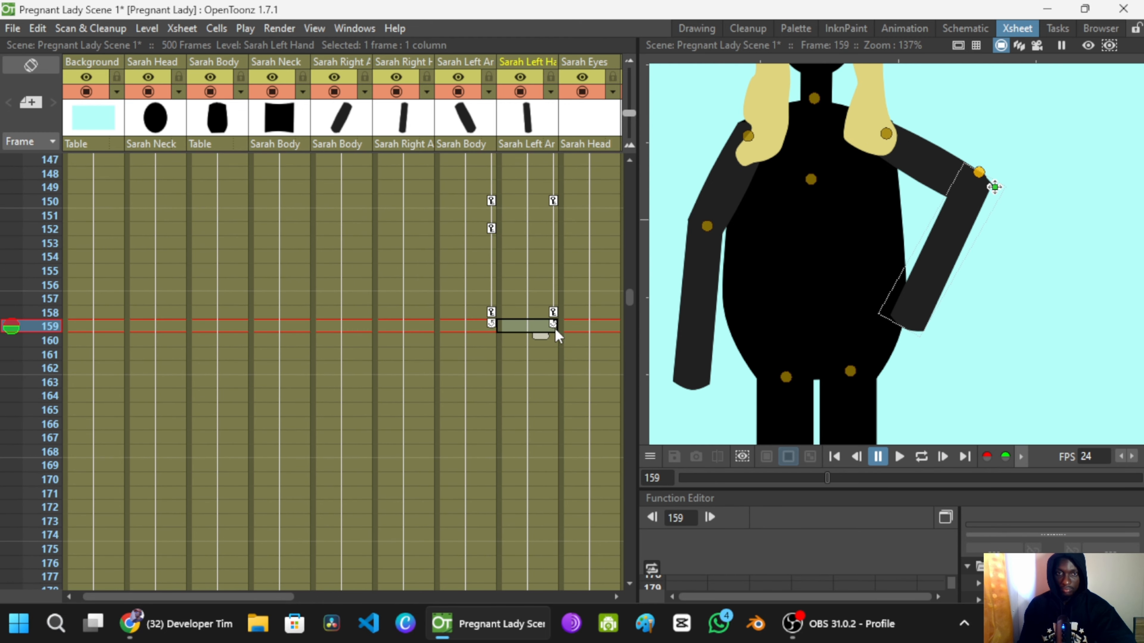
{"action": "left_click", "coordinate": [522, 355]}
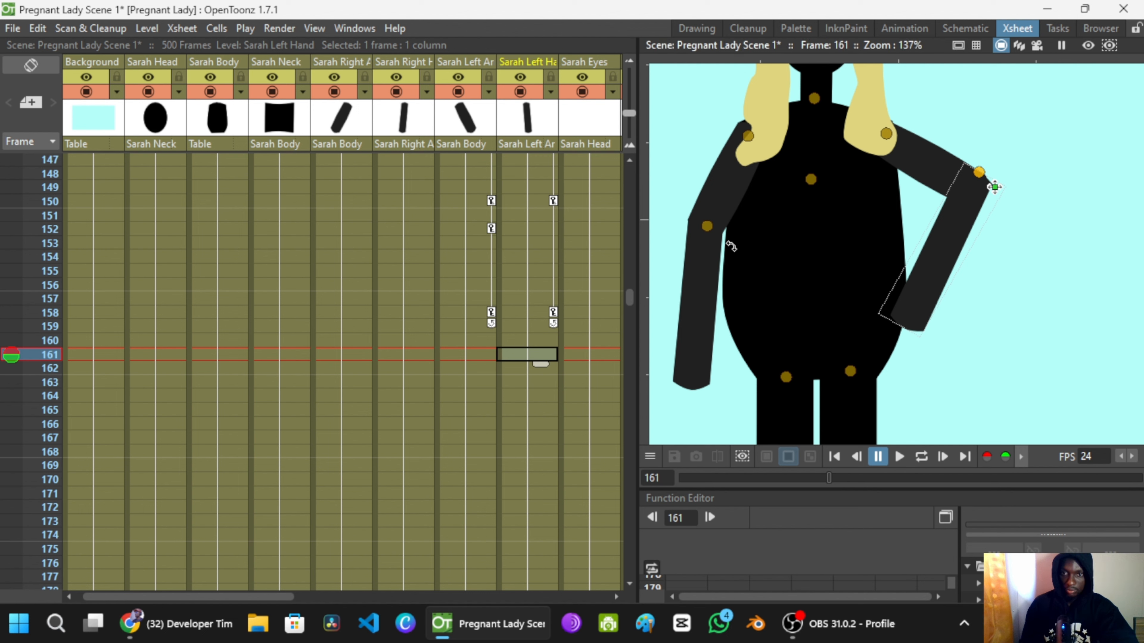
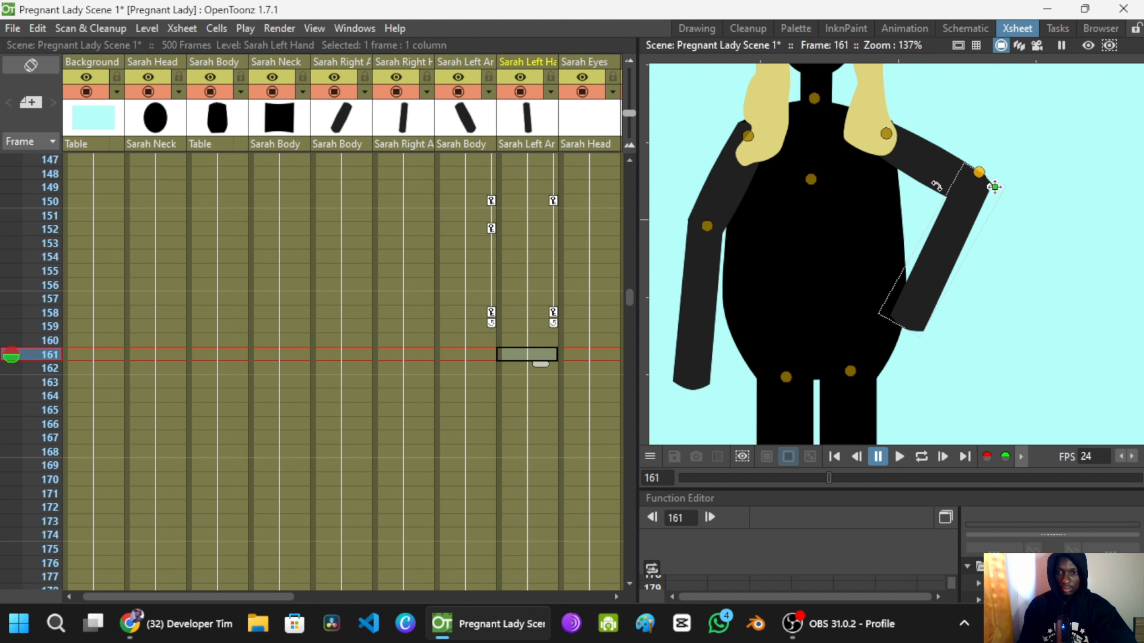
Step: Swing the Sarah Right Arm slightly away from the body and rotate the Sarah Right Hand to hang vertically at frame 161
{"action": "scroll", "coordinate": [936, 186], "scroll_direction": "down", "scroll_amount": 5}
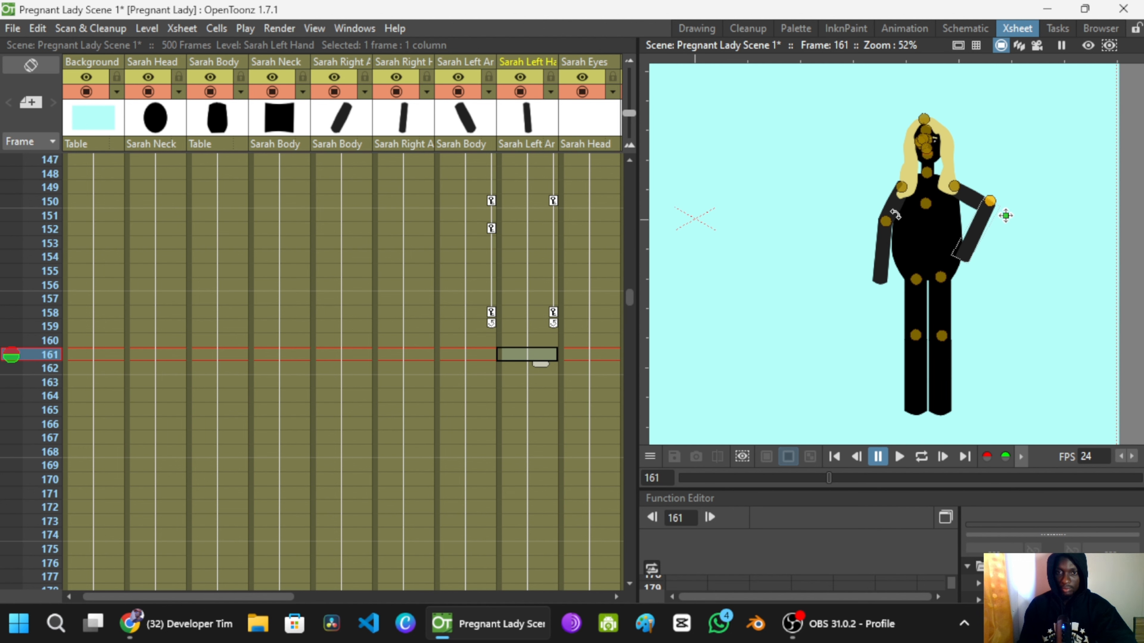
{"action": "left_click", "coordinate": [892, 212]}
{"action": "scroll", "coordinate": [441, 225], "scroll_direction": "up", "scroll_amount": 15}
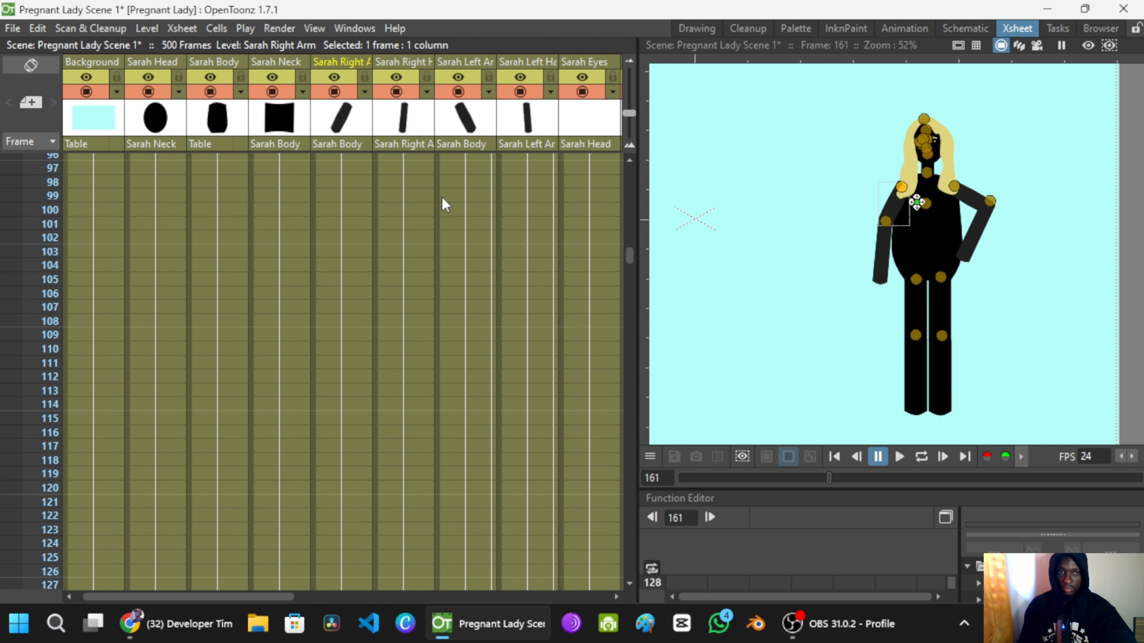
{"action": "scroll", "coordinate": [443, 191], "scroll_direction": "up", "scroll_amount": 9}
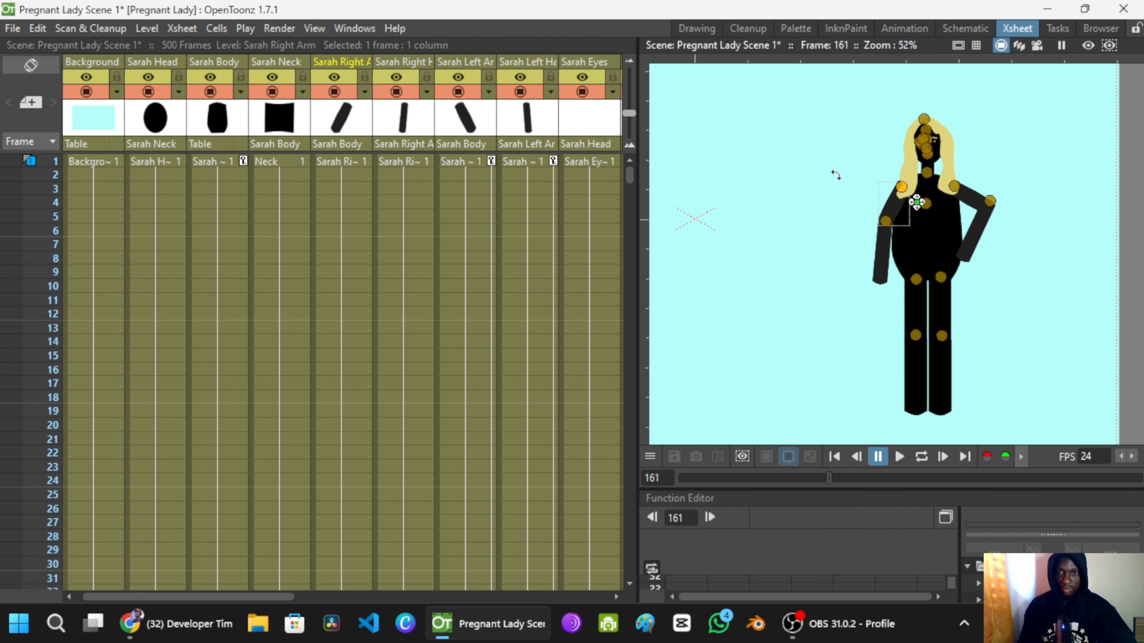
{"action": "left_click", "coordinate": [898, 189]}
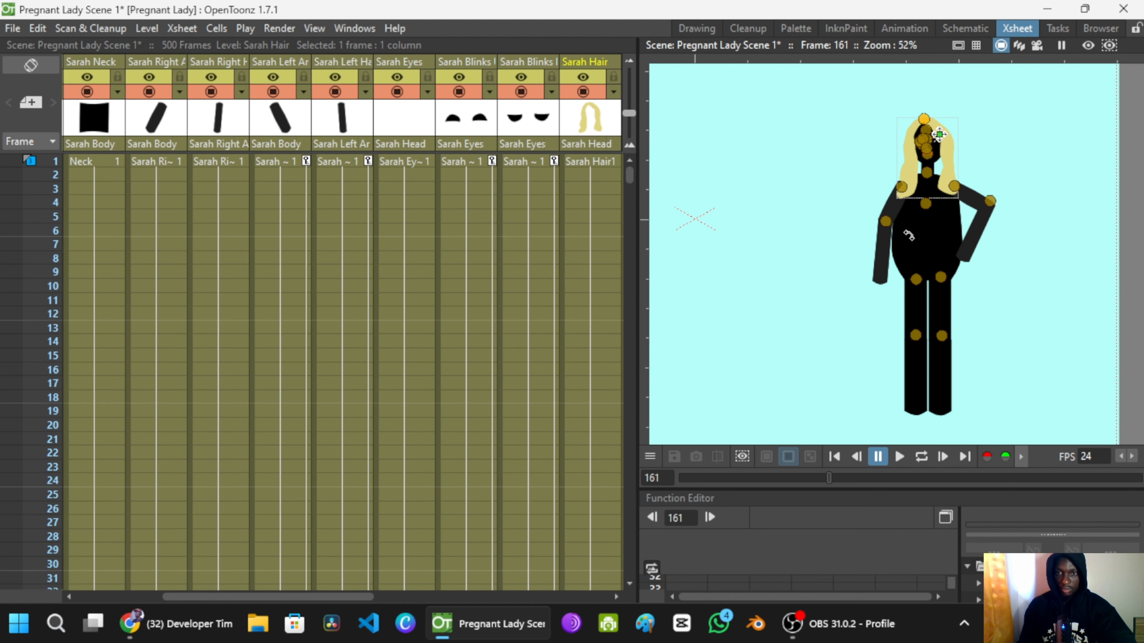
{"action": "scroll", "coordinate": [894, 222], "scroll_direction": "up", "scroll_amount": 3}
{"action": "left_click", "coordinate": [883, 189]}
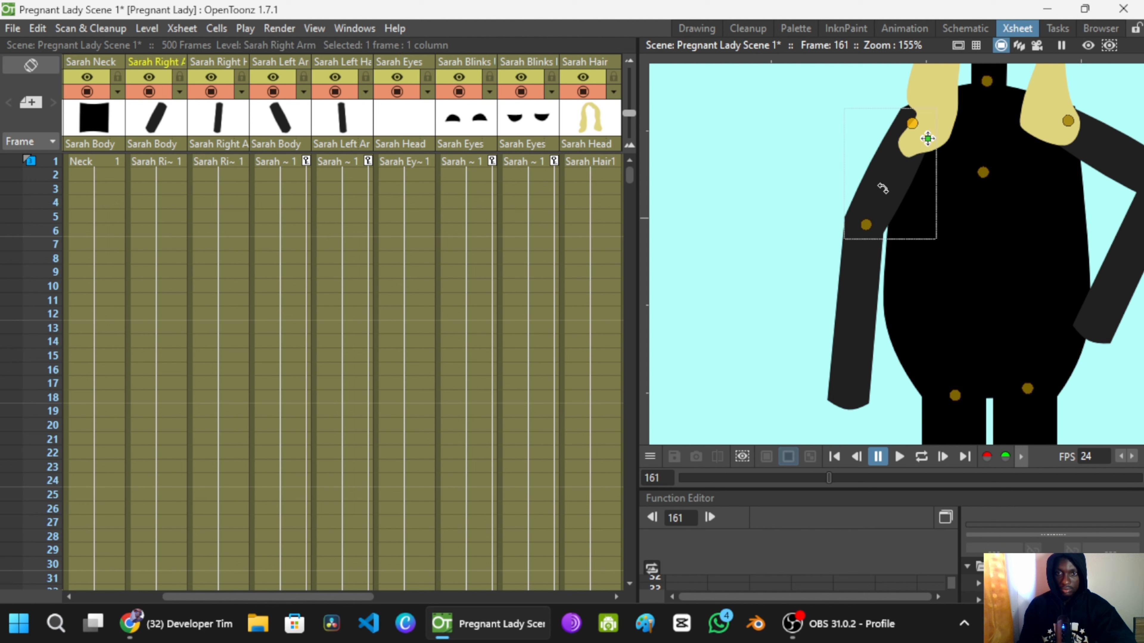
{"action": "left_click_drag", "start_coordinate": [863, 198], "coordinate": [856, 199]}
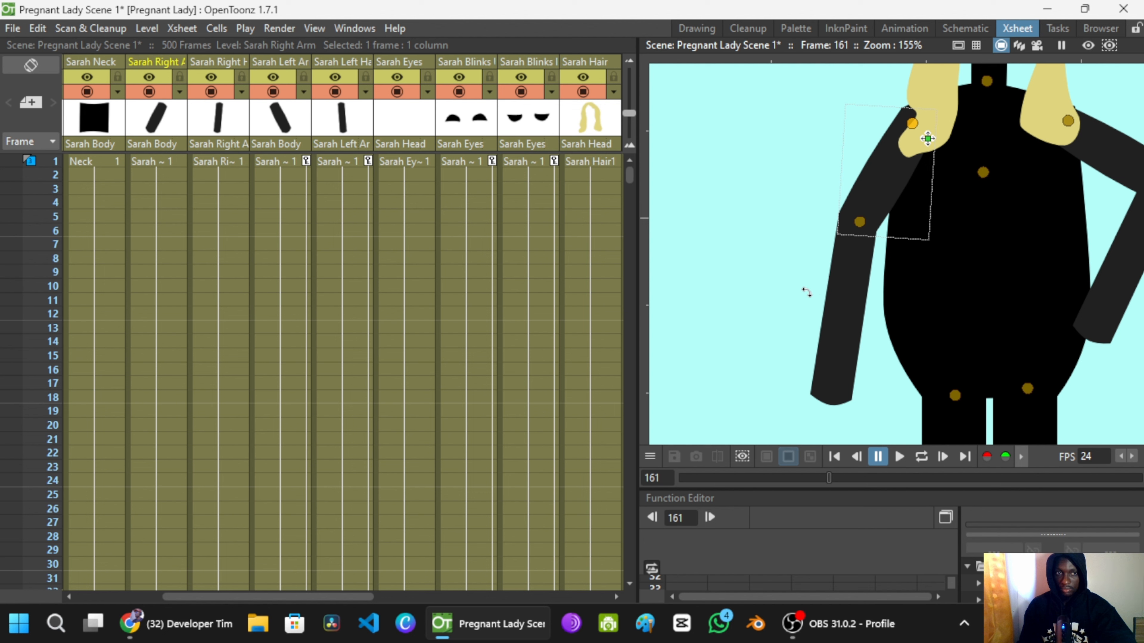
{"action": "left_click_drag", "start_coordinate": [830, 303], "coordinate": [863, 314]}
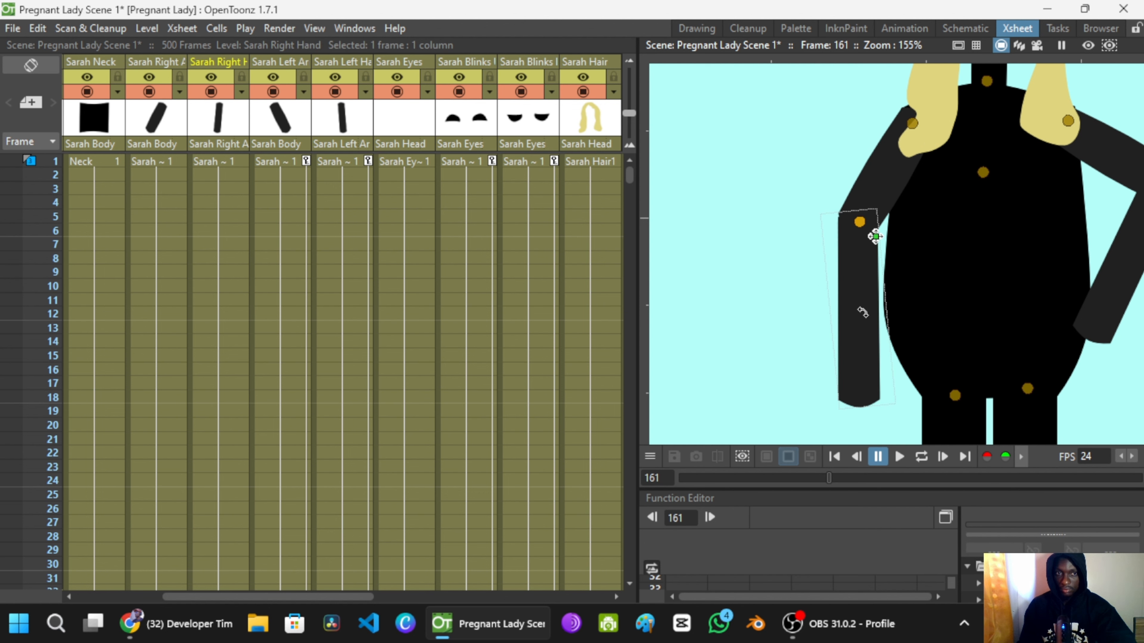
Step: At frame 1, rotate the Sarah Right Arm further outward and the Sarah Right Hand inward toward the hip, and save the scene
{"action": "left_click", "coordinate": [295, 159]}
{"action": "left_click", "coordinate": [333, 158]}
{"action": "left_click", "coordinate": [190, 159]}
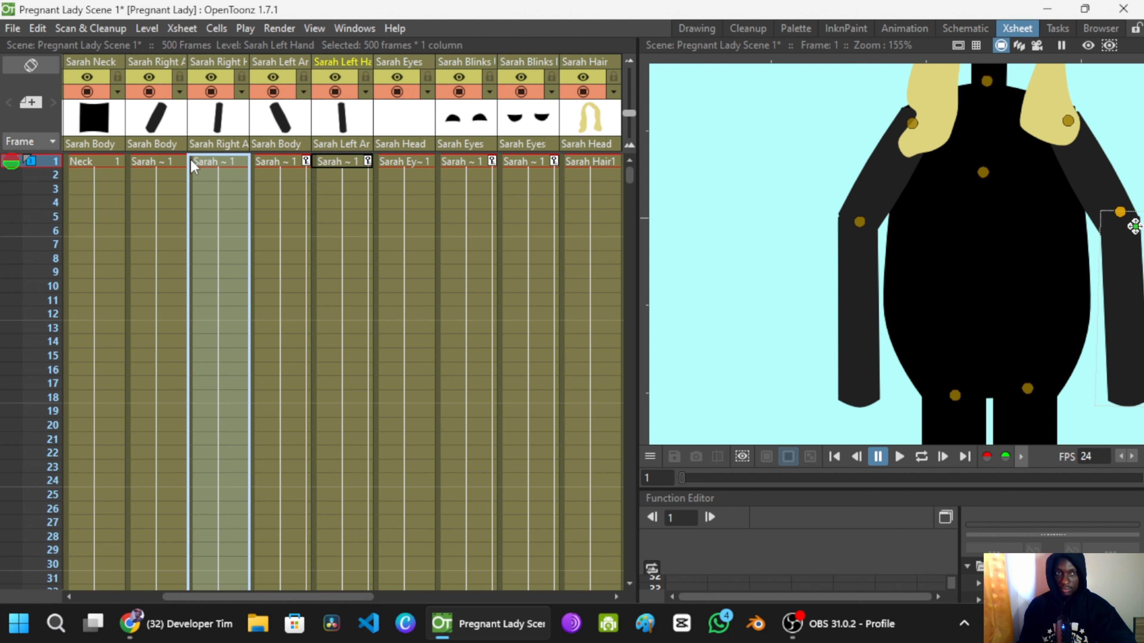
{"action": "left_click", "coordinate": [177, 160]}
{"action": "left_click", "coordinate": [209, 161]}
{"action": "left_click", "coordinate": [166, 159]}
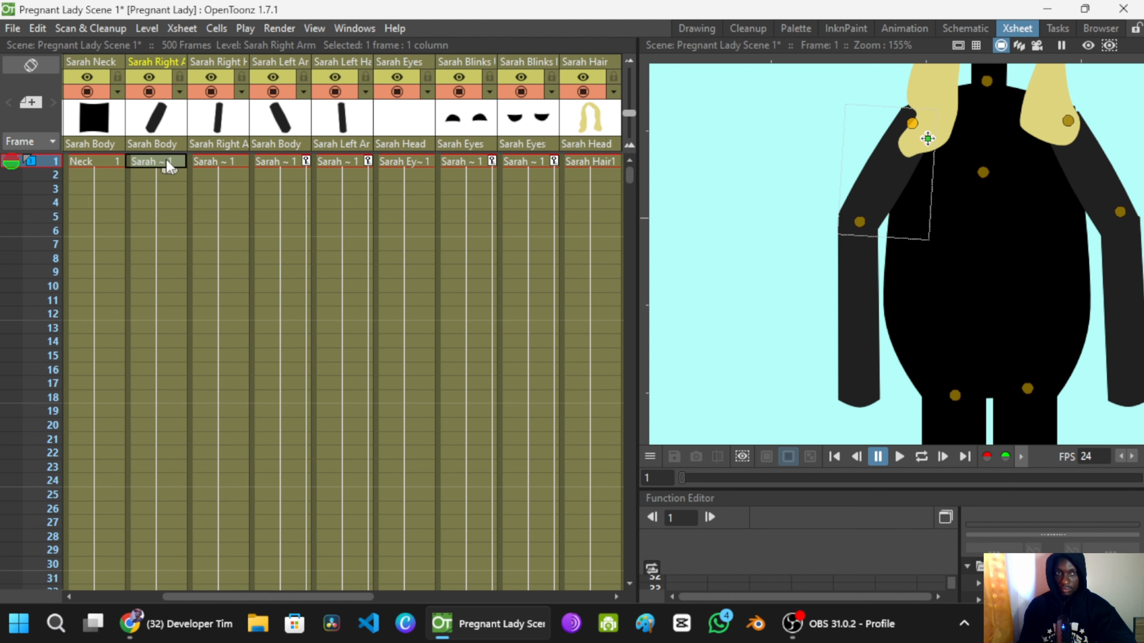
{"action": "left_click_drag", "start_coordinate": [863, 188], "coordinate": [869, 188]}
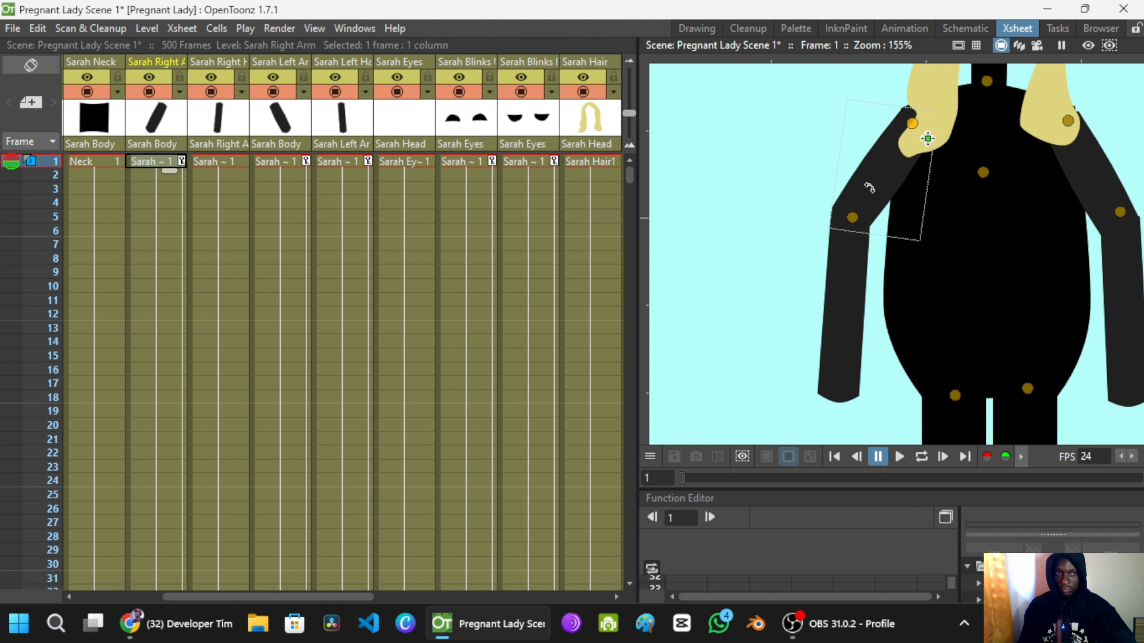
{"action": "left_click_drag", "start_coordinate": [840, 269], "coordinate": [863, 263]}
{"action": "key", "text": "ctrl+s"}
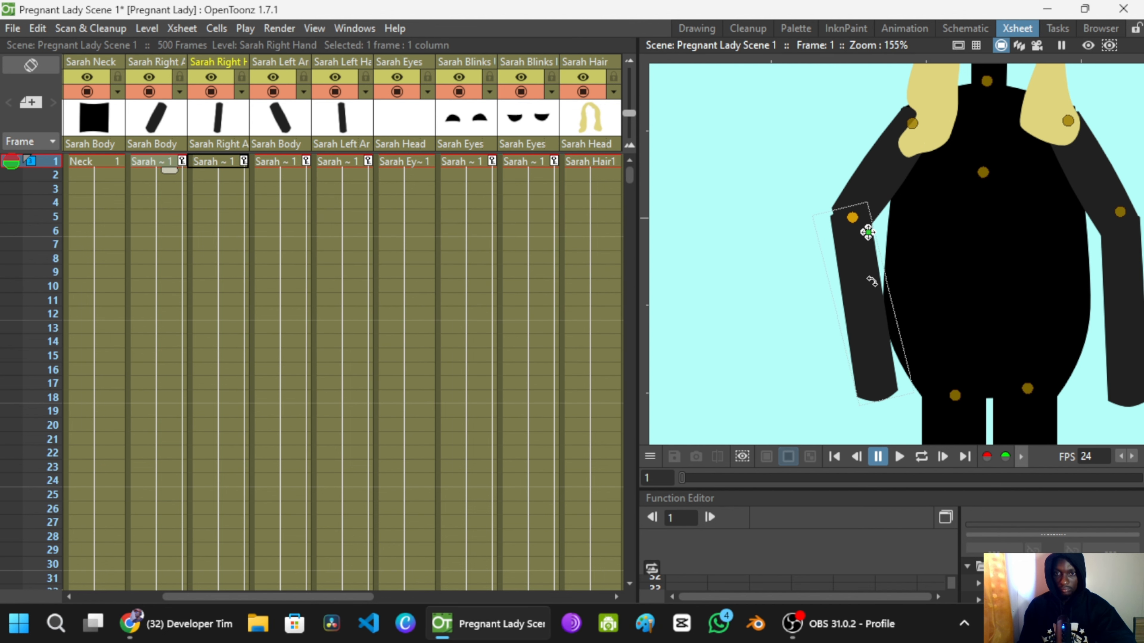
Step: Review the full figure at frame 1 and select the Sarah Right Hand and Sarah Right Arm keyframes there
{"action": "scroll", "coordinate": [863, 263], "scroll_direction": "down", "scroll_amount": 5}
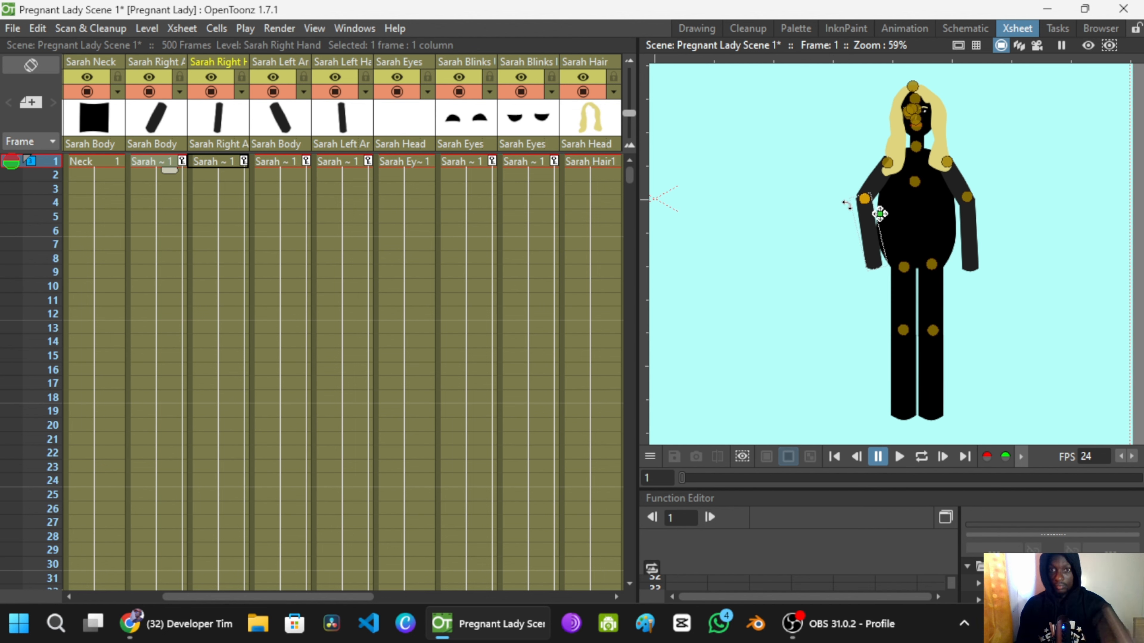
{"action": "scroll", "coordinate": [880, 214], "scroll_direction": "up", "scroll_amount": 4}
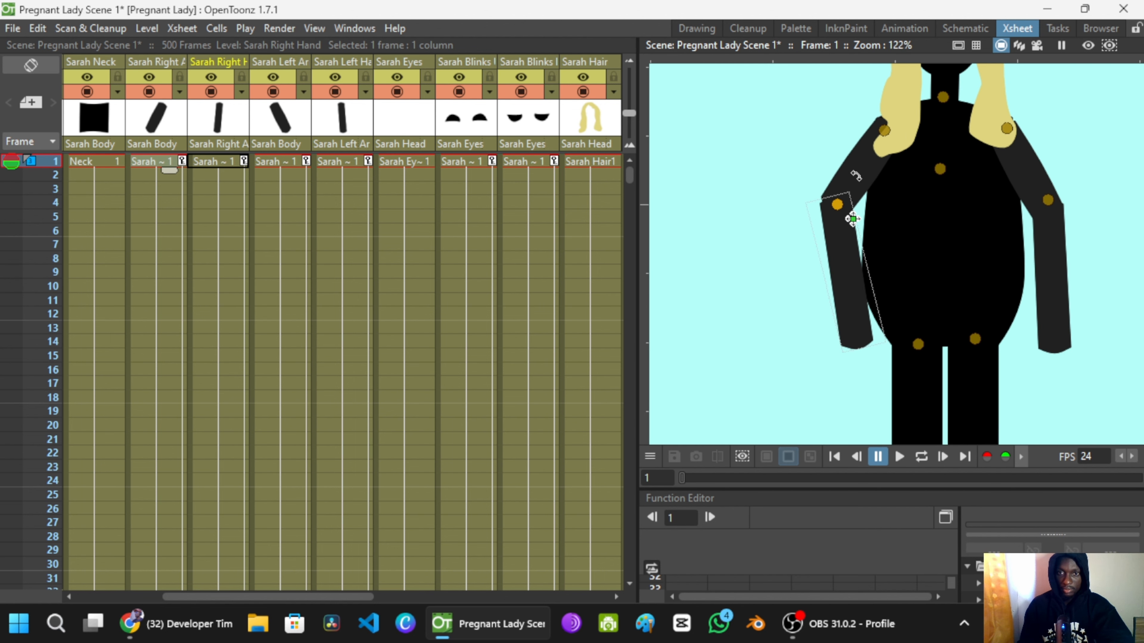
{"action": "scroll", "coordinate": [857, 213], "scroll_direction": "down", "scroll_amount": 1}
{"action": "left_click_drag", "start_coordinate": [857, 213], "coordinate": [824, 259]}
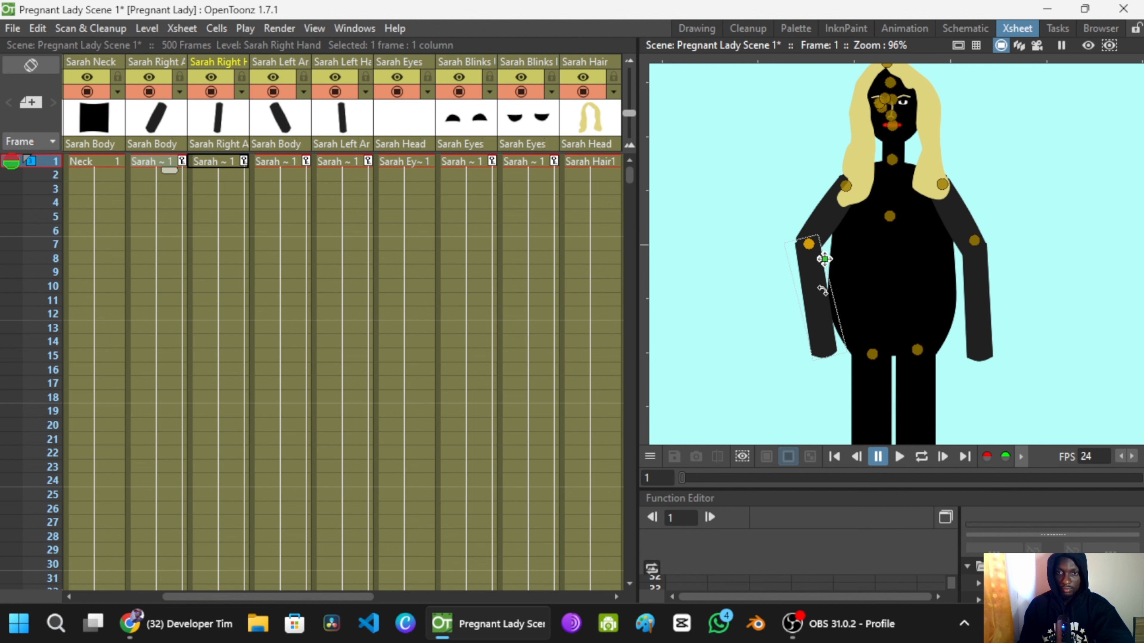
{"action": "left_click", "coordinate": [244, 161]}
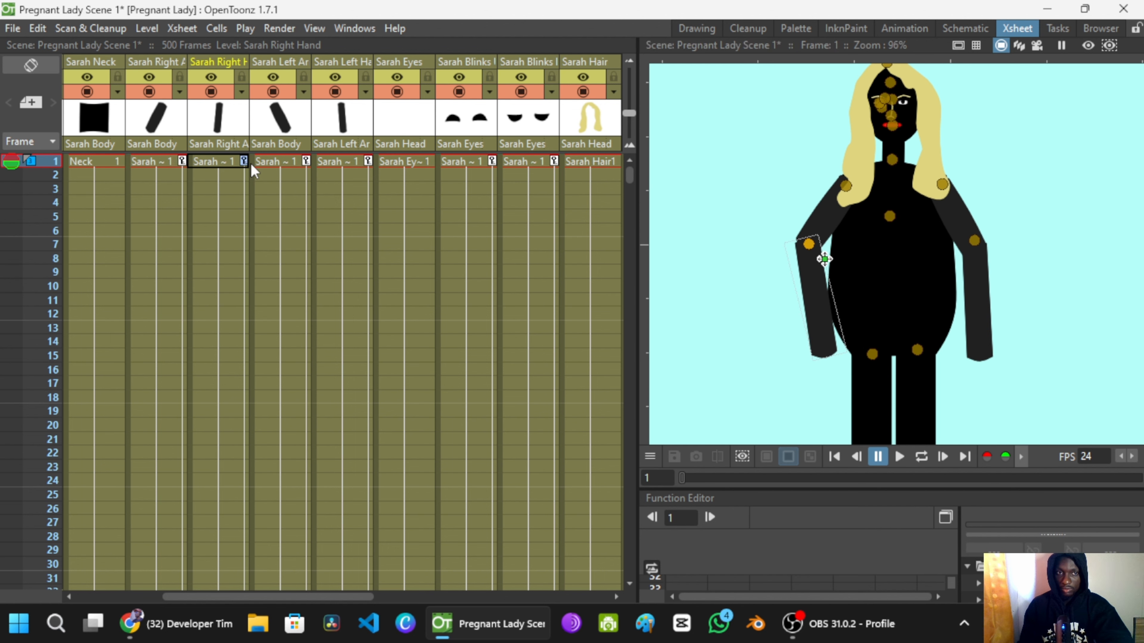
{"action": "left_click", "coordinate": [287, 164]}
{"action": "left_click", "coordinate": [182, 161]}
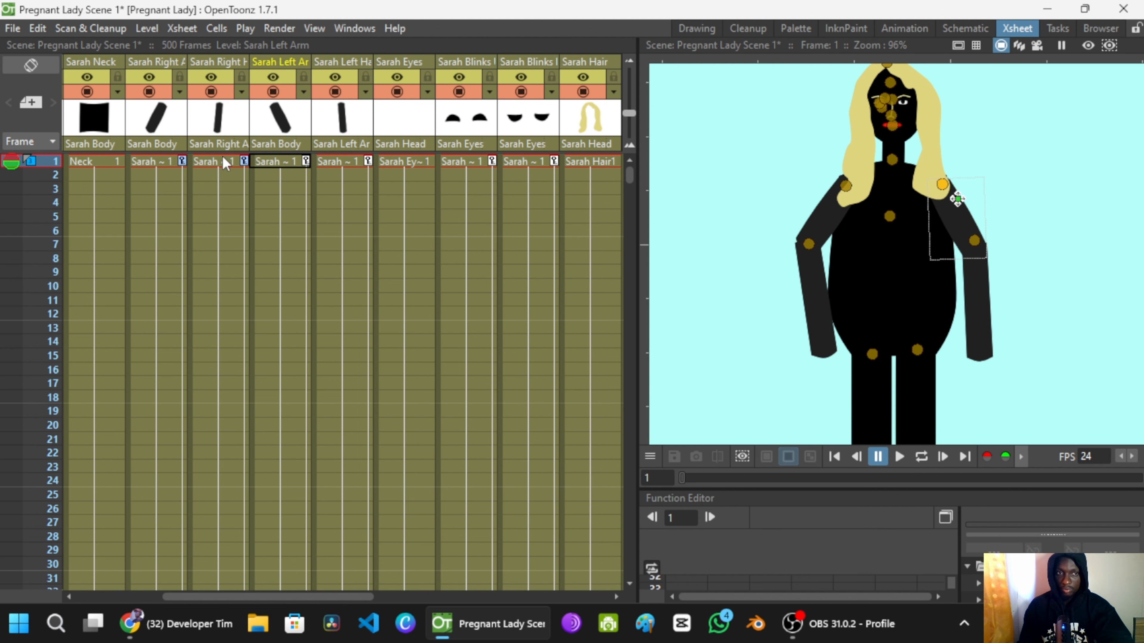
Step: Check the Sarah Right Arm's pose at frames 180, 161 and 166
{"action": "scroll", "coordinate": [216, 207], "scroll_direction": "down", "scroll_amount": 20}
{"action": "scroll", "coordinate": [190, 275], "scroll_direction": "down", "scroll_amount": 9}
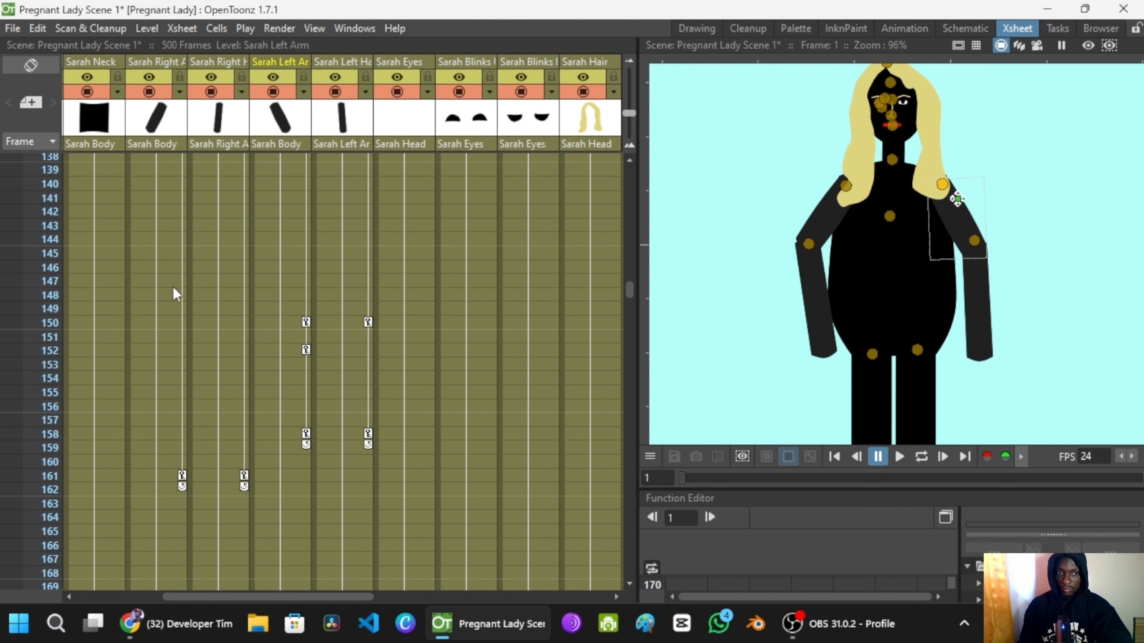
{"action": "left_click", "coordinate": [173, 292]}
{"action": "scroll", "coordinate": [176, 300], "scroll_direction": "down", "scroll_amount": 7}
{"action": "left_click", "coordinate": [165, 338]}
{"action": "scroll", "coordinate": [162, 324], "scroll_direction": "down", "scroll_amount": 5}
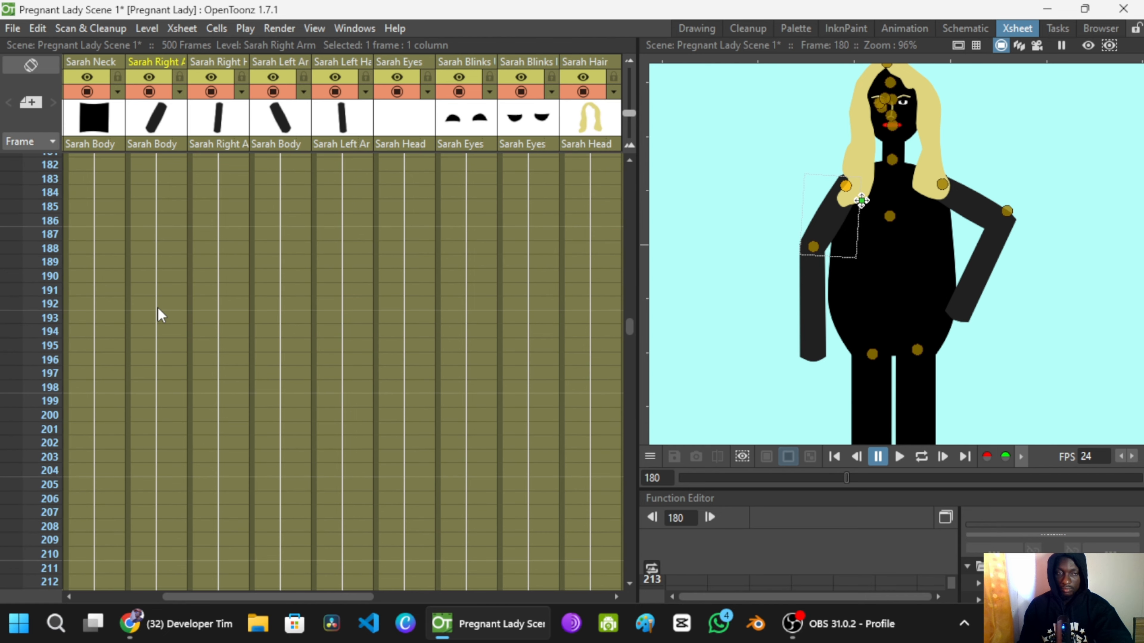
{"action": "scroll", "coordinate": [171, 261], "scroll_direction": "up", "scroll_amount": 8}
{"action": "left_click", "coordinate": [170, 244]}
{"action": "left_click", "coordinate": [164, 176]}
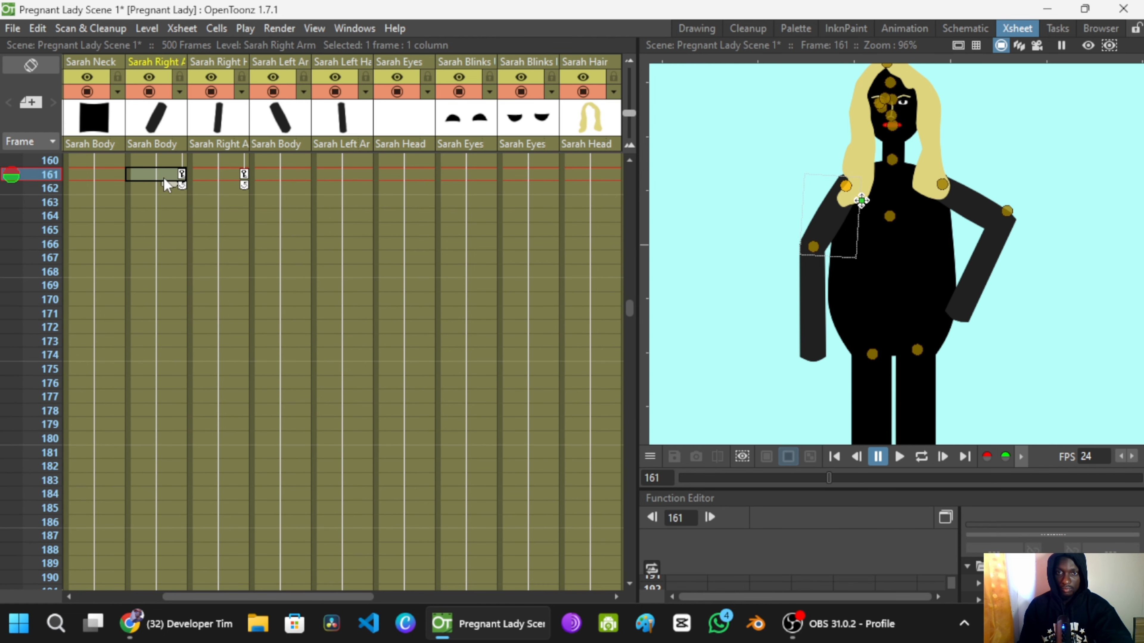
{"action": "left_click", "coordinate": [171, 312]}
{"action": "left_click", "coordinate": [161, 246]}
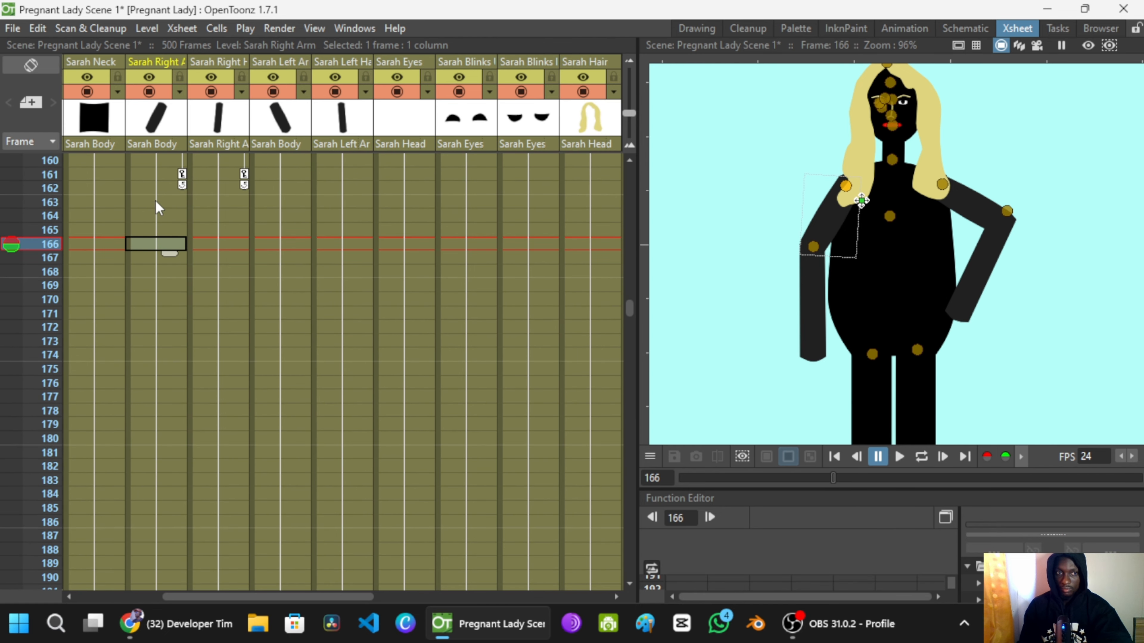
Step: Compare the Sarah Right Arm's pose at frames 156, 161 and 150
{"action": "scroll", "coordinate": [166, 252], "scroll_direction": "up", "scroll_amount": 7}
{"action": "left_click", "coordinate": [179, 325]}
{"action": "scroll", "coordinate": [177, 292], "scroll_direction": "down", "scroll_amount": 5}
{"action": "left_click", "coordinate": [169, 207]}
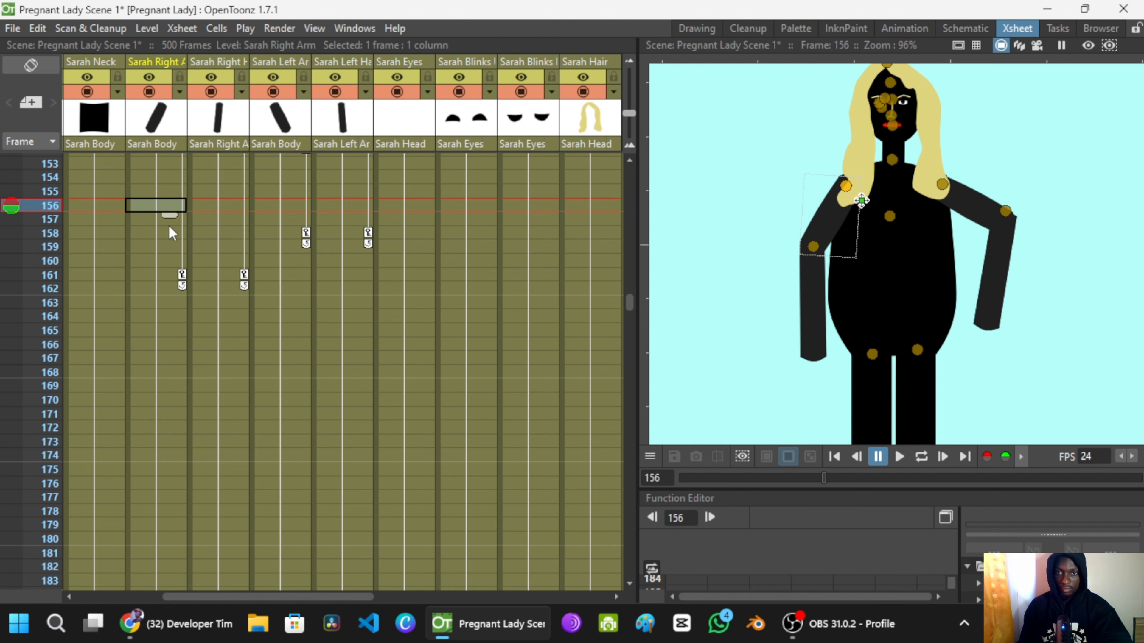
{"action": "left_click", "coordinate": [181, 277]}
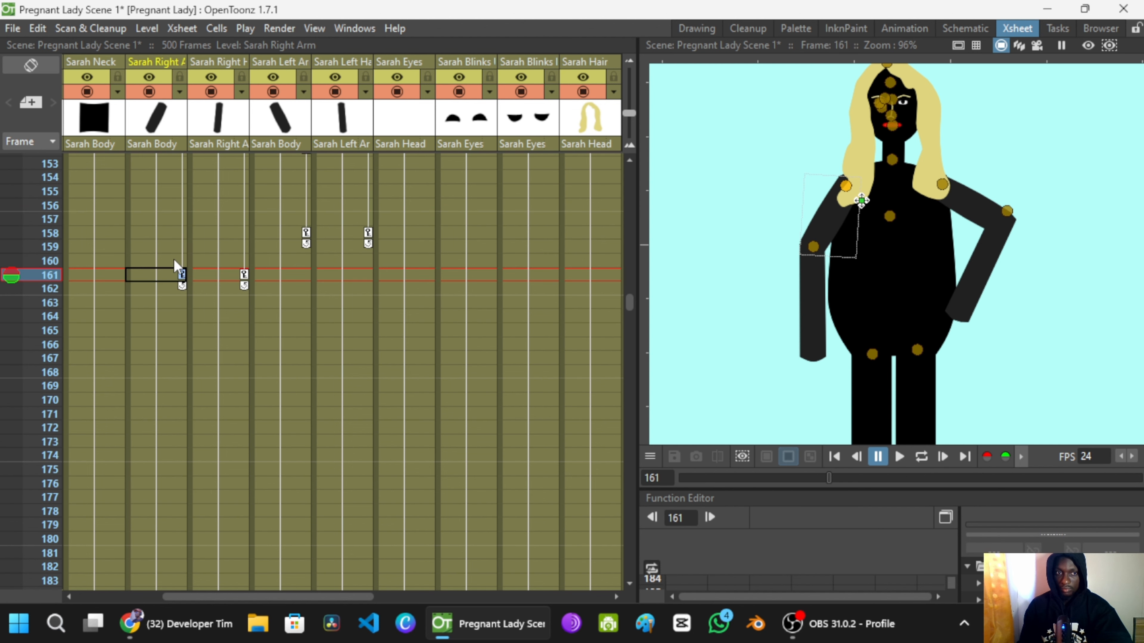
{"action": "left_click", "coordinate": [168, 313]}
{"action": "scroll", "coordinate": [171, 315], "scroll_direction": "up", "scroll_amount": 5}
{"action": "left_click", "coordinate": [174, 323]}
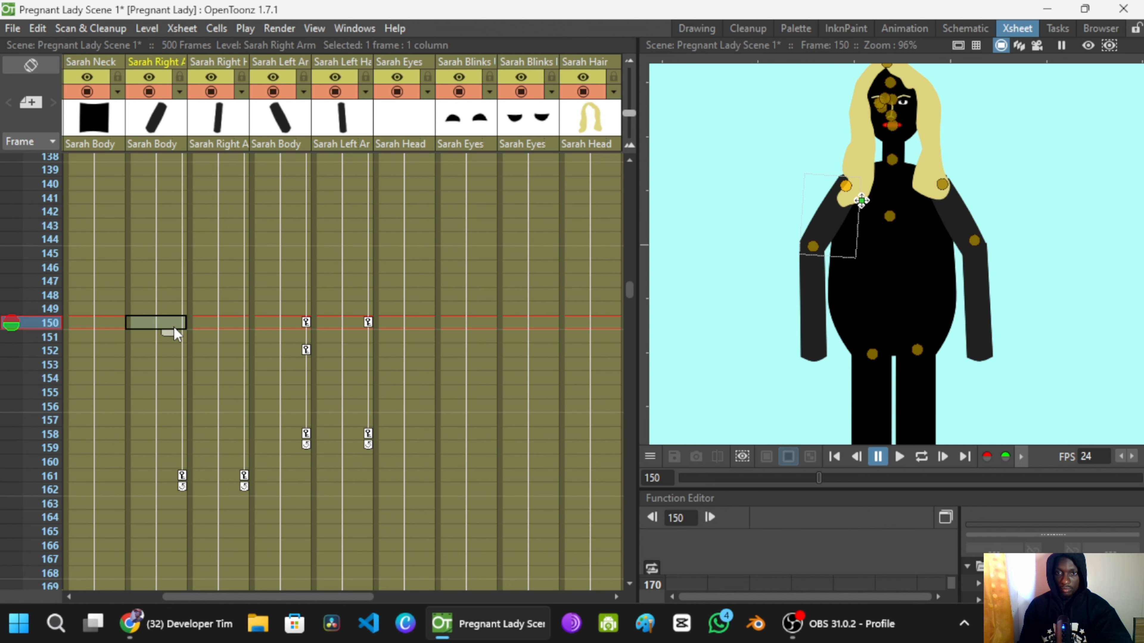
Step: Step through the Sarah Right Arm's frames up to 162 and inspect its keyframe at frame 161
{"action": "scroll", "coordinate": [169, 316], "scroll_direction": "down", "scroll_amount": 3}
{"action": "left_click", "coordinate": [164, 297]}
{"action": "left_click", "coordinate": [167, 335]}
{"action": "left_click", "coordinate": [176, 363]}
{"action": "left_click", "coordinate": [180, 375]}
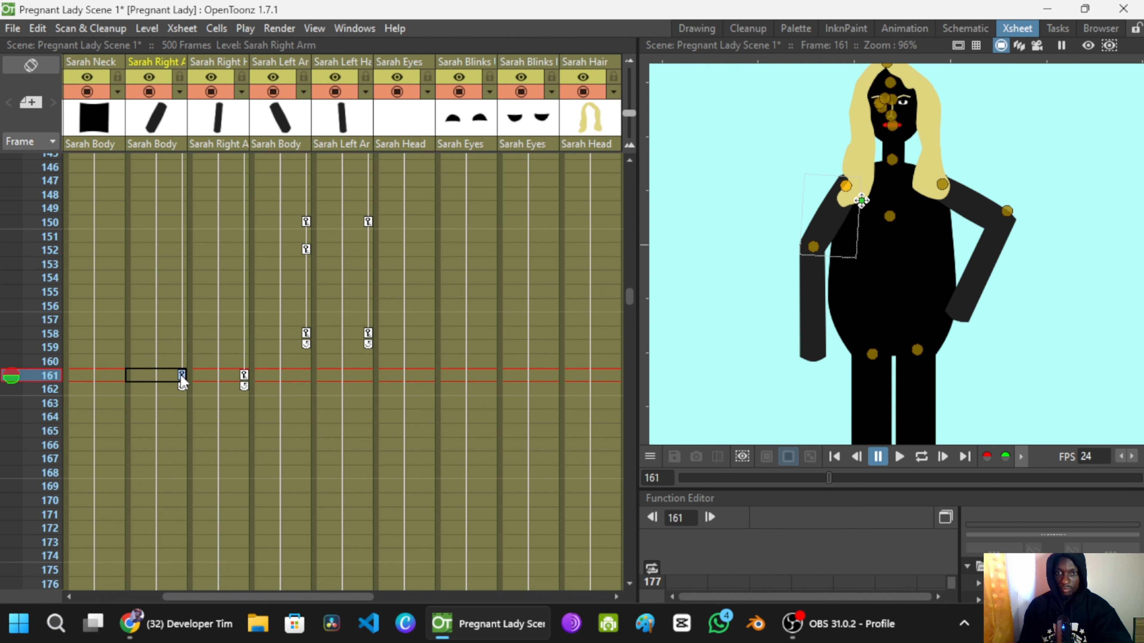
{"action": "left_click", "coordinate": [177, 389]}
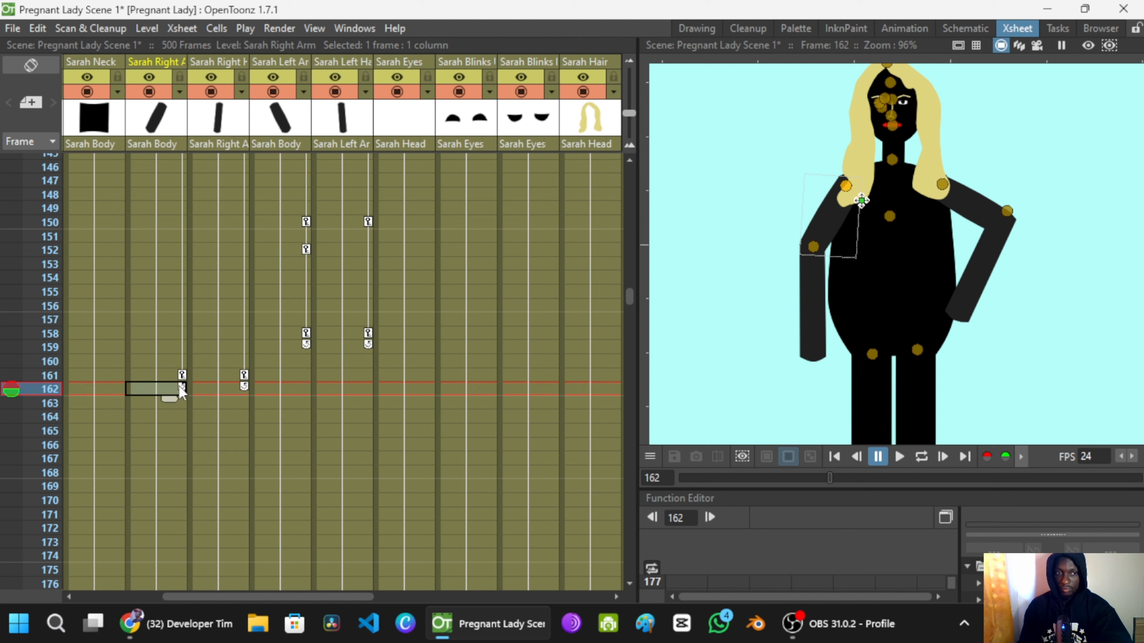
{"action": "left_click", "coordinate": [181, 375]}
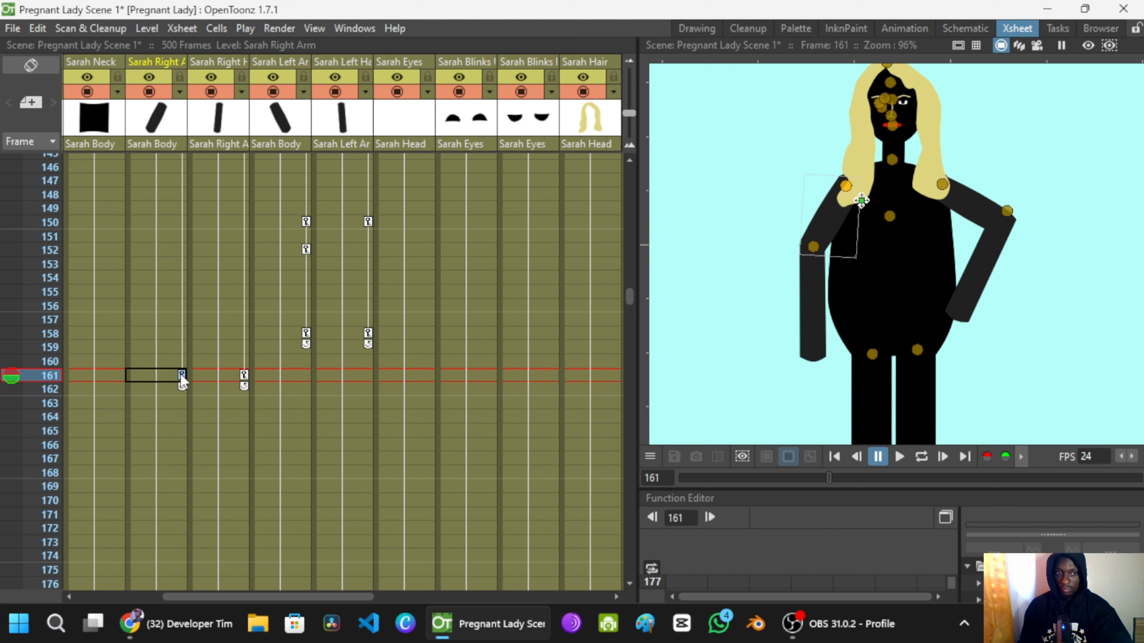
Step: Delete the Sarah Right Arm and Sarah Right Hand keyframes at frame 161
{"action": "left_click", "coordinate": [244, 376]}
{"action": "scroll", "coordinate": [218, 408], "scroll_direction": "up", "scroll_amount": 3}
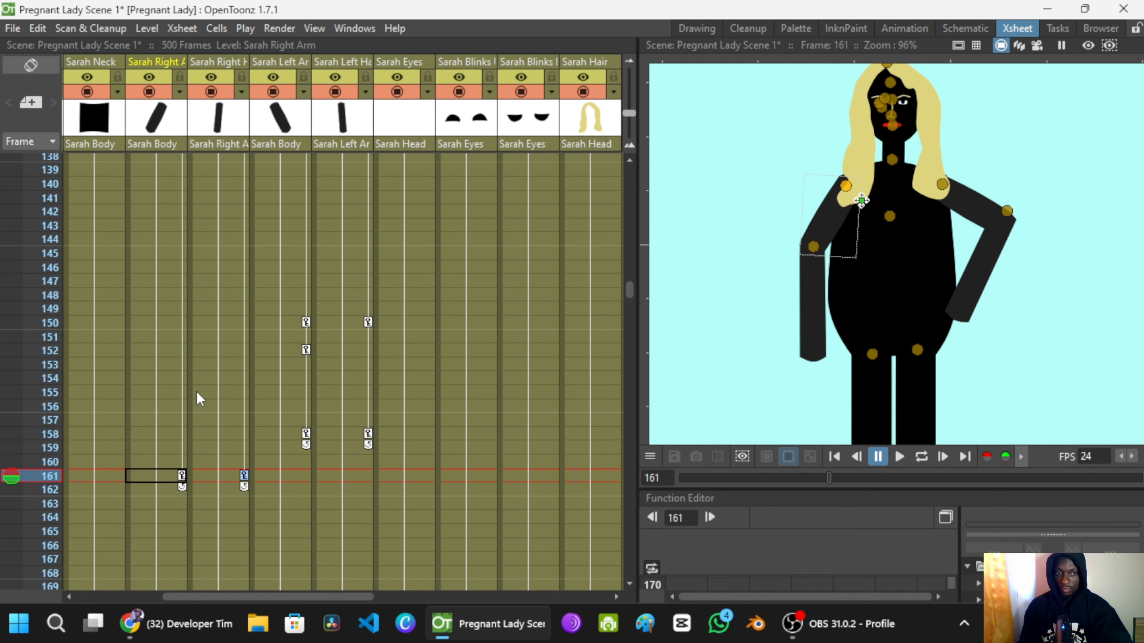
{"action": "left_click", "coordinate": [197, 391]}
{"action": "left_click", "coordinate": [156, 350]}
{"action": "left_click", "coordinate": [182, 476]}
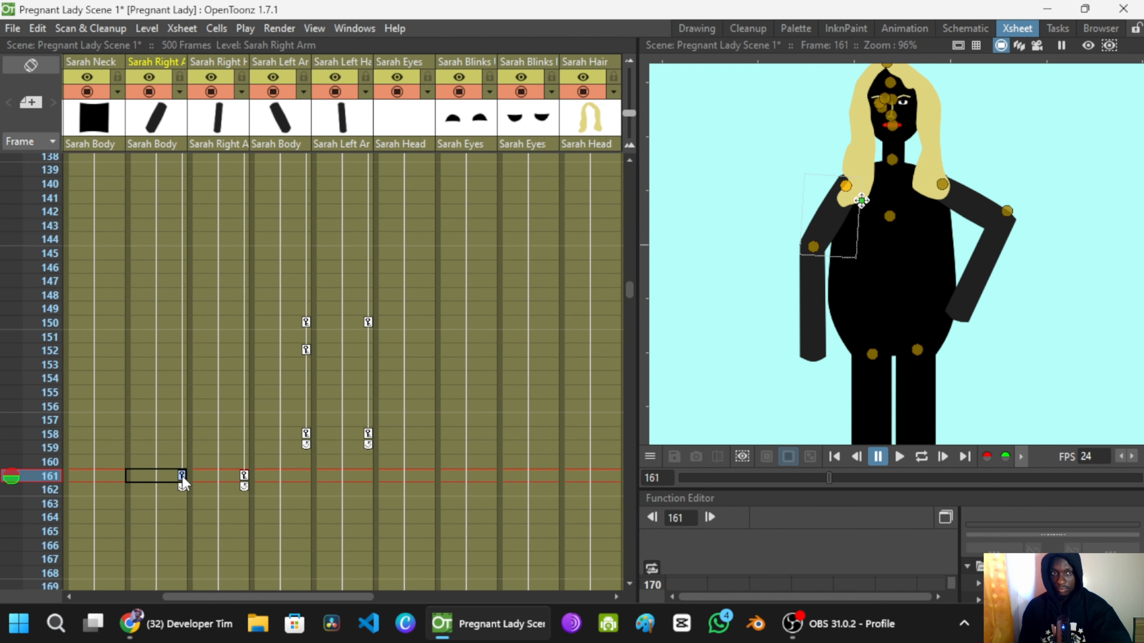
{"action": "key", "text": "Delete"}
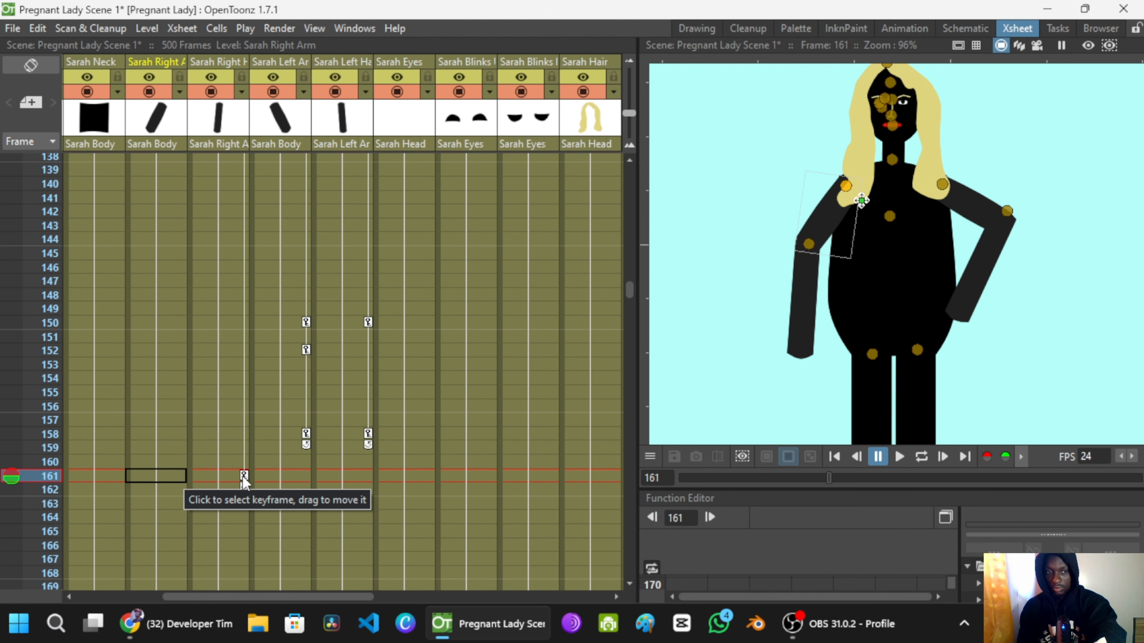
{"action": "left_click", "coordinate": [242, 477]}
{"action": "key", "text": "Delete"}
{"action": "left_click", "coordinate": [170, 472]}
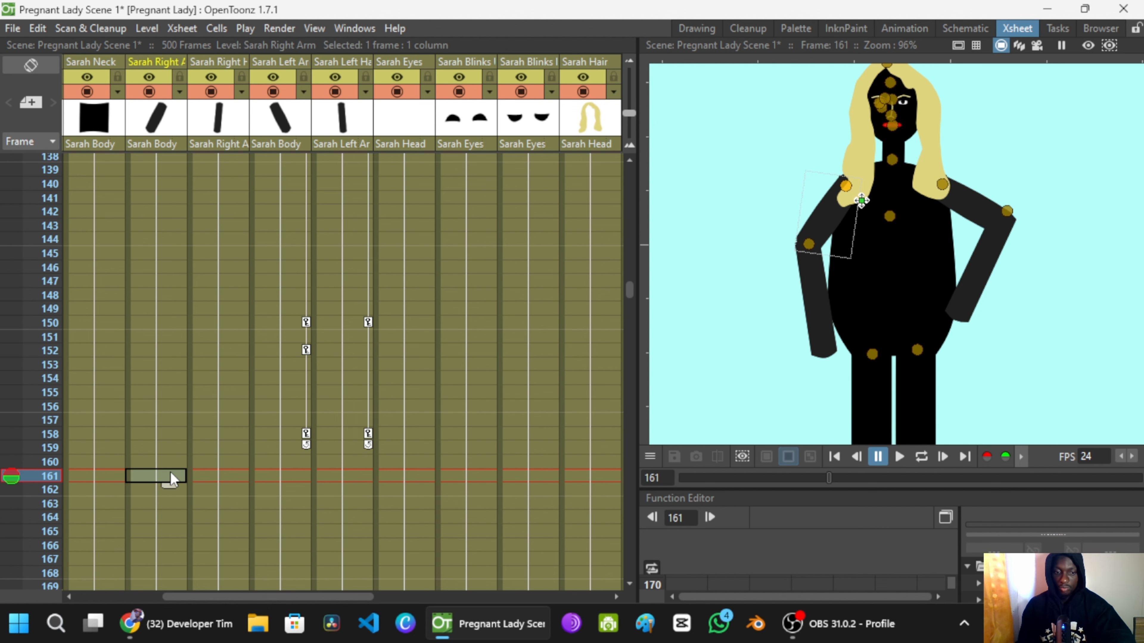
Step: Set new keyframes for the Sarah Right Arm and Sarah Right Hand at frame 161
{"action": "key", "text": "z"}
{"action": "scroll", "coordinate": [208, 457], "scroll_direction": "down", "scroll_amount": 1}
{"action": "left_click", "coordinate": [160, 387]}
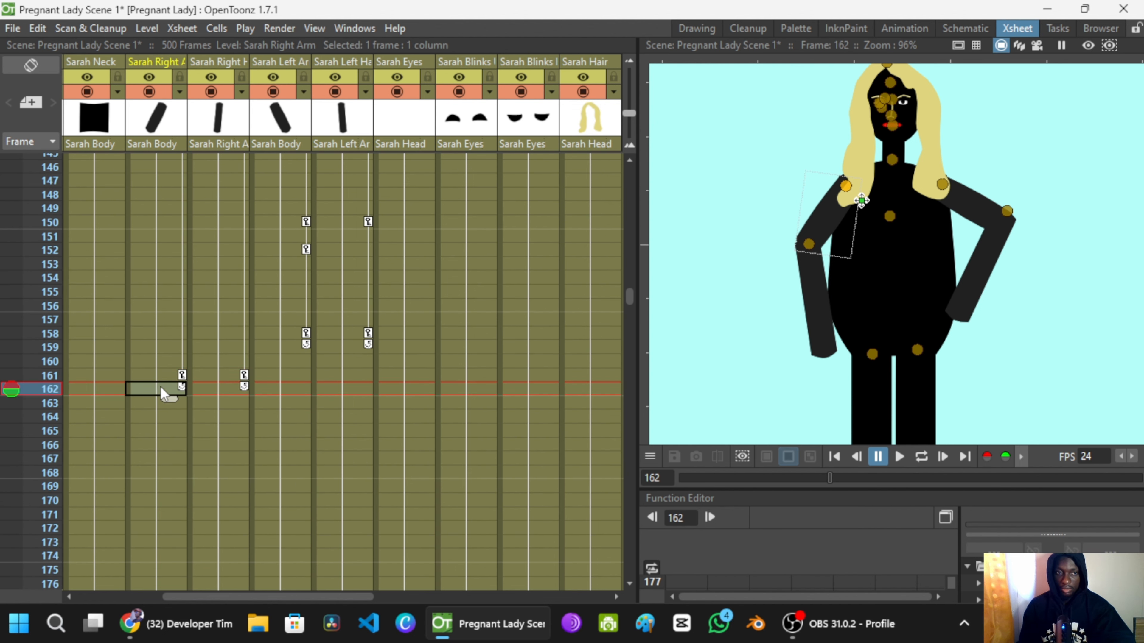
Step: At frame 163, rotate the Sarah Right Hand up across the belly and the Sarah Right Arm slightly inward
{"action": "left_click", "coordinate": [815, 294]}
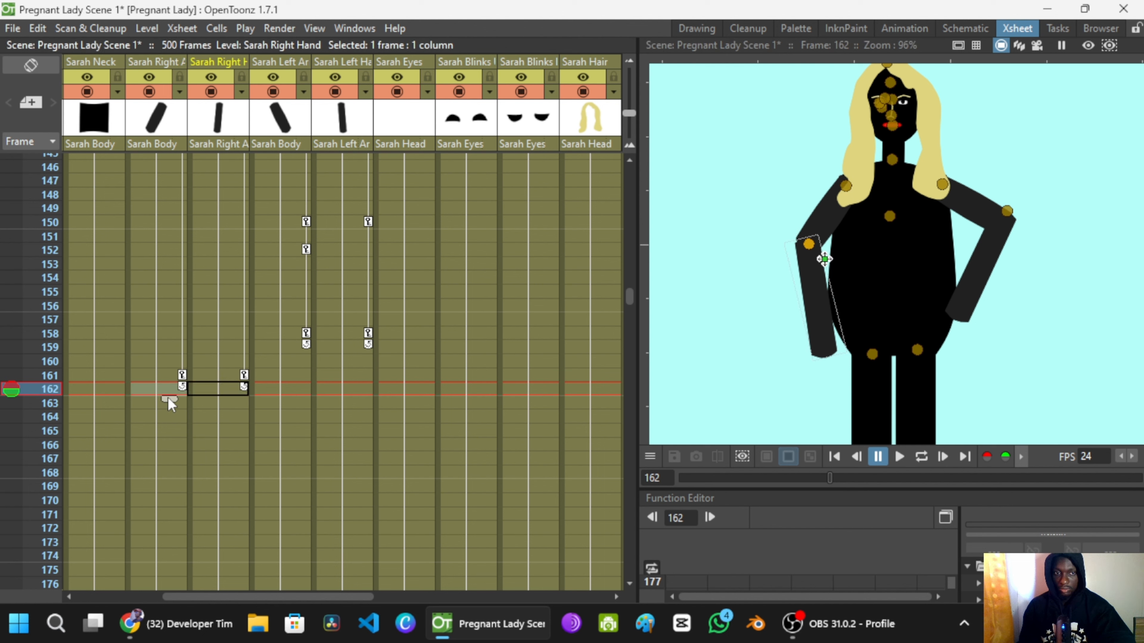
{"action": "left_click", "coordinate": [161, 404]}
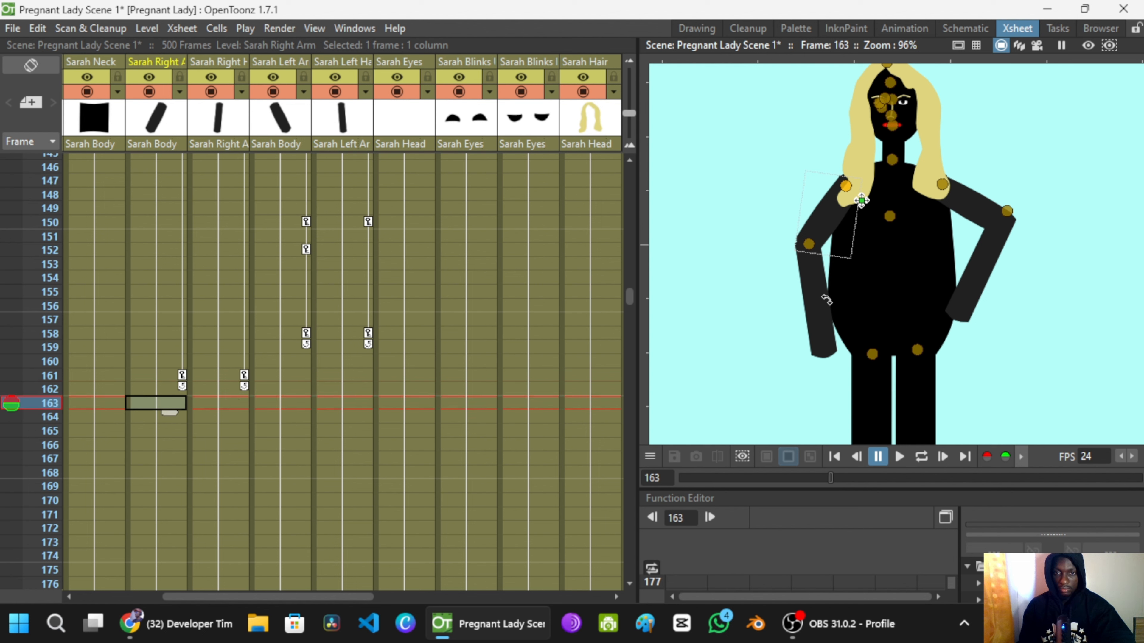
{"action": "left_click_drag", "start_coordinate": [860, 302], "coordinate": [887, 288]}
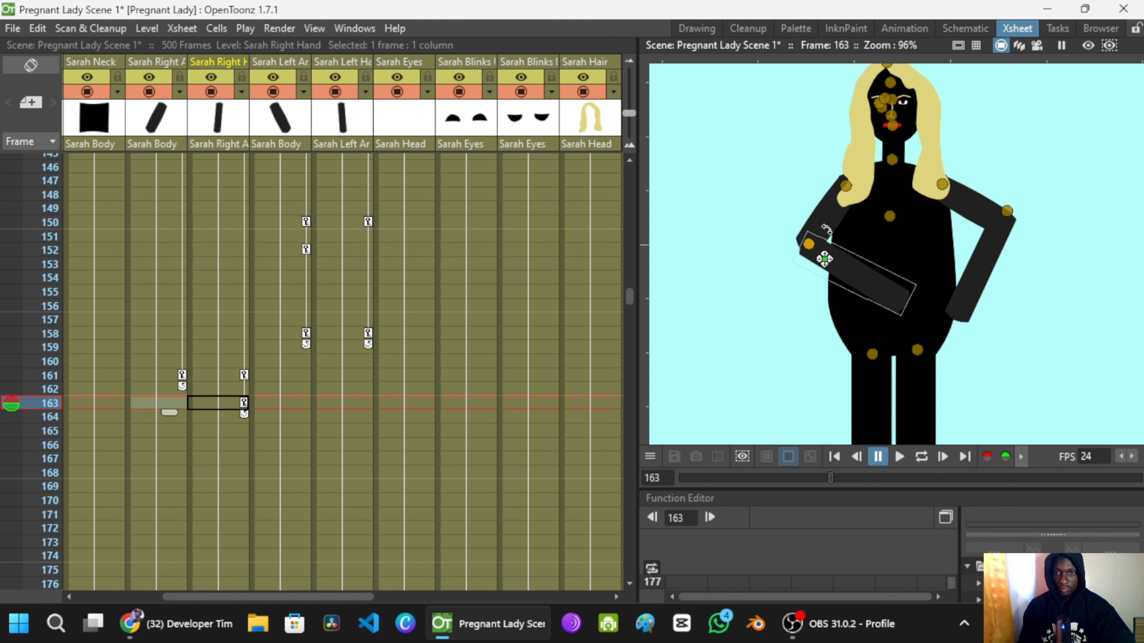
{"action": "mouse_move", "coordinate": [827, 229]}
{"action": "left_mouse_down"}
{"action": "mouse_move", "coordinate": [816, 227]}
{"action": "mouse_move", "coordinate": [830, 230]}
{"action": "left_mouse_up"}
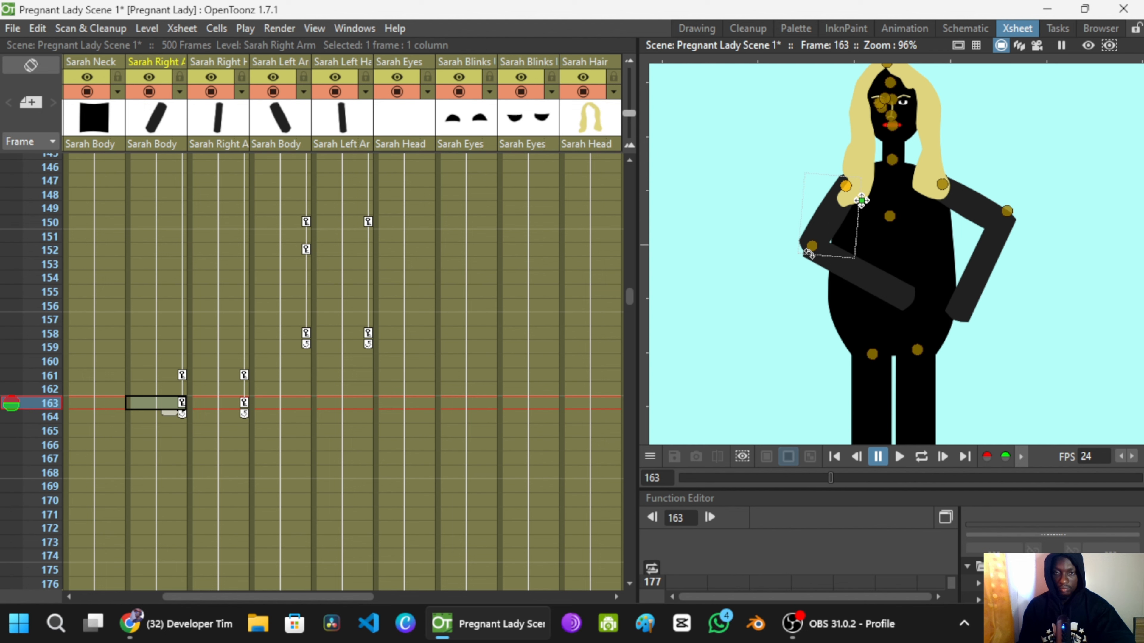
Step: Play the animation from frame 148 to review the speed of both arm movements
{"action": "scroll", "coordinate": [736, 325], "scroll_direction": "down", "scroll_amount": 3}
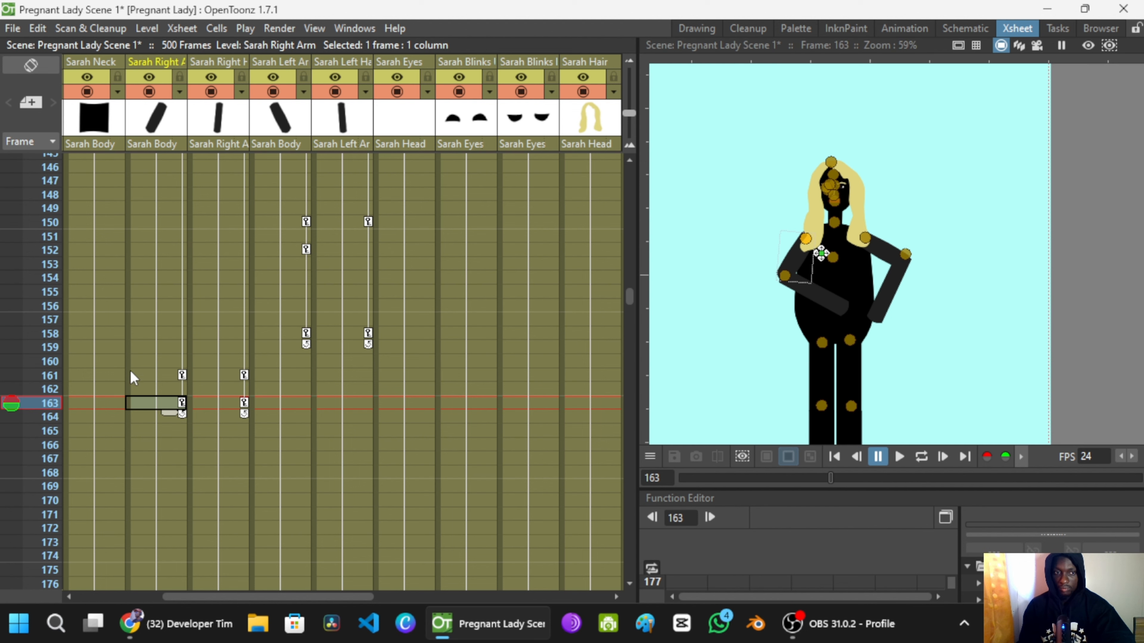
{"action": "left_click", "coordinate": [158, 195]}
{"action": "left_click", "coordinate": [920, 459]}
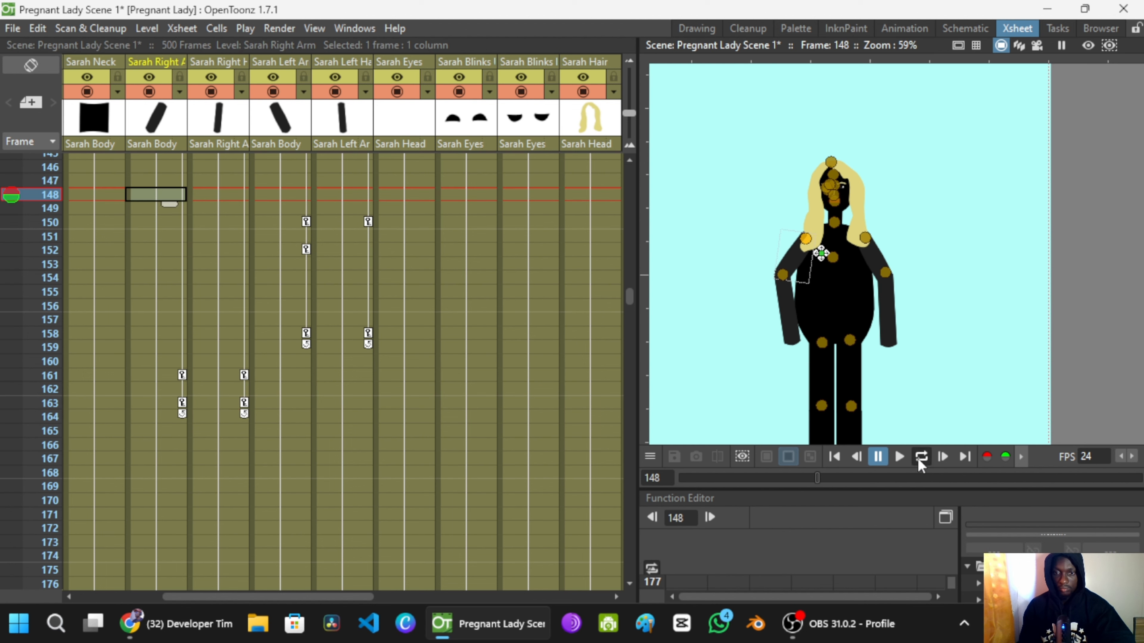
{"action": "left_click", "coordinate": [919, 460]}
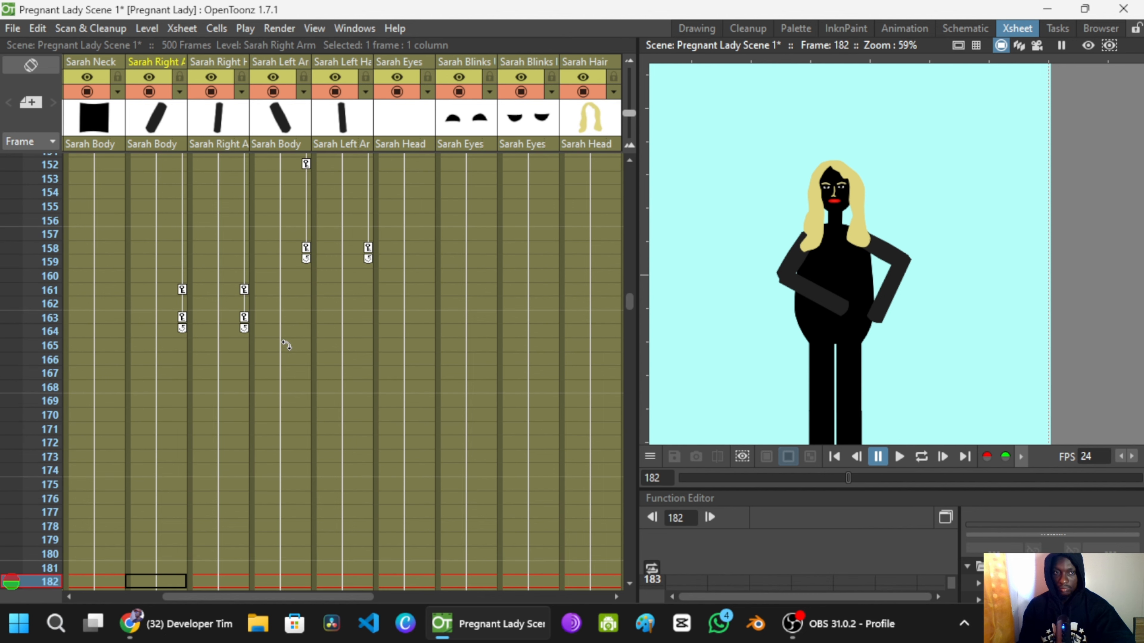
Step: Move the Sarah Right Arm and Sarah Right Hand ending keyframes to frame 168 and play the motion from frame 155
{"action": "left_click", "coordinate": [186, 317]}
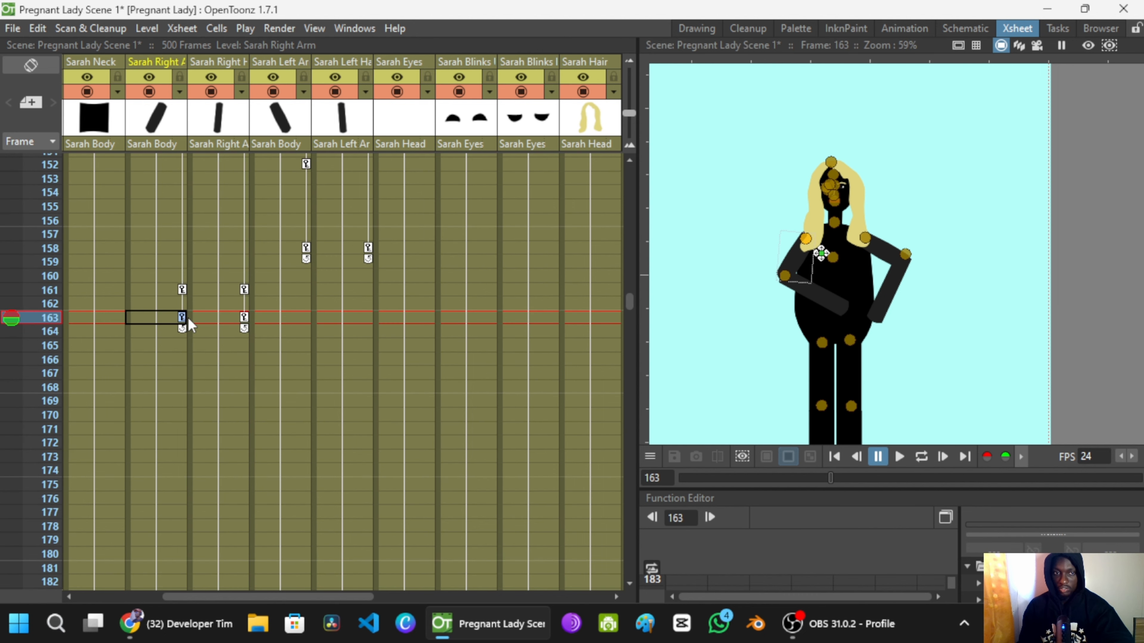
{"action": "left_click", "coordinate": [243, 317], "text": "ctrl"}
{"action": "left_click_drag", "start_coordinate": [247, 315], "coordinate": [249, 383]}
{"action": "left_click", "coordinate": [173, 207]}
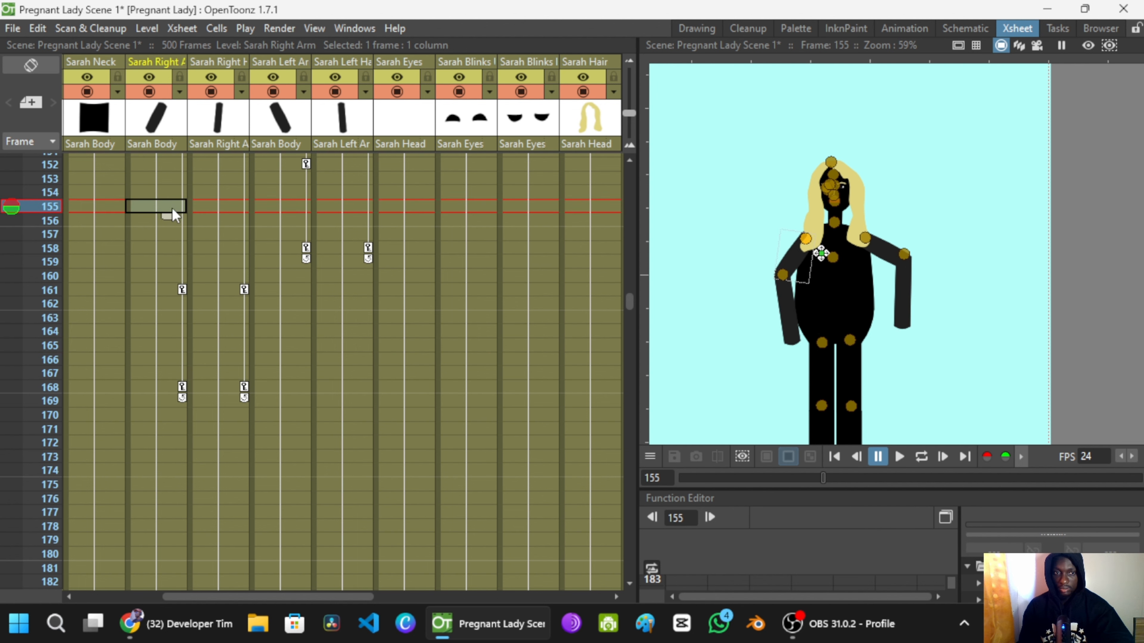
{"action": "left_click", "coordinate": [919, 457]}
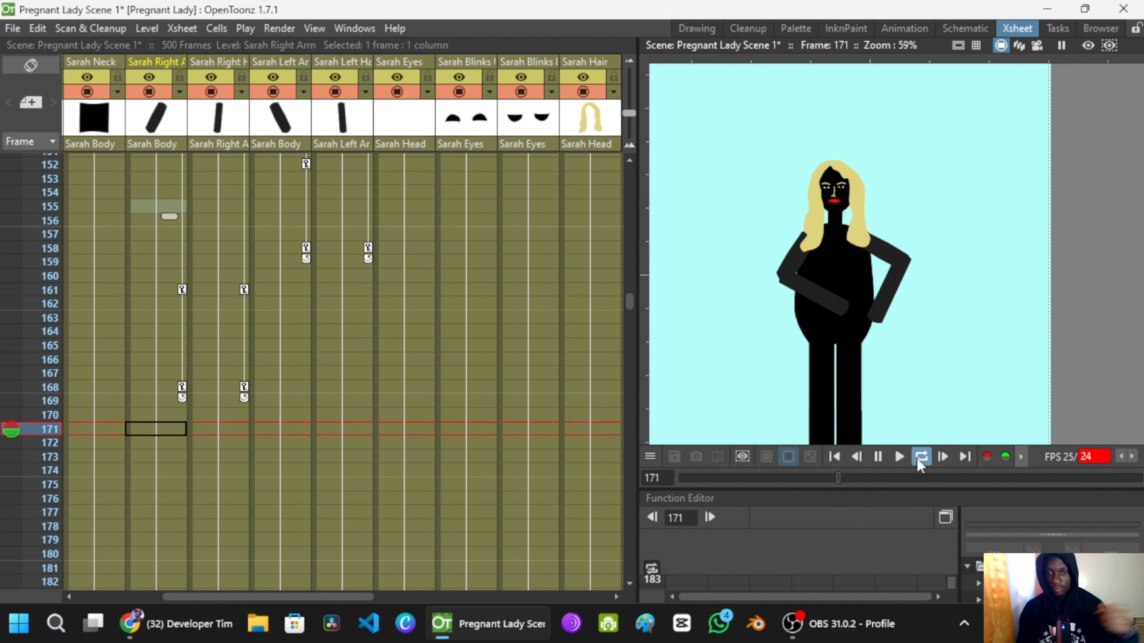
{"action": "left_click", "coordinate": [878, 457]}
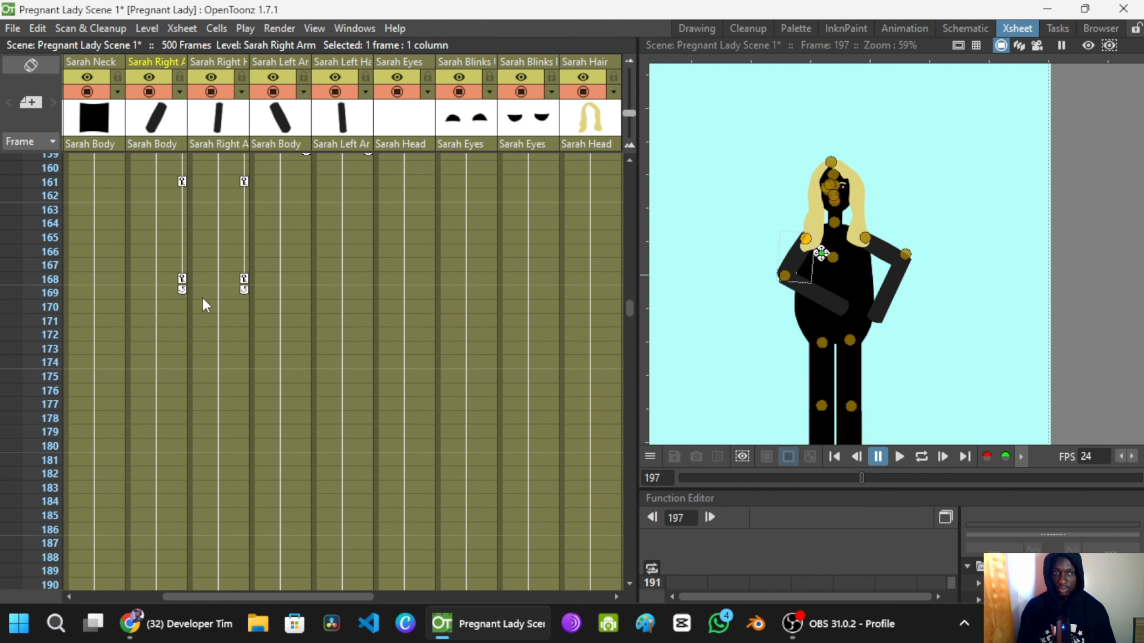
Step: Move the Sarah Right Arm and Sarah Right Hand ending keyframes to frame 181 and play the motion from frame 154
{"action": "left_click", "coordinate": [177, 279]}
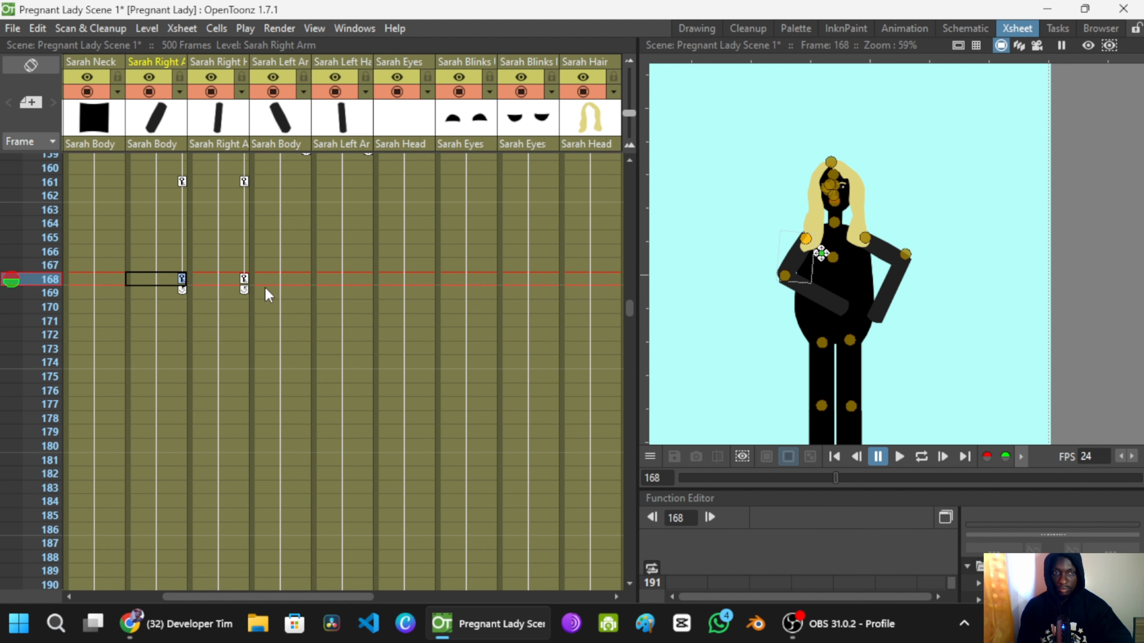
{"action": "left_click_drag", "start_coordinate": [244, 334], "coordinate": [242, 460]}
{"action": "scroll", "coordinate": [212, 246], "scroll_direction": "up", "scroll_amount": 2}
{"action": "left_click", "coordinate": [206, 238]}
{"action": "left_click", "coordinate": [198, 187]}
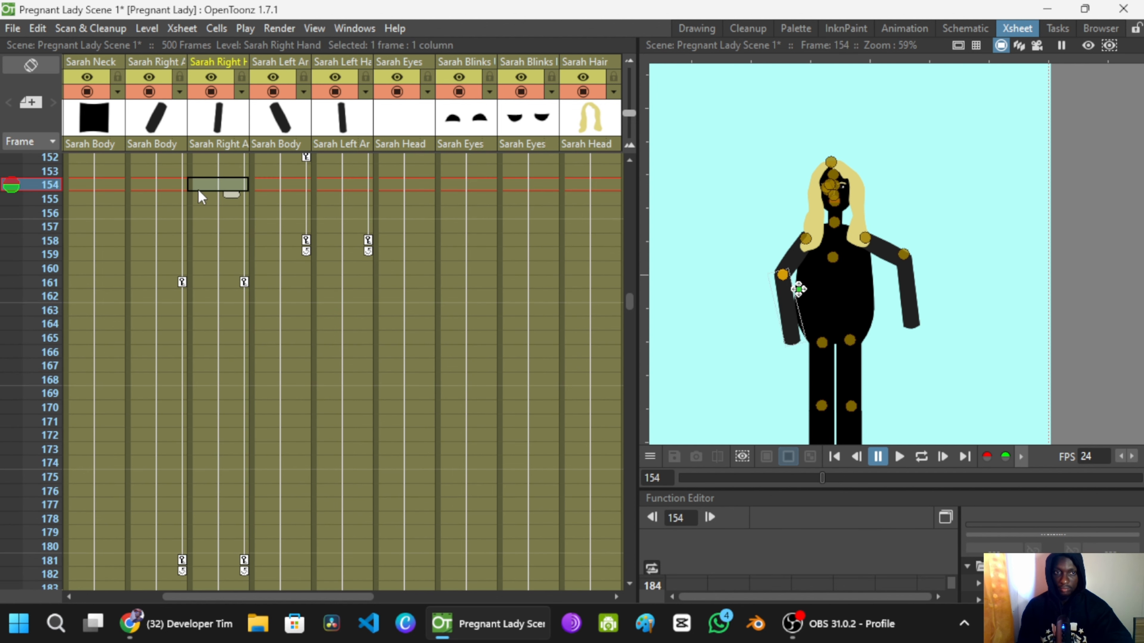
{"action": "left_click", "coordinate": [922, 457]}
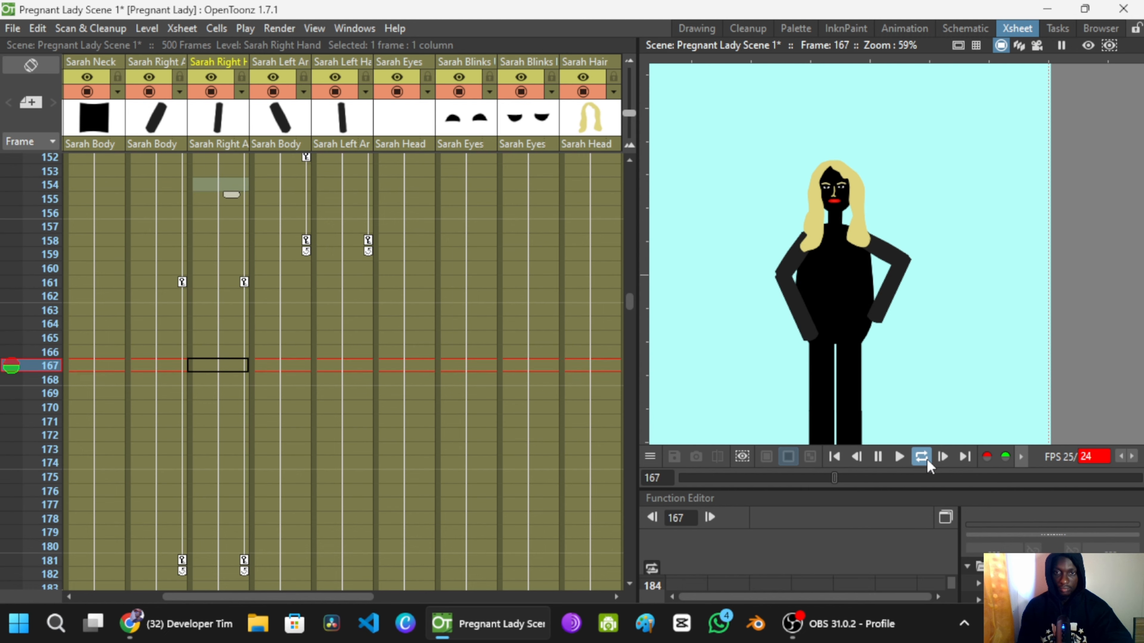
{"action": "left_click", "coordinate": [922, 458]}
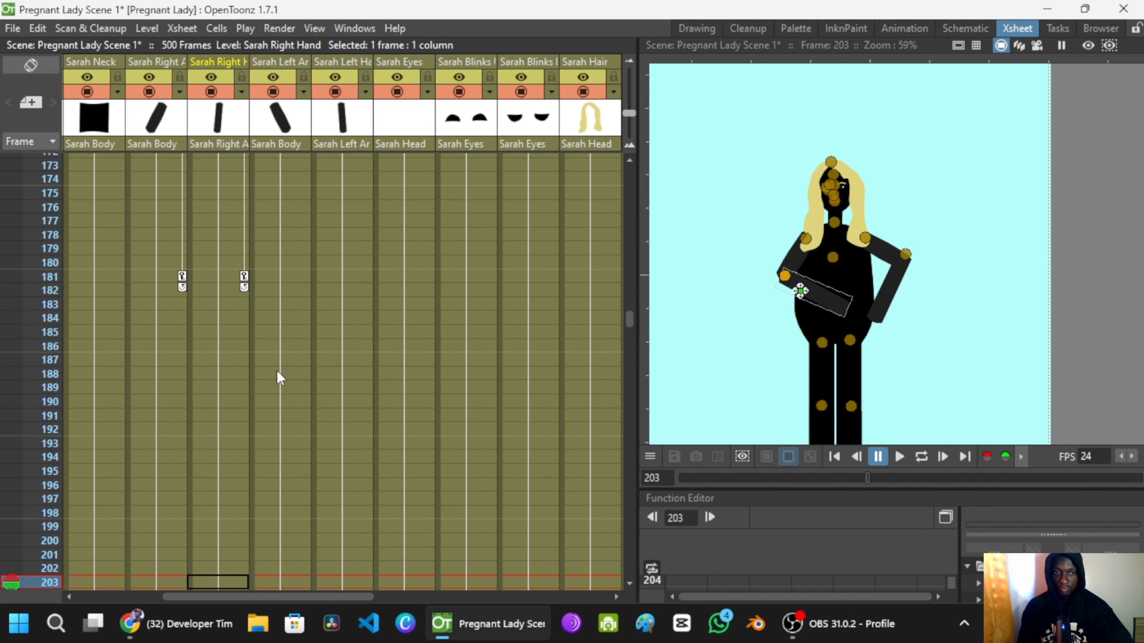
Step: Move the Sarah Right Arm and Sarah Right Hand ending keyframes to frame 175 and play the motion from frame 136
{"action": "left_click", "coordinate": [228, 281]}
{"action": "left_click_drag", "start_coordinate": [244, 276], "coordinate": [232, 192]}
{"action": "scroll", "coordinate": [232, 192], "scroll_direction": "up", "scroll_amount": 5}
{"action": "scroll", "coordinate": [206, 303], "scroll_direction": "up", "scroll_amount": 7}
{"action": "left_click", "coordinate": [180, 255]}
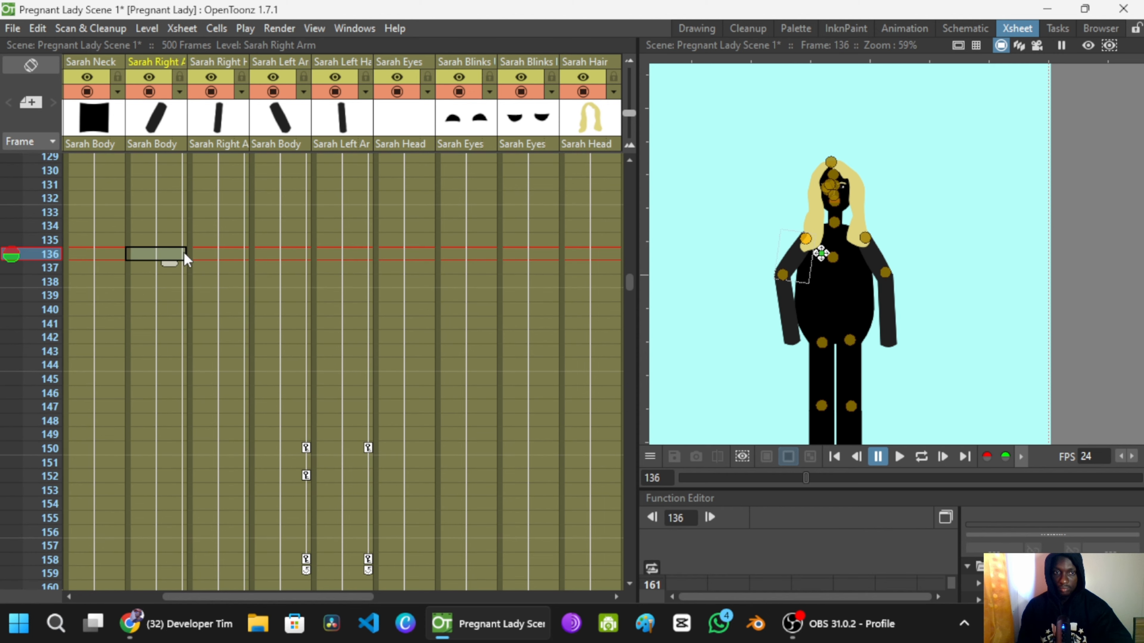
{"action": "left_click", "coordinate": [921, 457]}
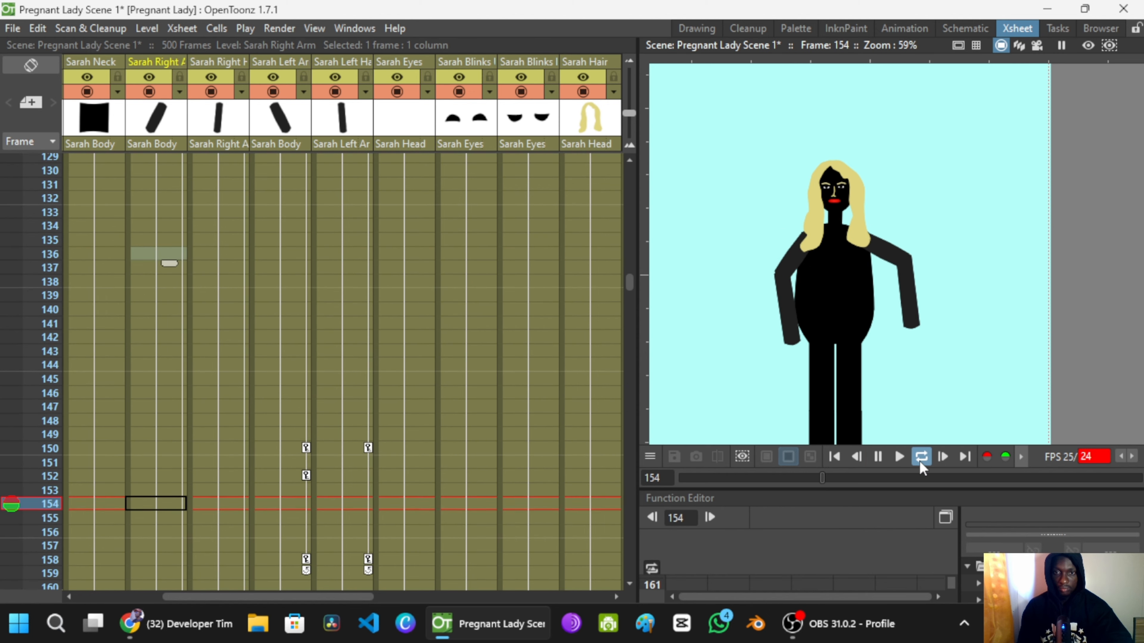
{"action": "left_click", "coordinate": [920, 464]}
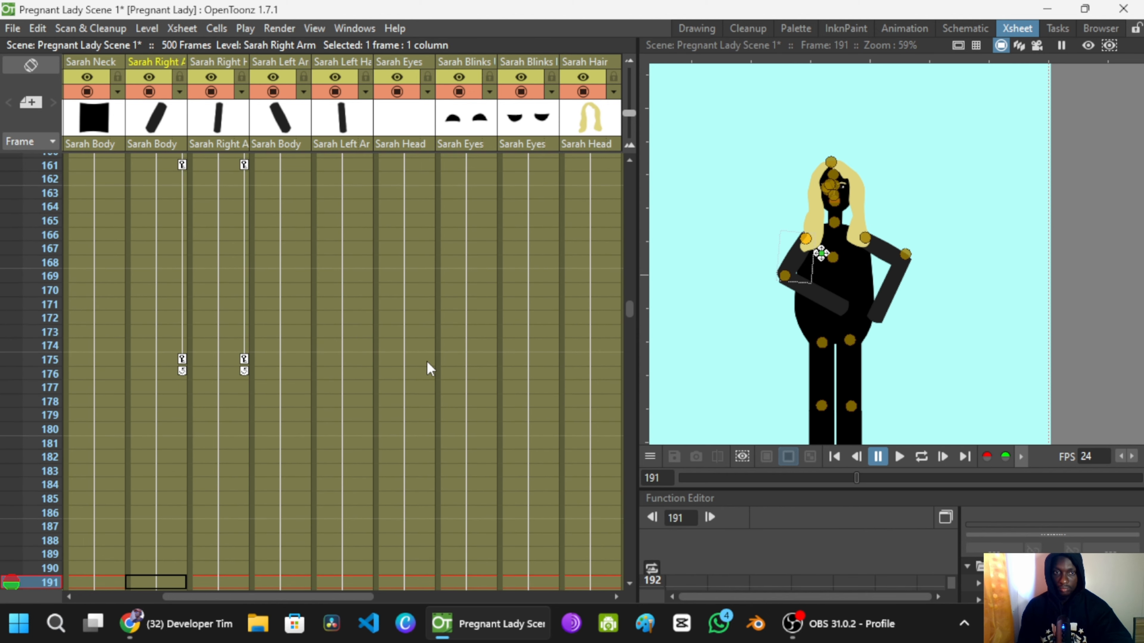
Step: Check the Sarah Left Arm's poses from frame 150 and move its ending keyframe and the Sarah Left Hand's to frame 159
{"action": "scroll", "coordinate": [359, 368], "scroll_direction": "up", "scroll_amount": 3}
{"action": "left_click", "coordinate": [305, 313]}
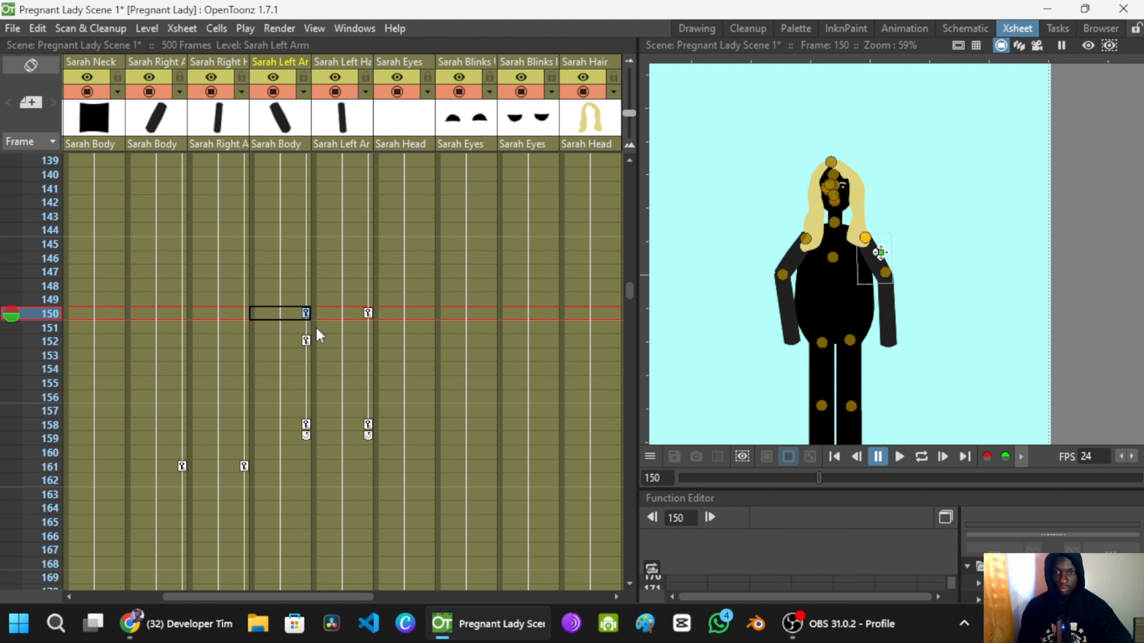
{"action": "left_click", "coordinate": [304, 328]}
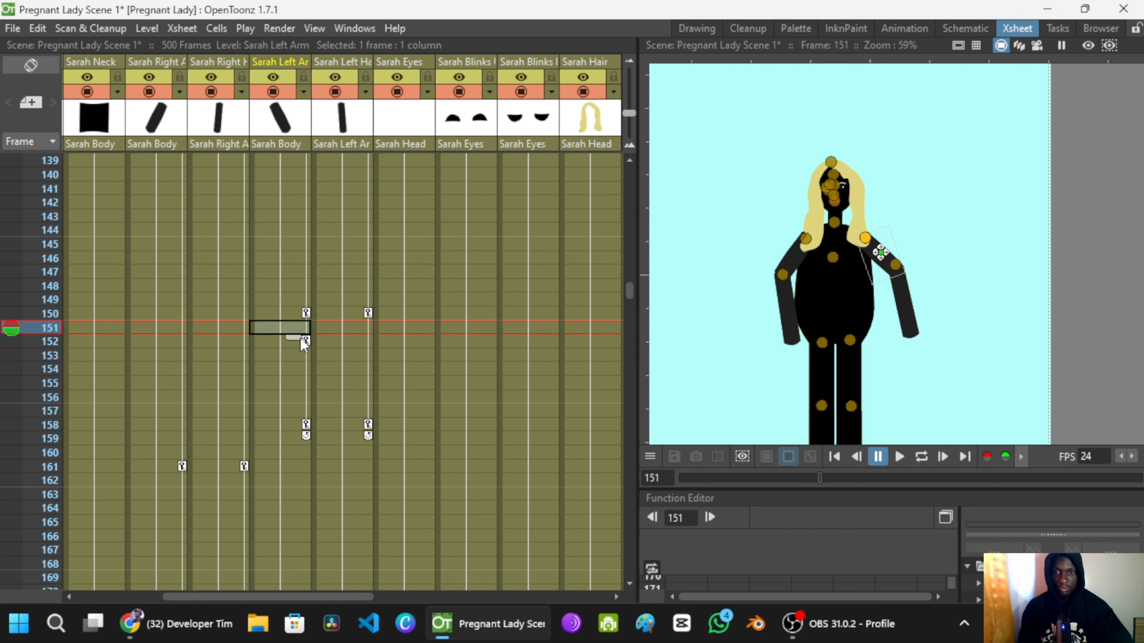
{"action": "left_click", "coordinate": [301, 368]}
{"action": "left_click", "coordinate": [300, 396]}
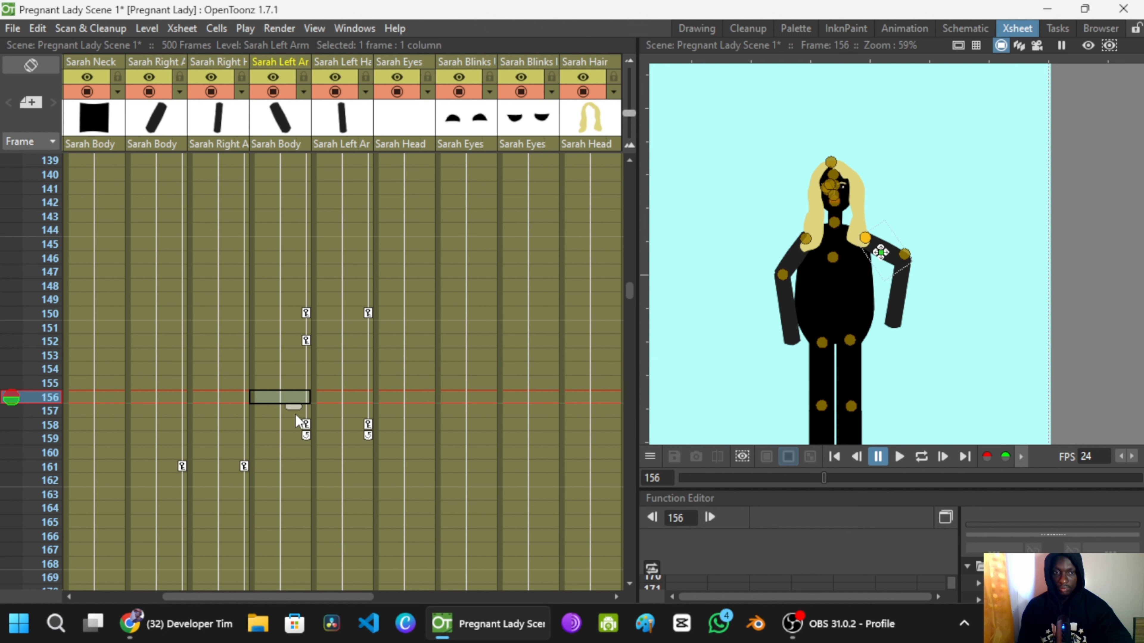
{"action": "left_click", "coordinate": [295, 422]}
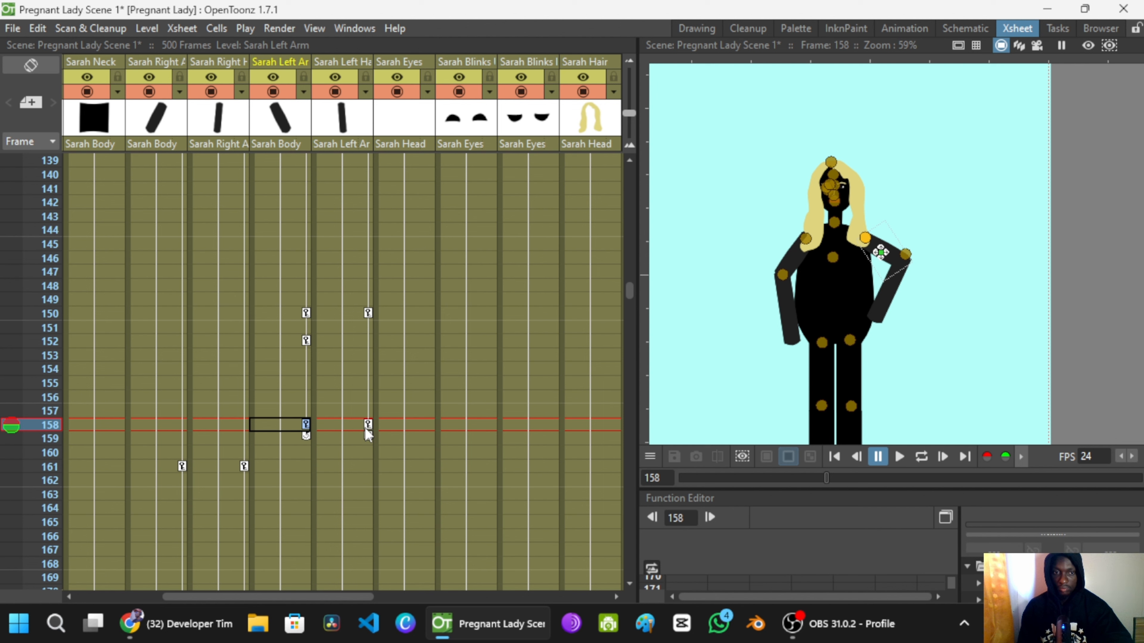
{"action": "left_click_drag", "start_coordinate": [368, 426], "coordinate": [366, 436]}
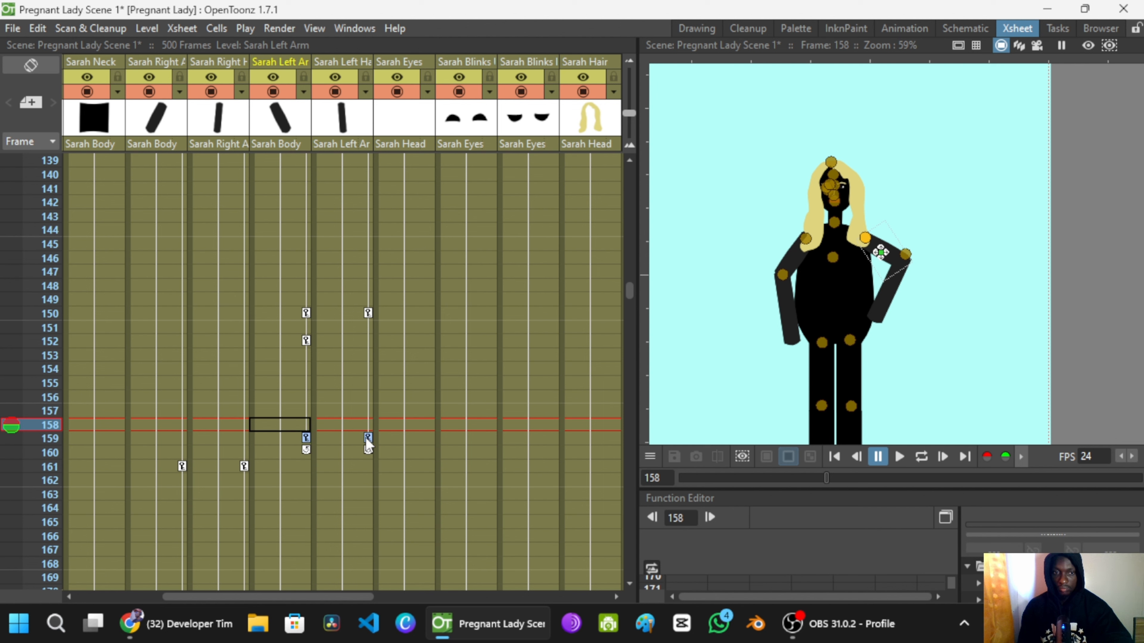
Step: Move the Sarah Left Arm's middle keyframe to frame 153 and play the animation from frame 149
{"action": "left_click", "coordinate": [307, 344]}
{"action": "left_click_drag", "start_coordinate": [305, 341], "coordinate": [305, 355]}
{"action": "left_click", "coordinate": [279, 299]}
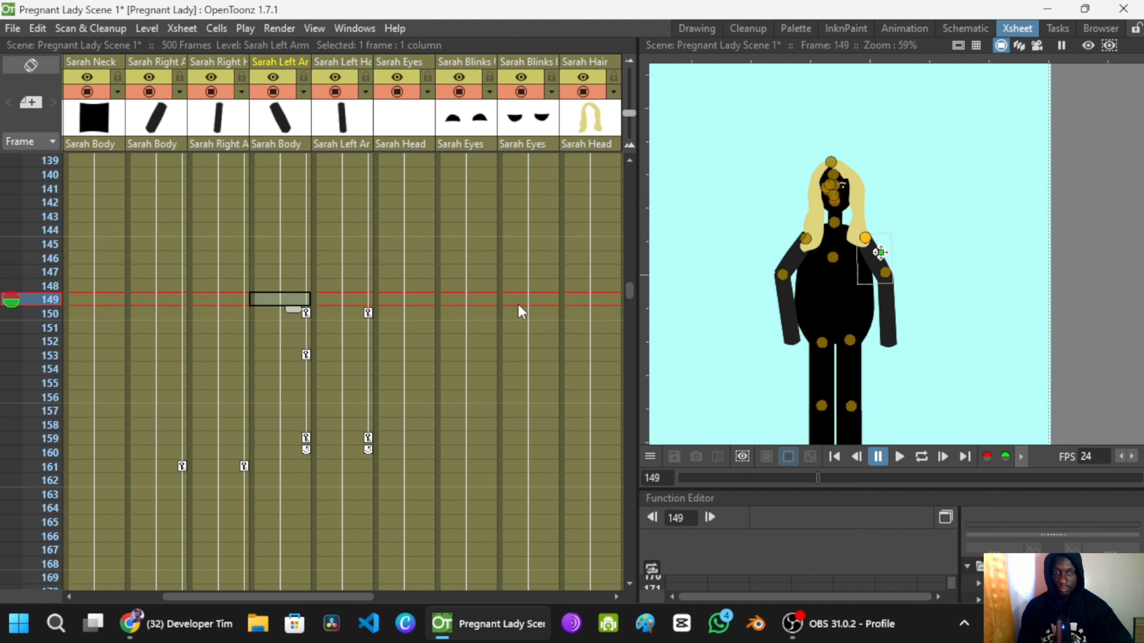
{"action": "left_click", "coordinate": [899, 457]}
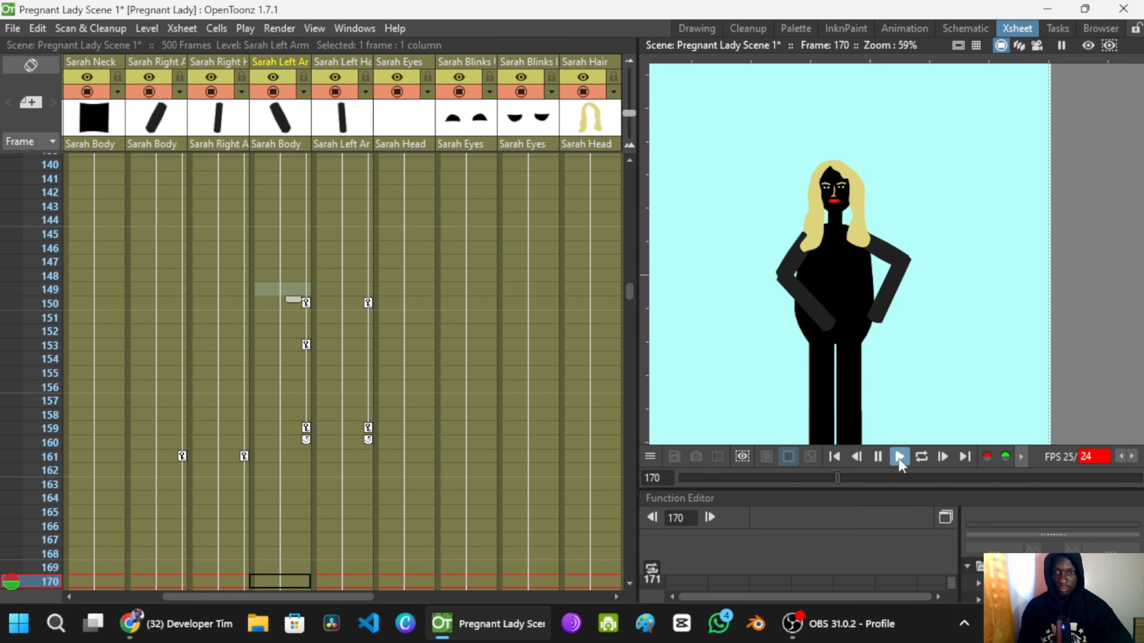
{"action": "left_click", "coordinate": [877, 457]}
Step: Move the Sarah Right Arm and Sarah Right Hand ending keyframes to frame 171
{"action": "left_click", "coordinate": [179, 388]}
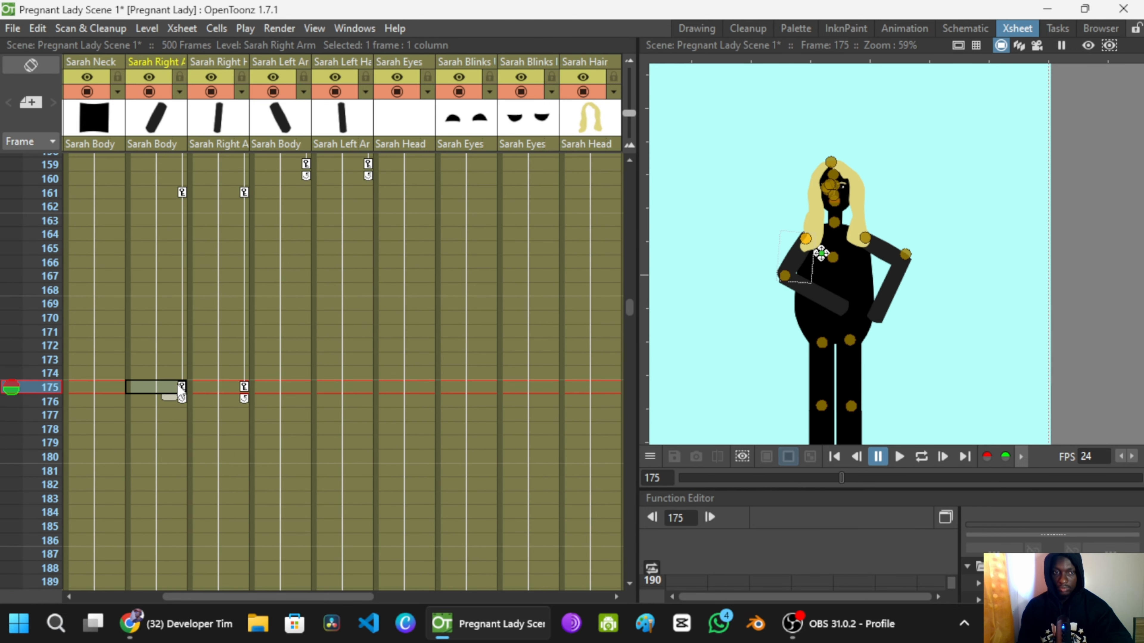
{"action": "left_click", "coordinate": [244, 388]}
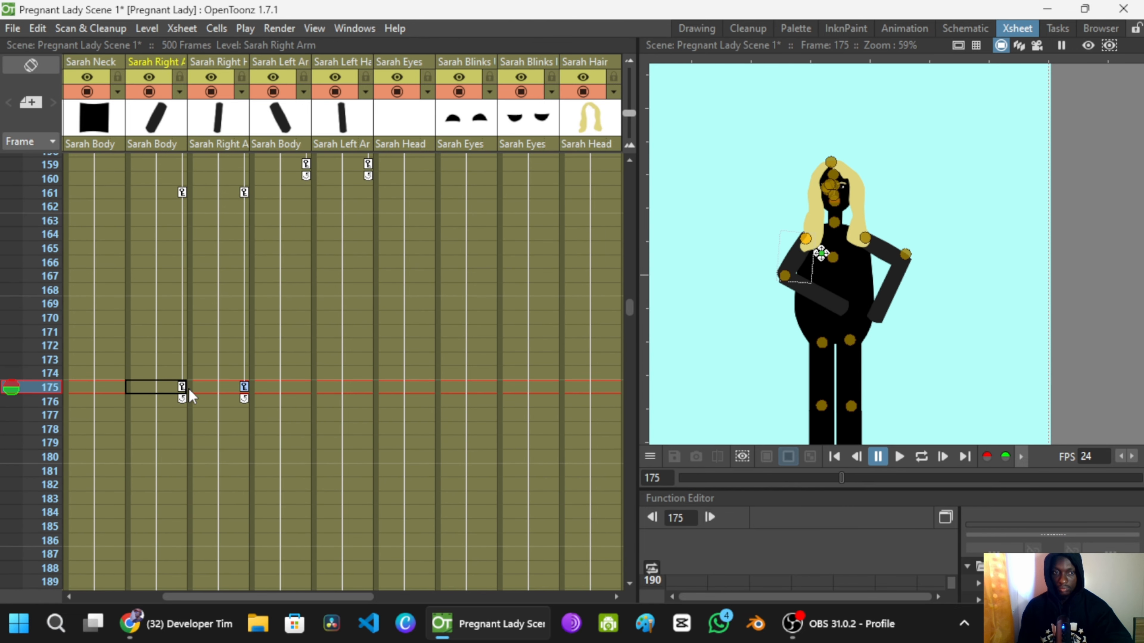
{"action": "left_click_drag", "start_coordinate": [181, 386], "coordinate": [171, 330]}
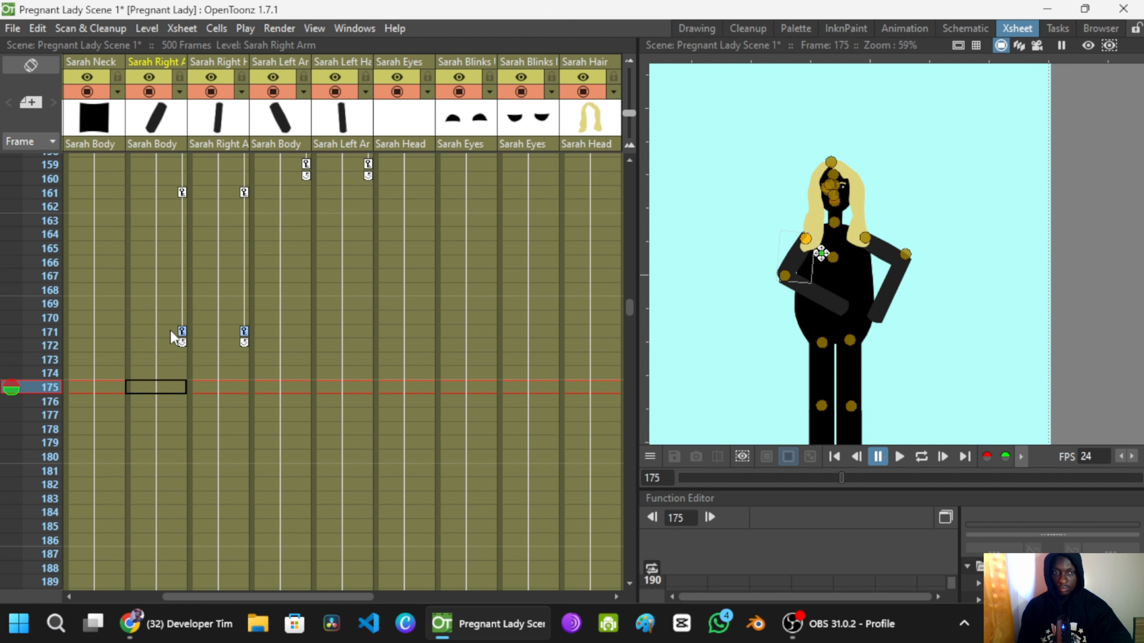
{"action": "left_click", "coordinate": [263, 347]}
{"action": "left_click", "coordinate": [263, 347]}
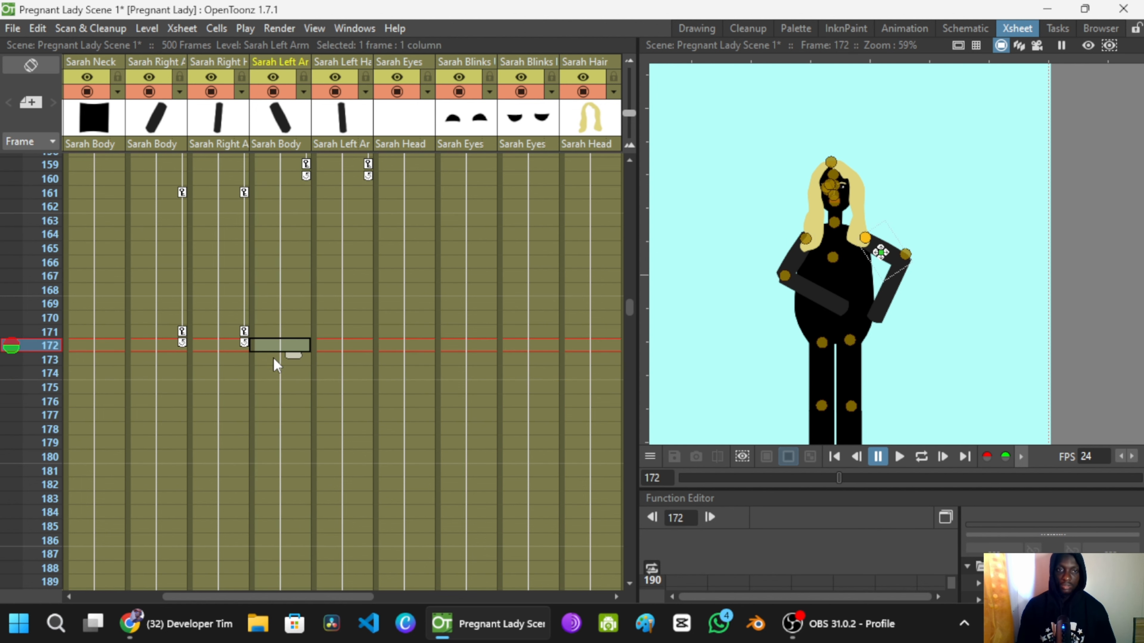
Step: Play the animation from frame 146 and again from frame 136 to review the retimed arm movements
{"action": "left_click", "coordinate": [200, 248]}
{"action": "scroll", "coordinate": [225, 252], "scroll_direction": "up", "scroll_amount": 7}
{"action": "left_click", "coordinate": [218, 285]}
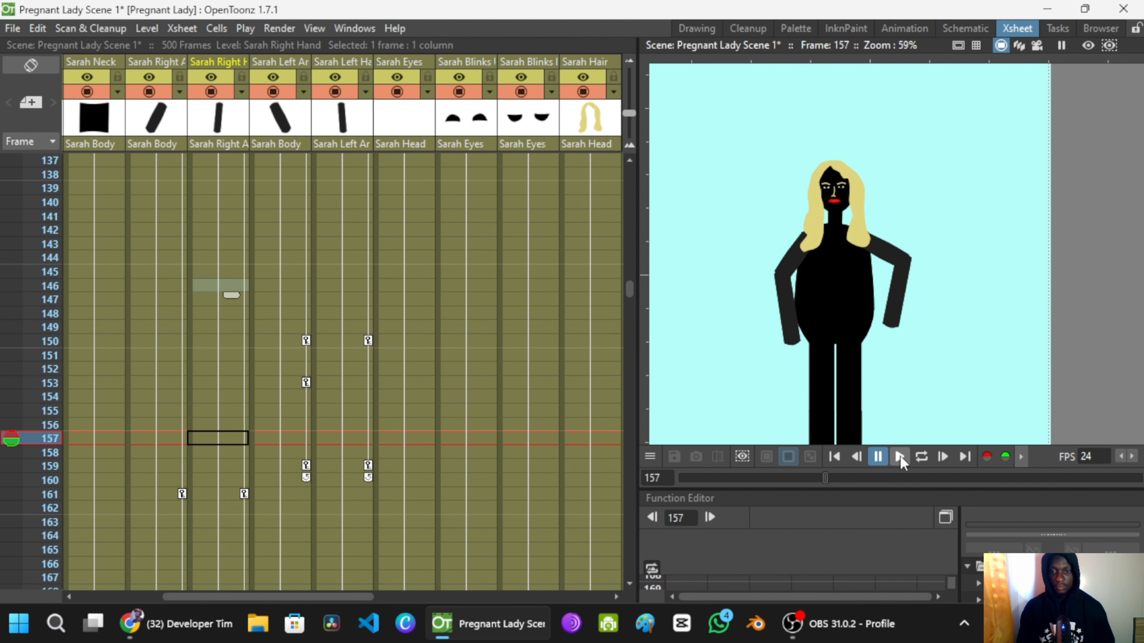
{"action": "left_click", "coordinate": [900, 458]}
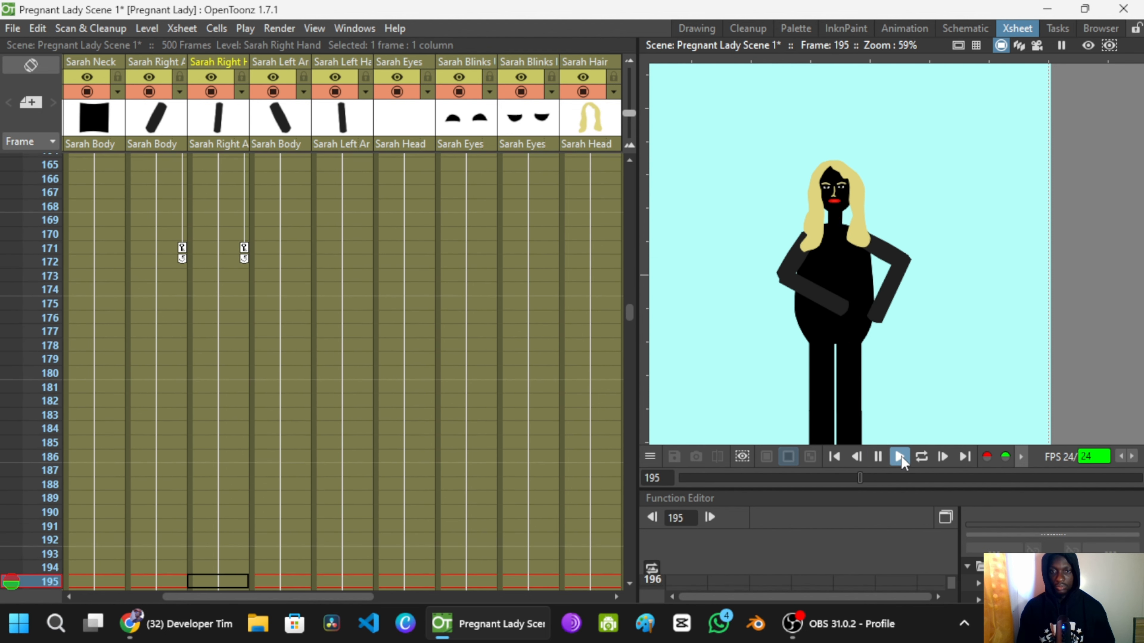
{"action": "left_click", "coordinate": [878, 457]}
{"action": "scroll", "coordinate": [223, 350], "scroll_direction": "down", "scroll_amount": 10}
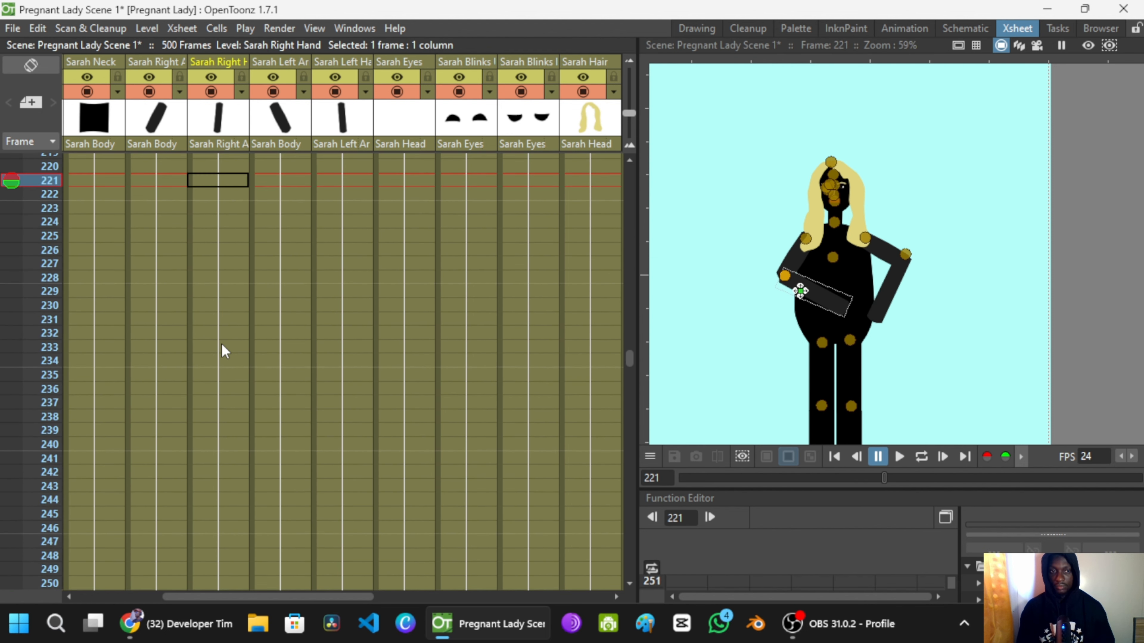
{"action": "scroll", "coordinate": [223, 350], "scroll_direction": "up", "scroll_amount": 12}
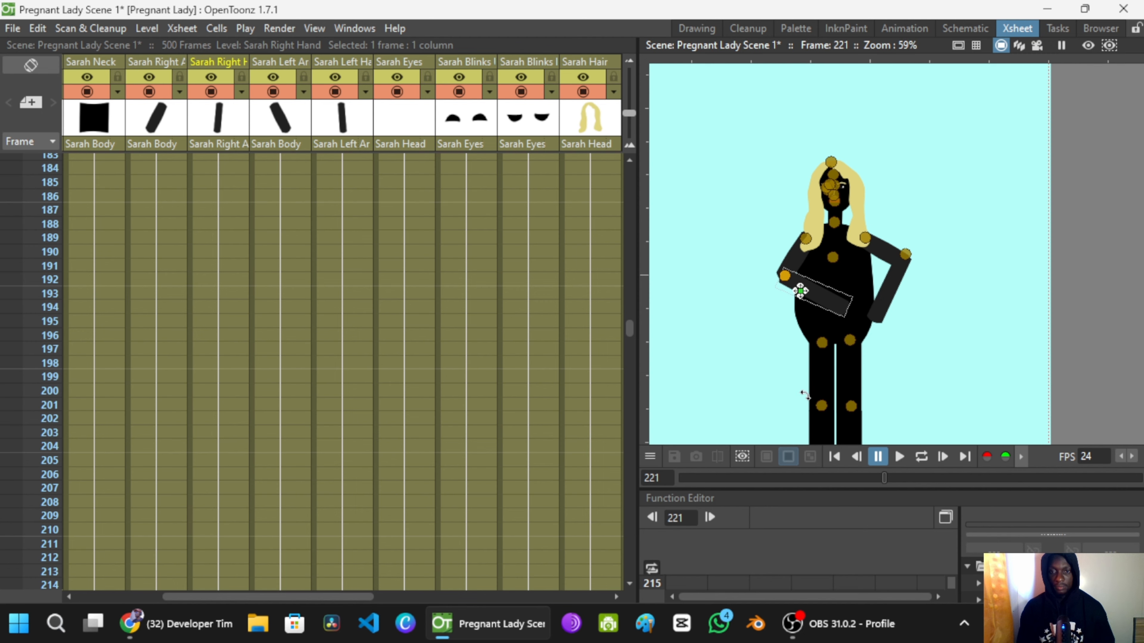
{"action": "scroll", "coordinate": [277, 272], "scroll_direction": "up", "scroll_amount": 8}
{"action": "left_click", "coordinate": [155, 204]}
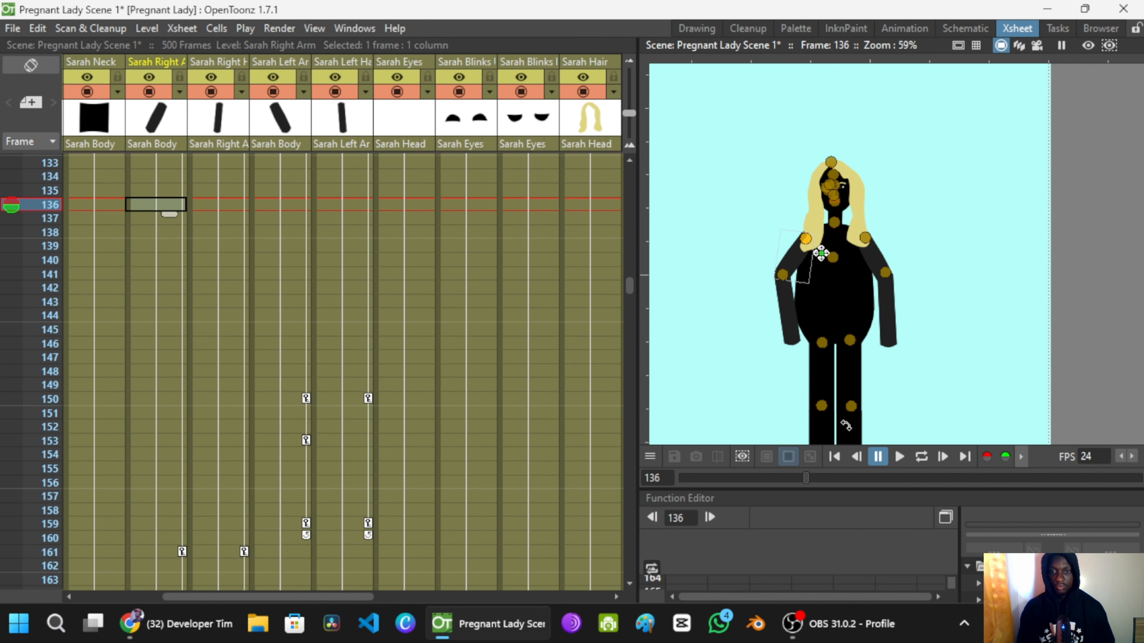
{"action": "left_click", "coordinate": [899, 457]}
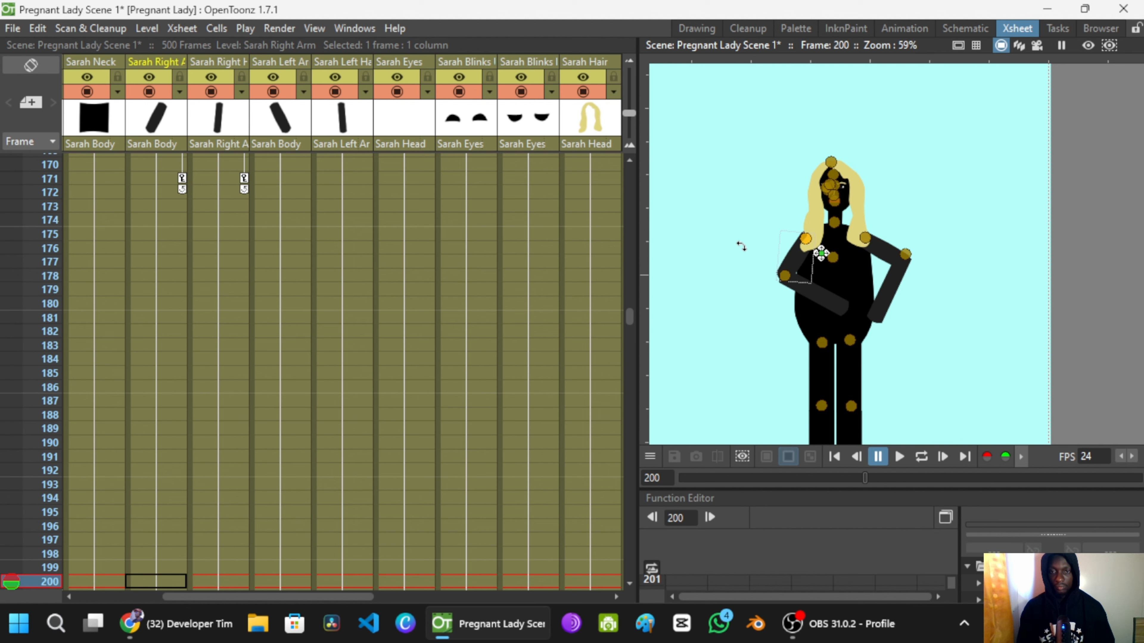
Step: Try rotating the Sarah Head and the Sarah Nose at frame 181, undoing each rotation
{"action": "scroll", "coordinate": [759, 238], "scroll_direction": "down", "scroll_amount": 3}
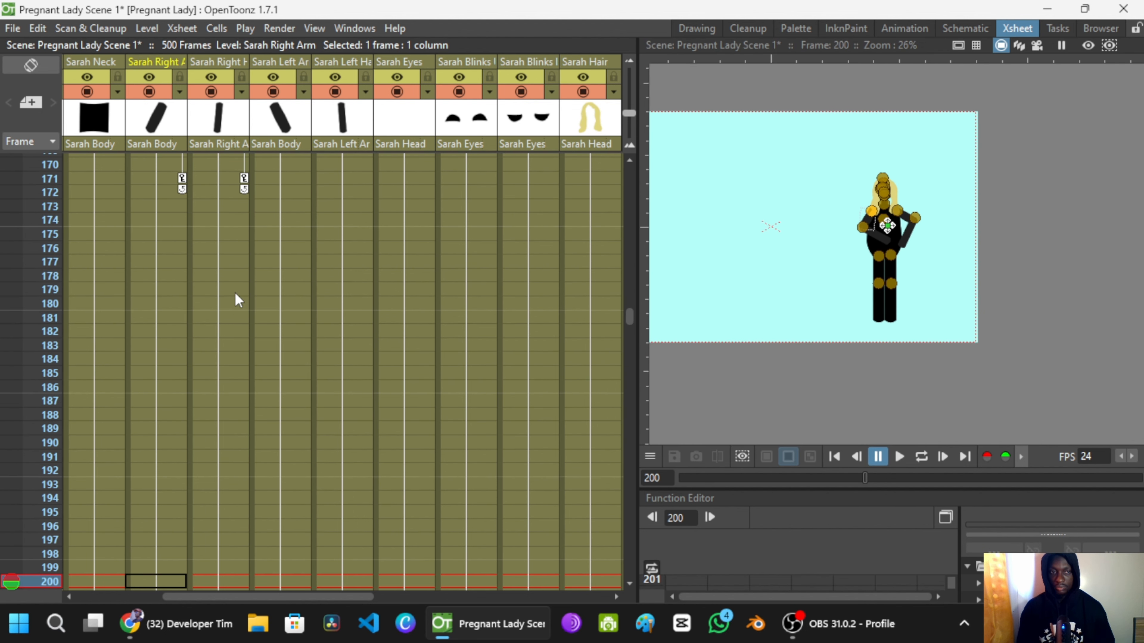
{"action": "scroll", "coordinate": [223, 321], "scroll_direction": "down", "scroll_amount": 5}
{"action": "scroll", "coordinate": [180, 311], "scroll_direction": "up", "scroll_amount": 5}
{"action": "left_click", "coordinate": [185, 321]}
{"action": "scroll", "coordinate": [191, 321], "scroll_direction": "up", "scroll_amount": 5}
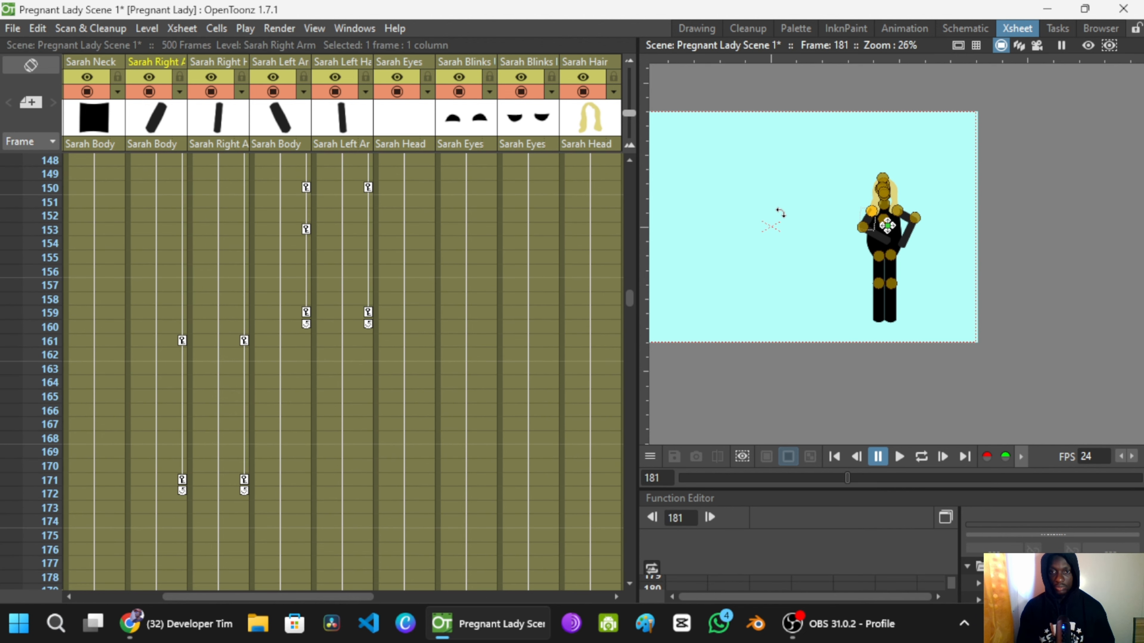
{"action": "scroll", "coordinate": [810, 252], "scroll_direction": "up", "scroll_amount": 10}
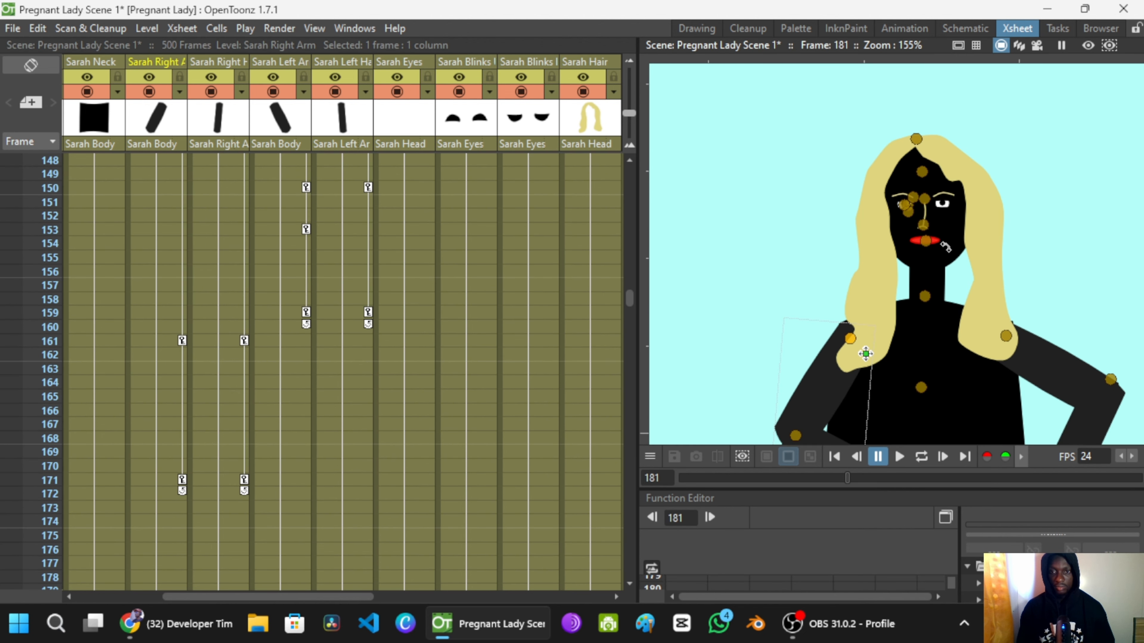
{"action": "scroll", "coordinate": [949, 236], "scroll_direction": "up", "scroll_amount": 5}
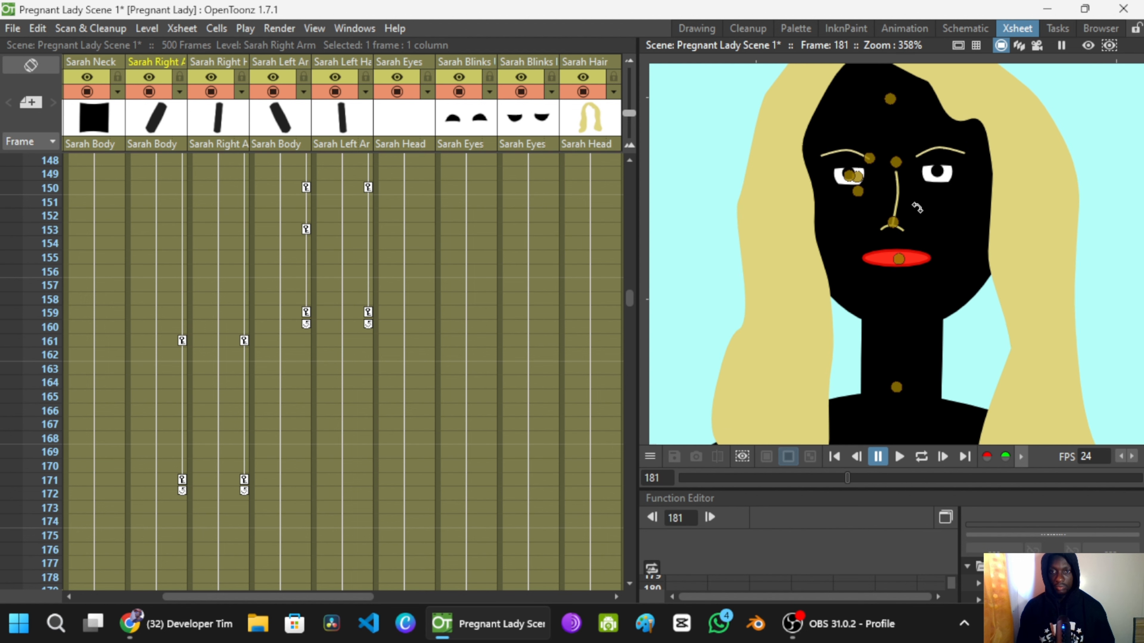
{"action": "scroll", "coordinate": [895, 172], "scroll_direction": "up", "scroll_amount": 1}
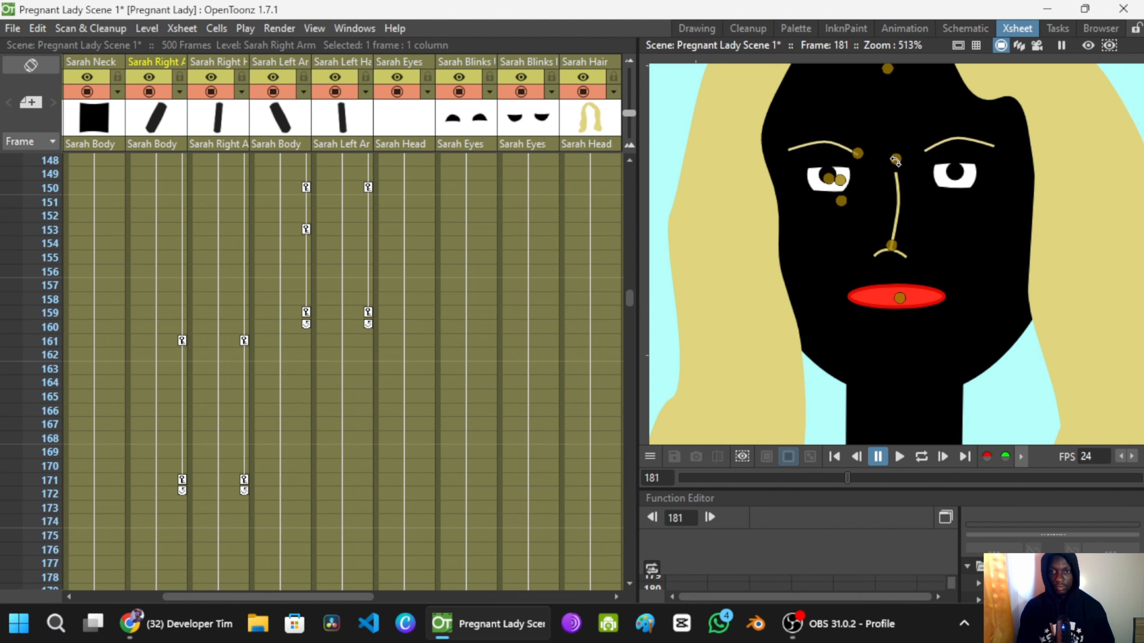
{"action": "left_click_drag", "start_coordinate": [897, 160], "coordinate": [909, 160]}
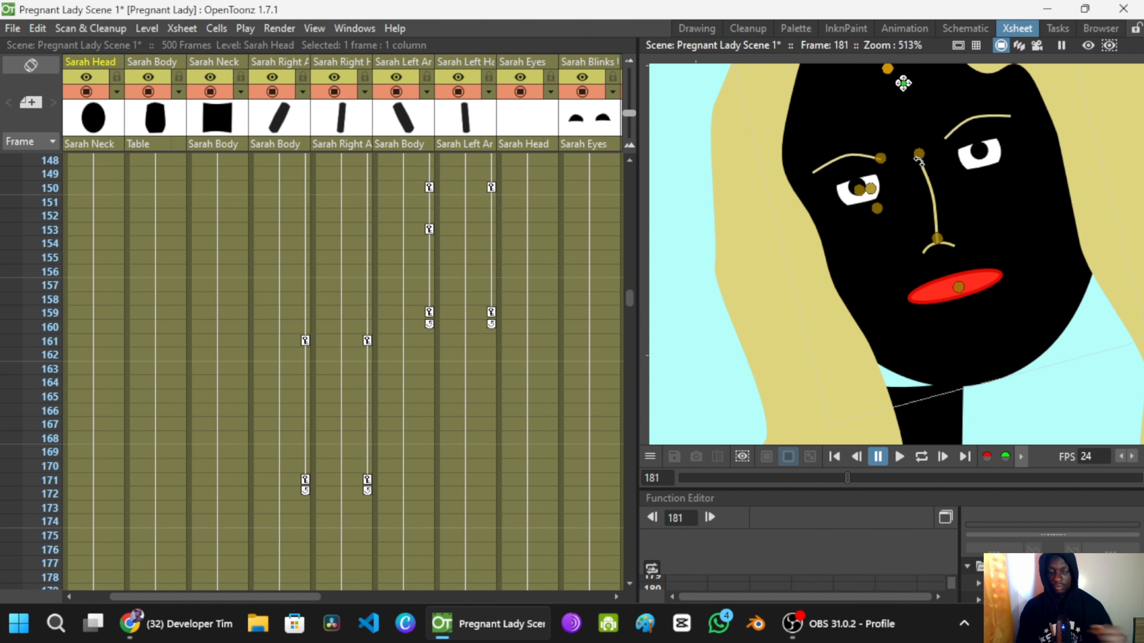
{"action": "key", "text": "ctrl+z"}
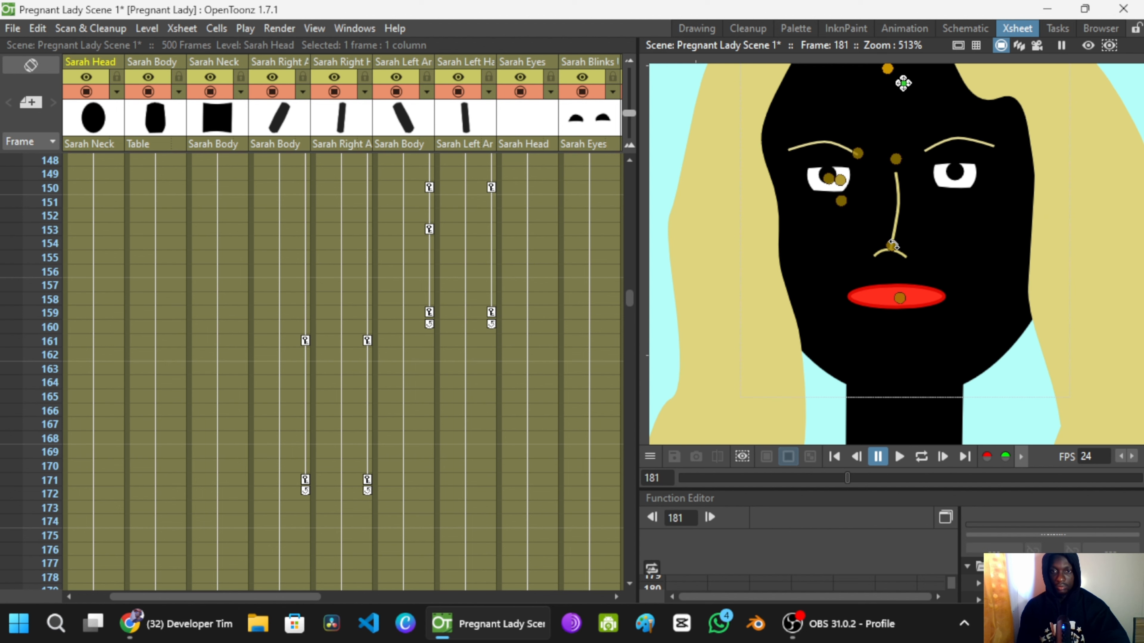
{"action": "left_click_drag", "start_coordinate": [892, 246], "coordinate": [928, 247]}
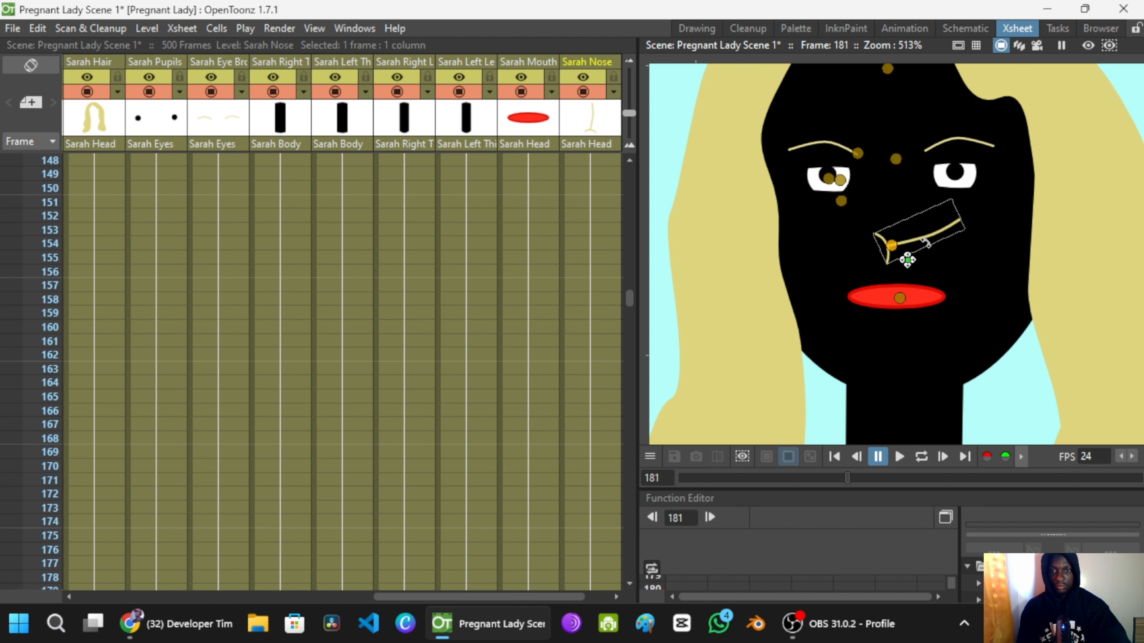
{"action": "key", "text": "ctrl+z"}
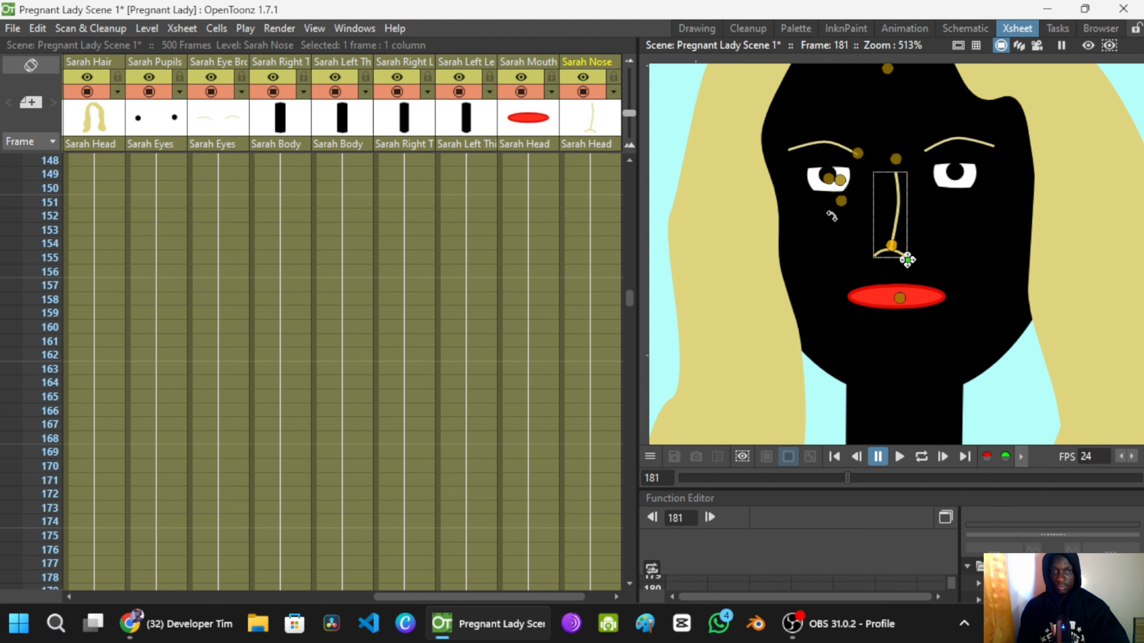
Step: Try moving the Sarah Eyes at frame 1 to check which facial features follow, and undo the move
{"action": "scroll", "coordinate": [450, 289], "scroll_direction": "down", "scroll_amount": 6}
{"action": "scroll", "coordinate": [462, 284], "scroll_direction": "up", "scroll_amount": 7}
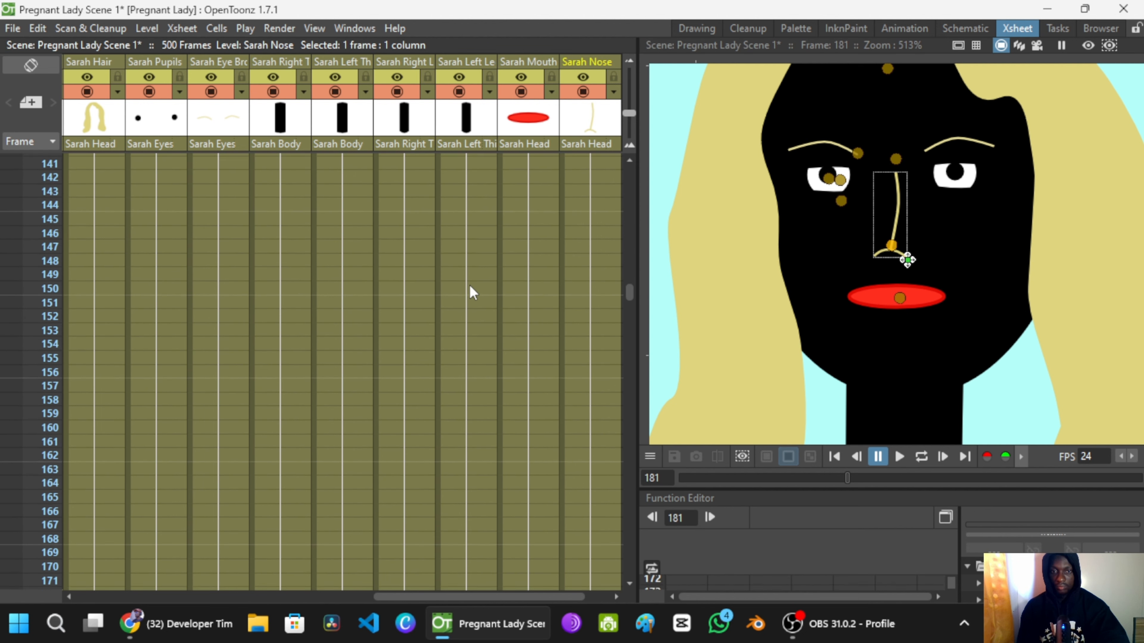
{"action": "scroll", "coordinate": [469, 293], "scroll_direction": "up", "scroll_amount": 20}
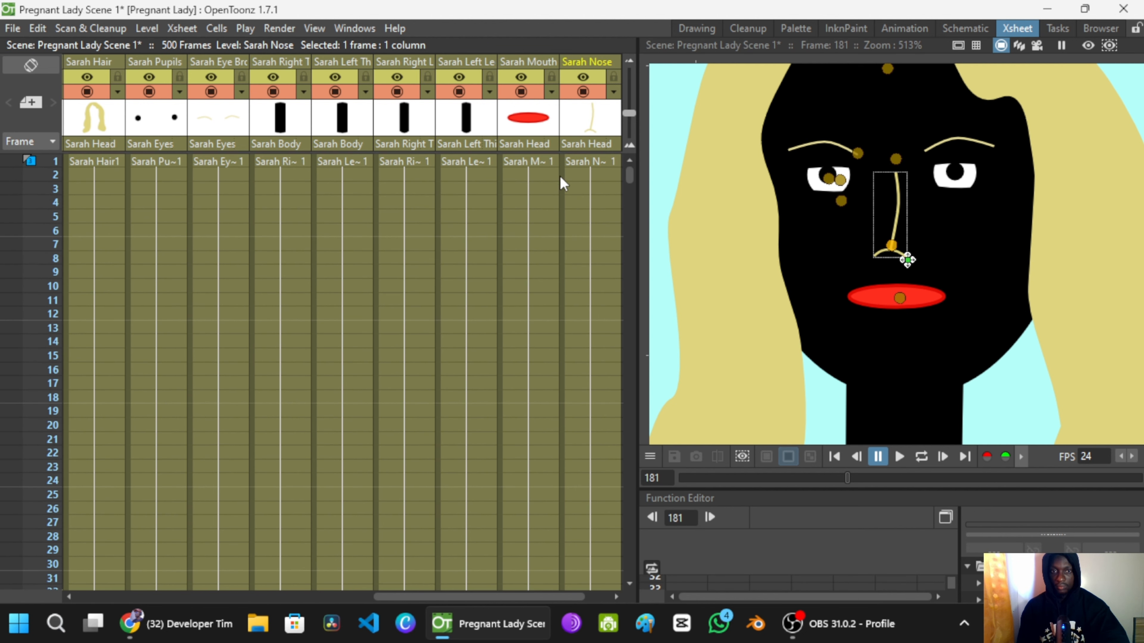
{"action": "left_click", "coordinate": [542, 166]}
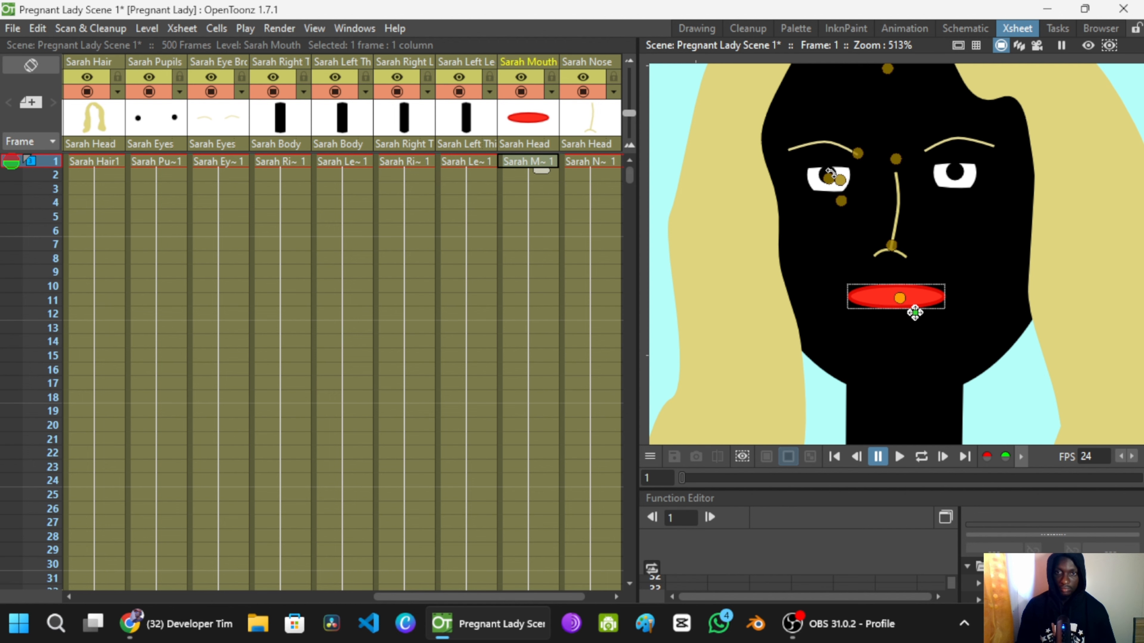
{"action": "scroll", "coordinate": [845, 186], "scroll_direction": "up", "scroll_amount": 2}
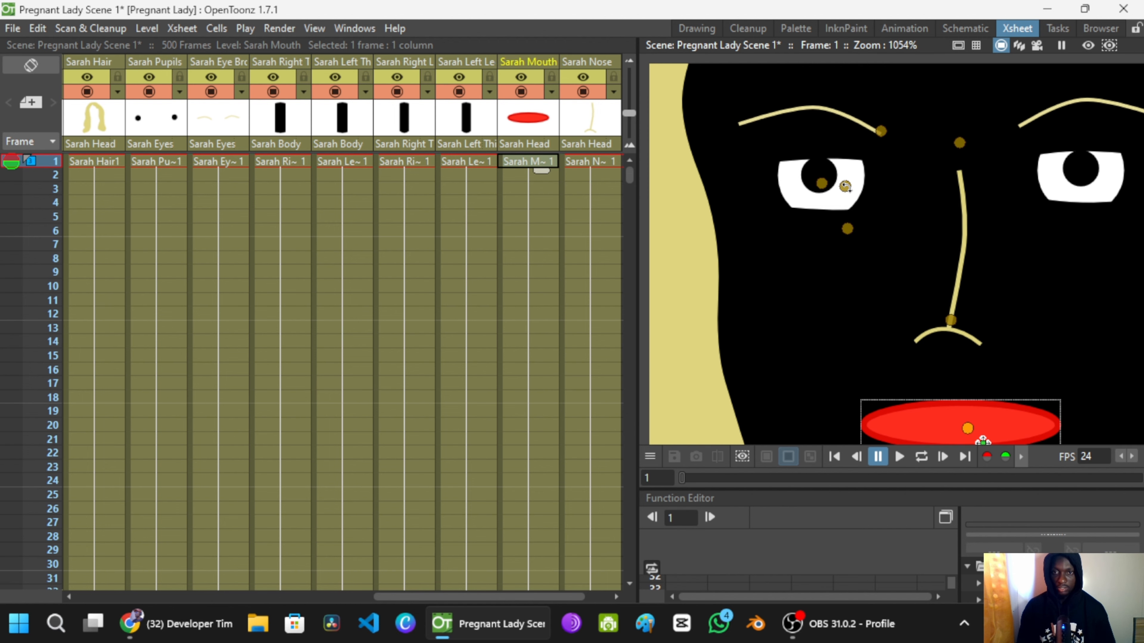
{"action": "left_click", "coordinate": [860, 196]}
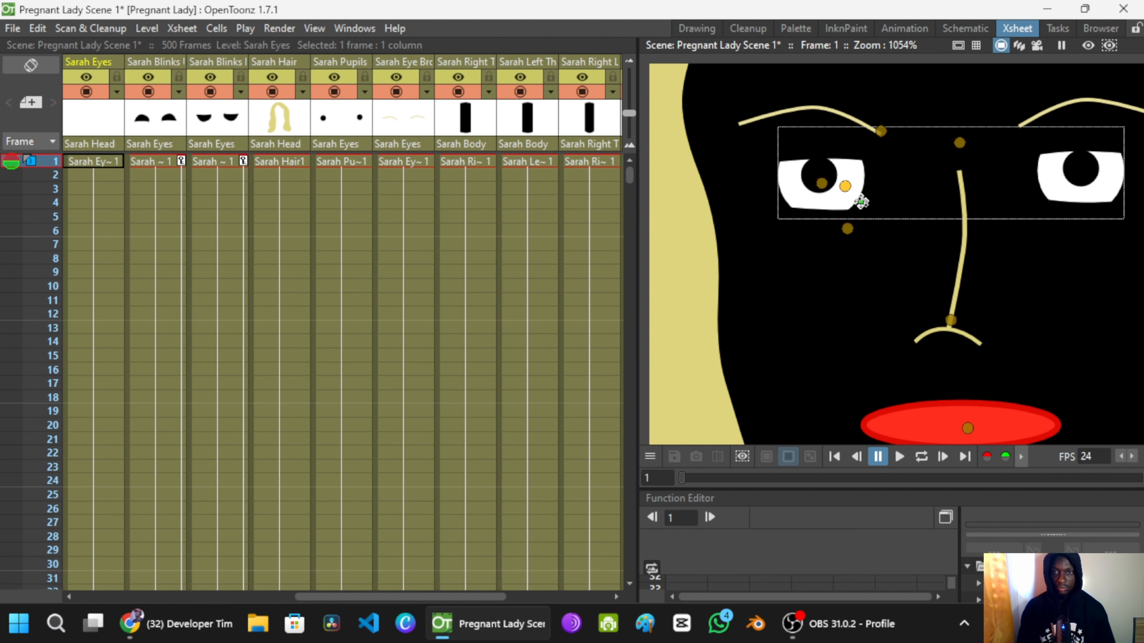
{"action": "mouse_move", "coordinate": [869, 201]}
{"action": "left_mouse_down"}
{"action": "mouse_move", "coordinate": [944, 200]}
{"action": "mouse_move", "coordinate": [869, 201]}
{"action": "mouse_move", "coordinate": [879, 203]}
{"action": "left_mouse_up"}
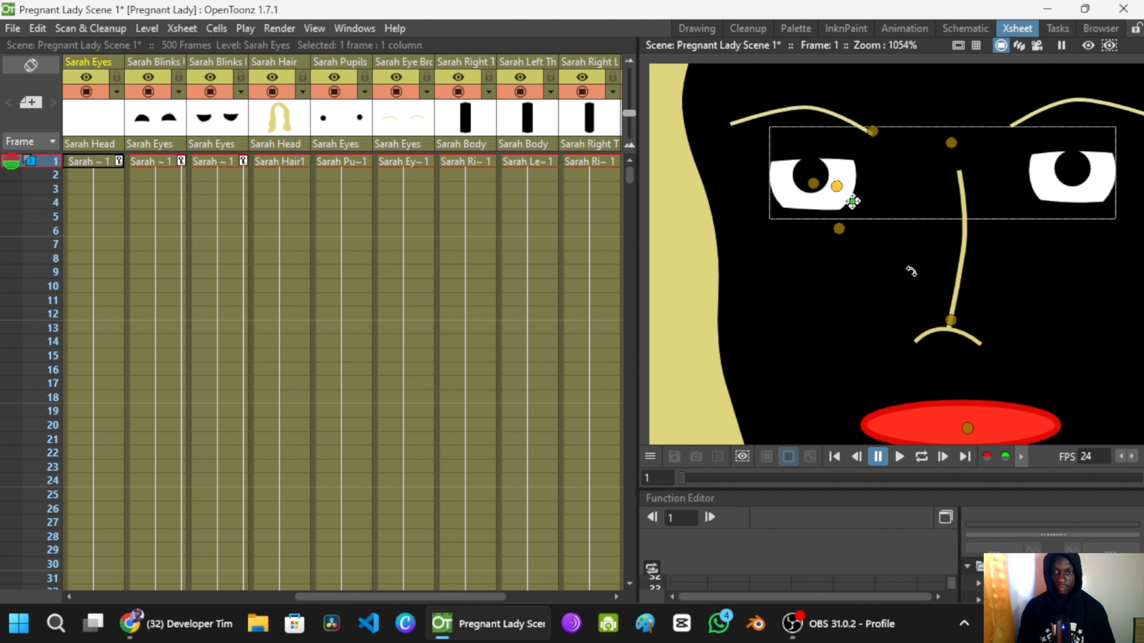
{"action": "scroll", "coordinate": [911, 272], "scroll_direction": "down", "scroll_amount": 3}
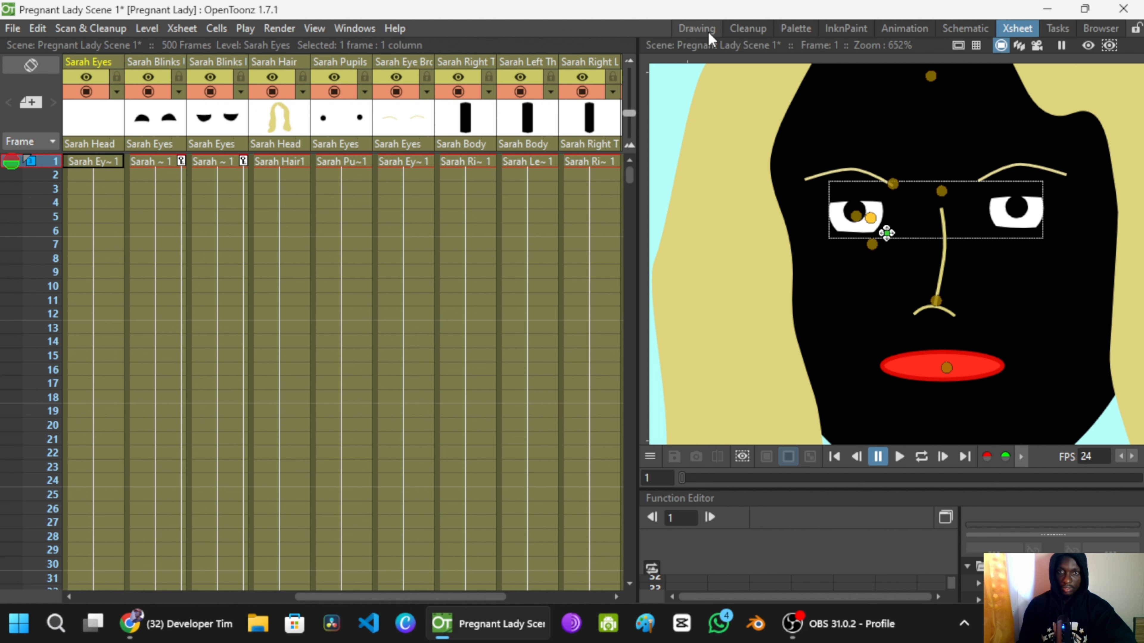
Step: Detach the Sarah Nose node from Sarah Head in the stage schematic and link it to Sarah Eyes
{"action": "left_click", "coordinate": [697, 28]}
{"action": "scroll", "coordinate": [882, 171], "scroll_direction": "down", "scroll_amount": 3}
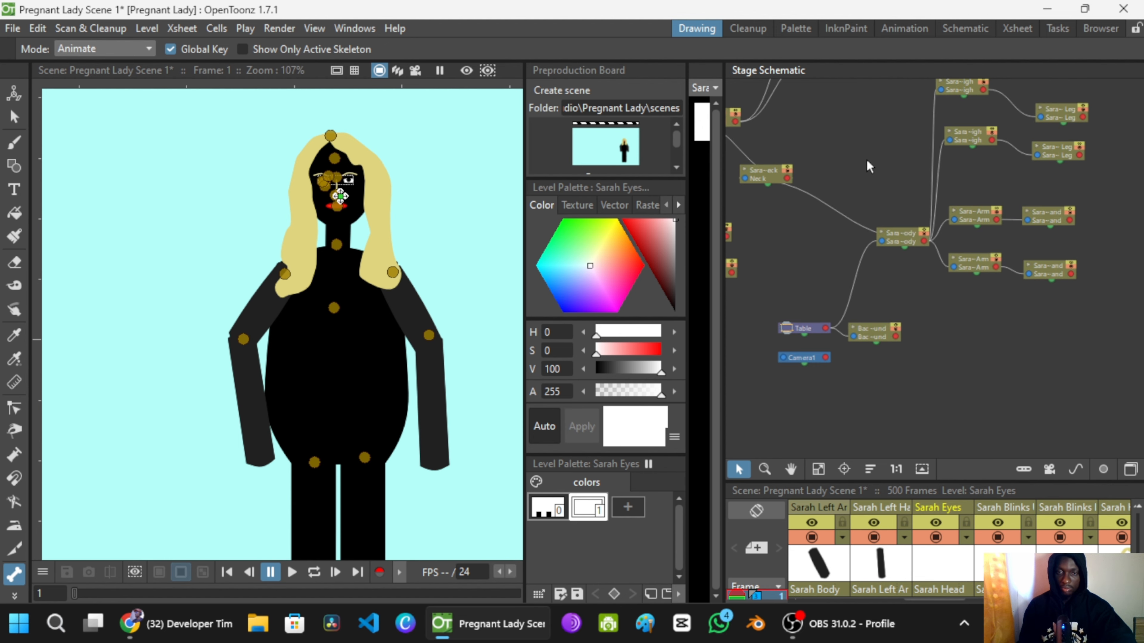
{"action": "scroll", "coordinate": [880, 221], "scroll_direction": "up", "scroll_amount": 5}
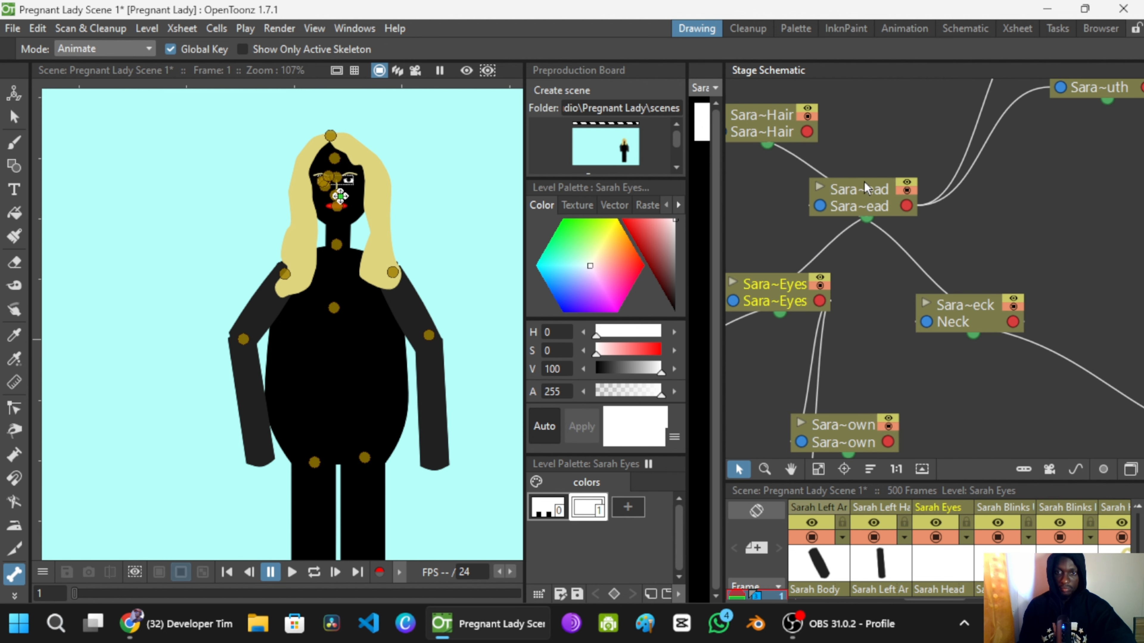
{"action": "scroll", "coordinate": [932, 232], "scroll_direction": "down", "scroll_amount": 2}
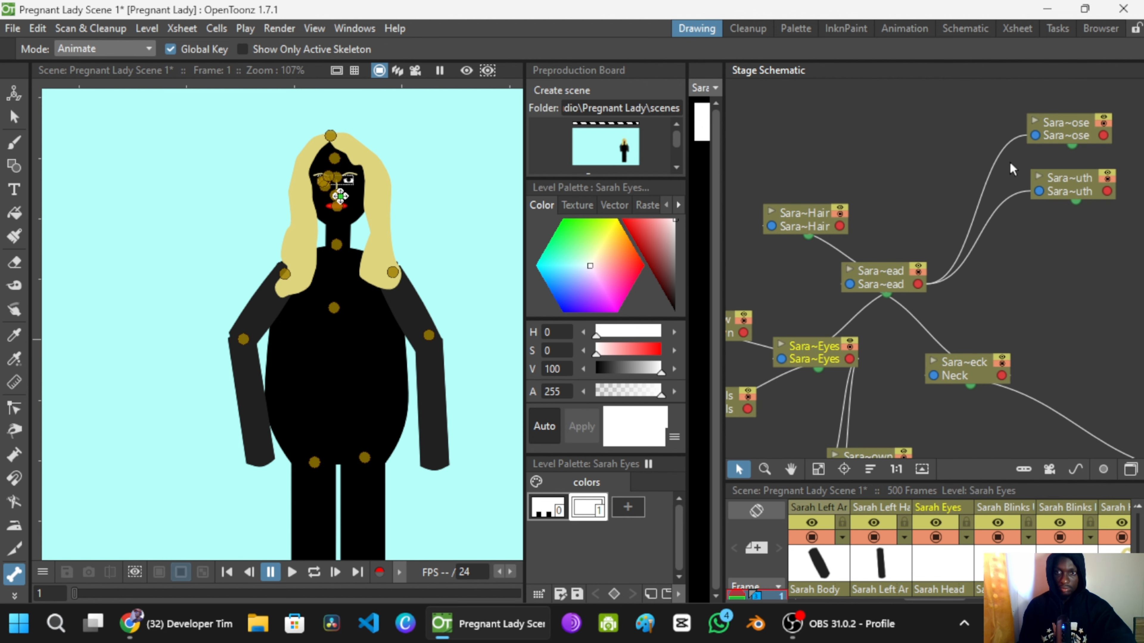
{"action": "left_click", "coordinate": [1060, 137]}
{"action": "left_click_drag", "start_coordinate": [963, 166], "coordinate": [987, 188]}
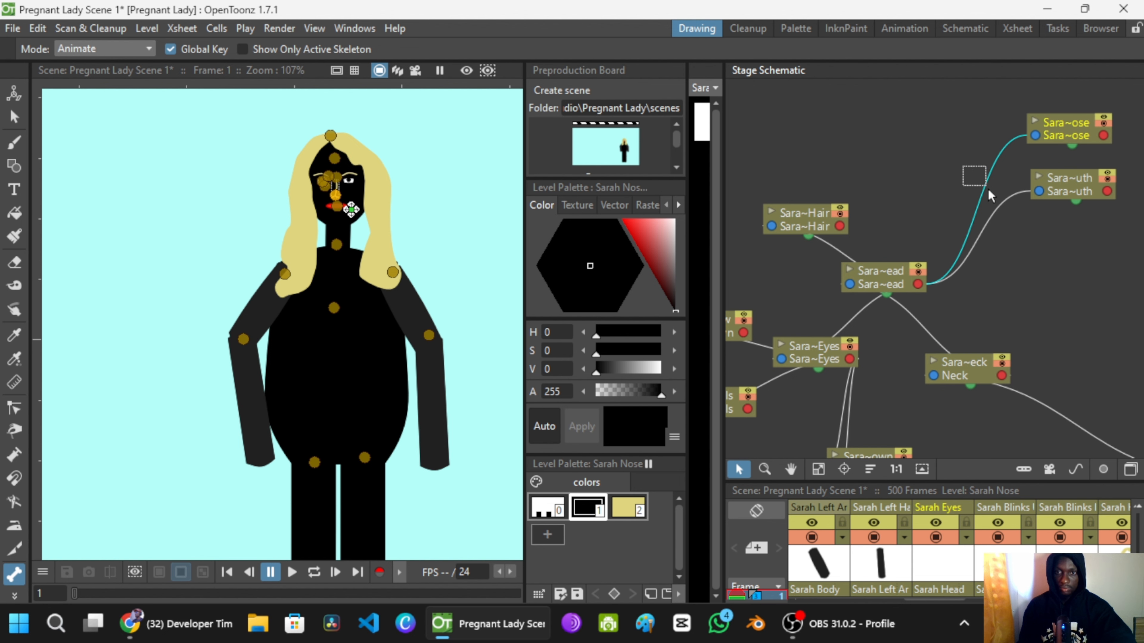
{"action": "key", "text": "Delete"}
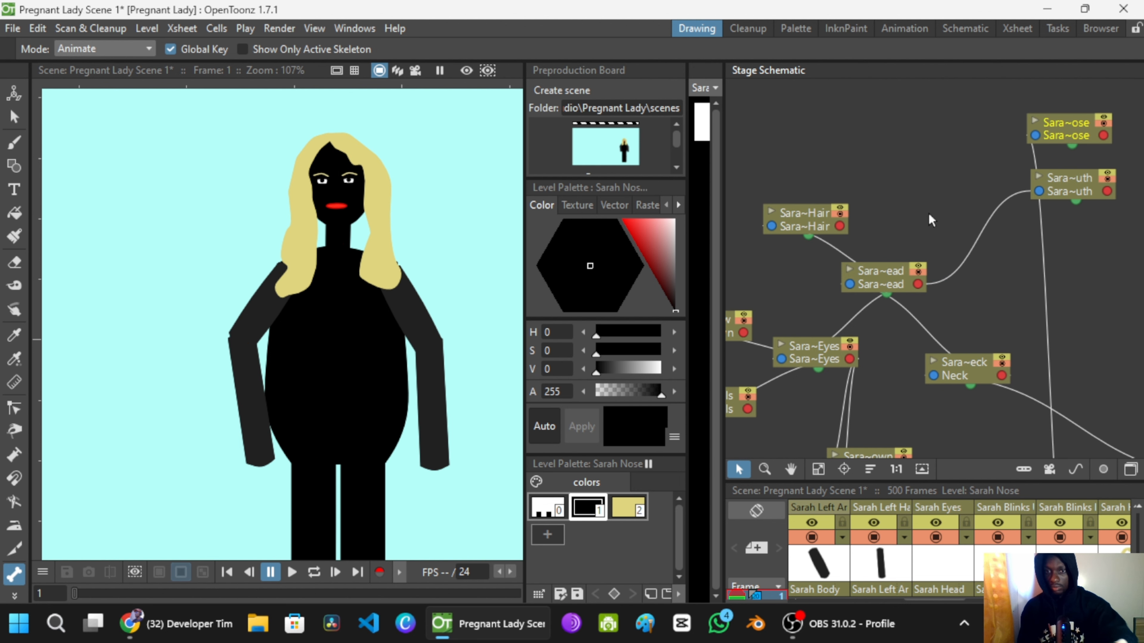
{"action": "left_click_drag", "start_coordinate": [1057, 131], "coordinate": [1030, 324]}
{"action": "scroll", "coordinate": [1015, 248], "scroll_direction": "down", "scroll_amount": 3}
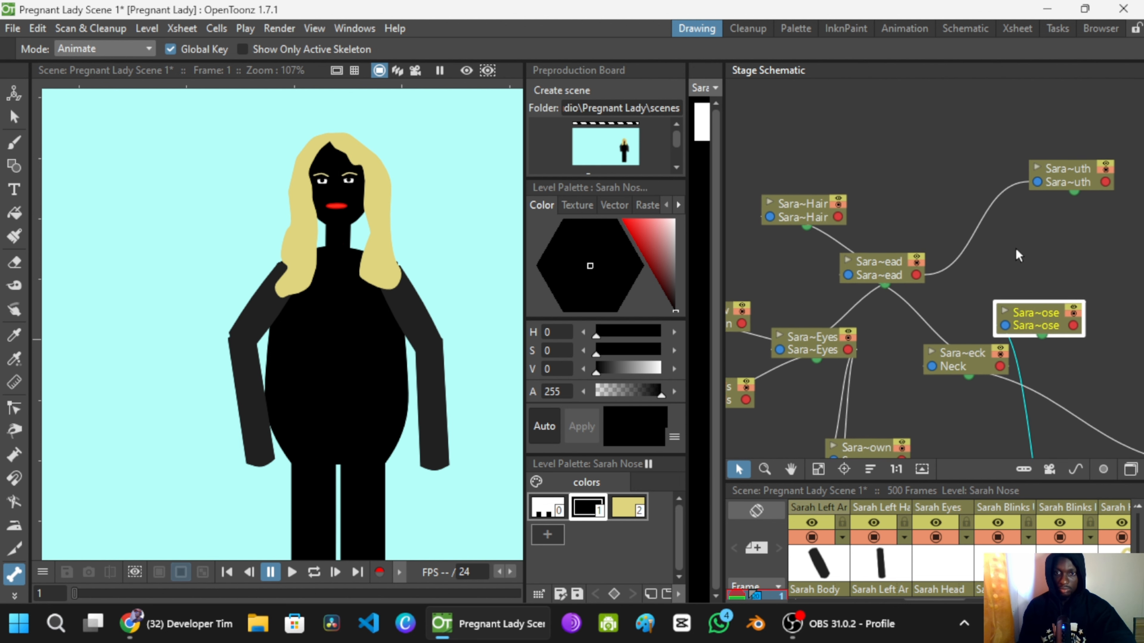
{"action": "left_click_drag", "start_coordinate": [1003, 190], "coordinate": [814, 214]}
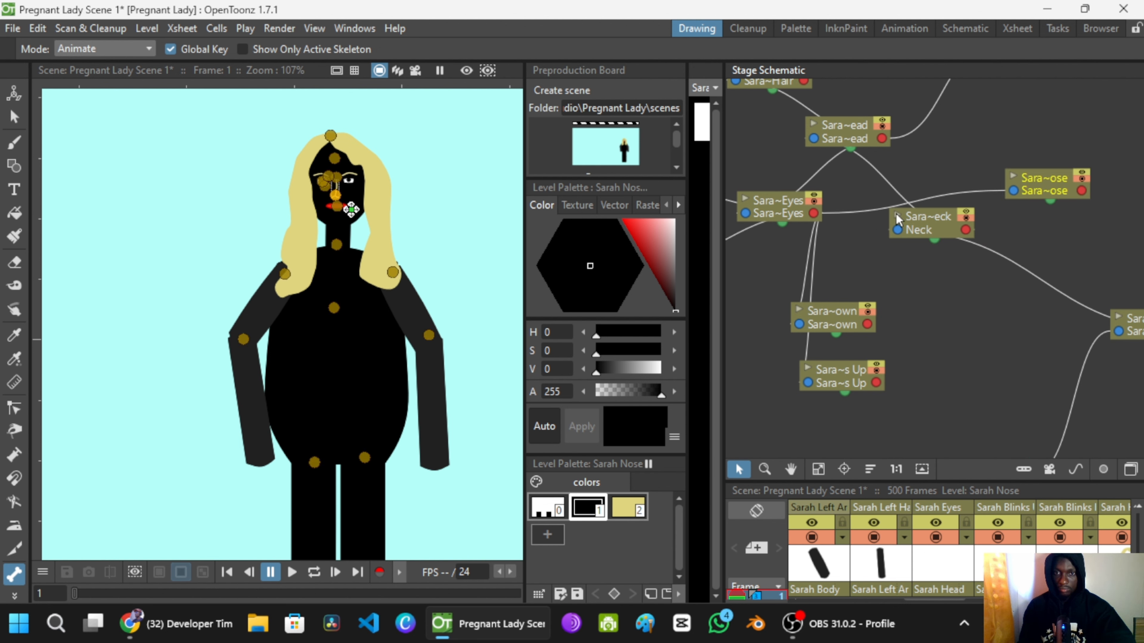
Step: Relink the Sarah Mouth node from Sarah Head to Sarah Eyes and move the Sarah Neck node clear of the connections
{"action": "left_click", "coordinate": [901, 224]}
{"action": "left_click_drag", "start_coordinate": [899, 249], "coordinate": [884, 331]}
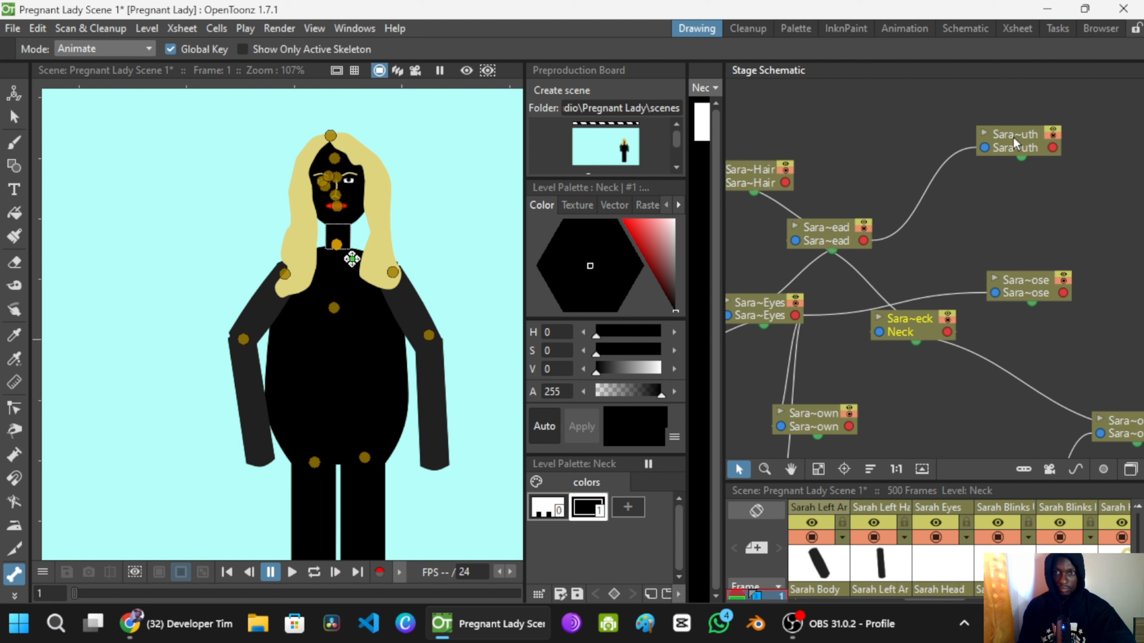
{"action": "left_click_drag", "start_coordinate": [1015, 143], "coordinate": [999, 199]}
{"action": "left_click_drag", "start_coordinate": [932, 260], "coordinate": [795, 316]}
{"action": "scroll", "coordinate": [932, 234], "scroll_direction": "down", "scroll_amount": 1}
{"action": "scroll", "coordinate": [926, 239], "scroll_direction": "down", "scroll_amount": 3}
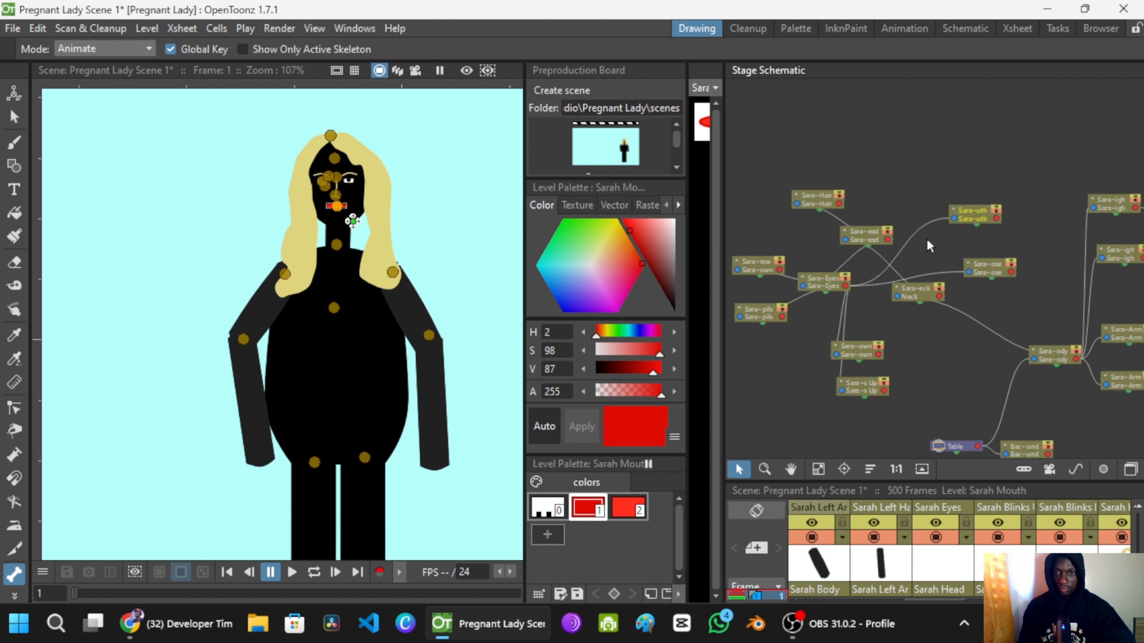
{"action": "left_click_drag", "start_coordinate": [926, 239], "coordinate": [979, 207]}
{"action": "scroll", "coordinate": [969, 259], "scroll_direction": "up", "scroll_amount": 4}
{"action": "left_click_drag", "start_coordinate": [970, 261], "coordinate": [977, 278]}
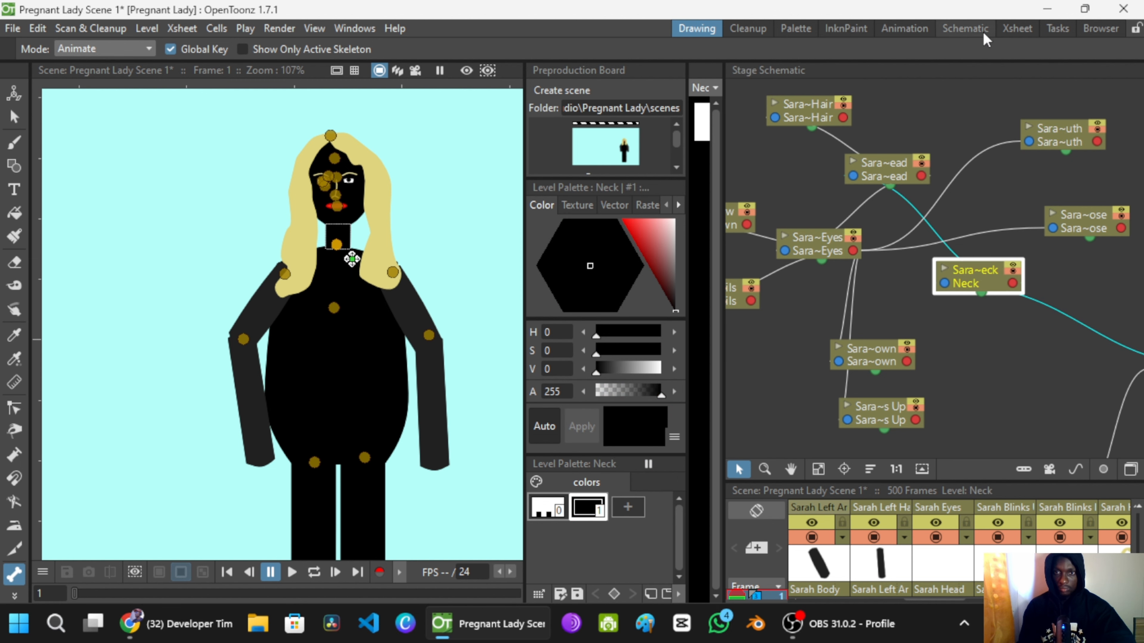
Step: Shift the Sarah Eyes and the linked facial features slightly right on the face at frame 1 and save the scene
{"action": "left_click", "coordinate": [1008, 30]}
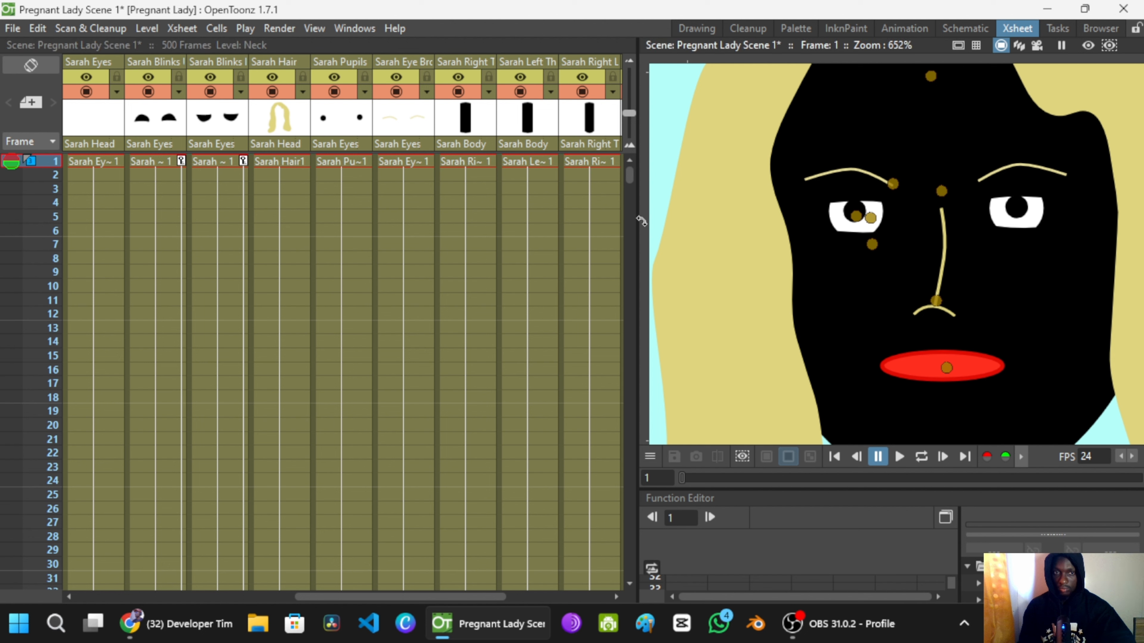
{"action": "left_click", "coordinate": [407, 163]}
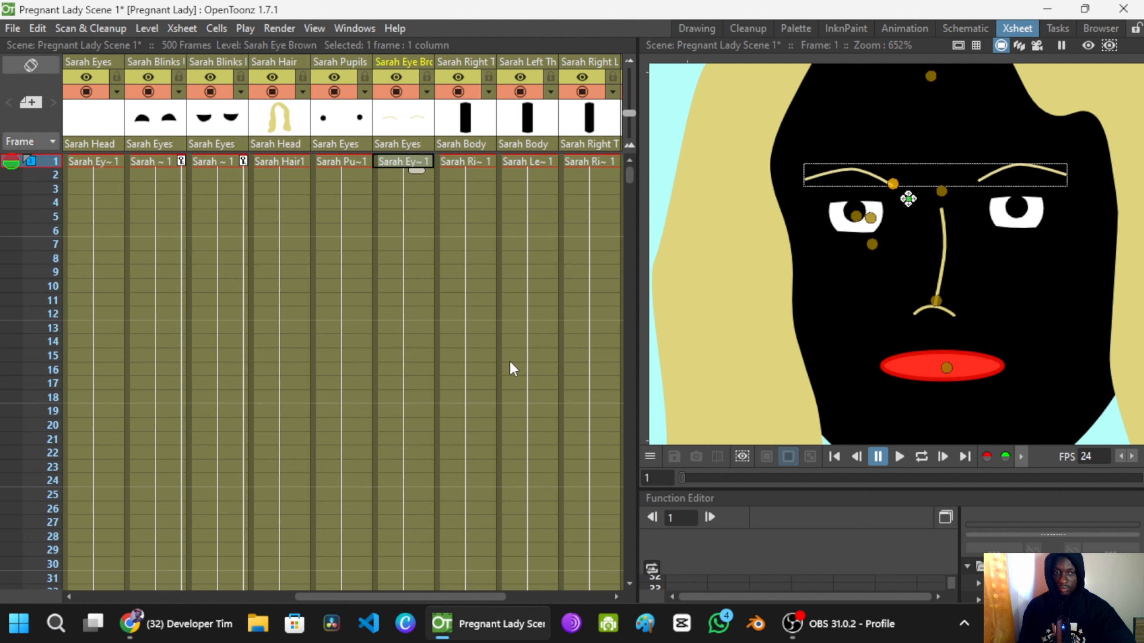
{"action": "left_click", "coordinate": [338, 163]}
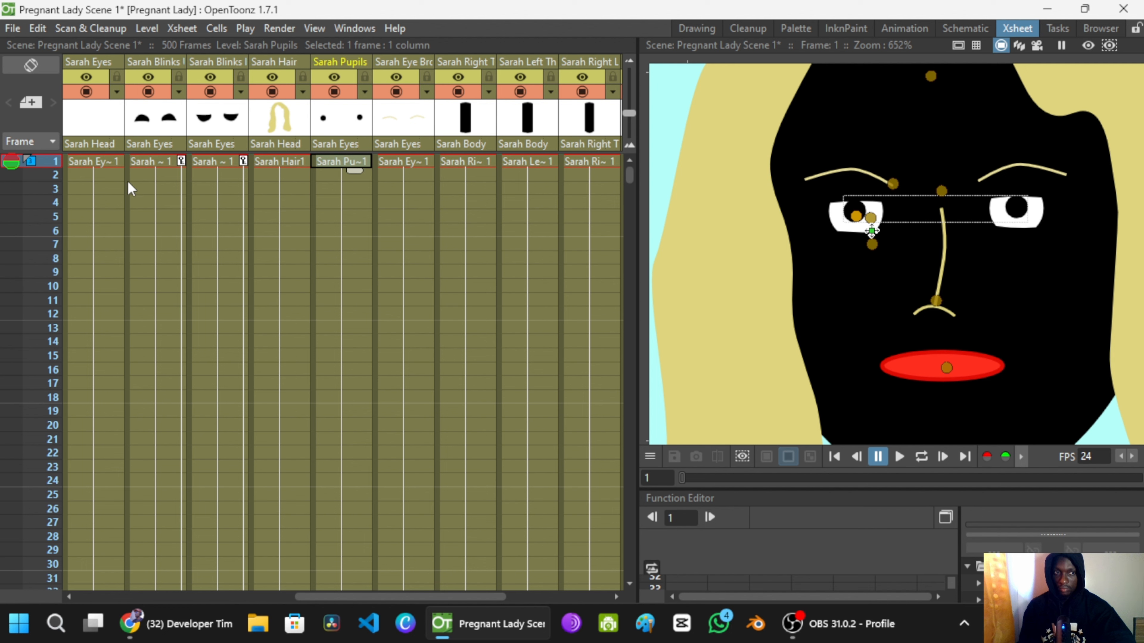
{"action": "left_click", "coordinate": [103, 163]}
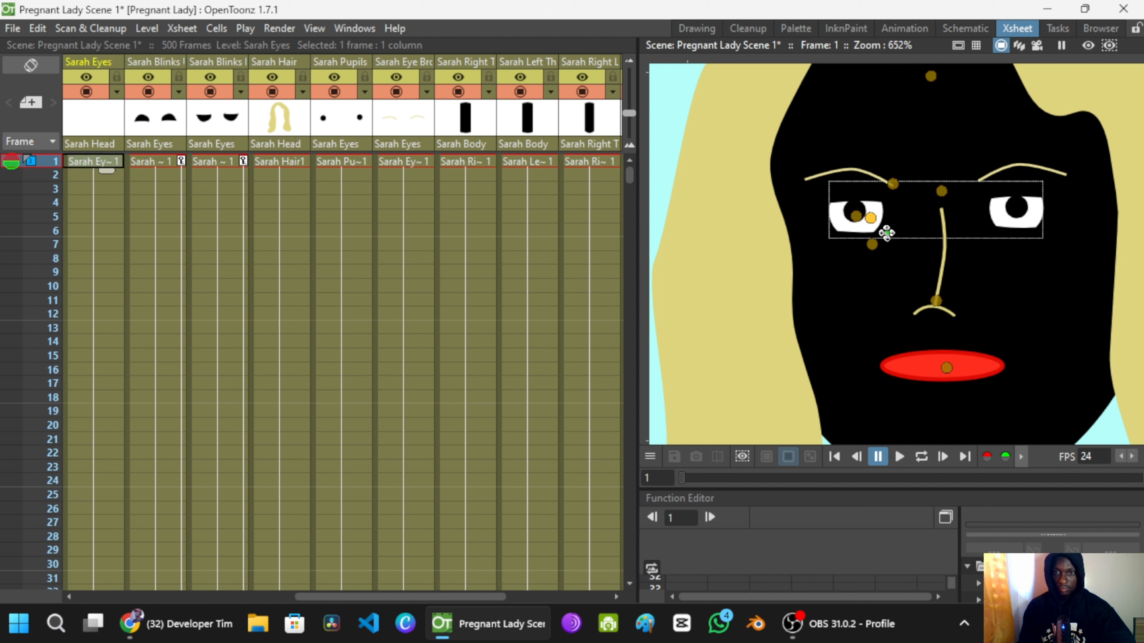
{"action": "left_click_drag", "start_coordinate": [886, 233], "coordinate": [827, 268]}
{"action": "scroll", "coordinate": [922, 257], "scroll_direction": "down", "scroll_amount": 2}
{"action": "scroll", "coordinate": [920, 259], "scroll_direction": "down", "scroll_amount": 2}
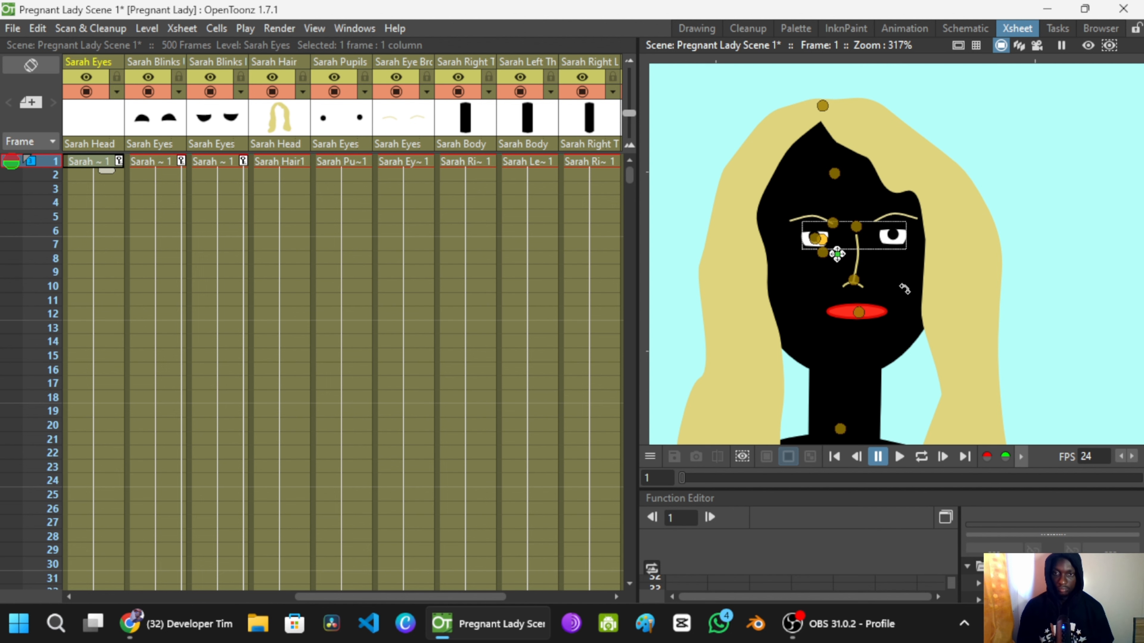
{"action": "scroll", "coordinate": [905, 289], "scroll_direction": "down", "scroll_amount": 8}
{"action": "scroll", "coordinate": [899, 289], "scroll_direction": "up", "scroll_amount": 3}
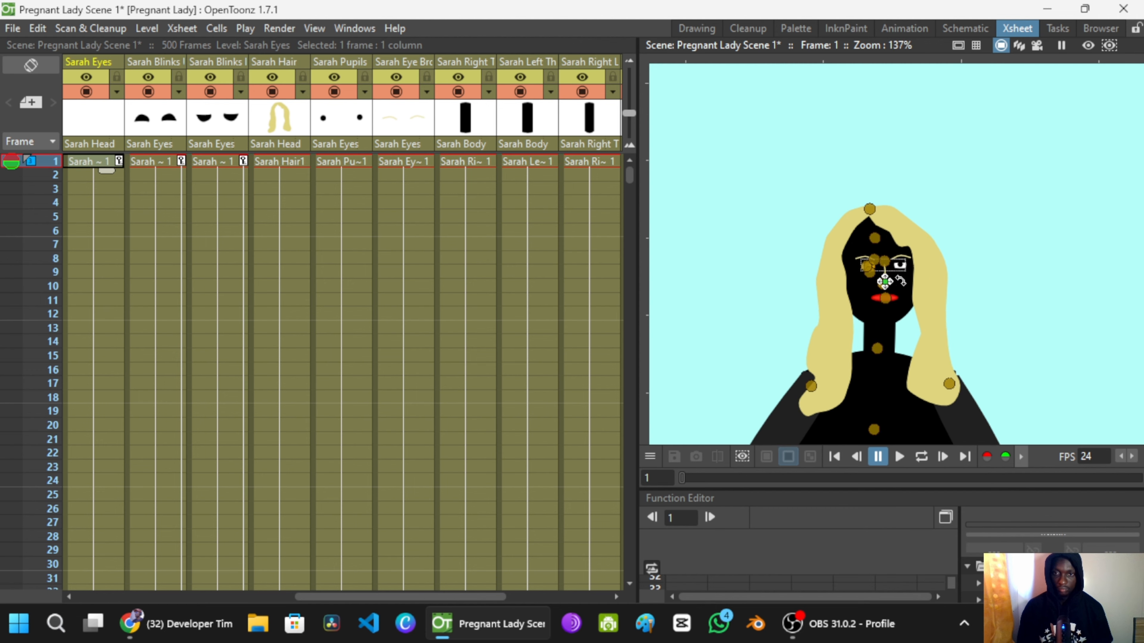
{"action": "key", "text": "ctrl+s"}
Step: Nudge the Sarah Eyes and the linked facial features slightly up and left on the face at frame 1
{"action": "scroll", "coordinate": [882, 271], "scroll_direction": "up", "scroll_amount": 2}
{"action": "scroll", "coordinate": [883, 271], "scroll_direction": "up", "scroll_amount": 3}
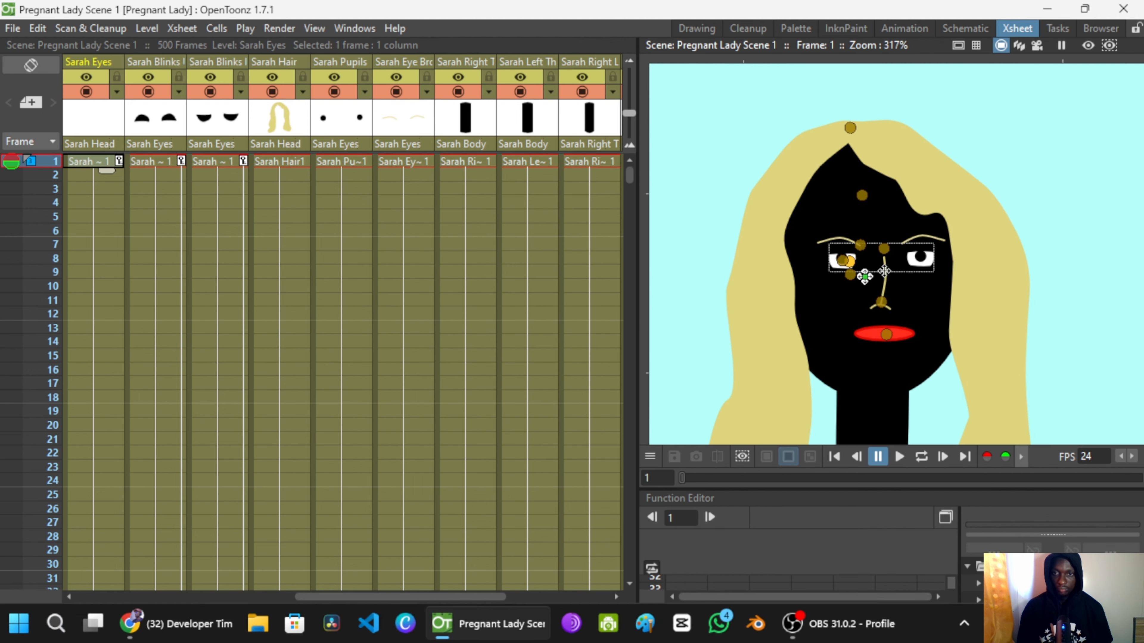
{"action": "scroll", "coordinate": [889, 272], "scroll_direction": "up", "scroll_amount": 4}
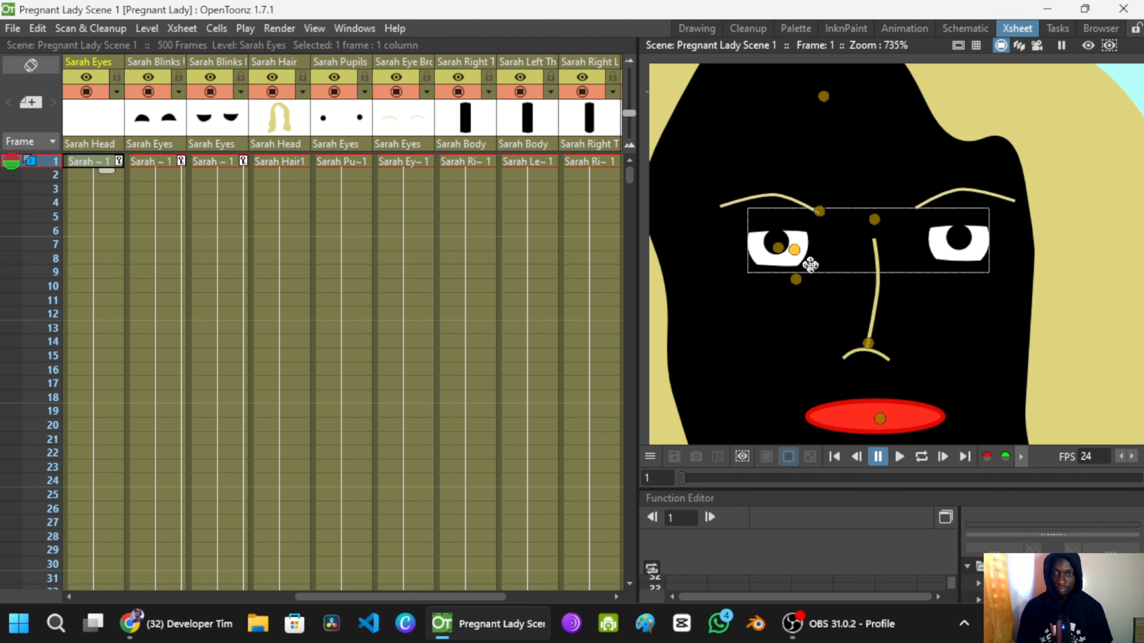
{"action": "mouse_move", "coordinate": [810, 266]}
{"action": "left_mouse_down"}
{"action": "mouse_move", "coordinate": [778, 245]}
{"action": "mouse_move", "coordinate": [797, 253]}
{"action": "left_mouse_up"}
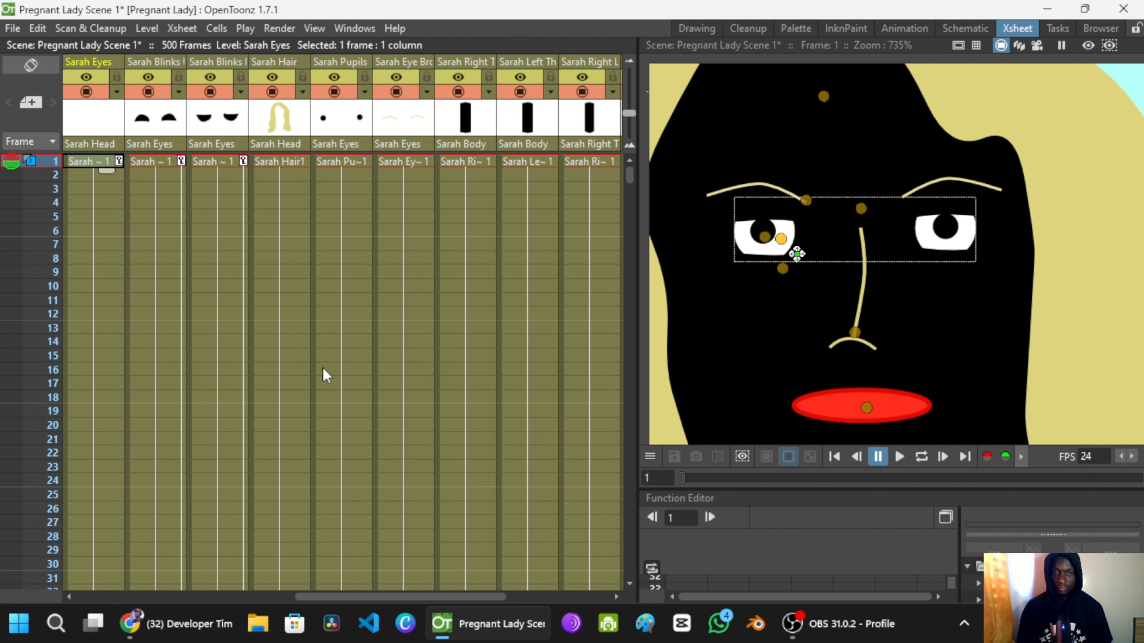
Step: Play back the opening frames and inspect the linked facial features up close, returning to frame 1
{"action": "scroll", "coordinate": [322, 360], "scroll_direction": "down", "scroll_amount": 5}
{"action": "scroll", "coordinate": [322, 359], "scroll_direction": "up", "scroll_amount": 5}
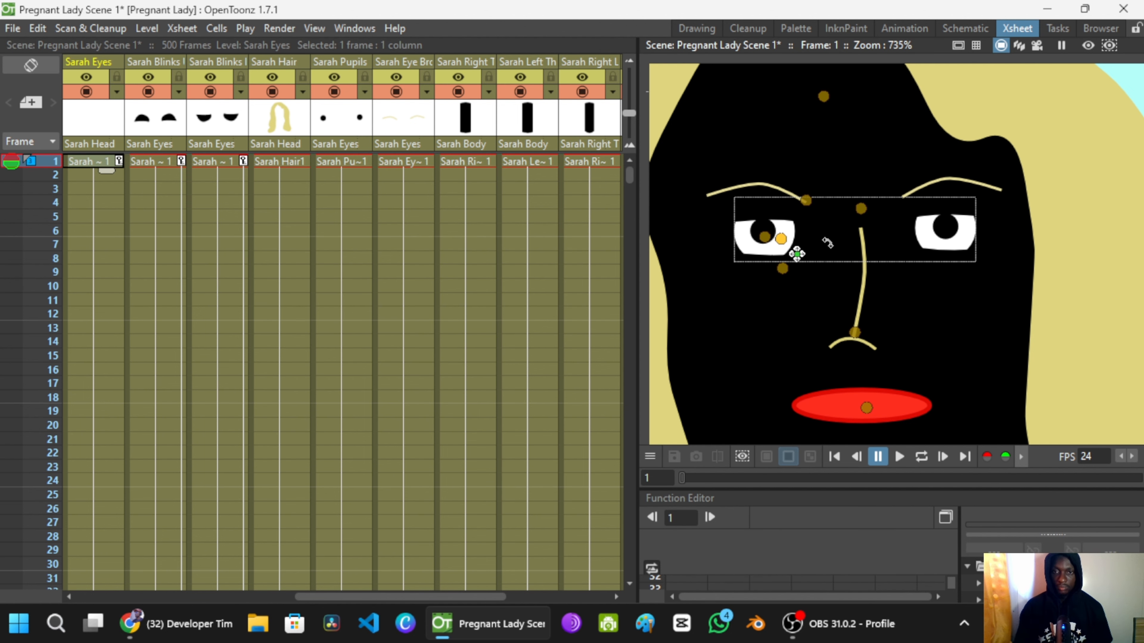
{"action": "key", "text": "alt+9"}
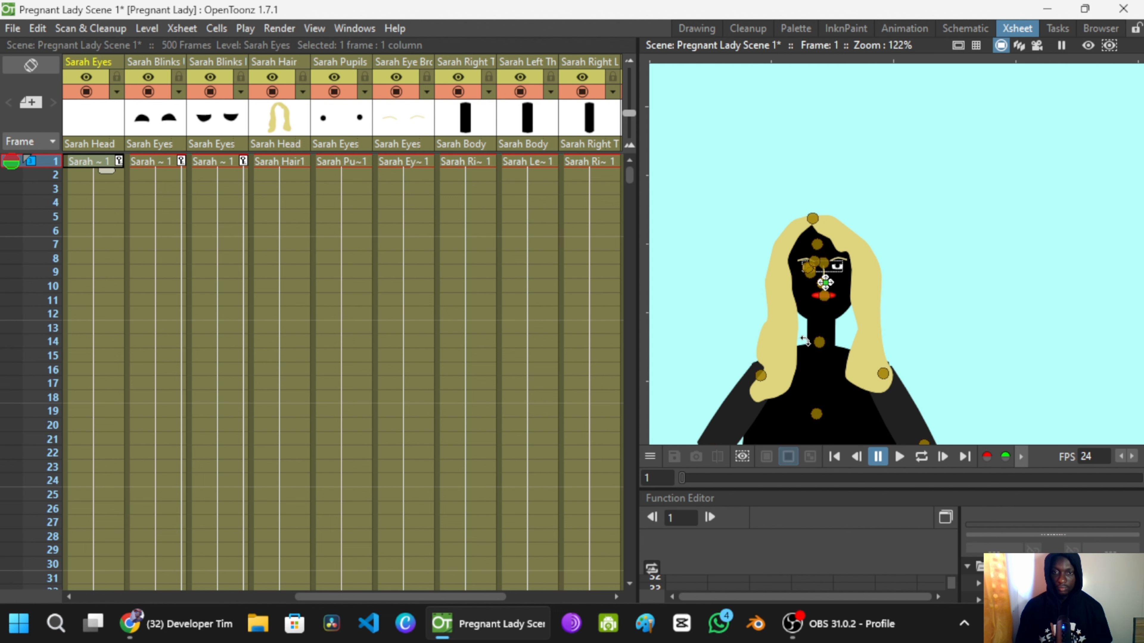
{"action": "scroll", "coordinate": [805, 341], "scroll_direction": "down", "scroll_amount": 3}
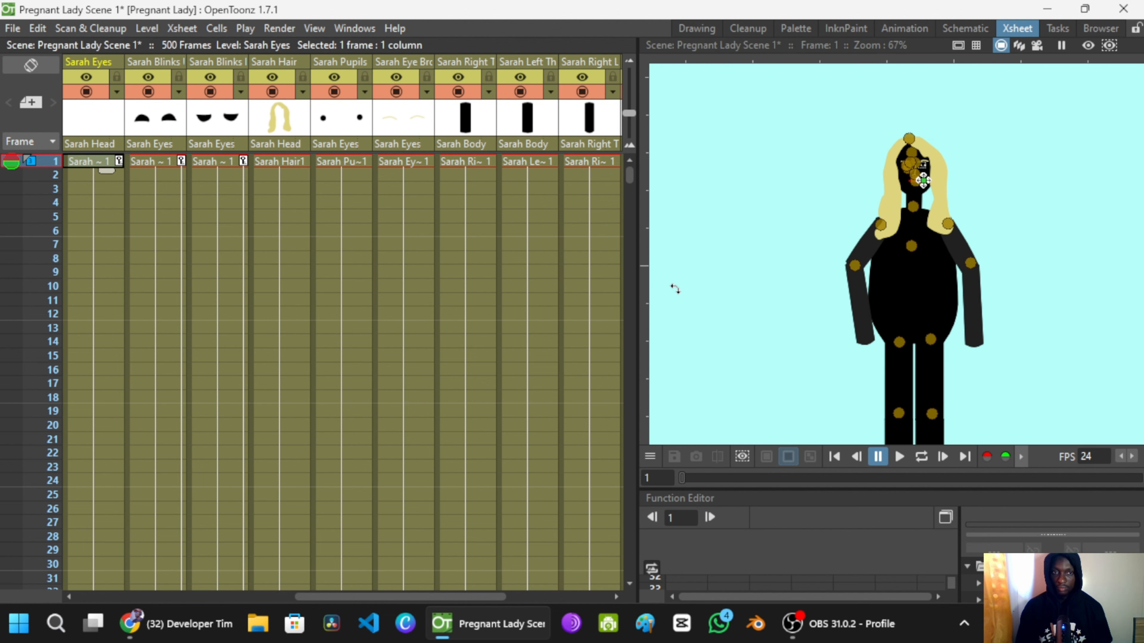
{"action": "left_click", "coordinate": [920, 460]}
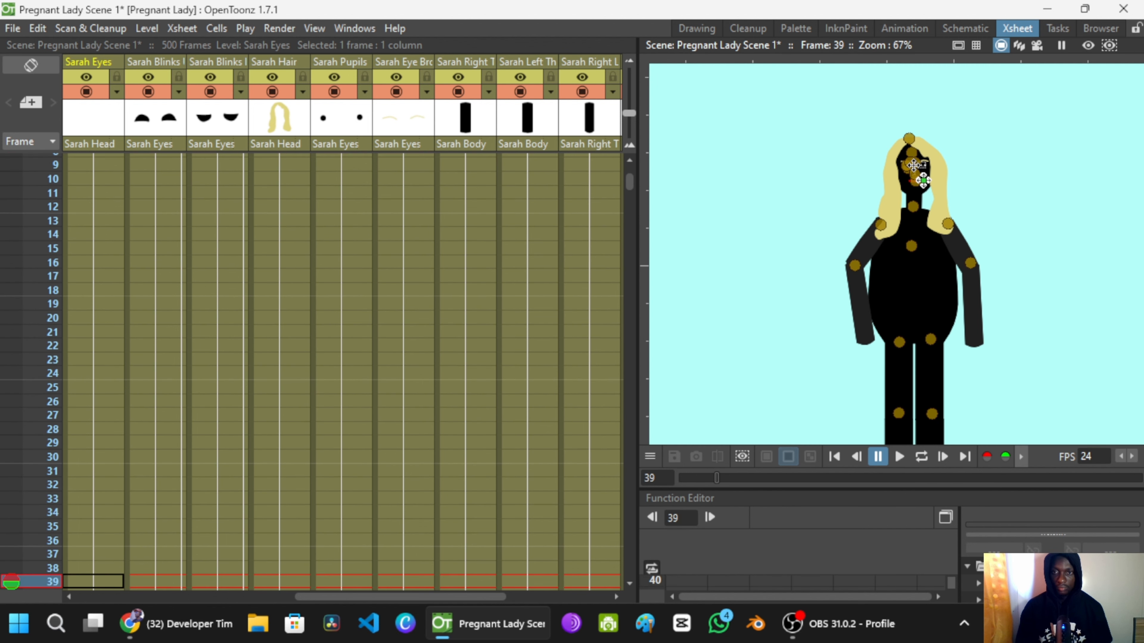
{"action": "scroll", "coordinate": [898, 169], "scroll_direction": "up", "scroll_amount": 6}
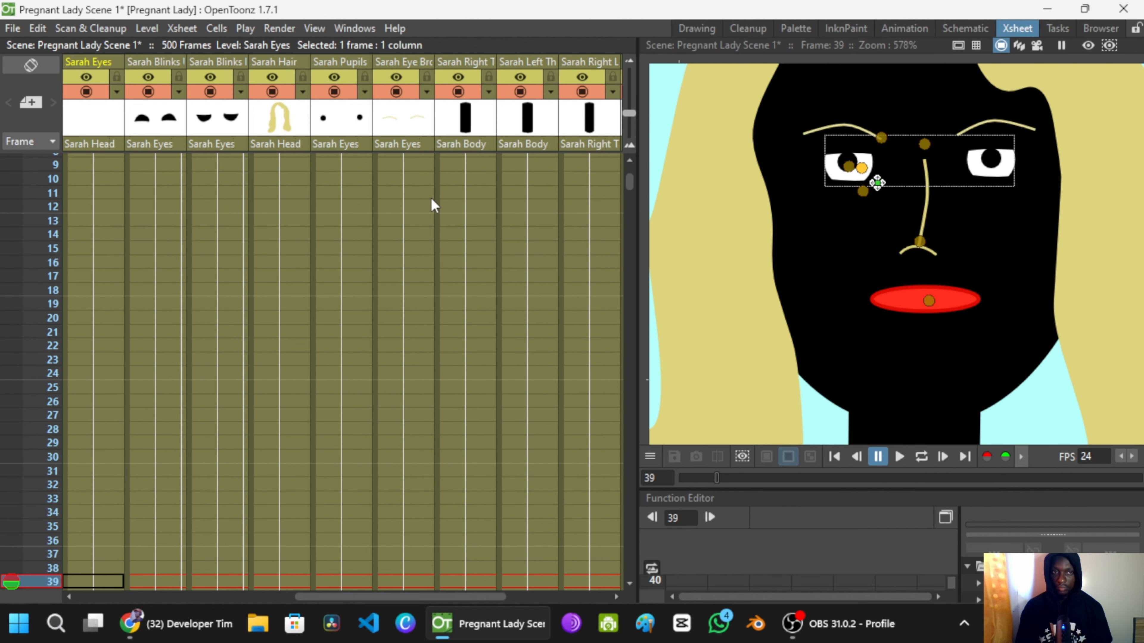
{"action": "scroll", "coordinate": [430, 198], "scroll_direction": "up", "scroll_amount": 3}
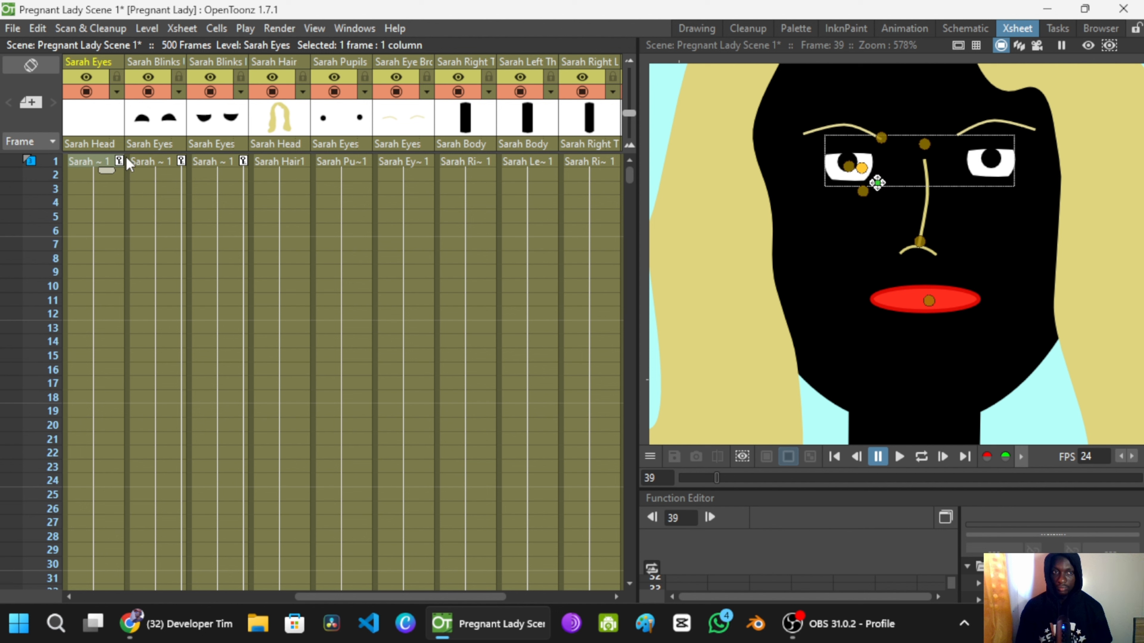
{"action": "left_click", "coordinate": [182, 163]}
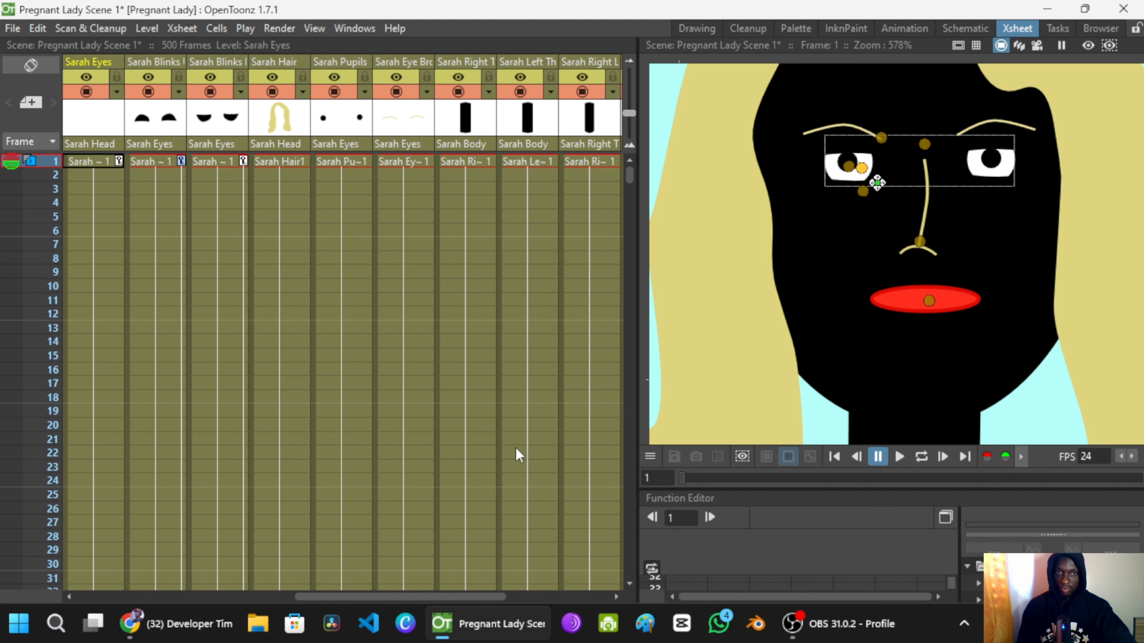
Step: Examine the Sarah Blinks Up column for blink keyframes from frame 1 through about frame 150
{"action": "scroll", "coordinate": [243, 424], "scroll_direction": "down", "scroll_amount": 10}
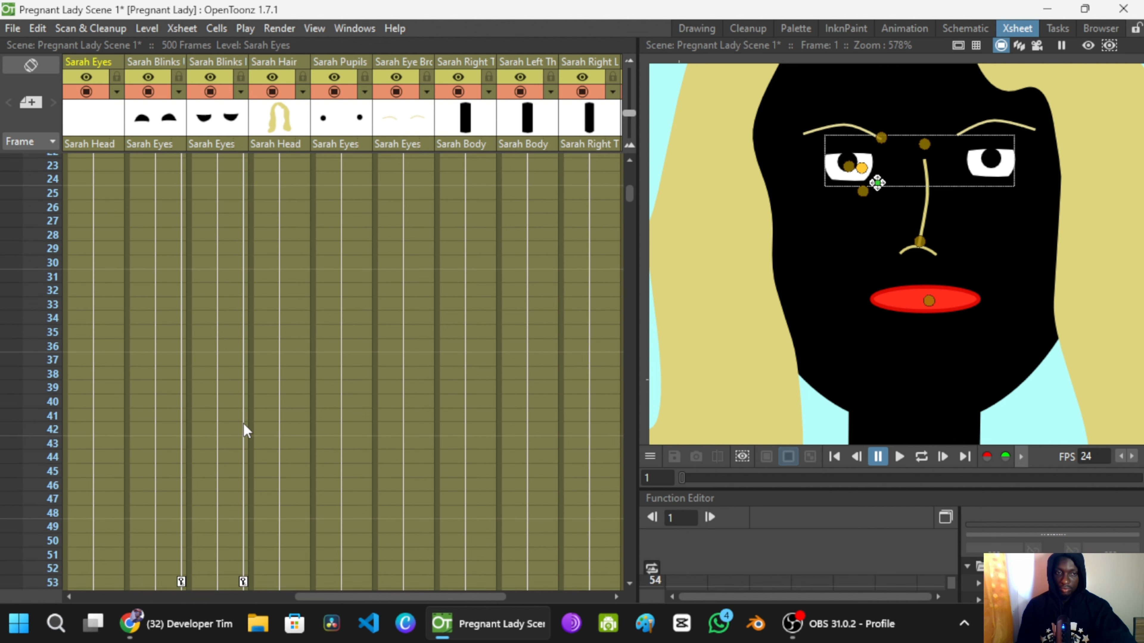
{"action": "left_click", "coordinate": [176, 427]}
{"action": "scroll", "coordinate": [176, 427], "scroll_direction": "down", "scroll_amount": 1}
{"action": "left_click", "coordinate": [173, 452]}
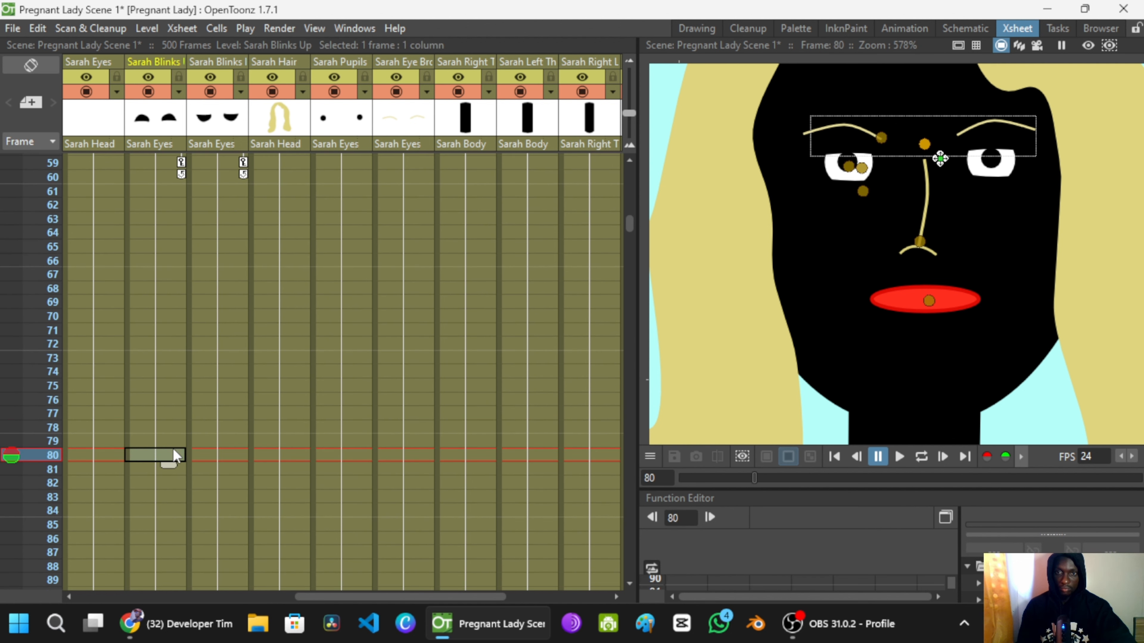
{"action": "left_click", "coordinate": [174, 483]}
{"action": "left_click", "coordinate": [176, 495]}
{"action": "left_click", "coordinate": [165, 524]}
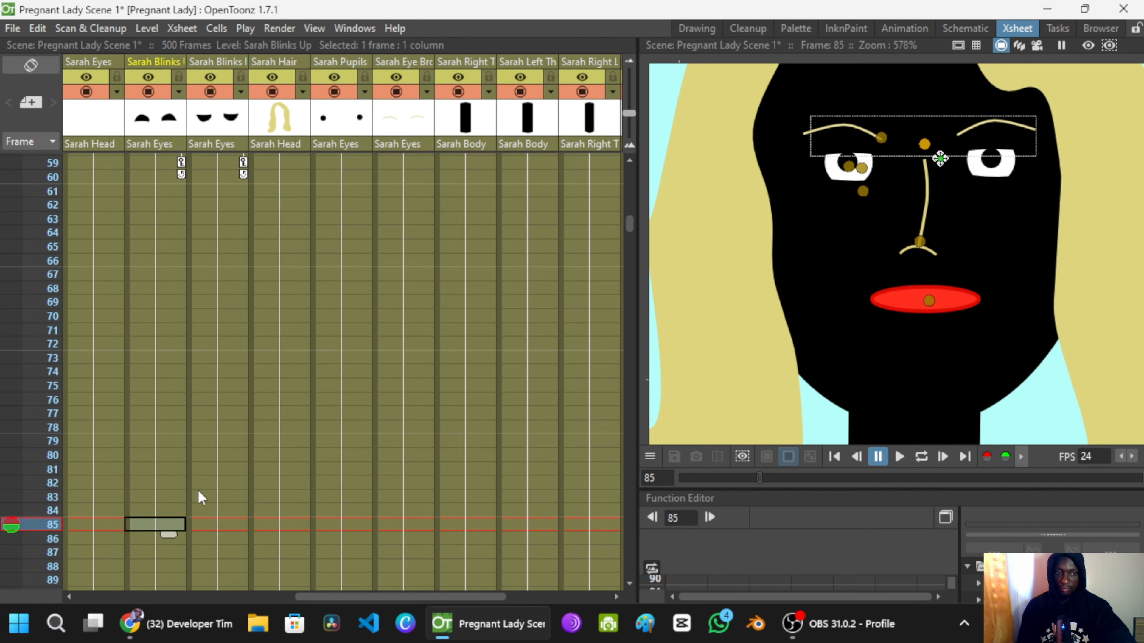
{"action": "scroll", "coordinate": [180, 494], "scroll_direction": "down", "scroll_amount": 6}
{"action": "left_click", "coordinate": [160, 479]}
{"action": "scroll", "coordinate": [162, 509], "scroll_direction": "down", "scroll_amount": 5}
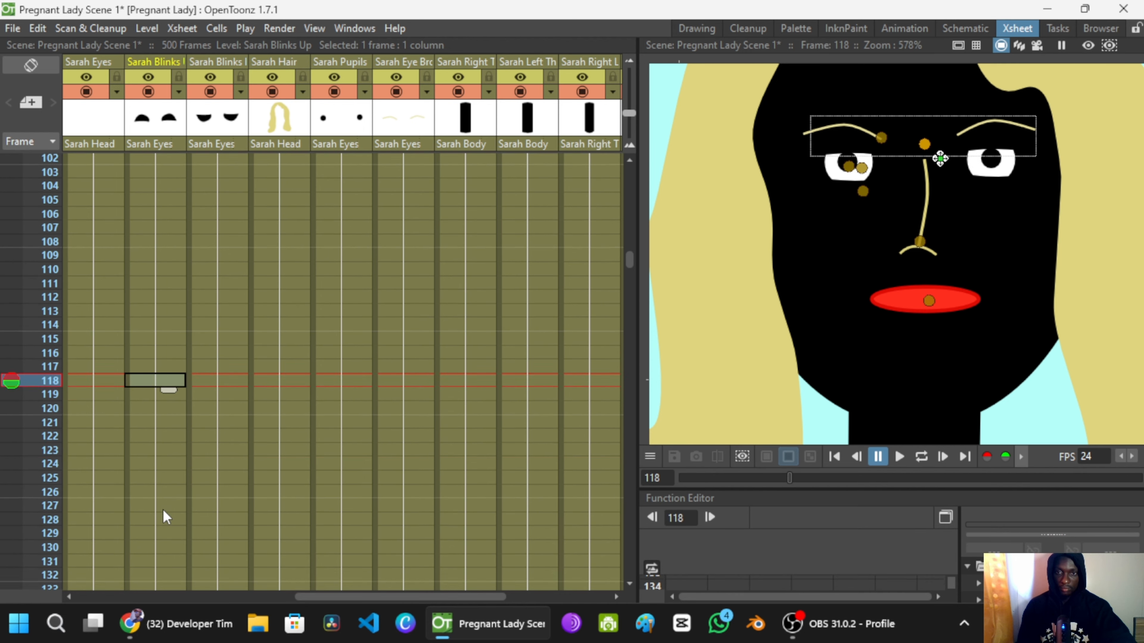
{"action": "left_click", "coordinate": [158, 483]}
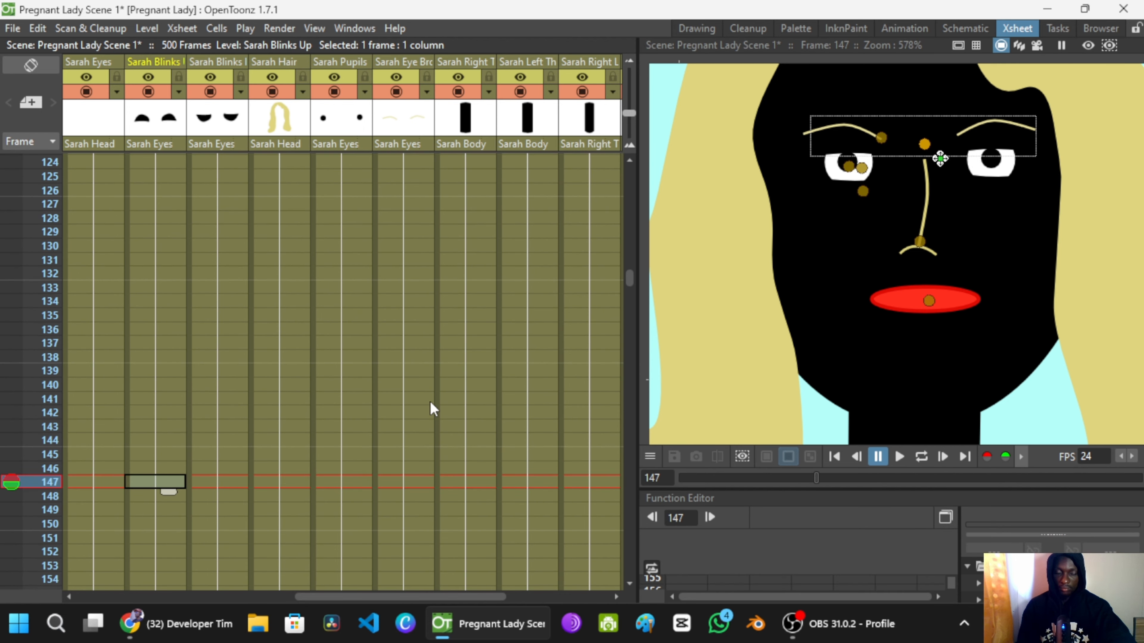
{"action": "scroll", "coordinate": [214, 385], "scroll_direction": "up", "scroll_amount": 20}
{"action": "scroll", "coordinate": [219, 369], "scroll_direction": "up", "scroll_amount": 4}
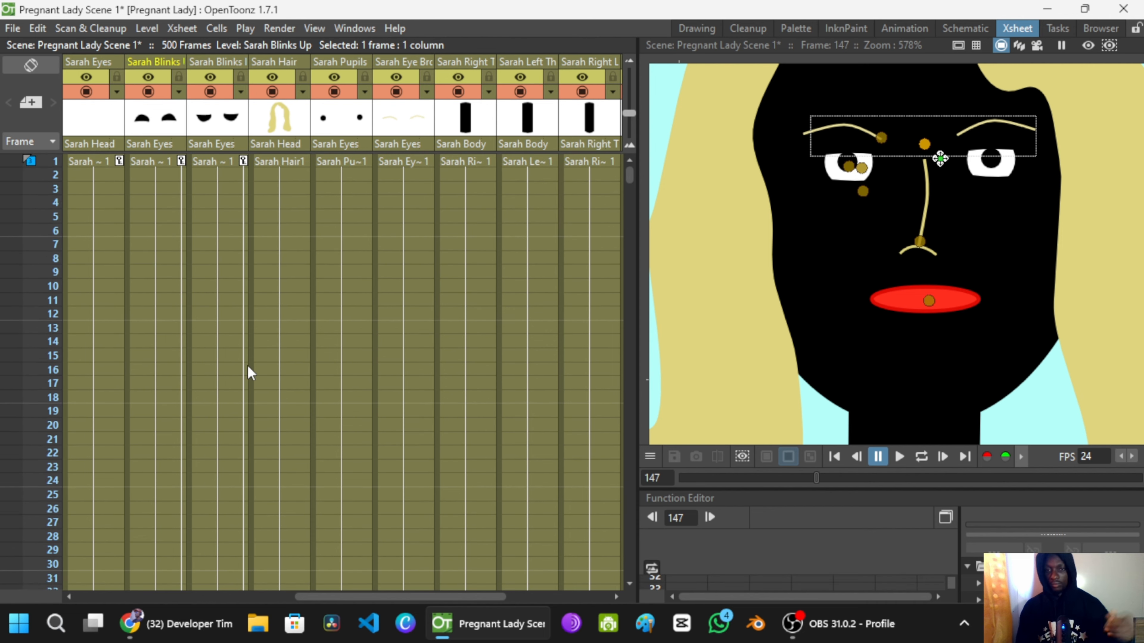
{"action": "left_click", "coordinate": [151, 161]}
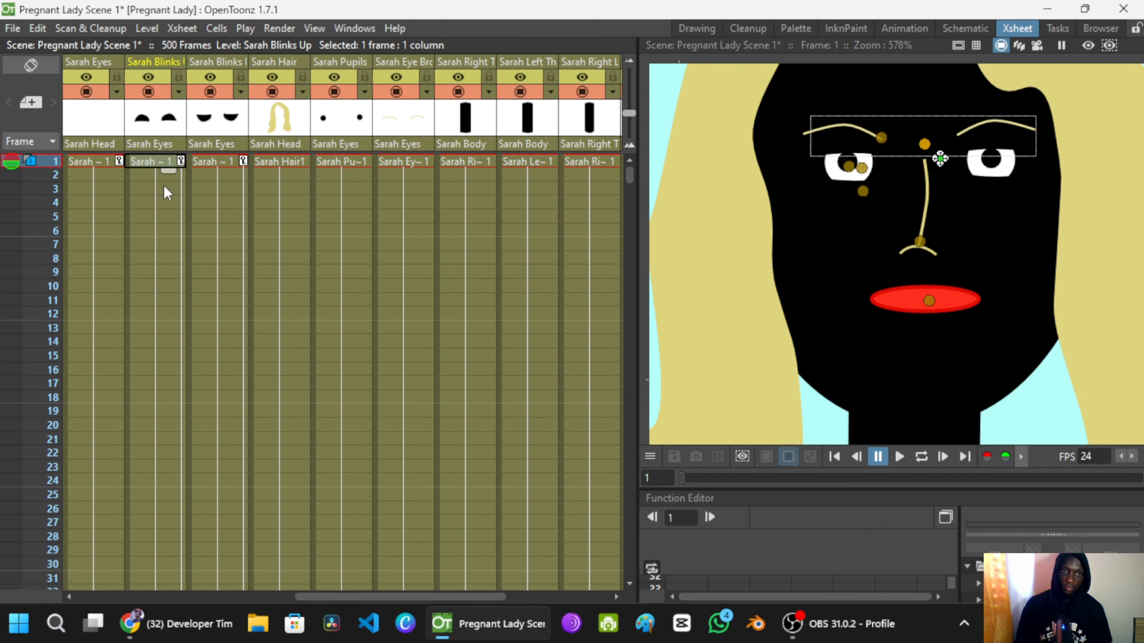
Step: Review the first-frame keyframes across the arm, hand, eye, blink and pupil columns
{"action": "left_click_drag", "start_coordinate": [462, 596], "coordinate": [178, 589]}
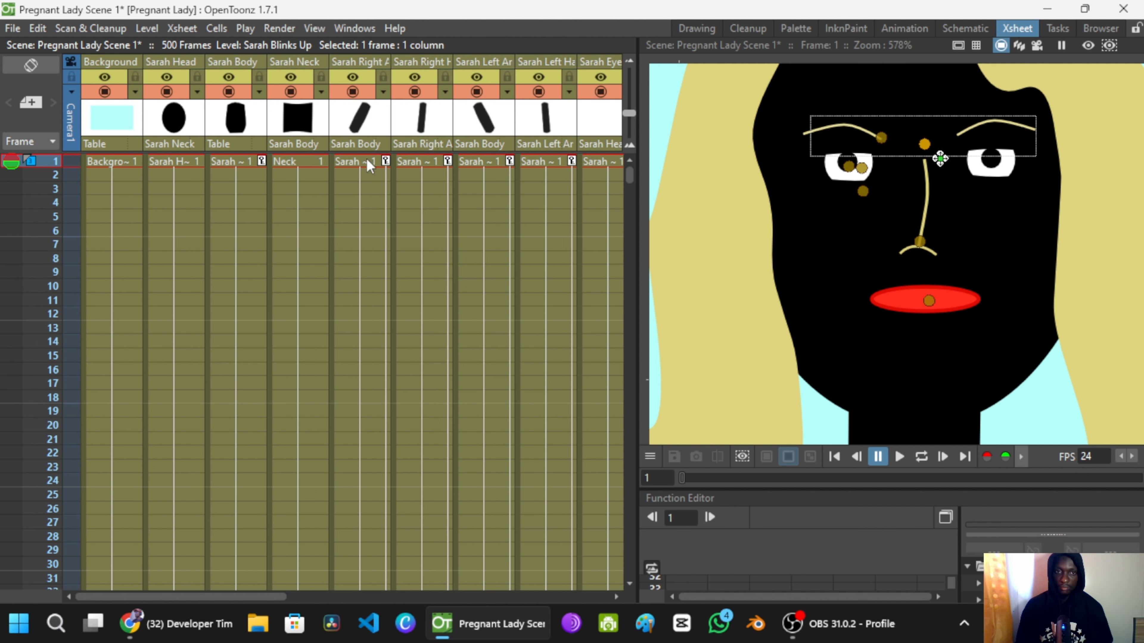
{"action": "left_click", "coordinate": [503, 244]}
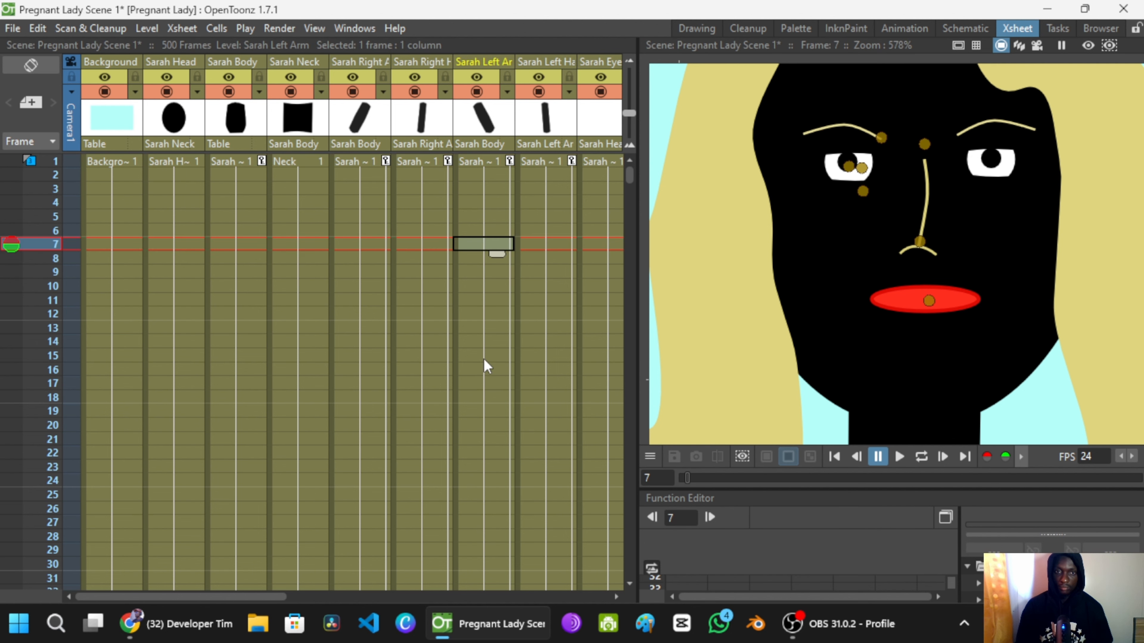
{"action": "left_click_drag", "start_coordinate": [263, 596], "coordinate": [373, 596]}
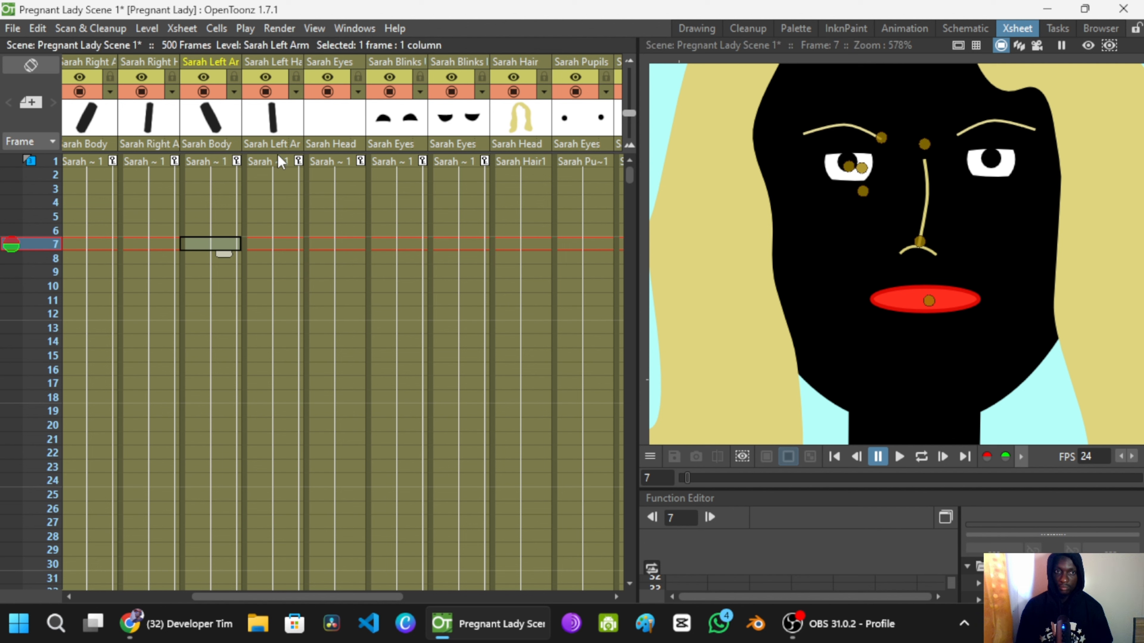
{"action": "left_click", "coordinate": [408, 216]}
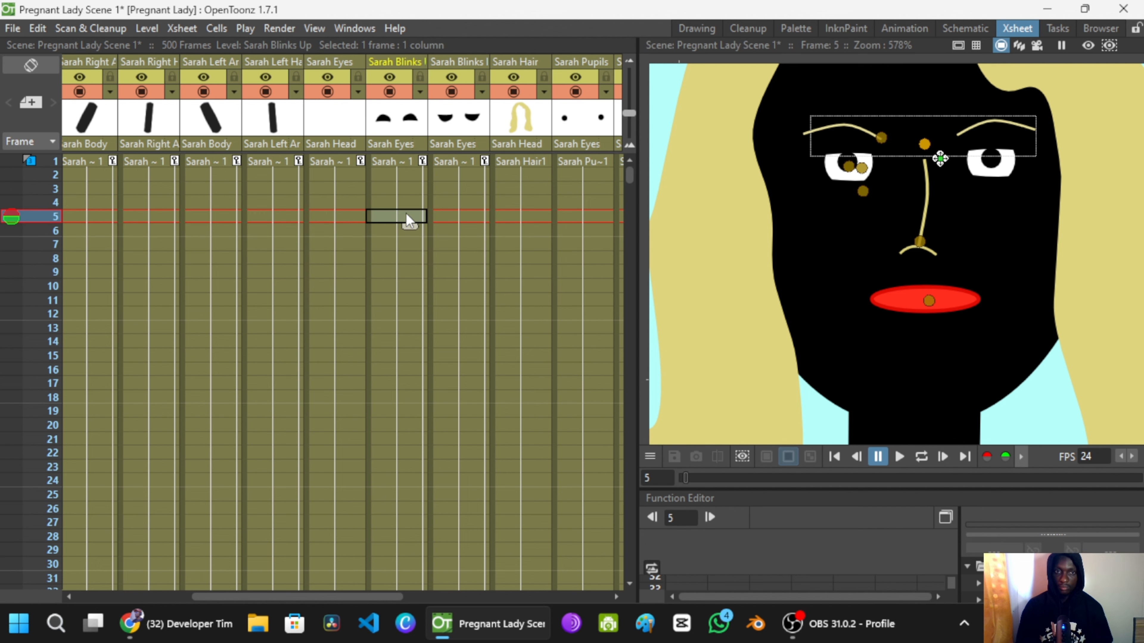
{"action": "left_click", "coordinate": [462, 202]}
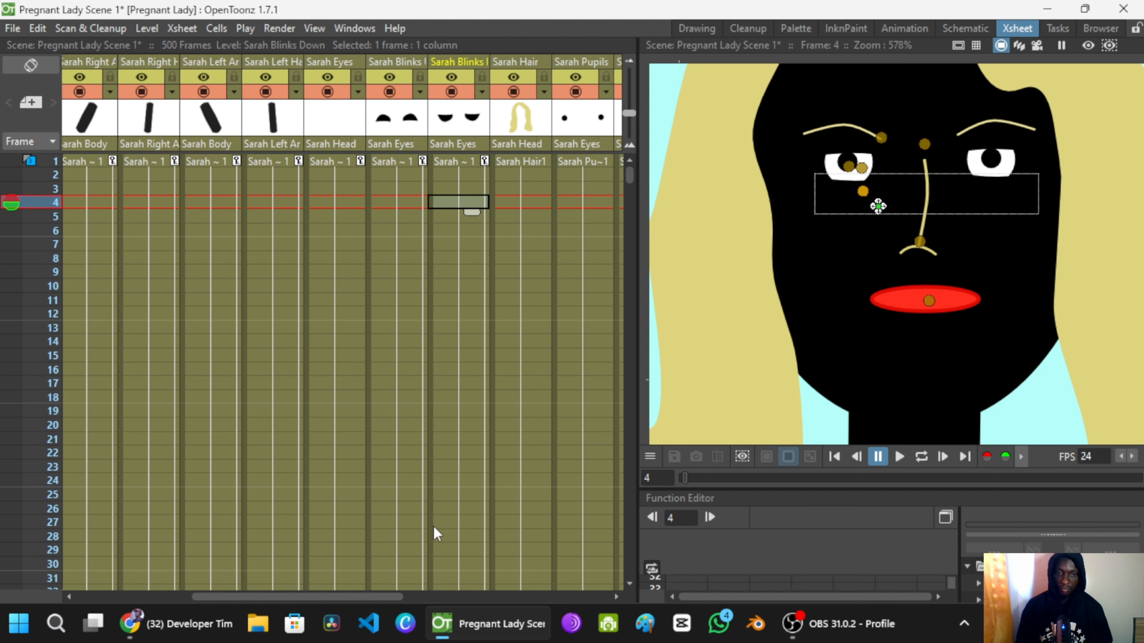
{"action": "left_click_drag", "start_coordinate": [372, 601], "coordinate": [493, 636]}
{"action": "left_click", "coordinate": [310, 304]}
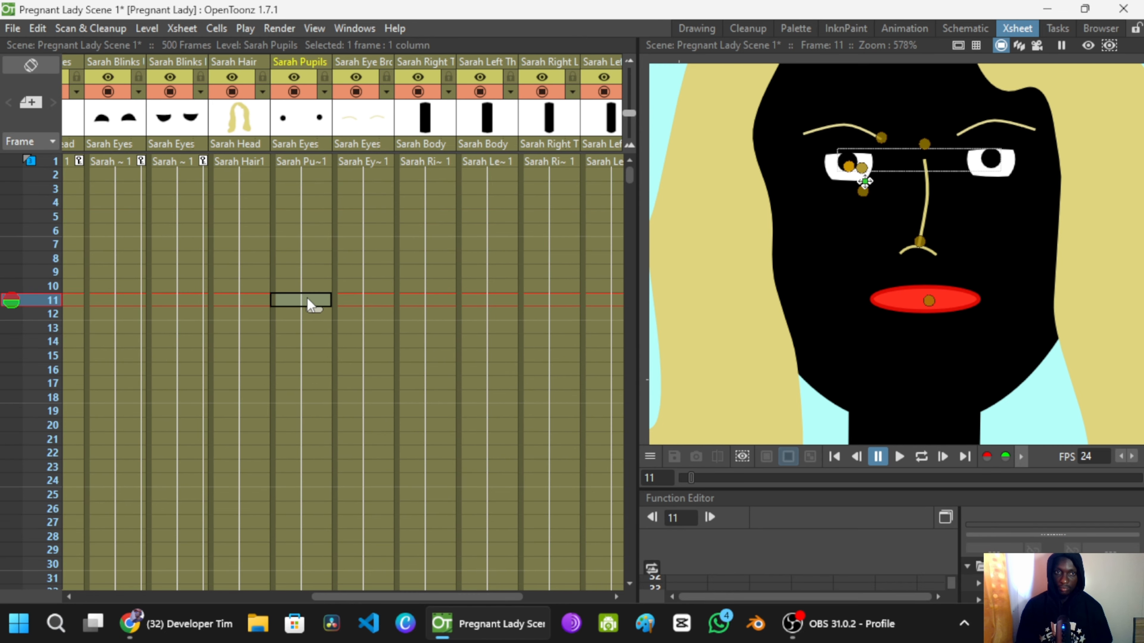
Step: Play the animation from frame 1 to about frame 211 to check the full-body motion
{"action": "scroll", "coordinate": [822, 243], "scroll_direction": "down", "scroll_amount": 3}
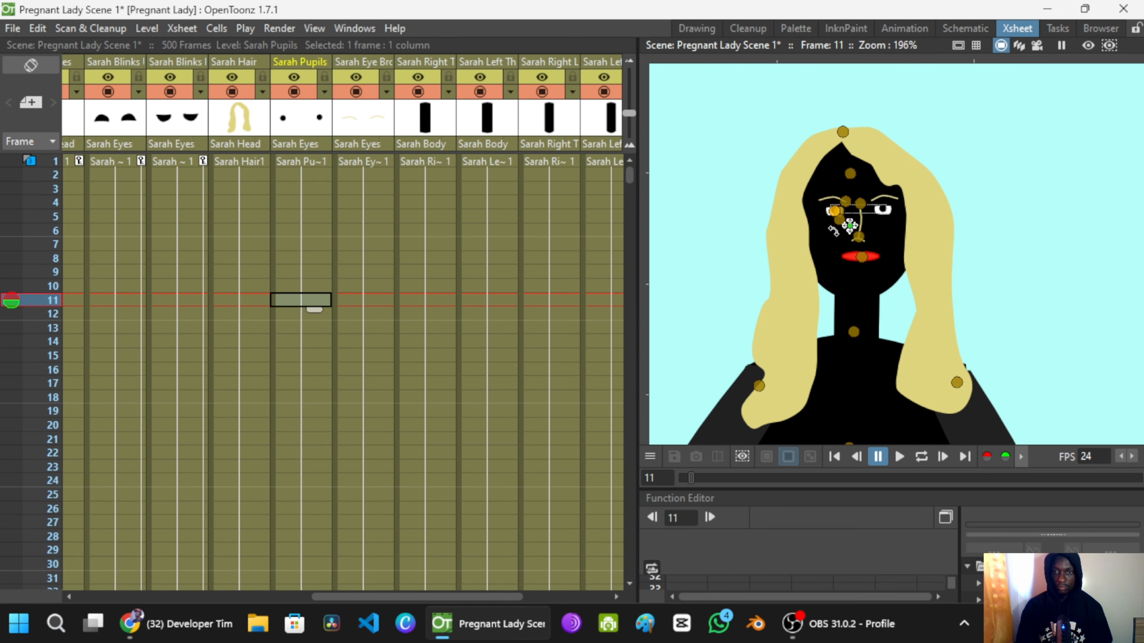
{"action": "left_click", "coordinate": [329, 163]}
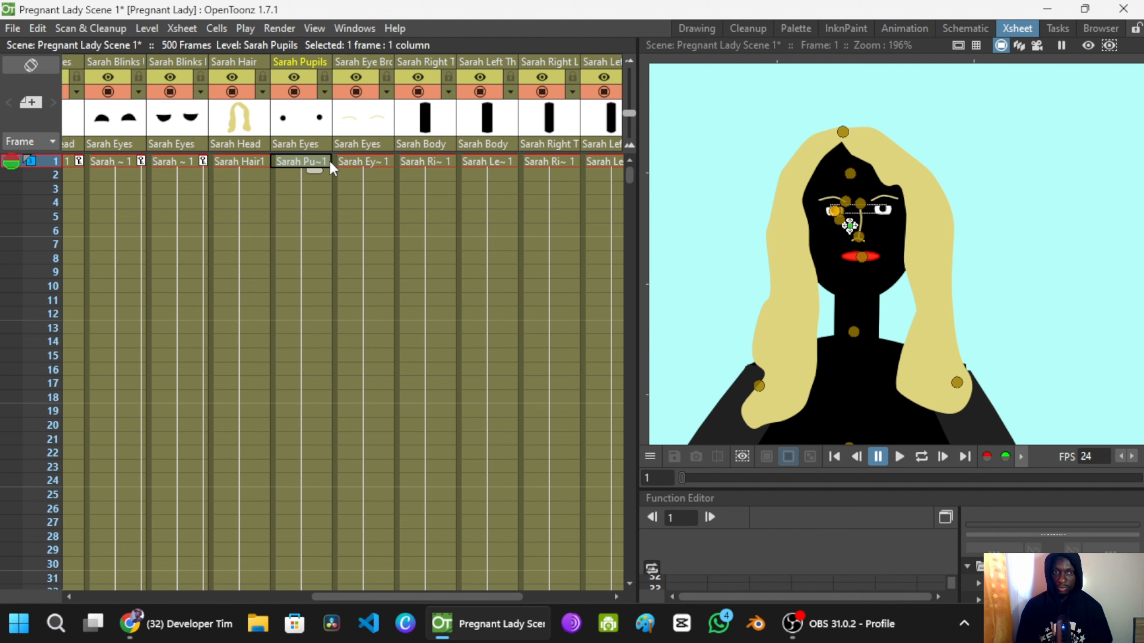
{"action": "left_click", "coordinate": [906, 461]}
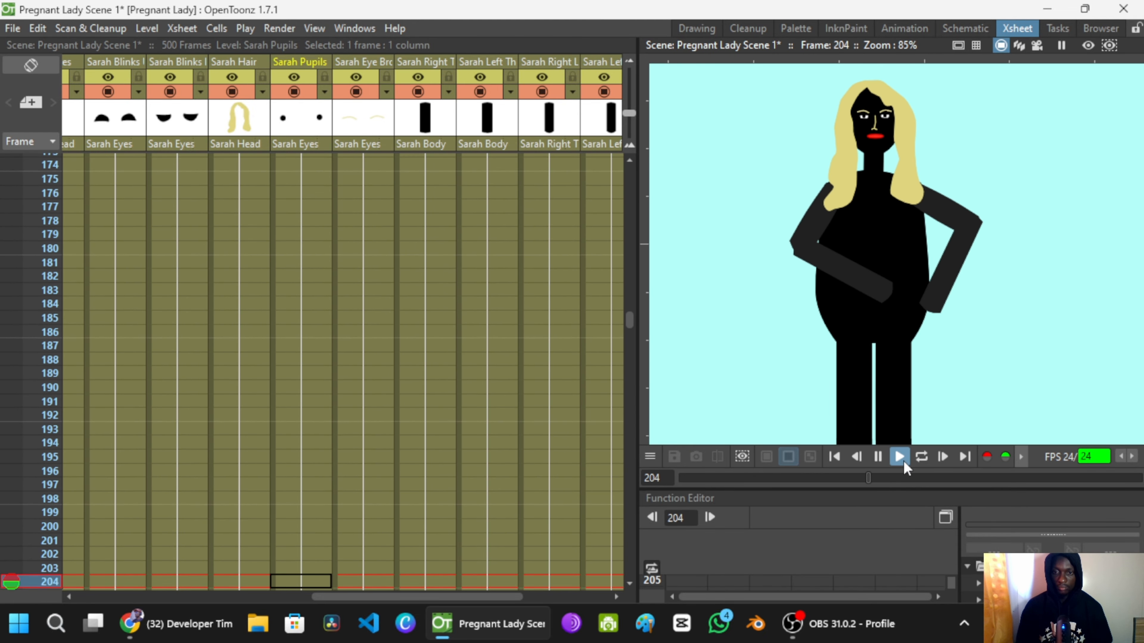
{"action": "left_click", "coordinate": [877, 456]}
{"action": "scroll", "coordinate": [854, 337], "scroll_direction": "down", "scroll_amount": 3}
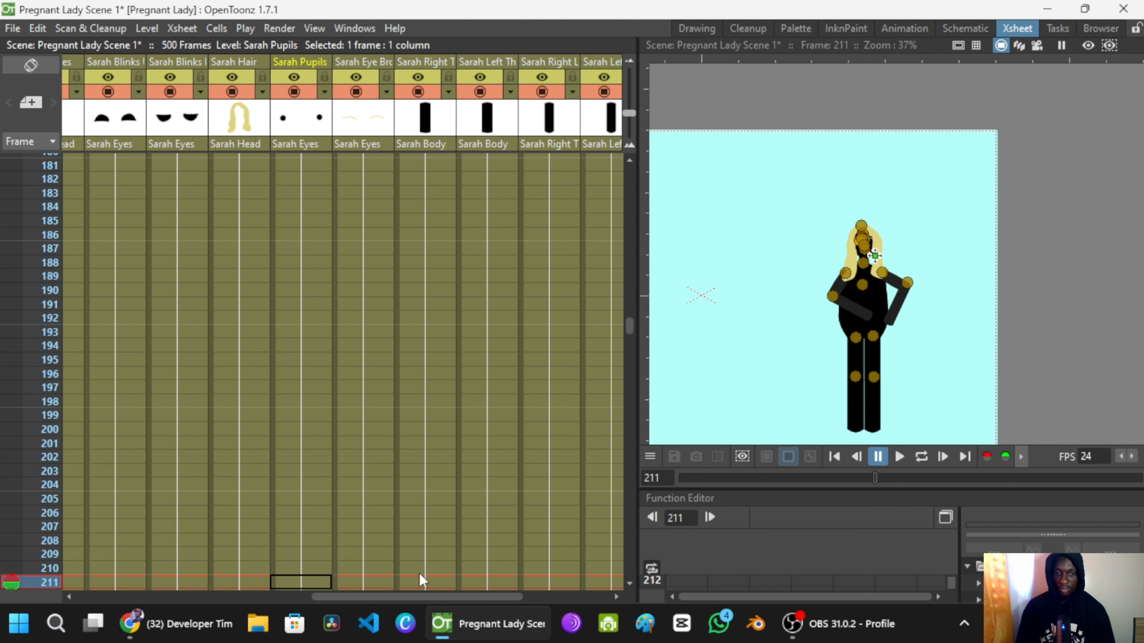
Step: Rotate Sarah's right thigh outward at frame 1, turn the right lower leg closer to vertical and nudge it slightly up
{"action": "left_click_drag", "start_coordinate": [414, 597], "coordinate": [475, 597]}
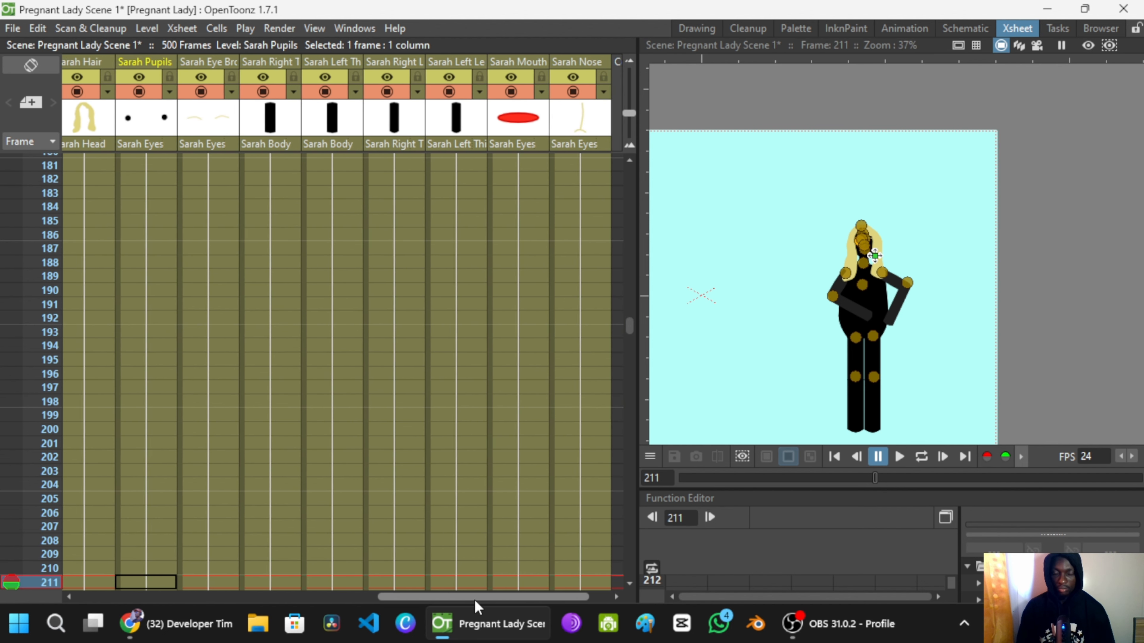
{"action": "scroll", "coordinate": [864, 364], "scroll_direction": "up", "scroll_amount": 4}
{"action": "left_click_drag", "start_coordinate": [865, 360], "coordinate": [862, 276]}
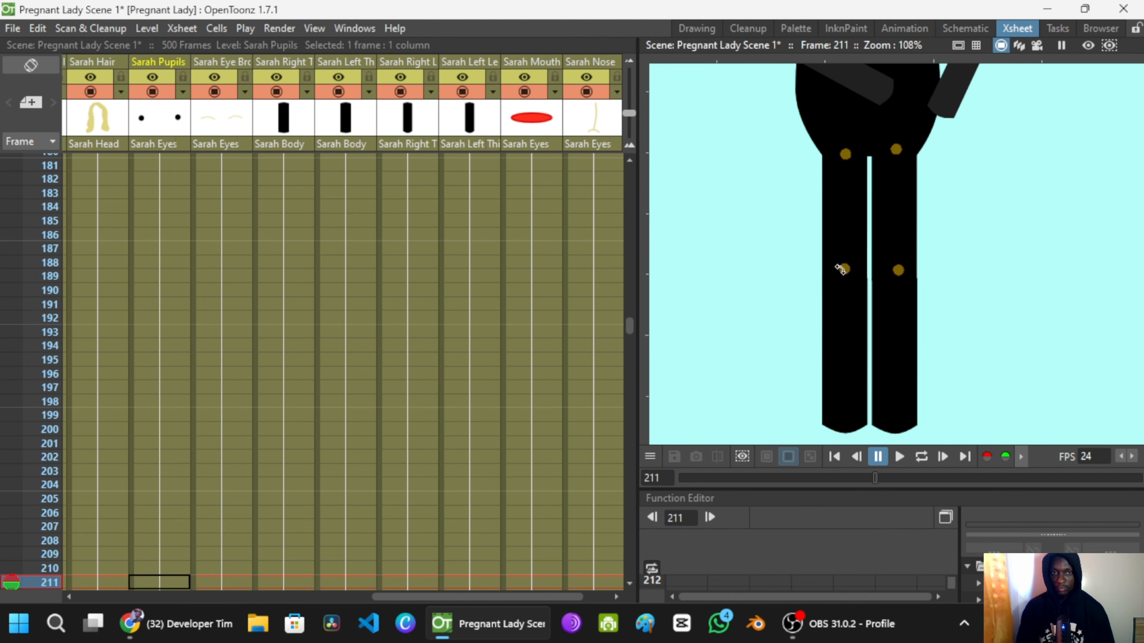
{"action": "scroll", "coordinate": [408, 271], "scroll_direction": "up", "scroll_amount": 15}
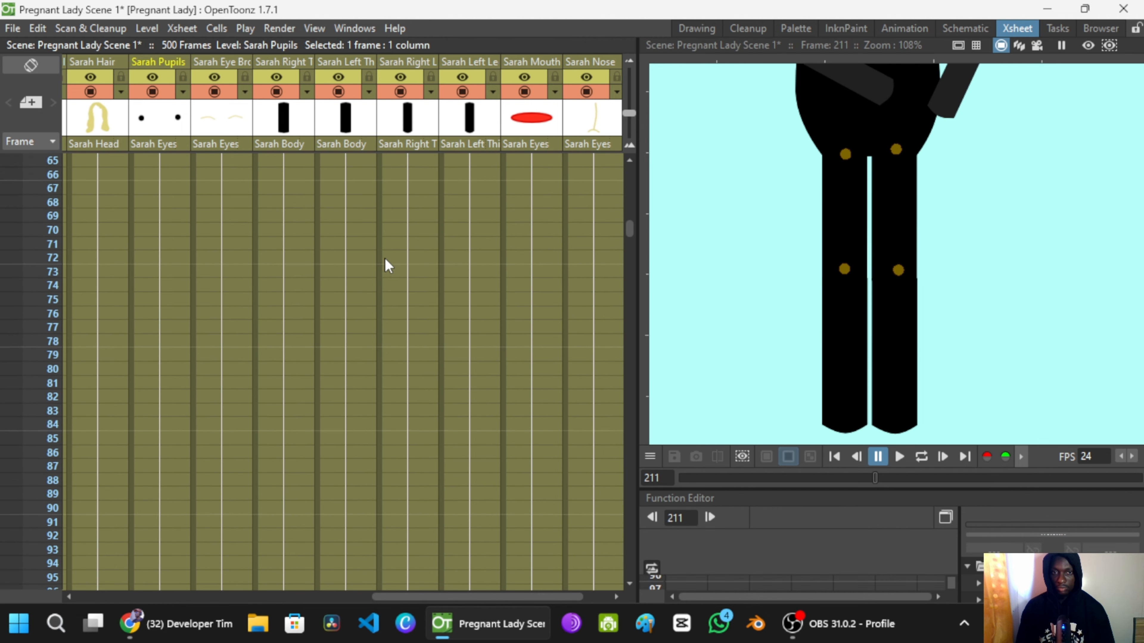
{"action": "scroll", "coordinate": [388, 268], "scroll_direction": "up", "scroll_amount": 4}
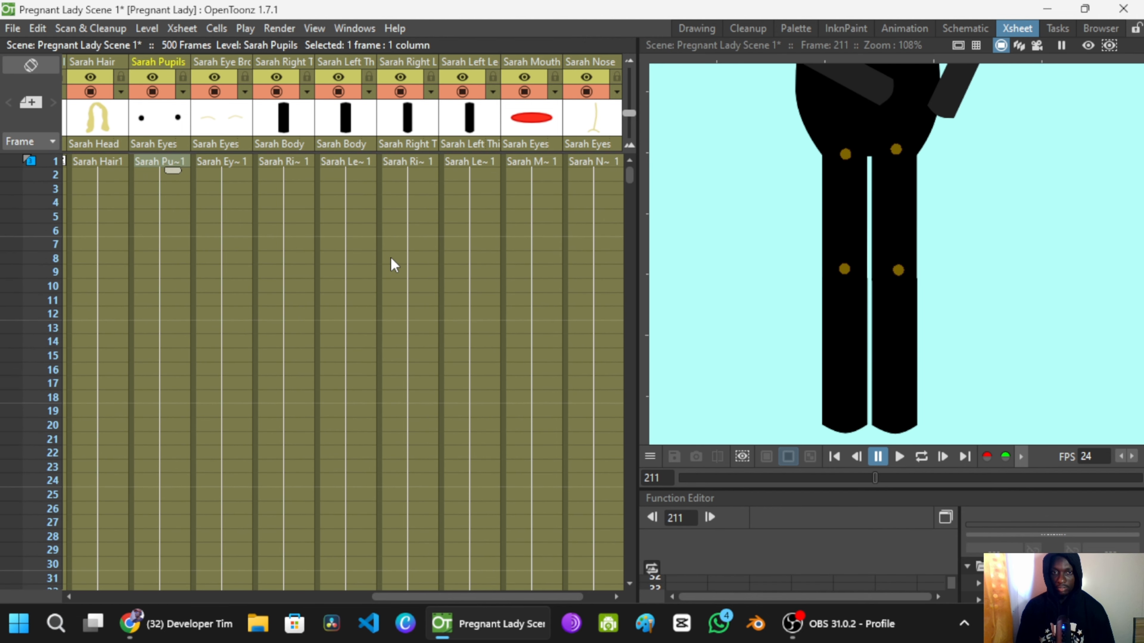
{"action": "left_click", "coordinate": [323, 159]}
{"action": "left_click", "coordinate": [291, 160]}
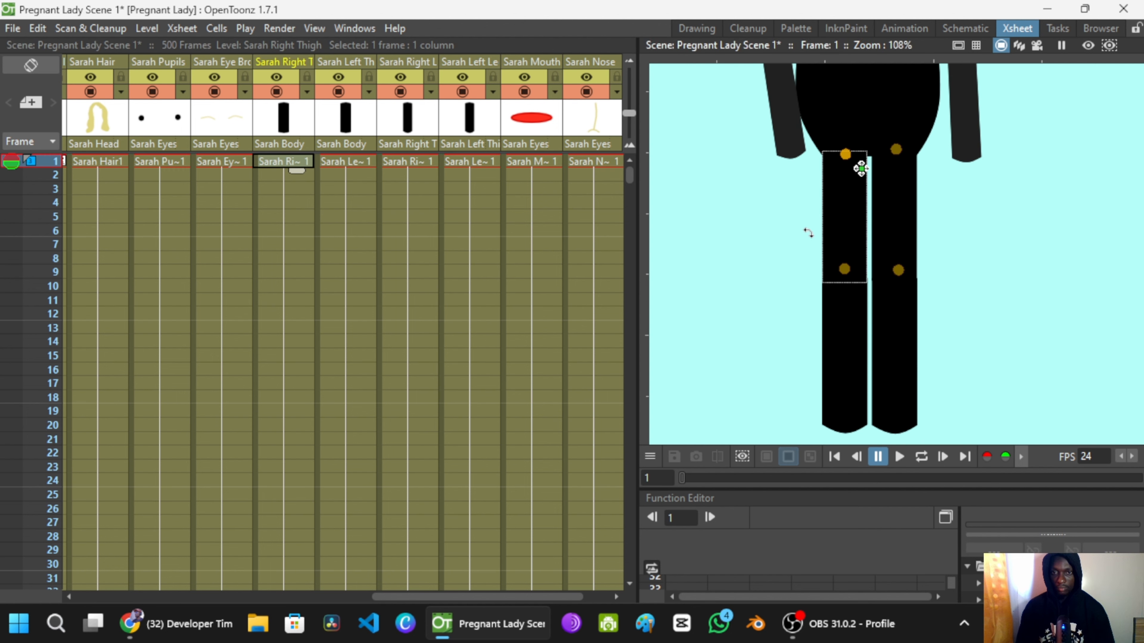
{"action": "left_click_drag", "start_coordinate": [807, 232], "coordinate": [821, 343]}
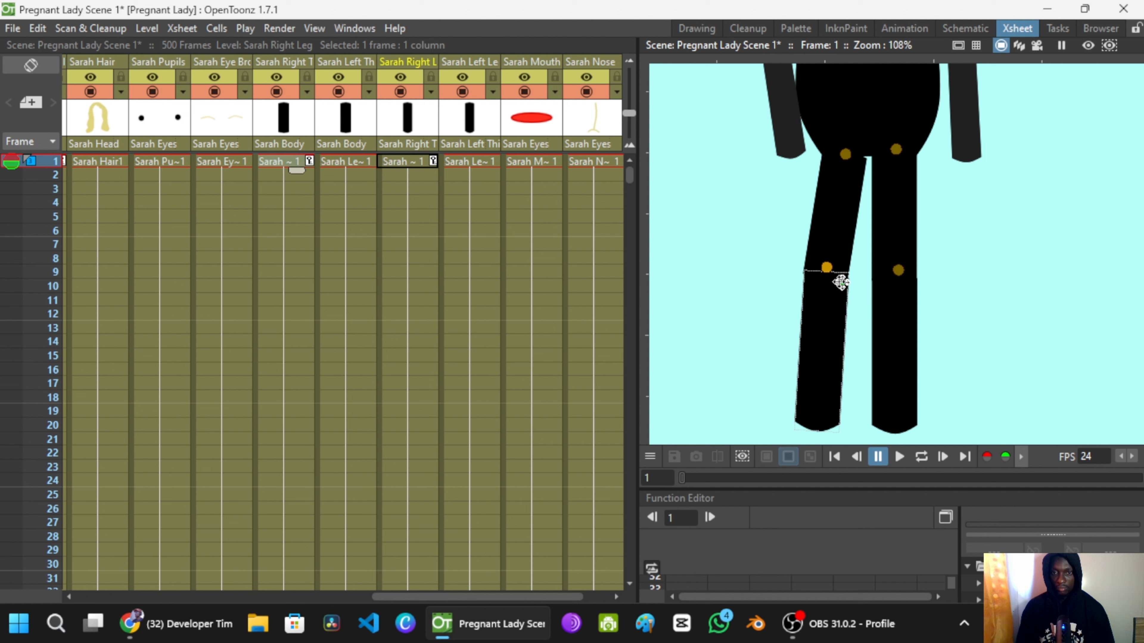
{"action": "left_click_drag", "start_coordinate": [840, 282], "coordinate": [839, 280]}
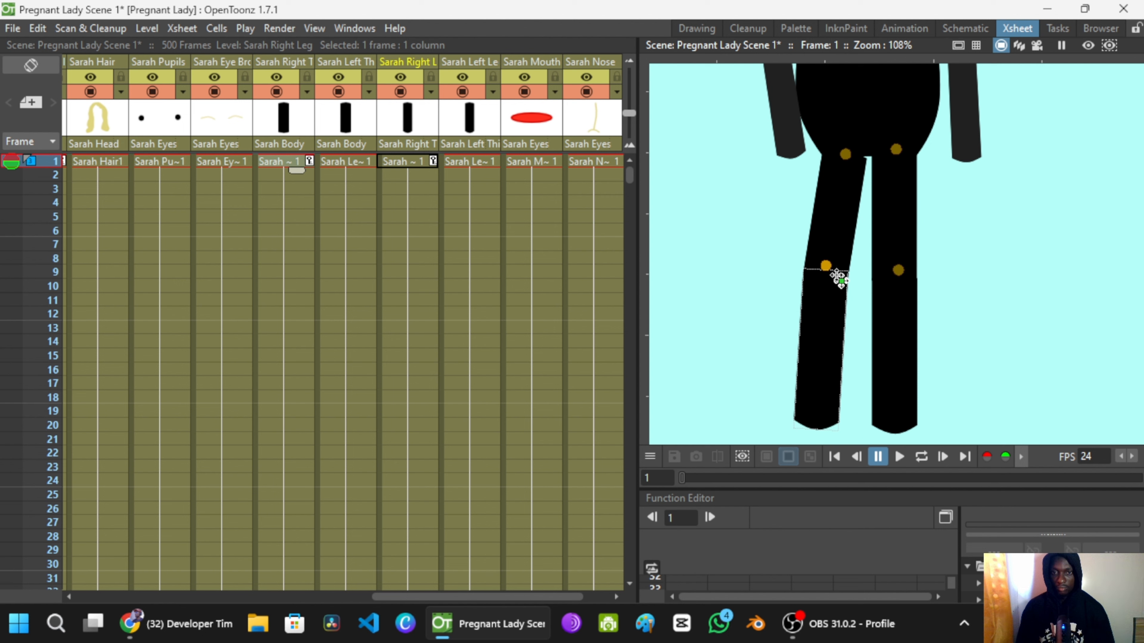
Step: Rotate Sarah's left thigh outward at frame 1 and turn the left lower leg back to nearly vertical
{"action": "left_click", "coordinate": [898, 221]}
{"action": "left_click_drag", "start_coordinate": [910, 167], "coordinate": [913, 159]}
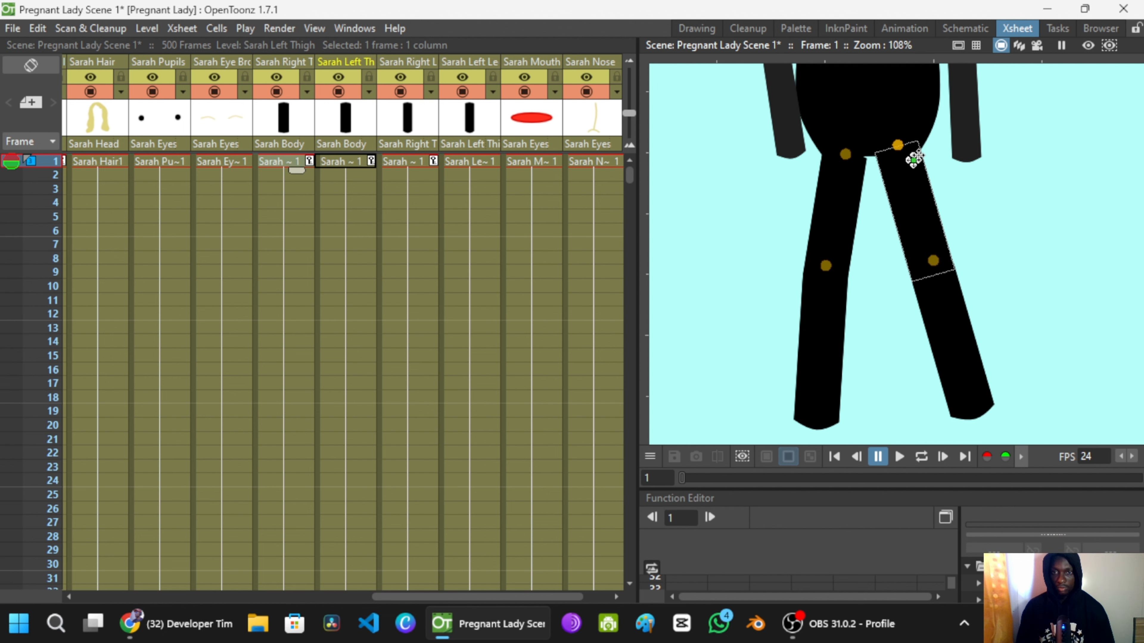
{"action": "left_click", "coordinate": [957, 319]}
{"action": "left_click_drag", "start_coordinate": [957, 319], "coordinate": [950, 342]}
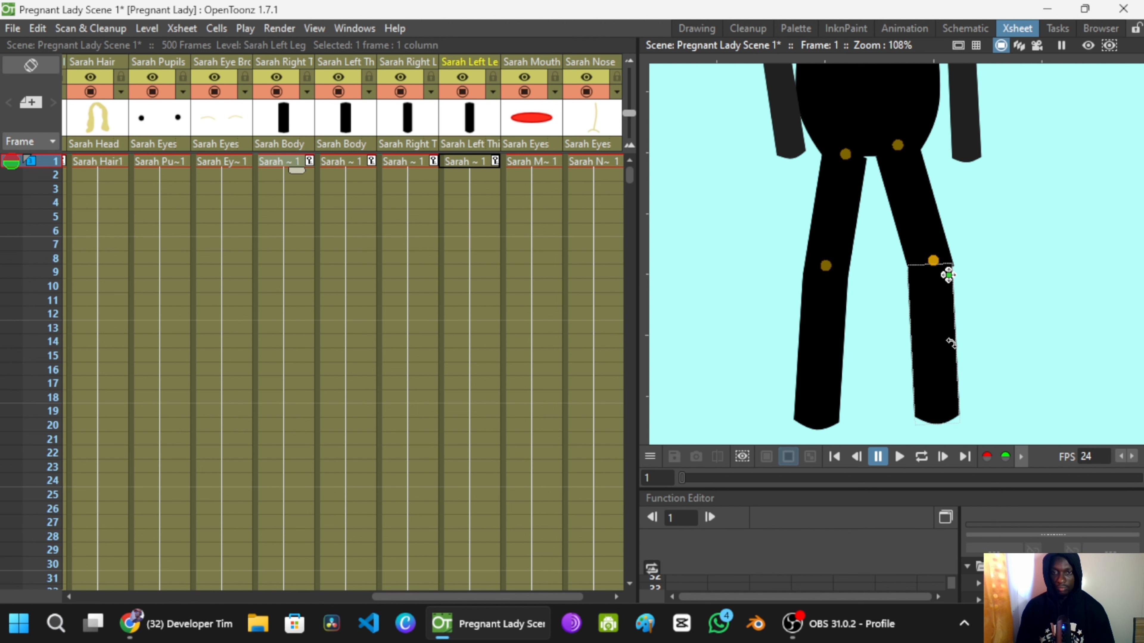
{"action": "scroll", "coordinate": [897, 244], "scroll_direction": "down", "scroll_amount": 4}
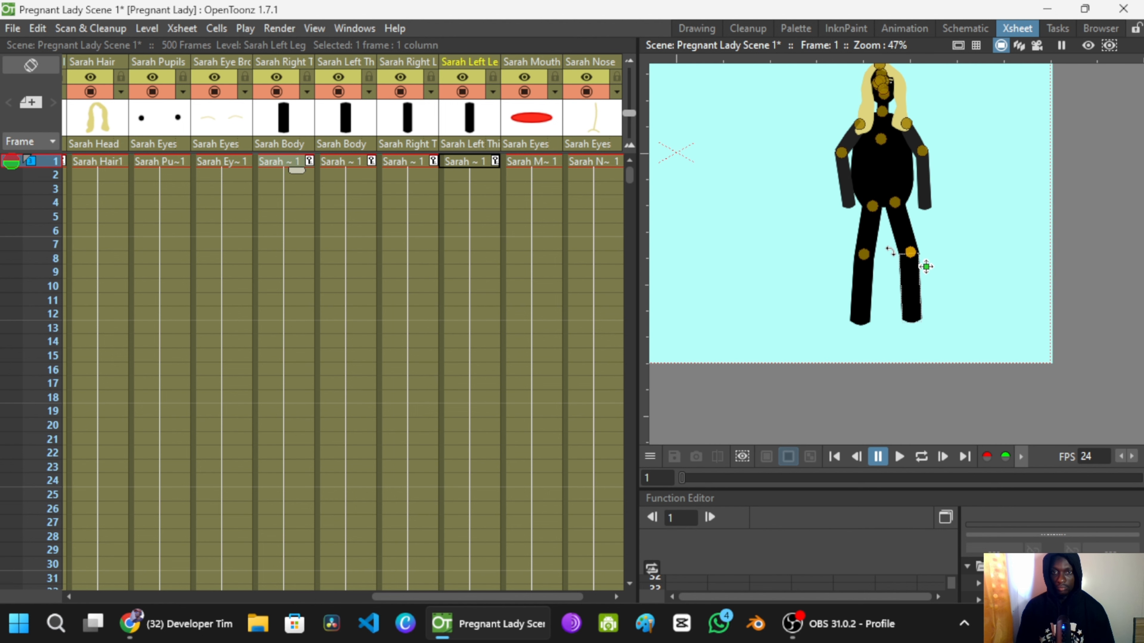
{"action": "scroll", "coordinate": [891, 224], "scroll_direction": "up", "scroll_amount": 4}
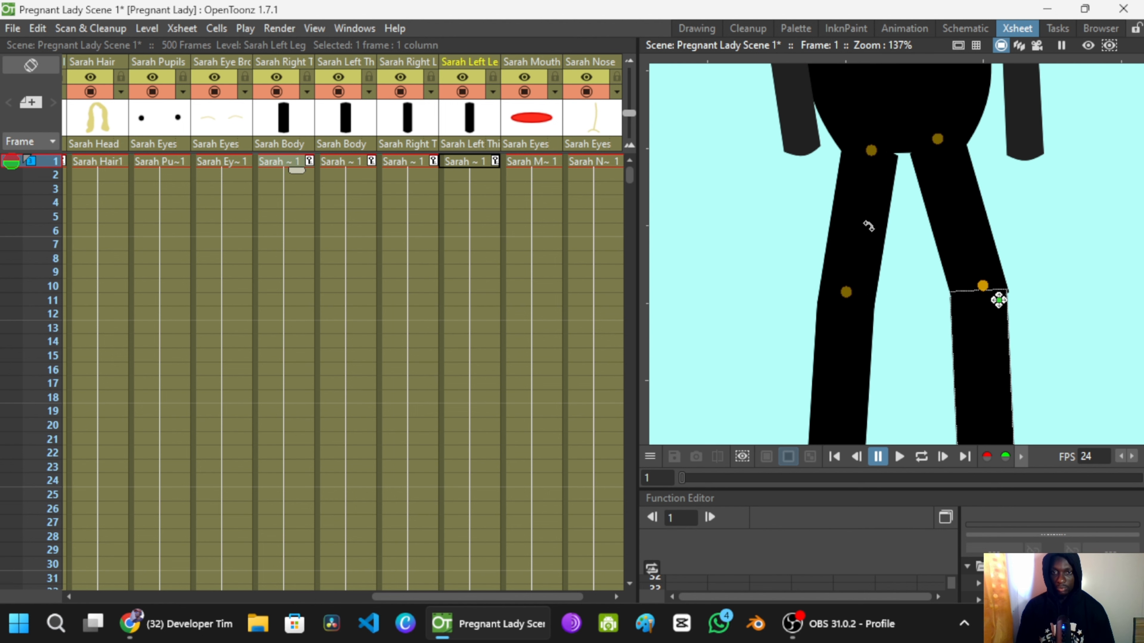
Step: Rotate Sarah's right thigh inward at frame 1 until it stands nearly vertical
{"action": "left_click", "coordinate": [863, 177]}
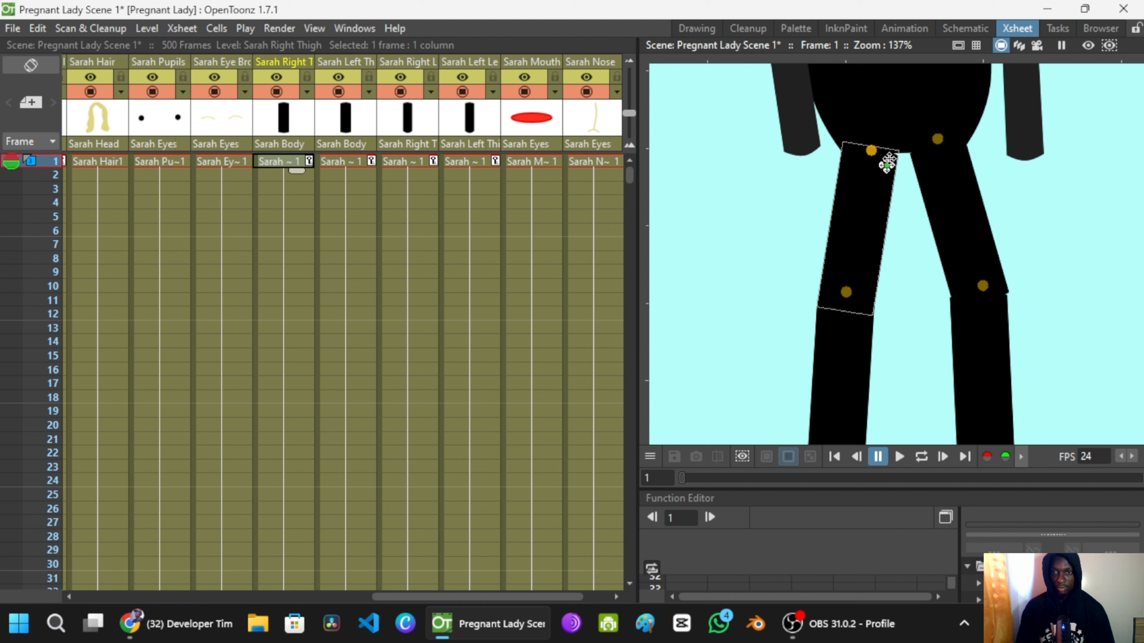
{"action": "left_click_drag", "start_coordinate": [886, 165], "coordinate": [865, 214]}
{"action": "scroll", "coordinate": [874, 193], "scroll_direction": "down", "scroll_amount": 2}
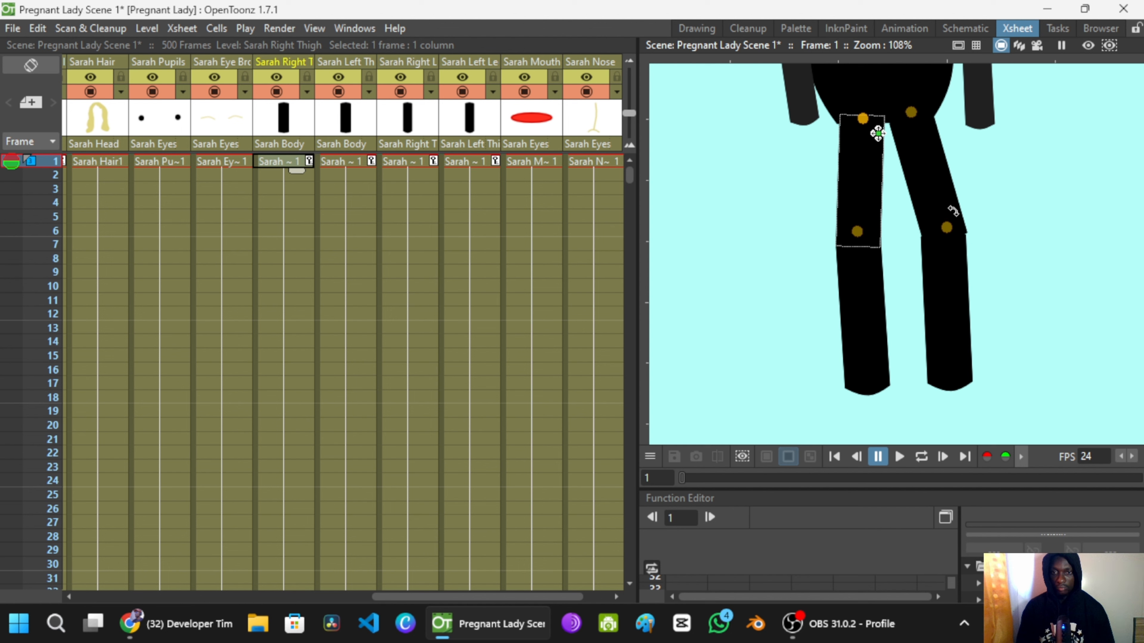
Step: Rotate Sarah's left thigh inward at frame 1 and adjust the left lower leg so it ends up nearly vertical beside the right one
{"action": "mouse_move", "coordinate": [937, 203]}
{"action": "left_mouse_down"}
{"action": "mouse_move", "coordinate": [932, 225]}
{"action": "mouse_move", "coordinate": [951, 218]}
{"action": "left_mouse_up"}
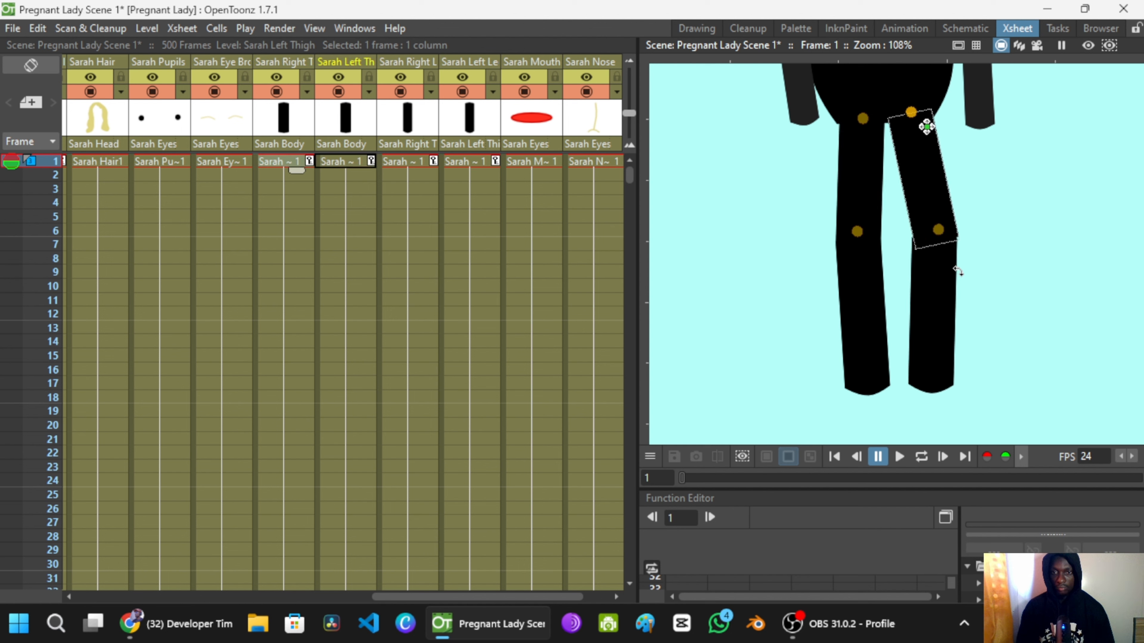
{"action": "mouse_move", "coordinate": [957, 271]}
{"action": "left_mouse_down"}
{"action": "mouse_move", "coordinate": [968, 276]}
{"action": "mouse_move", "coordinate": [955, 284]}
{"action": "left_mouse_up"}
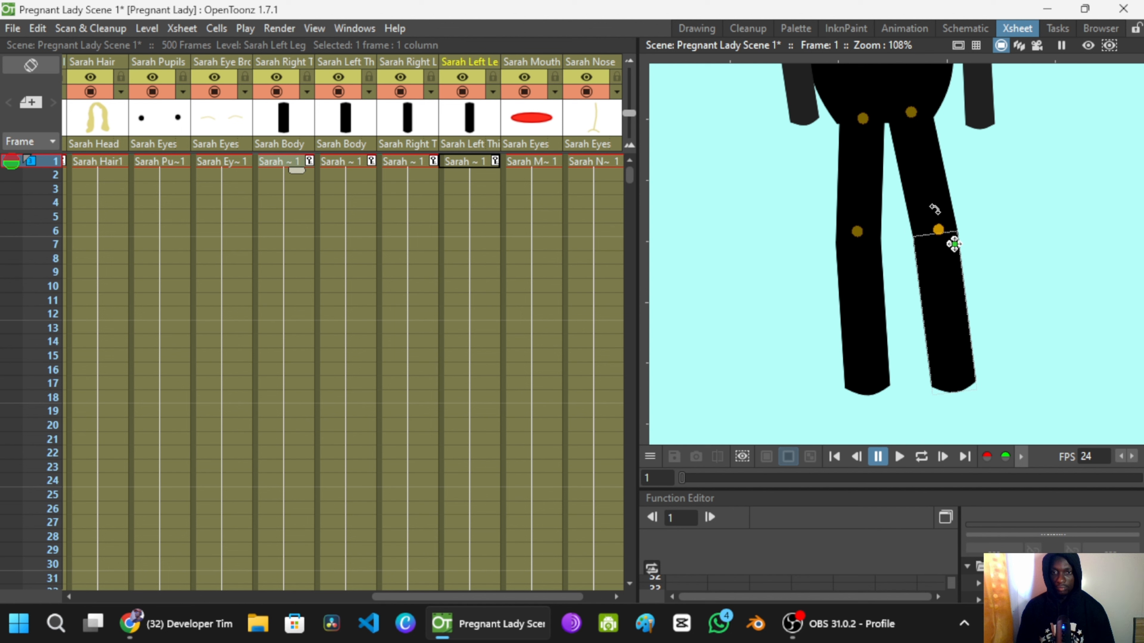
{"action": "left_click_drag", "start_coordinate": [918, 209], "coordinate": [892, 232]}
{"action": "scroll", "coordinate": [892, 232], "scroll_direction": "down", "scroll_amount": 6}
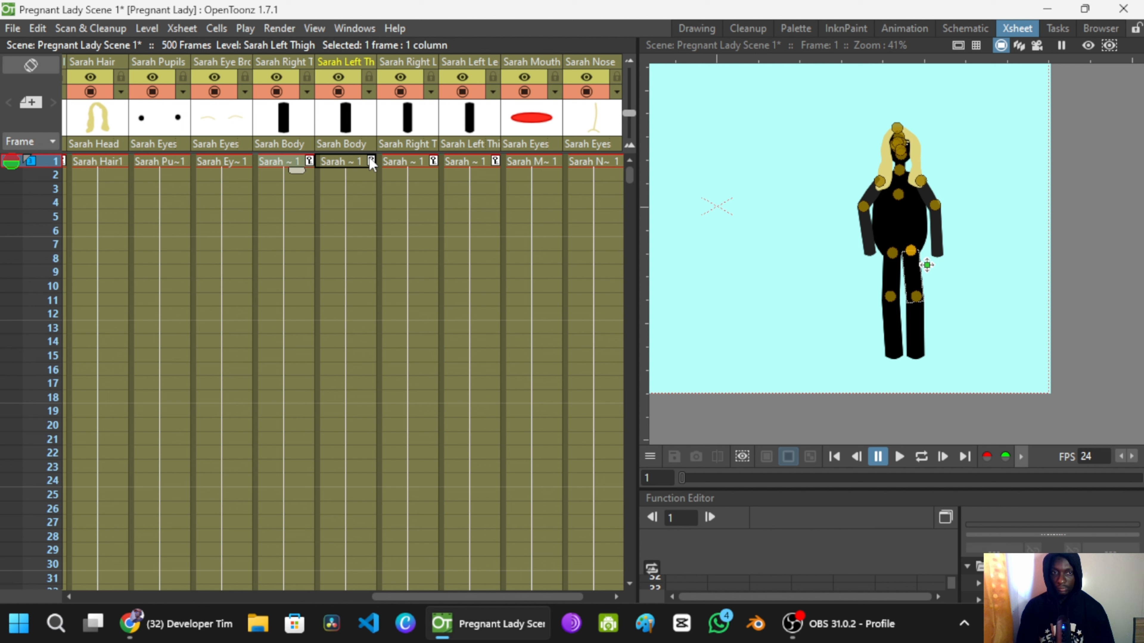
Step: Identify the thigh and leg columns, and move the Sarah Right Leg column between the right thigh and left thigh columns
{"action": "left_click", "coordinate": [304, 162]}
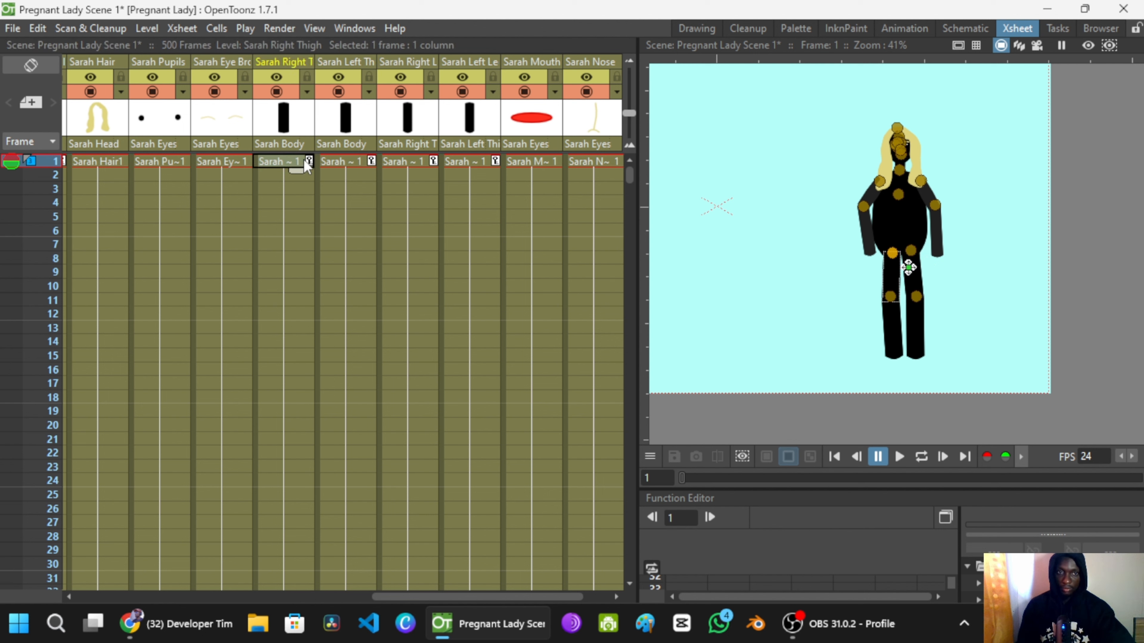
{"action": "left_click", "coordinate": [351, 162]}
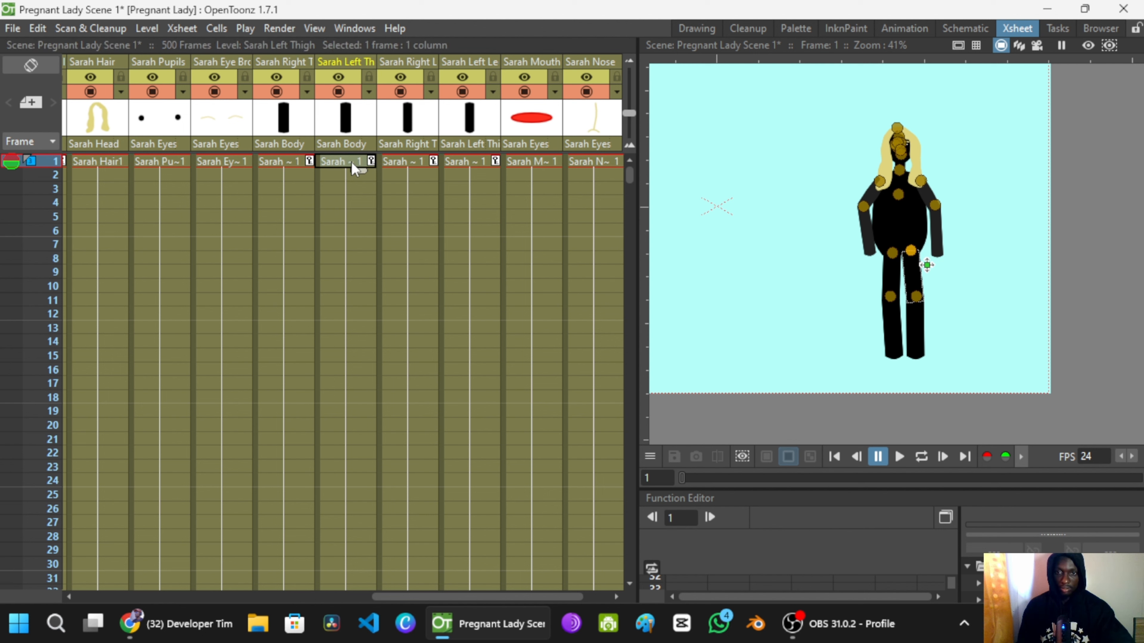
{"action": "left_click", "coordinate": [424, 163]}
{"action": "left_click", "coordinate": [476, 161]}
{"action": "left_click", "coordinate": [407, 164]}
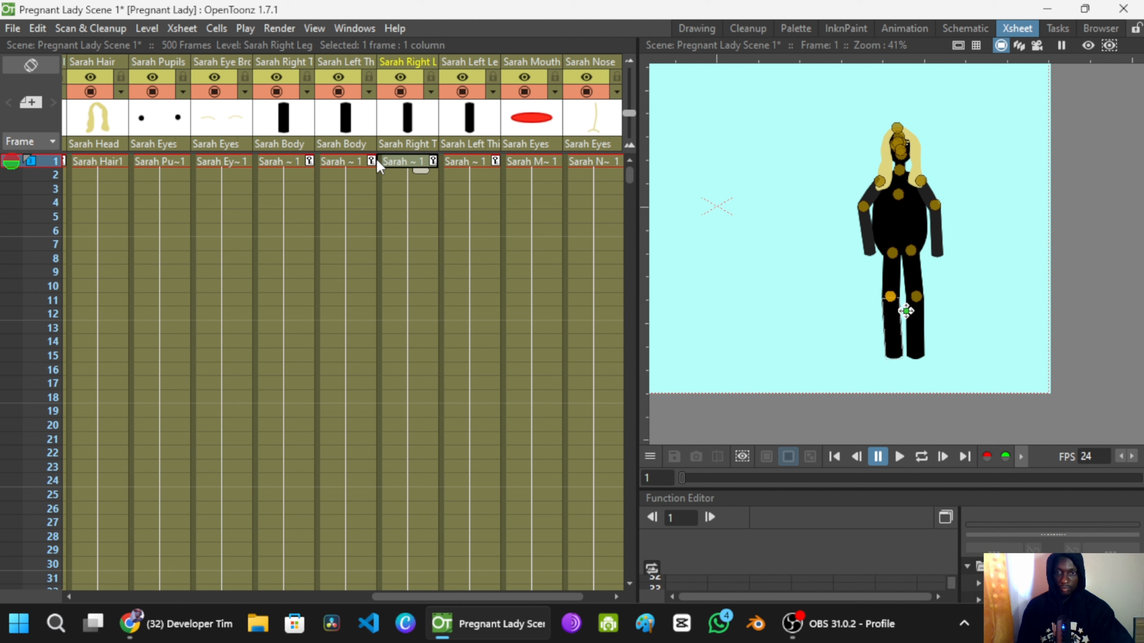
{"action": "left_click", "coordinate": [342, 164]}
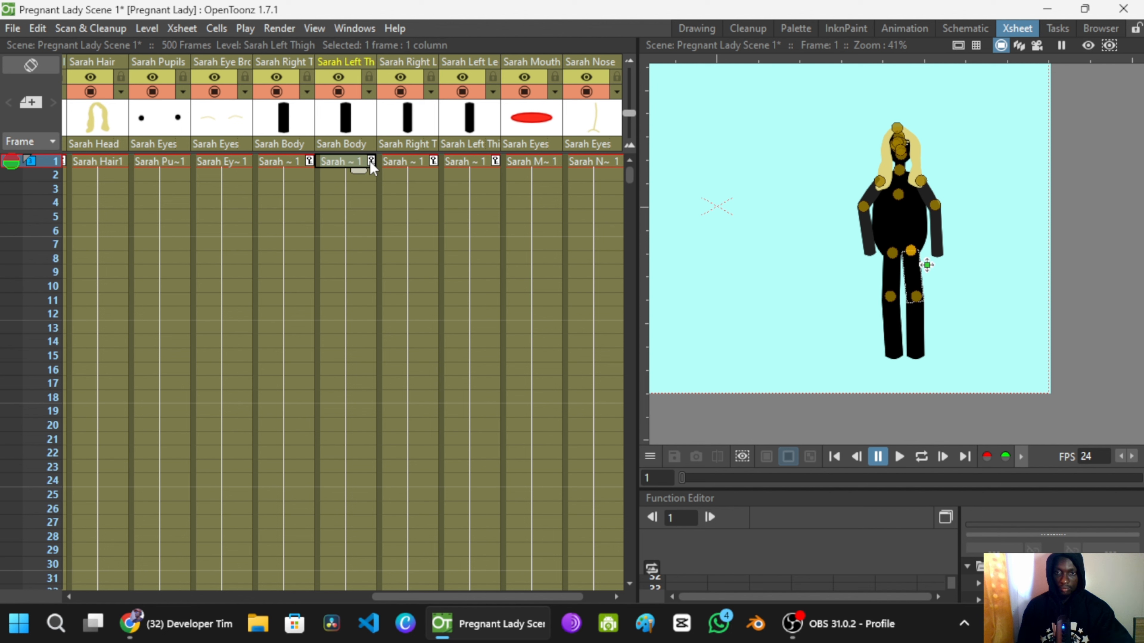
{"action": "left_click_drag", "start_coordinate": [402, 66], "coordinate": [351, 67]}
{"action": "left_click", "coordinate": [433, 162]}
{"action": "left_click", "coordinate": [462, 161]}
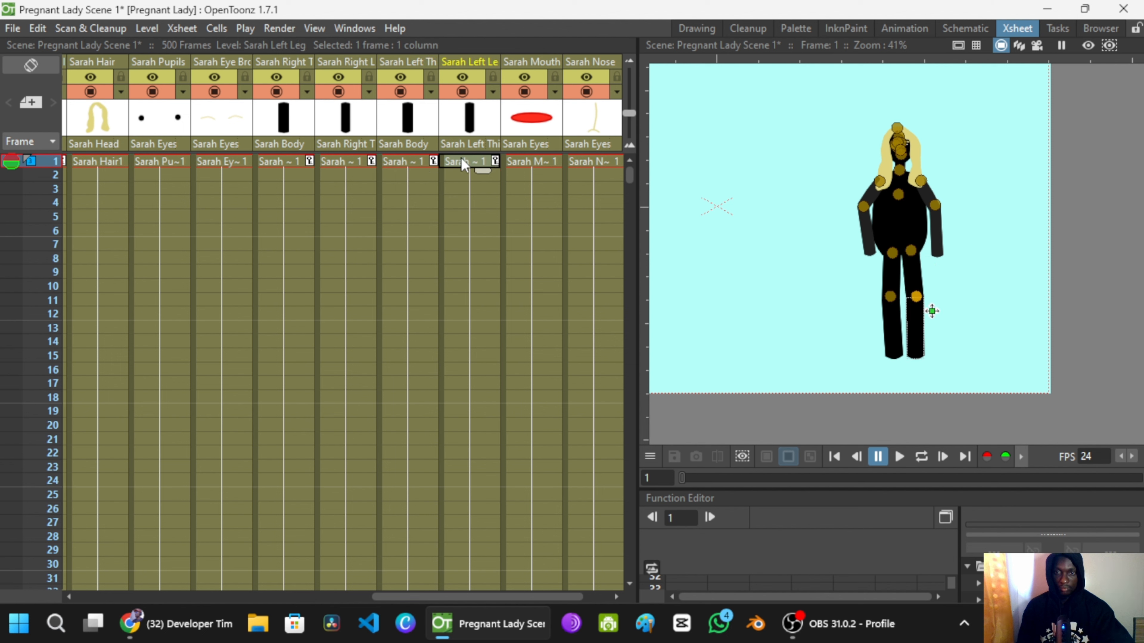
Step: Copy the frame 1 keyframes of both thigh and both leg columns to frame 424
{"action": "left_click", "coordinate": [340, 168]}
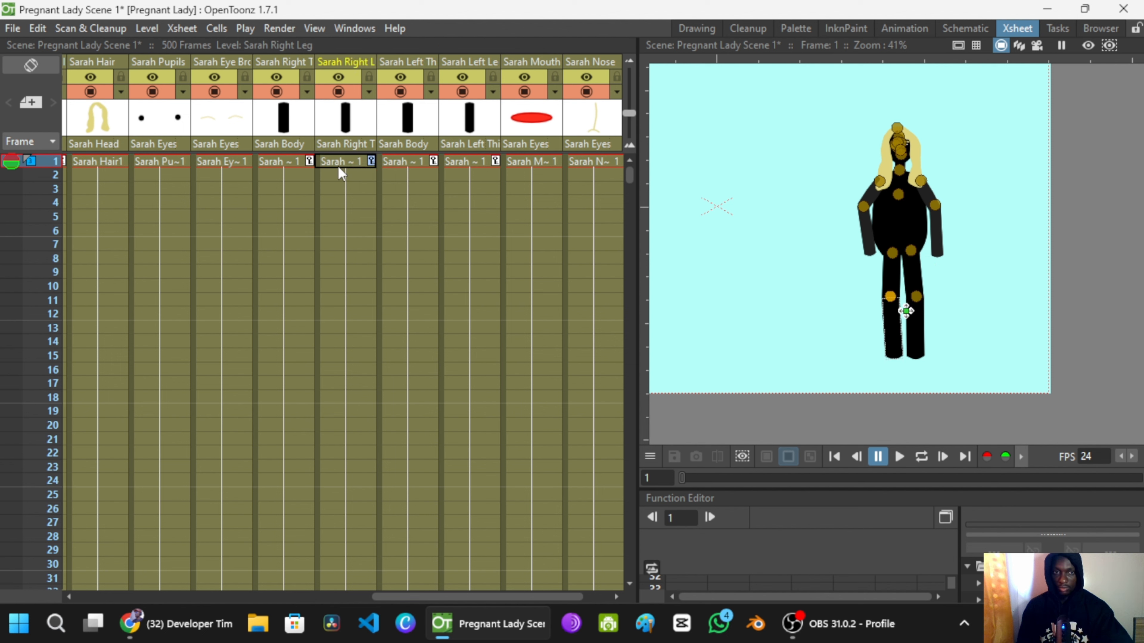
{"action": "left_click", "coordinate": [494, 160], "text": "shift"}
{"action": "scroll", "coordinate": [370, 281], "scroll_direction": "down", "scroll_amount": 20}
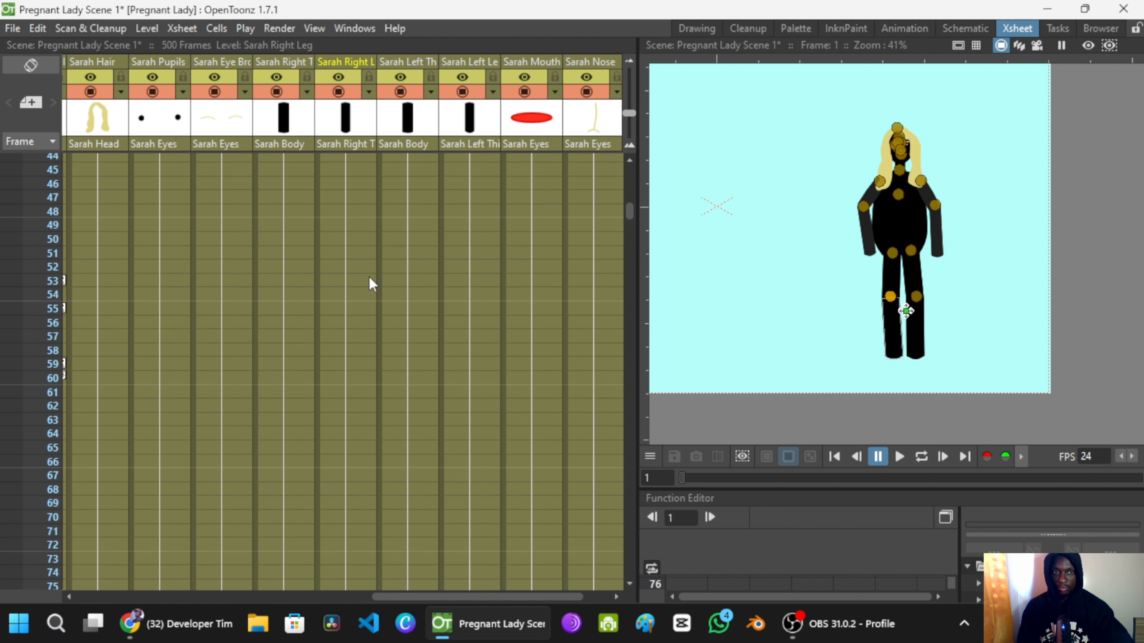
{"action": "scroll", "coordinate": [332, 305], "scroll_direction": "down", "scroll_amount": 20}
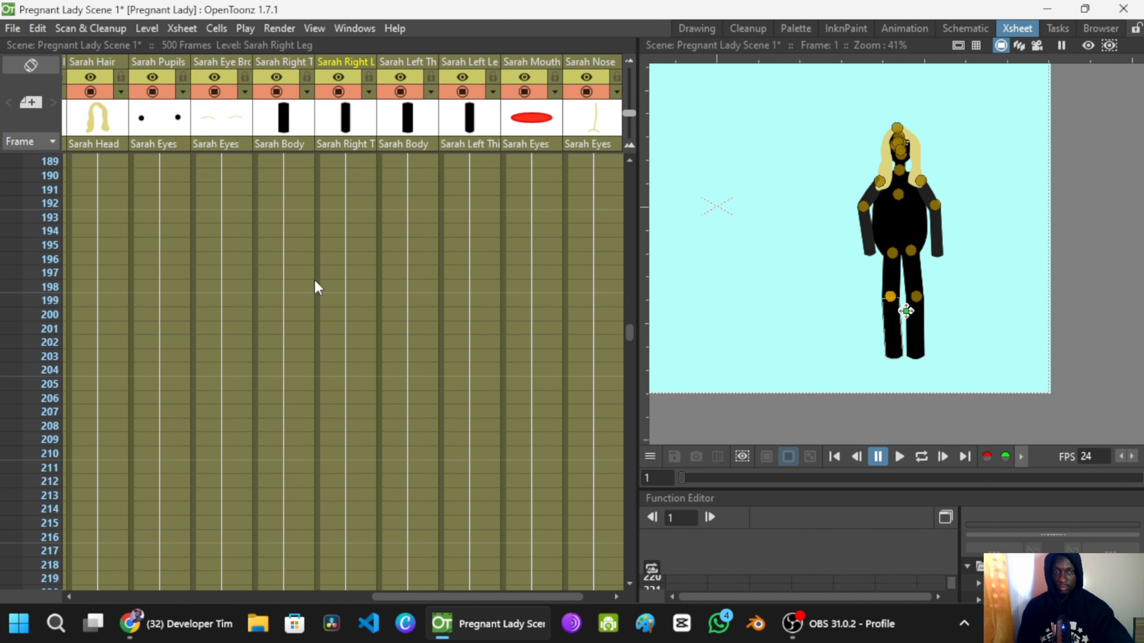
{"action": "scroll", "coordinate": [322, 295], "scroll_direction": "down", "scroll_amount": 20}
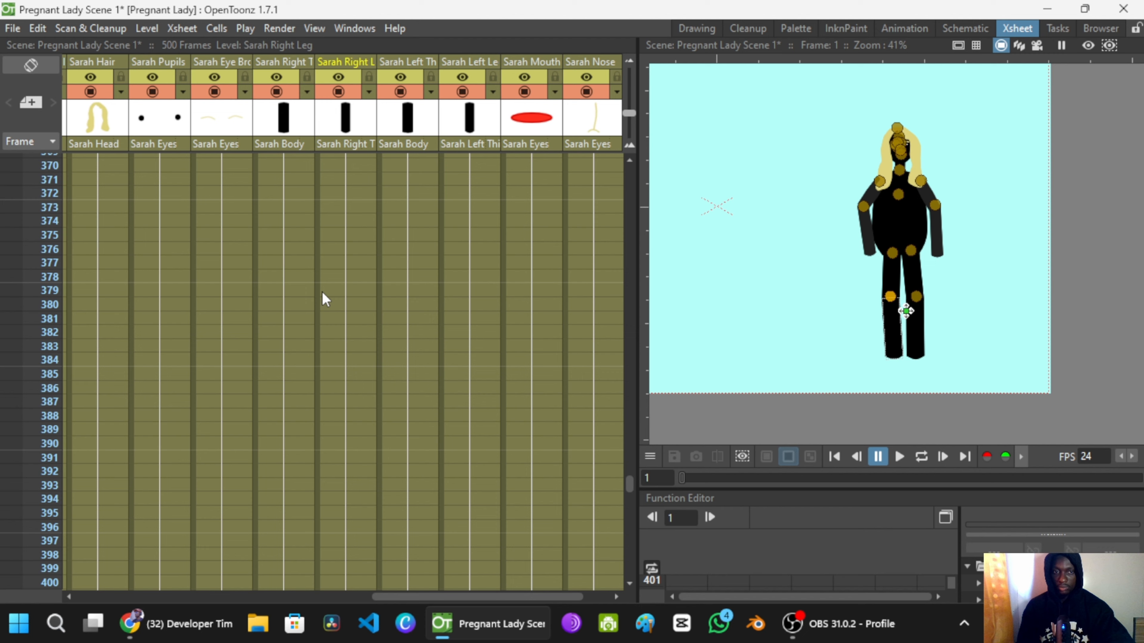
{"action": "left_click", "coordinate": [299, 313]}
{"action": "left_click", "coordinate": [342, 253]}
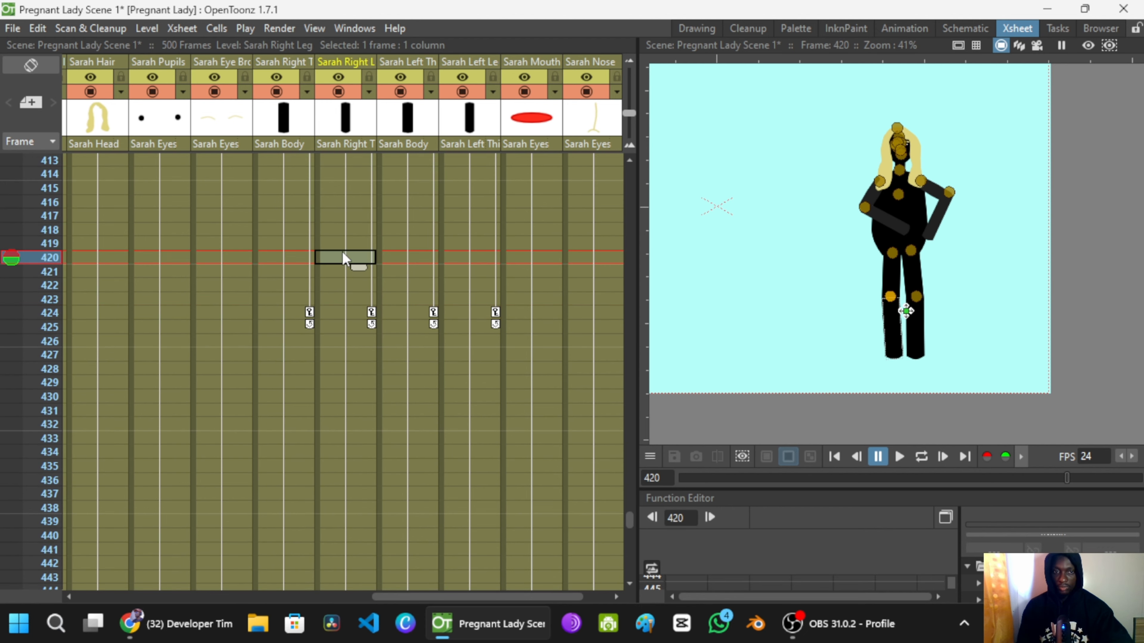
{"action": "scroll", "coordinate": [346, 229], "scroll_direction": "up", "scroll_amount": 13}
{"action": "scroll", "coordinate": [337, 206], "scroll_direction": "down", "scroll_amount": 10}
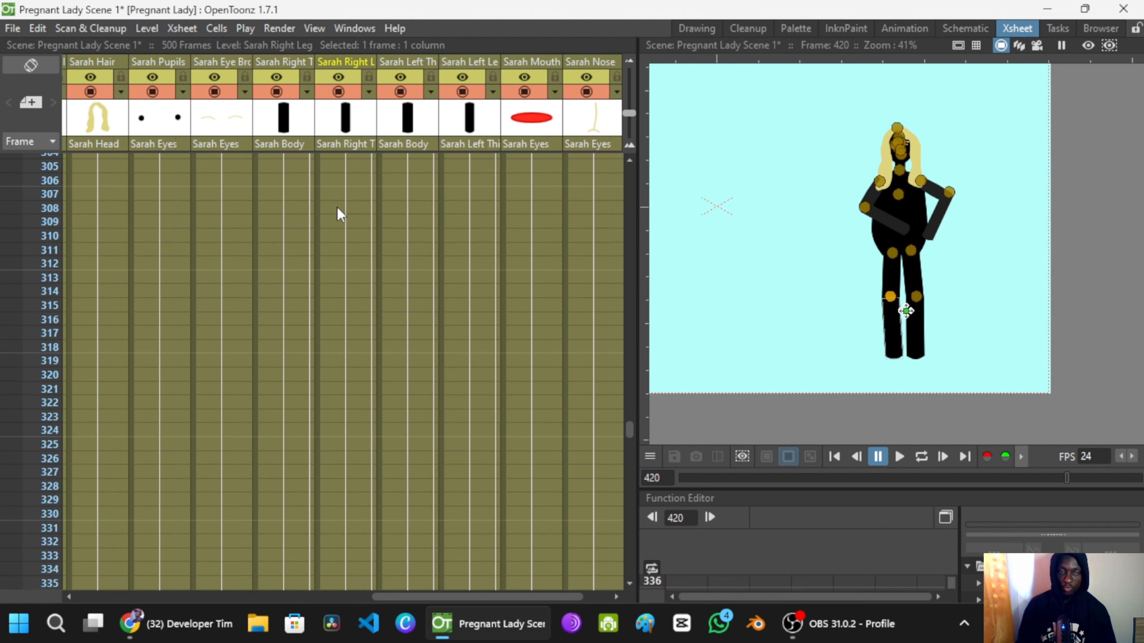
{"action": "scroll", "coordinate": [332, 209], "scroll_direction": "down", "scroll_amount": 4}
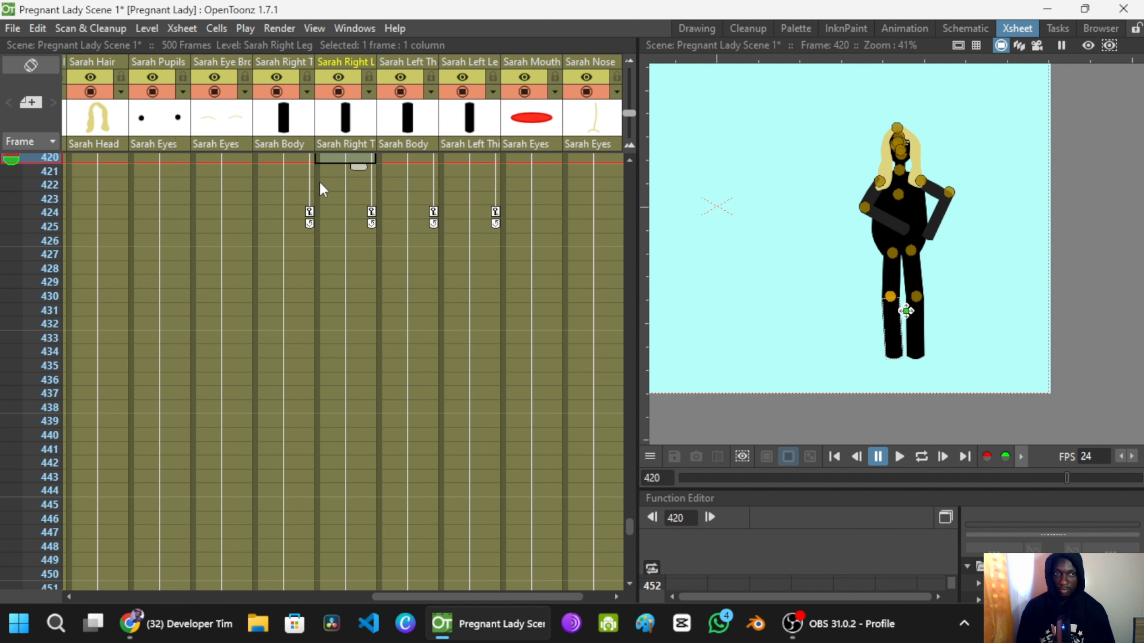
Step: At frame 428, four frames after the copied keyframes, rotate Sarah's right thigh outward and turn the right lower leg back to nearly vertical
{"action": "left_click", "coordinate": [292, 211]}
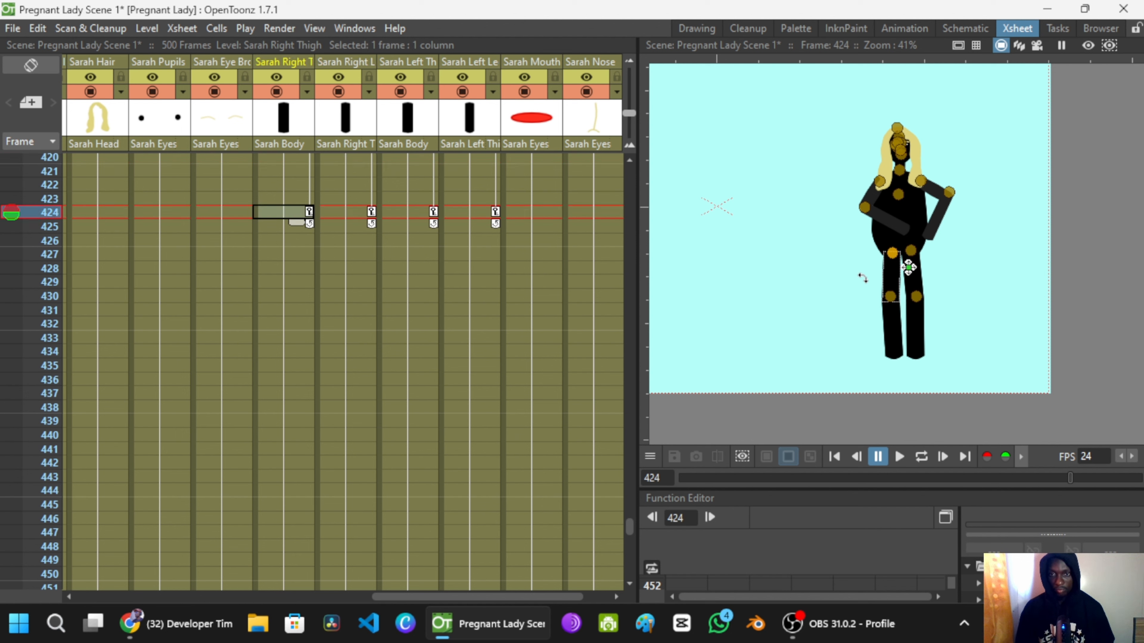
{"action": "scroll", "coordinate": [898, 275], "scroll_direction": "up", "scroll_amount": 5}
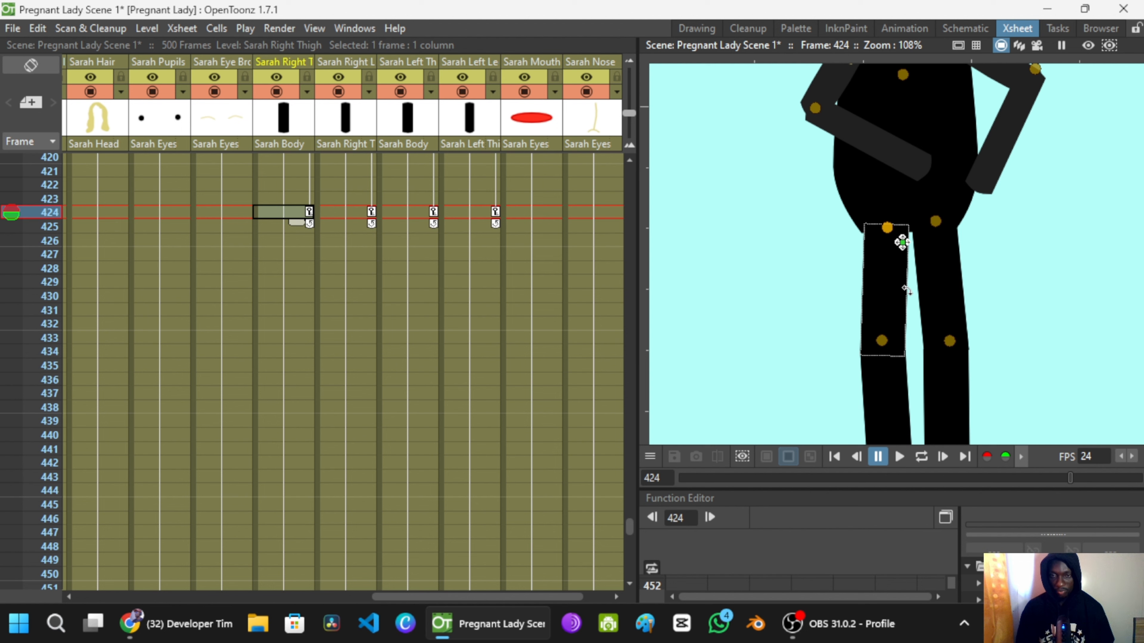
{"action": "scroll", "coordinate": [907, 290], "scroll_direction": "down", "scroll_amount": 3}
{"action": "scroll", "coordinate": [901, 256], "scroll_direction": "up", "scroll_amount": 2}
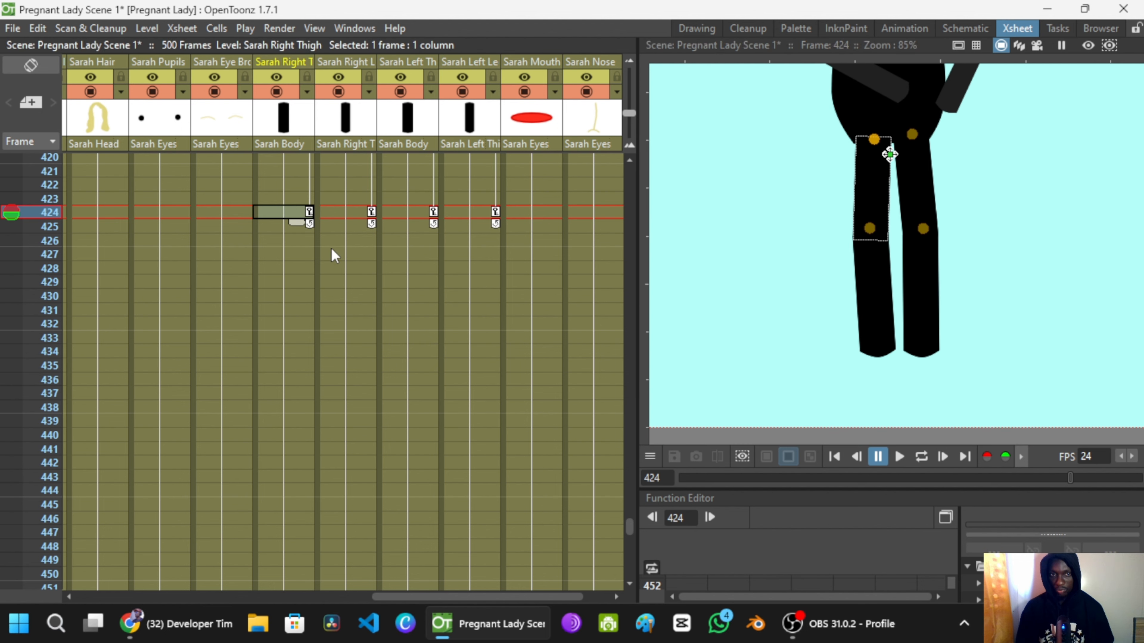
{"action": "key", "text": "Down"}
{"action": "key", "text": "Down"}
{"action": "key", "text": "Down"}
{"action": "key", "text": "Down"}
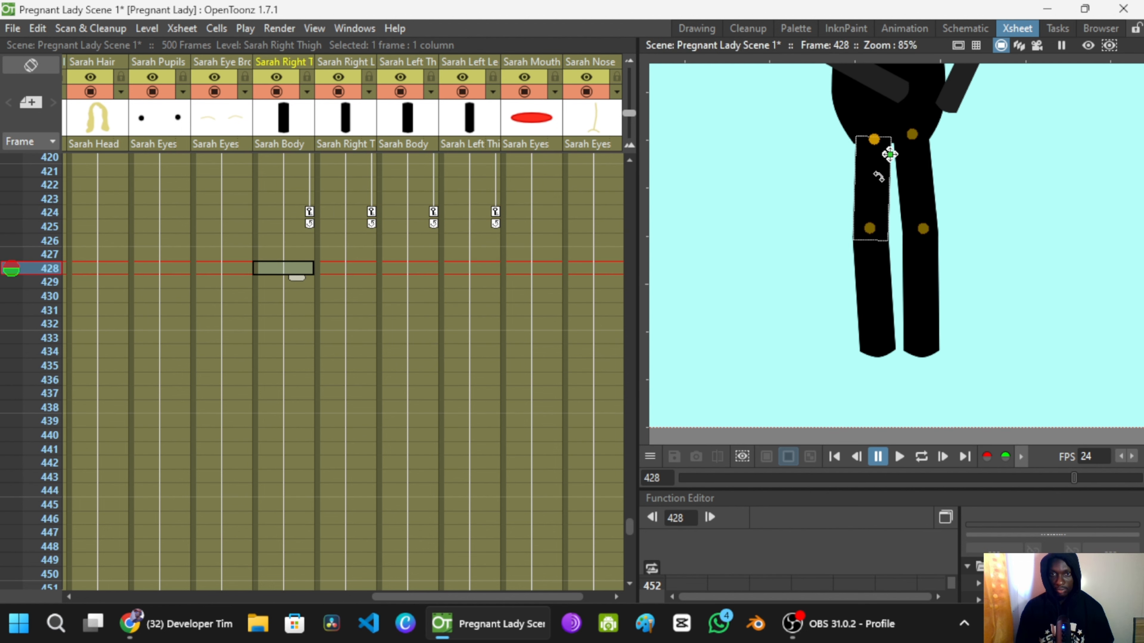
{"action": "left_click_drag", "start_coordinate": [869, 179], "coordinate": [785, 259]}
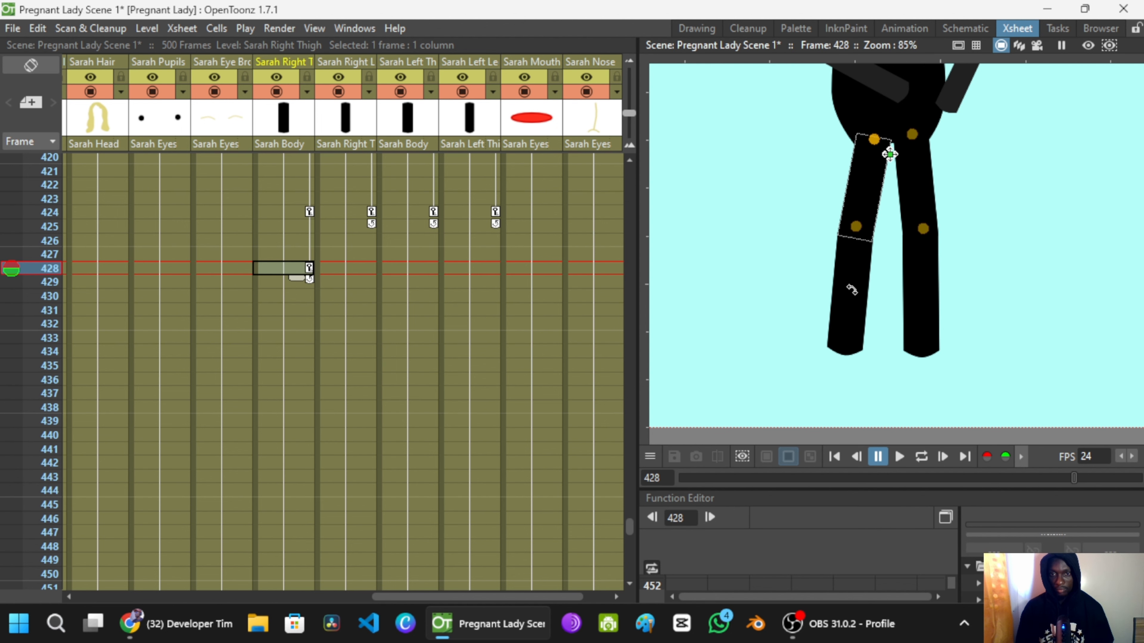
{"action": "left_click_drag", "start_coordinate": [872, 305], "coordinate": [847, 312]}
Step: Play the animation from frame 419 to about frame 452 to check the right leg's outward movement
{"action": "scroll", "coordinate": [314, 247], "scroll_direction": "up", "scroll_amount": 2}
{"action": "left_click", "coordinate": [310, 244]}
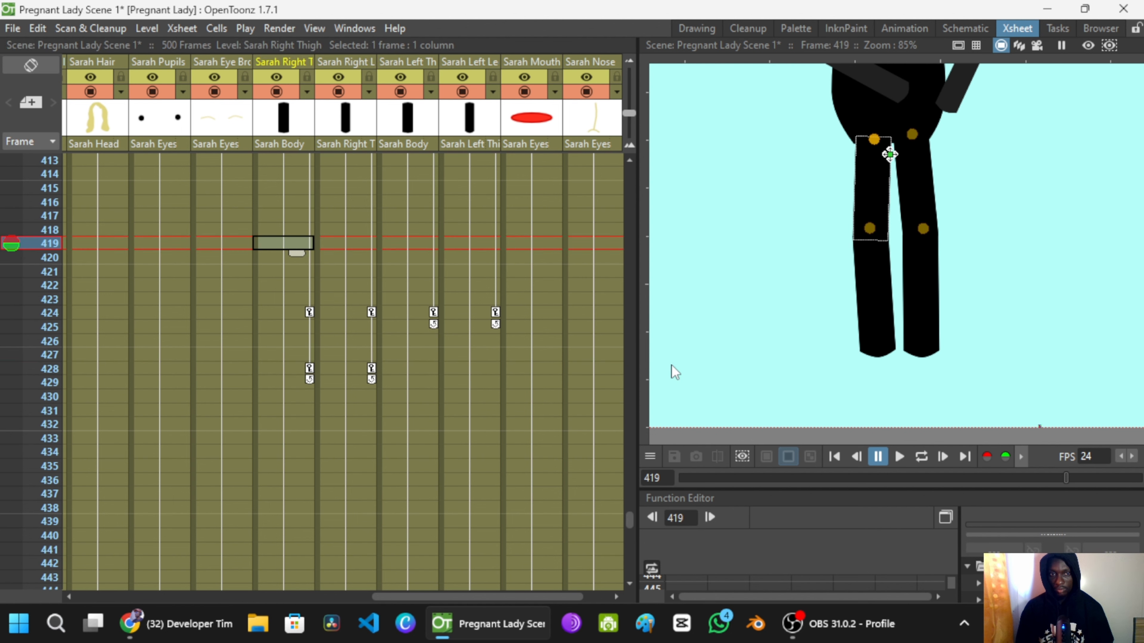
{"action": "left_click", "coordinate": [905, 461]}
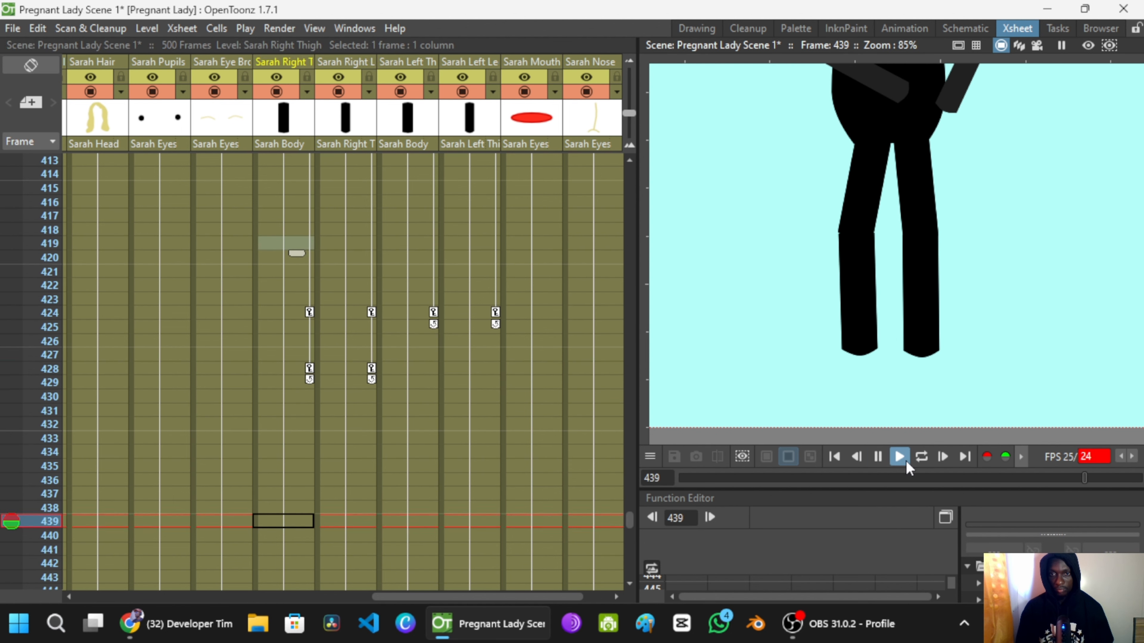
{"action": "left_click", "coordinate": [905, 460]}
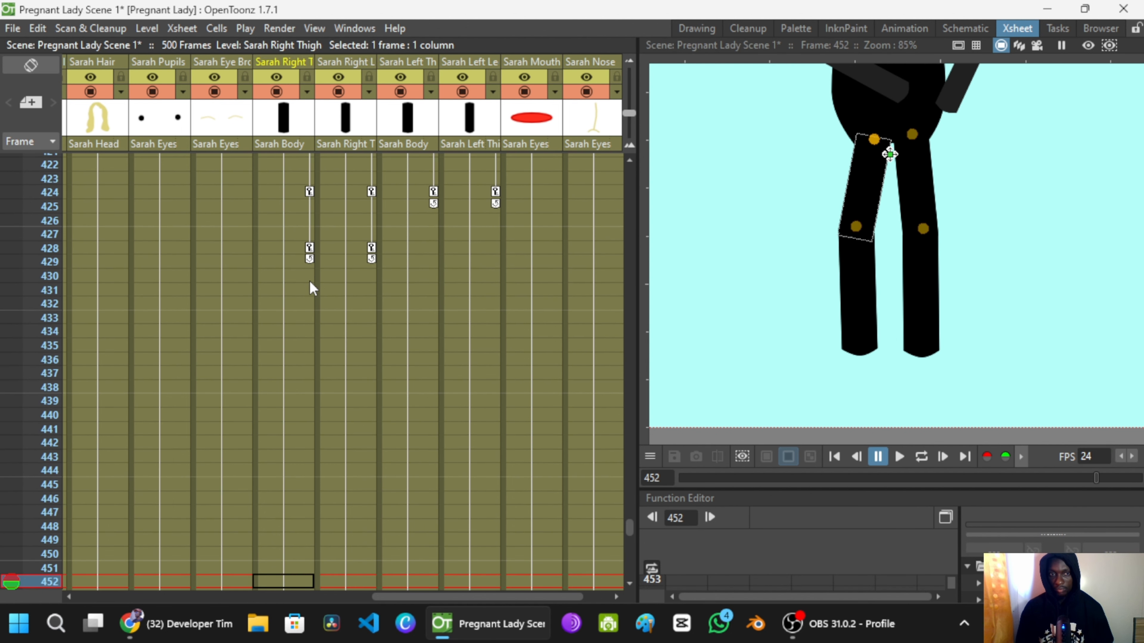
Step: Copy the right thigh and right leg keyframes from frame 424 to frame 433 to return the leg to its starting pose
{"action": "left_click", "coordinate": [306, 289]}
{"action": "left_click", "coordinate": [309, 192]}
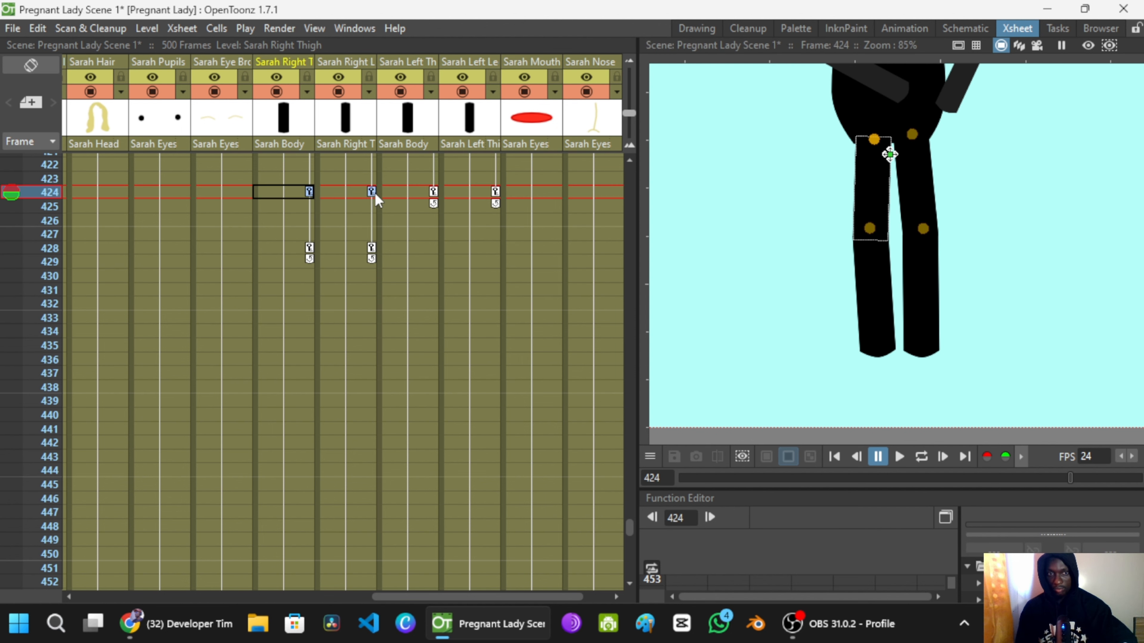
{"action": "left_click", "coordinate": [303, 331]}
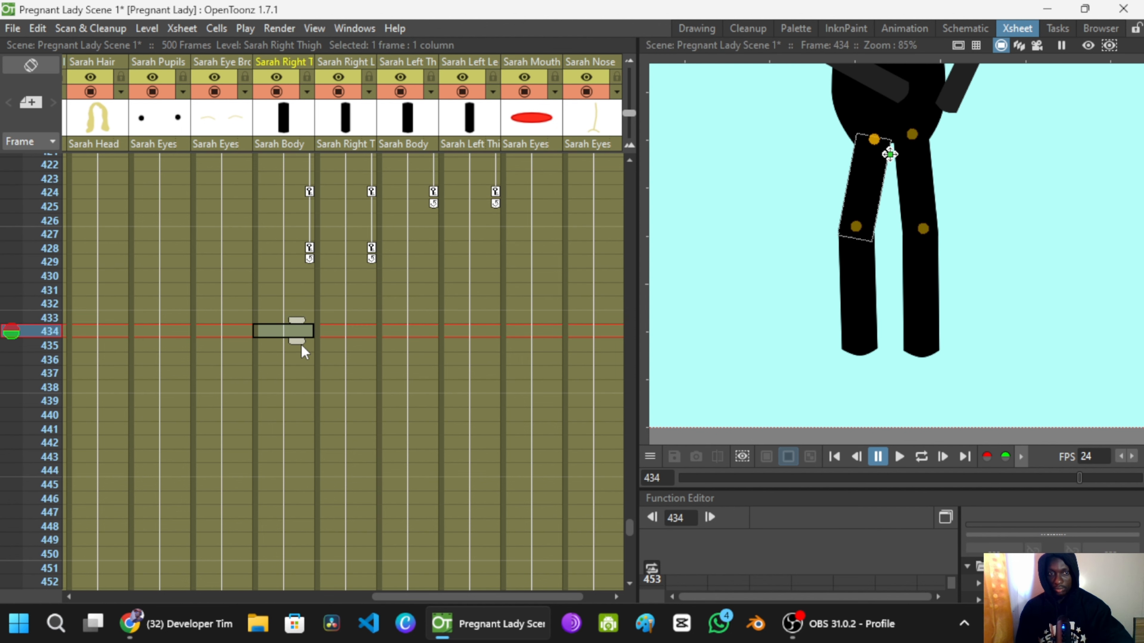
{"action": "left_click", "coordinate": [306, 316]}
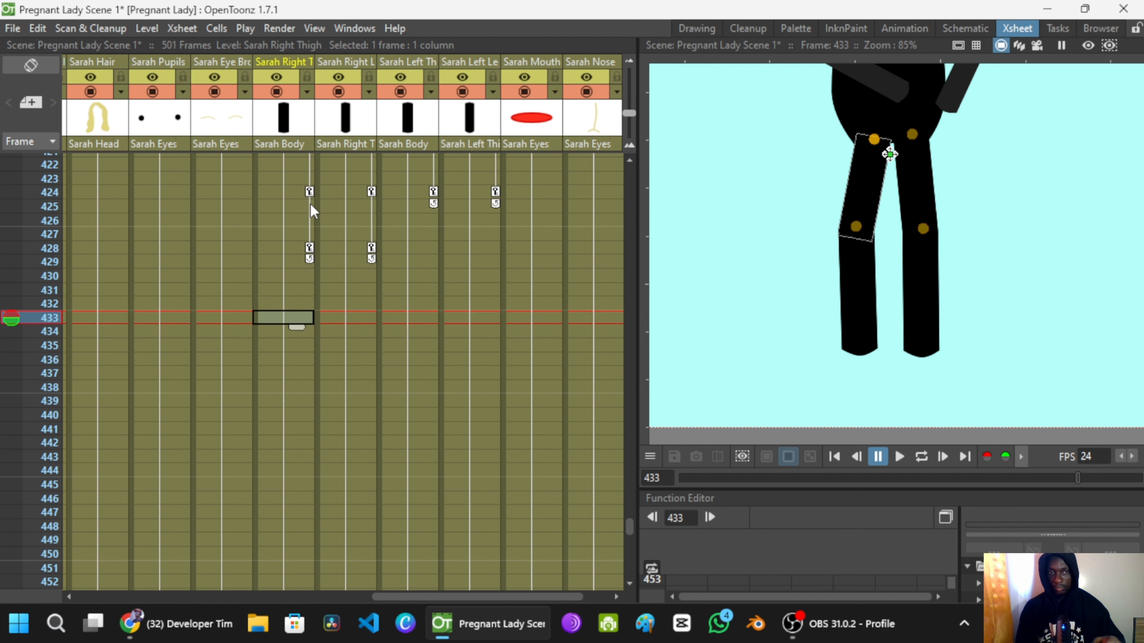
{"action": "left_click", "coordinate": [311, 203]}
{"action": "left_click", "coordinate": [309, 191]}
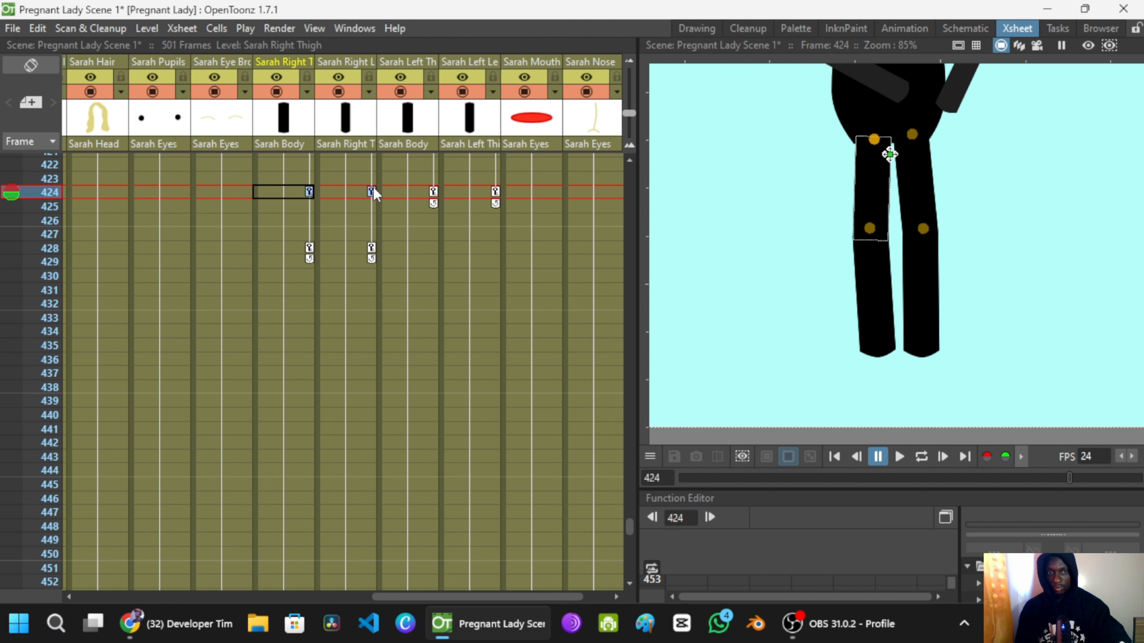
{"action": "left_click", "coordinate": [310, 318]}
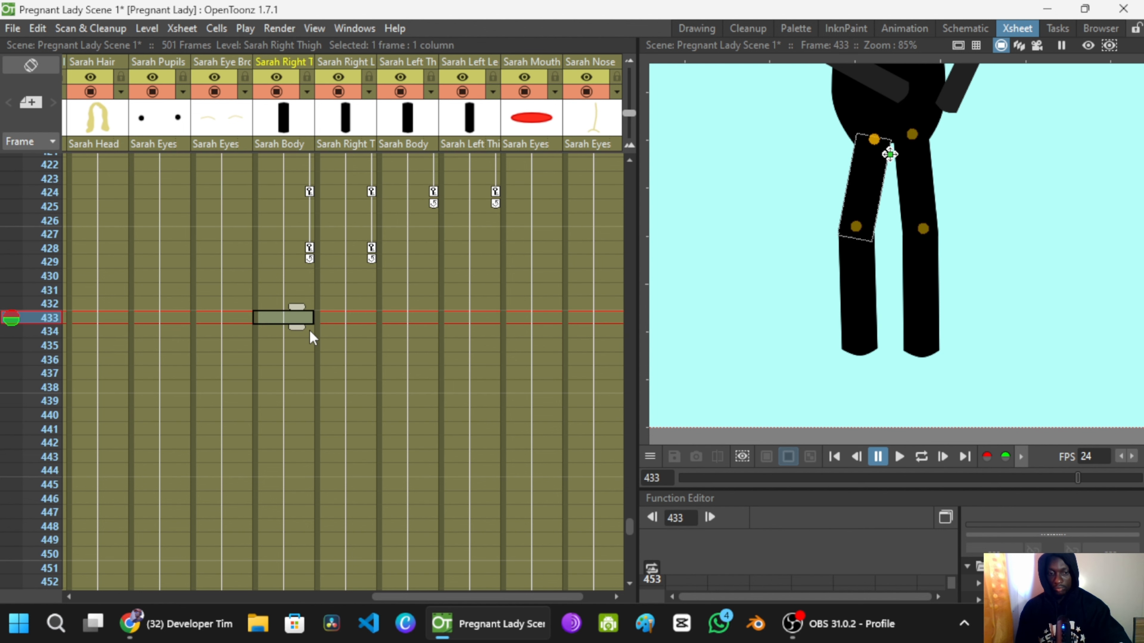
{"action": "key", "text": "ctrl+v"}
{"action": "left_click", "coordinate": [356, 302]}
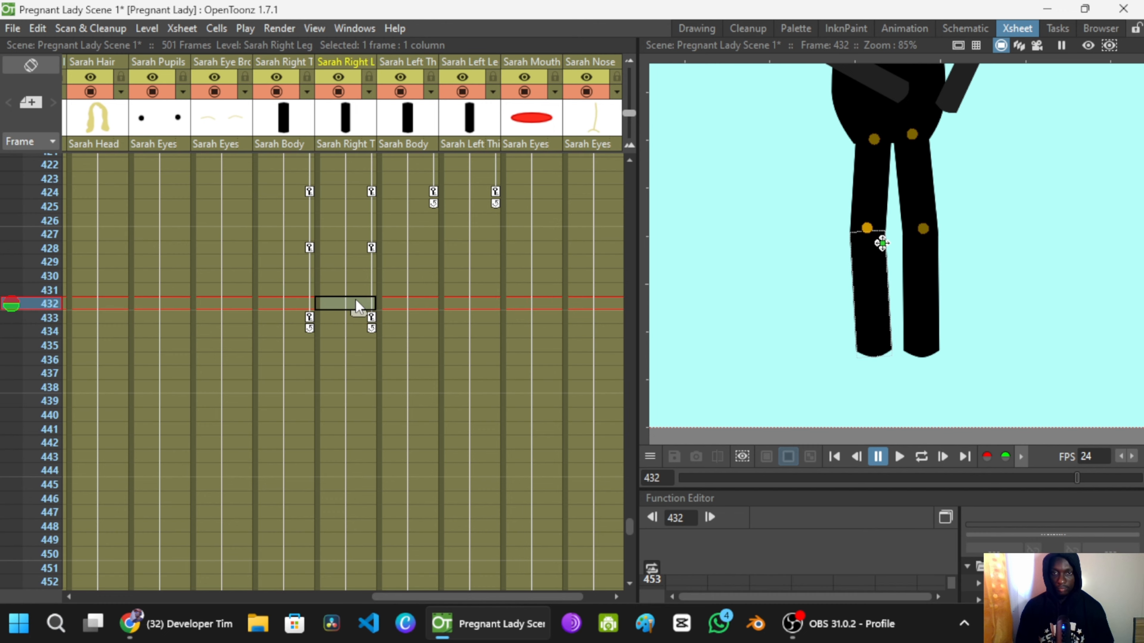
Step: Play the animation from frame 408 with the full figure in view to check the right leg moving out and back
{"action": "scroll", "coordinate": [347, 303], "scroll_direction": "up", "scroll_amount": 5}
{"action": "left_click", "coordinate": [327, 276]}
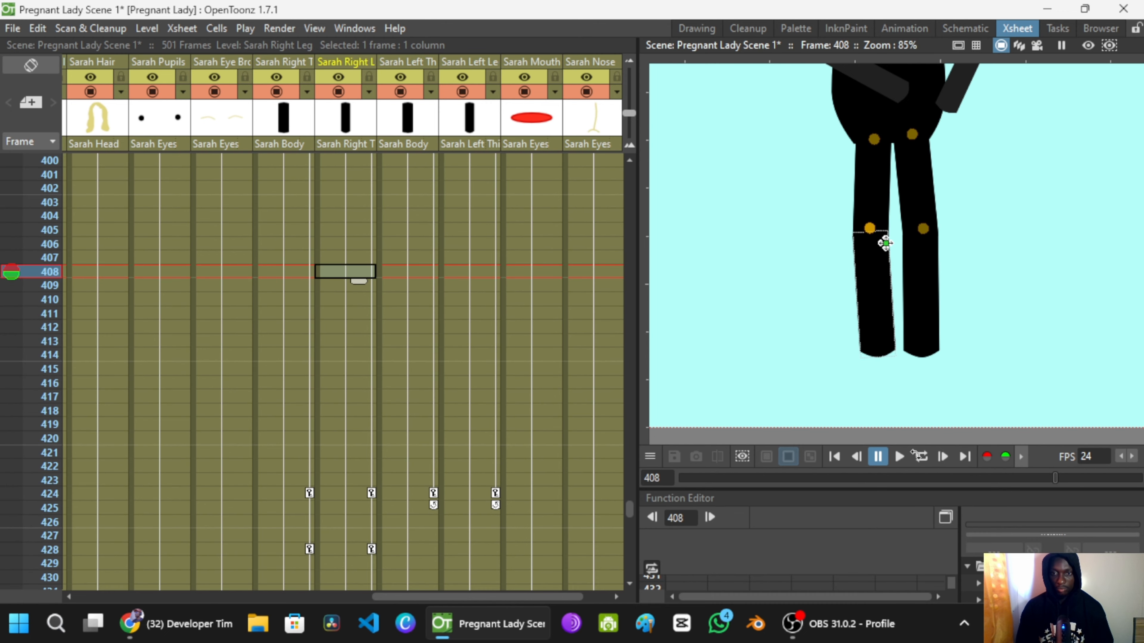
{"action": "left_click", "coordinate": [900, 457]}
{"action": "scroll", "coordinate": [846, 284], "scroll_direction": "down", "scroll_amount": 4}
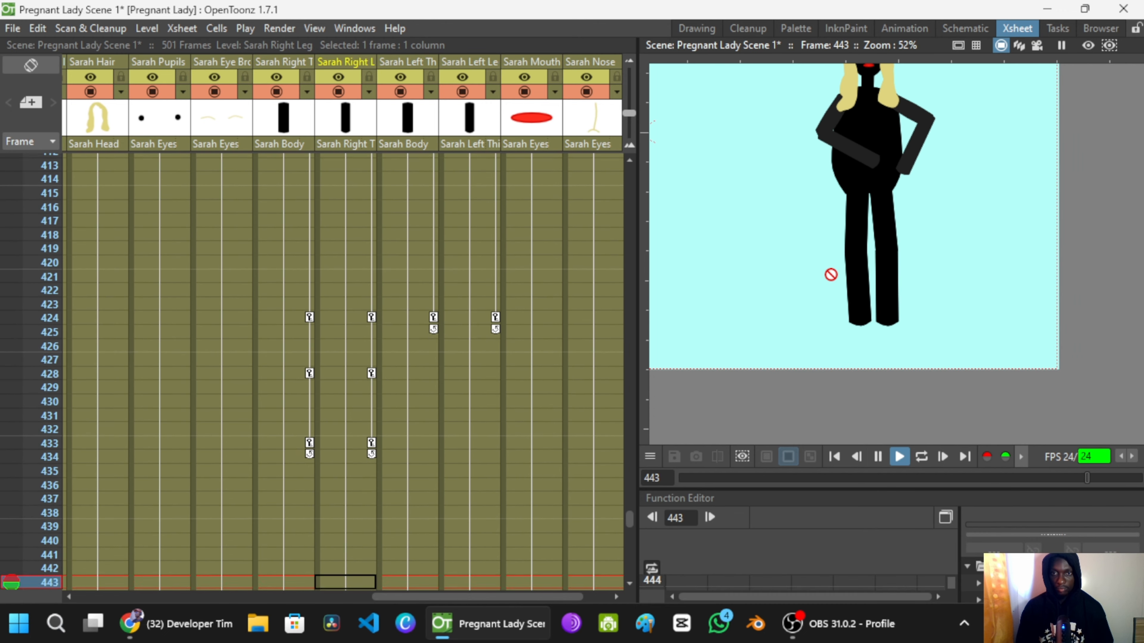
{"action": "left_click_drag", "start_coordinate": [831, 273], "coordinate": [833, 299]}
{"action": "scroll", "coordinate": [834, 299], "scroll_direction": "up", "scroll_amount": 1}
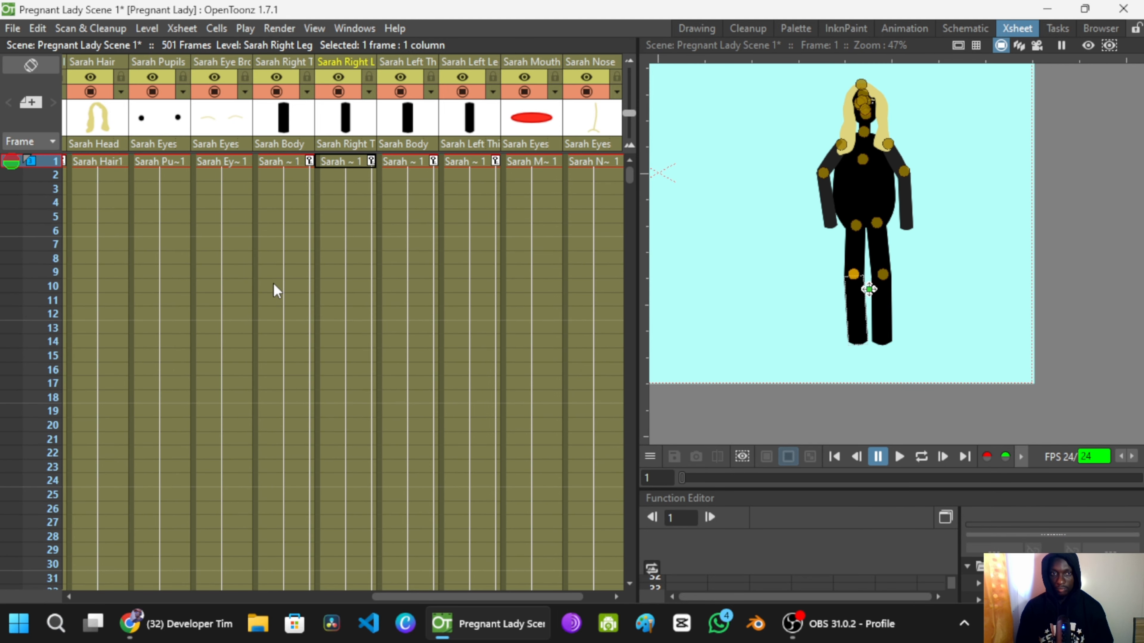
{"action": "scroll", "coordinate": [342, 270], "scroll_direction": "down", "scroll_amount": 20}
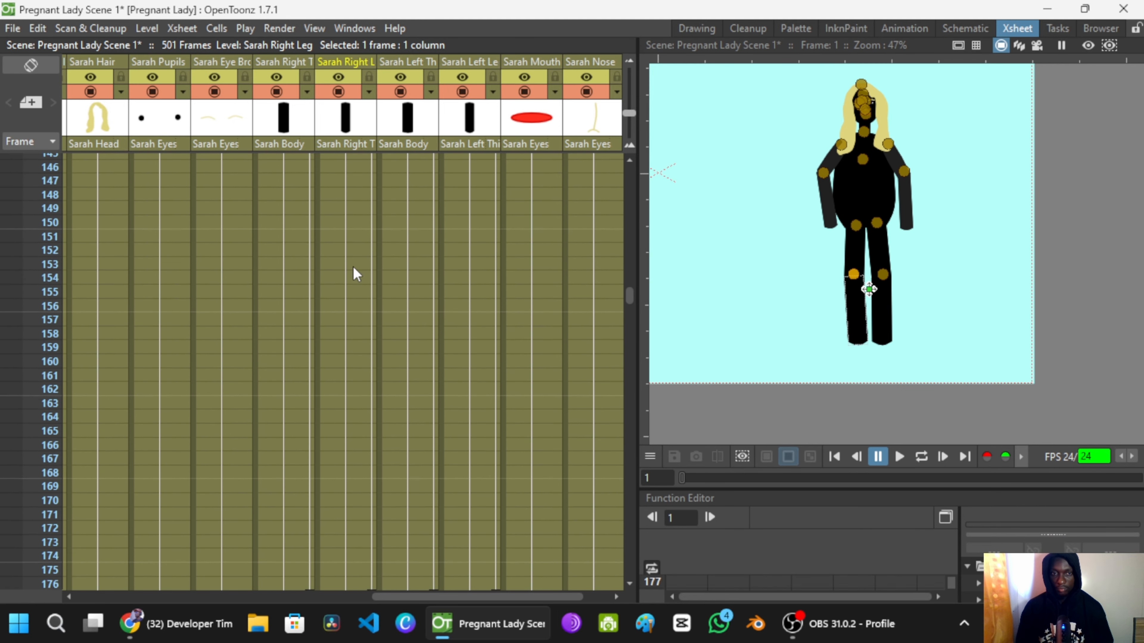
Step: Inspect Sarah's right thigh pose at frames 428 and 427, among the leg keyframes, with the whole figure in view
{"action": "scroll", "coordinate": [360, 270], "scroll_direction": "down", "scroll_amount": 8}
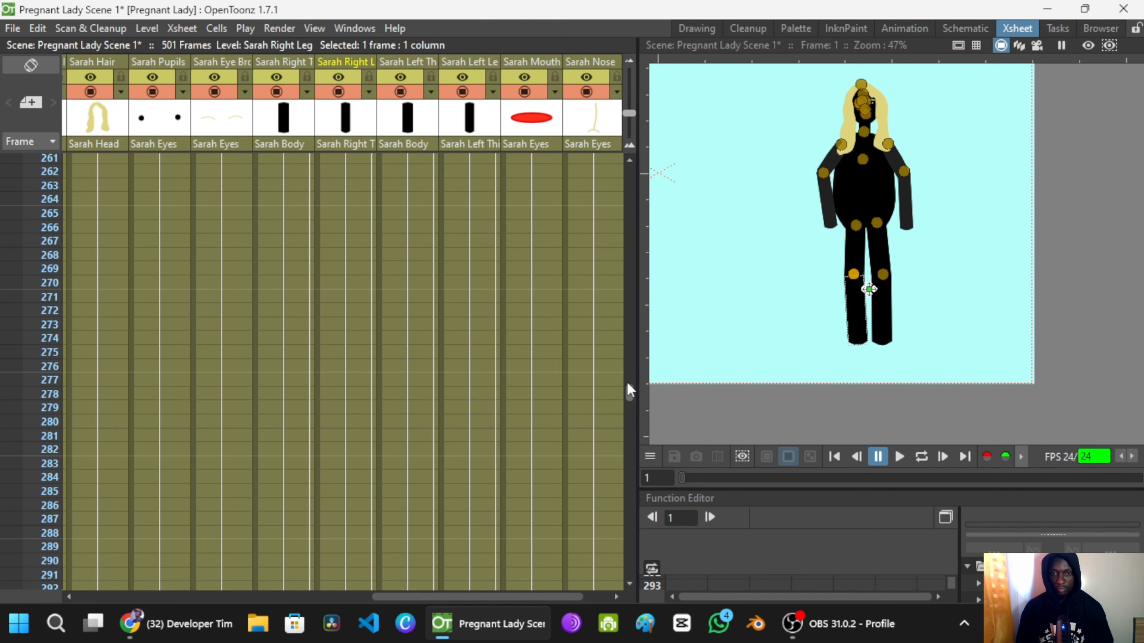
{"action": "left_click_drag", "start_coordinate": [629, 390], "coordinate": [626, 524]}
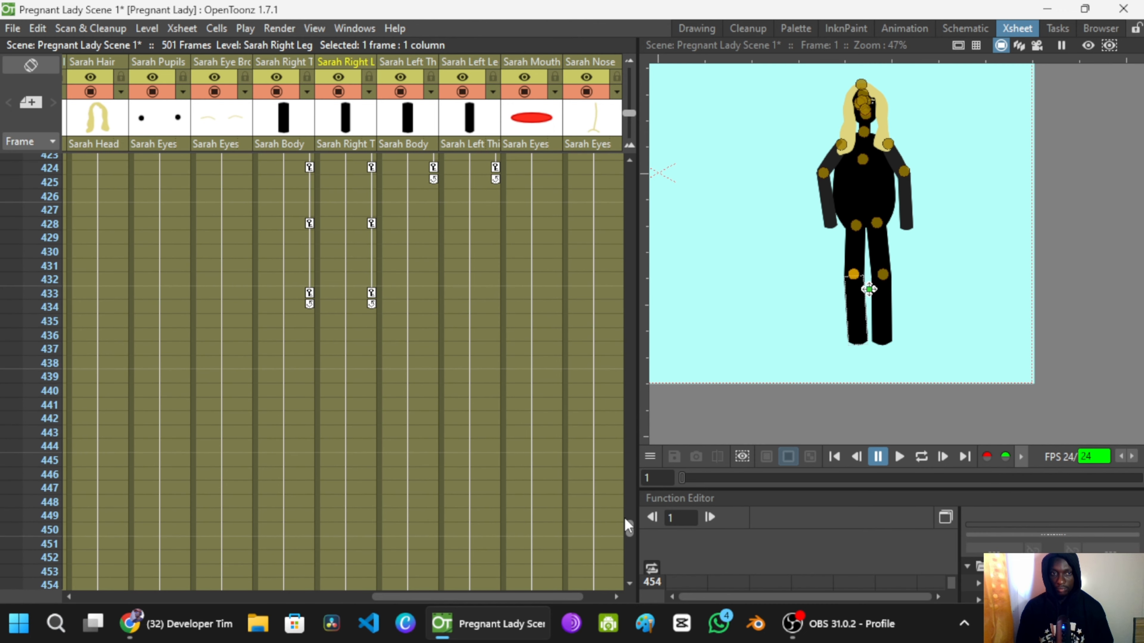
{"action": "left_click", "coordinate": [345, 280]}
{"action": "left_click", "coordinate": [301, 266]}
{"action": "left_click", "coordinate": [291, 254]}
{"action": "left_click", "coordinate": [301, 221]}
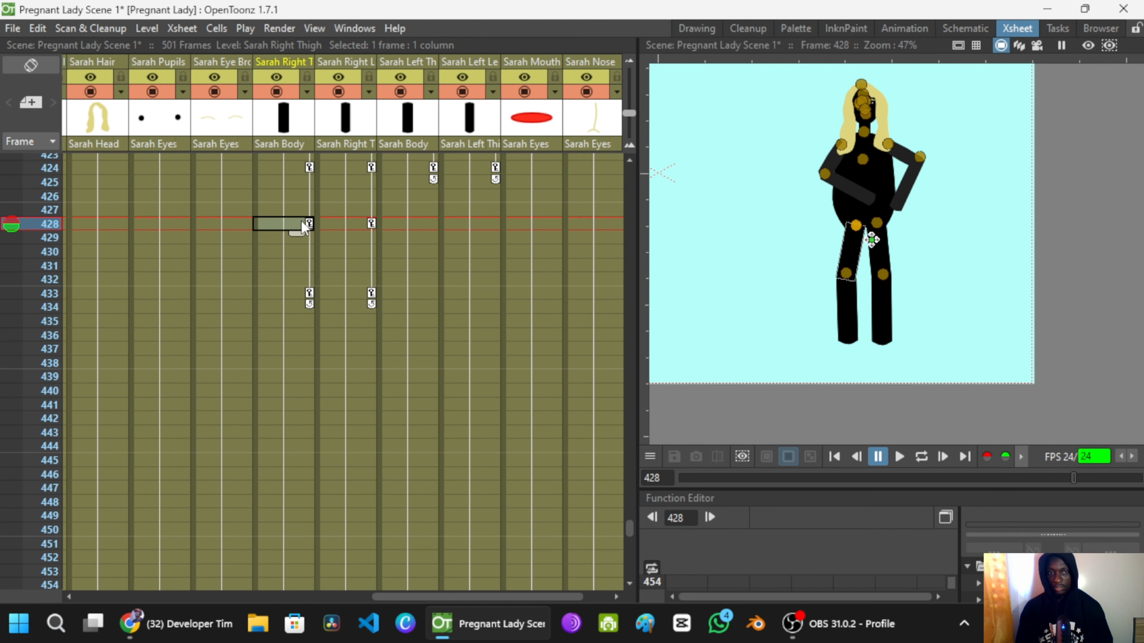
{"action": "left_click", "coordinate": [303, 212]}
{"action": "scroll", "coordinate": [853, 229], "scroll_direction": "up", "scroll_amount": 4}
{"action": "scroll", "coordinate": [847, 224], "scroll_direction": "down", "scroll_amount": 5}
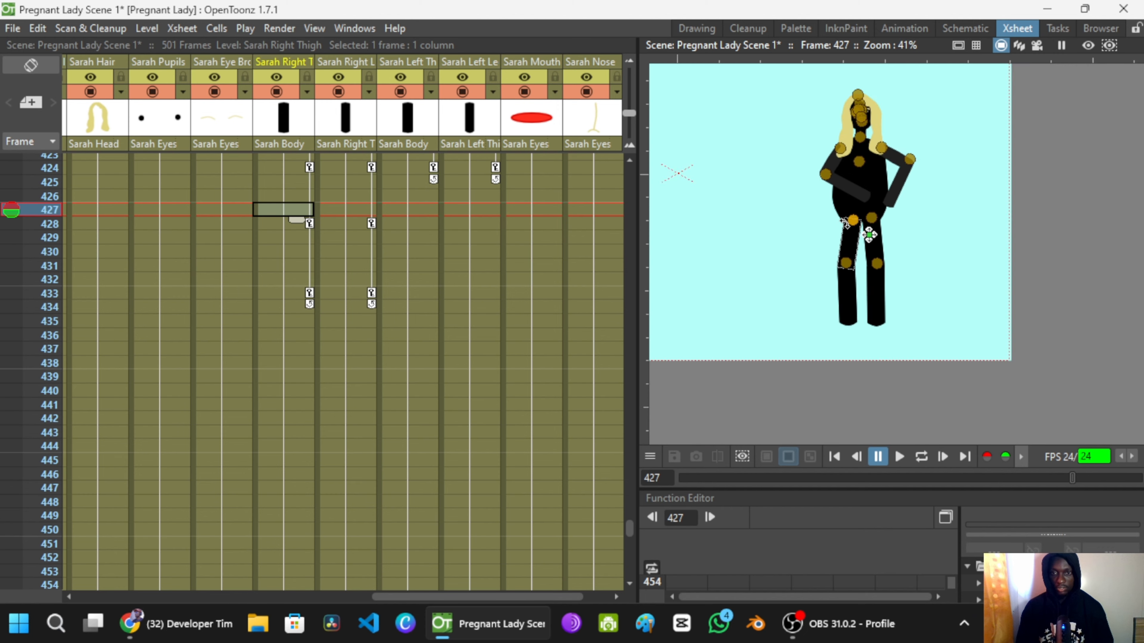
{"action": "scroll", "coordinate": [844, 223], "scroll_direction": "down", "scroll_amount": 2}
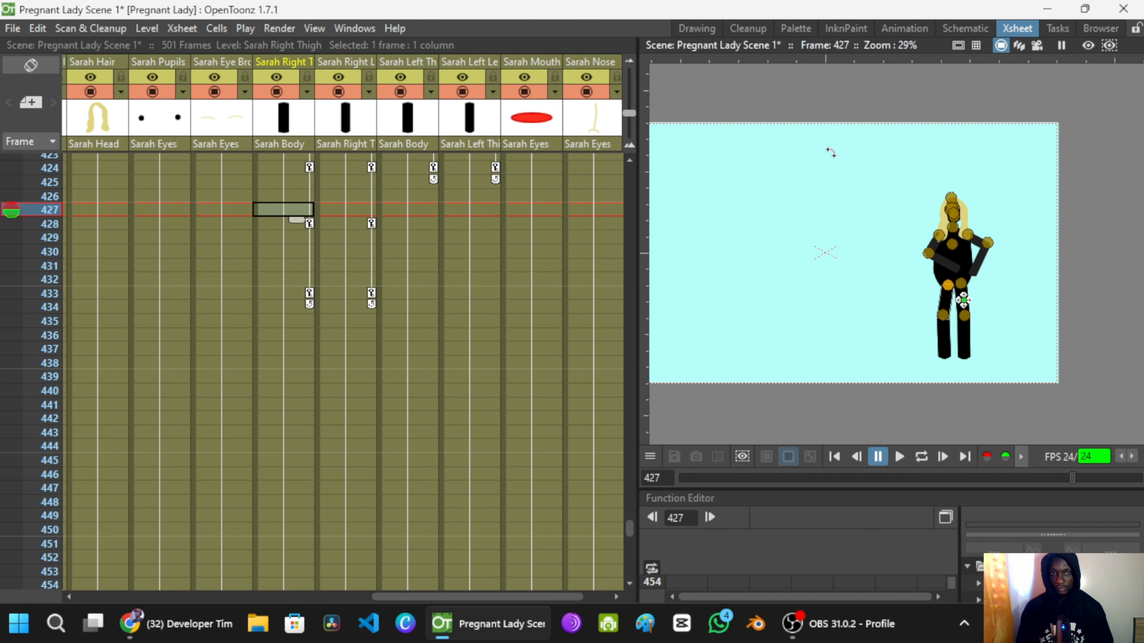
{"action": "scroll", "coordinate": [212, 271], "scroll_direction": "up", "scroll_amount": 10}
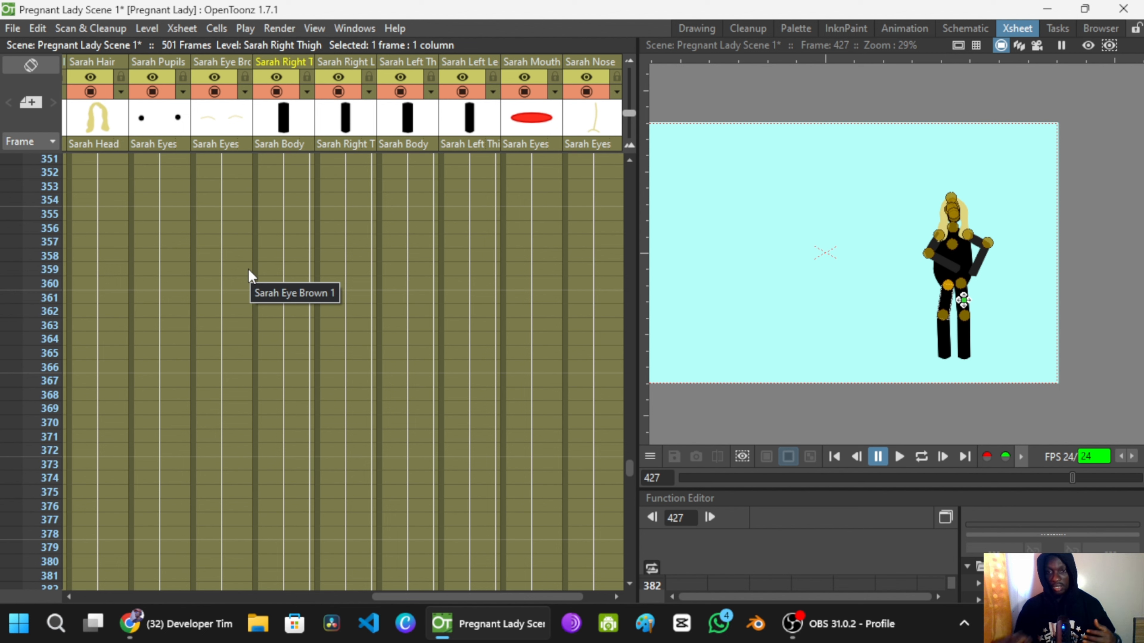
Step: Select the Background level in place of the right thigh and save the scene
{"action": "left_click", "coordinate": [740, 230]}
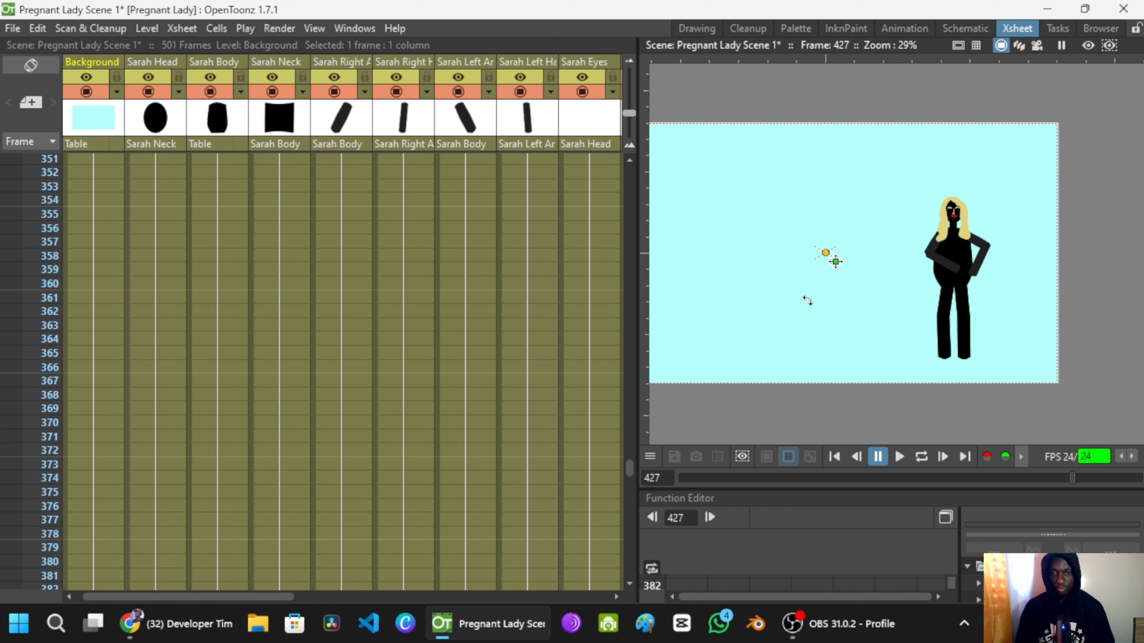
{"action": "key", "text": "ctrl+s"}
Step: Play the animation on loop with the view close on Sarah's upper body, and stop with the right hand selected at frame 8
{"action": "scroll", "coordinate": [945, 227], "scroll_direction": "up", "scroll_amount": 2}
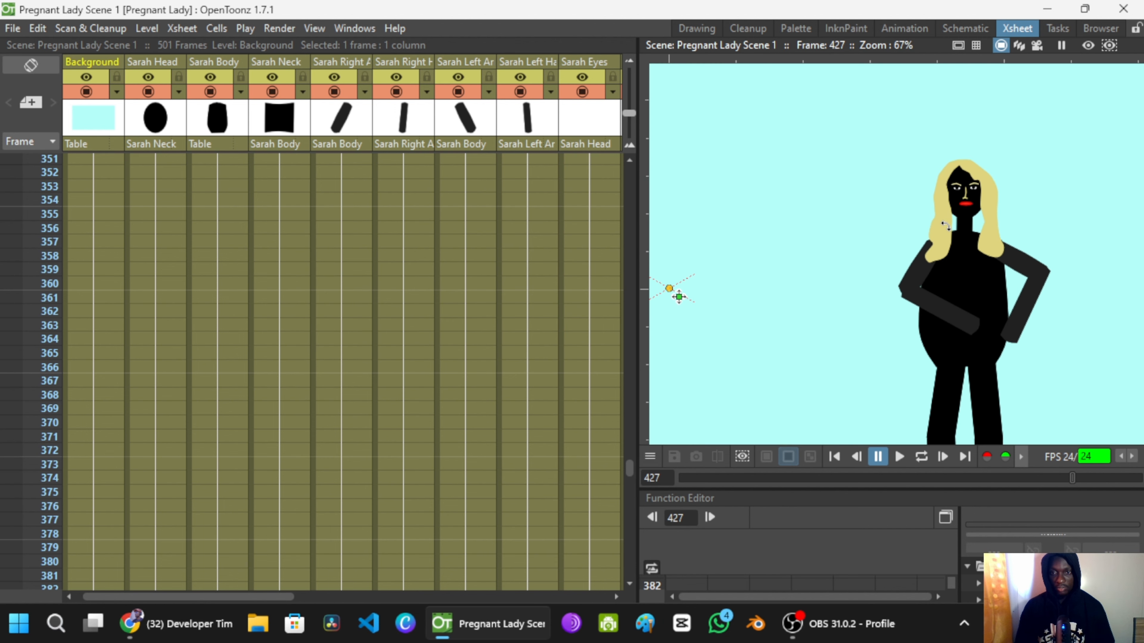
{"action": "scroll", "coordinate": [944, 225], "scroll_direction": "up", "scroll_amount": 3}
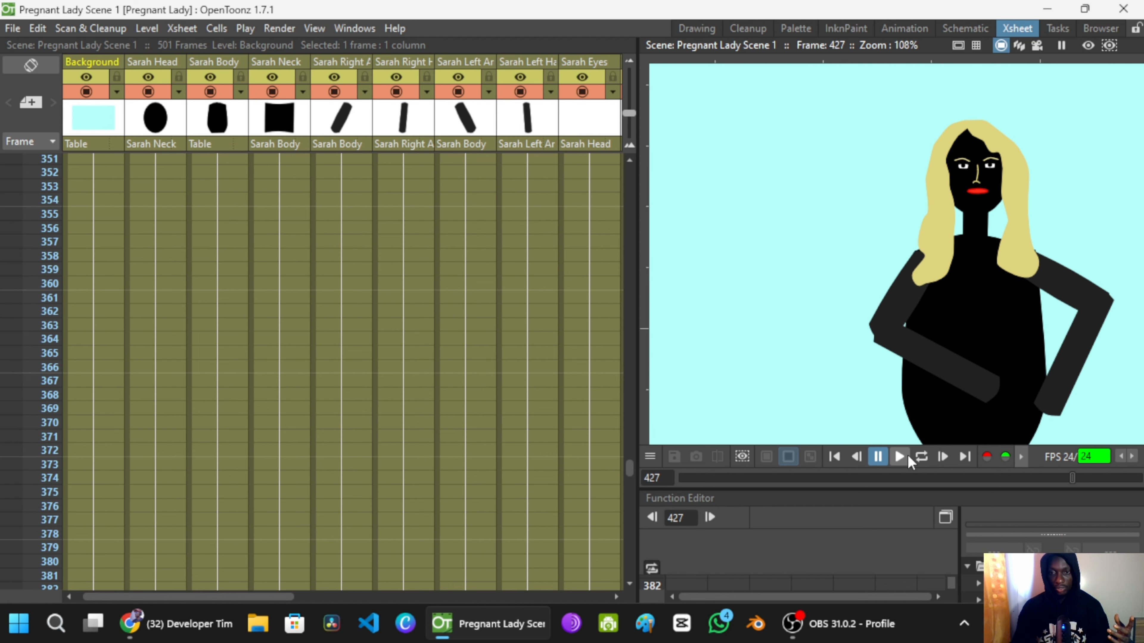
{"action": "left_click", "coordinate": [921, 457]}
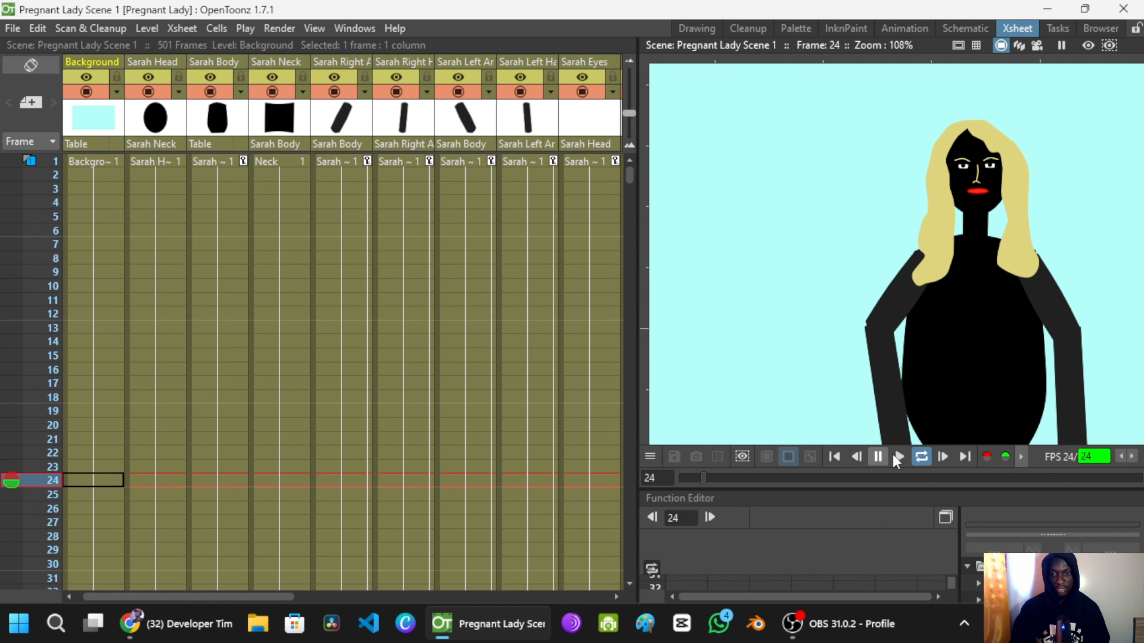
{"action": "left_click", "coordinate": [878, 457]}
{"action": "left_click", "coordinate": [407, 210]}
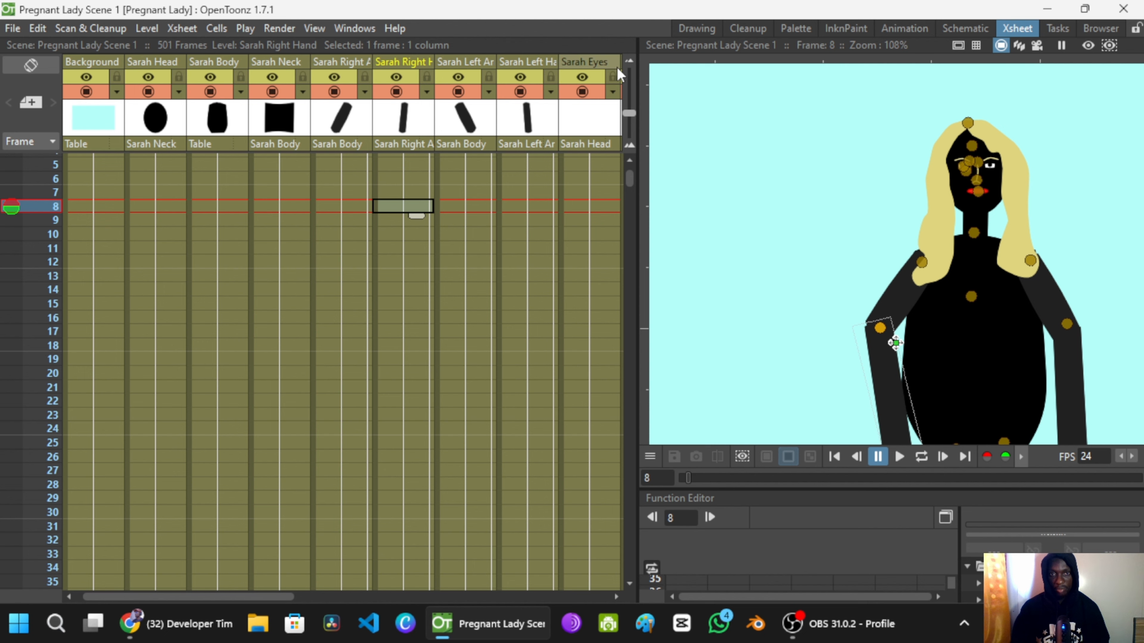
Step: Look through the Grit Studio project's Pregnant Lady folder on the desktop, including the drawing files of Pregnant Lady Scene 1, and close it
{"action": "left_click", "coordinate": [1046, 9]}
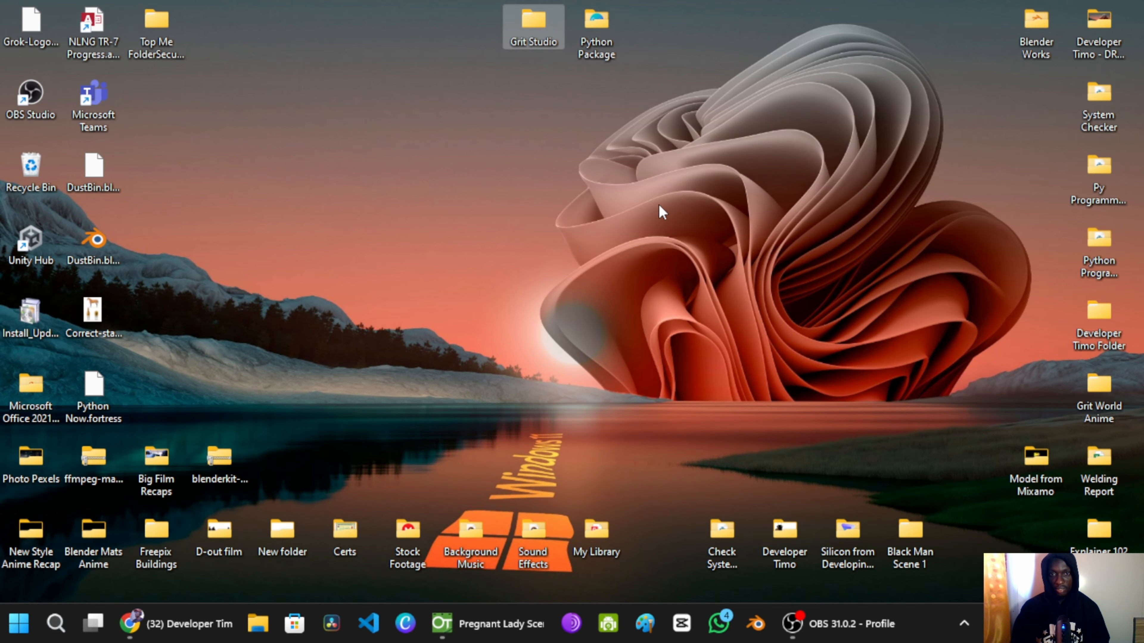
{"action": "double_click", "coordinate": [539, 15]}
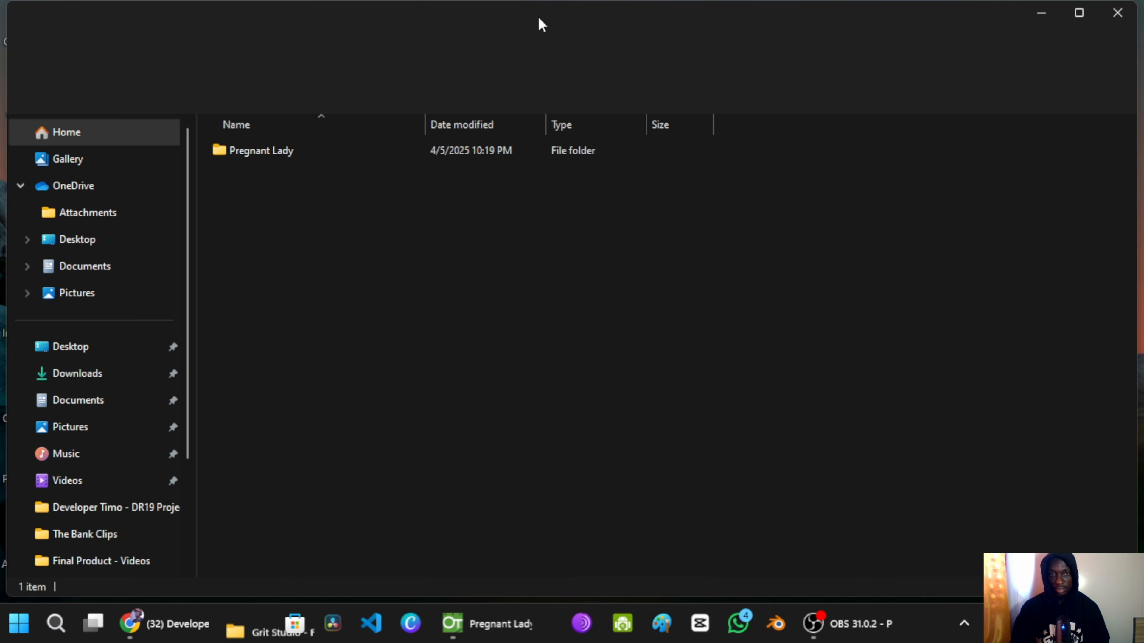
{"action": "double_click", "coordinate": [314, 154]}
{"action": "double_click", "coordinate": [314, 154]}
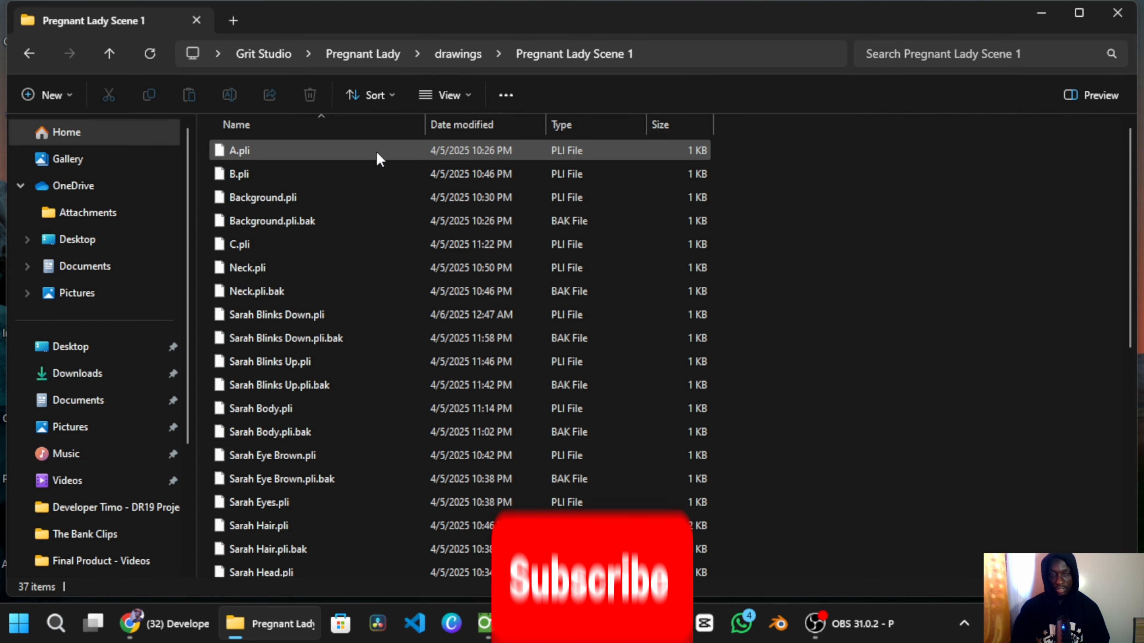
{"action": "scroll", "coordinate": [370, 358], "scroll_direction": "down", "scroll_amount": 4}
{"action": "scroll", "coordinate": [324, 401], "scroll_direction": "down", "scroll_amount": 3}
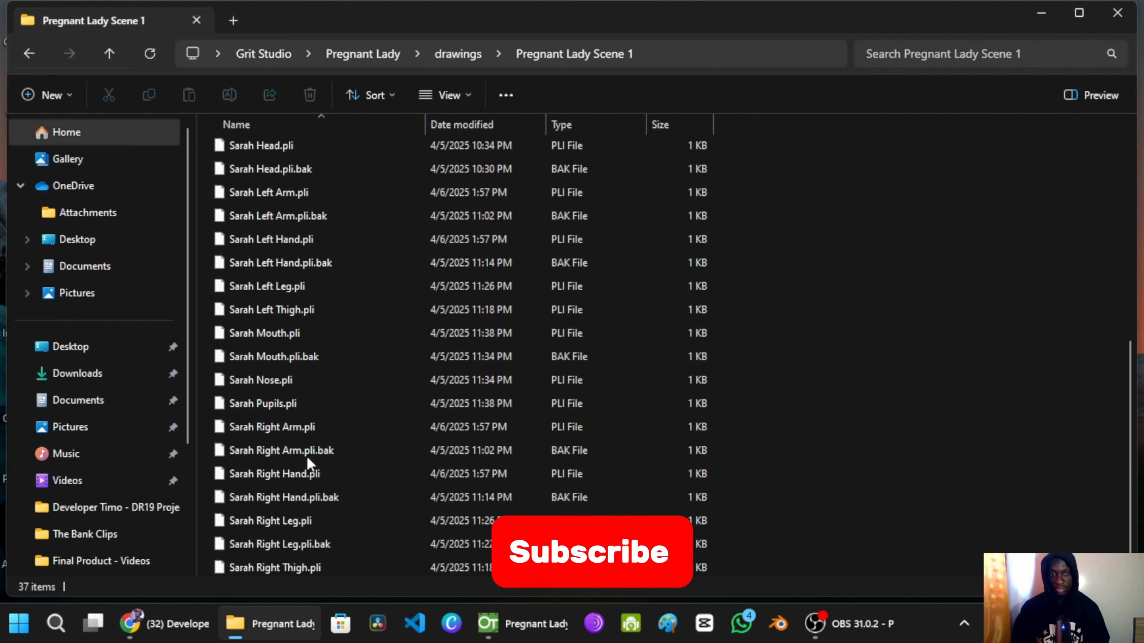
{"action": "left_click", "coordinate": [30, 62]}
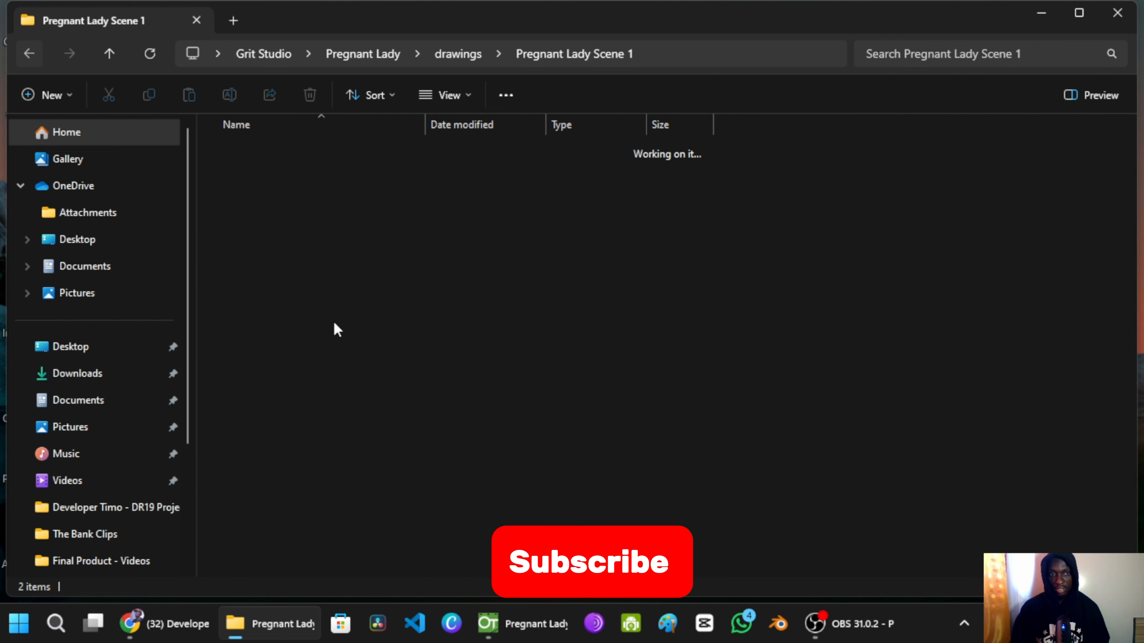
{"action": "left_click", "coordinate": [26, 56]}
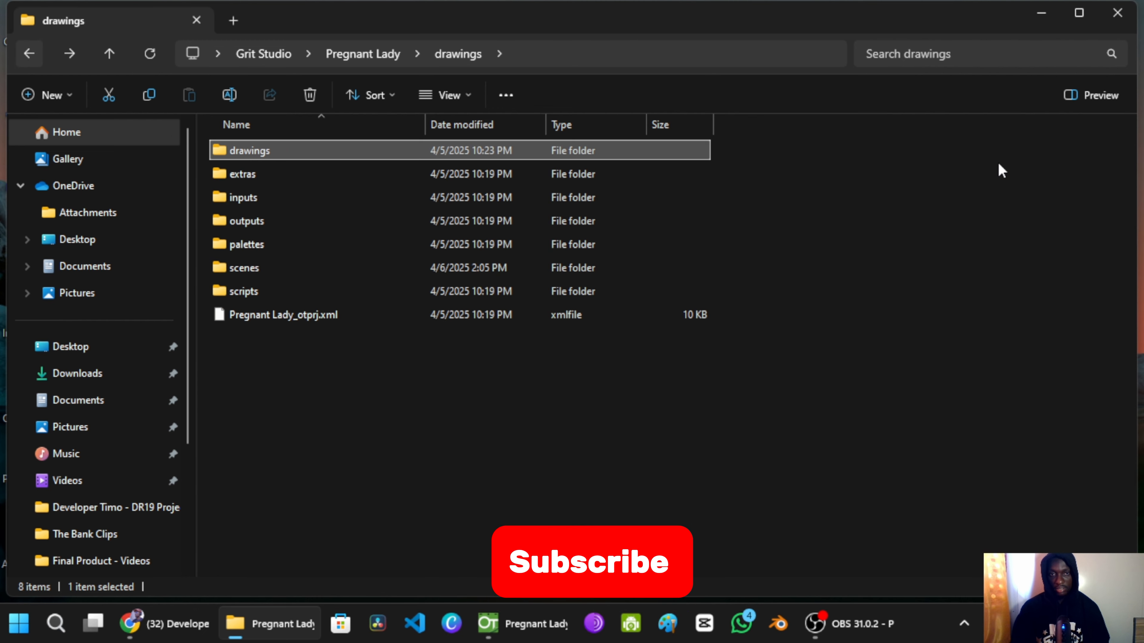
{"action": "left_click", "coordinate": [1117, 12]}
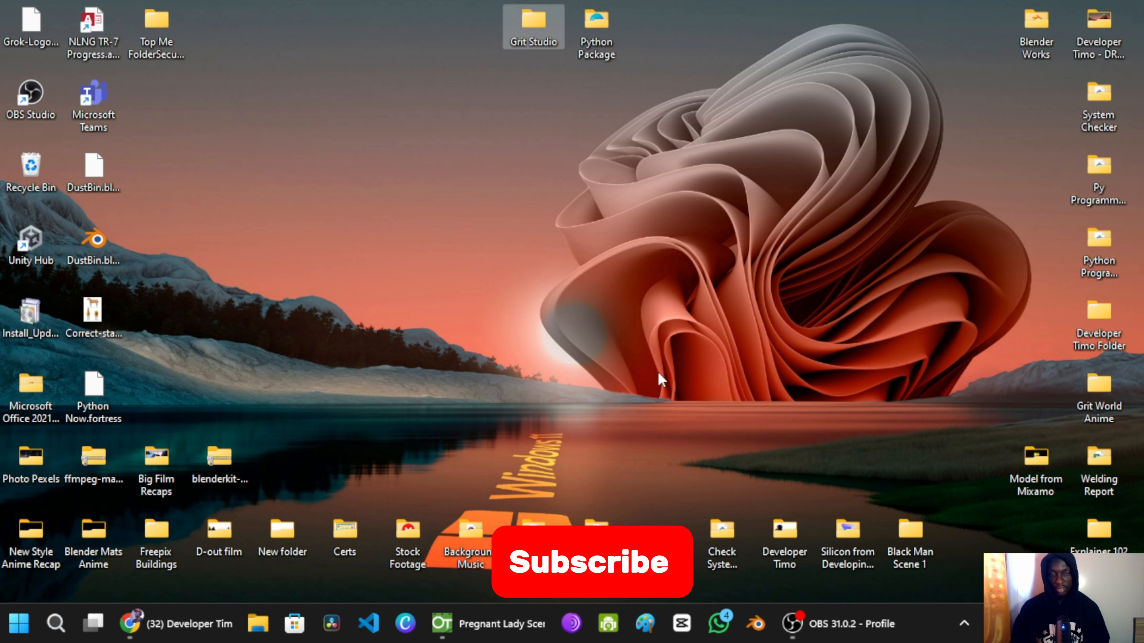
Step: Check the recording window in OBS and switch back to the Pregnant Lady scene in OpenToonz
{"action": "left_click", "coordinate": [838, 624]}
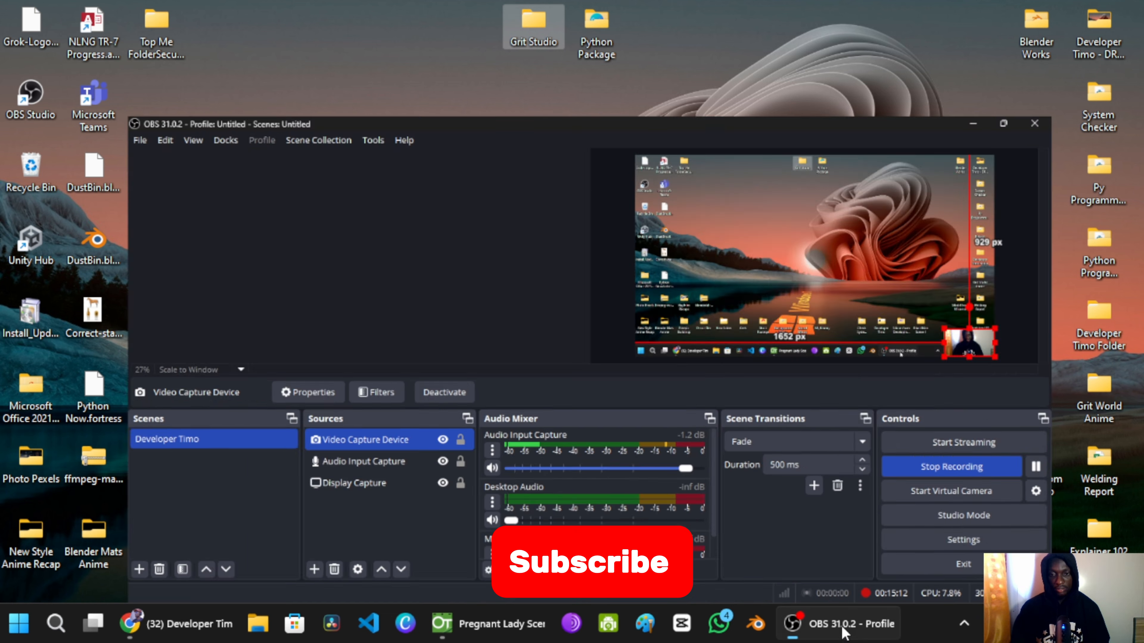
{"action": "left_click", "coordinate": [1047, 9]}
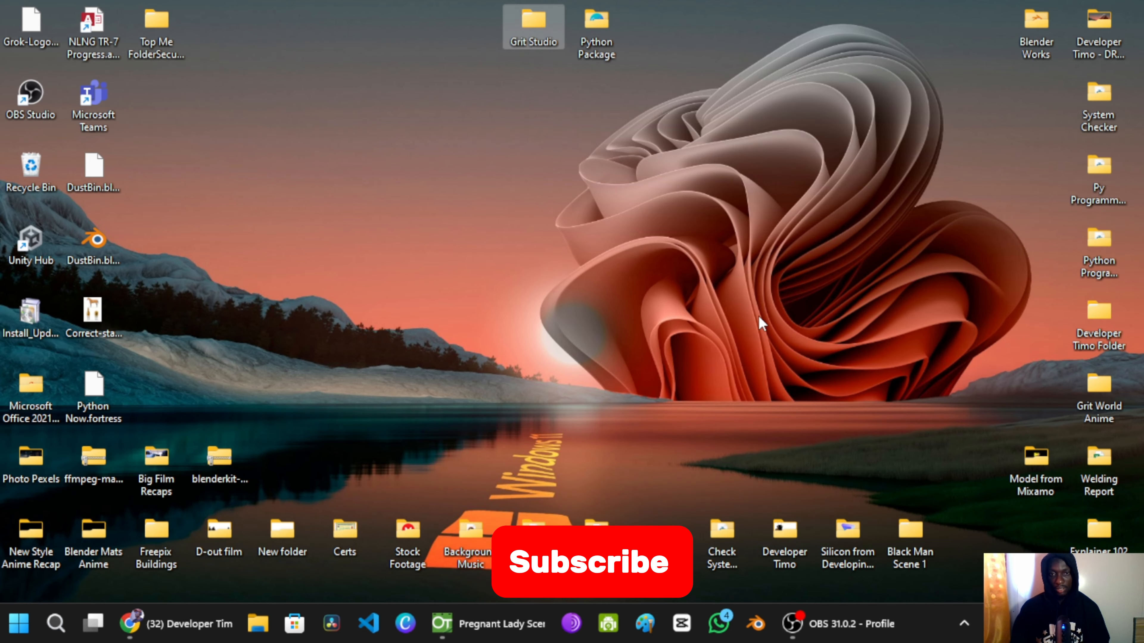
{"action": "left_click", "coordinate": [468, 624]}
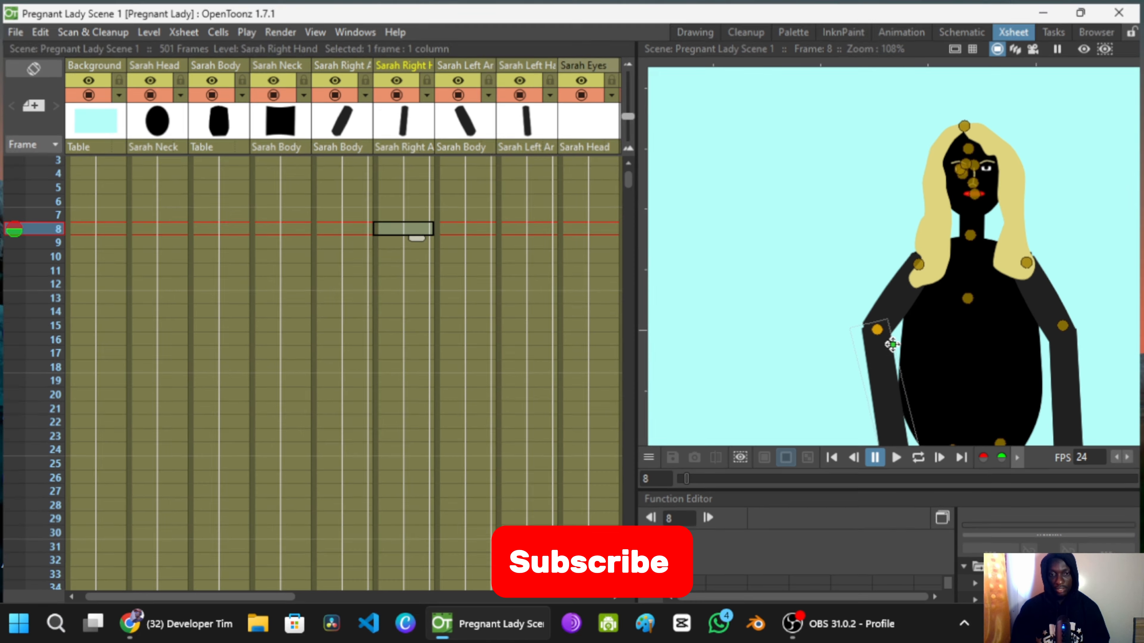
Step: Play the animation on loop from the early frames with more of Sarah's body in view, and stop it at frame 342
{"action": "scroll", "coordinate": [388, 248], "scroll_direction": "down", "scroll_amount": 4}
{"action": "scroll", "coordinate": [383, 293], "scroll_direction": "up", "scroll_amount": 4}
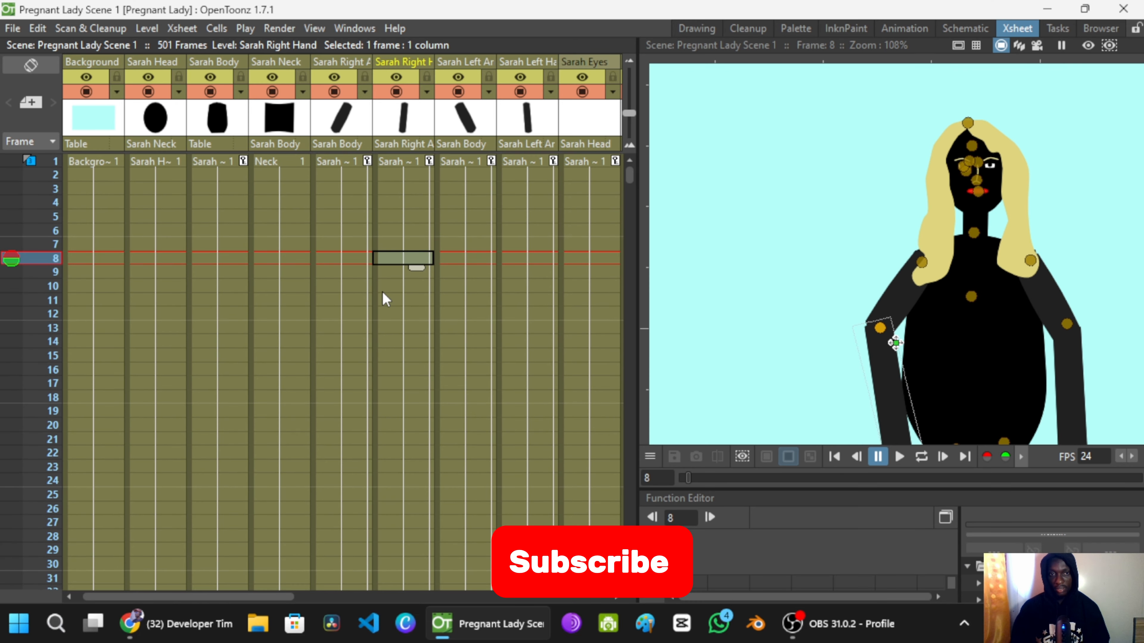
{"action": "left_click", "coordinate": [411, 218]}
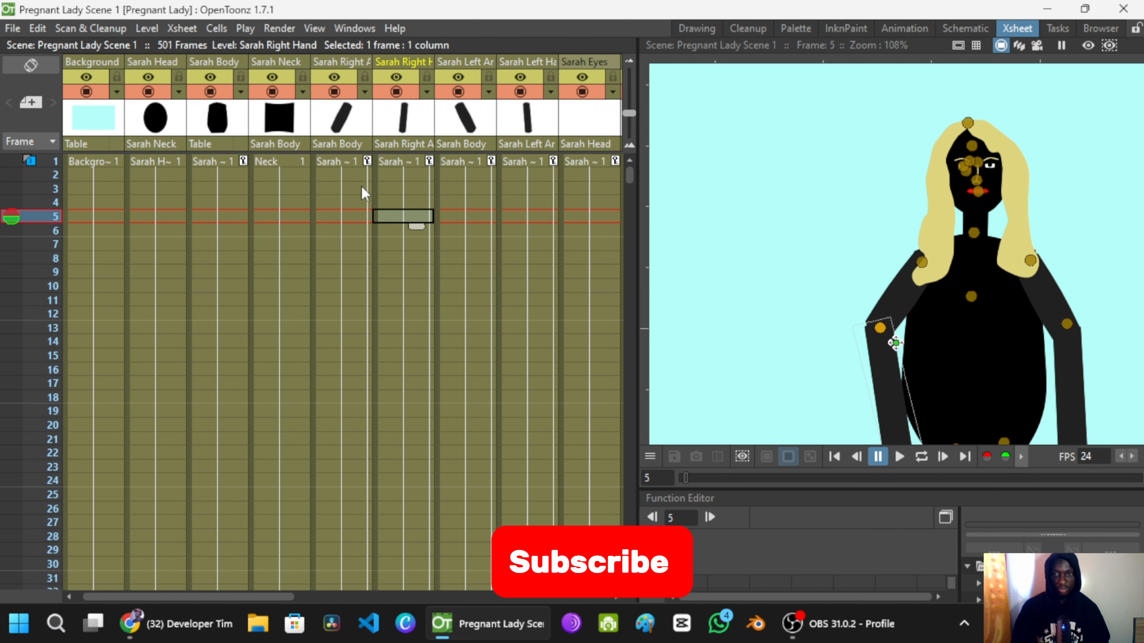
{"action": "scroll", "coordinate": [914, 171], "scroll_direction": "down", "scroll_amount": 2}
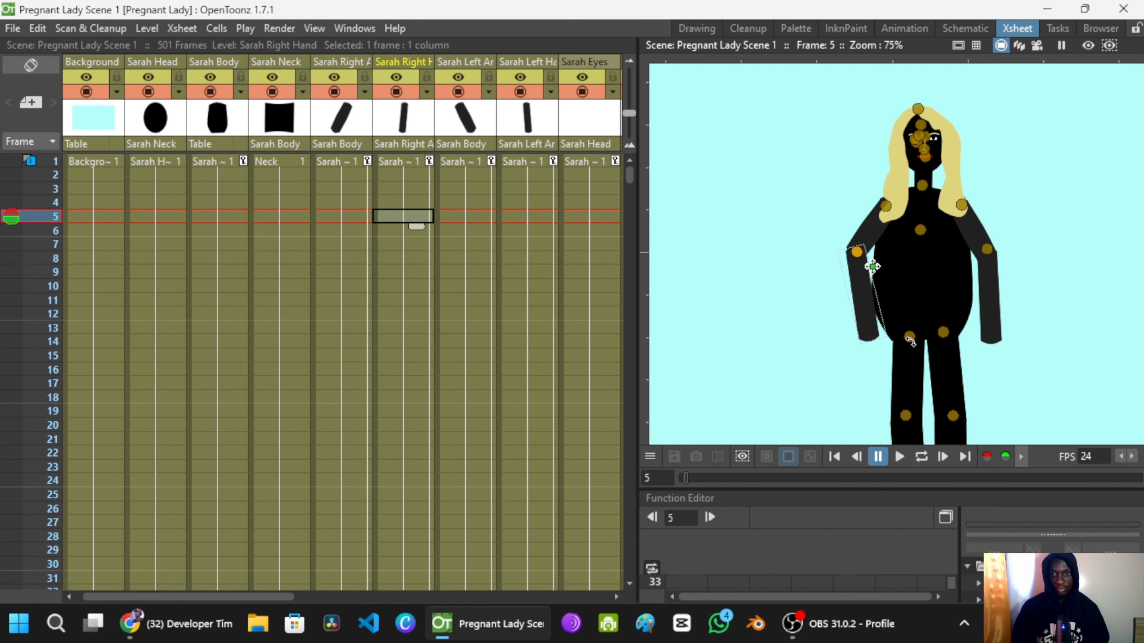
{"action": "left_click", "coordinate": [921, 456]}
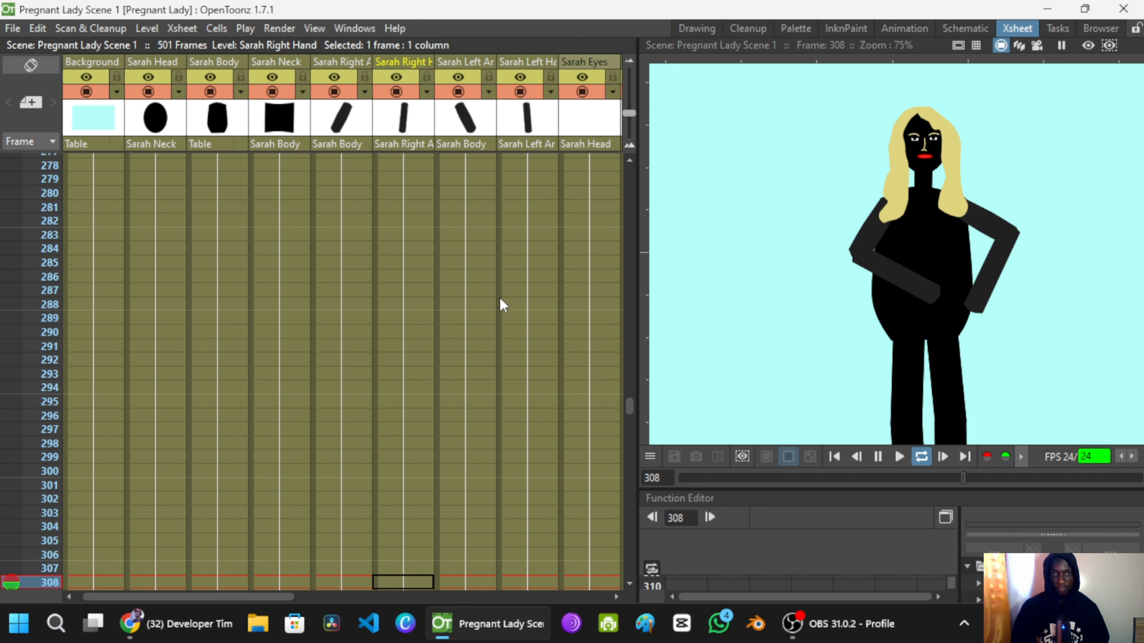
{"action": "left_click", "coordinate": [878, 457]}
Step: Examine Sarah's pose at frame 342, from a close view of the arms and torso to the full figure
{"action": "scroll", "coordinate": [802, 327], "scroll_direction": "up", "scroll_amount": 2}
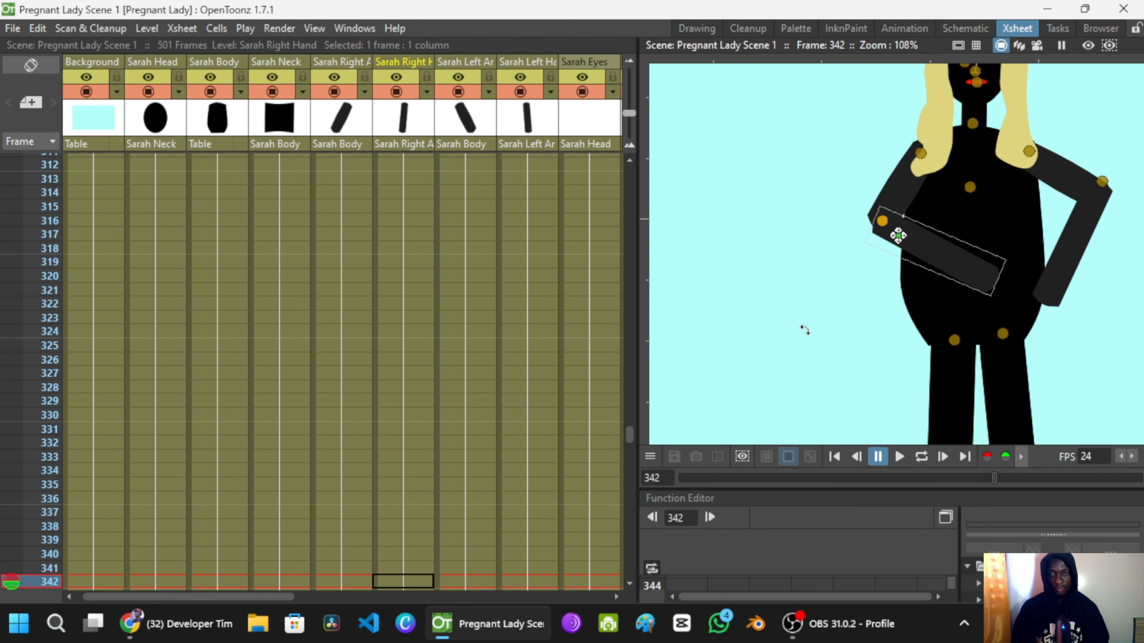
{"action": "scroll", "coordinate": [829, 310], "scroll_direction": "down", "scroll_amount": 3}
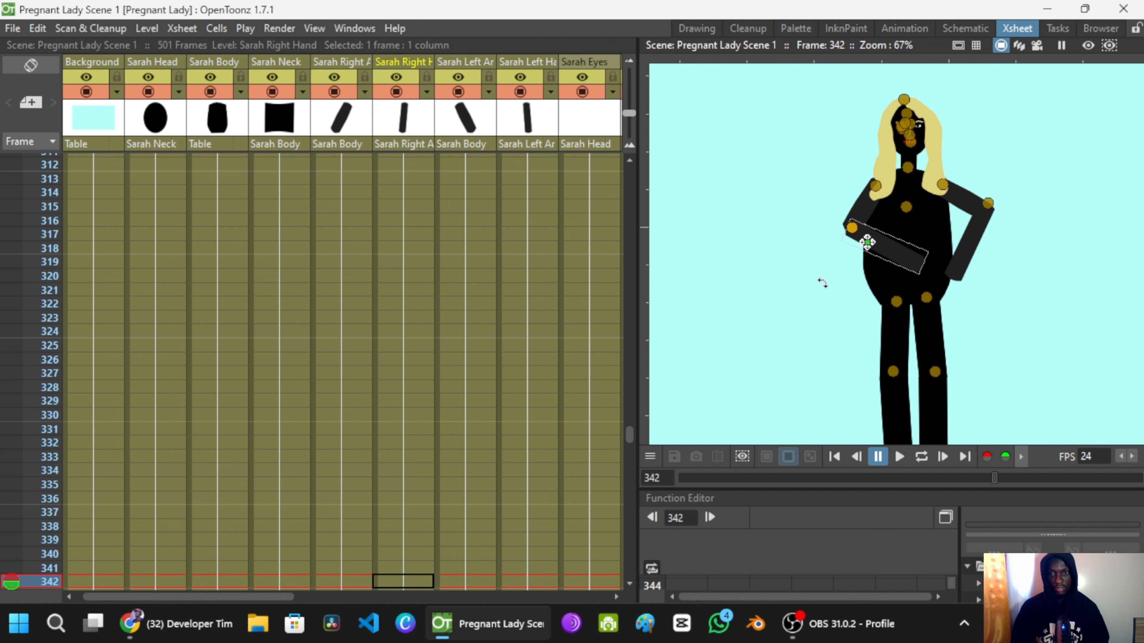
{"action": "scroll", "coordinate": [835, 309], "scroll_direction": "down", "scroll_amount": 1}
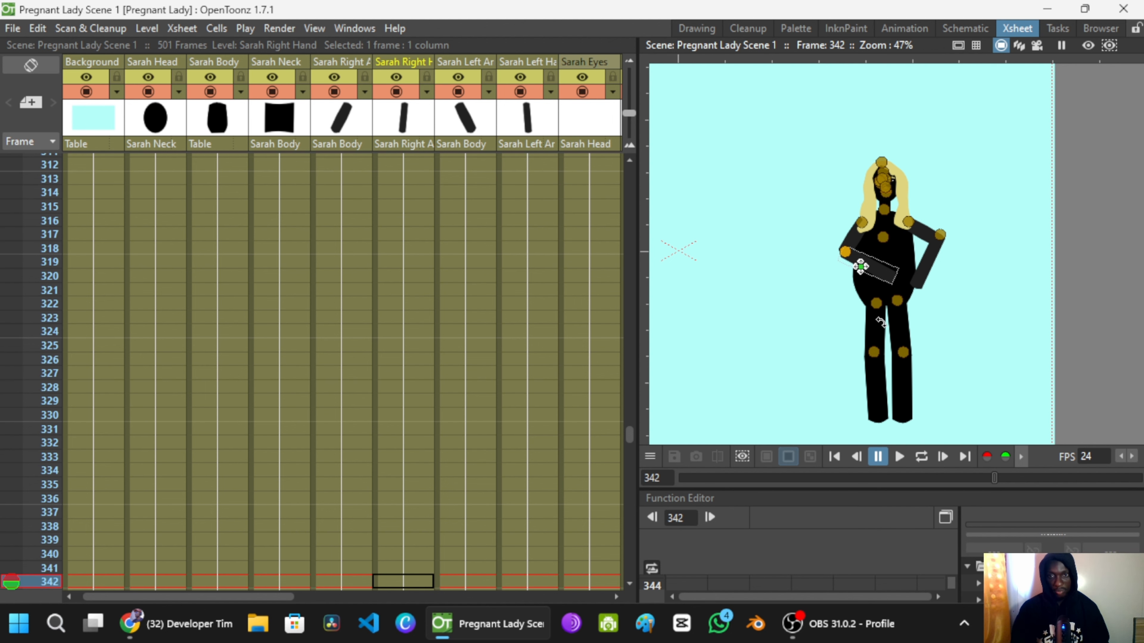
{"action": "scroll", "coordinate": [884, 224], "scroll_direction": "up", "scroll_amount": 3}
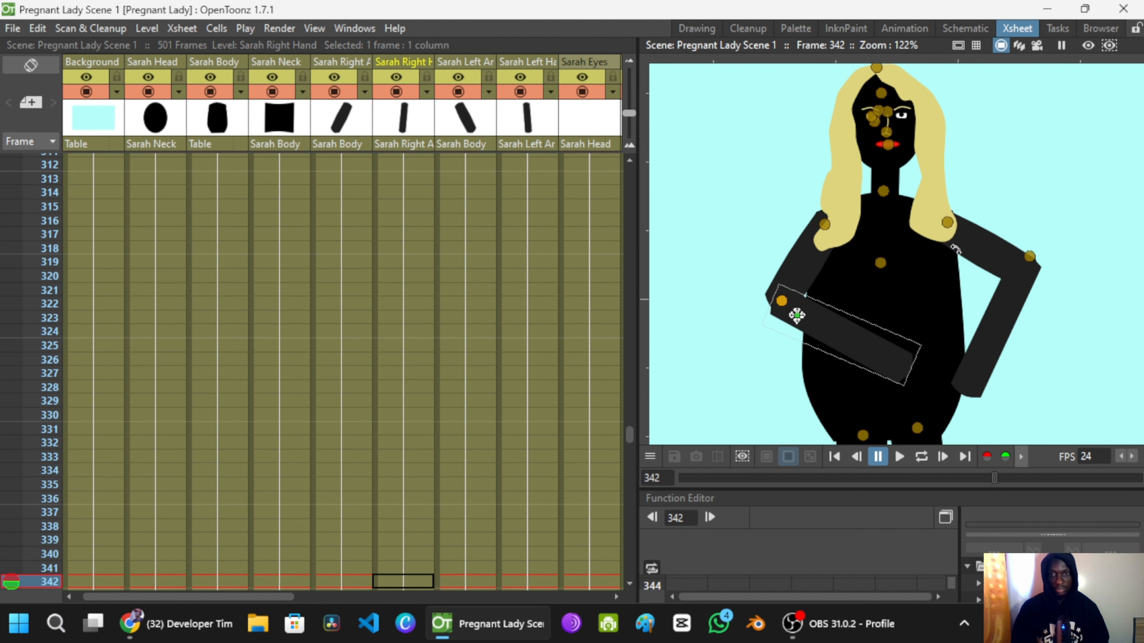
{"action": "scroll", "coordinate": [925, 265], "scroll_direction": "down", "scroll_amount": 2}
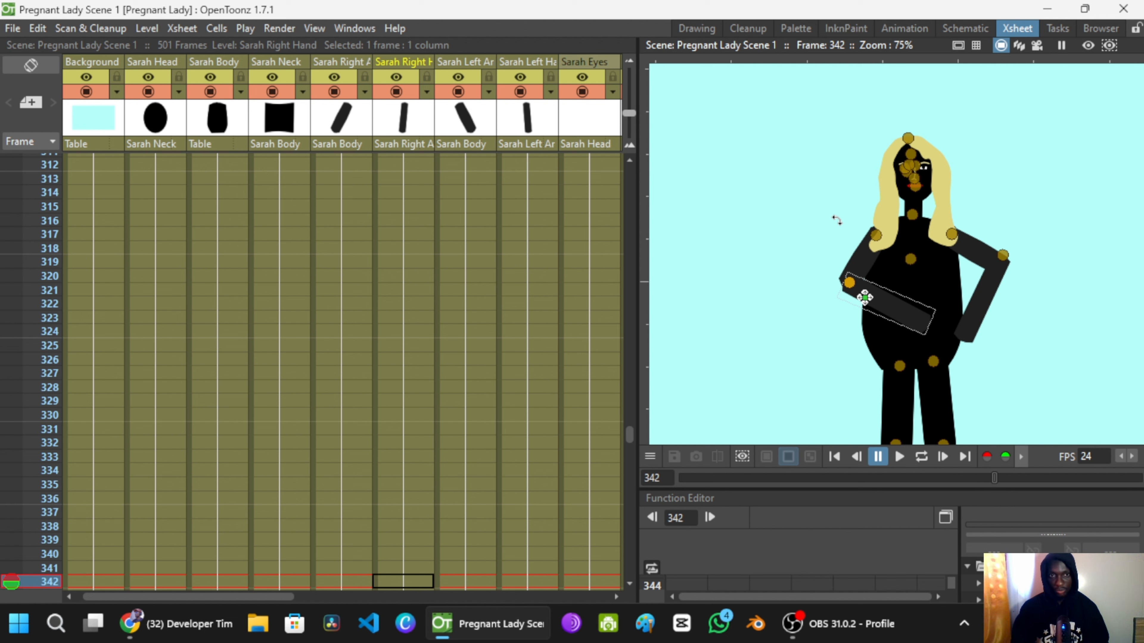
{"action": "left_click_drag", "start_coordinate": [874, 268], "coordinate": [861, 198]}
{"action": "scroll", "coordinate": [851, 222], "scroll_direction": "down", "scroll_amount": 2}
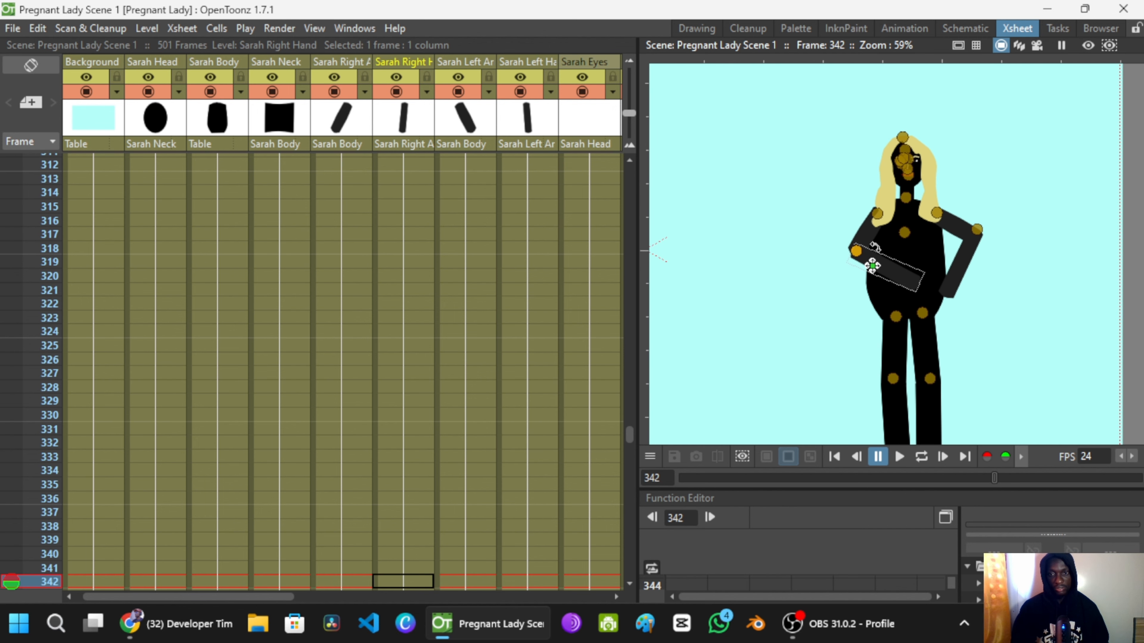
{"action": "scroll", "coordinate": [872, 266], "scroll_direction": "down", "scroll_amount": 1}
{"action": "left_click_drag", "start_coordinate": [873, 264], "coordinate": [873, 247]}
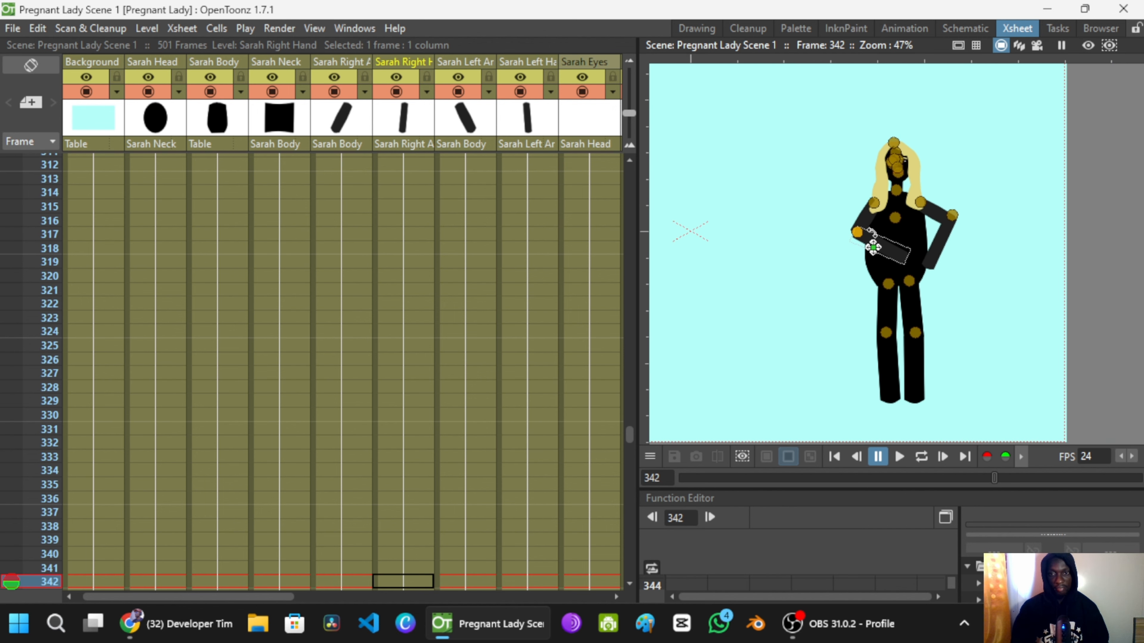
Step: Look over the arm and hand keyframes between frames 150 and 171 in the Xsheet
{"action": "scroll", "coordinate": [351, 274], "scroll_direction": "up", "scroll_amount": 10}
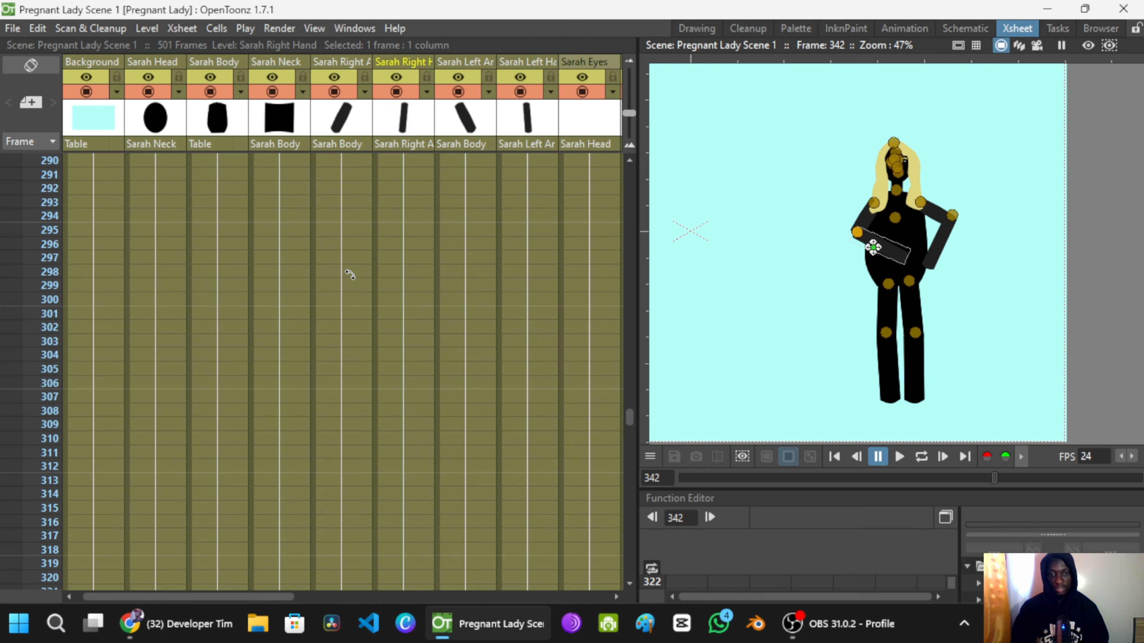
{"action": "scroll", "coordinate": [353, 272], "scroll_direction": "up", "scroll_amount": 11}
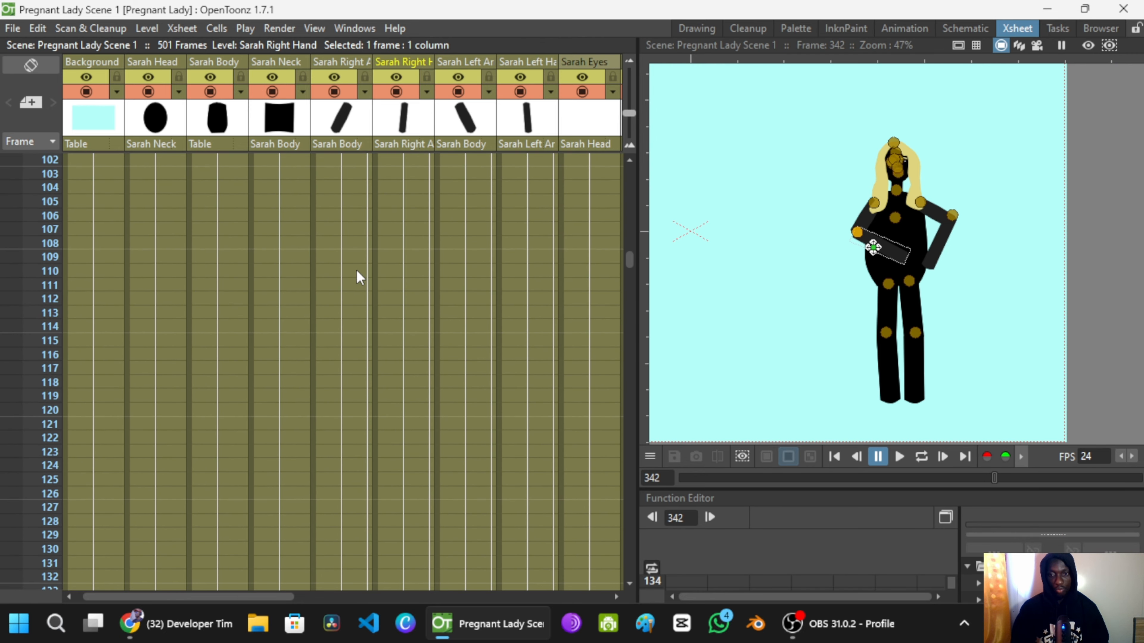
{"action": "scroll", "coordinate": [358, 272], "scroll_direction": "down", "scroll_amount": 4}
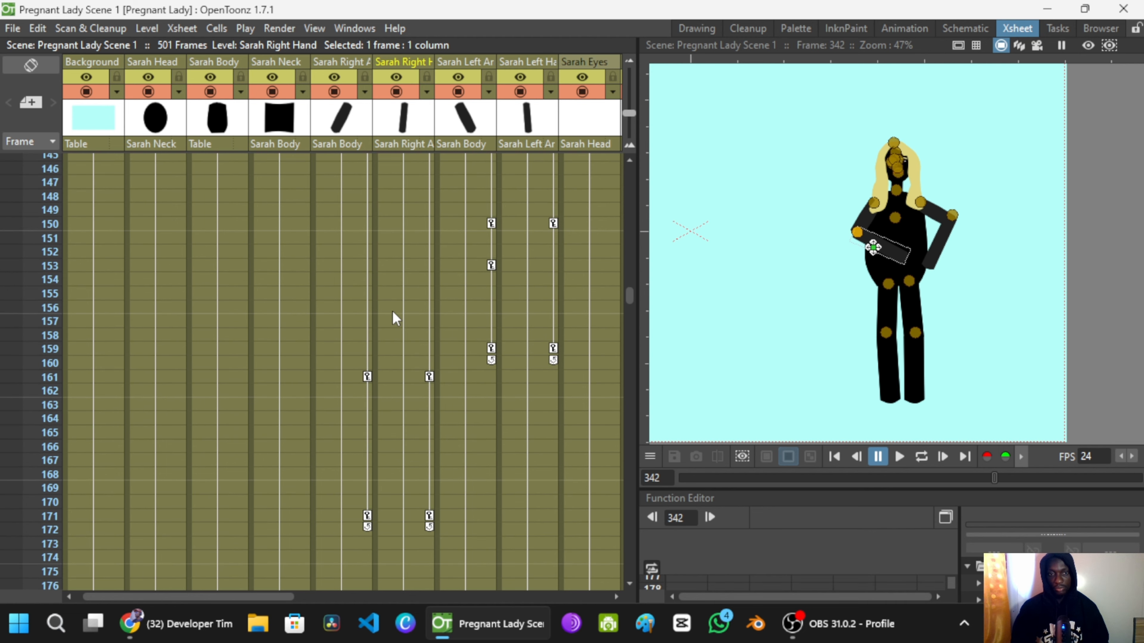
Step: Check Sarah's pose at frames 159 and 204 of the Sarah Right Arm column, with the whole camera frame in view
{"action": "left_click", "coordinate": [364, 348]}
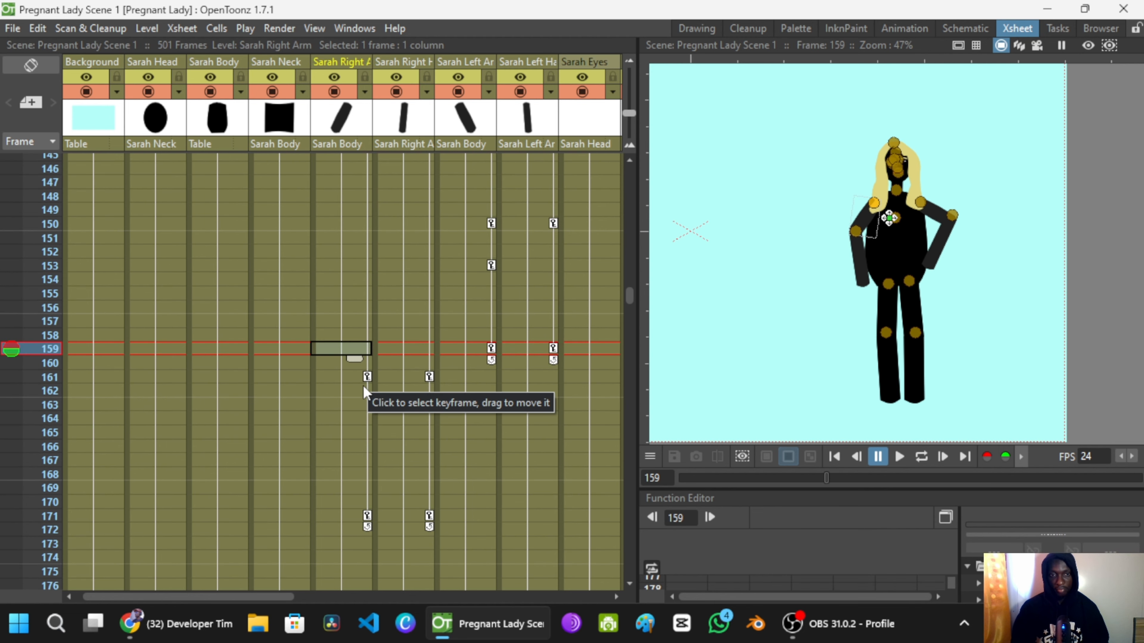
{"action": "scroll", "coordinate": [363, 385], "scroll_direction": "down", "scroll_amount": 3}
{"action": "left_click", "coordinate": [363, 377]}
{"action": "scroll", "coordinate": [364, 378], "scroll_direction": "down", "scroll_amount": 3}
{"action": "left_click", "coordinate": [364, 373]}
{"action": "scroll", "coordinate": [370, 373], "scroll_direction": "down", "scroll_amount": 1}
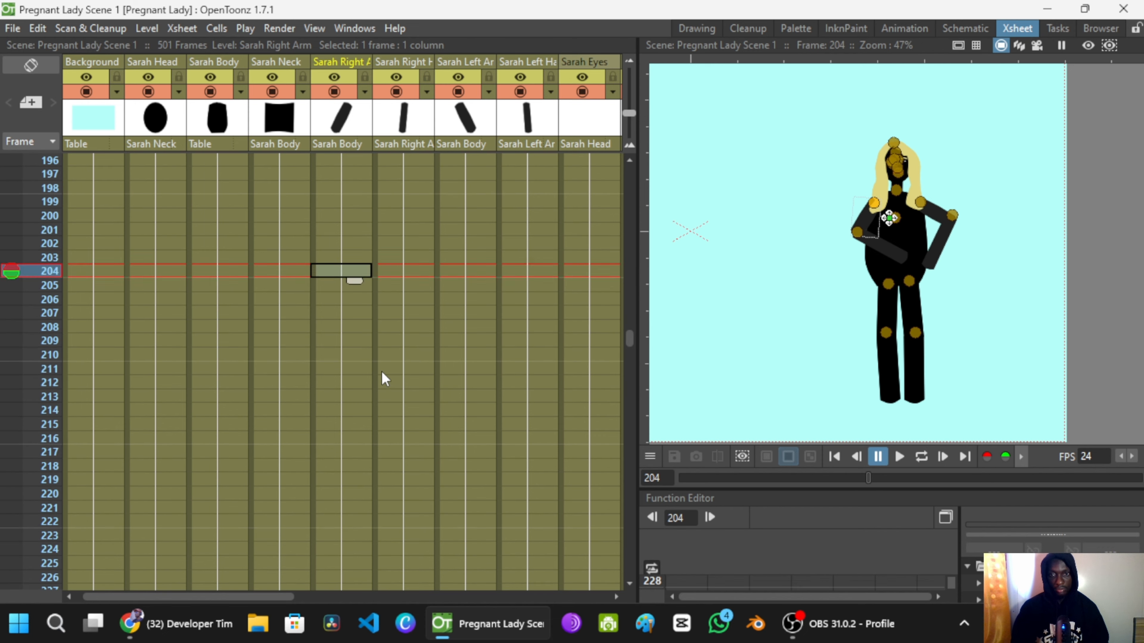
{"action": "scroll", "coordinate": [443, 322], "scroll_direction": "down", "scroll_amount": 3}
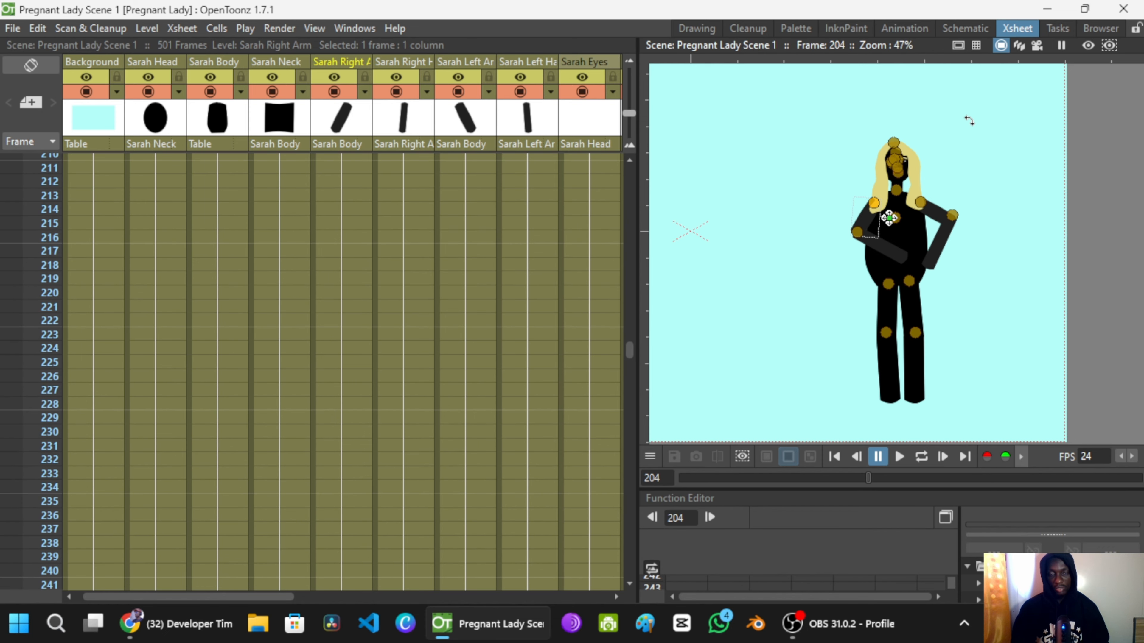
{"action": "scroll", "coordinate": [920, 164], "scroll_direction": "down", "scroll_amount": 3}
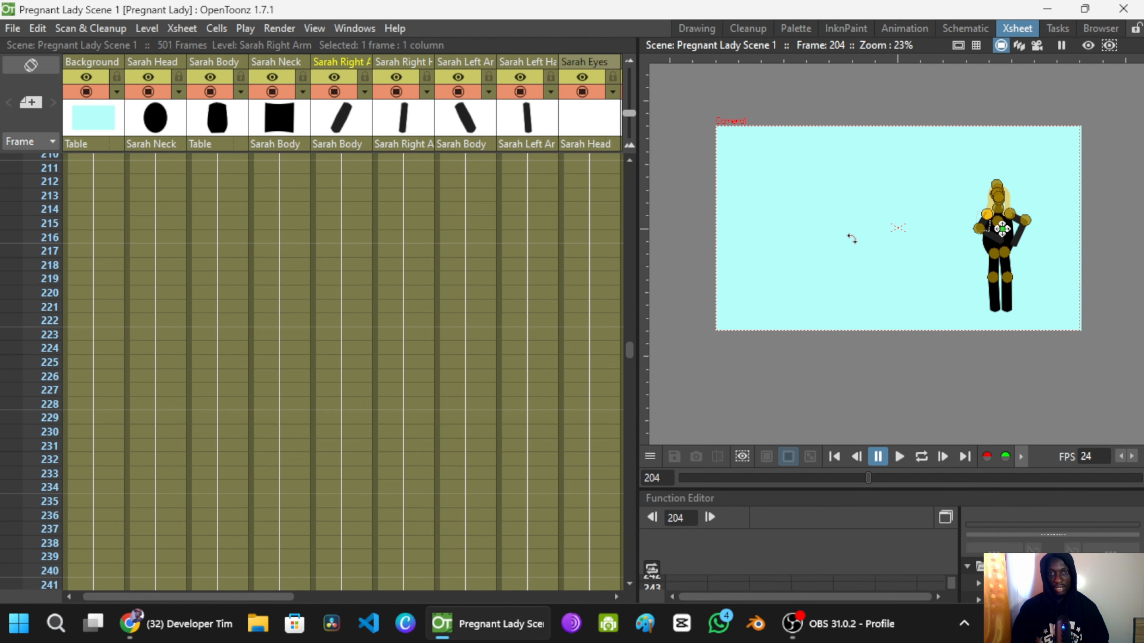
{"action": "scroll", "coordinate": [852, 239], "scroll_direction": "right", "scroll_amount": 1}
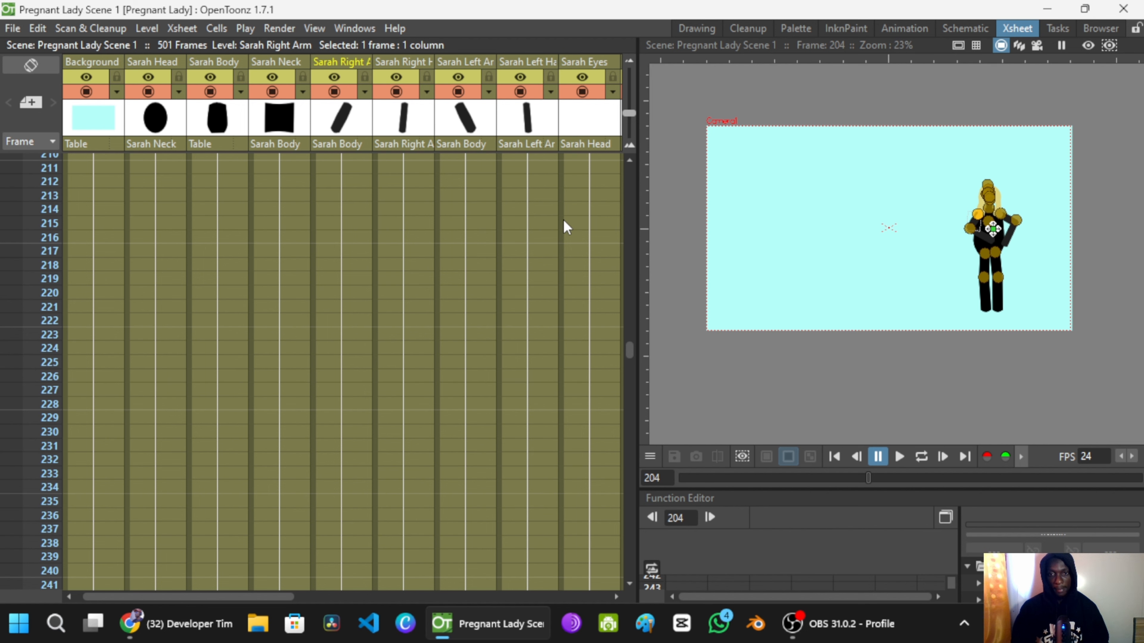
Step: Switch to the Drawing workspace and play the animation on loop from frame 204 with Sarah's full figure in view
{"action": "left_click", "coordinate": [696, 28]}
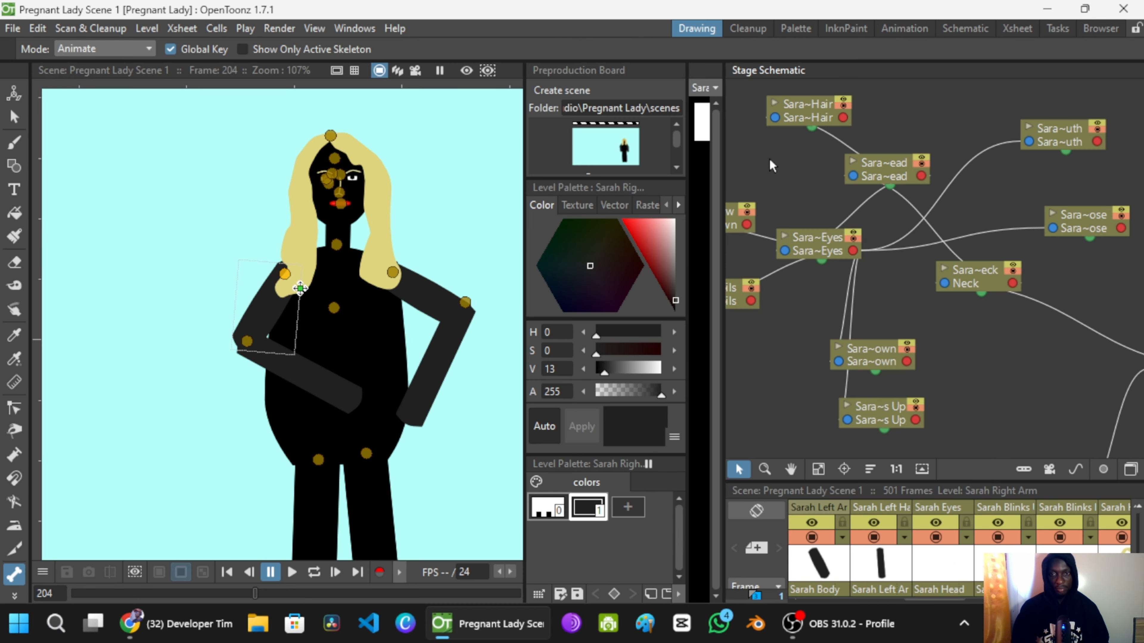
{"action": "scroll", "coordinate": [851, 167], "scroll_direction": "down", "scroll_amount": 4}
{"action": "scroll", "coordinate": [359, 257], "scroll_direction": "down", "scroll_amount": 5}
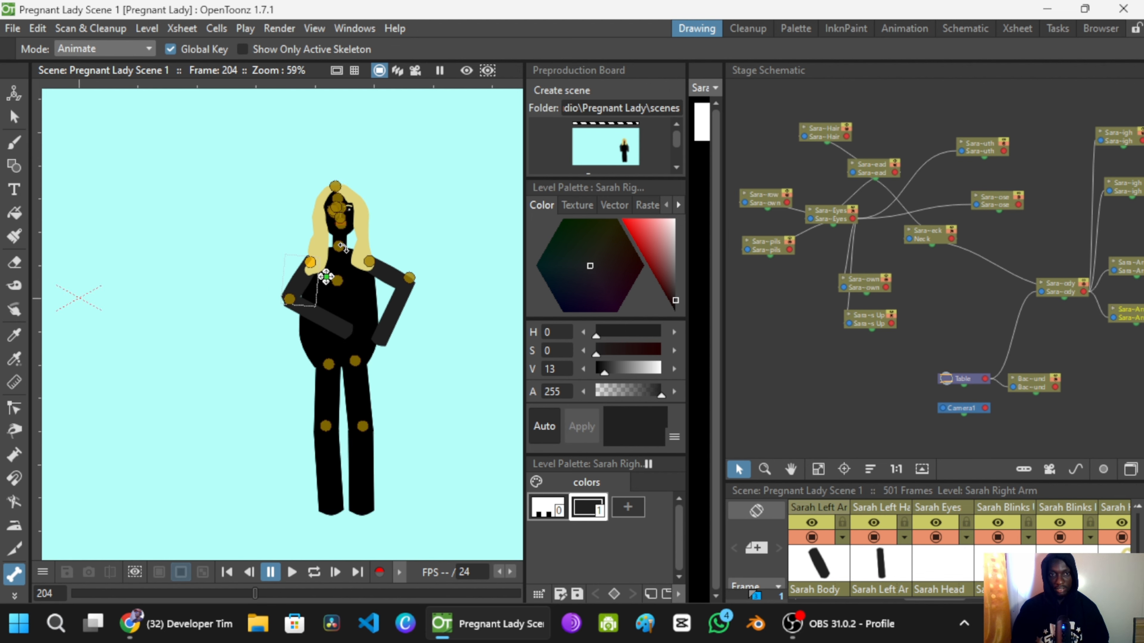
{"action": "left_click_drag", "start_coordinate": [330, 180], "coordinate": [339, 183]}
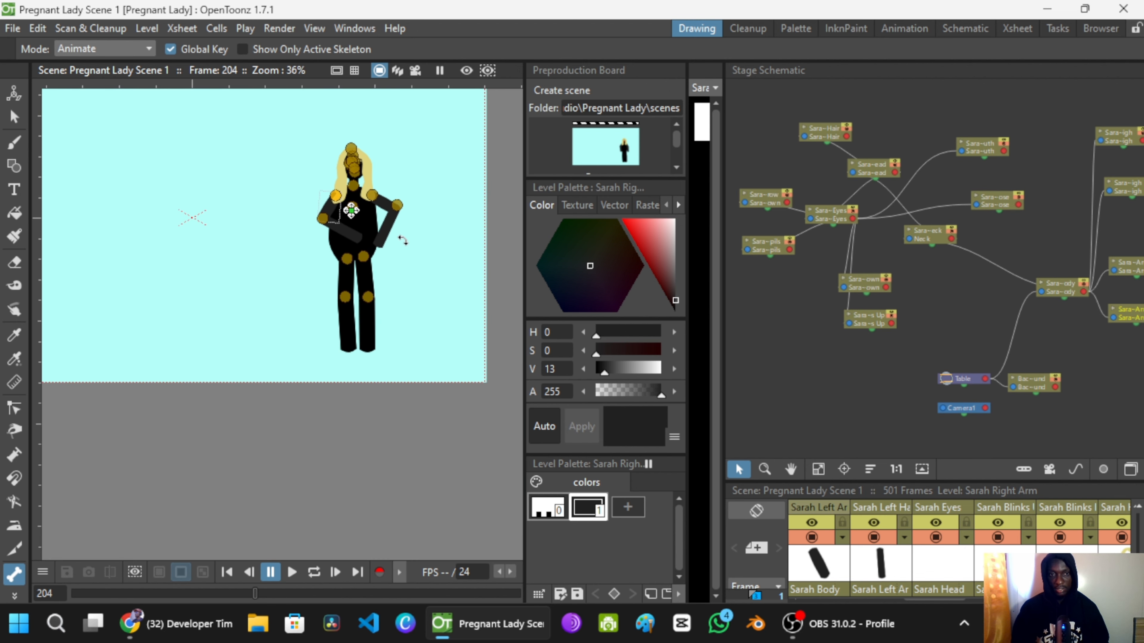
{"action": "left_click", "coordinate": [314, 572]}
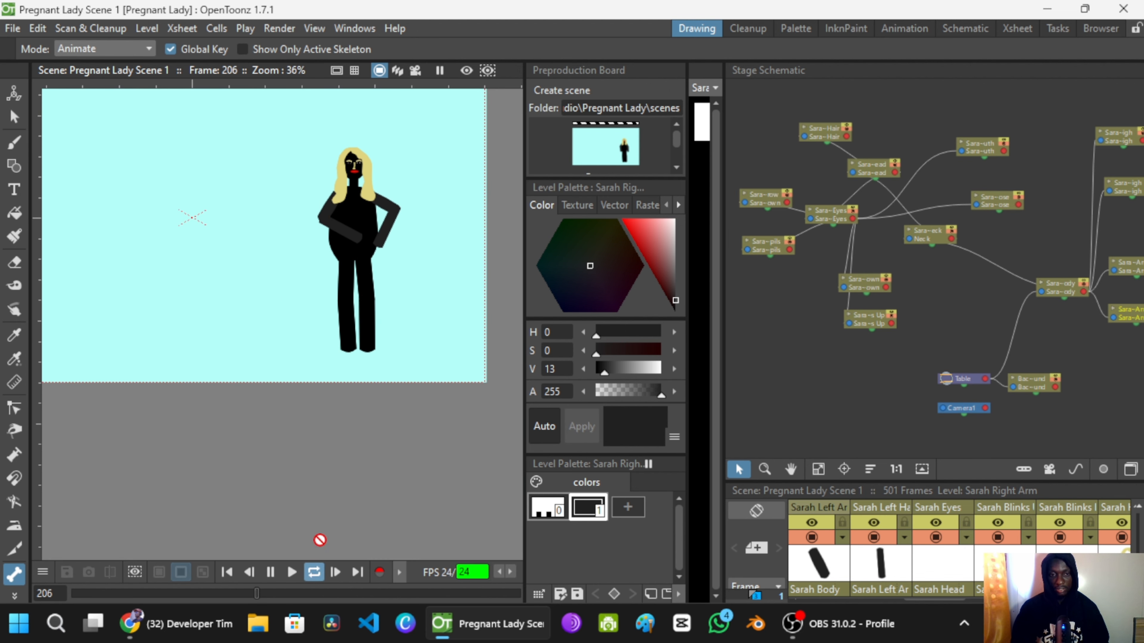
{"action": "scroll", "coordinate": [399, 230], "scroll_direction": "up", "scroll_amount": 2}
{"action": "scroll", "coordinate": [396, 223], "scroll_direction": "up", "scroll_amount": 1}
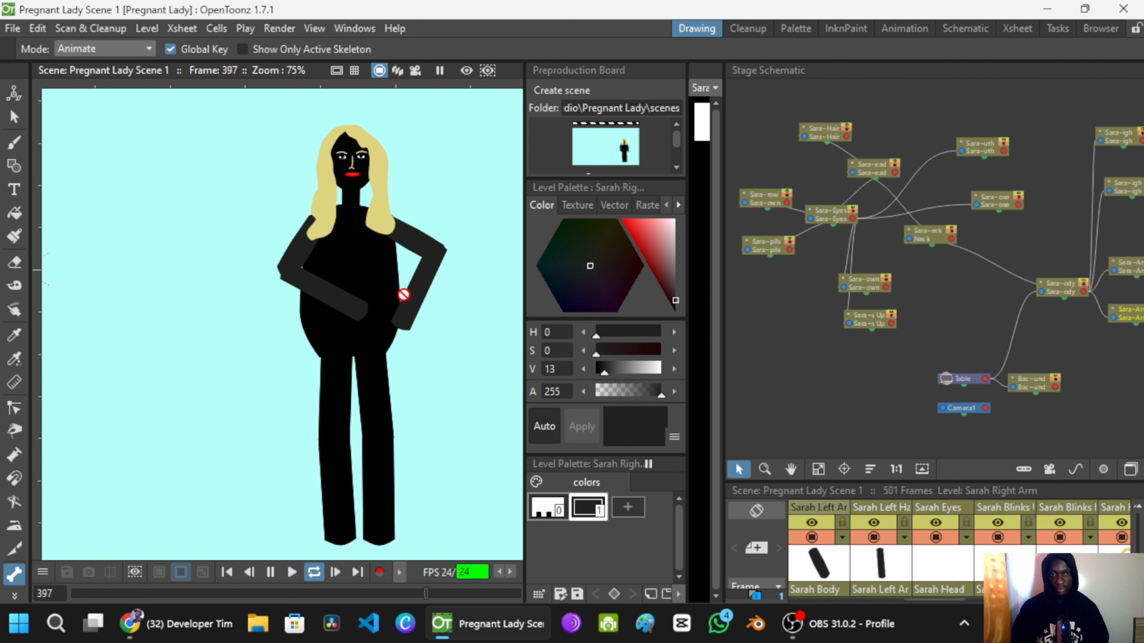
{"action": "scroll", "coordinate": [399, 301], "scroll_direction": "up", "scroll_amount": 1}
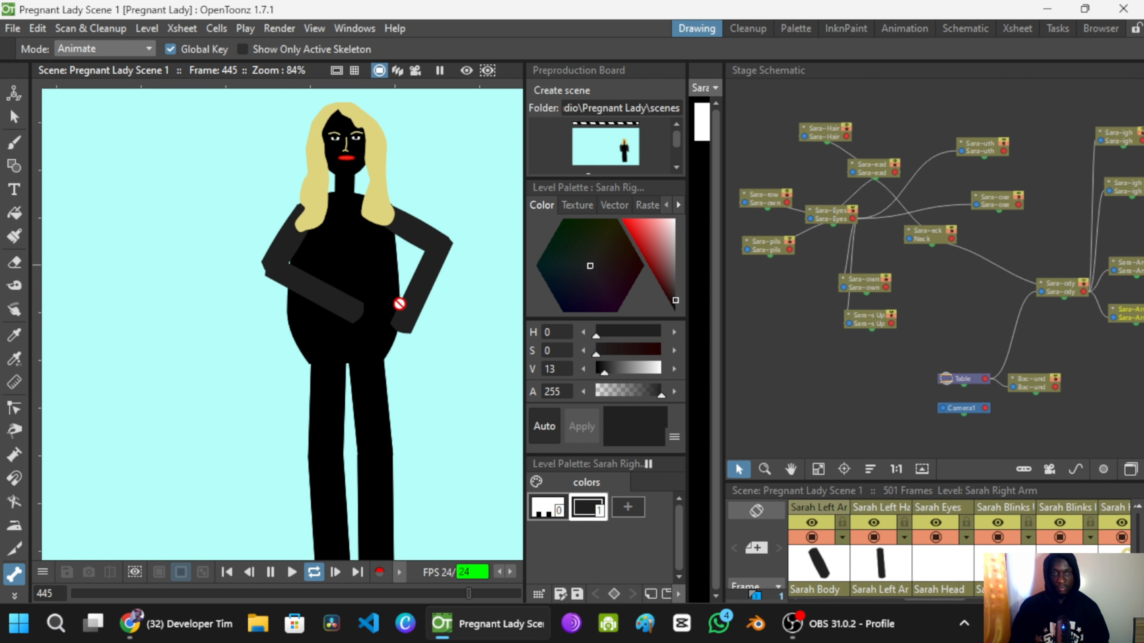
{"action": "scroll", "coordinate": [398, 303], "scroll_direction": "down", "scroll_amount": 1}
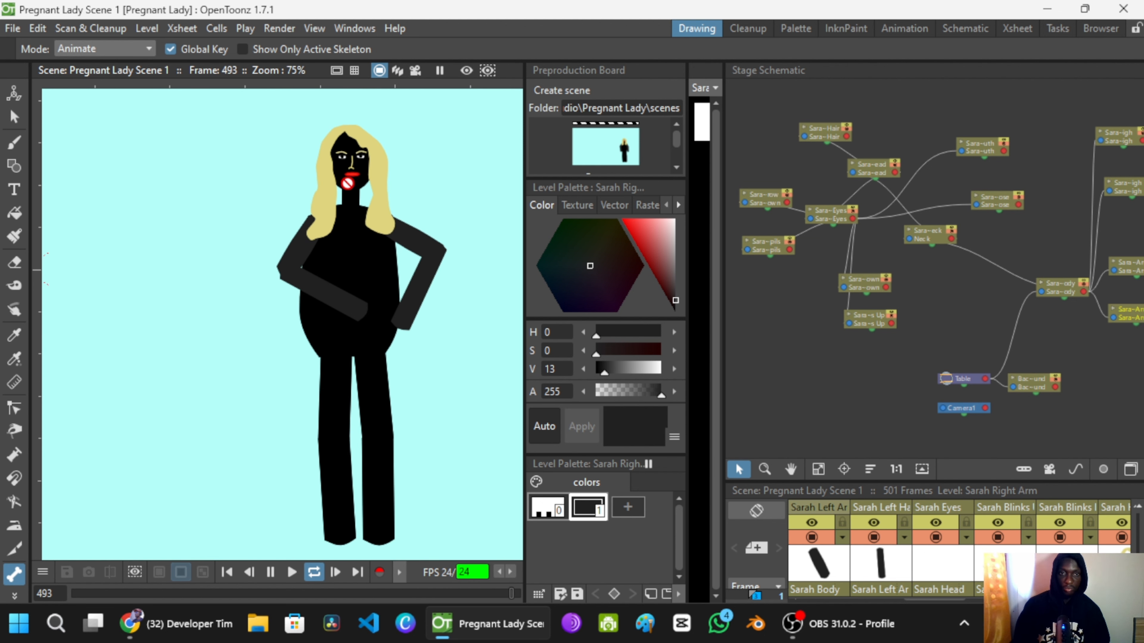
Step: Watch Sarah's face and upper body up close during the looped playback, and stop it at frame 78
{"action": "scroll", "coordinate": [355, 175], "scroll_direction": "up", "scroll_amount": 2}
{"action": "scroll", "coordinate": [356, 175], "scroll_direction": "up", "scroll_amount": 4}
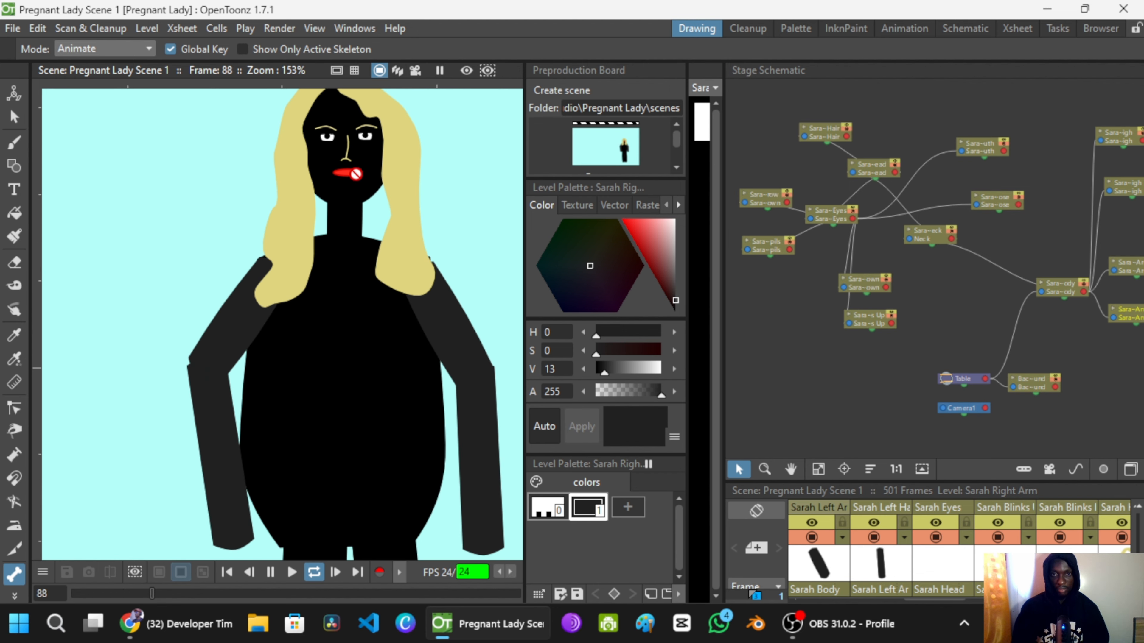
{"action": "scroll", "coordinate": [356, 175], "scroll_direction": "up", "scroll_amount": 3}
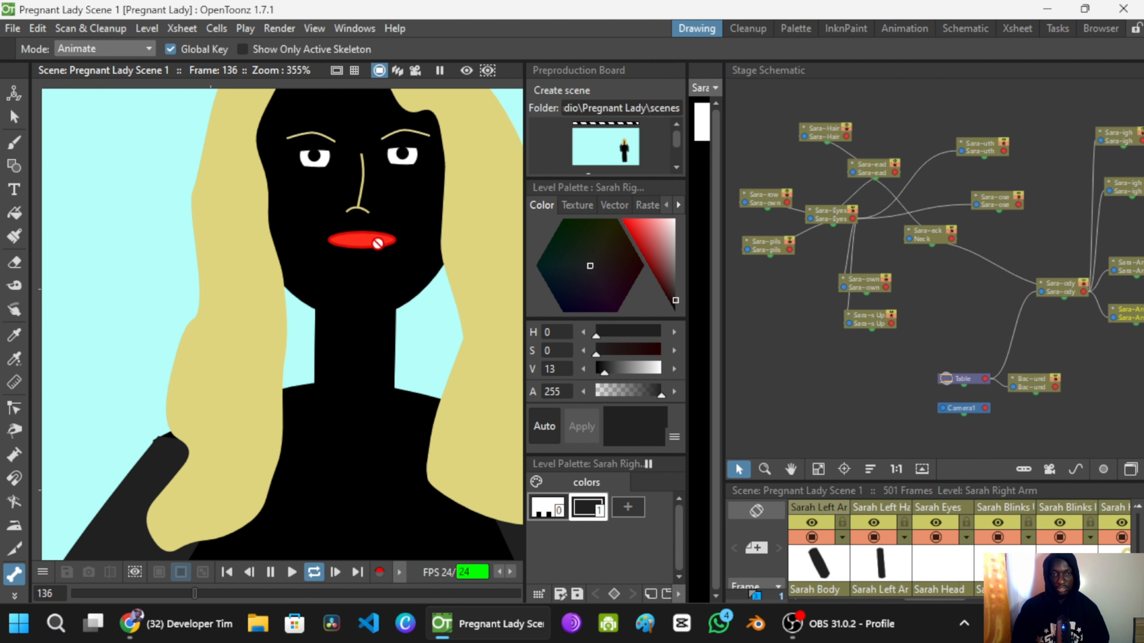
{"action": "scroll", "coordinate": [377, 244], "scroll_direction": "up", "scroll_amount": 2}
{"action": "scroll", "coordinate": [355, 282], "scroll_direction": "up", "scroll_amount": 2}
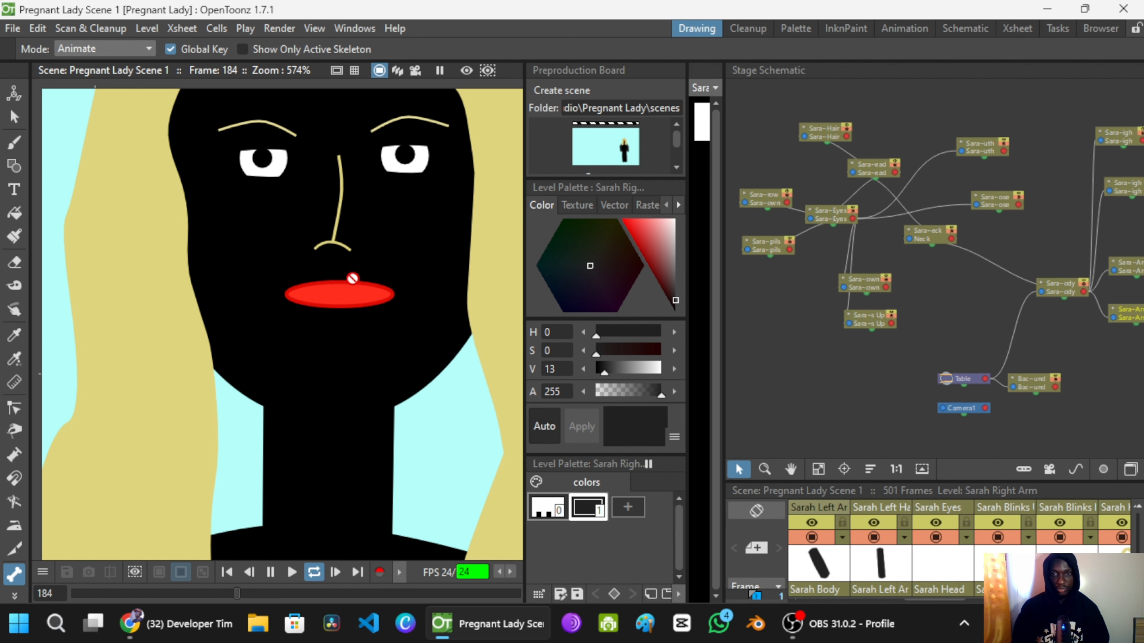
{"action": "scroll", "coordinate": [352, 277], "scroll_direction": "down", "scroll_amount": 5}
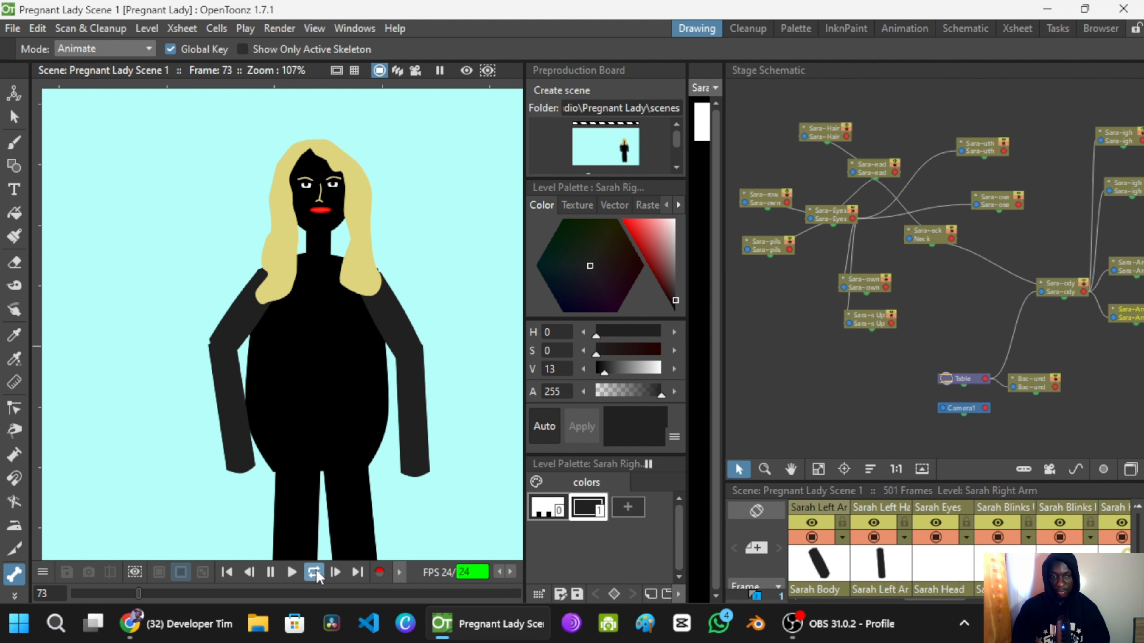
{"action": "left_click", "coordinate": [270, 573]}
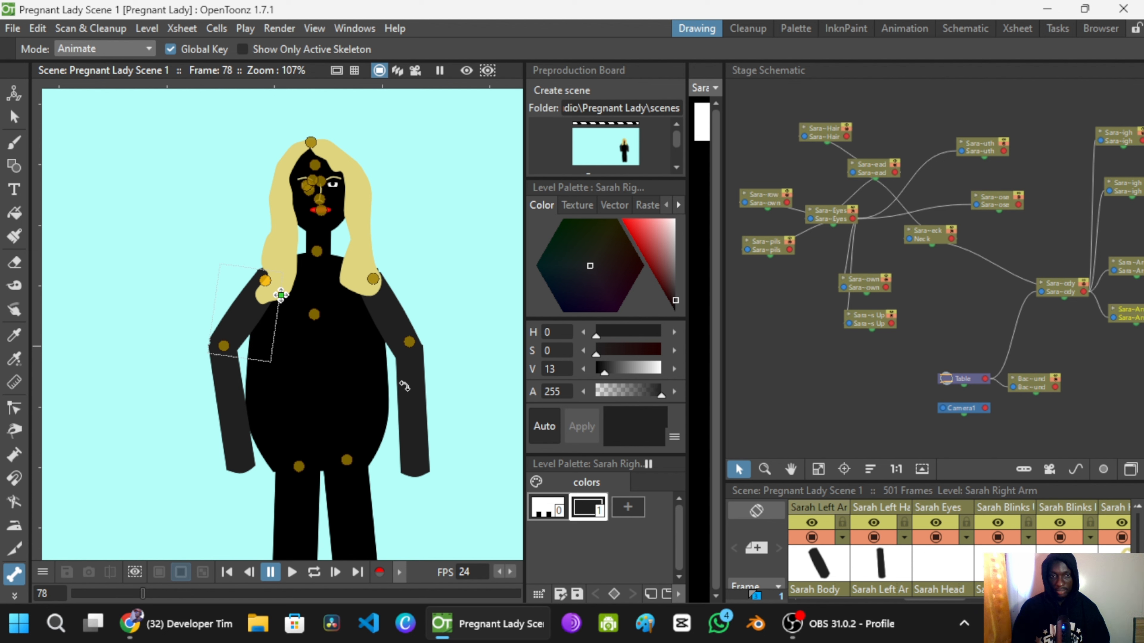
Step: Export the scene with Fast Render to MP4
{"action": "scroll", "coordinate": [298, 143], "scroll_direction": "down", "scroll_amount": 4}
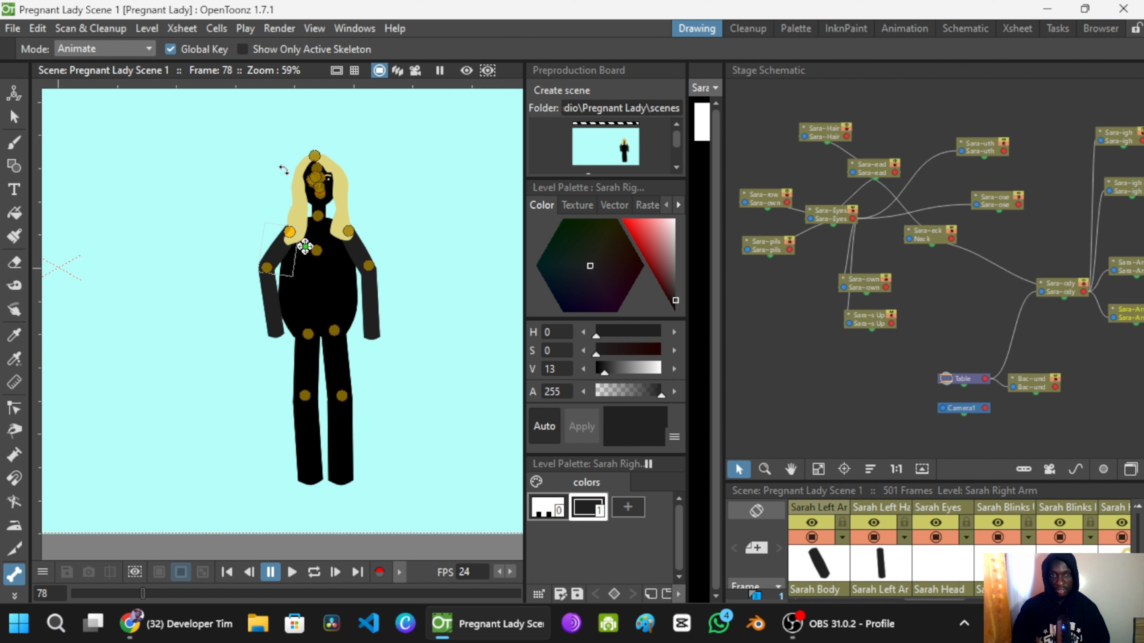
{"action": "left_click", "coordinate": [280, 32]}
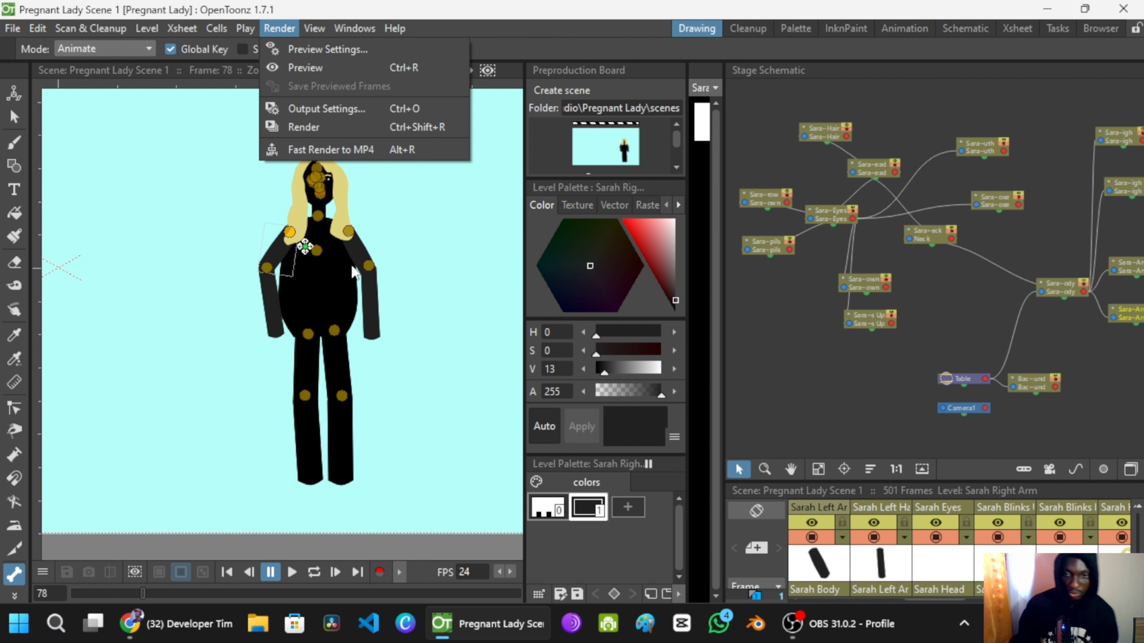
{"action": "left_click", "coordinate": [331, 149]}
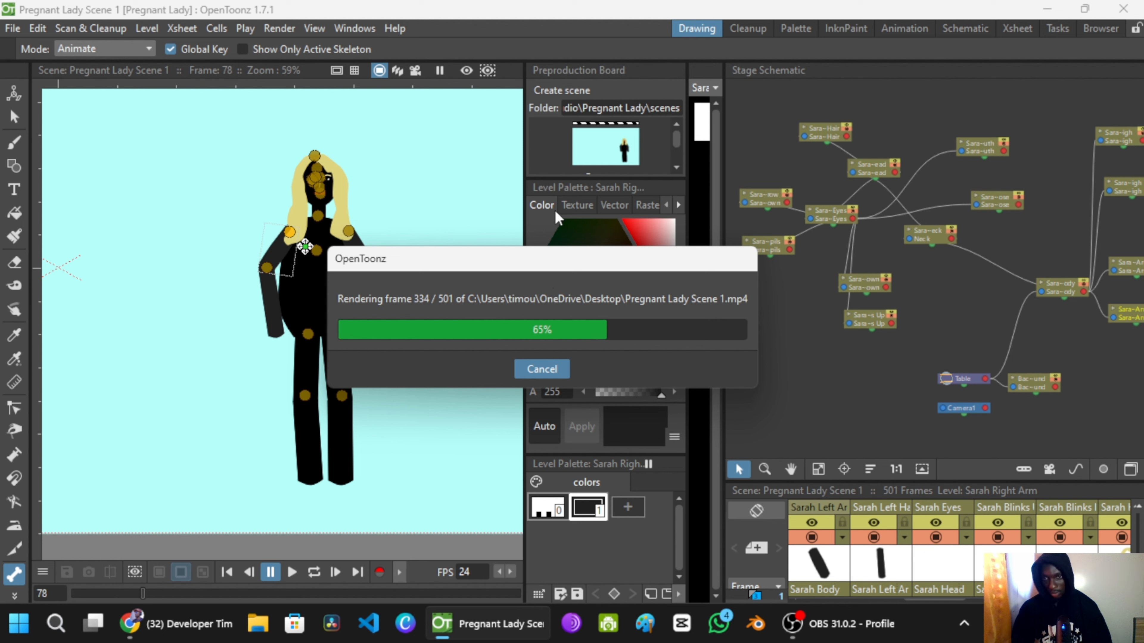
{"action": "left_click_drag", "start_coordinate": [580, 248], "coordinate": [604, 263]}
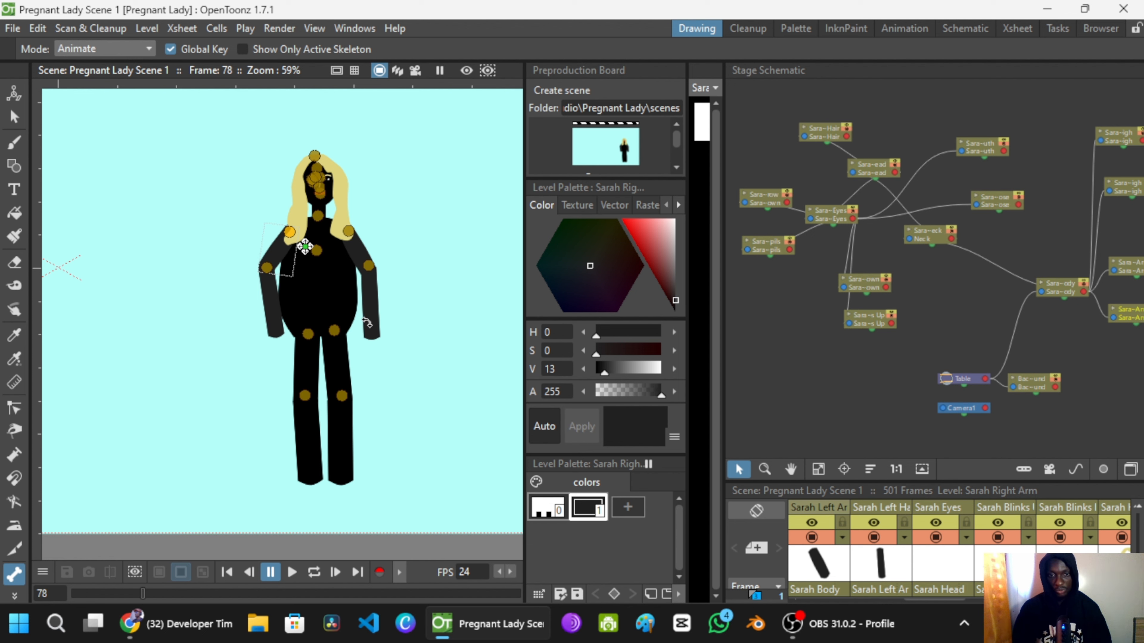
Step: Recolour Sarah's hair orange-red with hue 12, saturation 92 and value 82
{"action": "left_click", "coordinate": [345, 205]}
{"action": "left_click", "coordinate": [618, 369]}
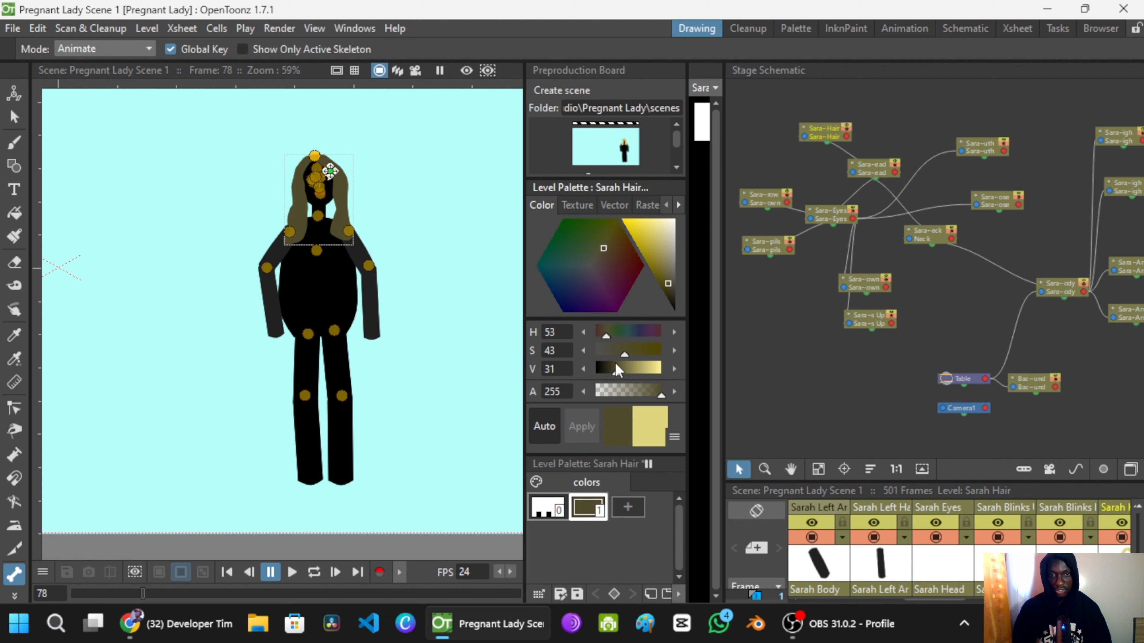
{"action": "left_click_drag", "start_coordinate": [617, 369], "coordinate": [625, 366]}
{"action": "left_click", "coordinate": [630, 255]}
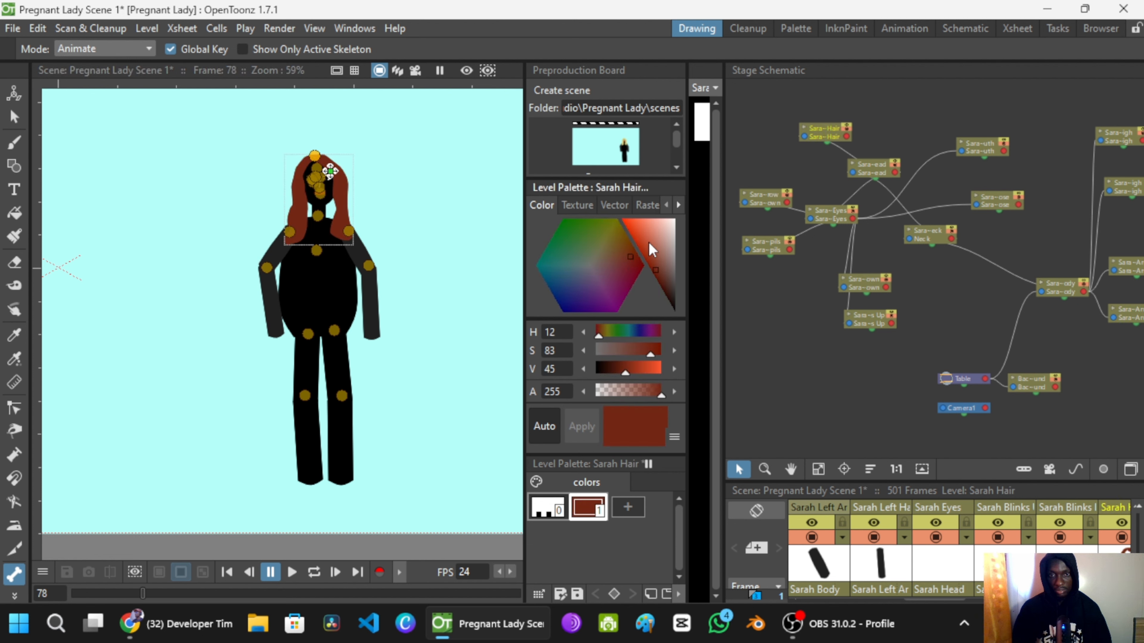
{"action": "mouse_move", "coordinate": [649, 243]}
{"action": "left_mouse_down"}
{"action": "mouse_move", "coordinate": [645, 227]}
{"action": "mouse_move", "coordinate": [634, 236]}
{"action": "left_mouse_up"}
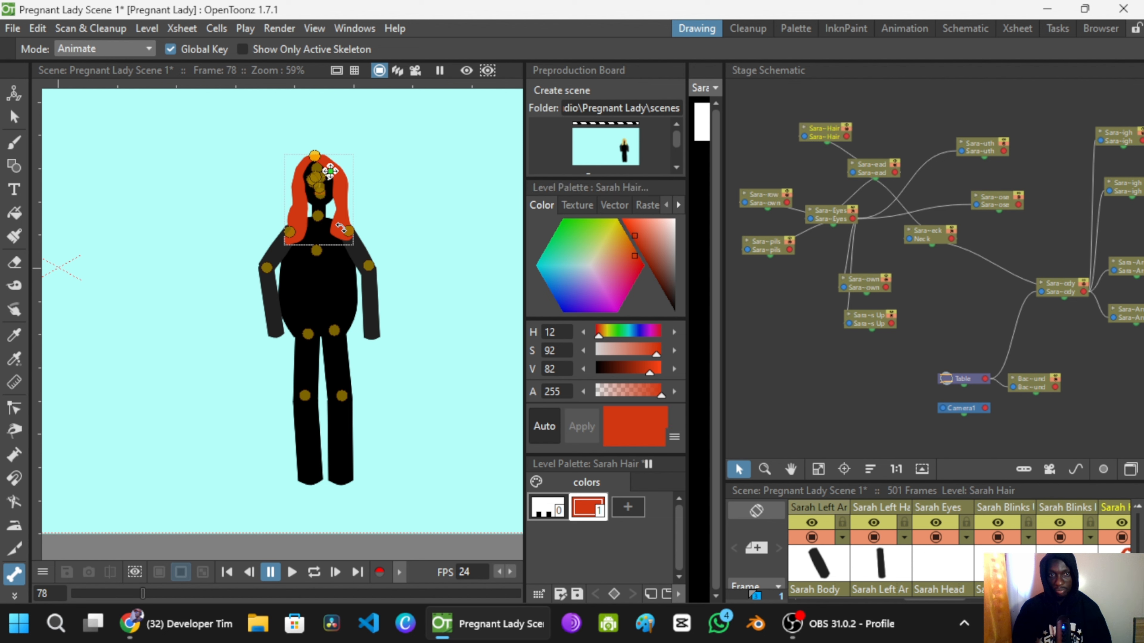
{"action": "left_click", "coordinate": [354, 254]}
Step: Examine the recoloured figure, play the animation on loop from frame 78, and stop it at frame 295
{"action": "scroll", "coordinate": [344, 230], "scroll_direction": "up", "scroll_amount": 2}
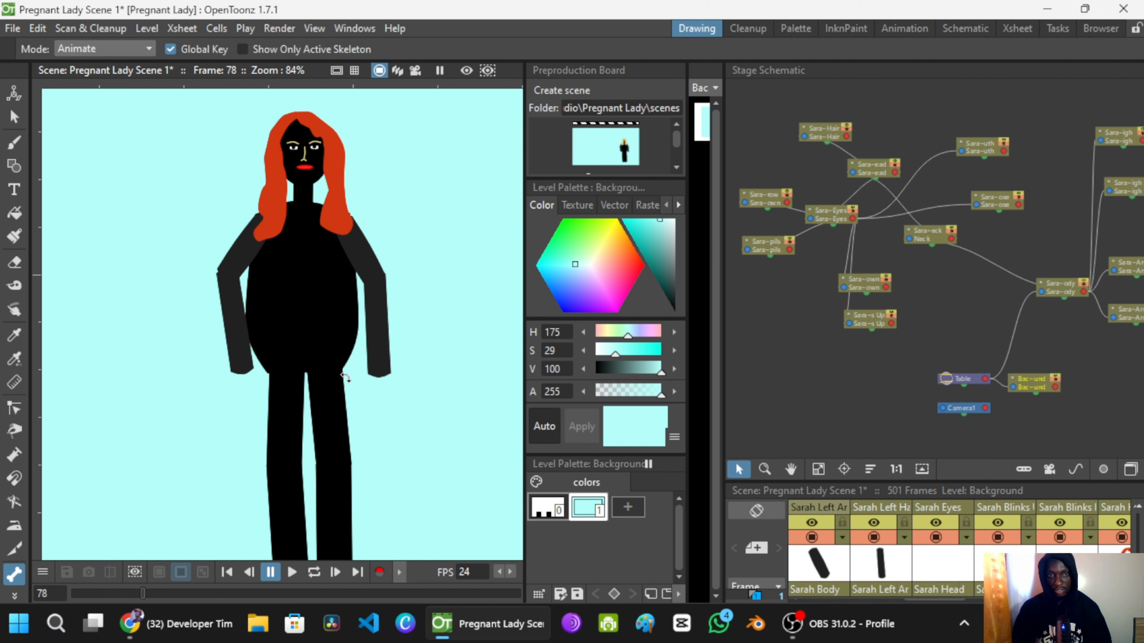
{"action": "scroll", "coordinate": [345, 377], "scroll_direction": "down", "scroll_amount": 2}
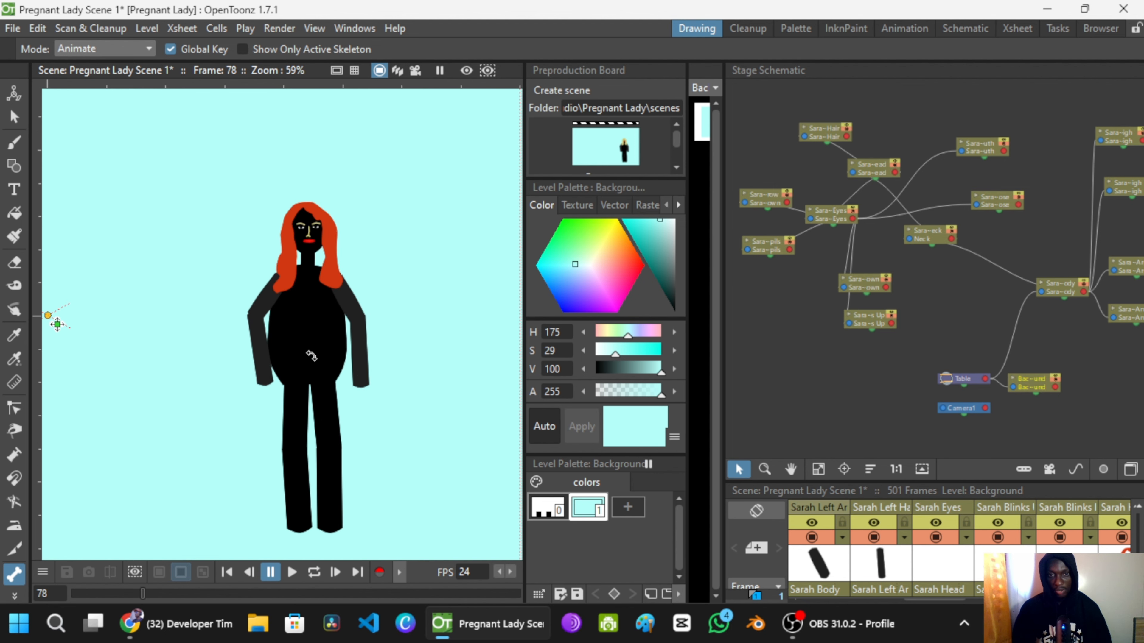
{"action": "scroll", "coordinate": [311, 356], "scroll_direction": "up", "scroll_amount": 2}
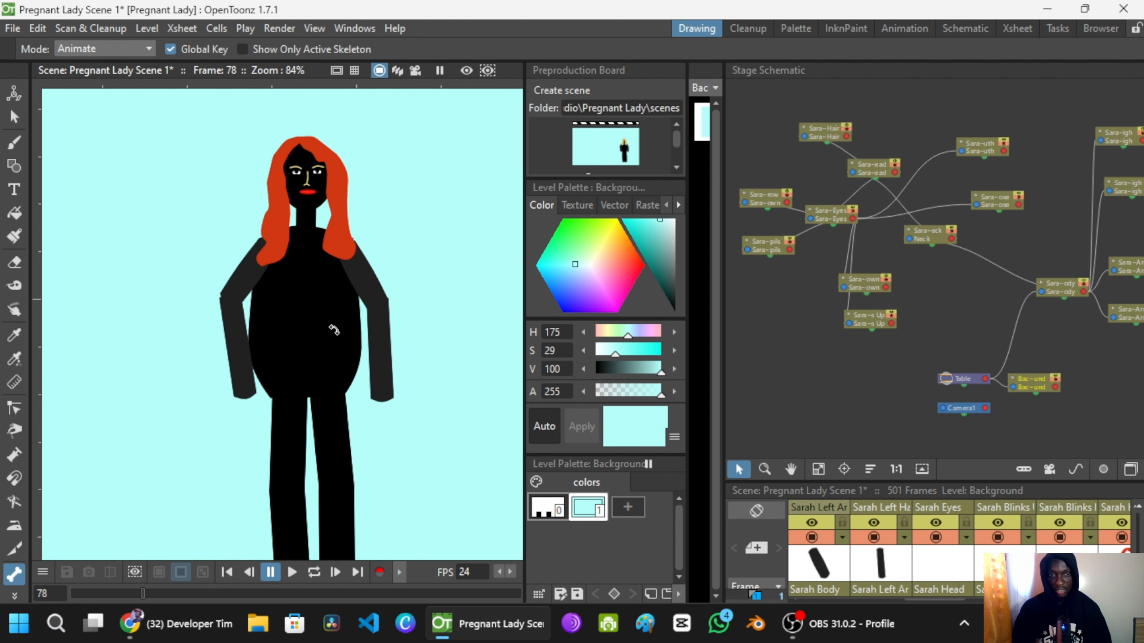
{"action": "scroll", "coordinate": [327, 291], "scroll_direction": "up", "scroll_amount": 1}
{"action": "scroll", "coordinate": [328, 300], "scroll_direction": "down", "scroll_amount": 2}
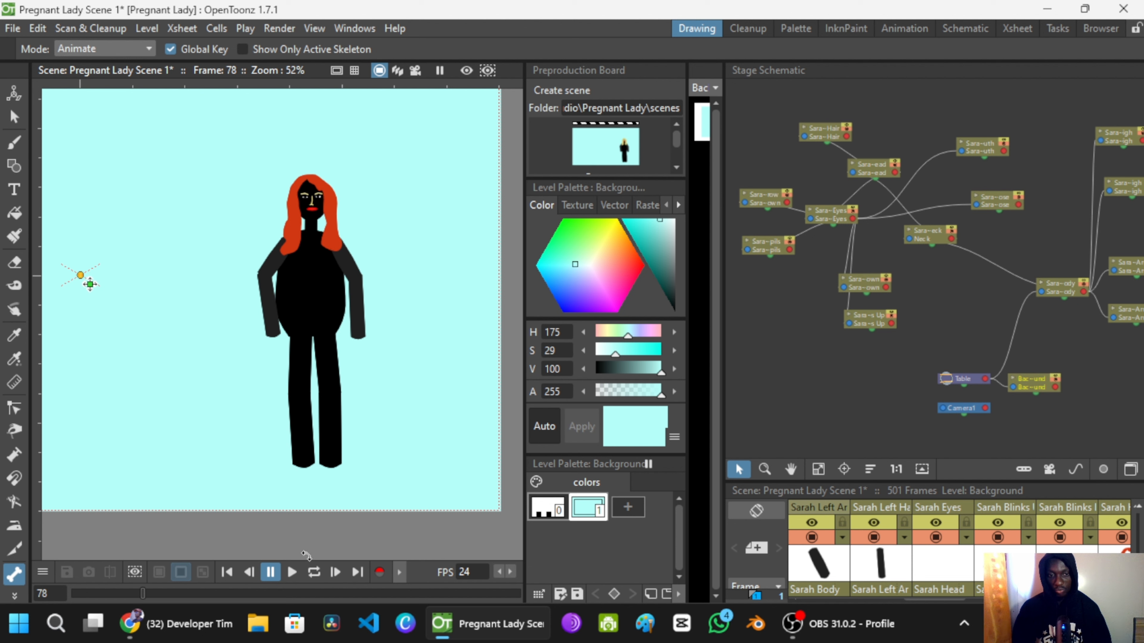
{"action": "left_click", "coordinate": [314, 571]}
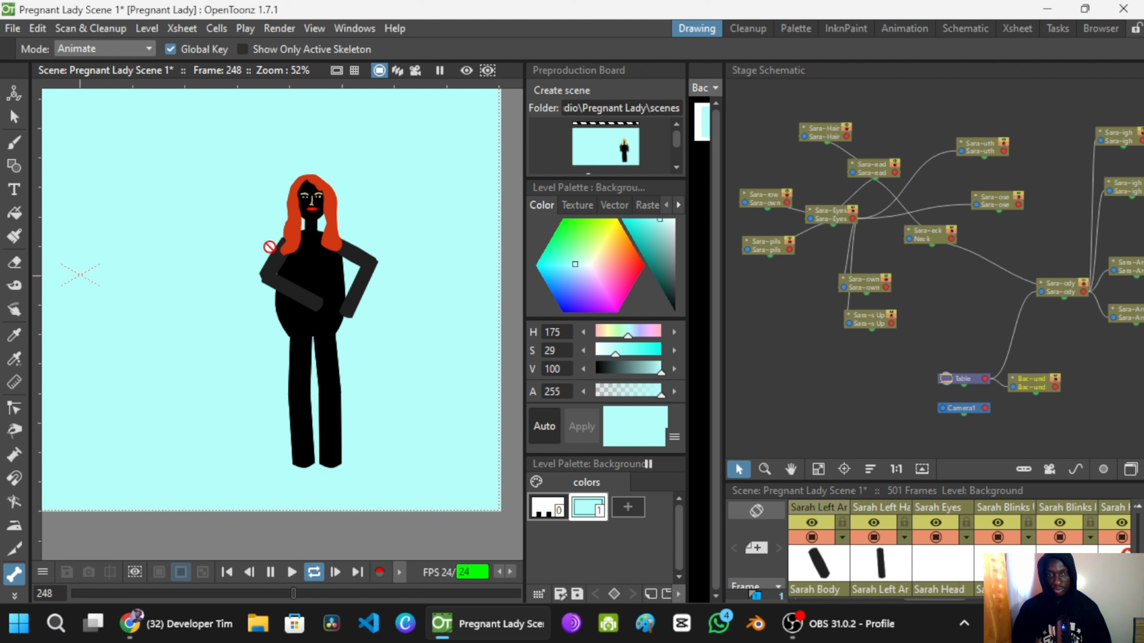
{"action": "left_click", "coordinate": [317, 573]}
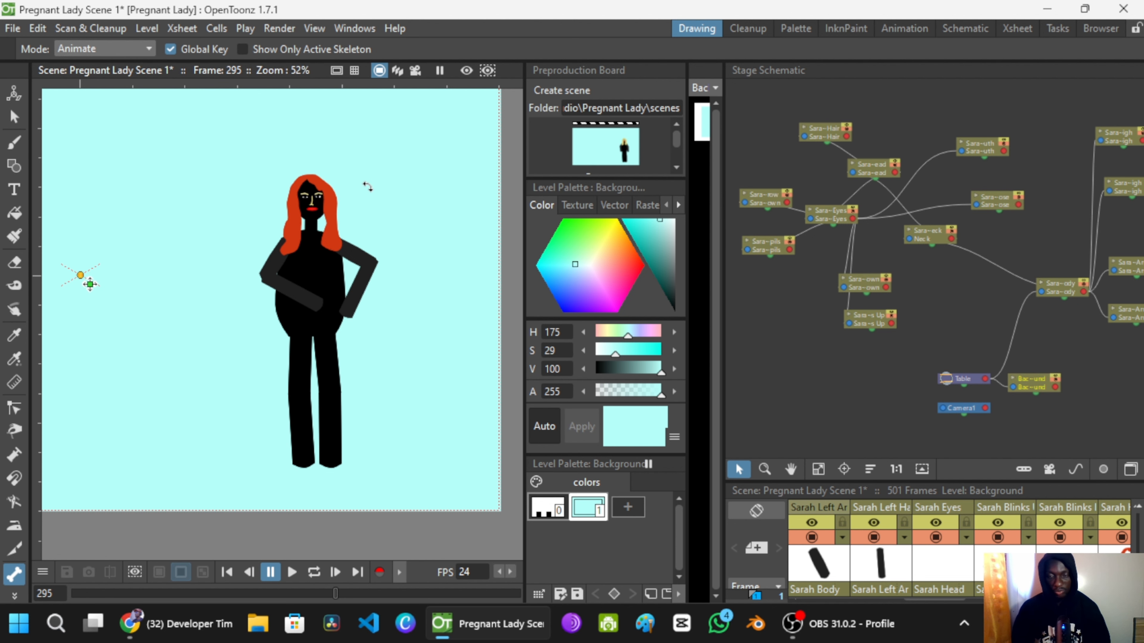
Step: Play the animation on loop with a close view of Sarah's face and torso, and save the scene
{"action": "scroll", "coordinate": [319, 196], "scroll_direction": "up", "scroll_amount": 5}
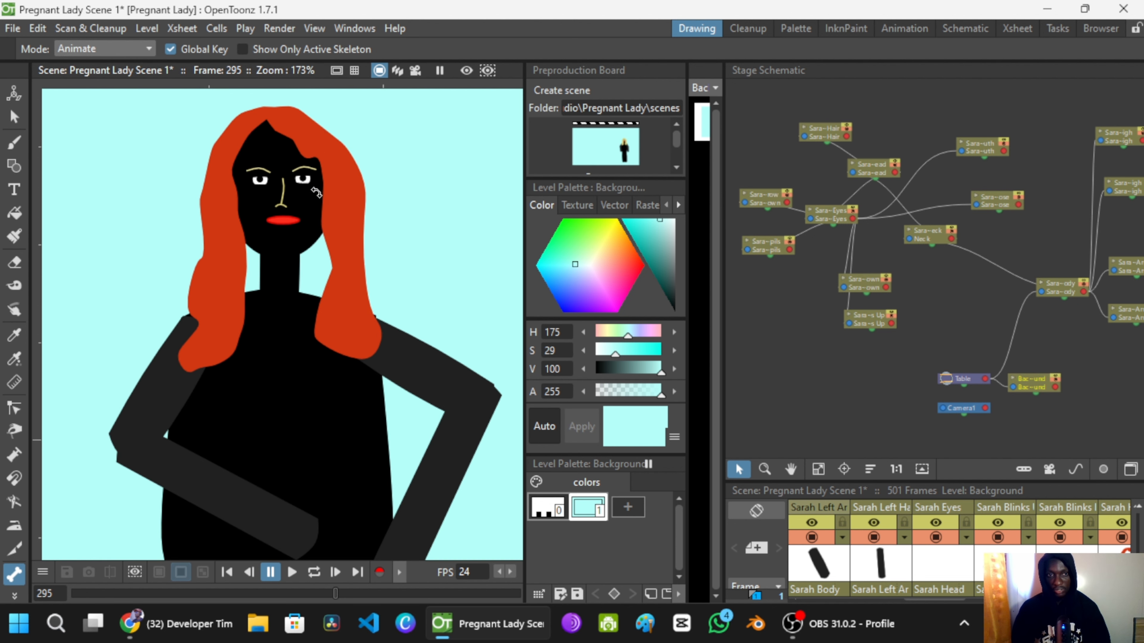
{"action": "left_click", "coordinate": [314, 573]}
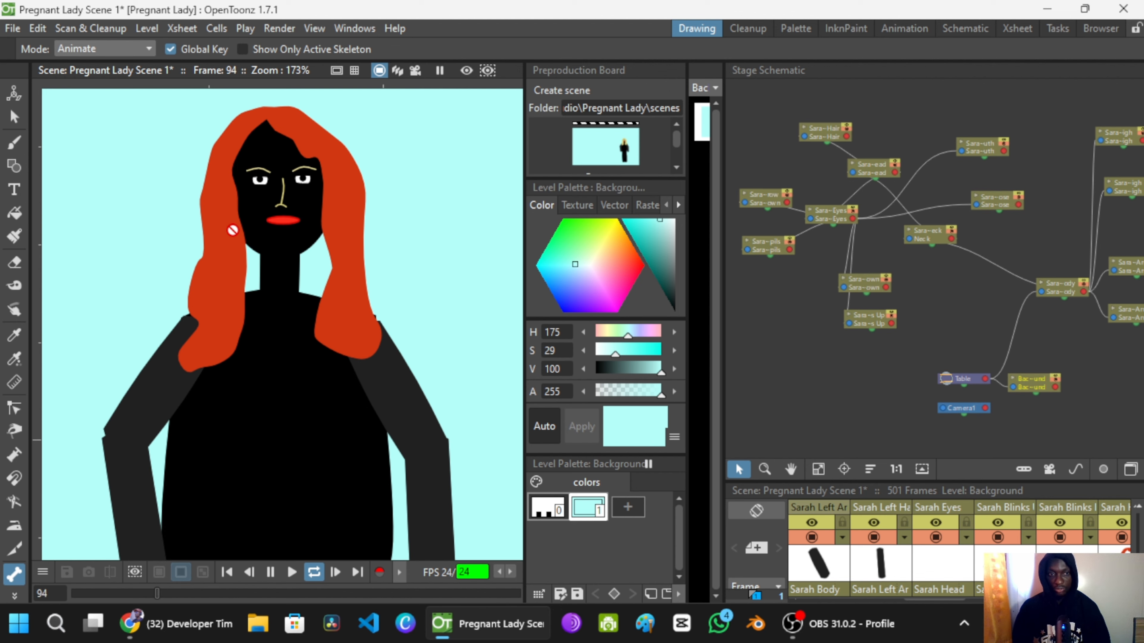
{"action": "key", "text": "ctrl+s"}
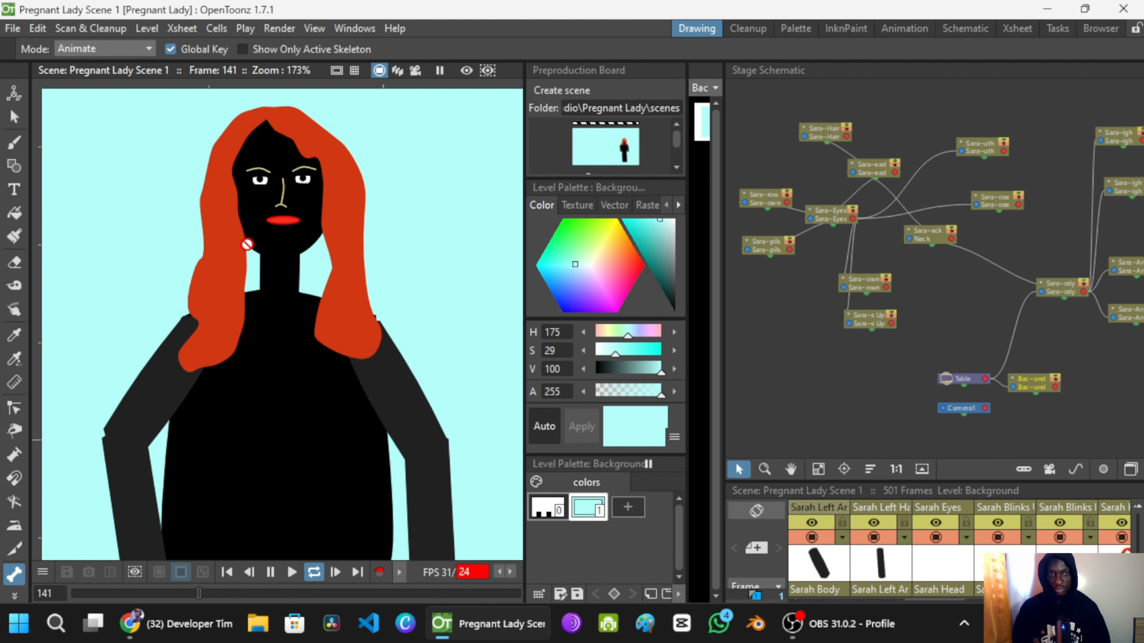